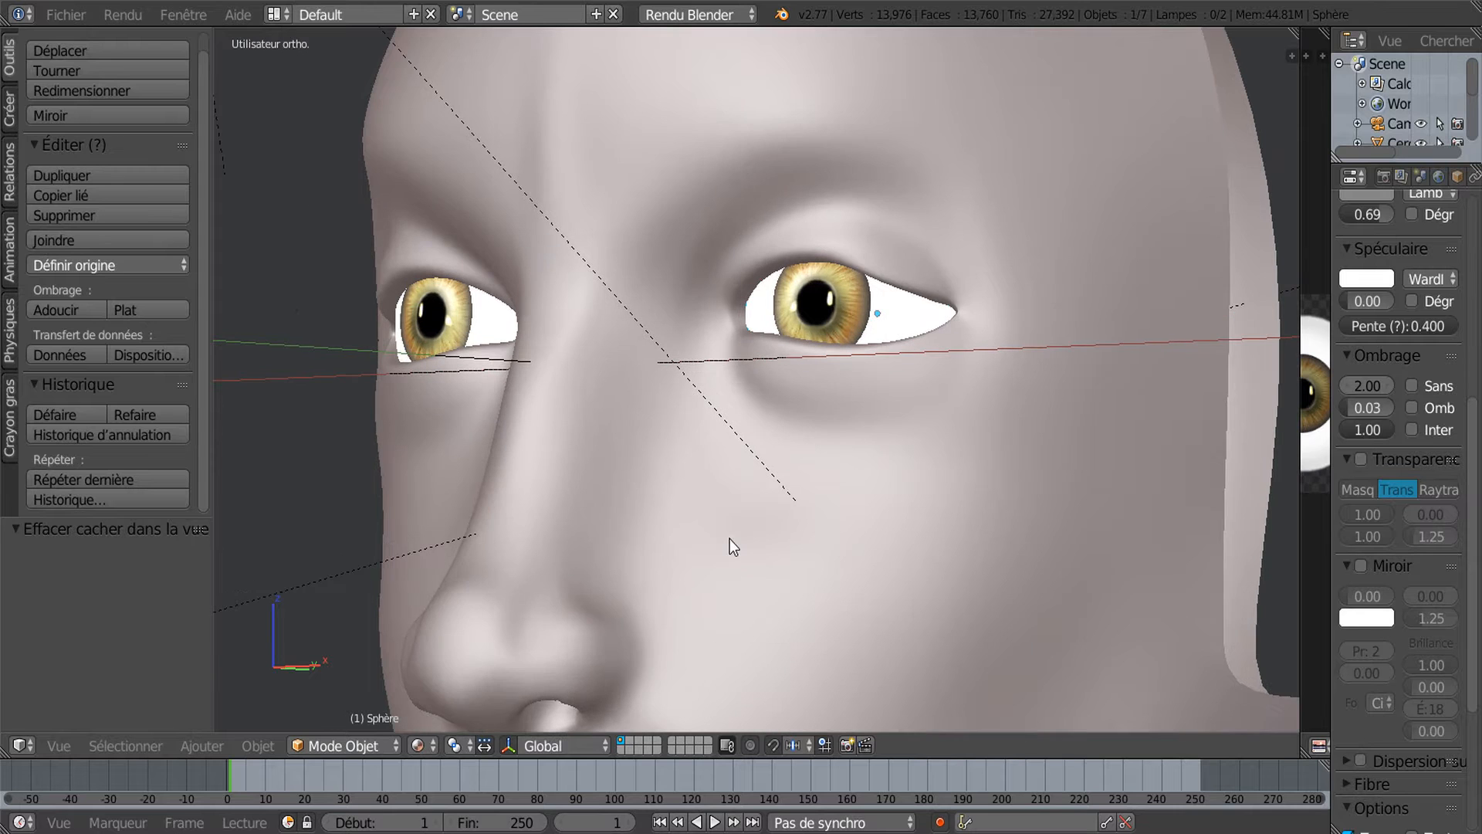
Examine how the textured eyes sit in the head from front and three-quarter views
middle_drag(693, 550, 818, 539)
scroll(868, 549, down, 1)
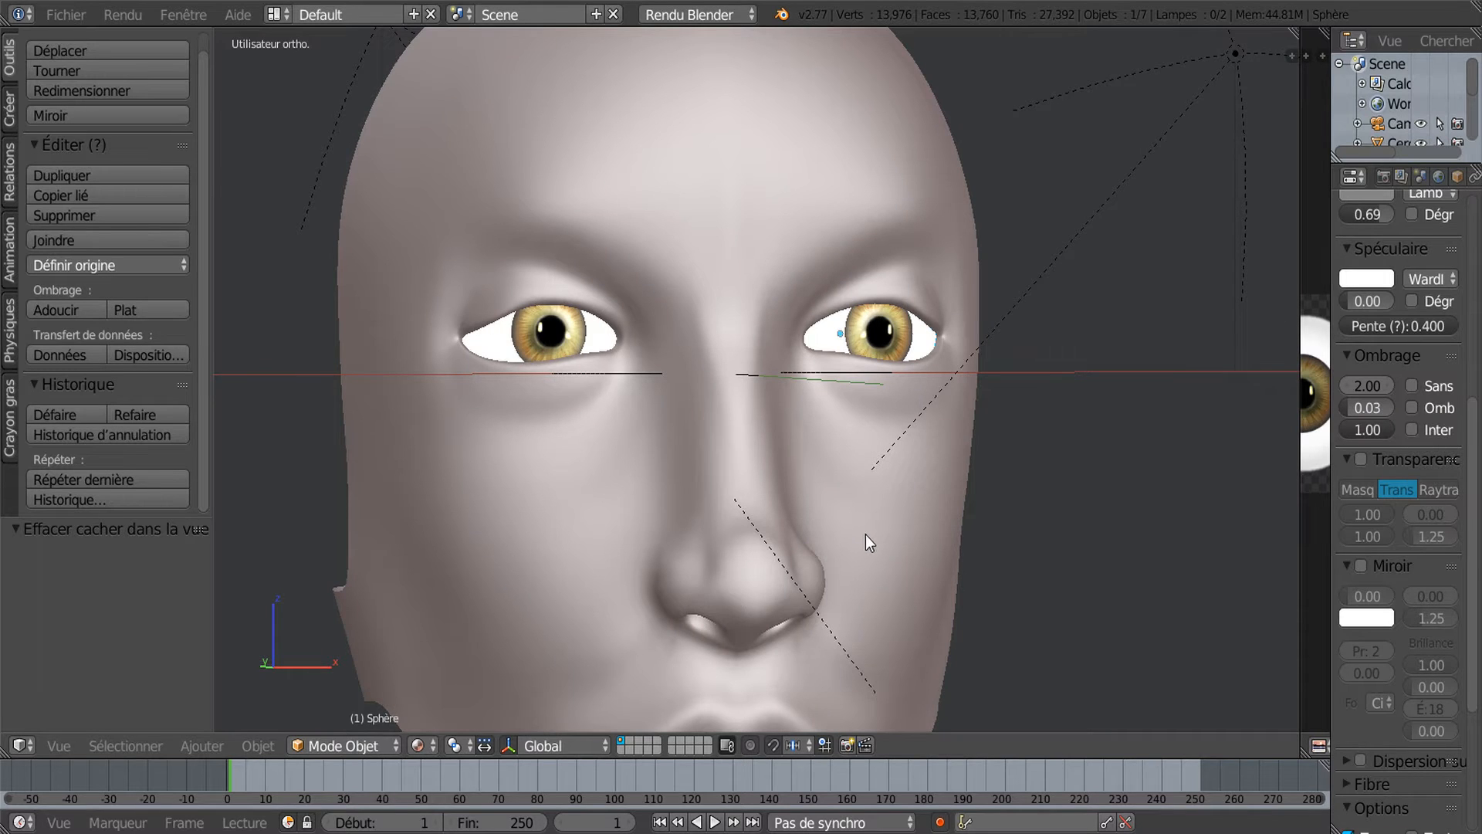
scroll(892, 544, up, 1)
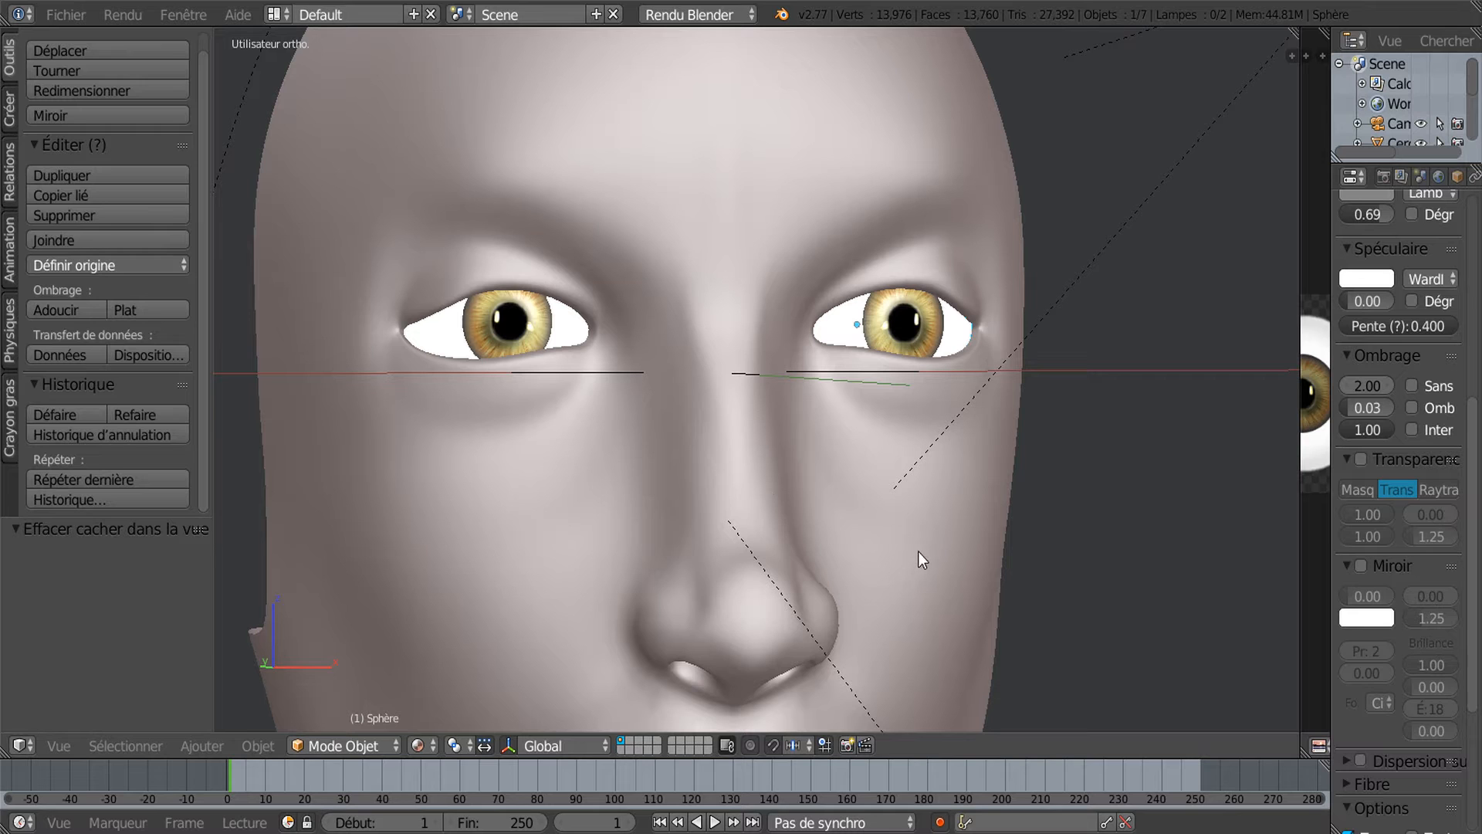
middle_drag(982, 565, 762, 531)
scroll(761, 531, up, 1)
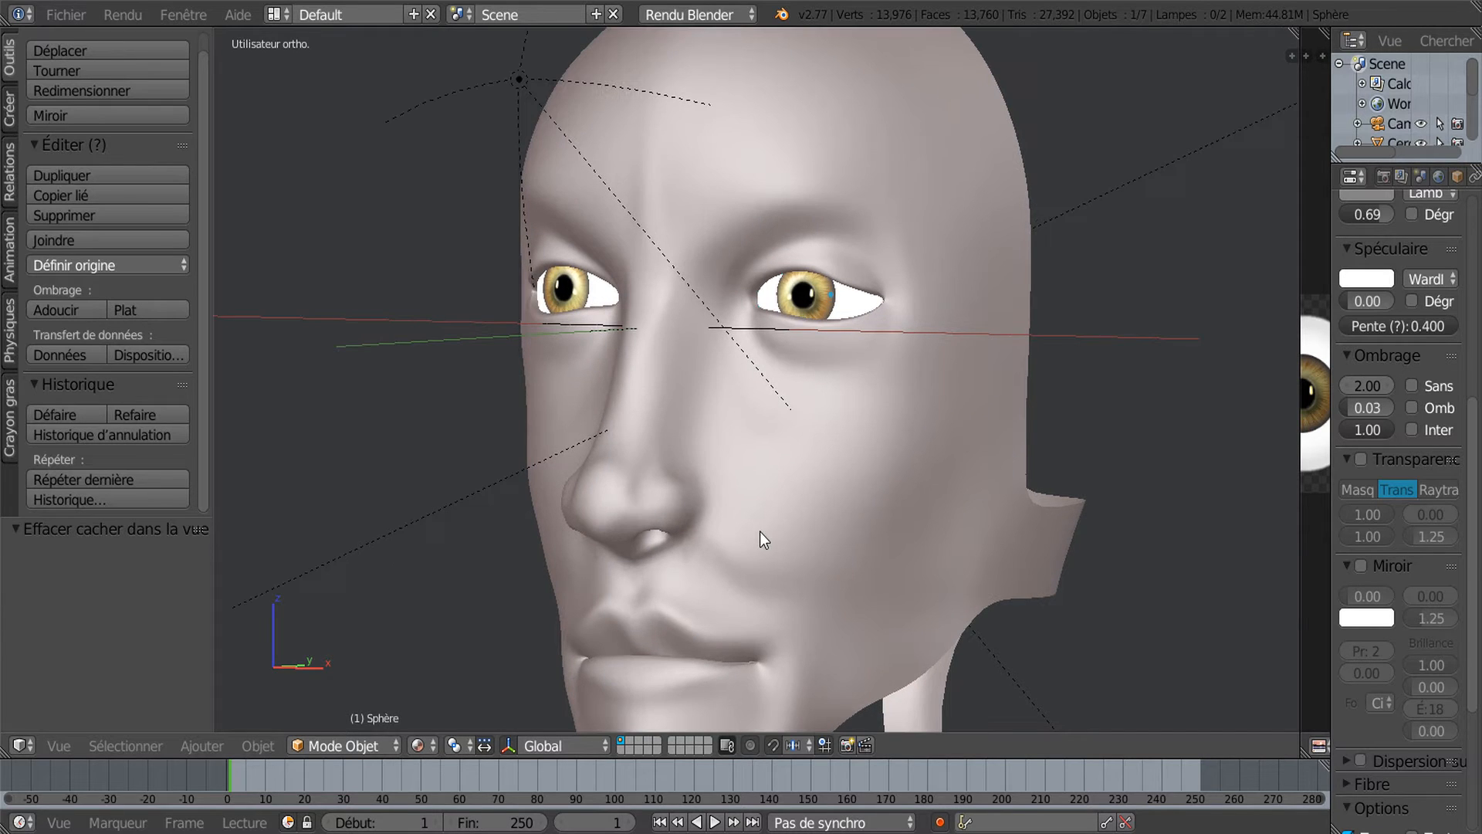
scroll(753, 320, up, 1)
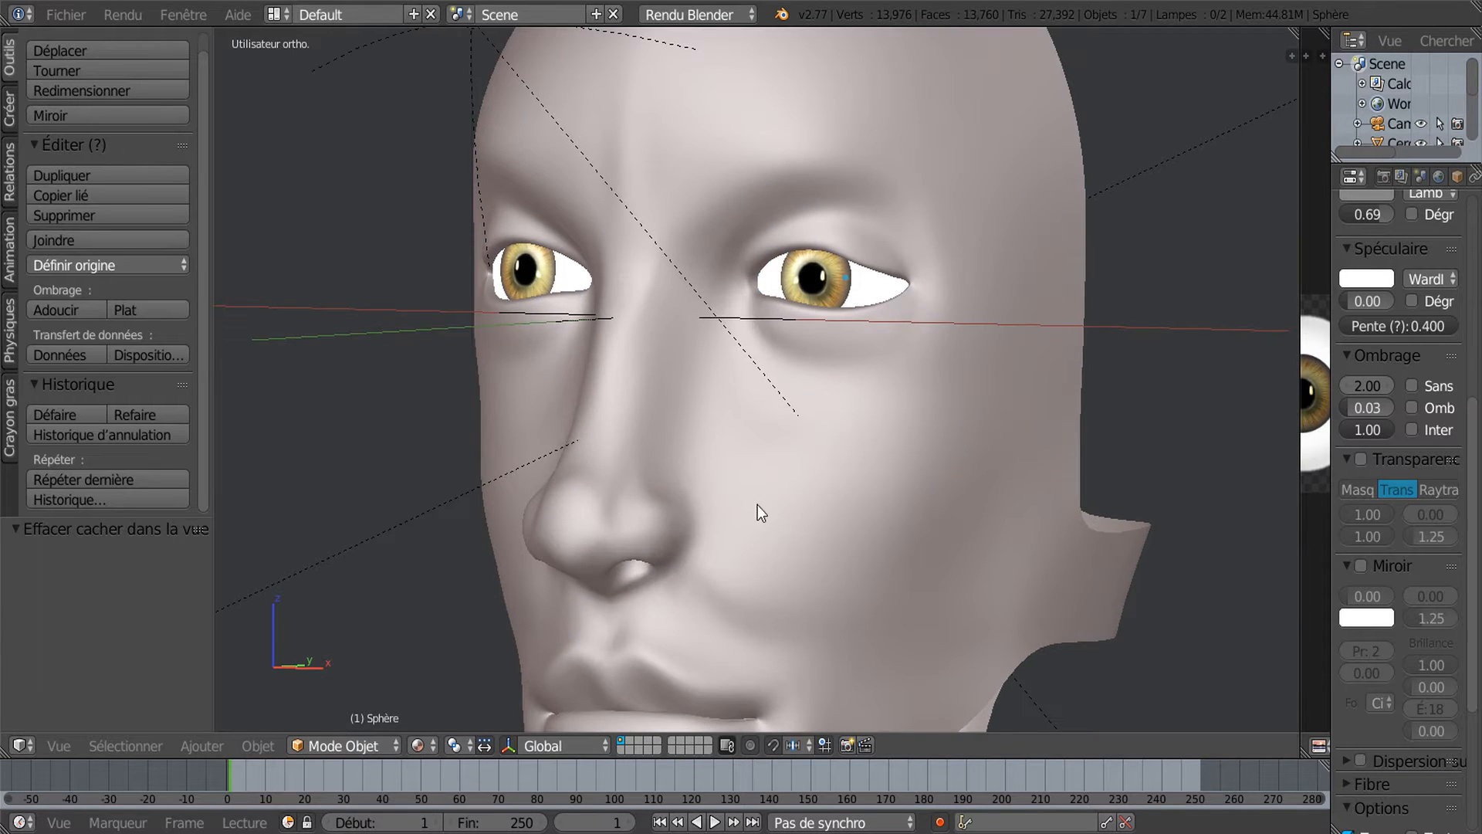
shift+middle_drag(758, 505, 762, 552)
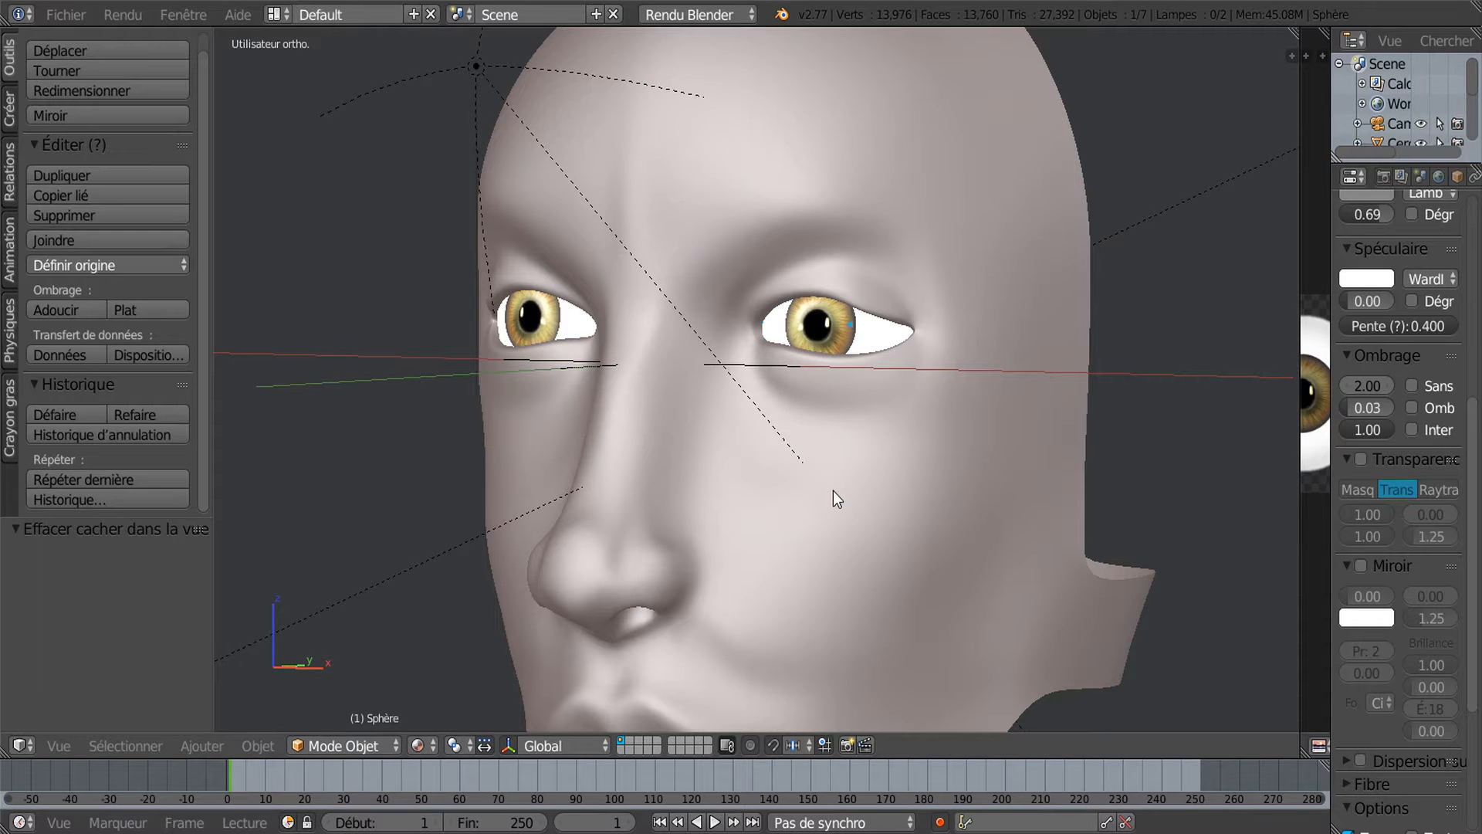
Try a free trackball rotation of the eyes to test how their gaze moves
key(r)
key(r)
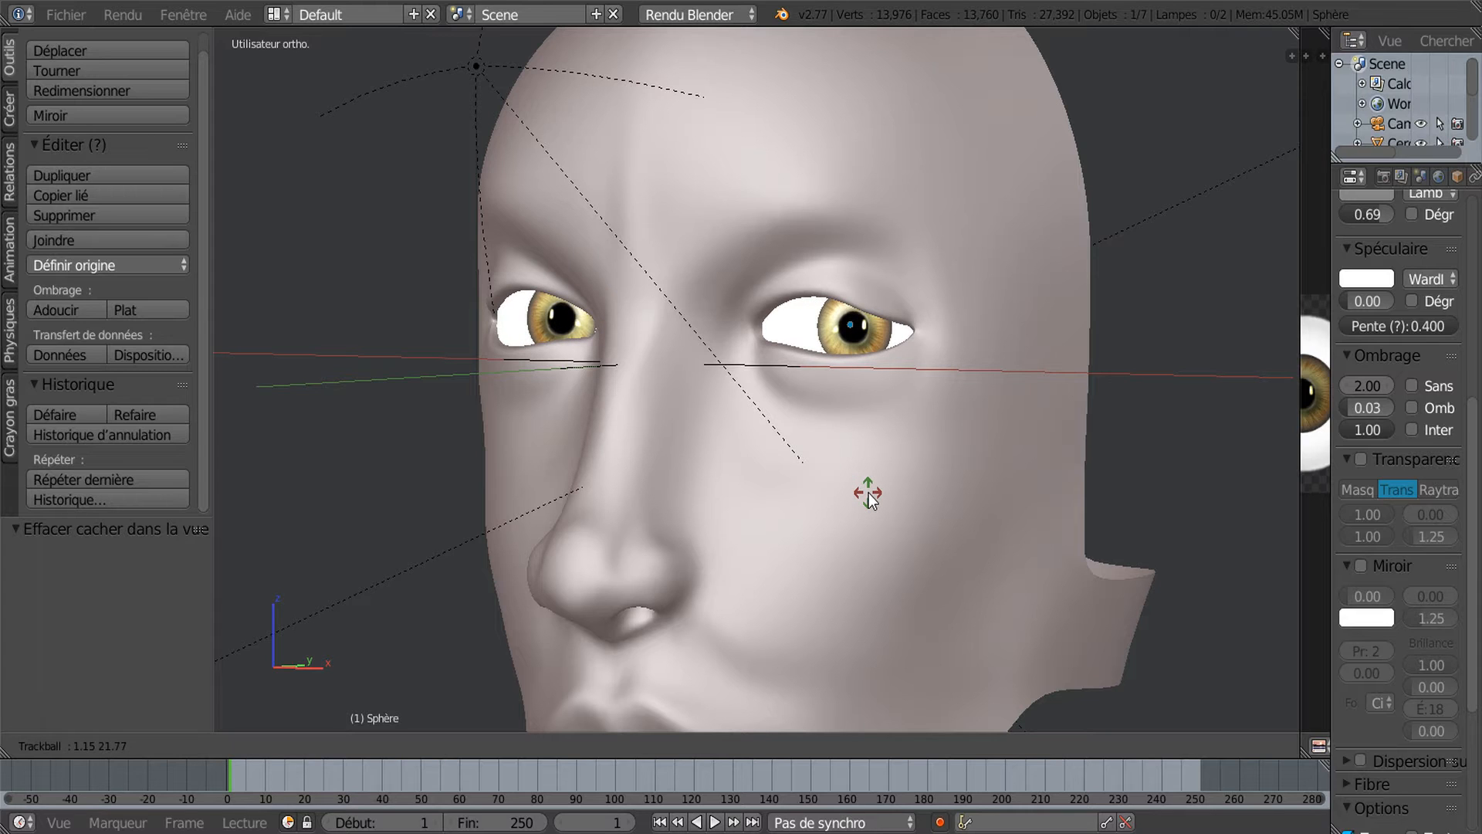
right_click(868, 493)
Inspect the irises and eyelid openings up close from the front and from a three-quarter angle
middle_drag(869, 506, 885, 445)
scroll(884, 443, up, 2)
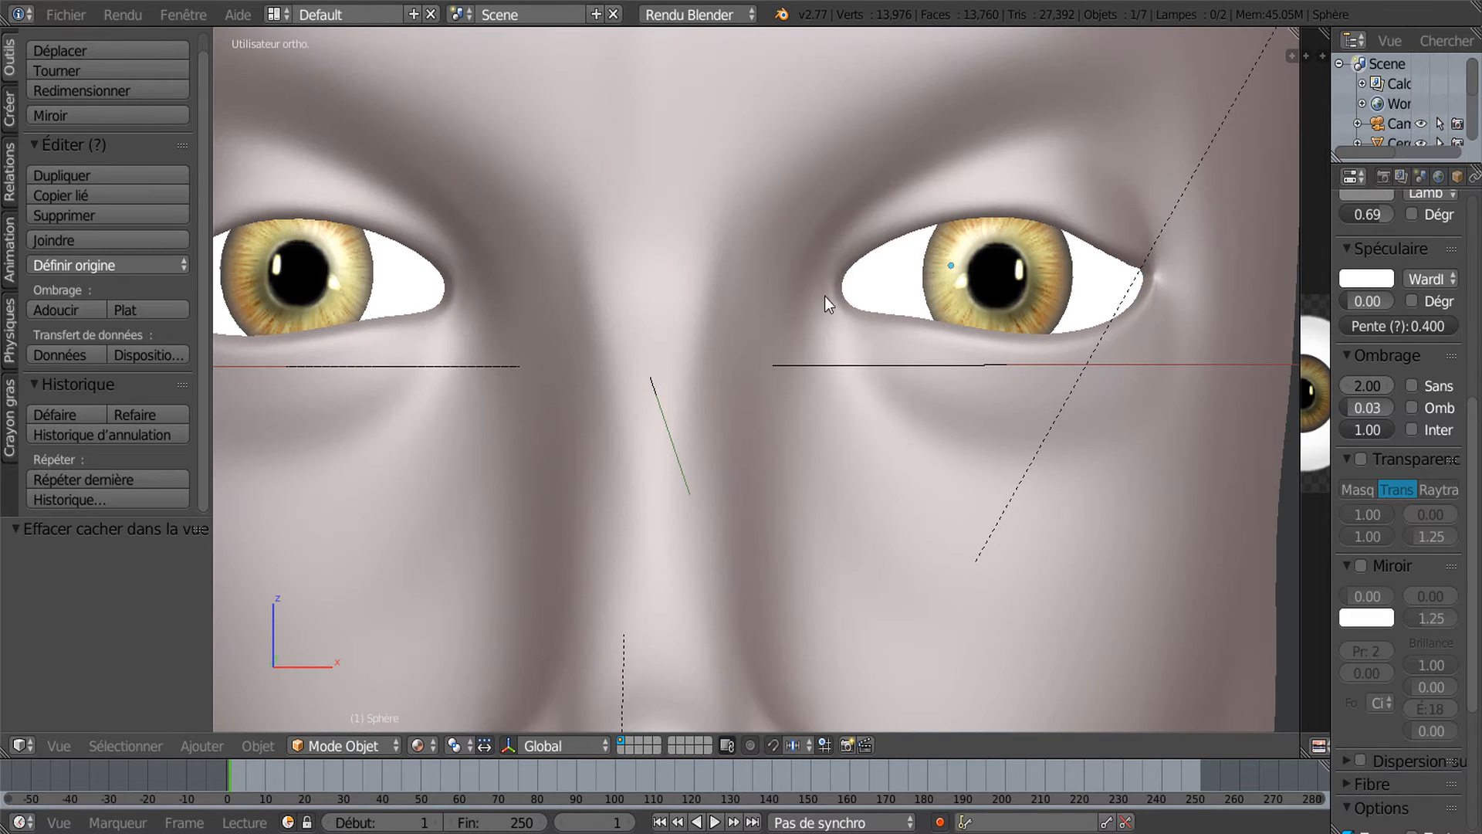
scroll(943, 281, down, 1)
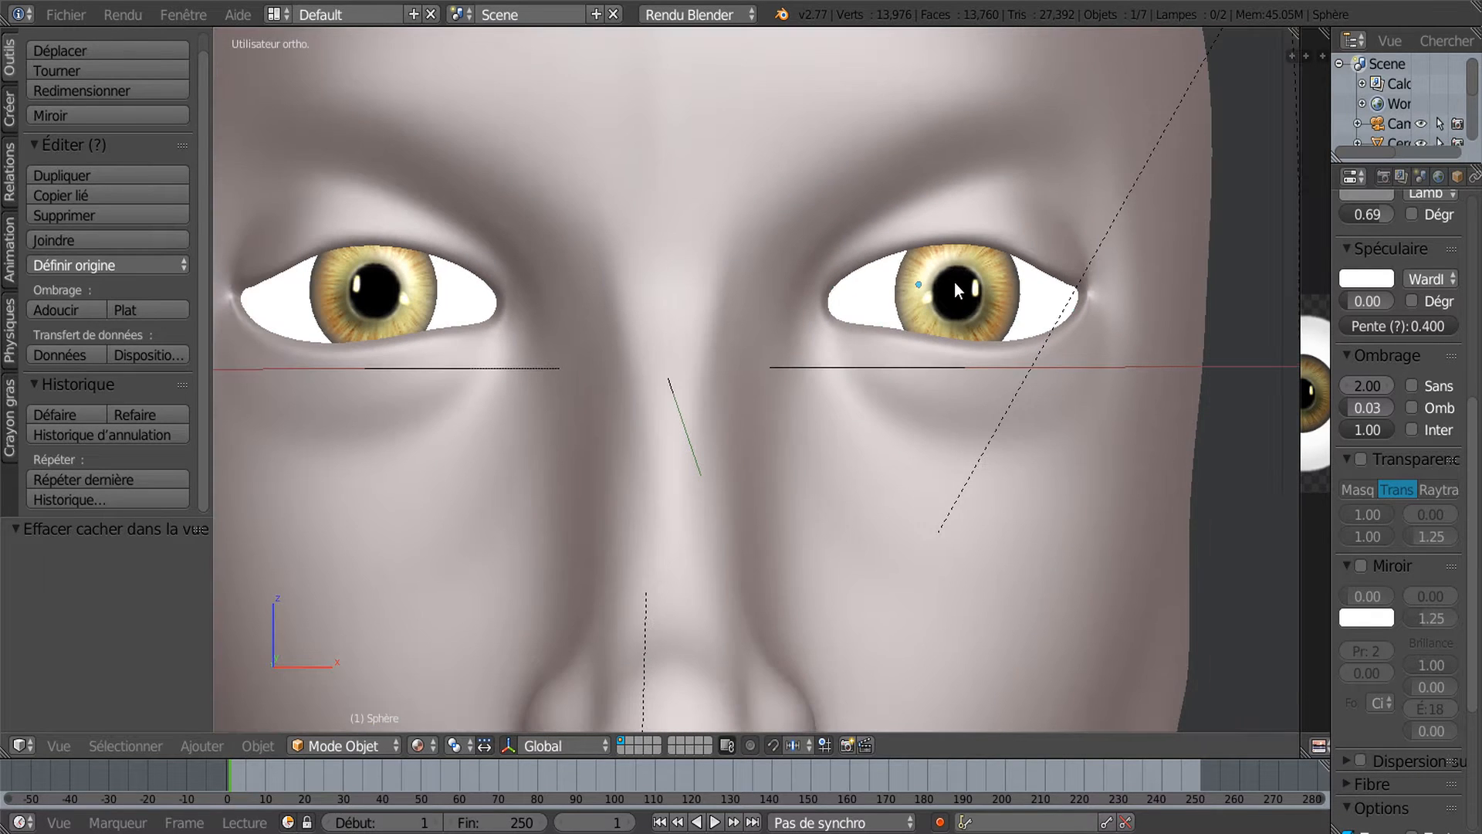
scroll(926, 337, down, 3)
middle_drag(878, 465, 758, 471)
scroll(758, 471, down, 1)
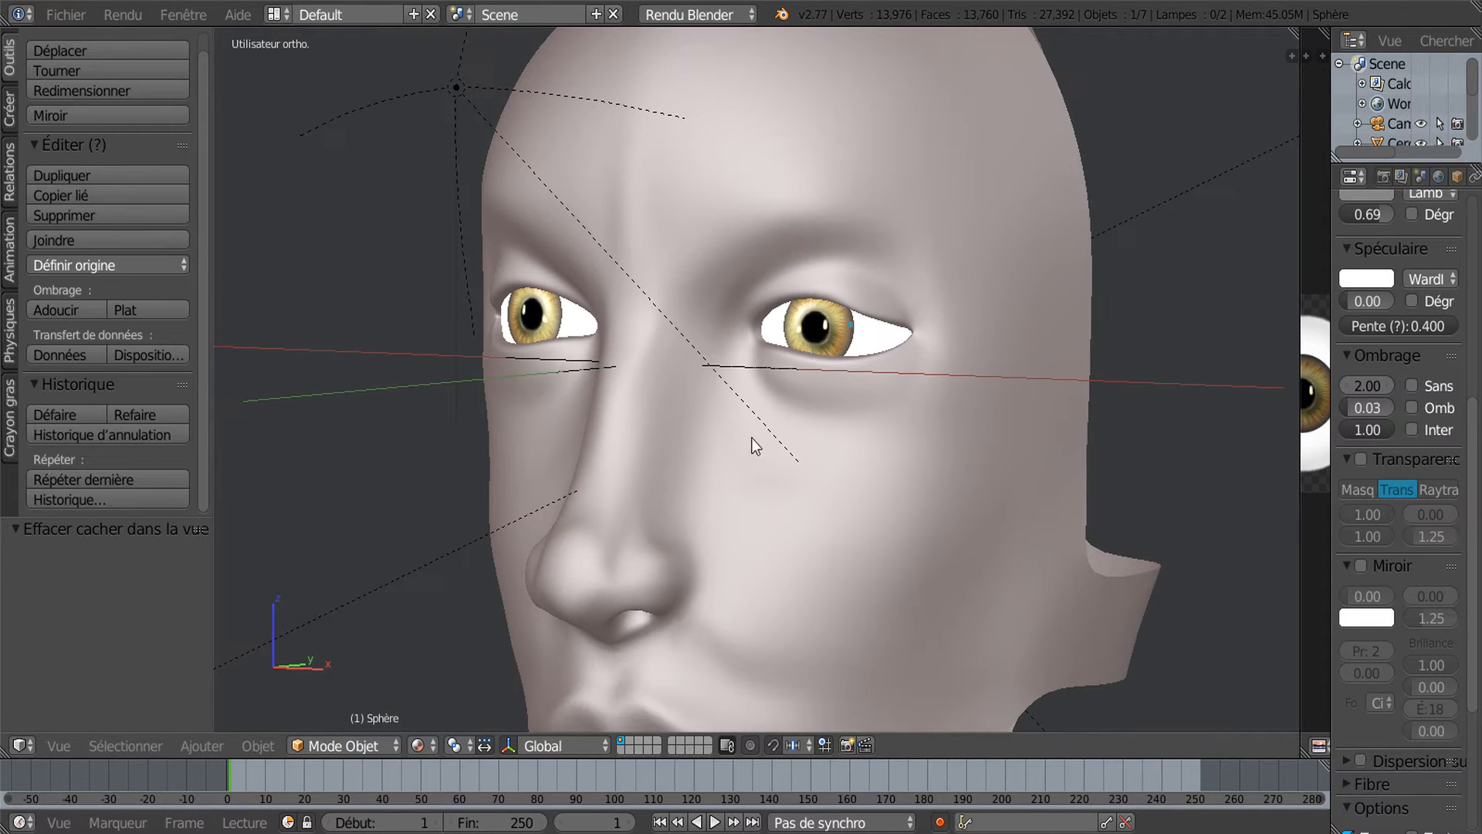
middle_drag(825, 526, 808, 527)
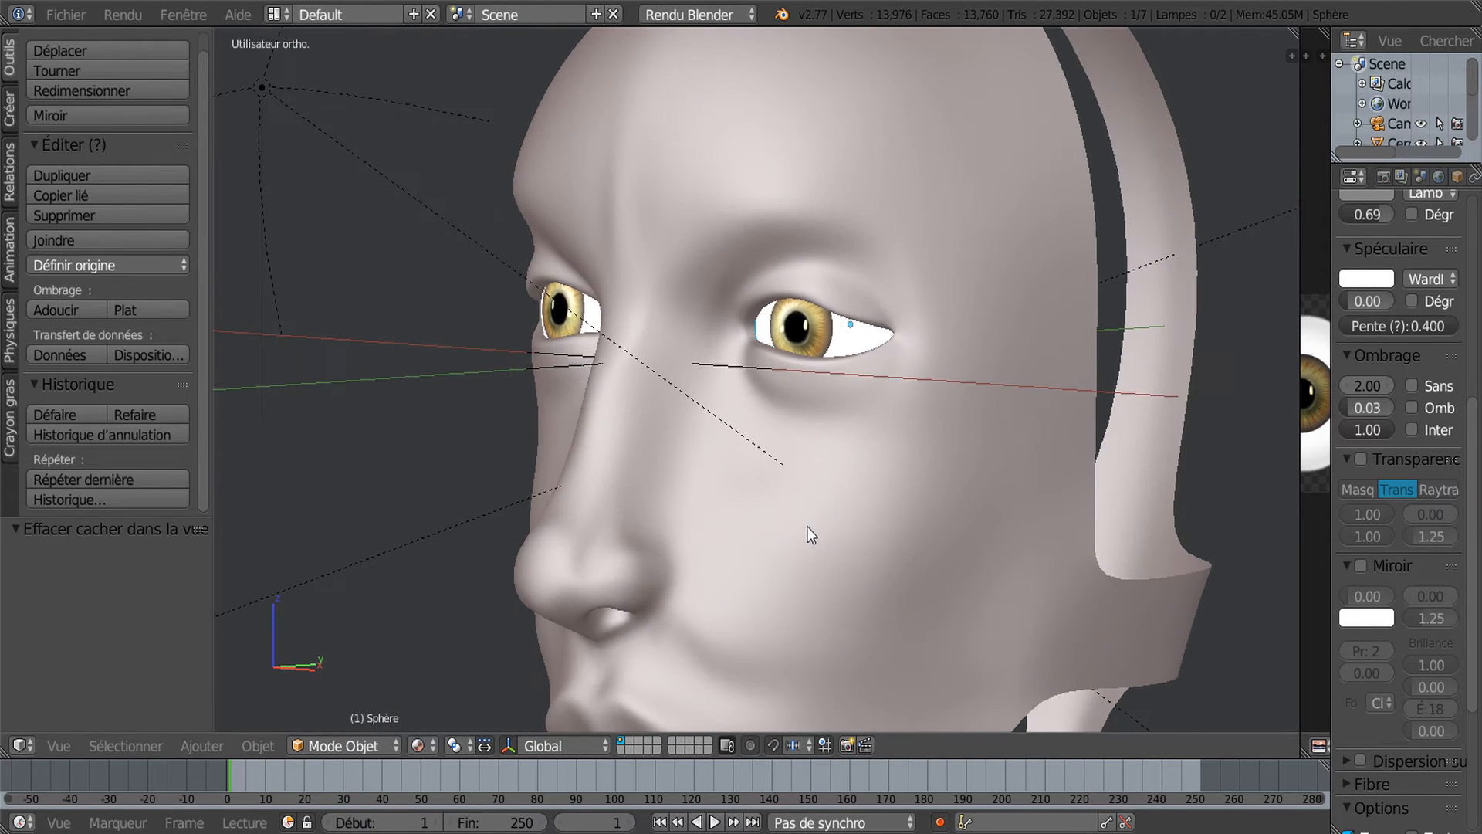
scroll(836, 384, up, 3)
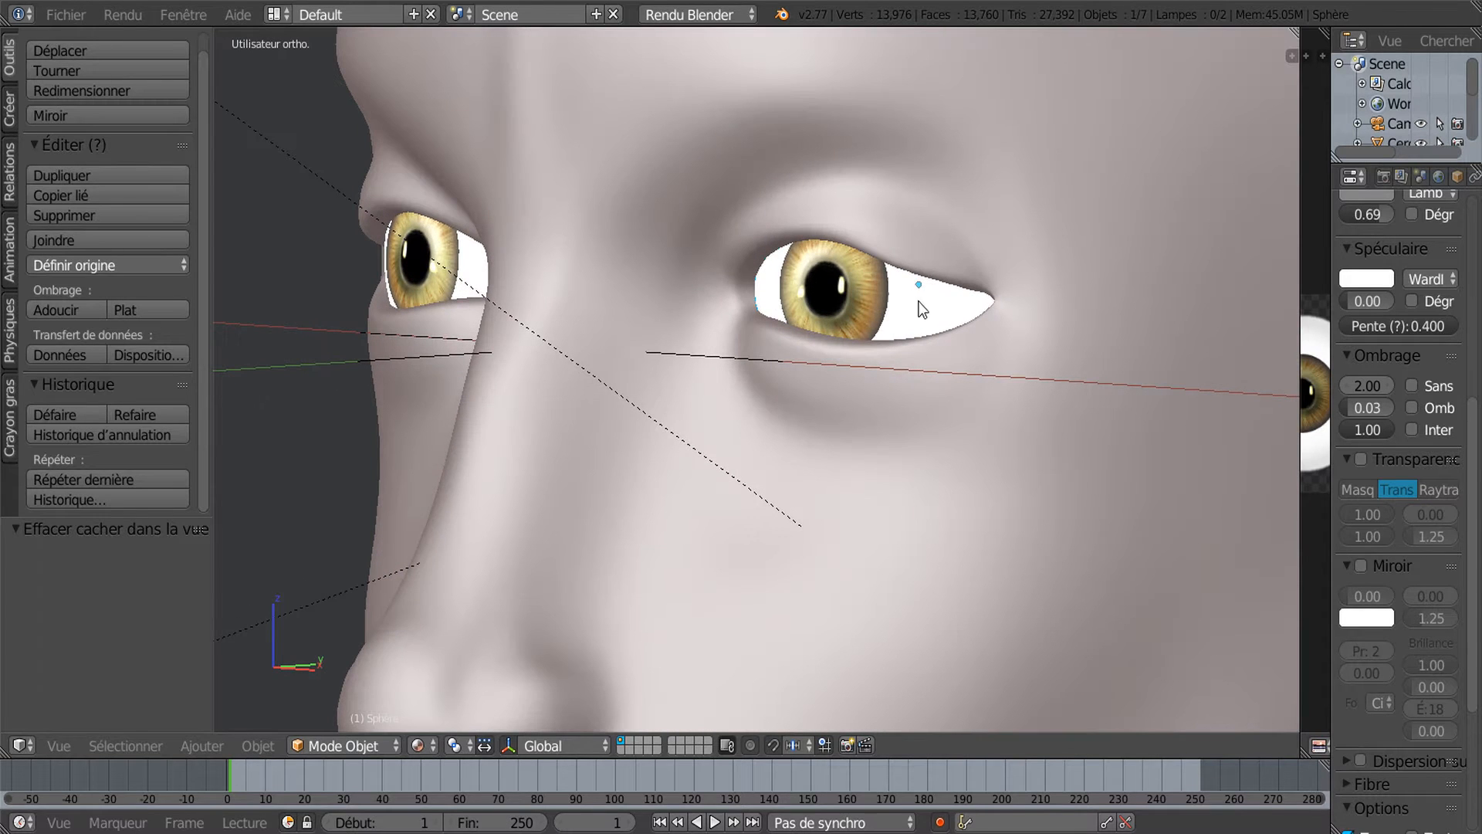
scroll(855, 322, up, 2)
scroll(795, 355, down, 4)
middle_drag(795, 355, 962, 337)
scroll(956, 359, down, 2)
middle_drag(873, 405, 898, 418)
middle_drag(965, 341, 892, 374)
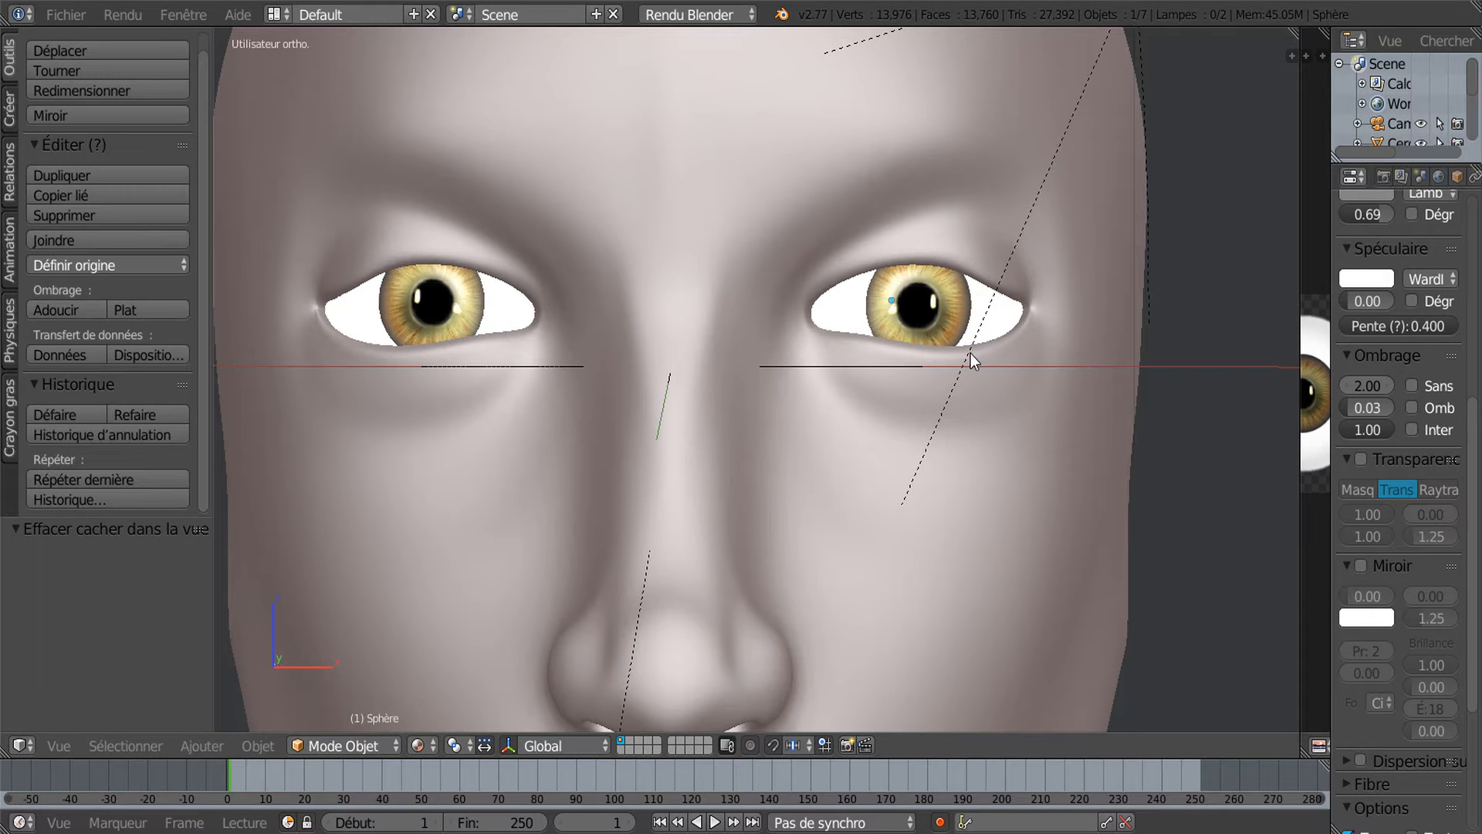
Review the whole head model, including face proportions, profile, open skull and neck, from front and side views
scroll(996, 405, down, 4)
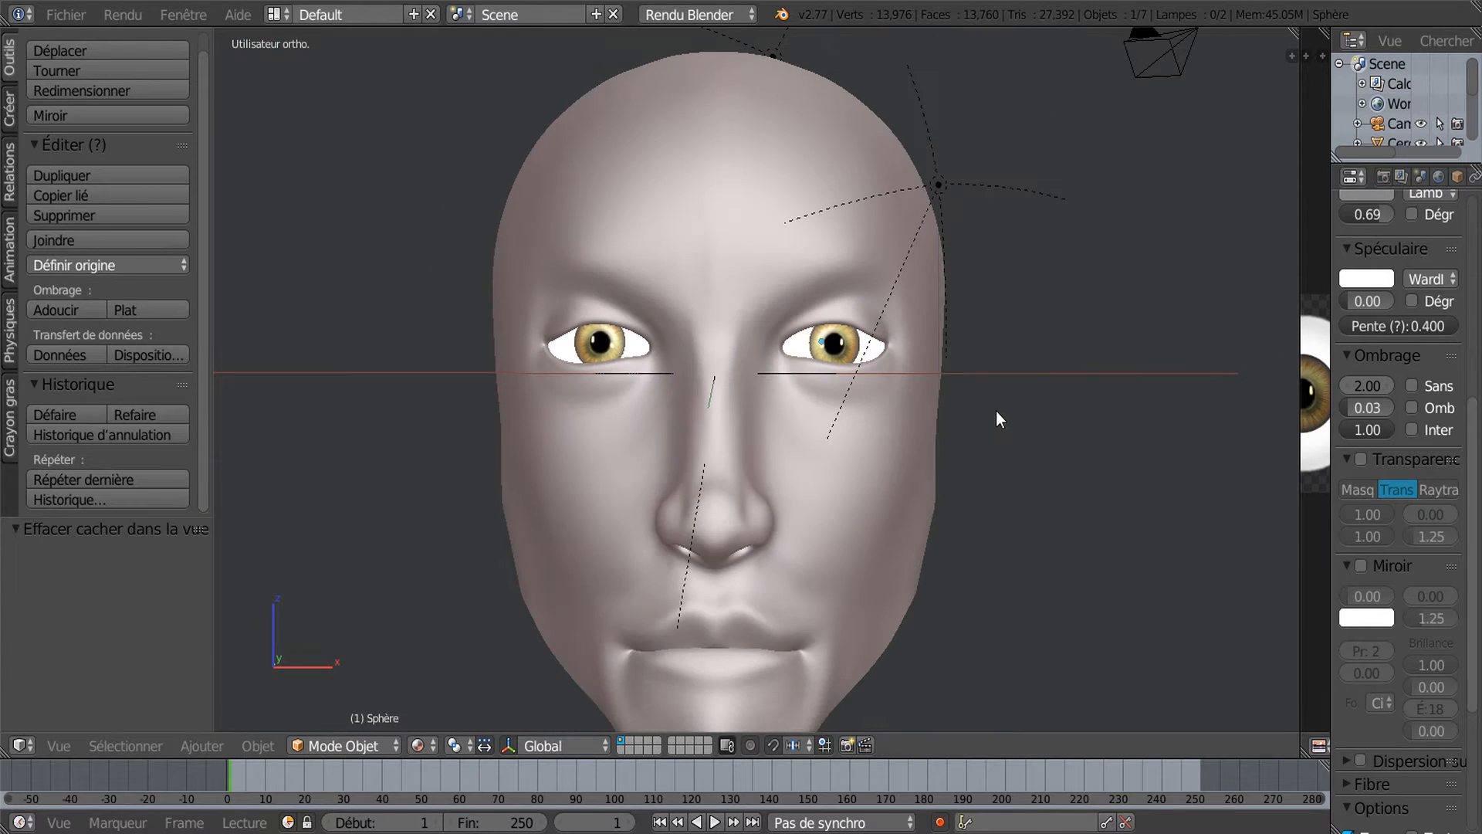
shift+middle_drag(958, 446, 916, 401)
scroll(975, 403, down, 1)
scroll(860, 396, down, 1)
scroll(849, 446, up, 2)
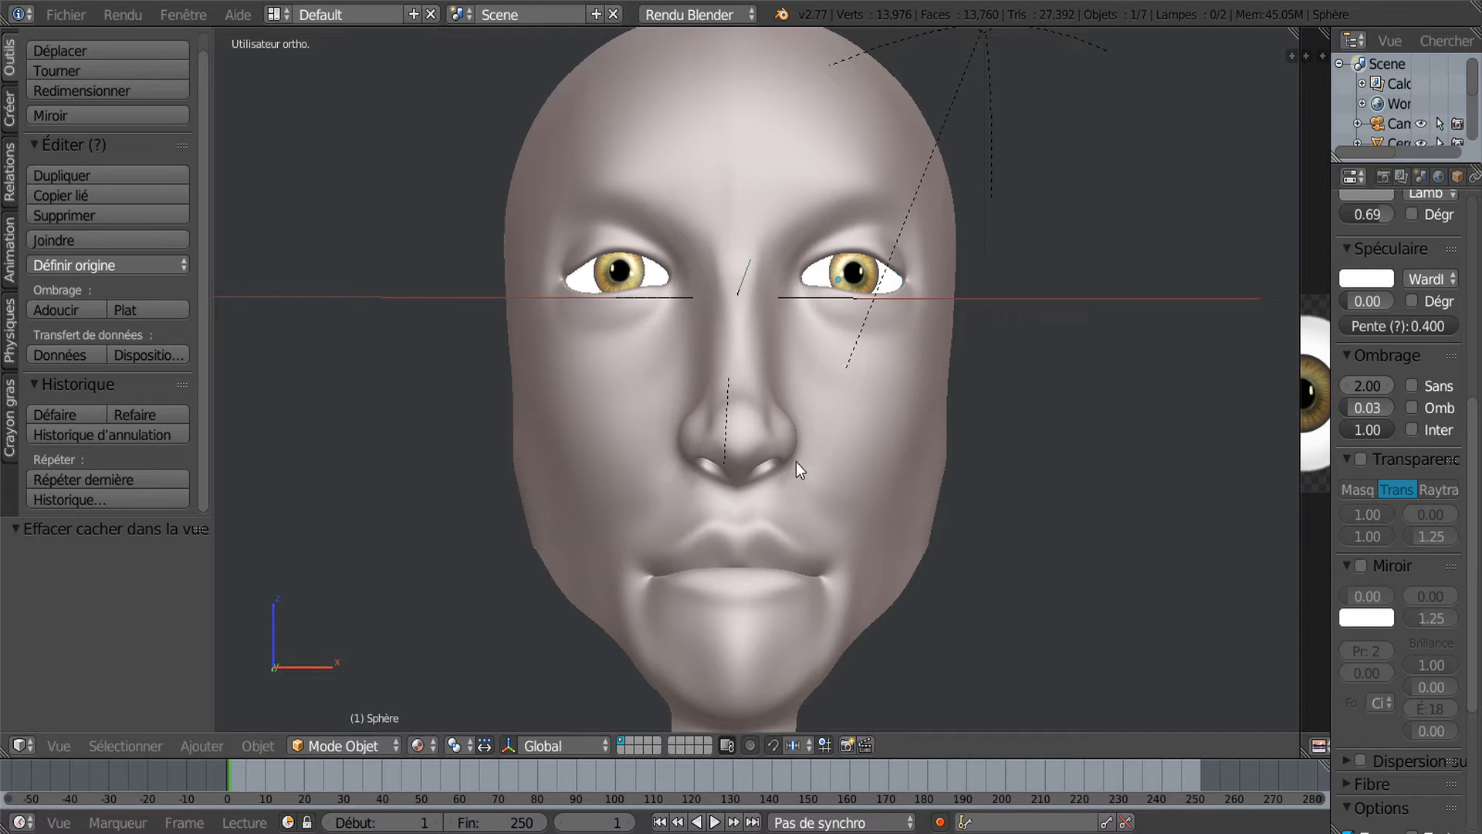
mouse_move(860, 475)
middle_down()
mouse_move(788, 485)
mouse_move(852, 488)
mouse_move(837, 486)
middle_up()
scroll(751, 457, up, 2)
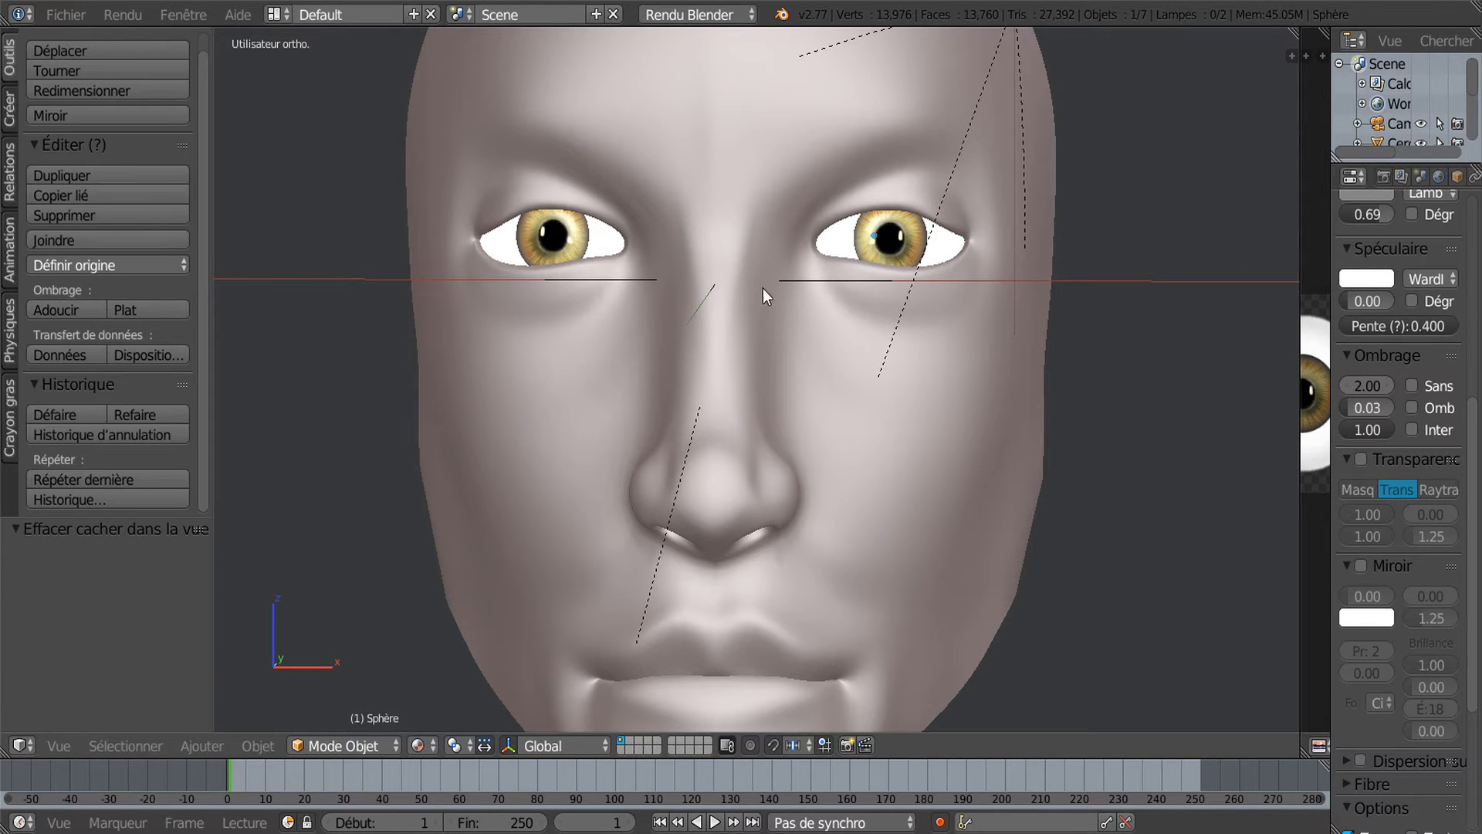
middle_drag(1016, 420, 919, 522)
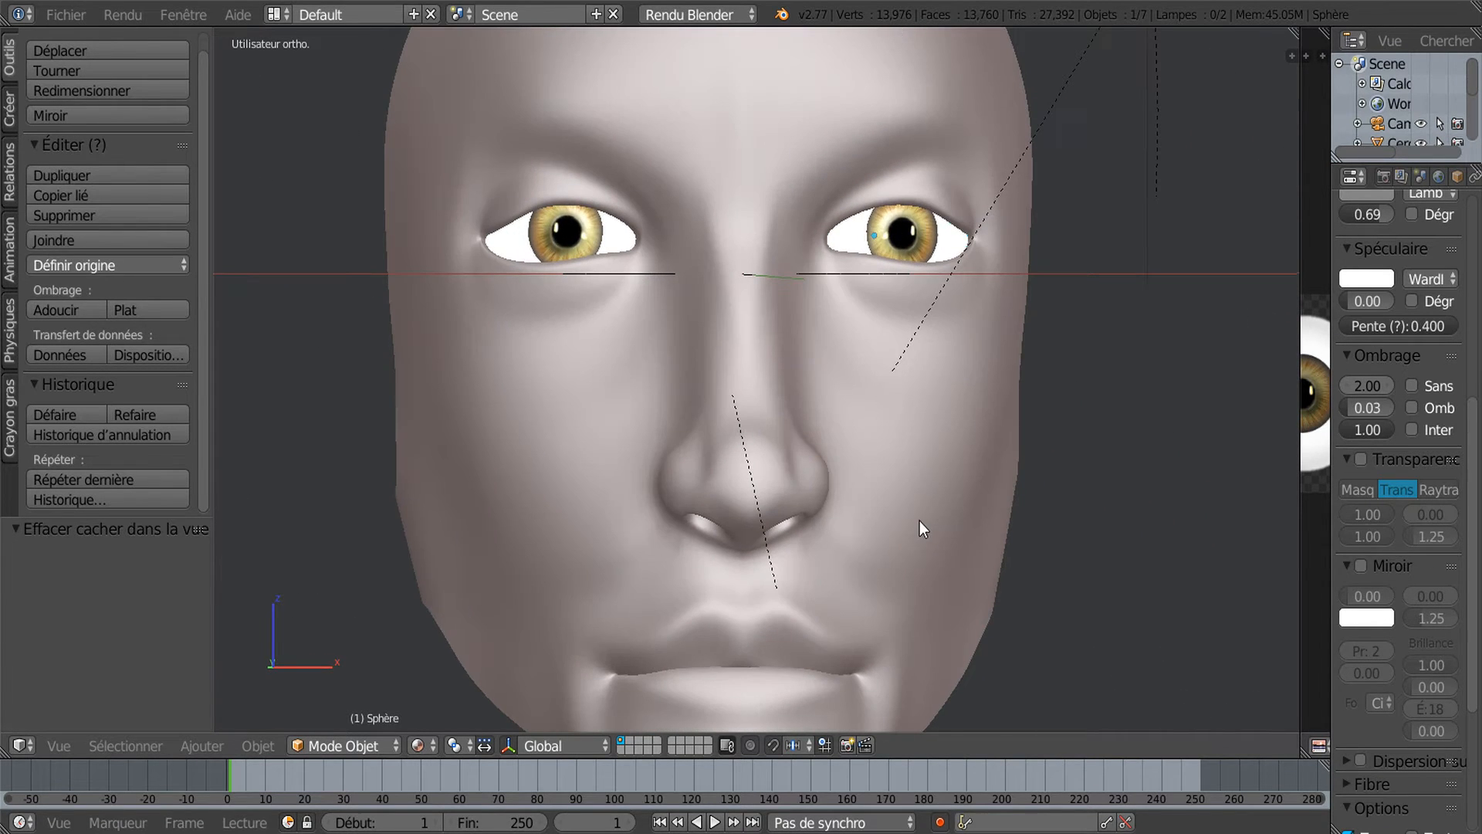
scroll(938, 363, down, 2)
middle_drag(943, 403, 582, 567)
scroll(726, 154, down, 1)
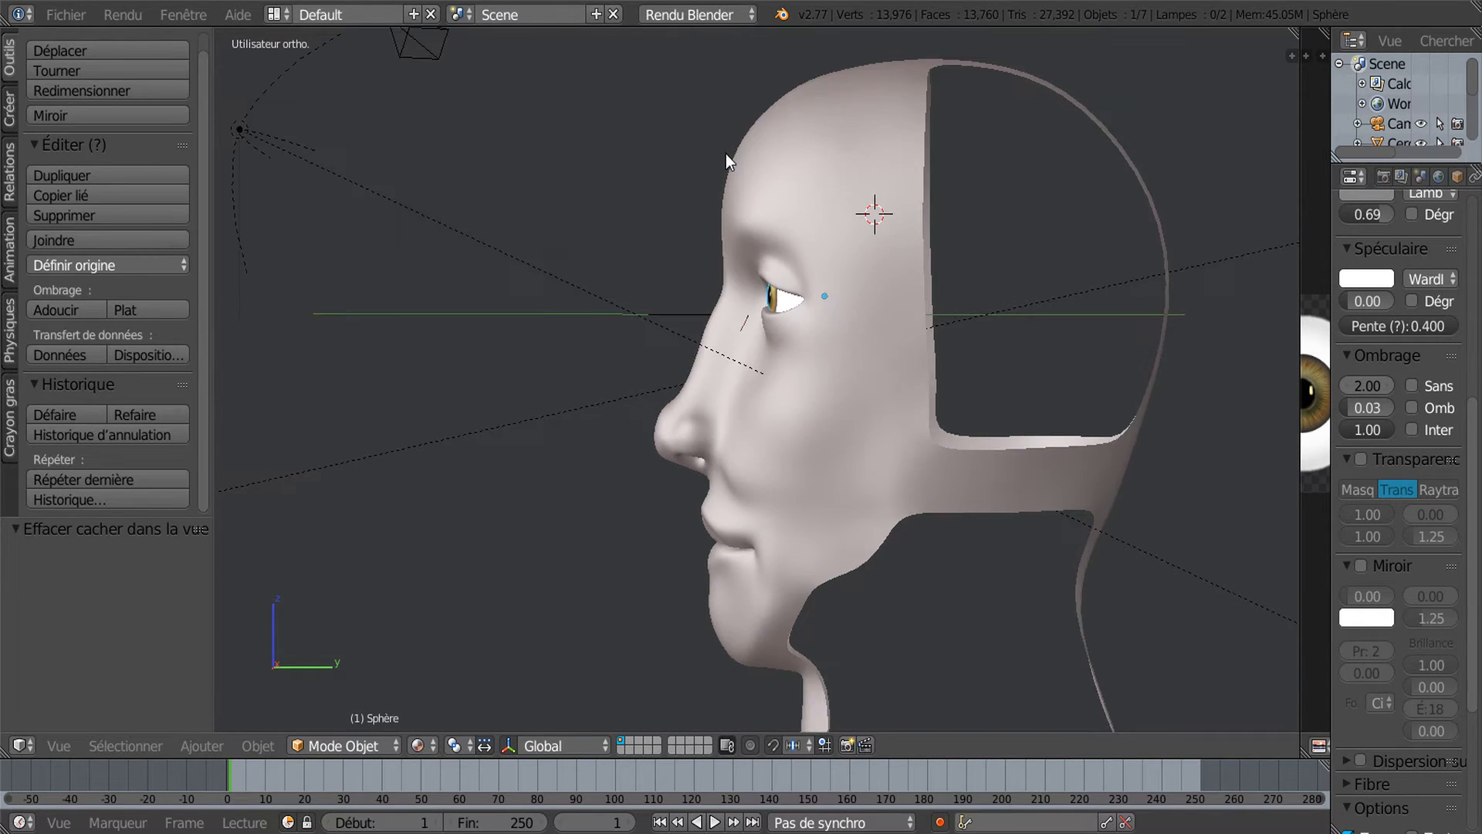
shift+middle_drag(699, 177, 658, 237)
middle_drag(781, 424, 822, 438)
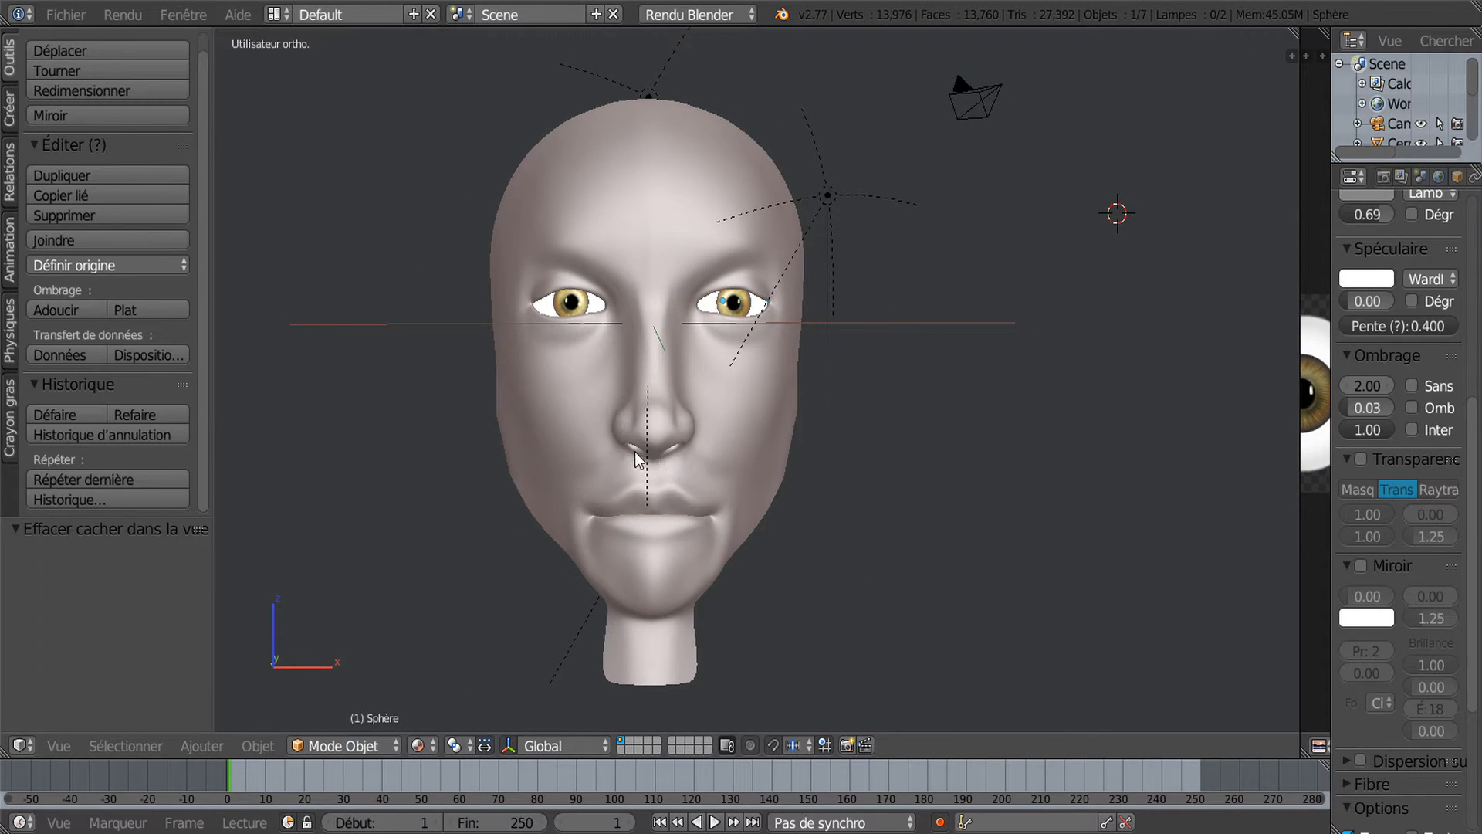
middle_drag(634, 451, 578, 441)
scroll(577, 442, up, 5)
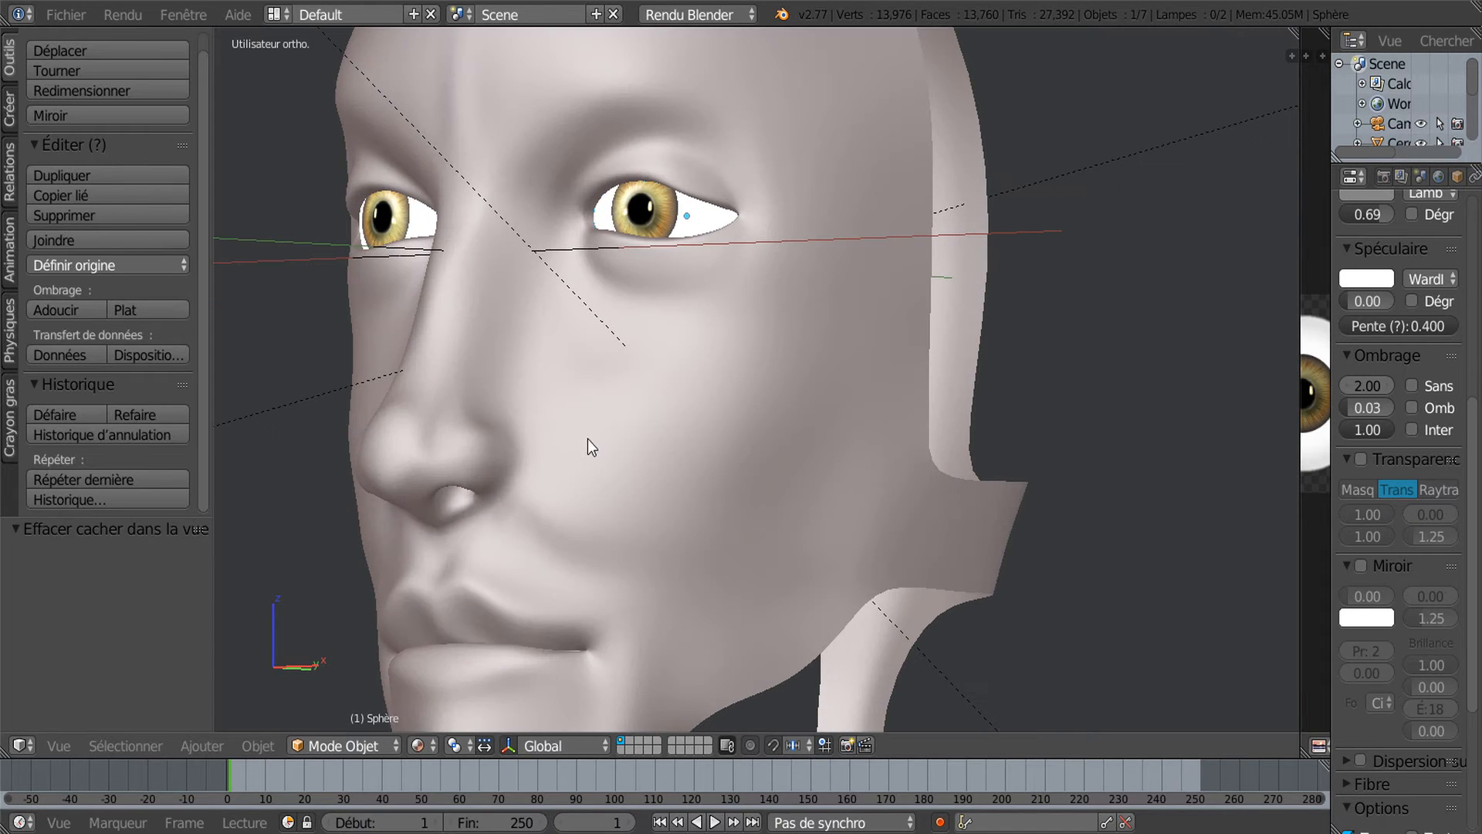
scroll(587, 438, down, 3)
middle_drag(628, 496, 727, 544)
scroll(741, 507, down, 3)
middle_drag(727, 487, 668, 459)
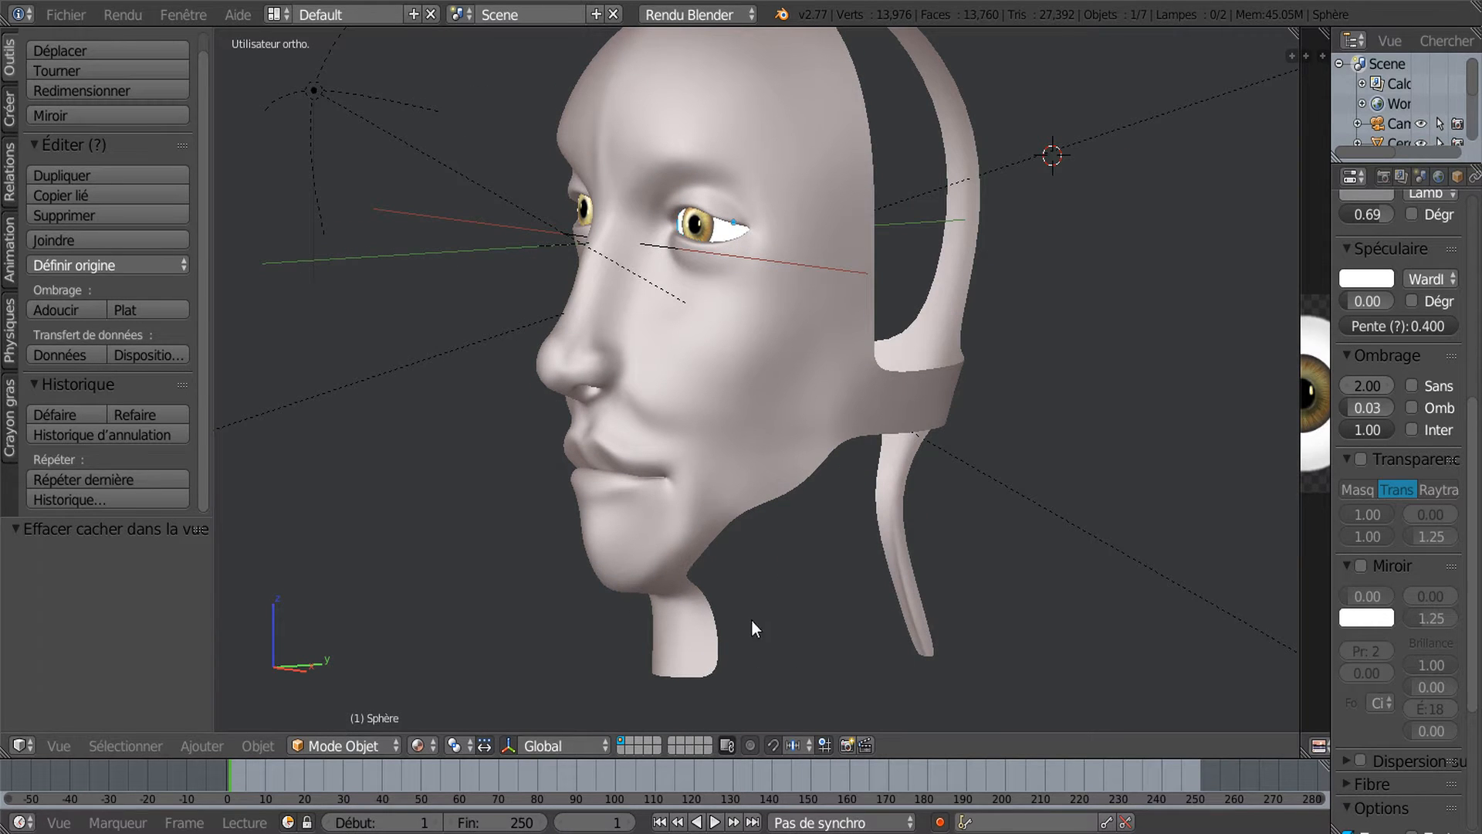
middle_drag(910, 609, 721, 295)
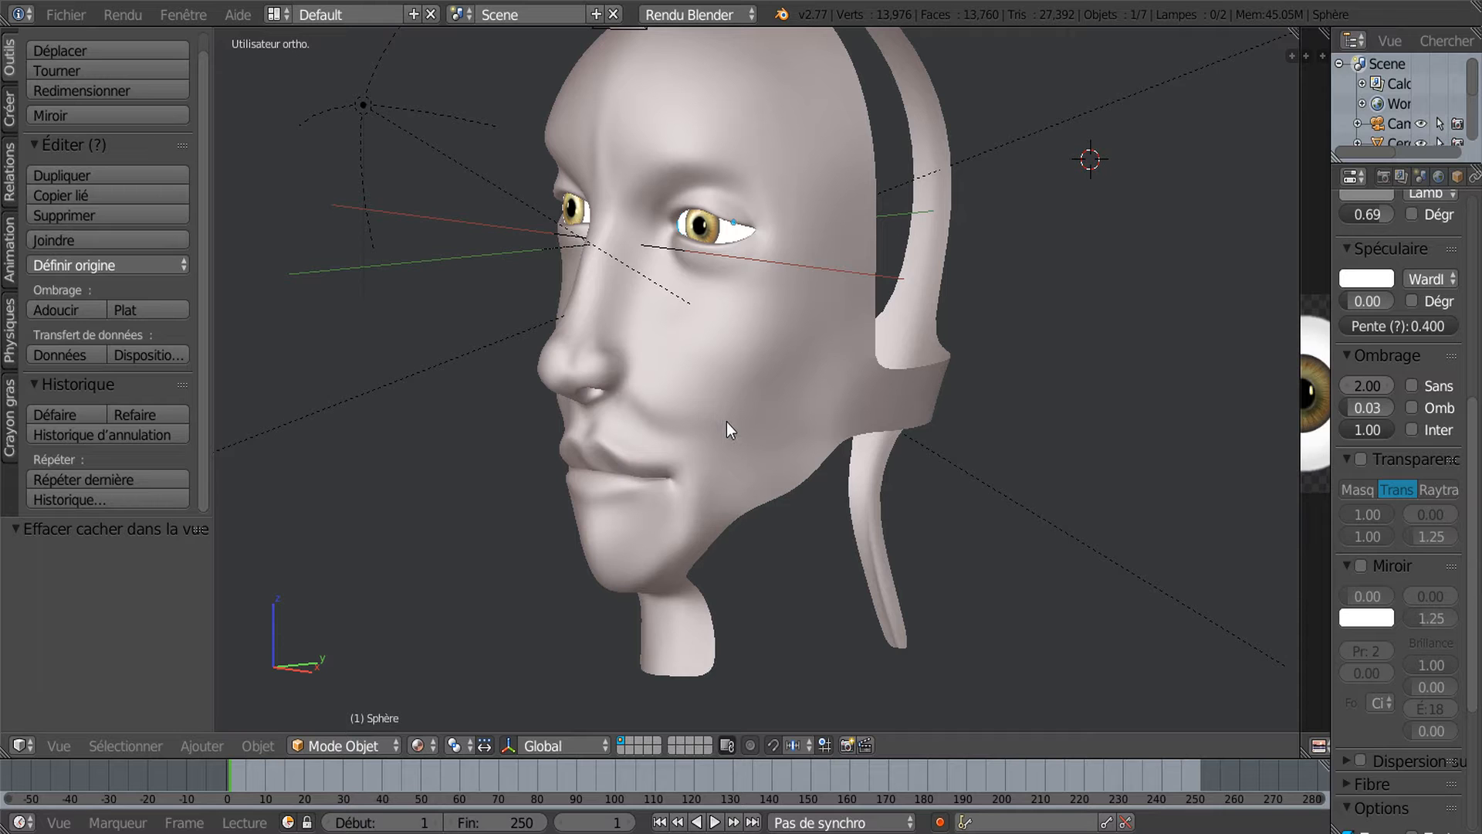
Examine the eye area and upper nose closely from the front of the face
scroll(707, 318, up, 3)
middle_drag(760, 421, 864, 415)
scroll(703, 424, up, 3)
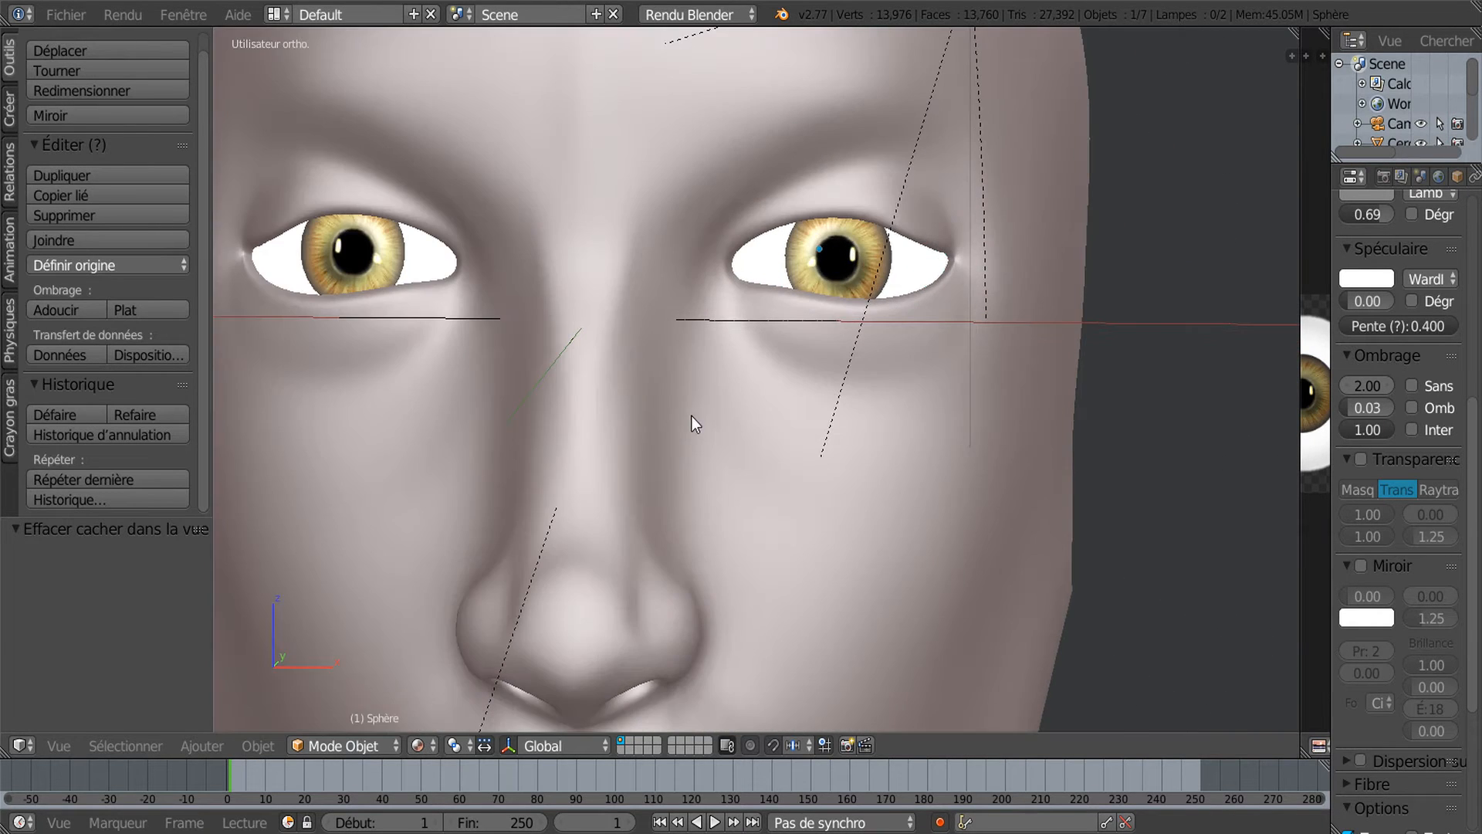
shift+middle_drag(692, 415, 850, 451)
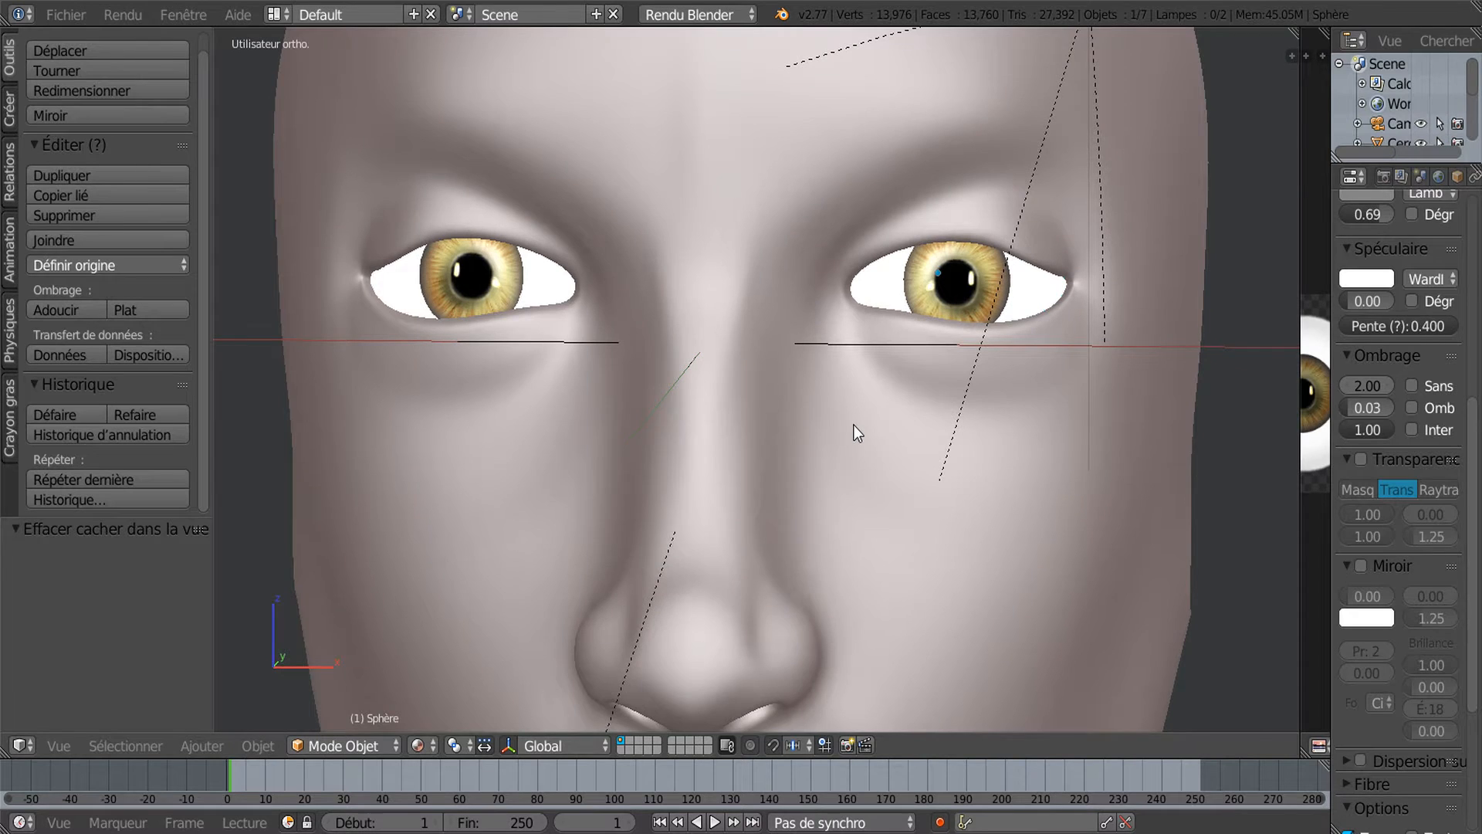
scroll(853, 425, up, 1)
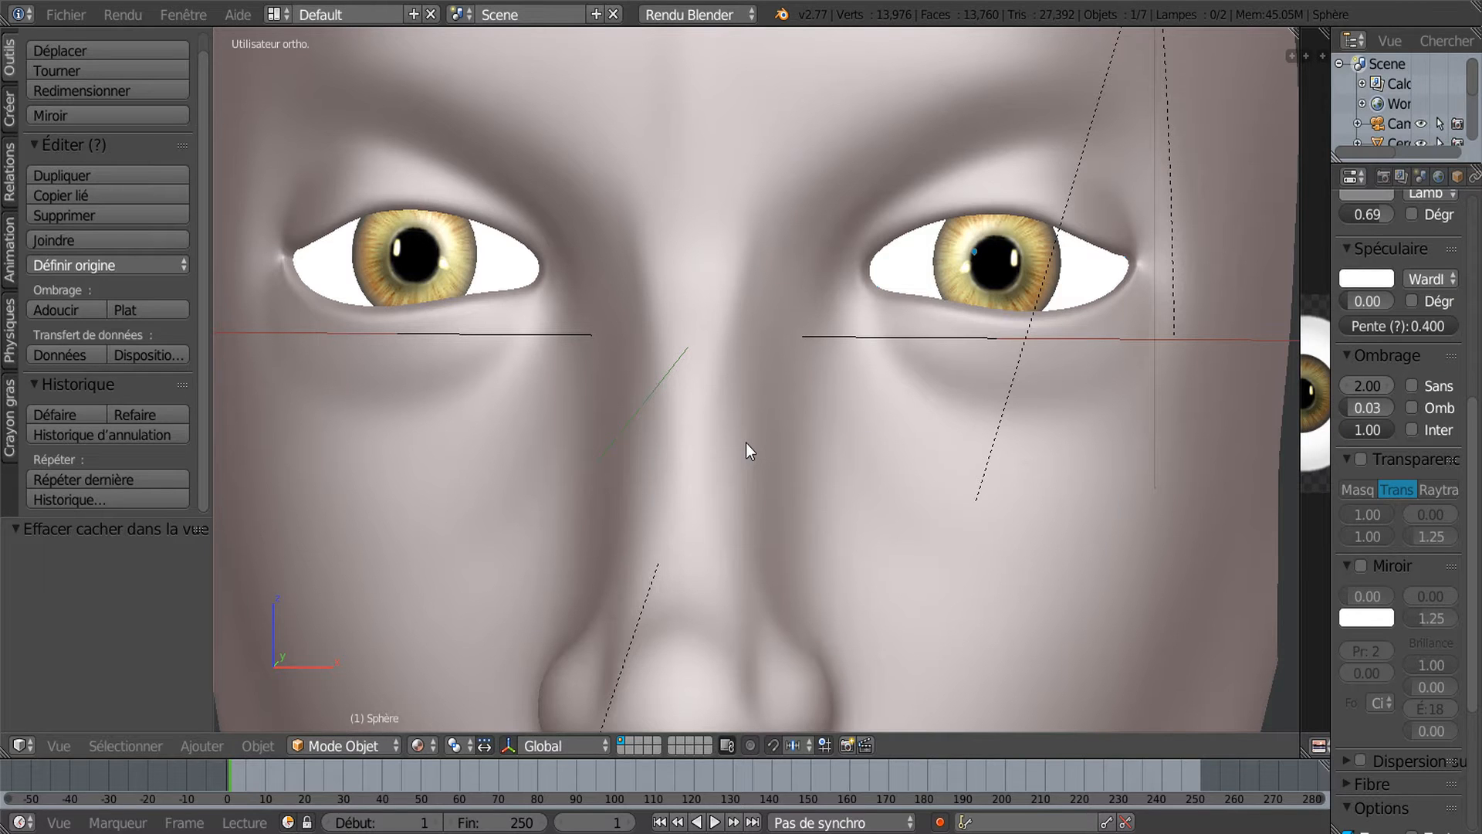
scroll(746, 442, down, 3)
mouse_move(705, 465)
middle_down()
mouse_move(791, 466)
mouse_move(691, 489)
mouse_move(720, 485)
middle_up()
scroll(781, 460, up, 2)
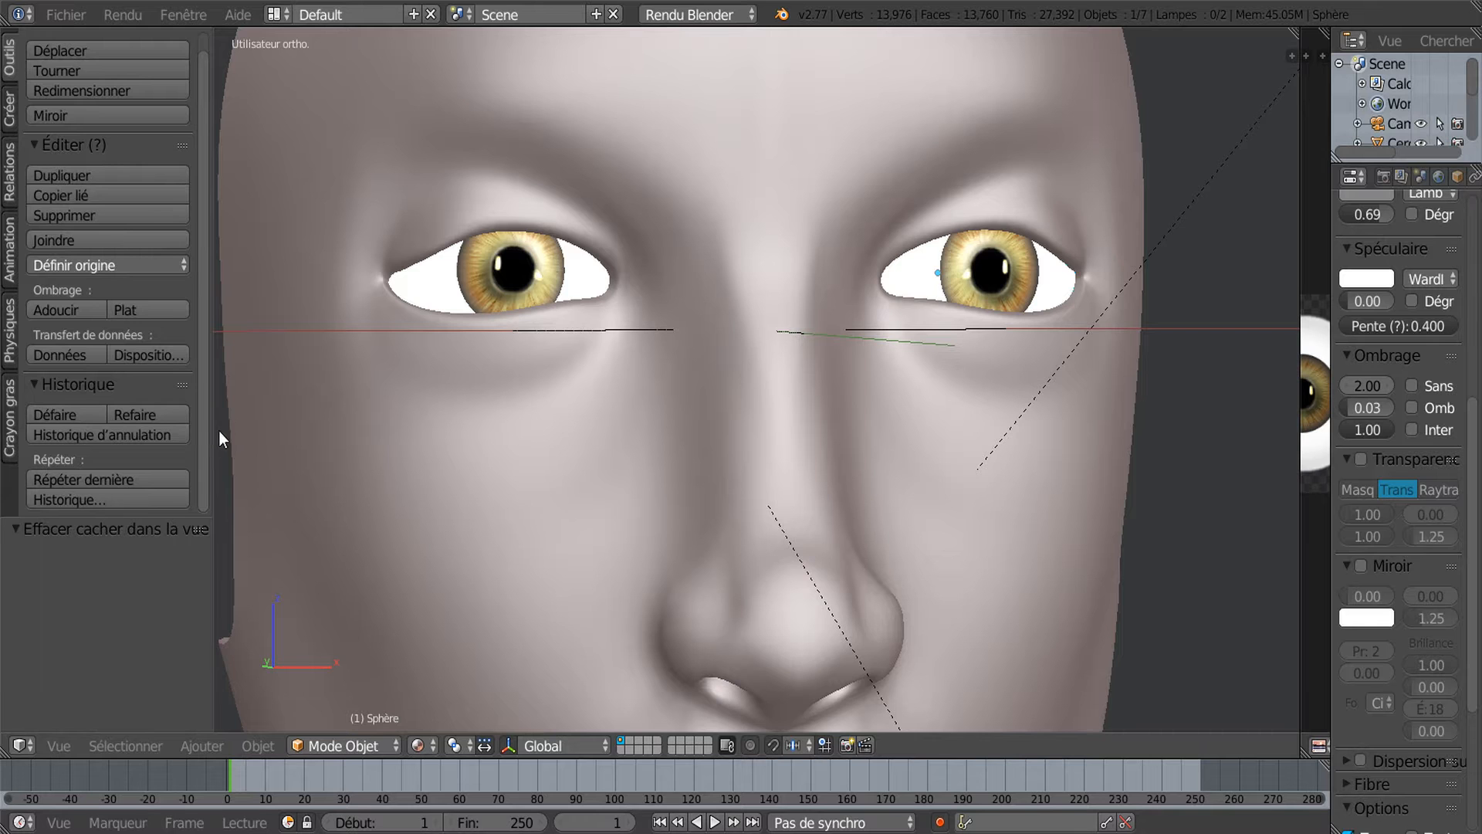
Narrow the tool shelf to widen the 3D view and check both eyes from slightly different angles
drag(211, 432, 171, 443)
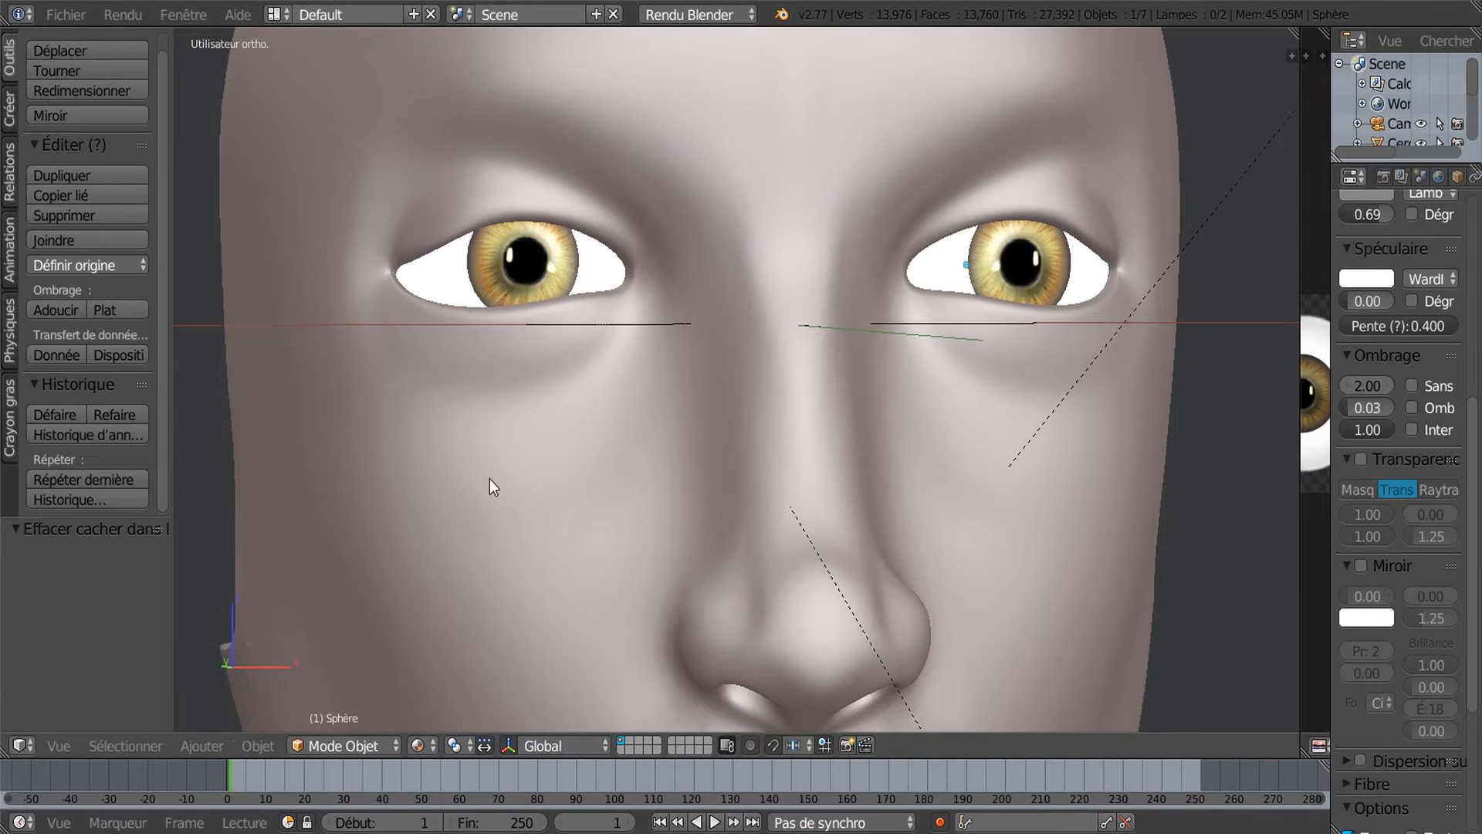
scroll(493, 519, up, 2)
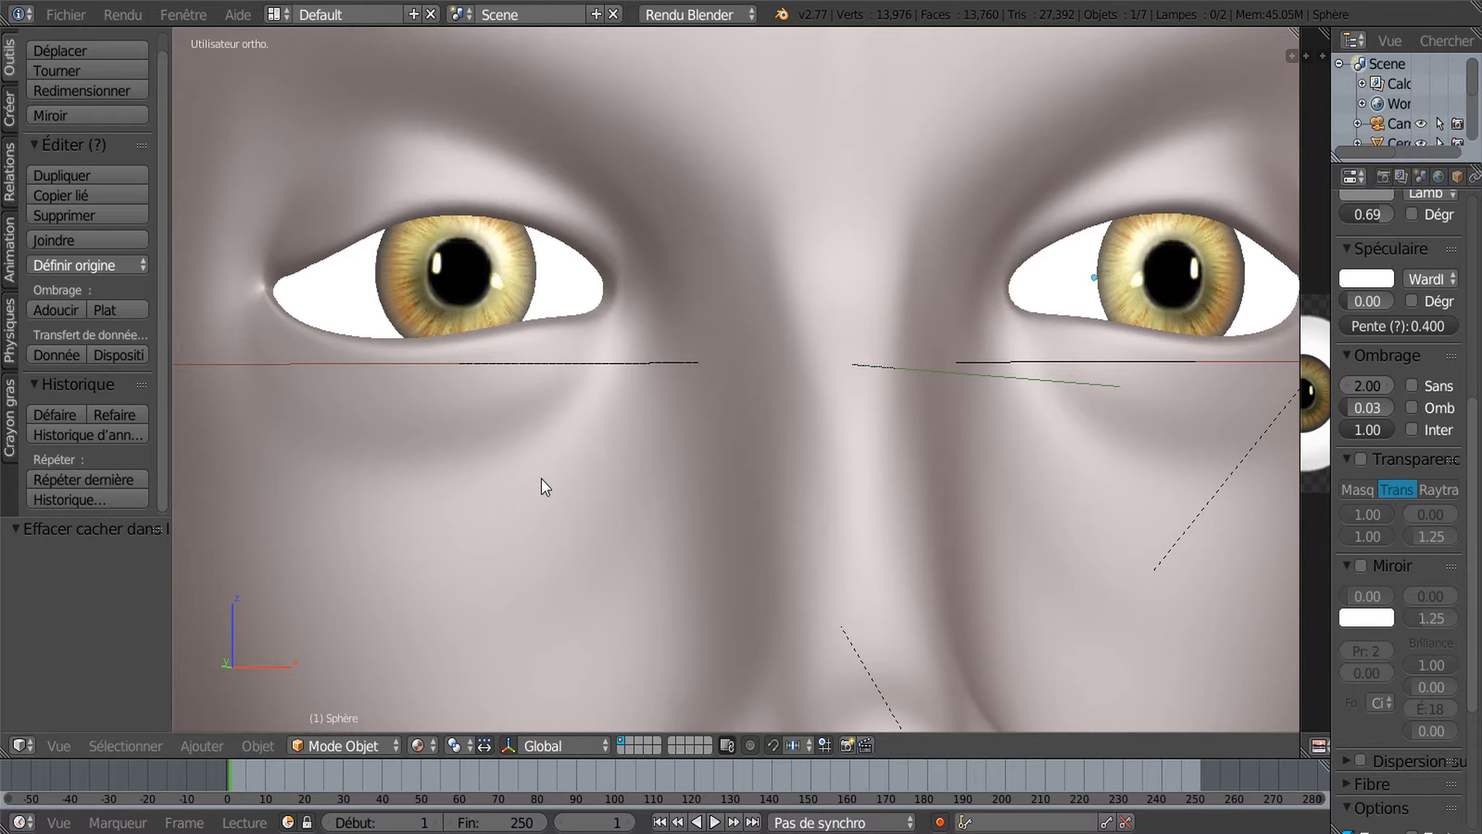
scroll(542, 479, down, 2)
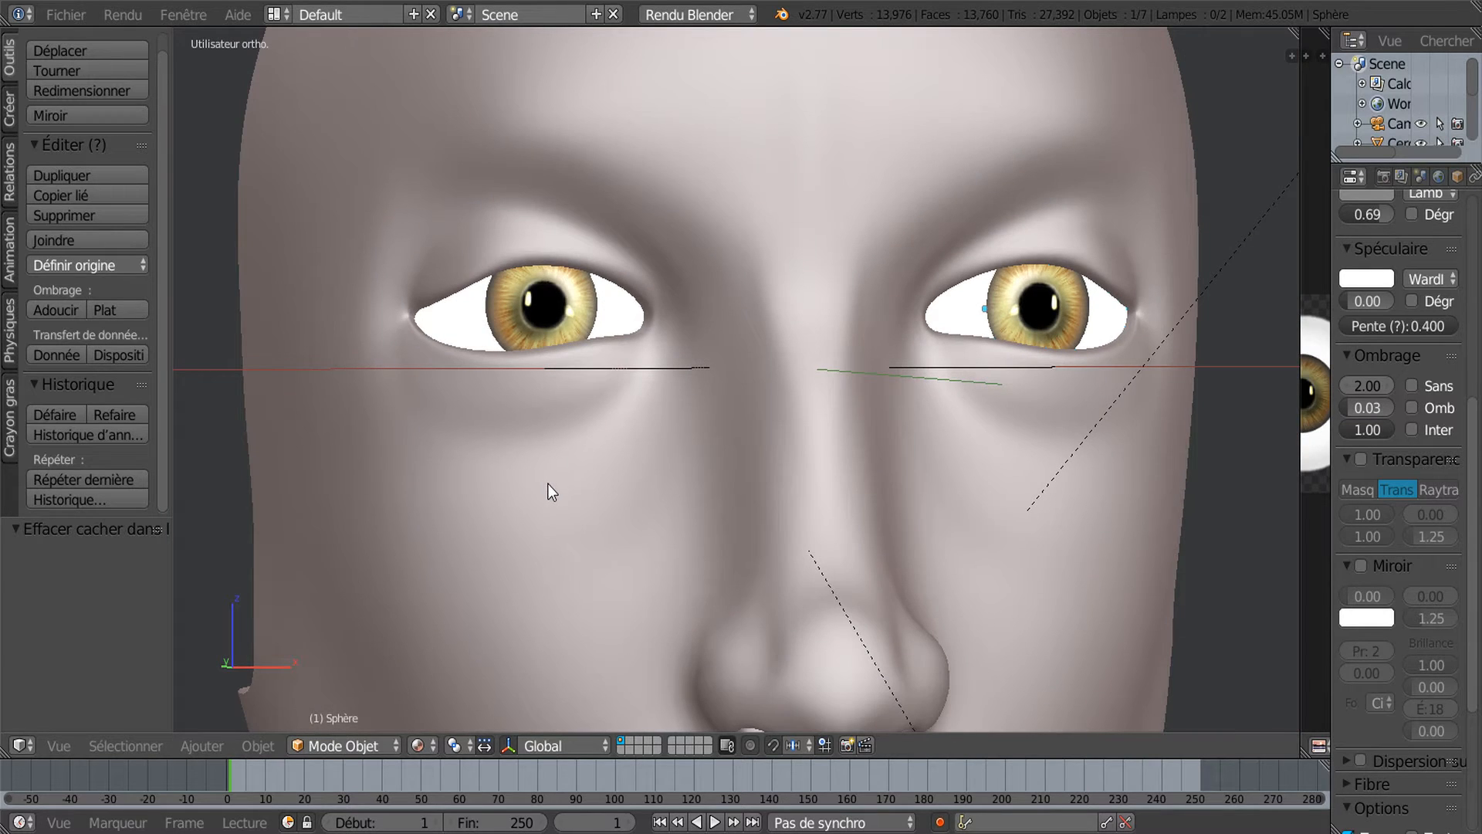
middle_drag(1133, 358, 1076, 580)
scroll(850, 558, up, 4)
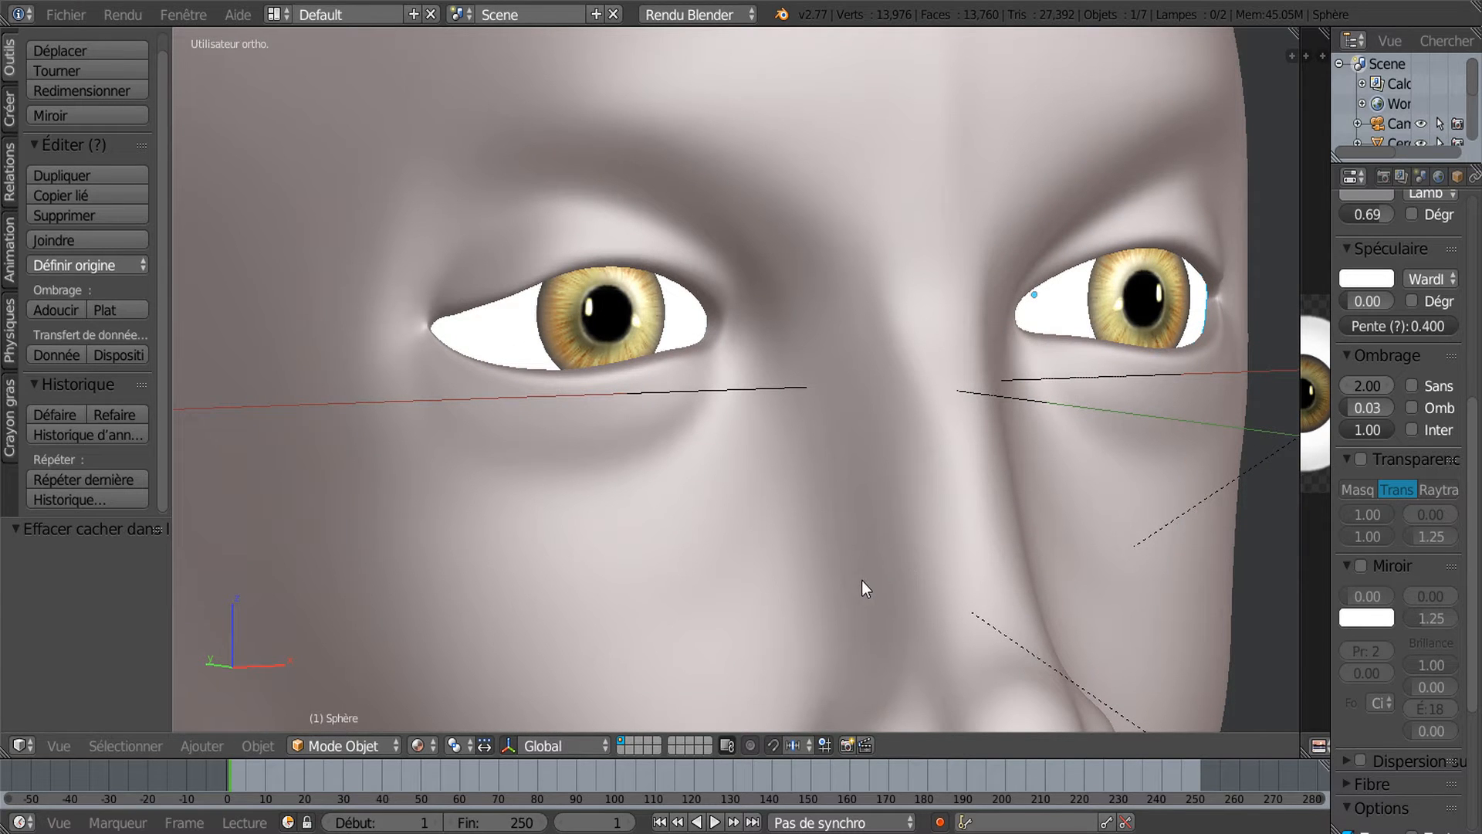
scroll(862, 580, down, 1)
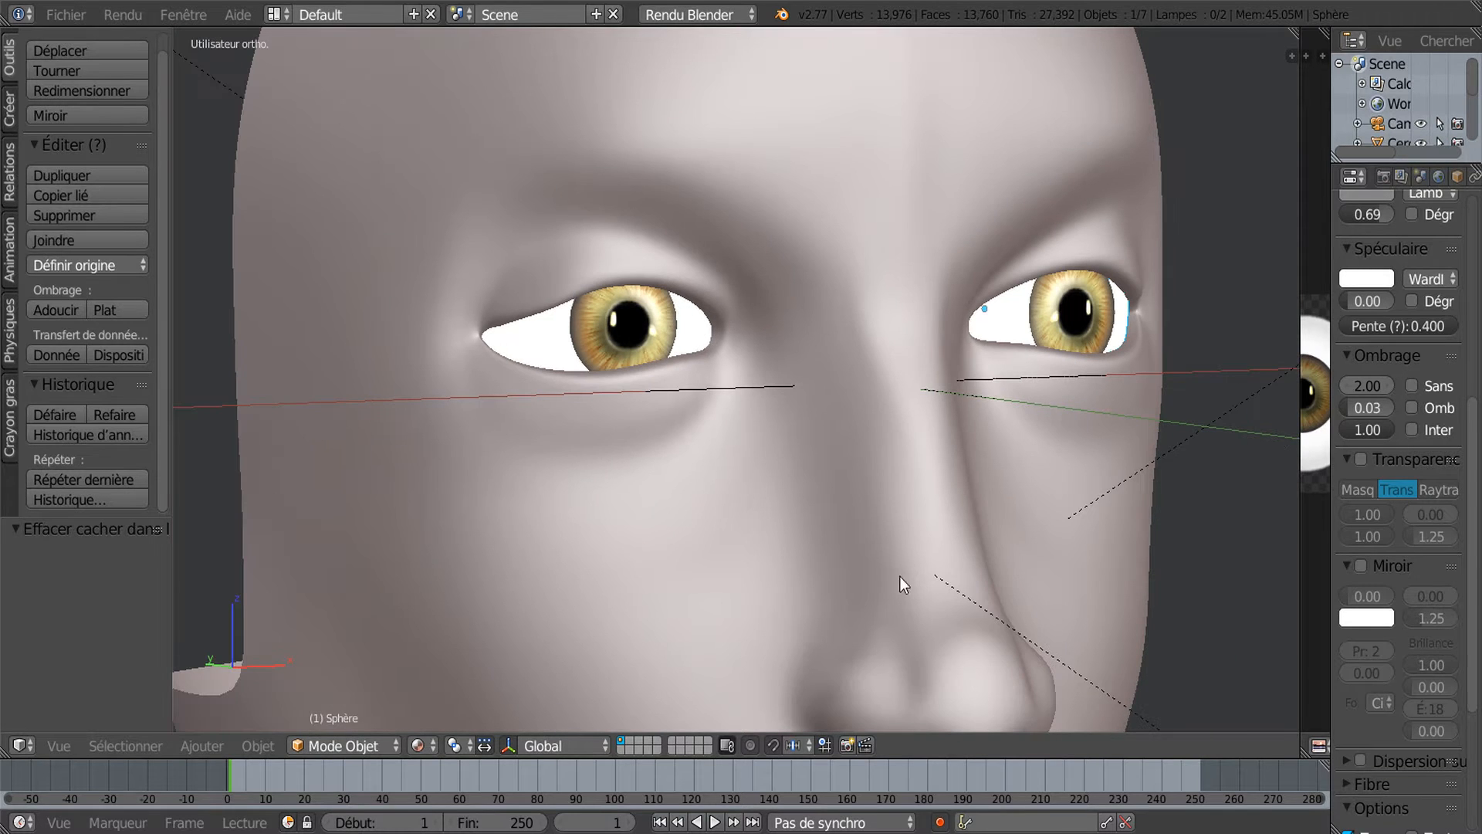
middle_drag(911, 574, 878, 563)
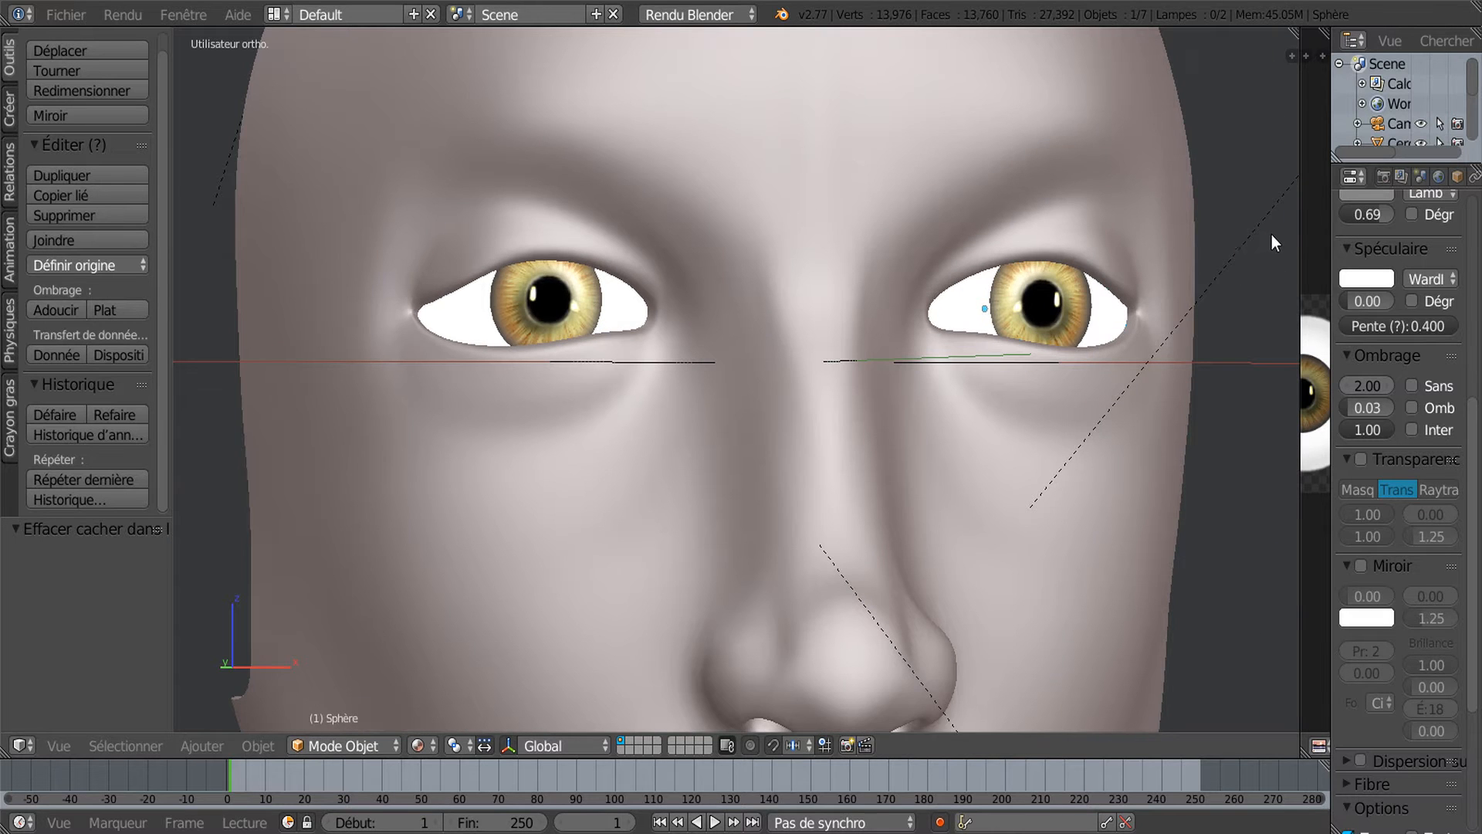
Widen the image editor beside the 3D view and enlarge the 7oeil.png eye texture in it
drag(1299, 220, 963, 262)
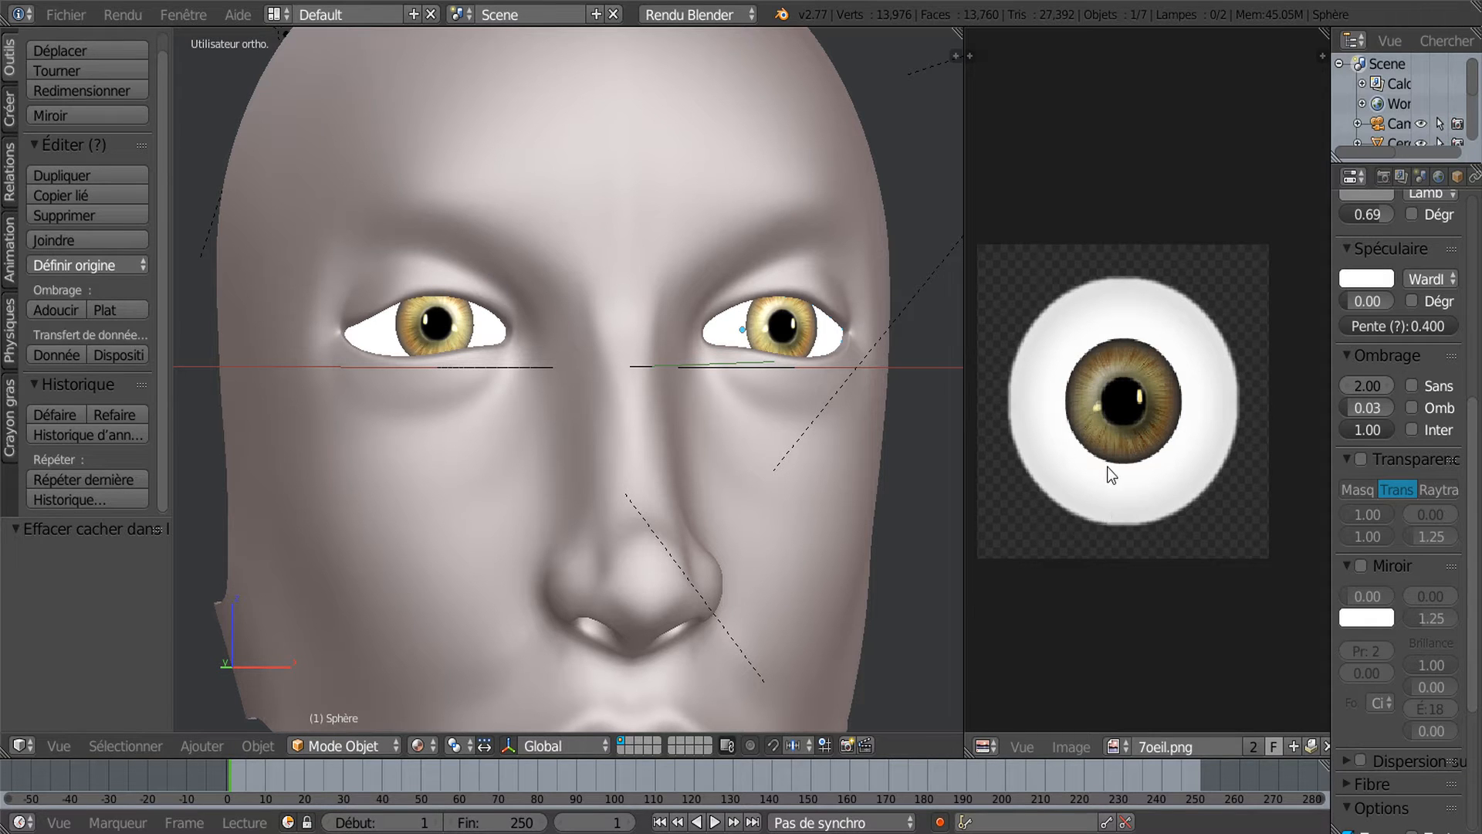
scroll(1101, 488, up, 2)
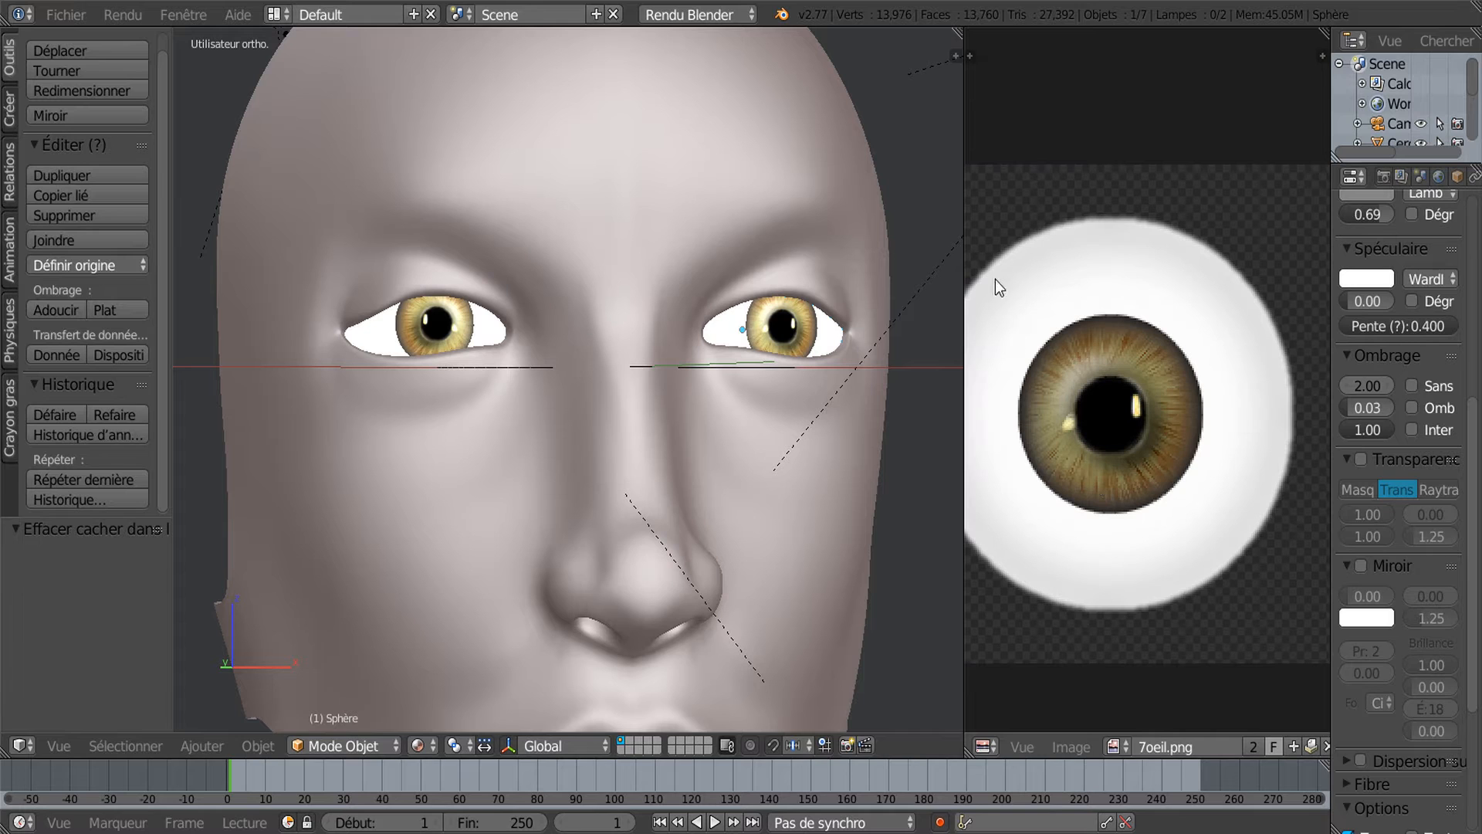
drag(961, 133, 890, 154)
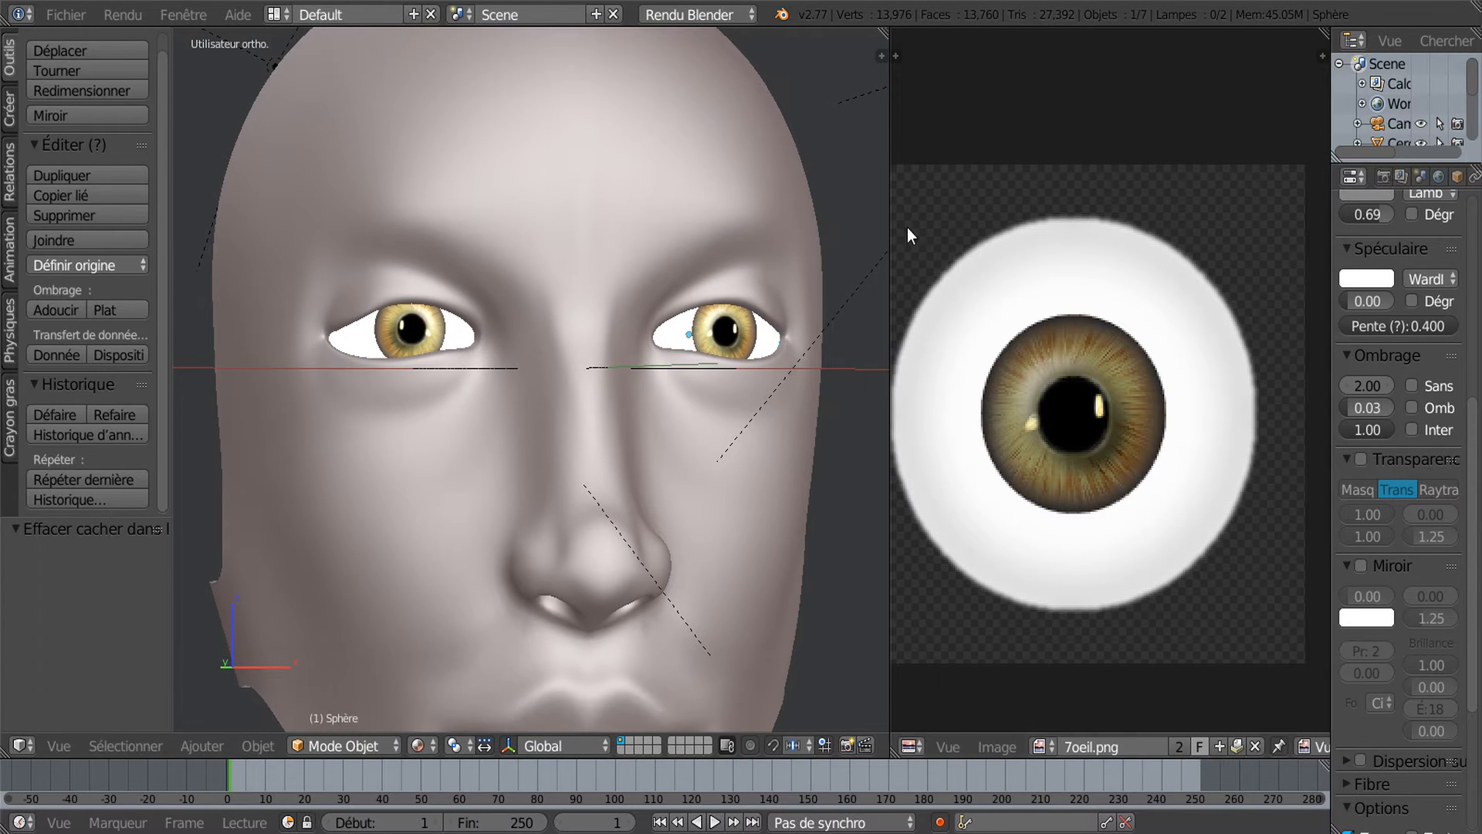
scroll(987, 438, up, 1)
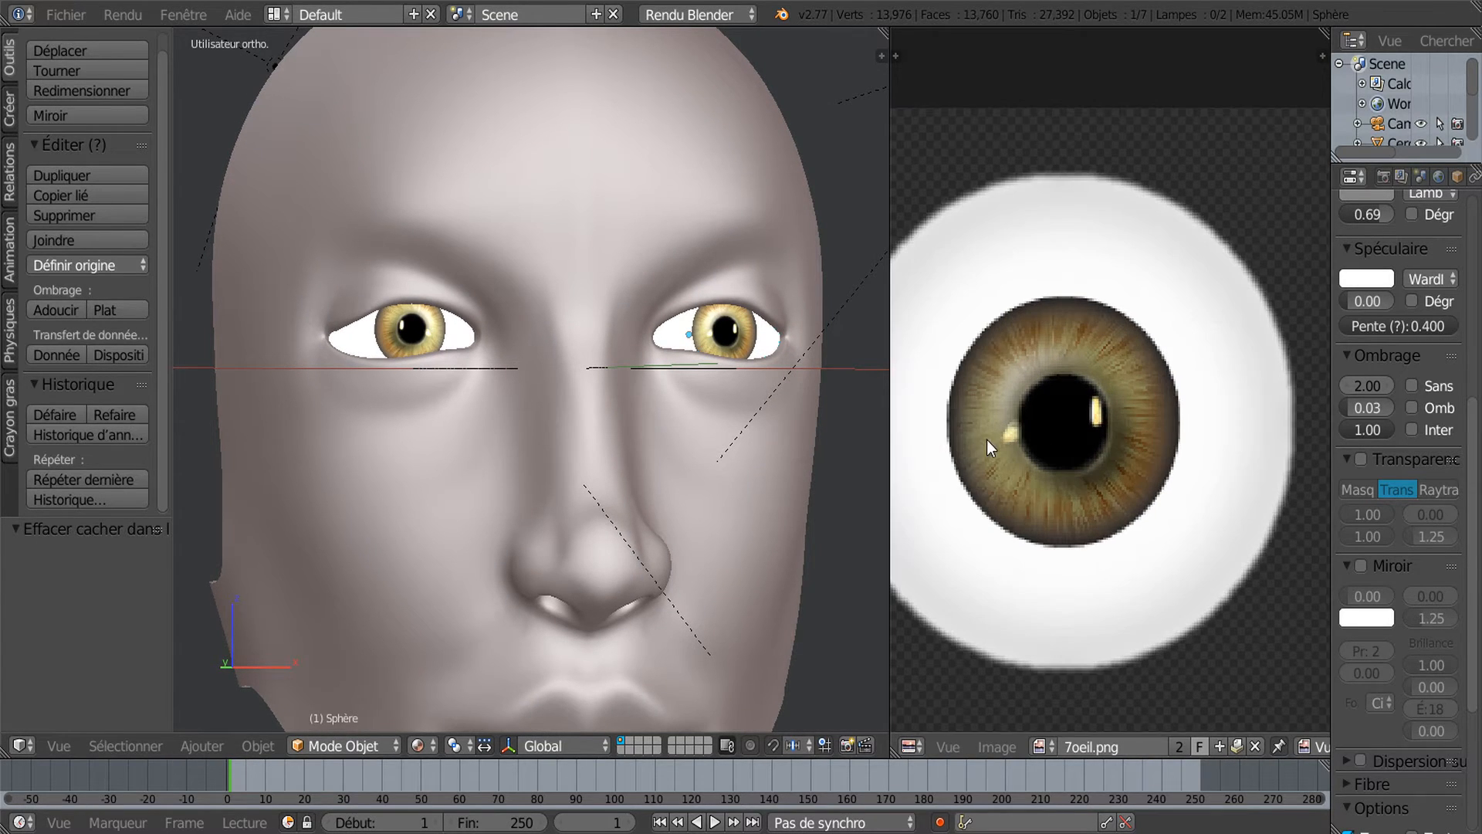
Narrow the image editor to widen the 3D view, and examine both textured eyes up close
scroll(1017, 358, down, 2)
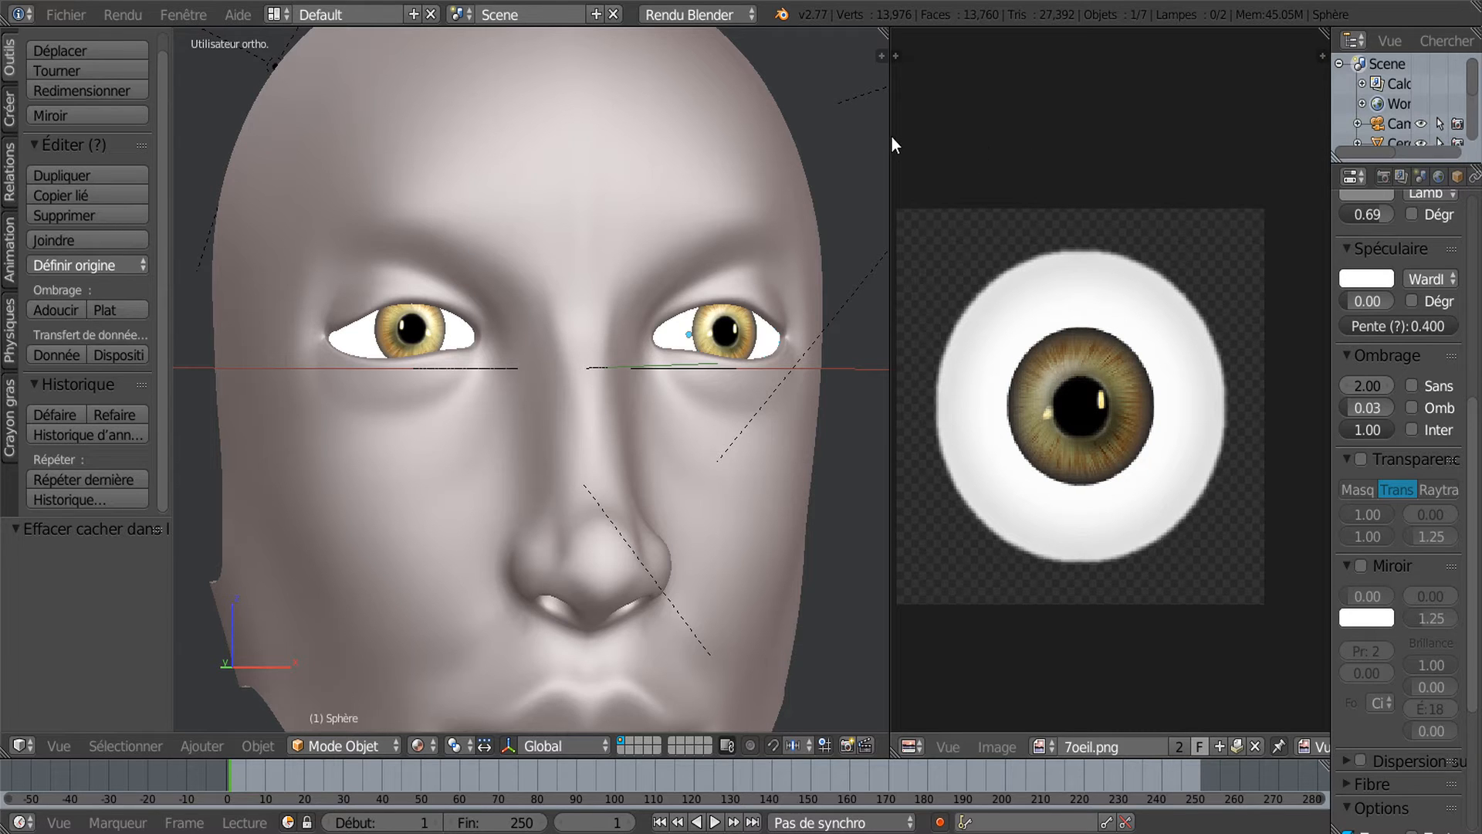
drag(890, 138, 1141, 137)
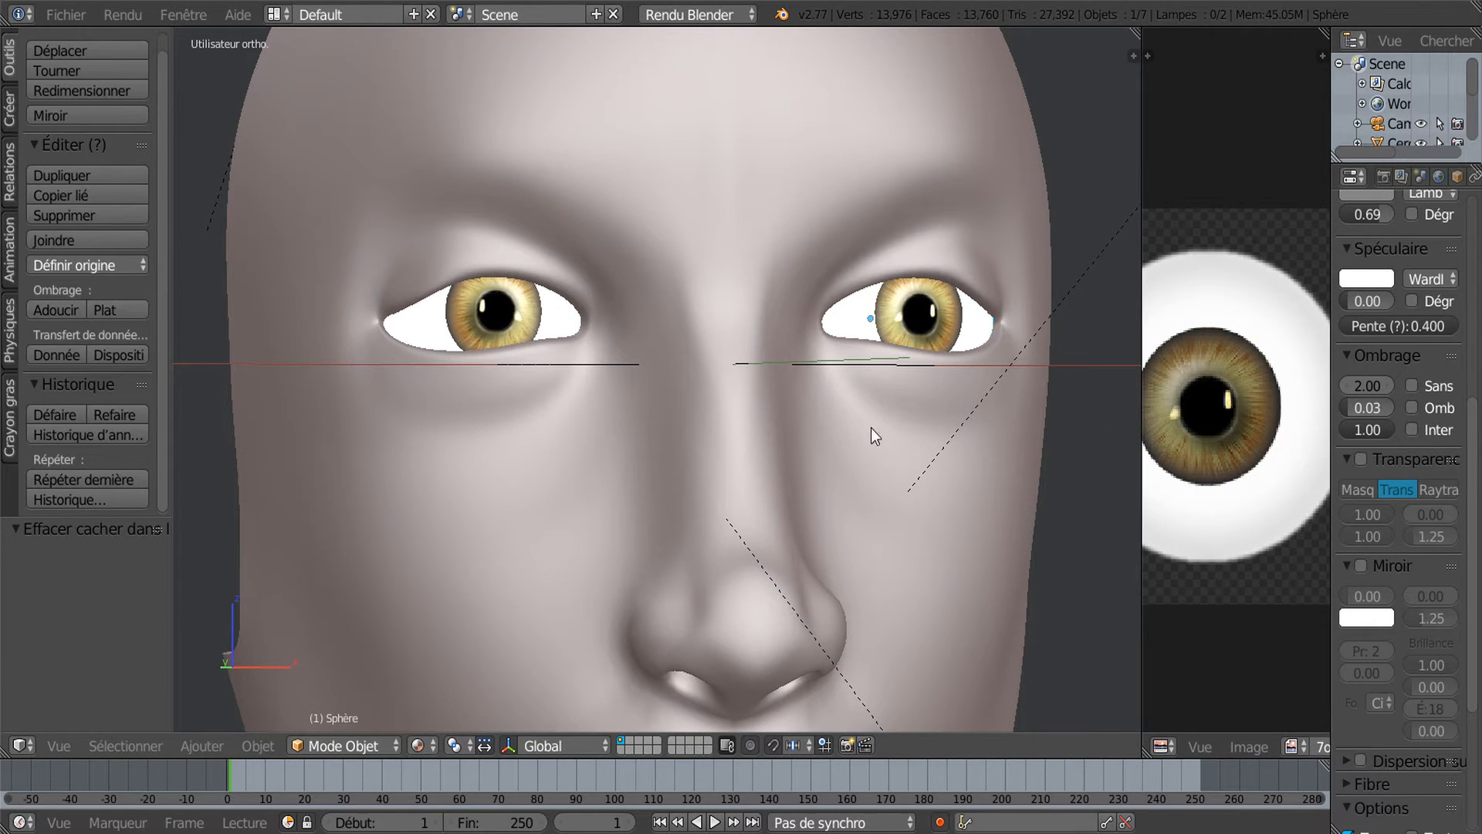
scroll(687, 377, up, 1)
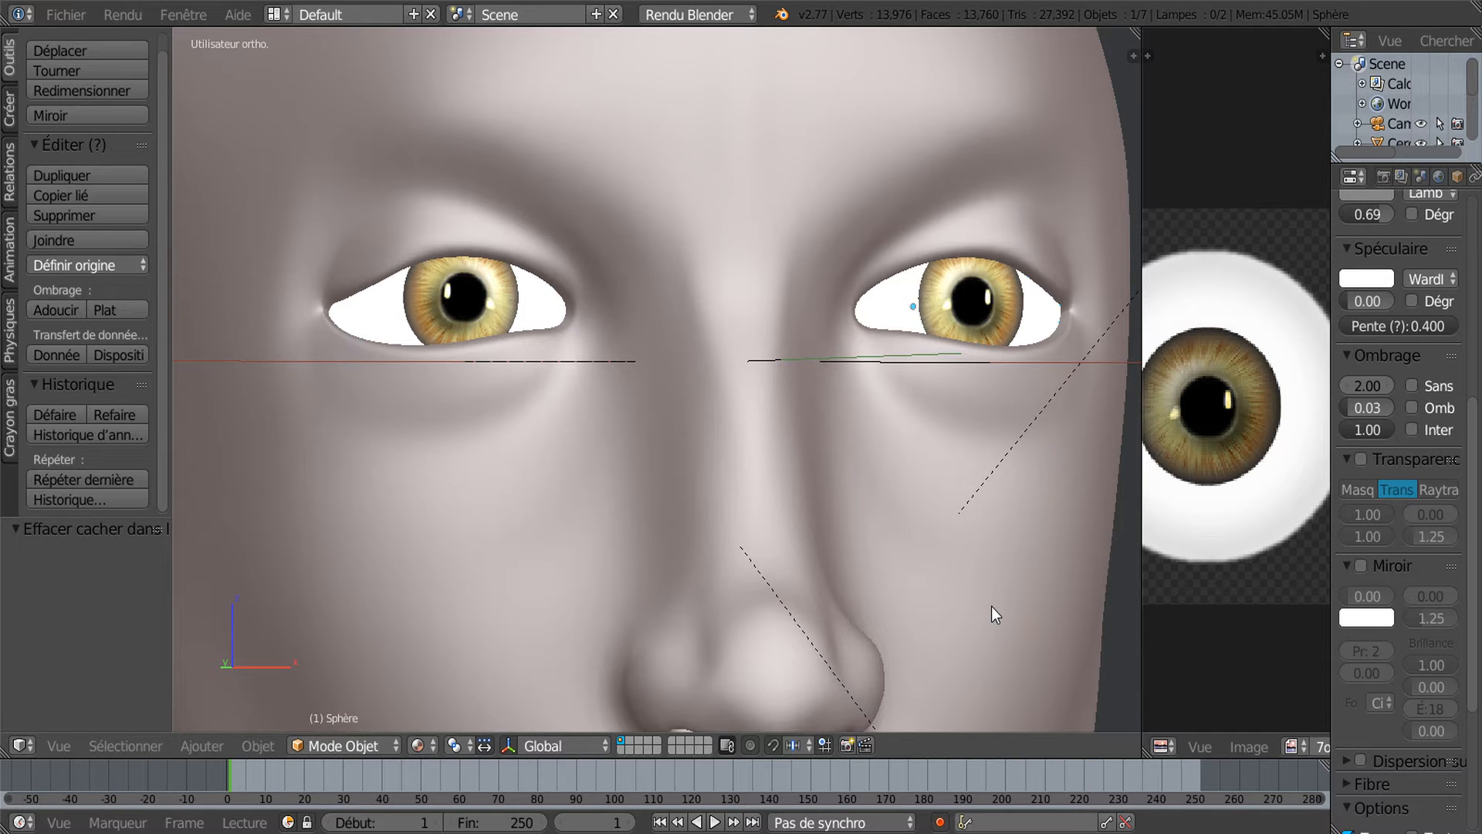
scroll(1003, 626, up, 1)
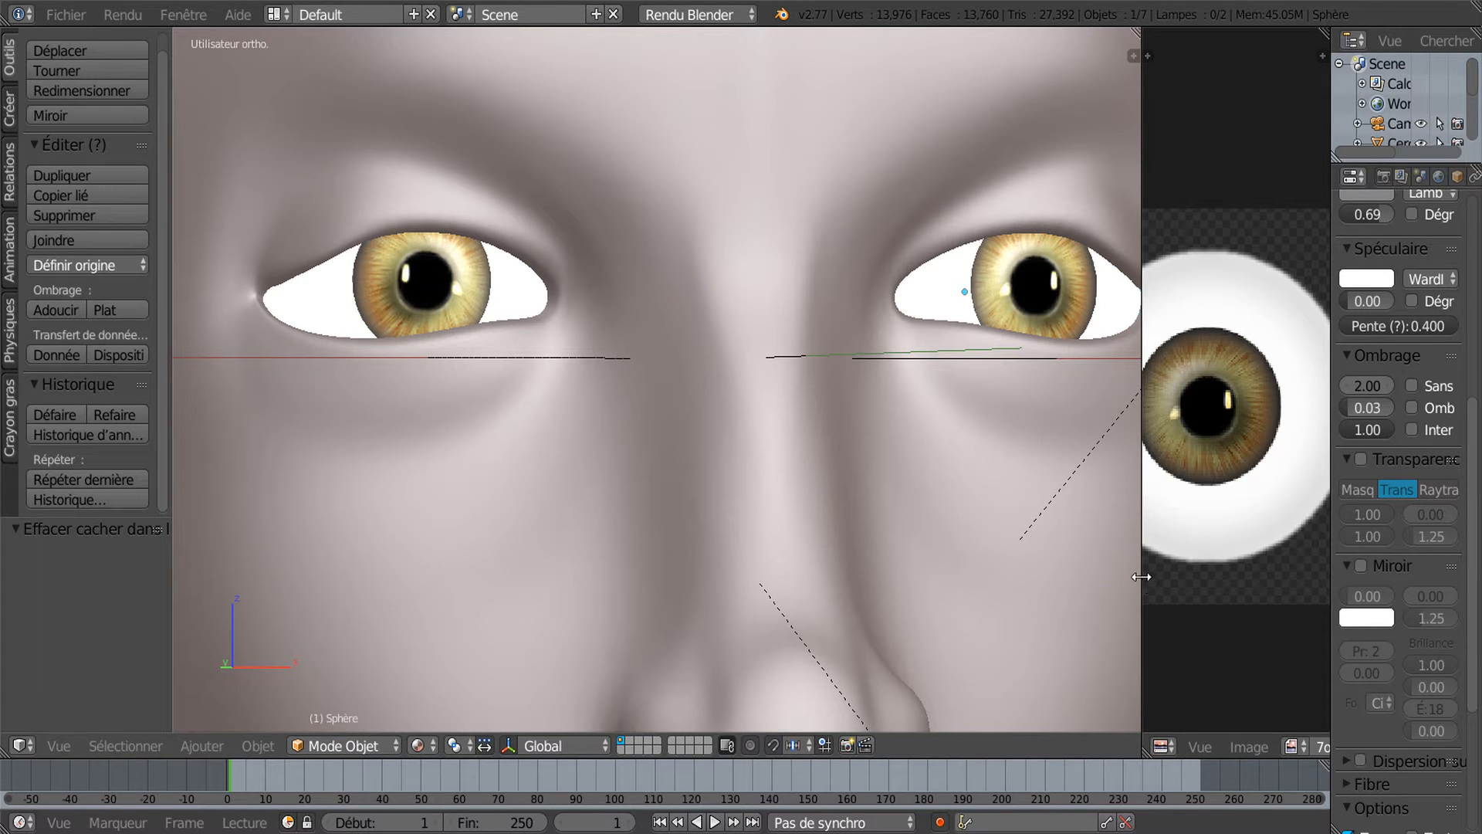
drag(1141, 577, 1024, 593)
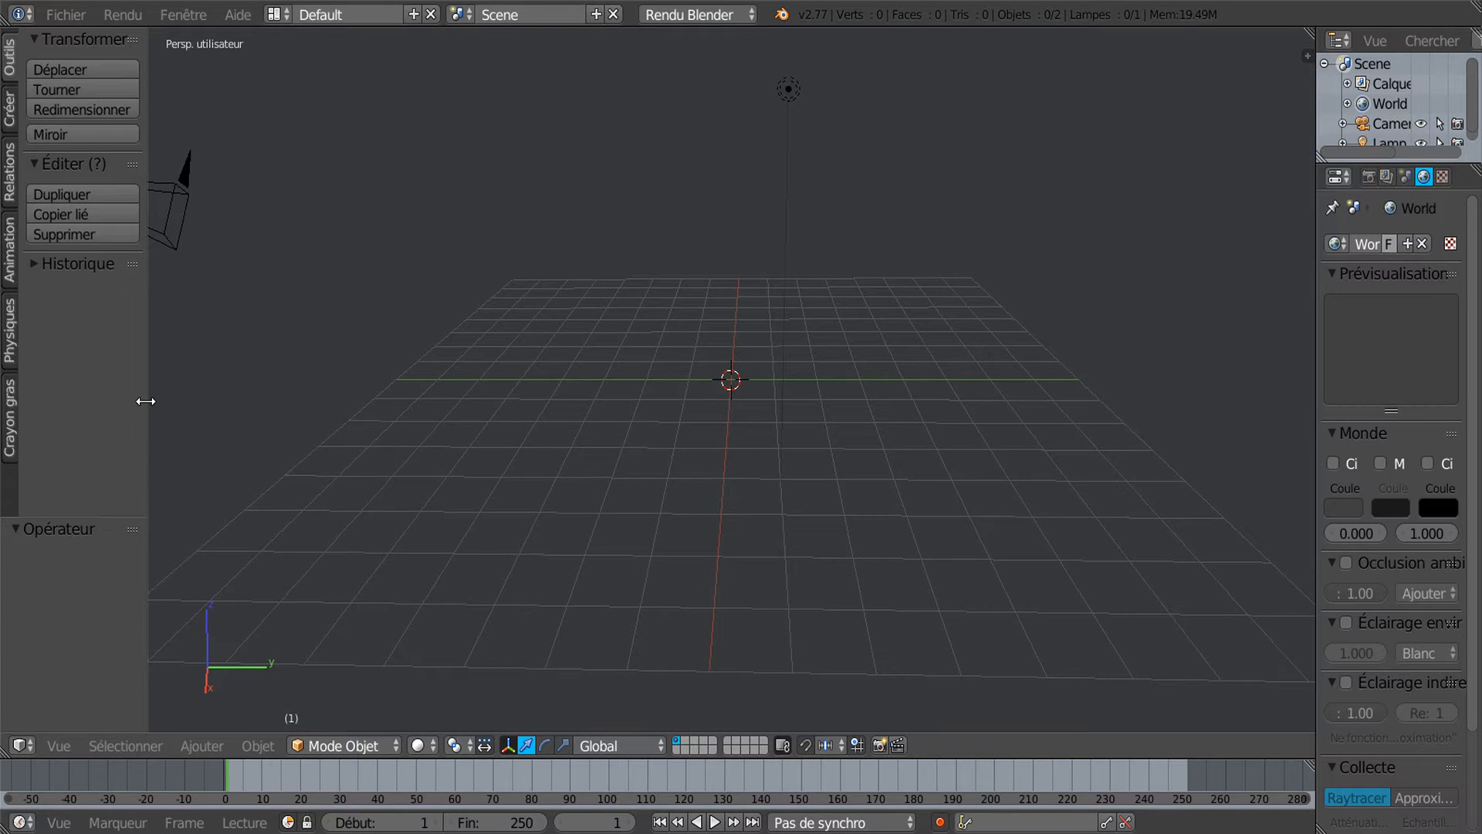
Widen the tool shelf and add a UV sphere at the centre of the empty scene
drag(145, 401, 238, 394)
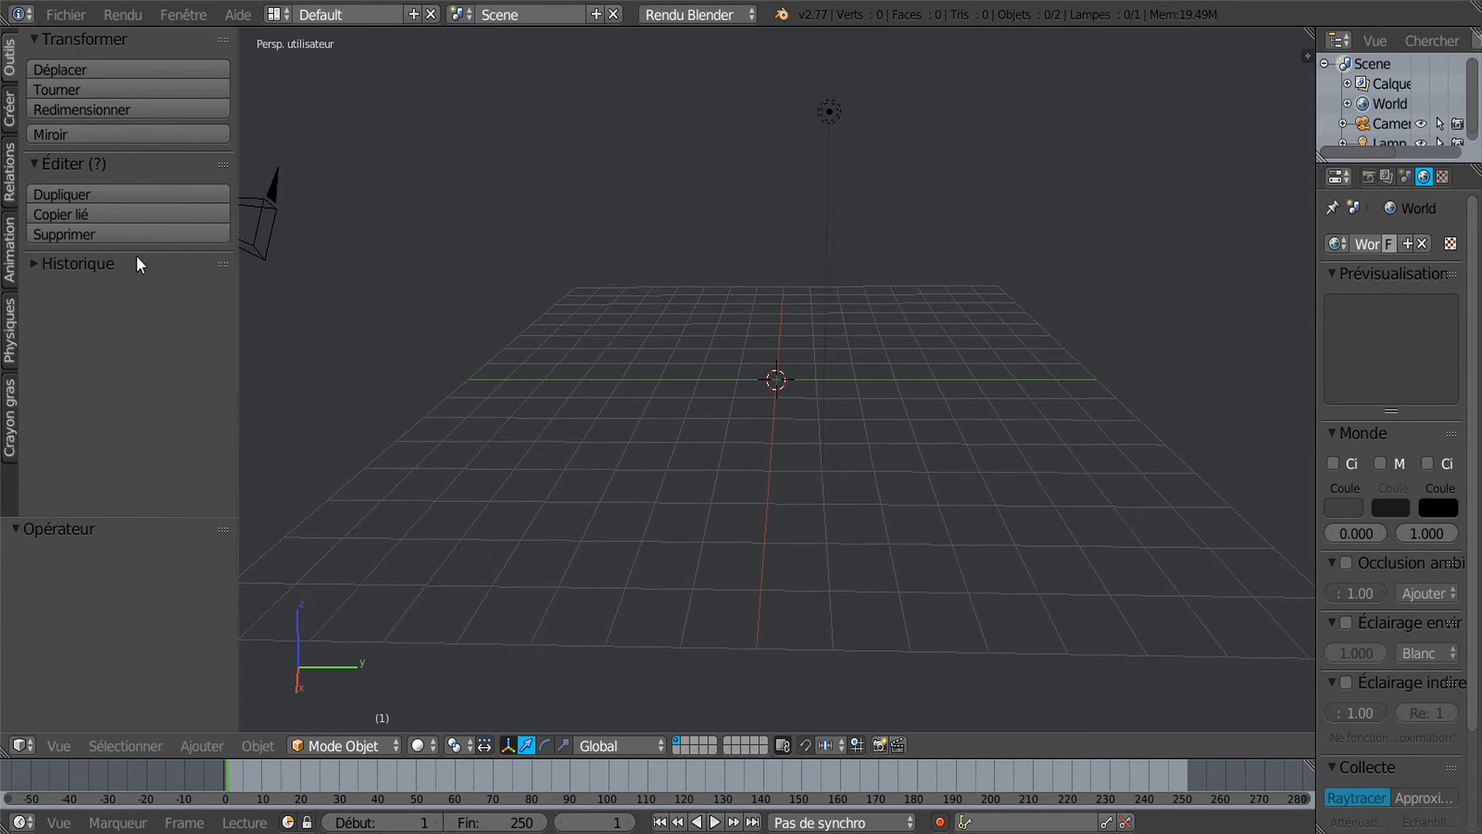
click(13, 122)
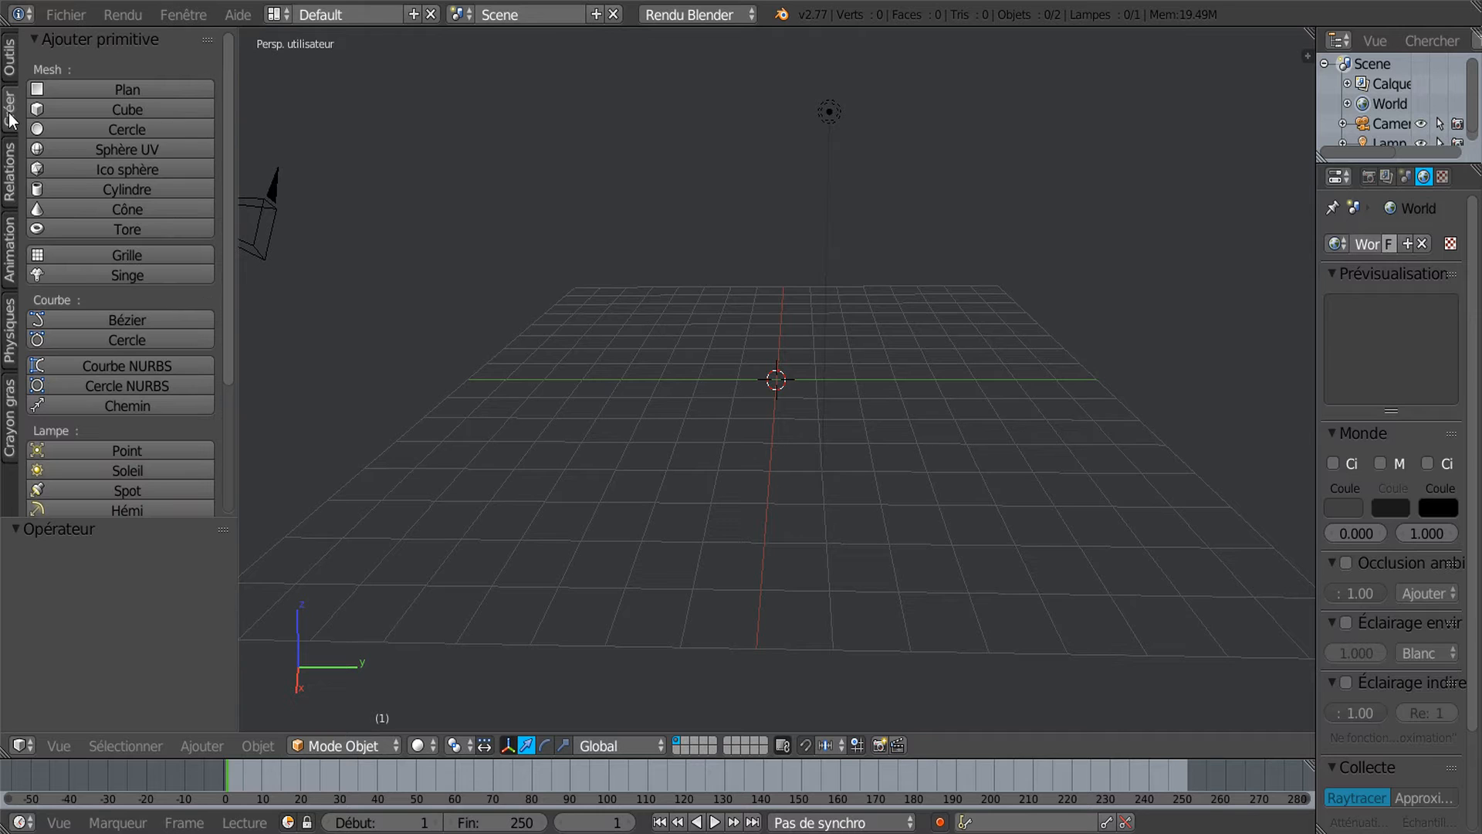
click(105, 150)
Rotate the UV sphere 90° around the global X axis
scroll(633, 479, up, 6)
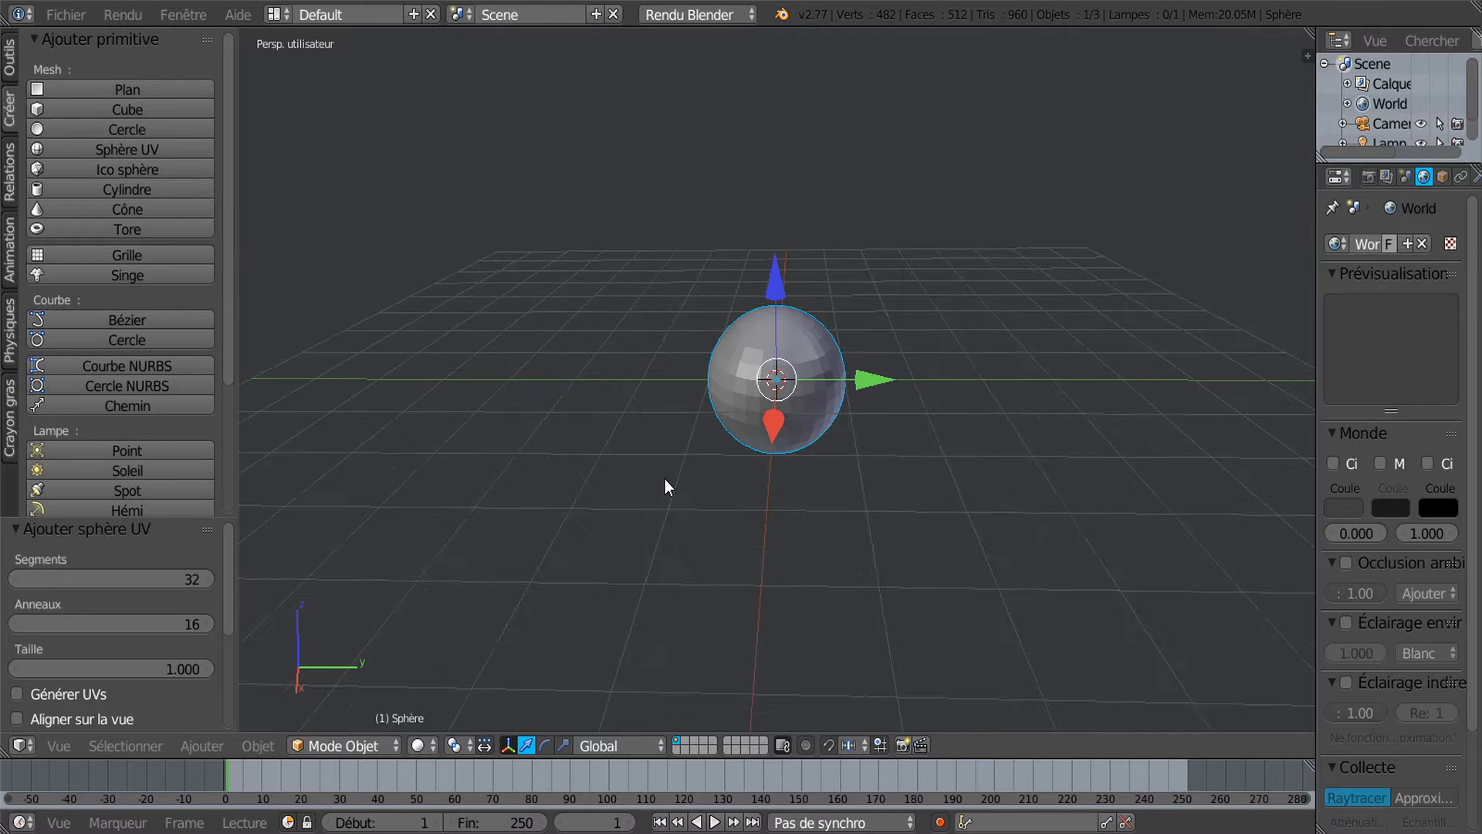
middle_drag(868, 550, 908, 520)
scroll(915, 521, up, 1)
scroll(924, 521, down, 1)
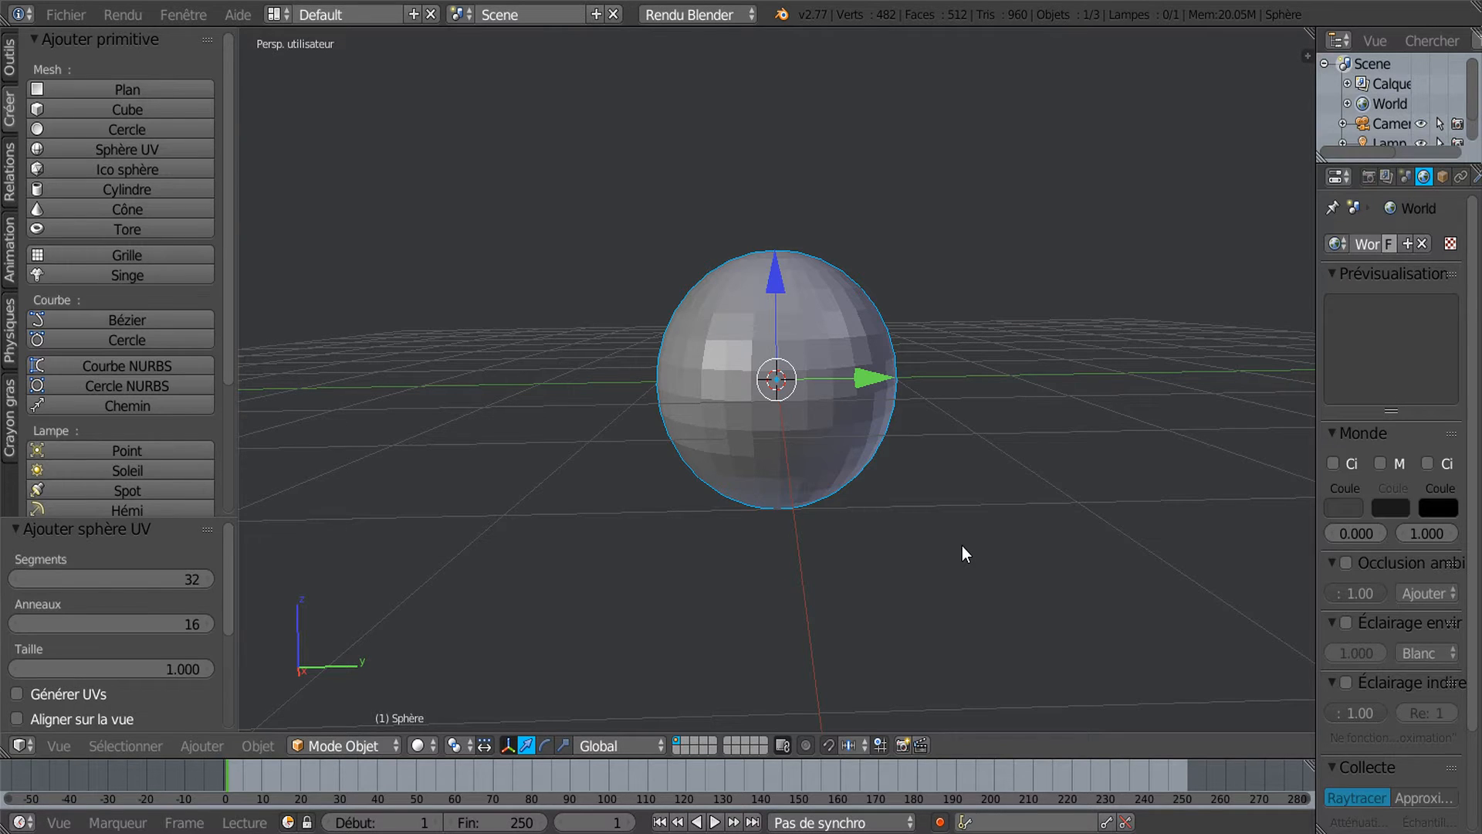
text(r90x)
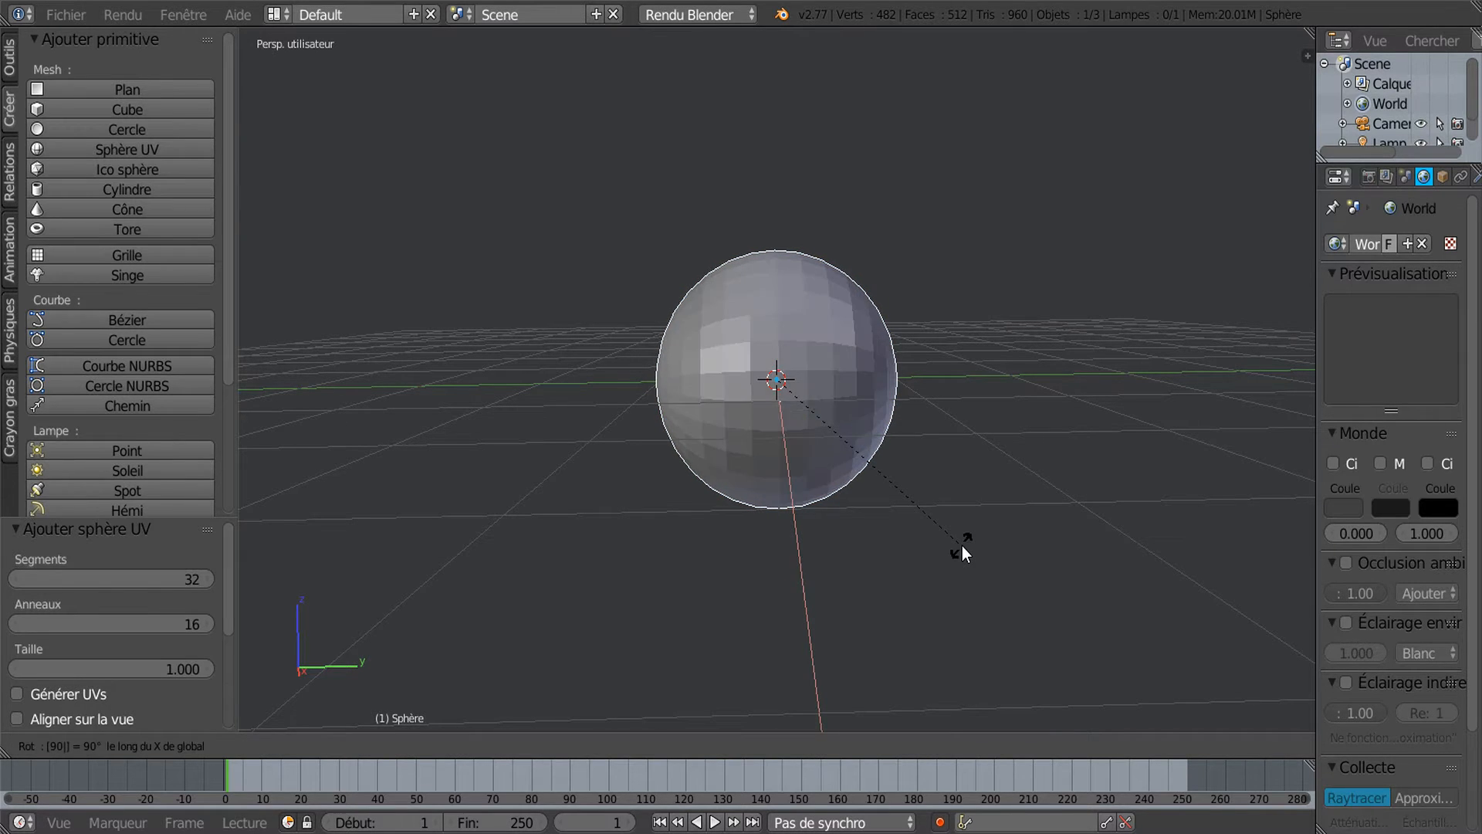
key(Return)
In Edit mode from the front view, circle-select only the sphere's pole vertex and the first vertex ring around it
key(KP_1)
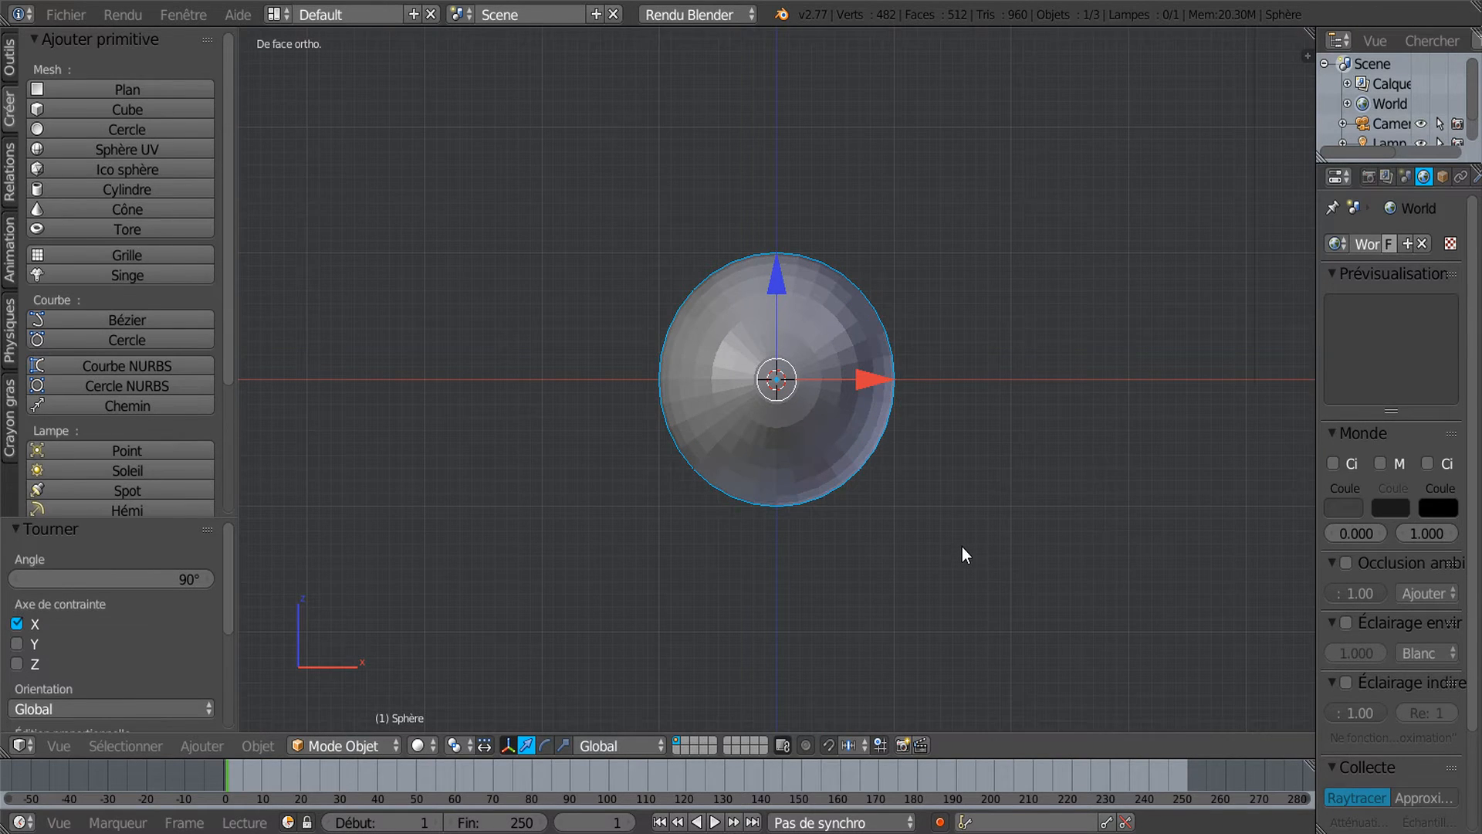
scroll(1008, 145, up, 3)
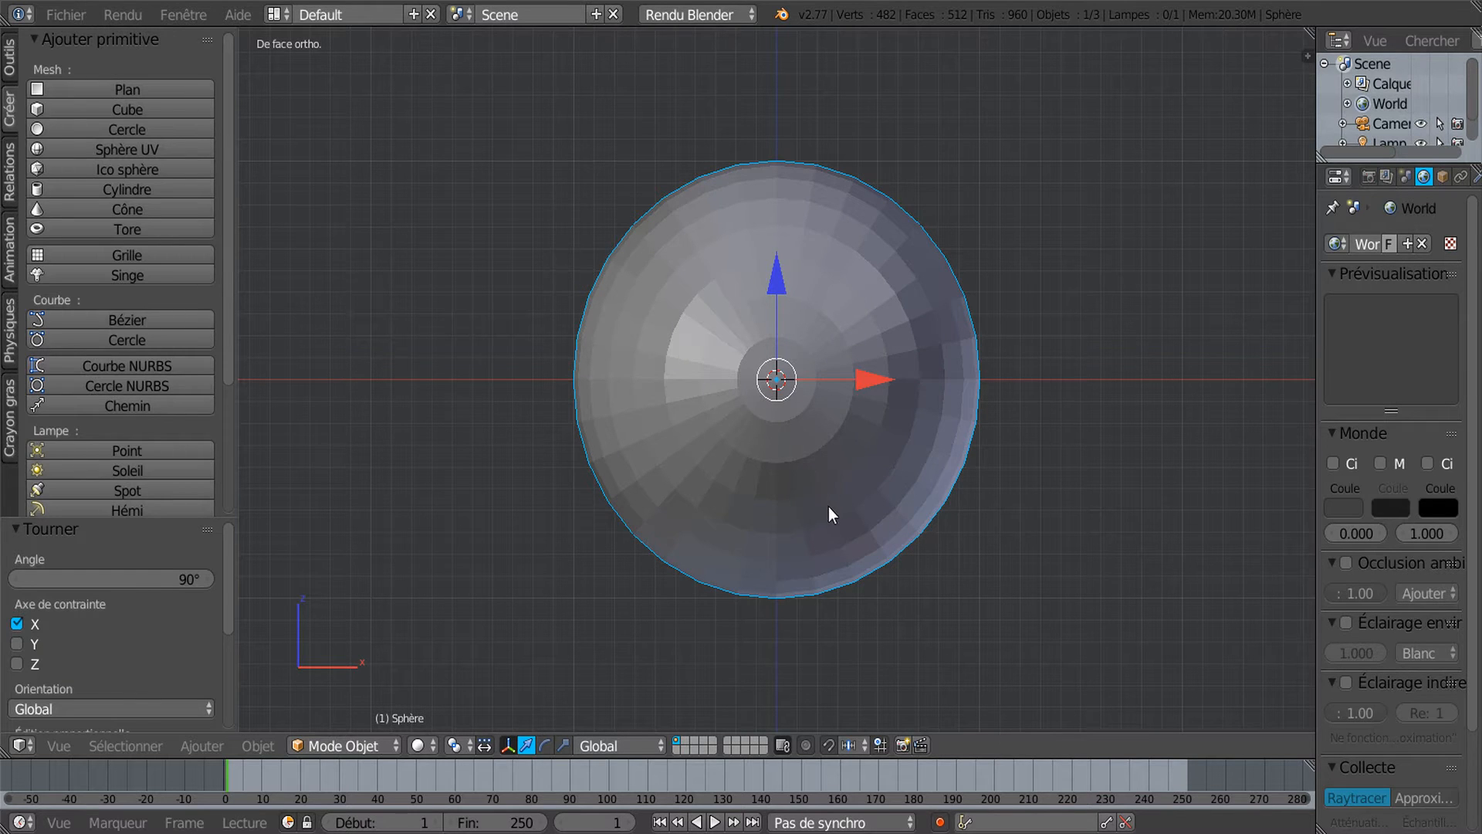
key(Tab)
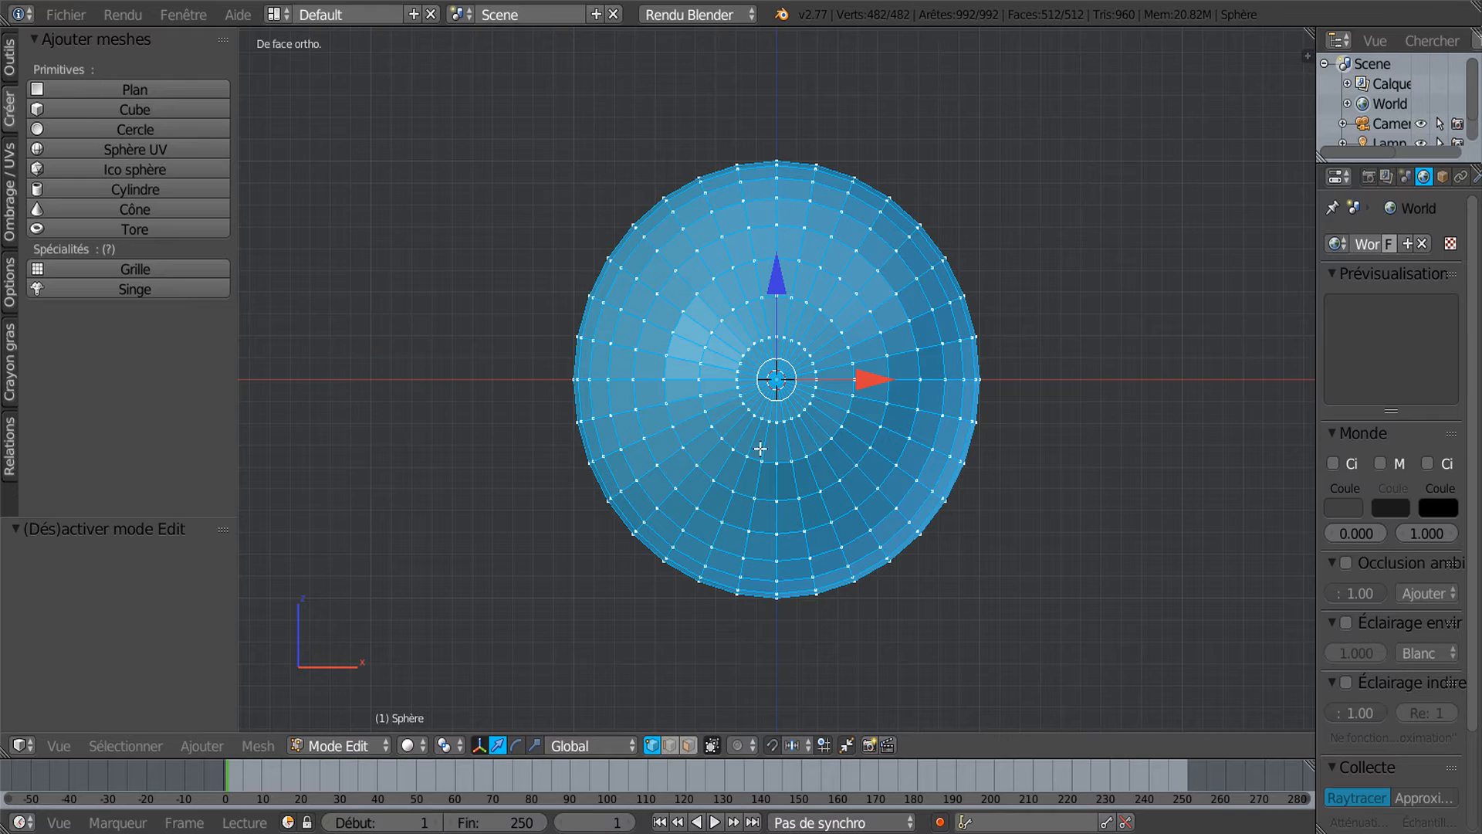
key(a)
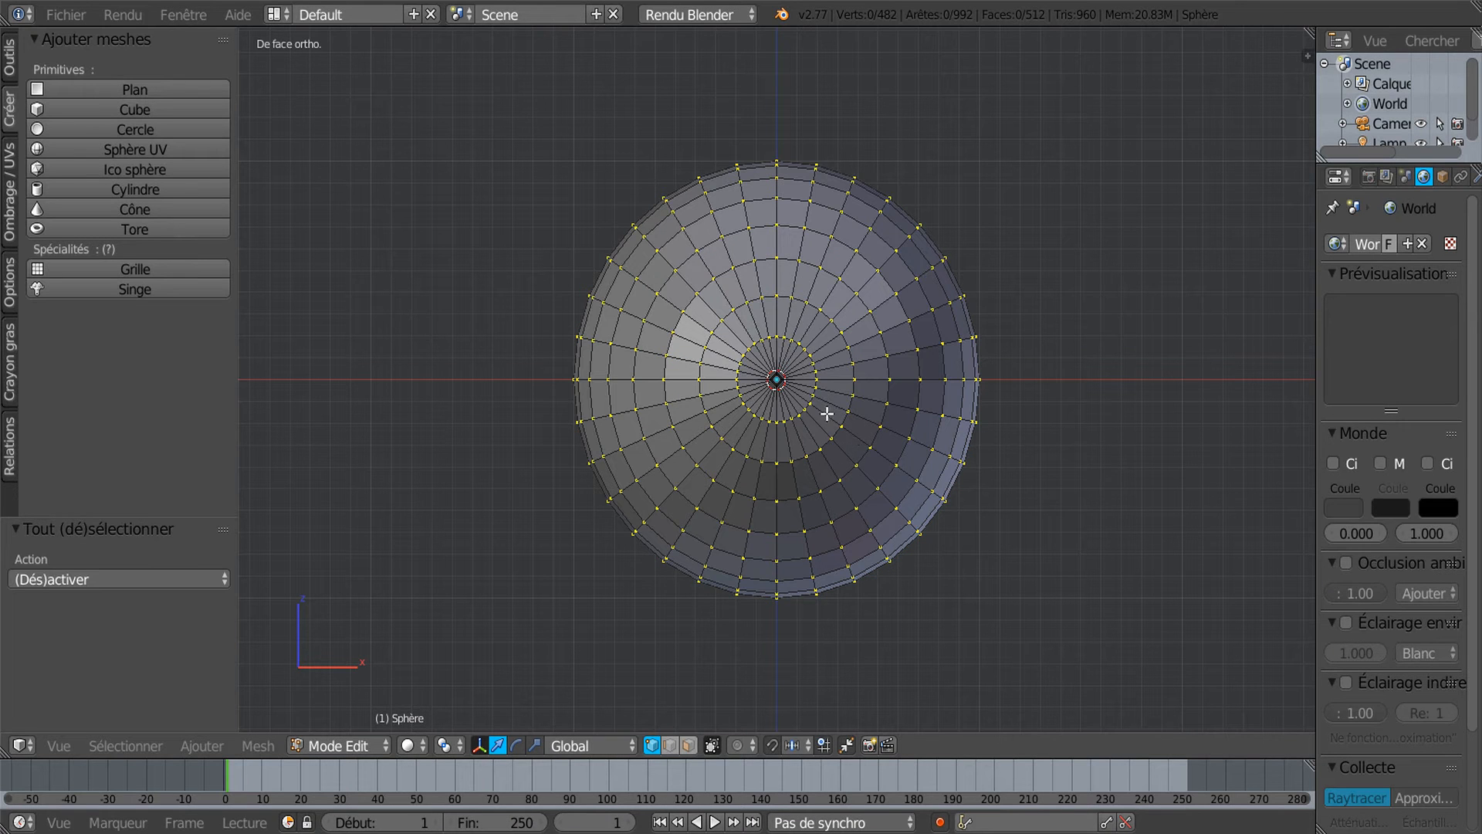
key(c)
mouse_move(777, 380)
mouse_down()
mouse_move(784, 370)
mouse_move(809, 401)
mouse_move(772, 383)
mouse_up()
right_click(802, 361)
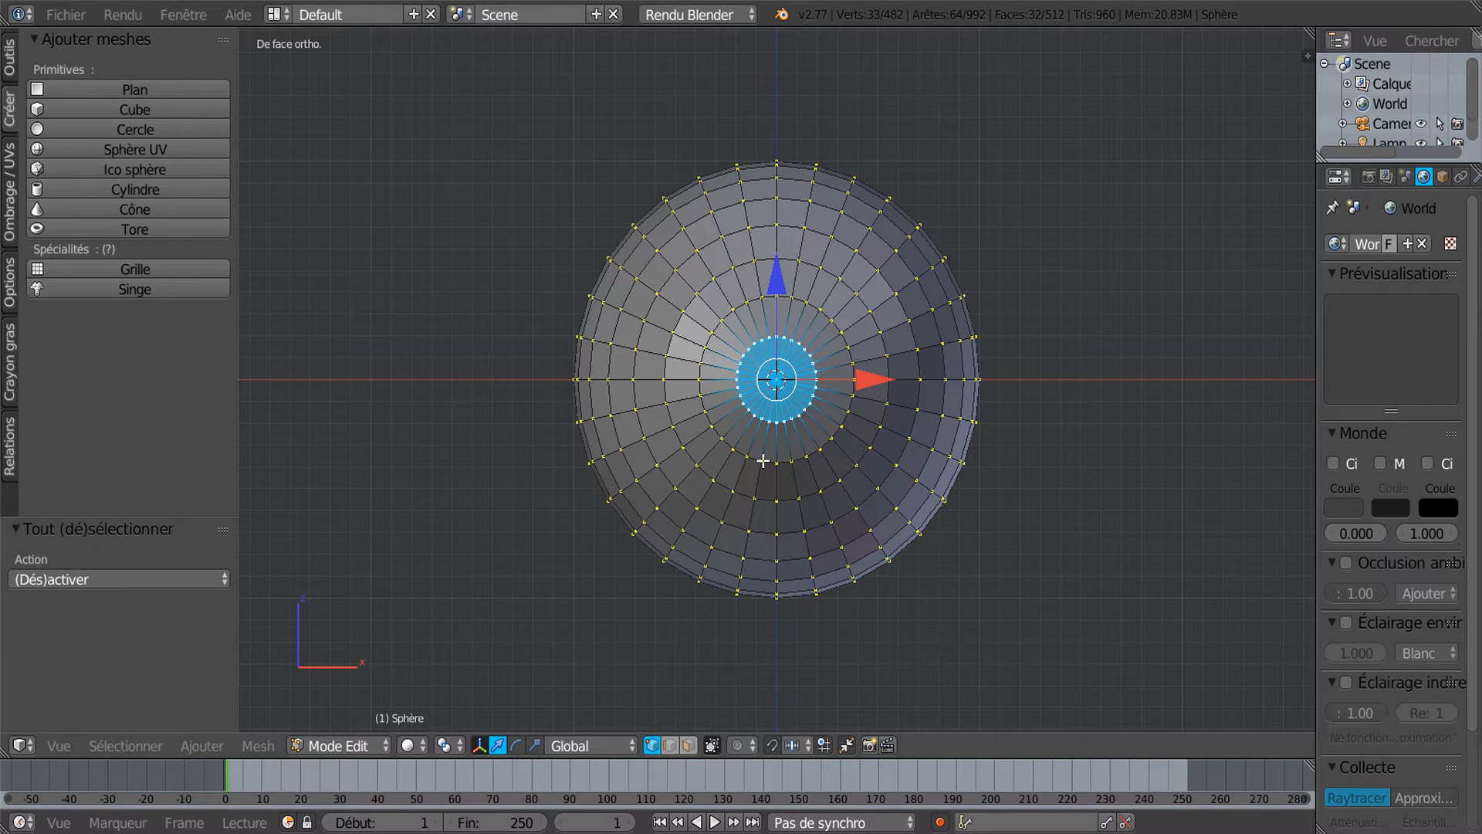
Switch to face selection and extend the circle selection to include the second ring of faces around the front pole
click(688, 745)
key(c)
mouse_move(791, 343)
mouse_down()
mouse_move(803, 396)
mouse_move(763, 405)
mouse_move(742, 332)
mouse_up()
right_click(744, 316)
scroll(1035, 391, down, 1)
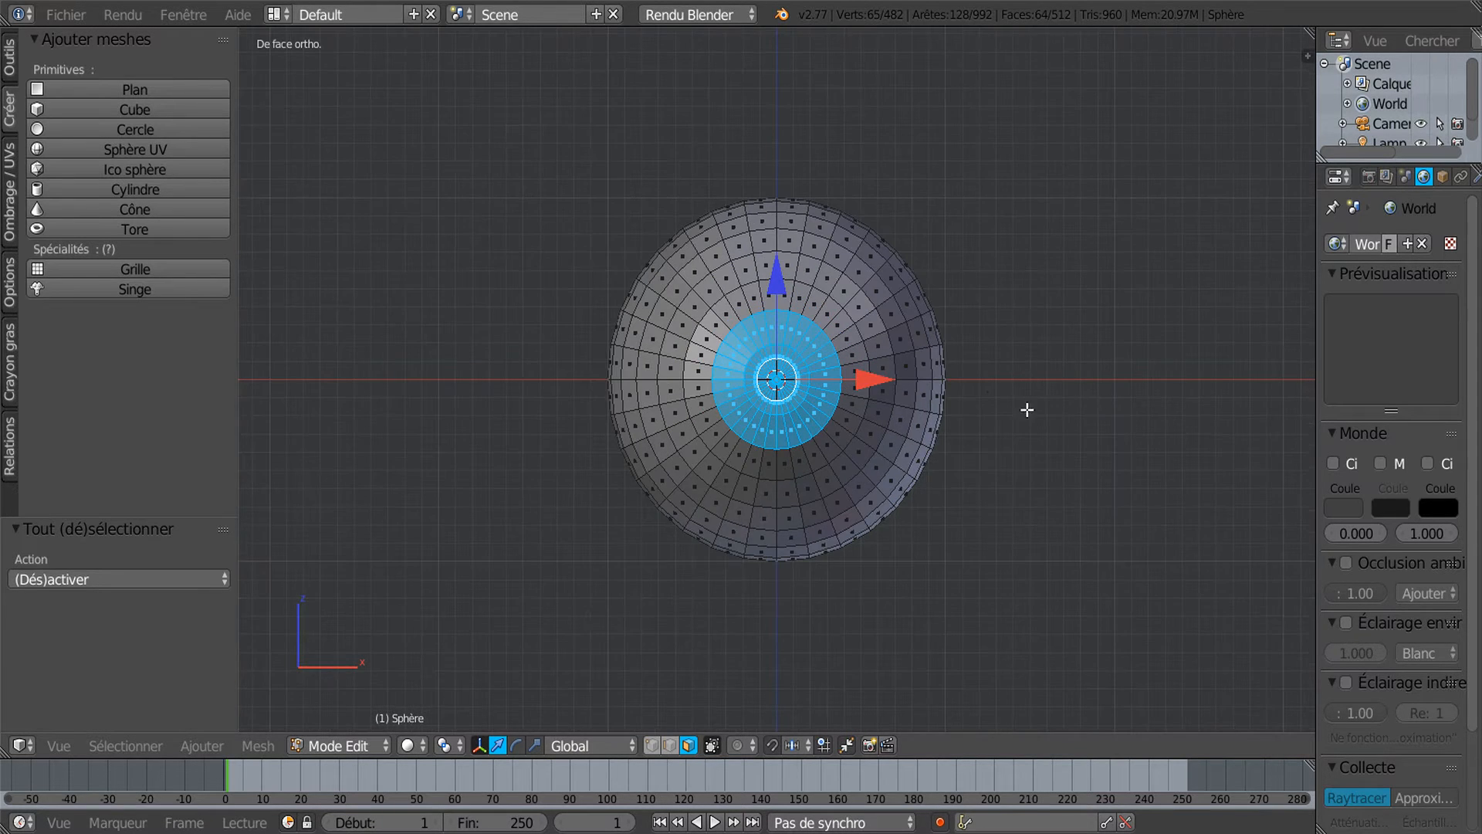
Split the 3D view into two side-by-side areas and turn the new one into a UV/Image editor, slightly widened
shift+middle_drag(1025, 410, 884, 397)
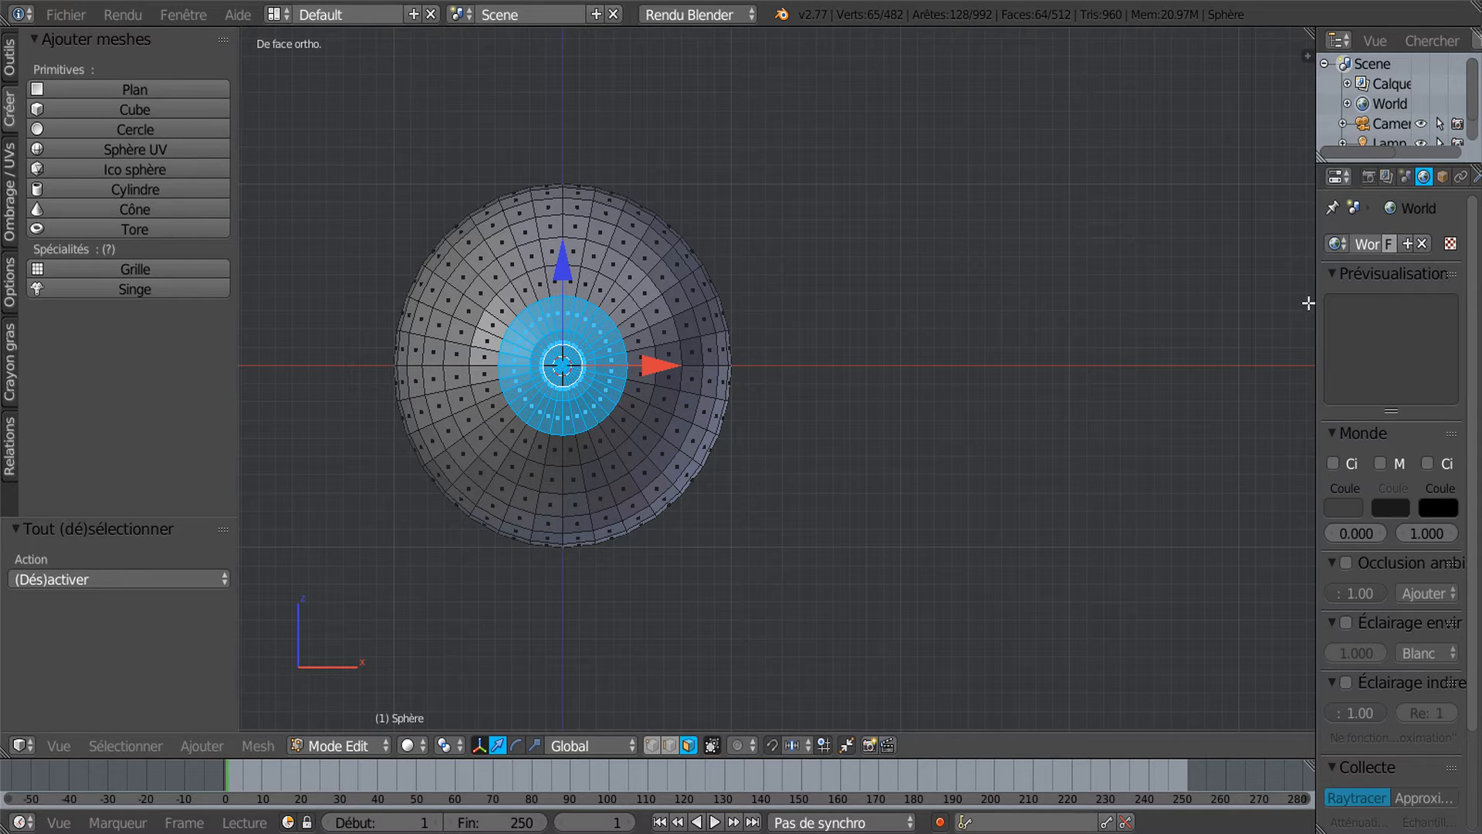
drag(1315, 307, 1234, 337)
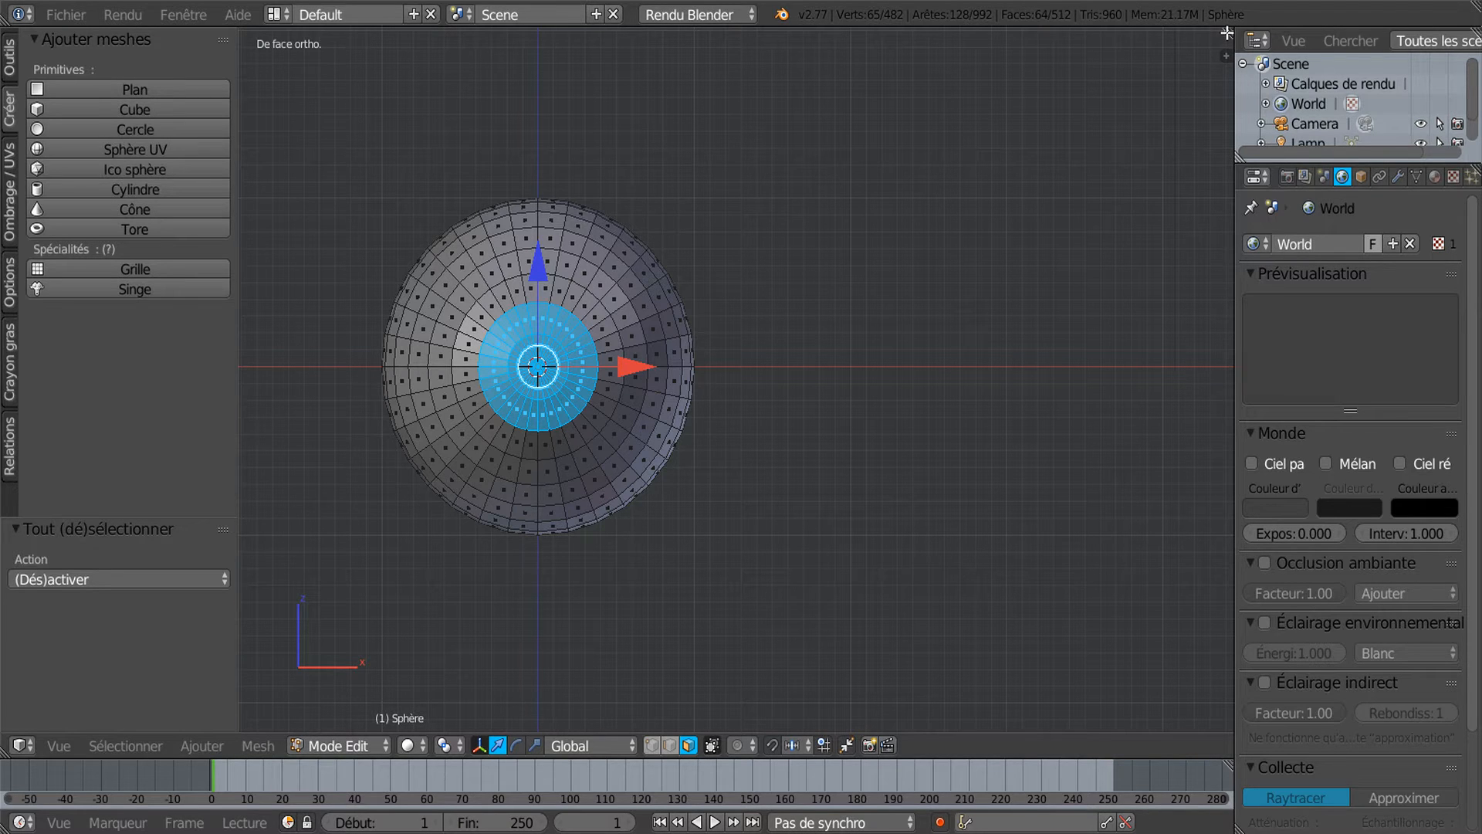
drag(1227, 34, 832, 247)
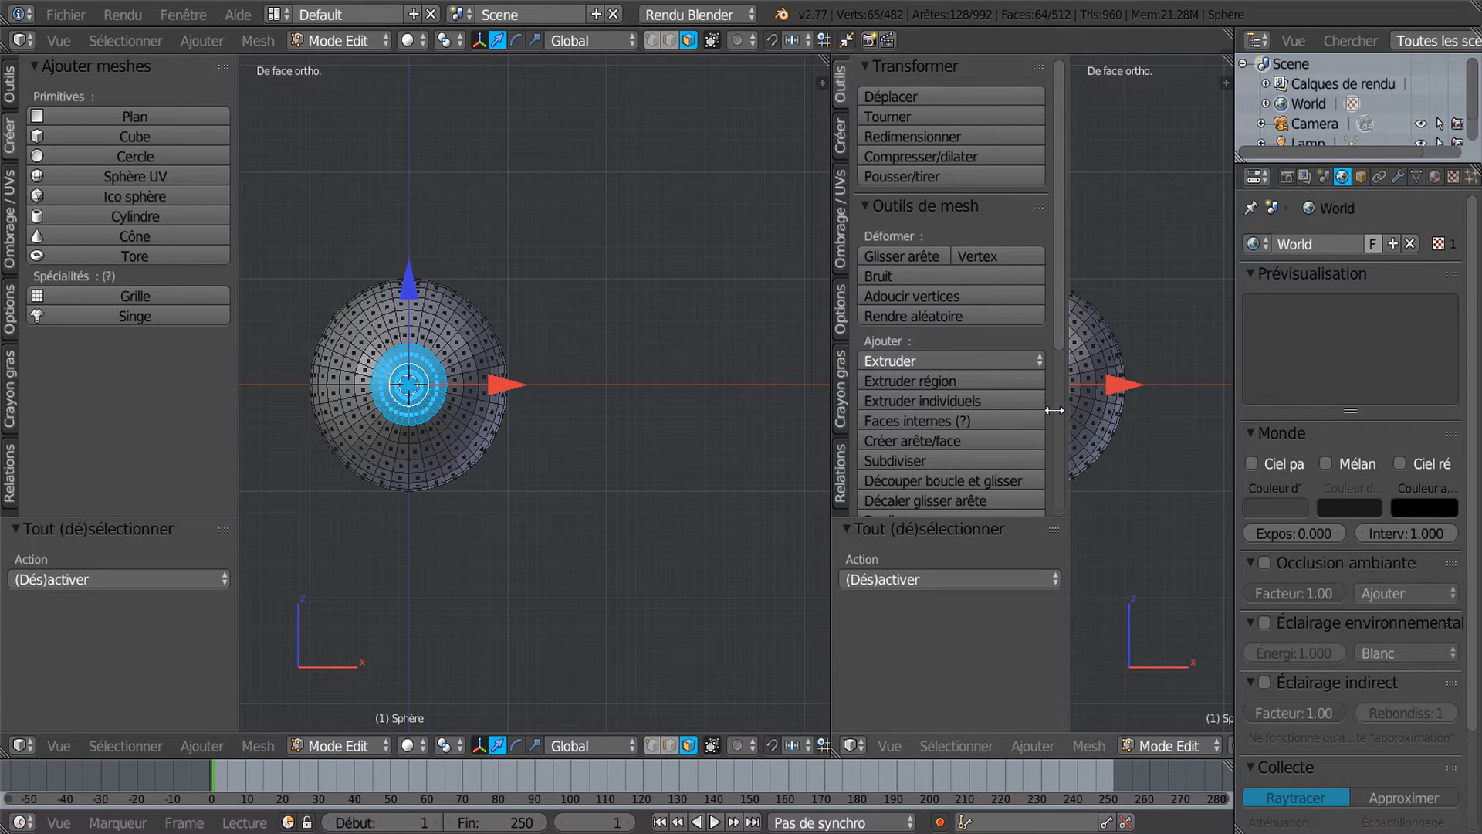
key(t)
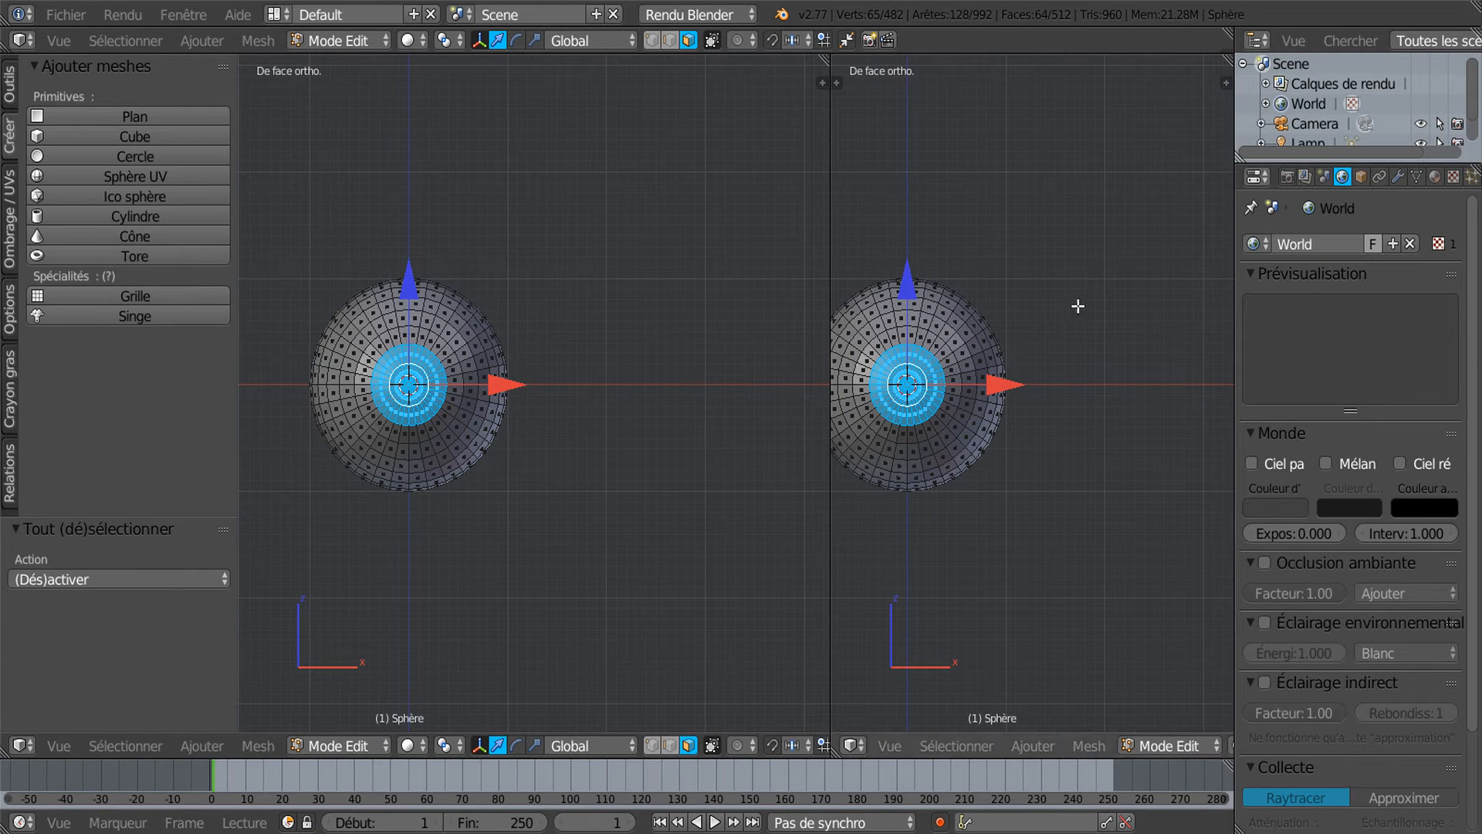
shift+middle_drag(1072, 331, 1164, 311)
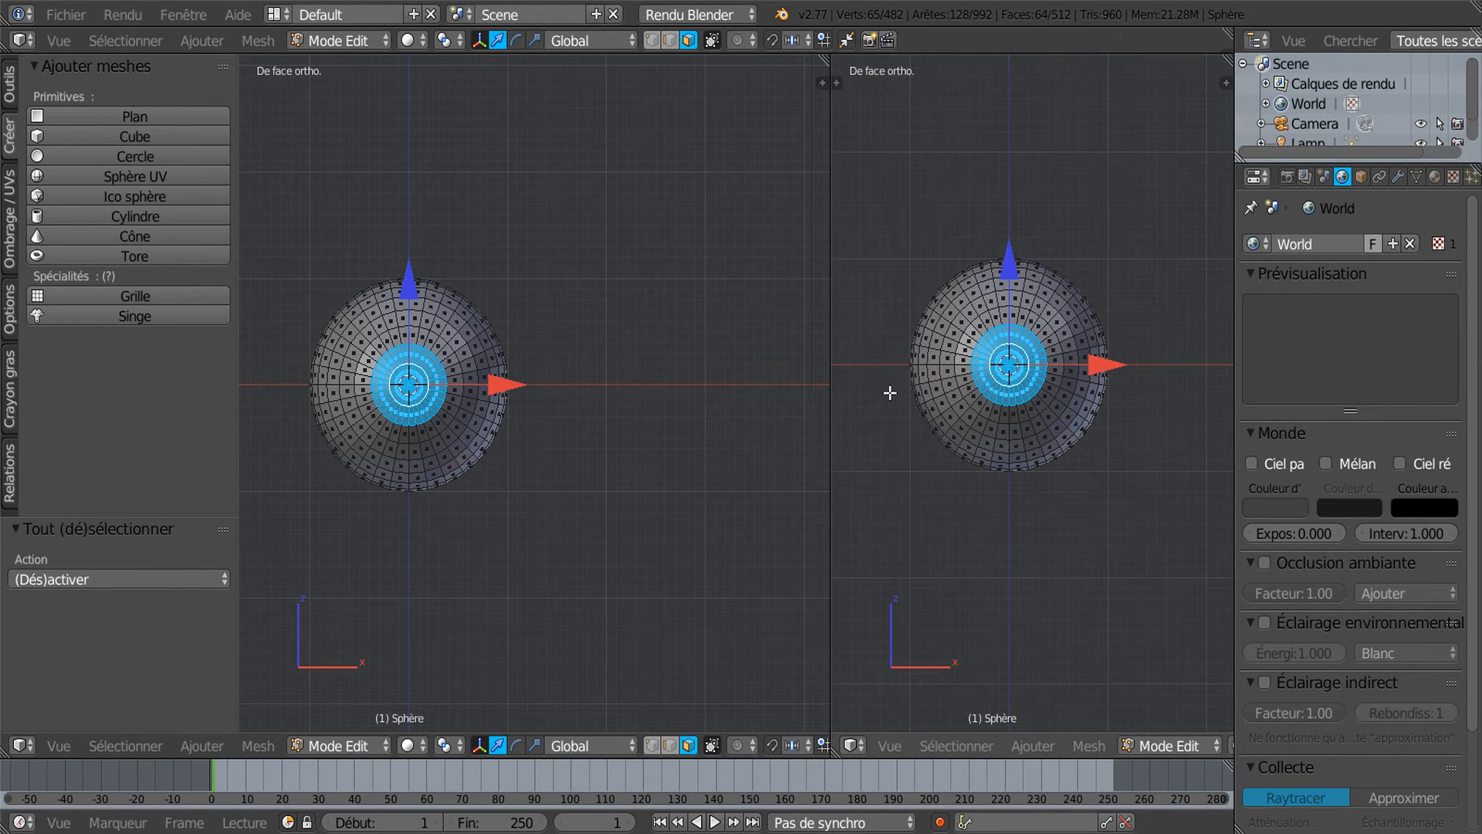
click(850, 745)
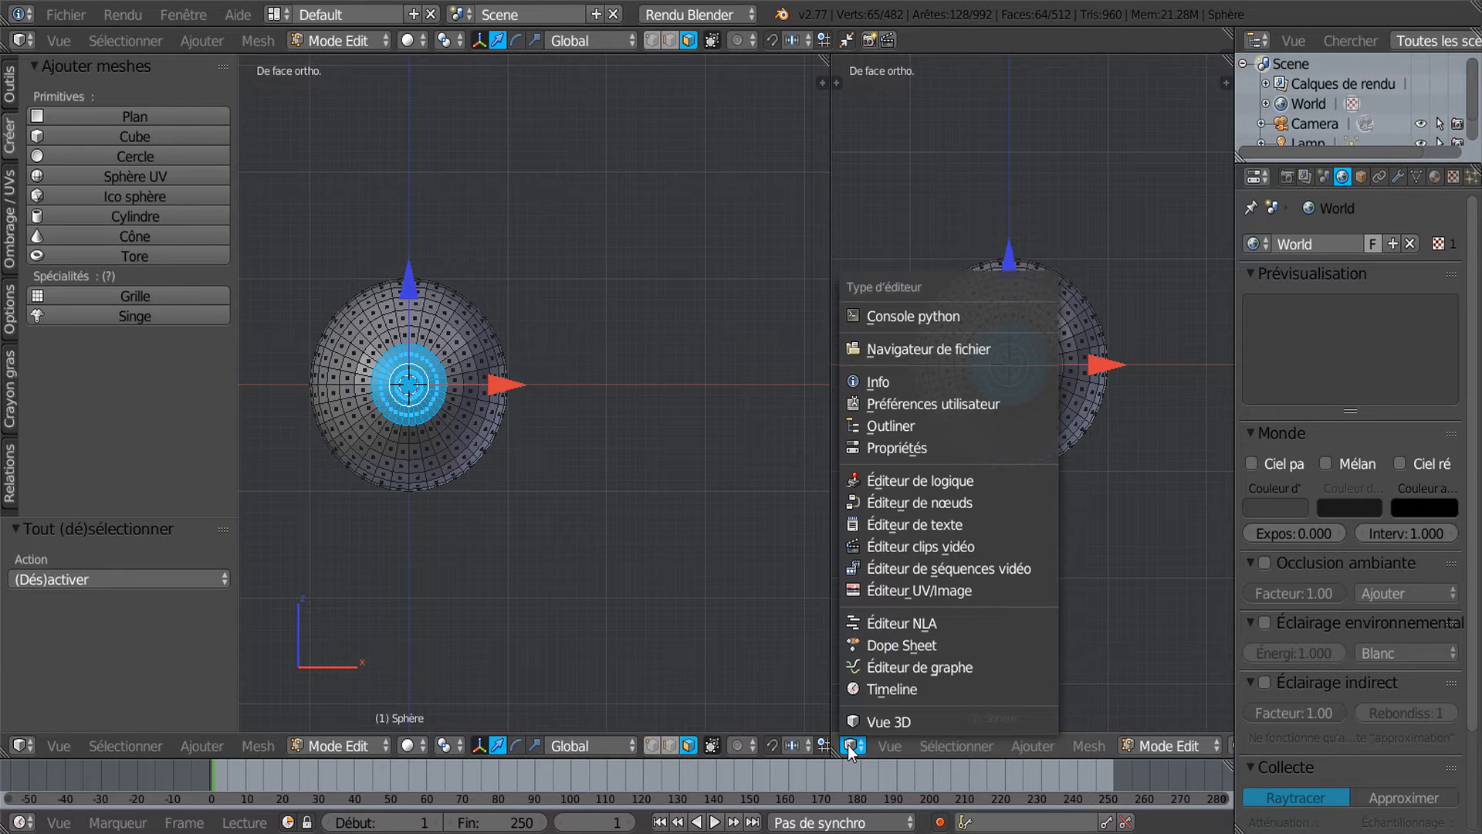
click(945, 591)
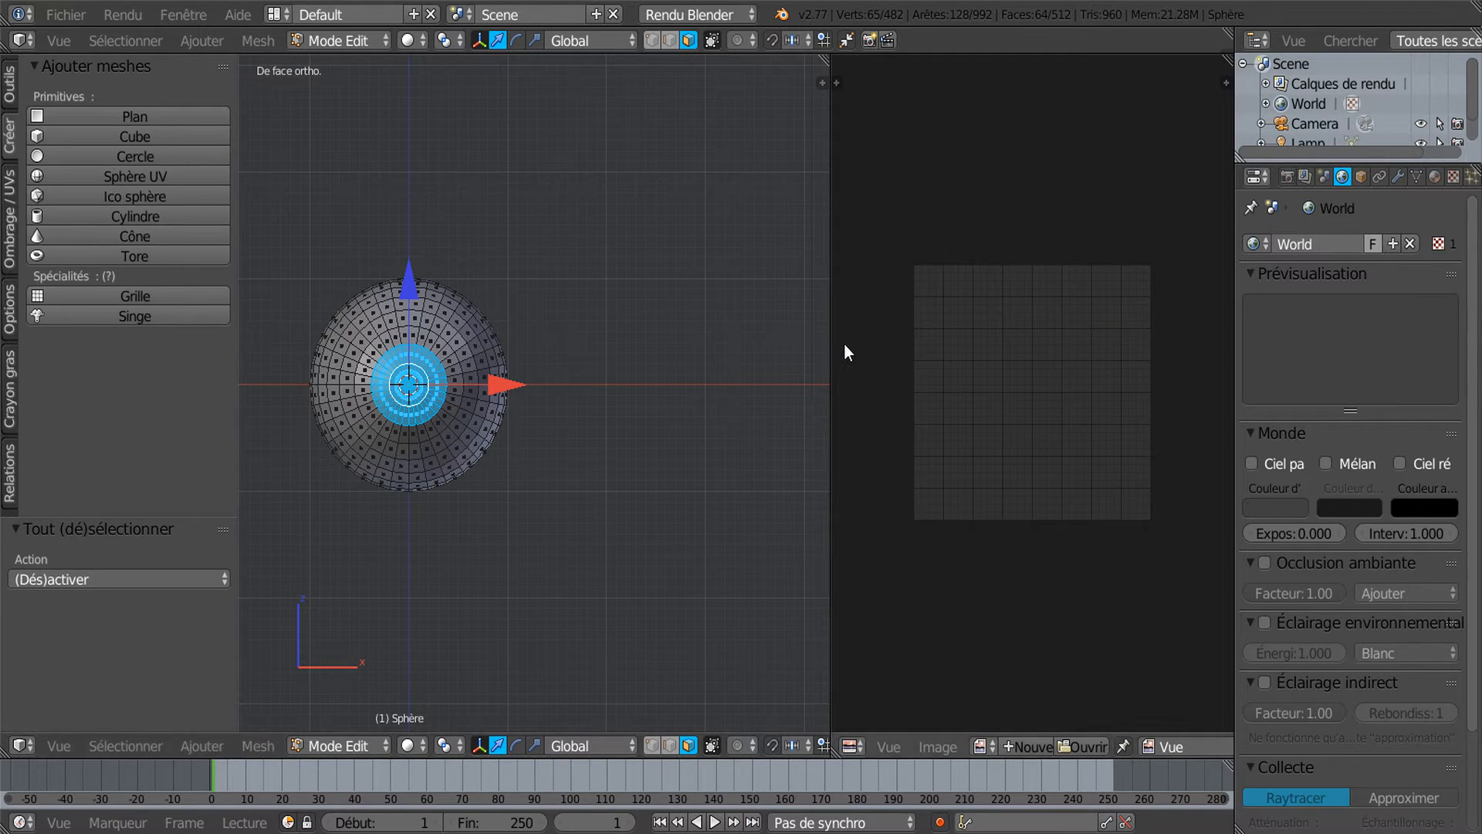
drag(828, 353, 793, 357)
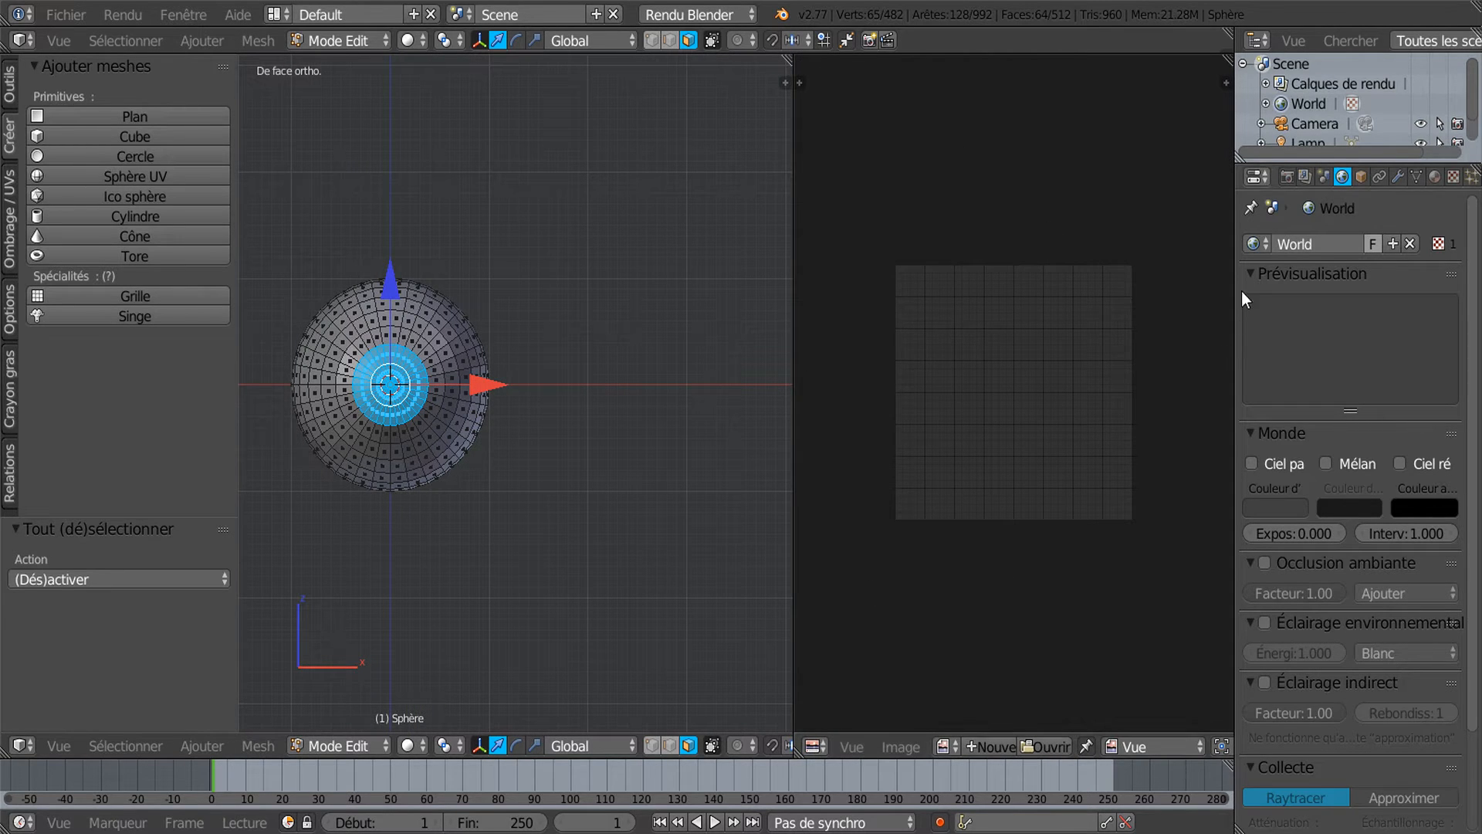
Widen the properties editor and create a new material with a new texture for the sphere
drag(1233, 232, 1146, 233)
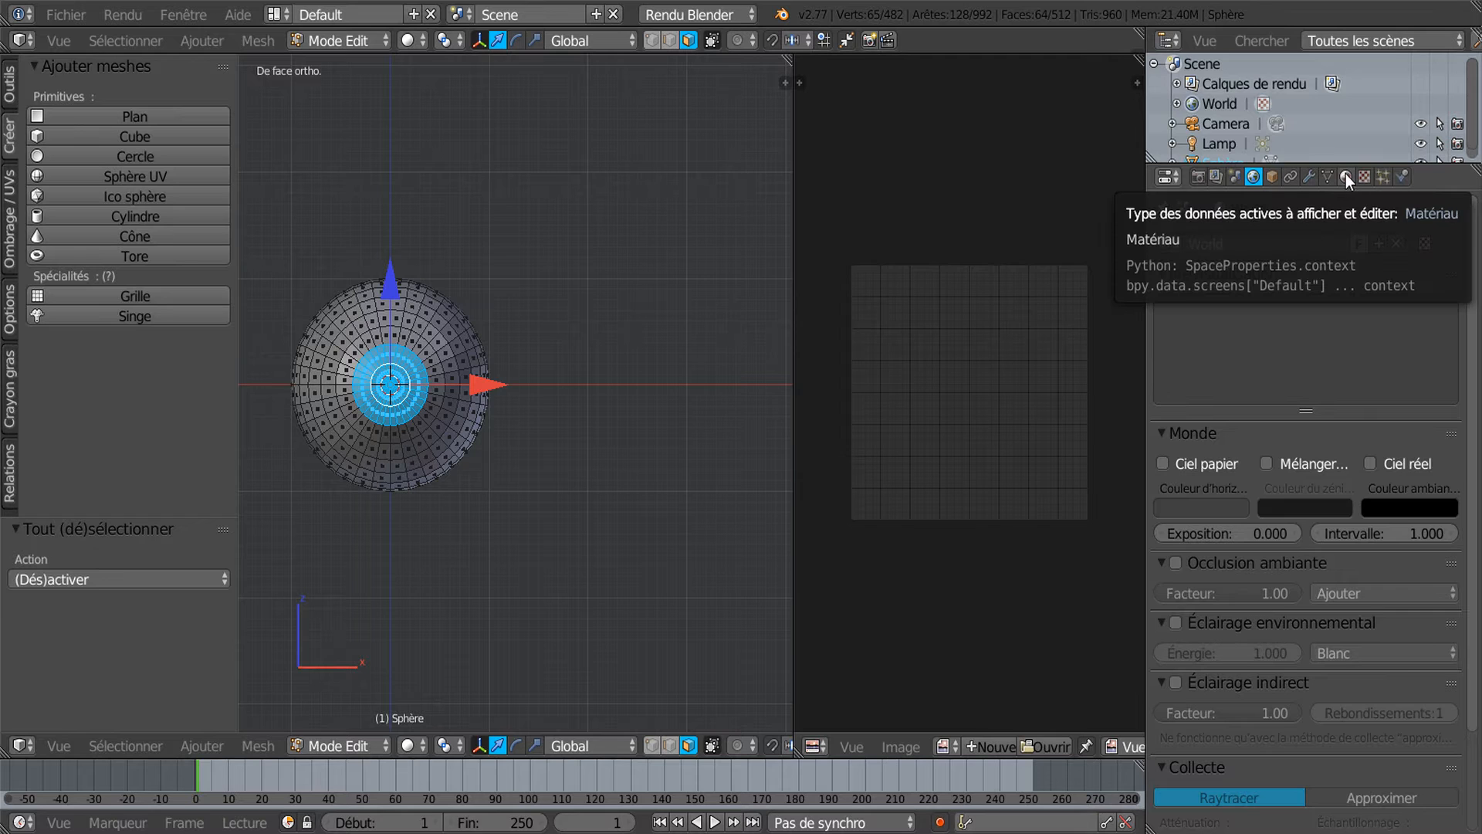
click(1345, 176)
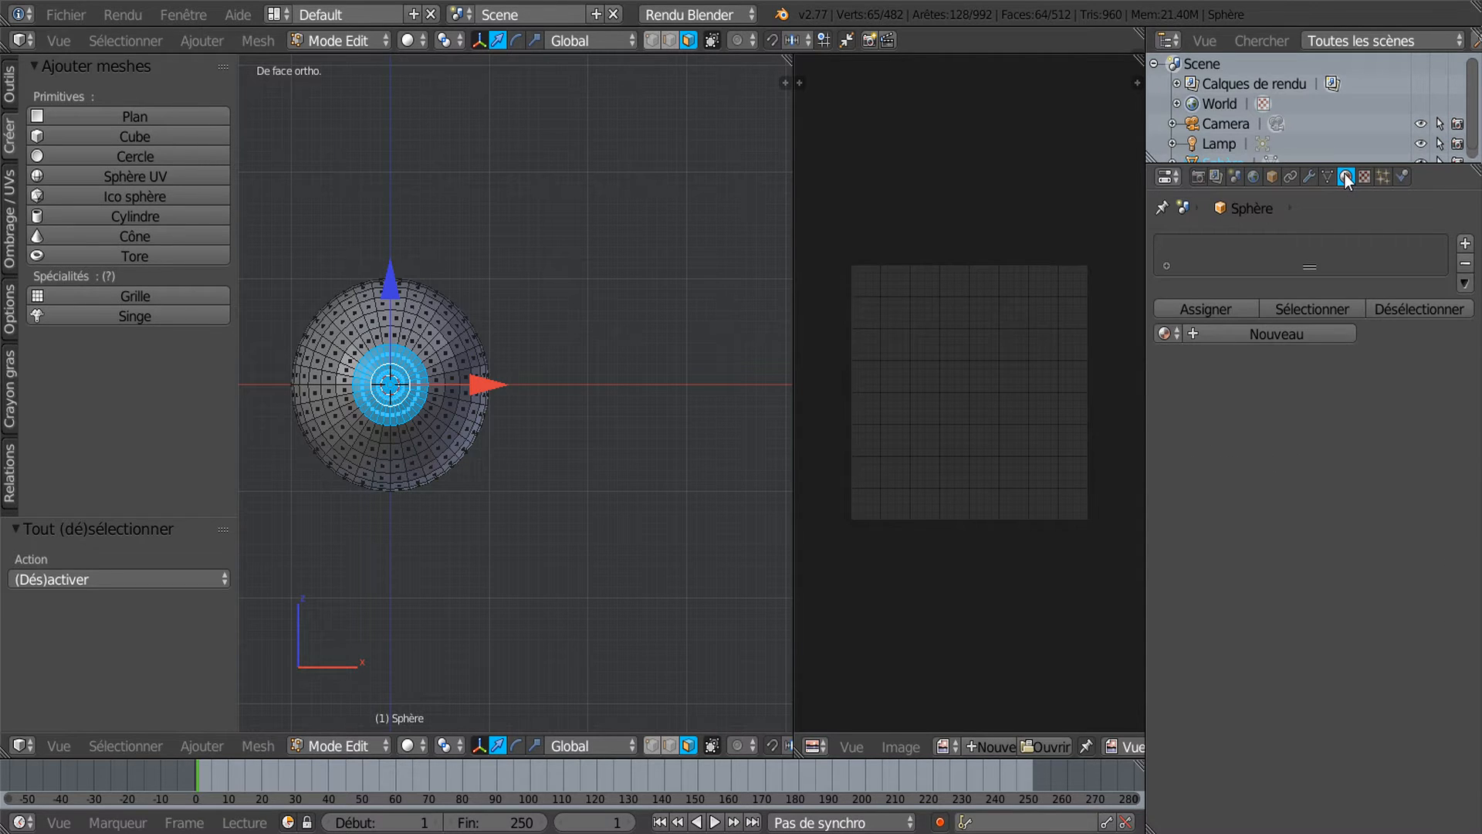
click(1295, 333)
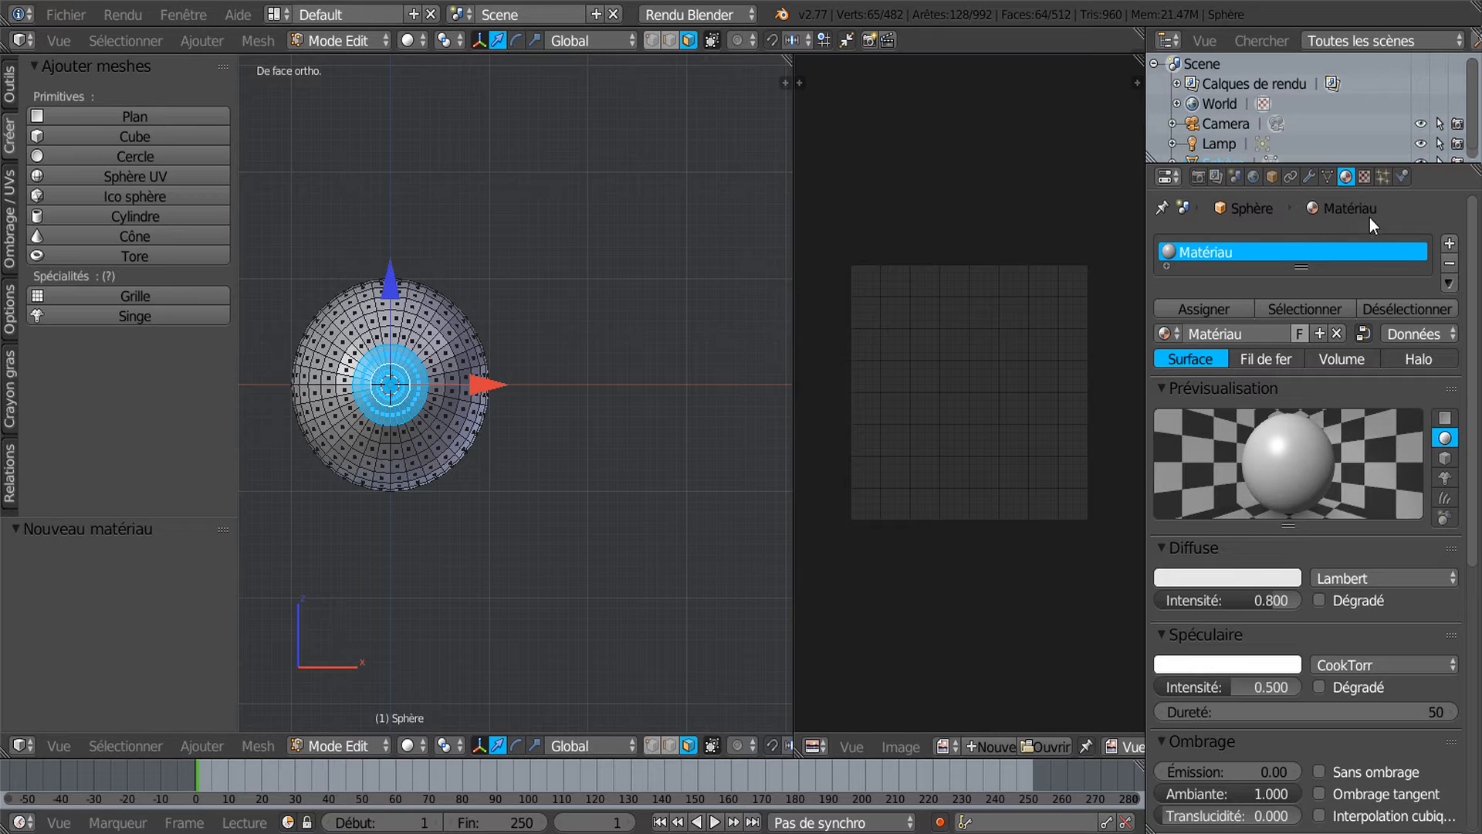
click(1364, 177)
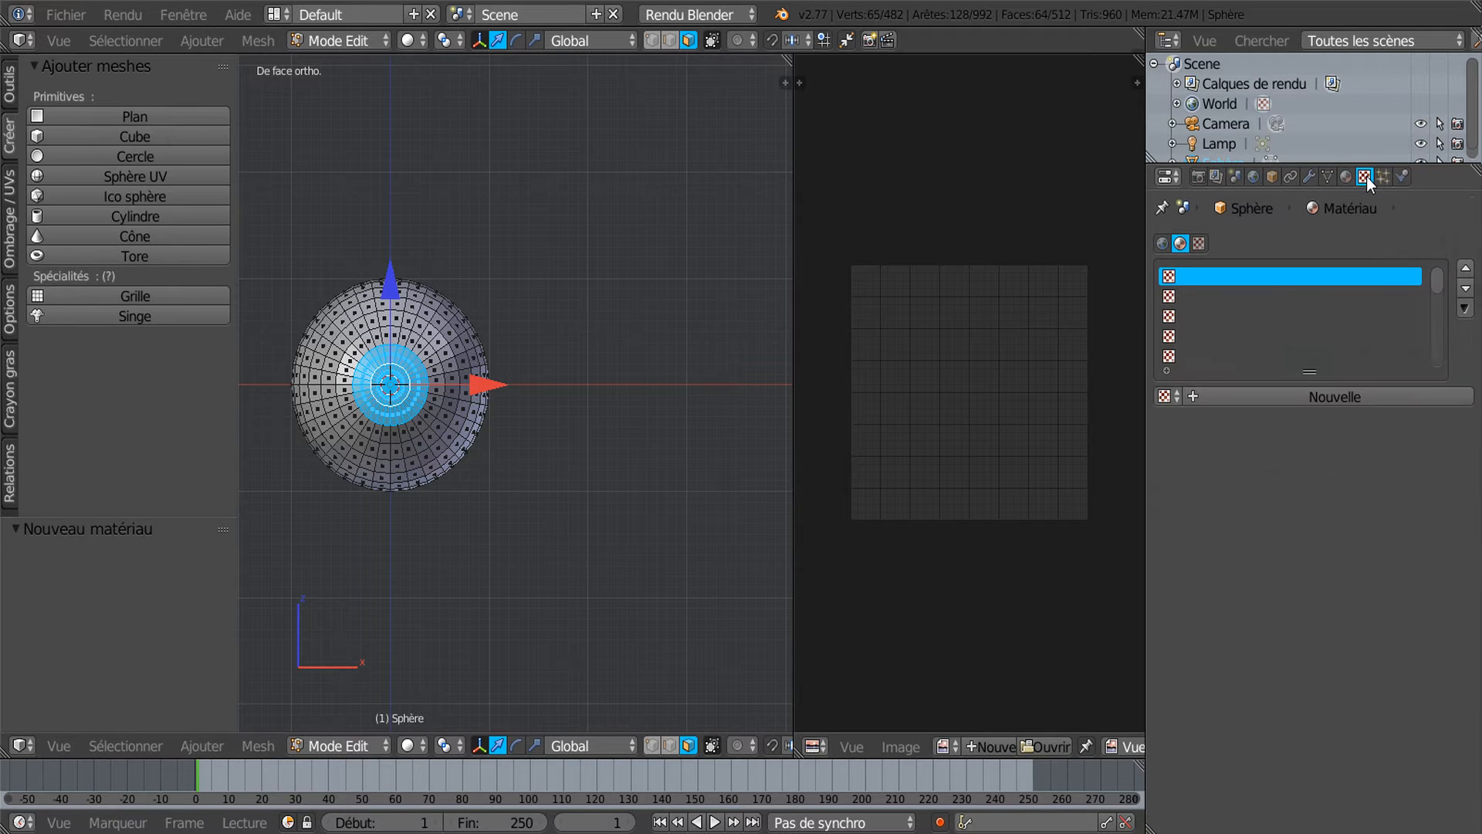
click(1341, 397)
Load 7oeil.png from the Desktop folder as the texture's image, and narrow the properties editor to enlarge the UV/Image editor
scroll(1343, 413, down, 5)
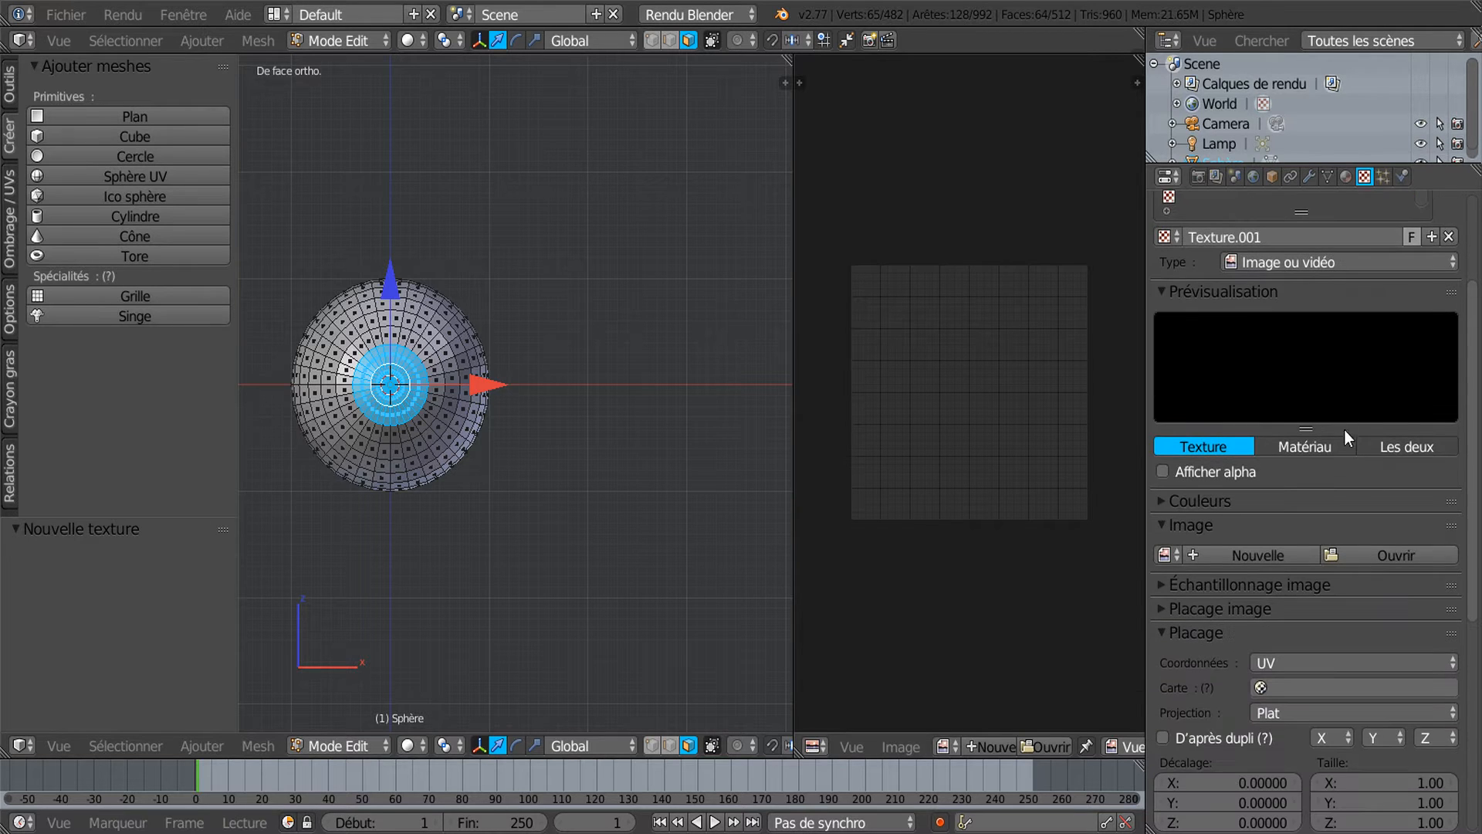
click(1381, 560)
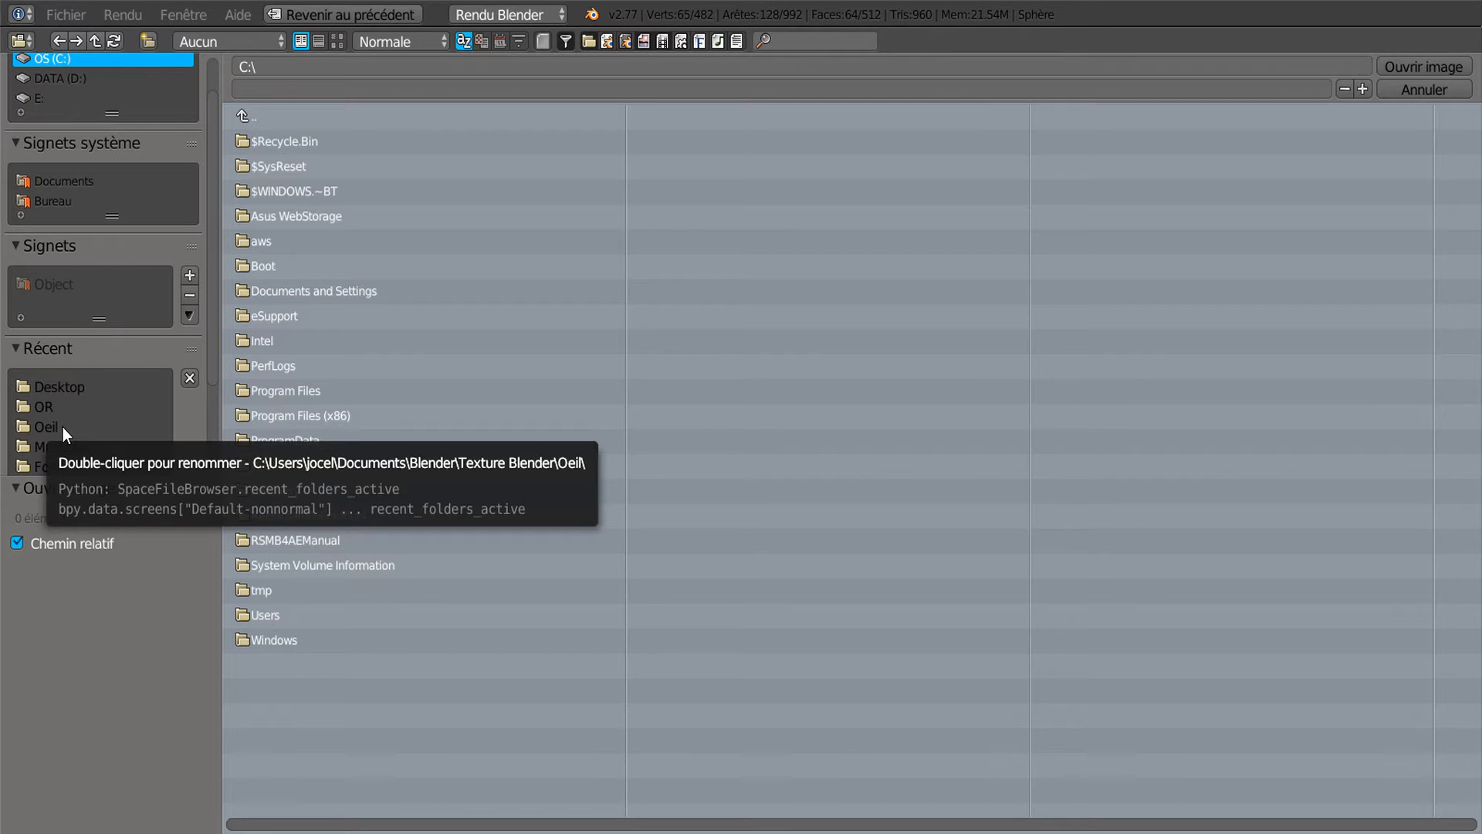
click(53, 199)
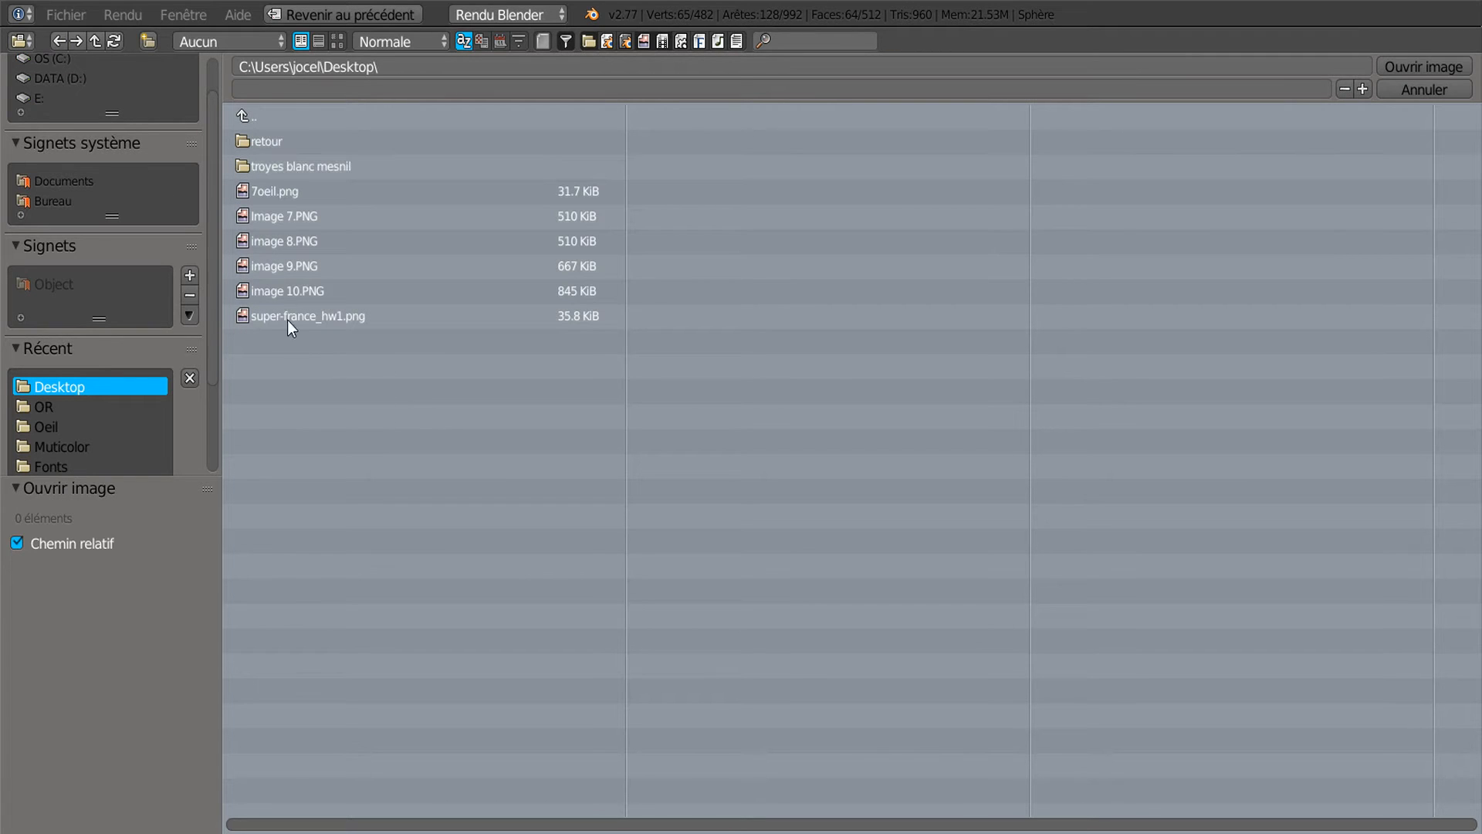
click(338, 40)
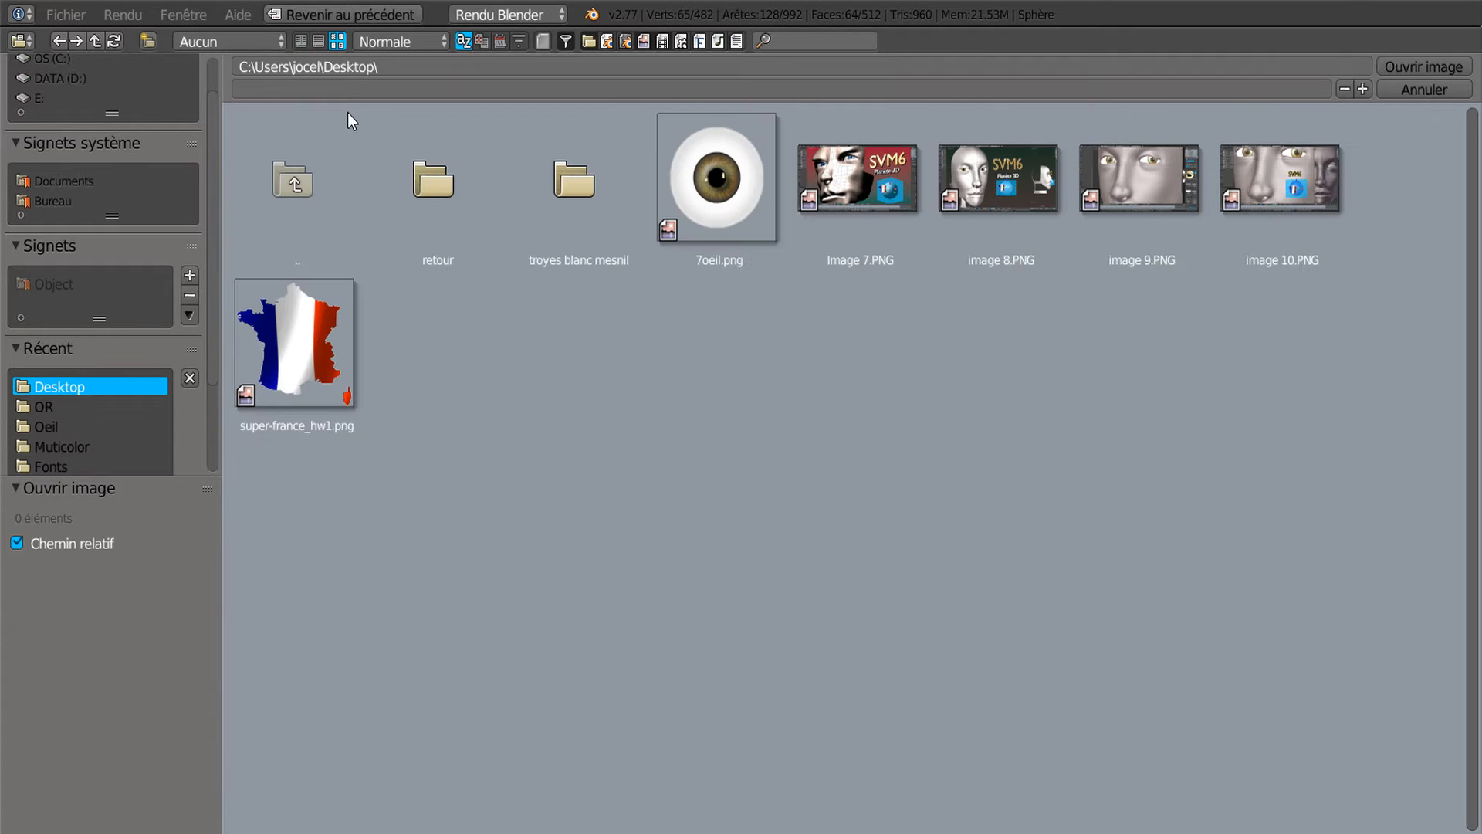
click(717, 232)
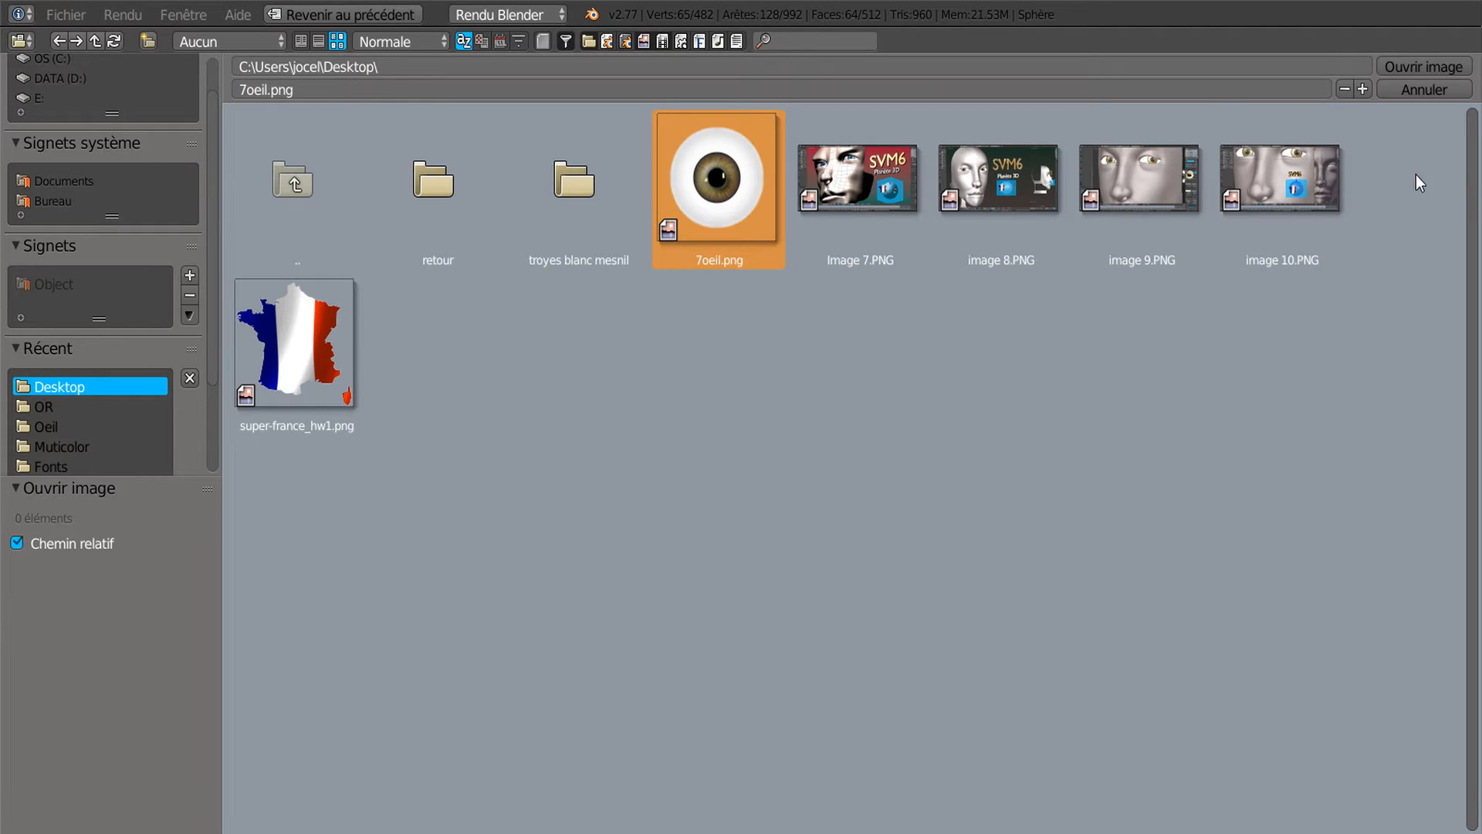
click(1439, 68)
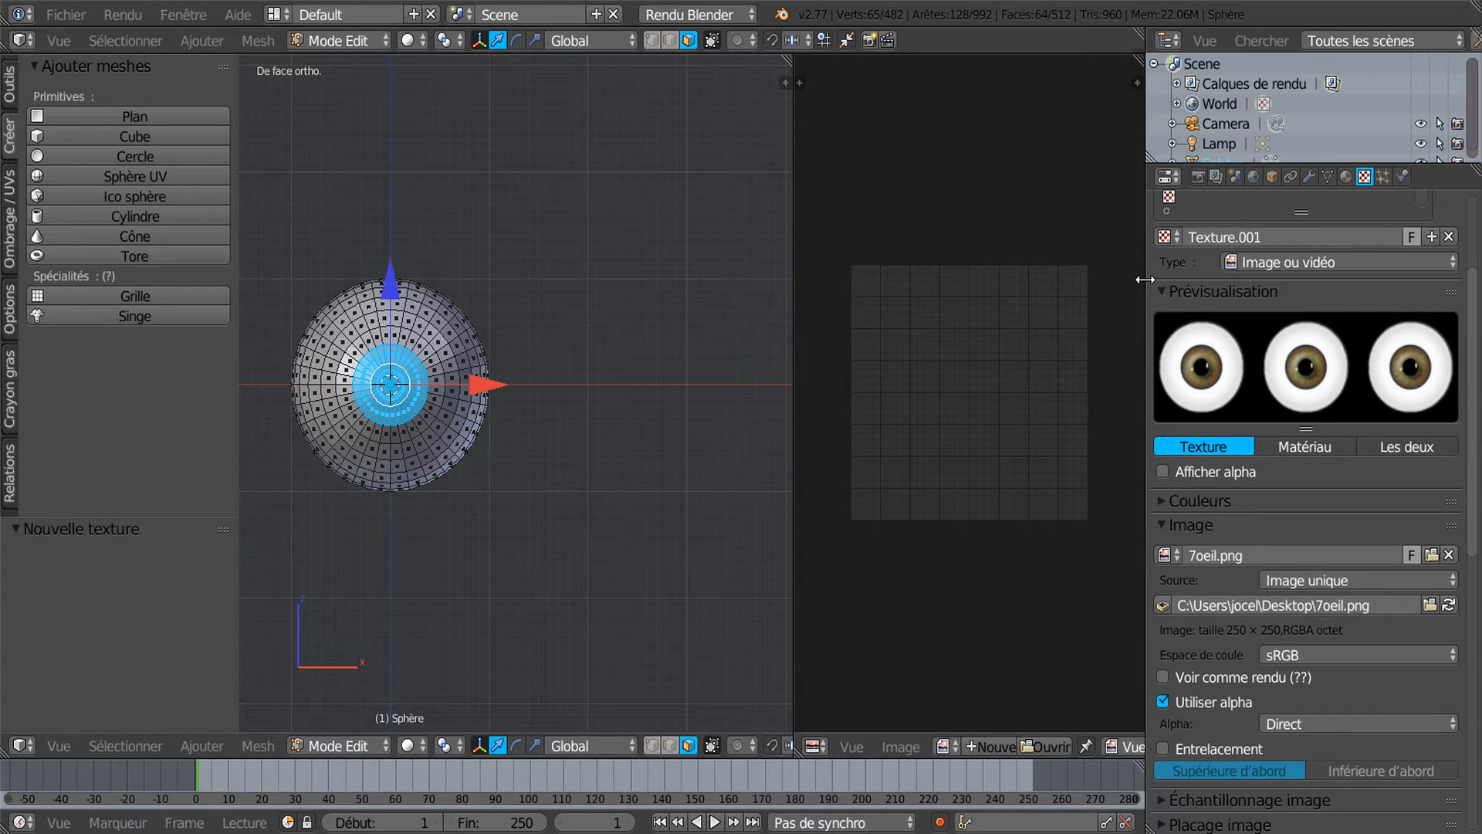
drag(1148, 276, 1280, 275)
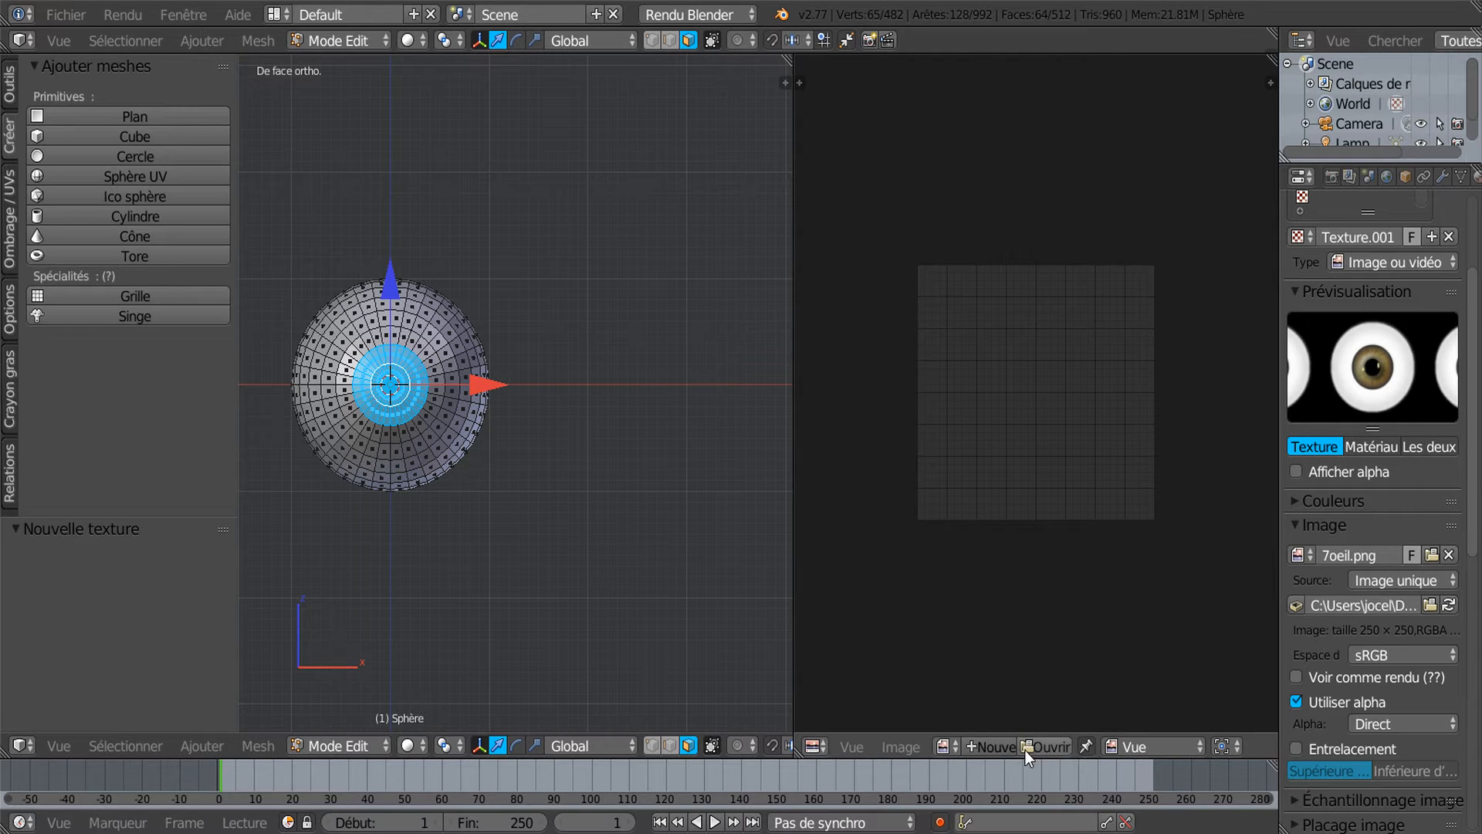
Display 7oeil.png in the UV/Image editor and narrow the properties editor to give the image more room
click(947, 748)
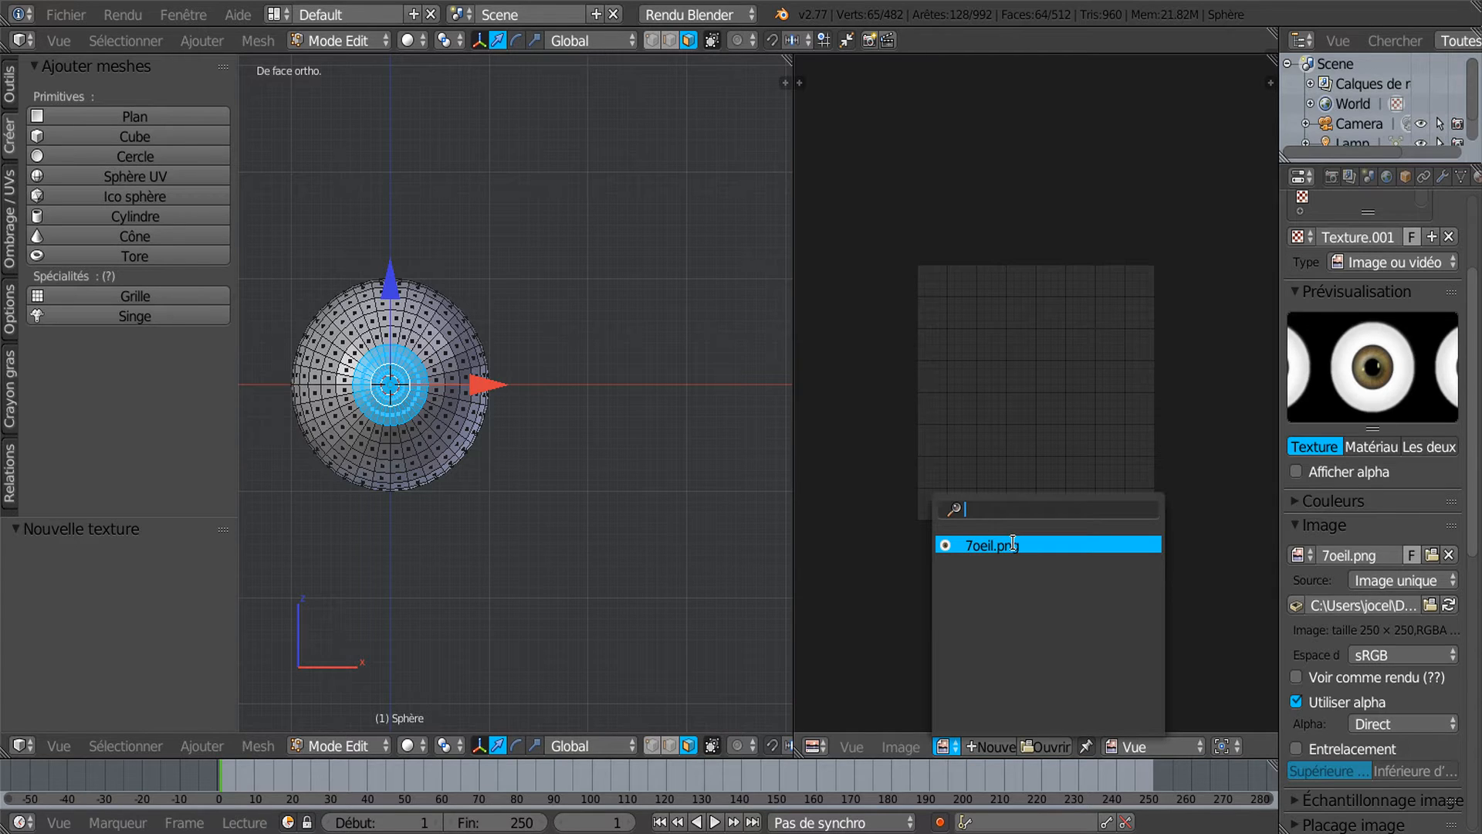
click(1012, 543)
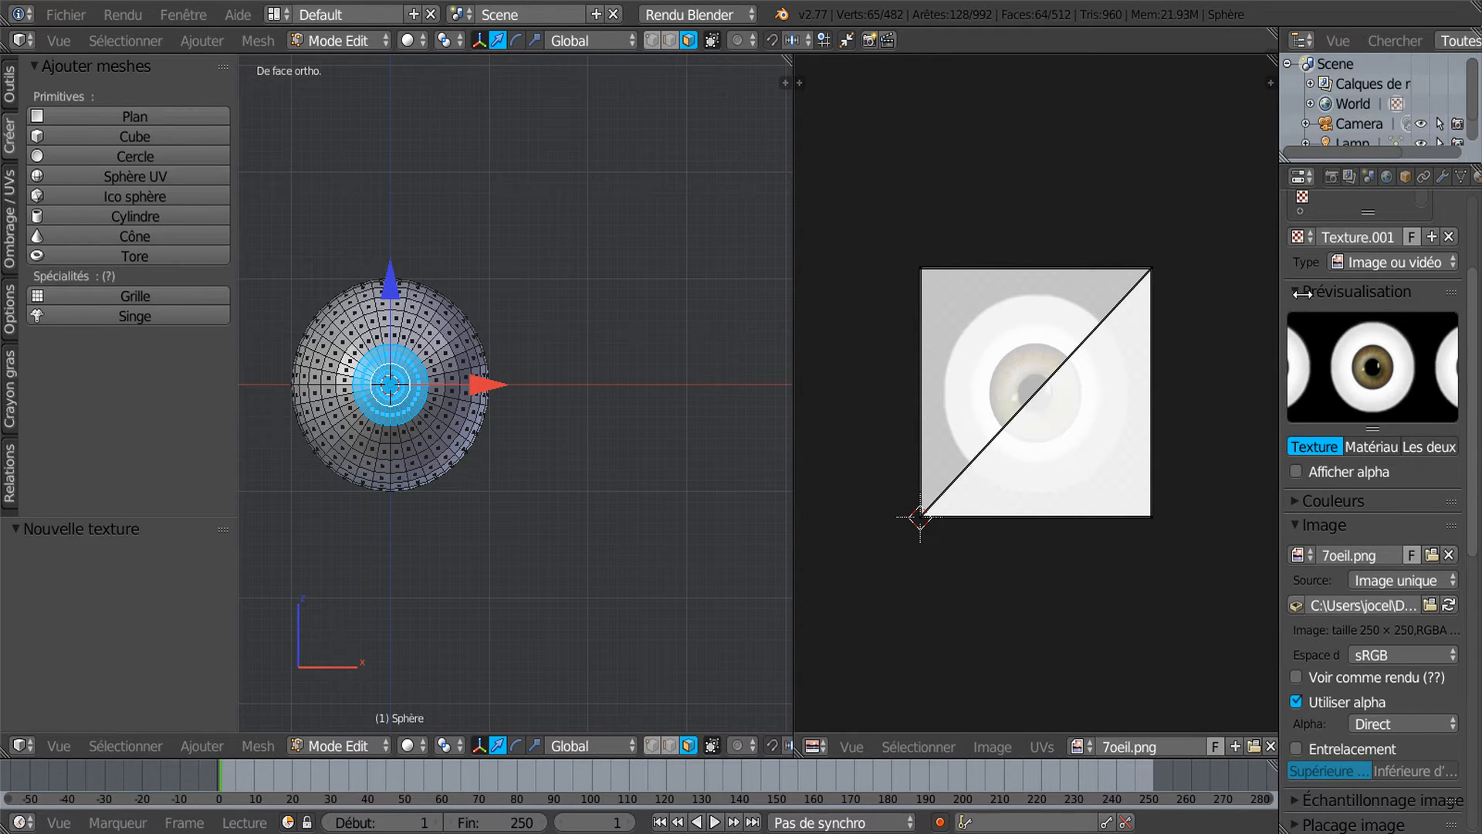
drag(1281, 295, 1347, 296)
scroll(1037, 493, up, 2)
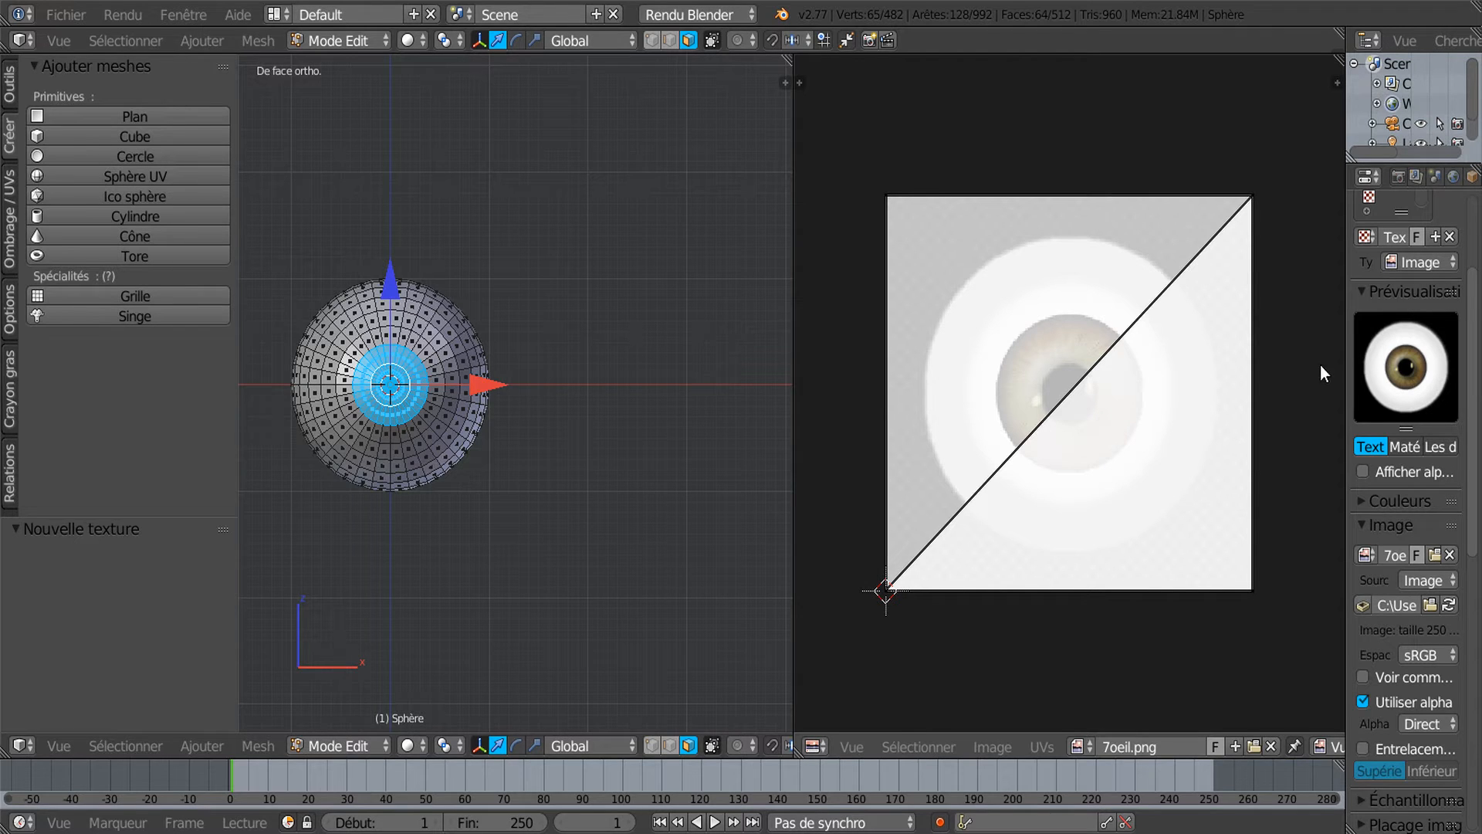
drag(1343, 299, 1384, 307)
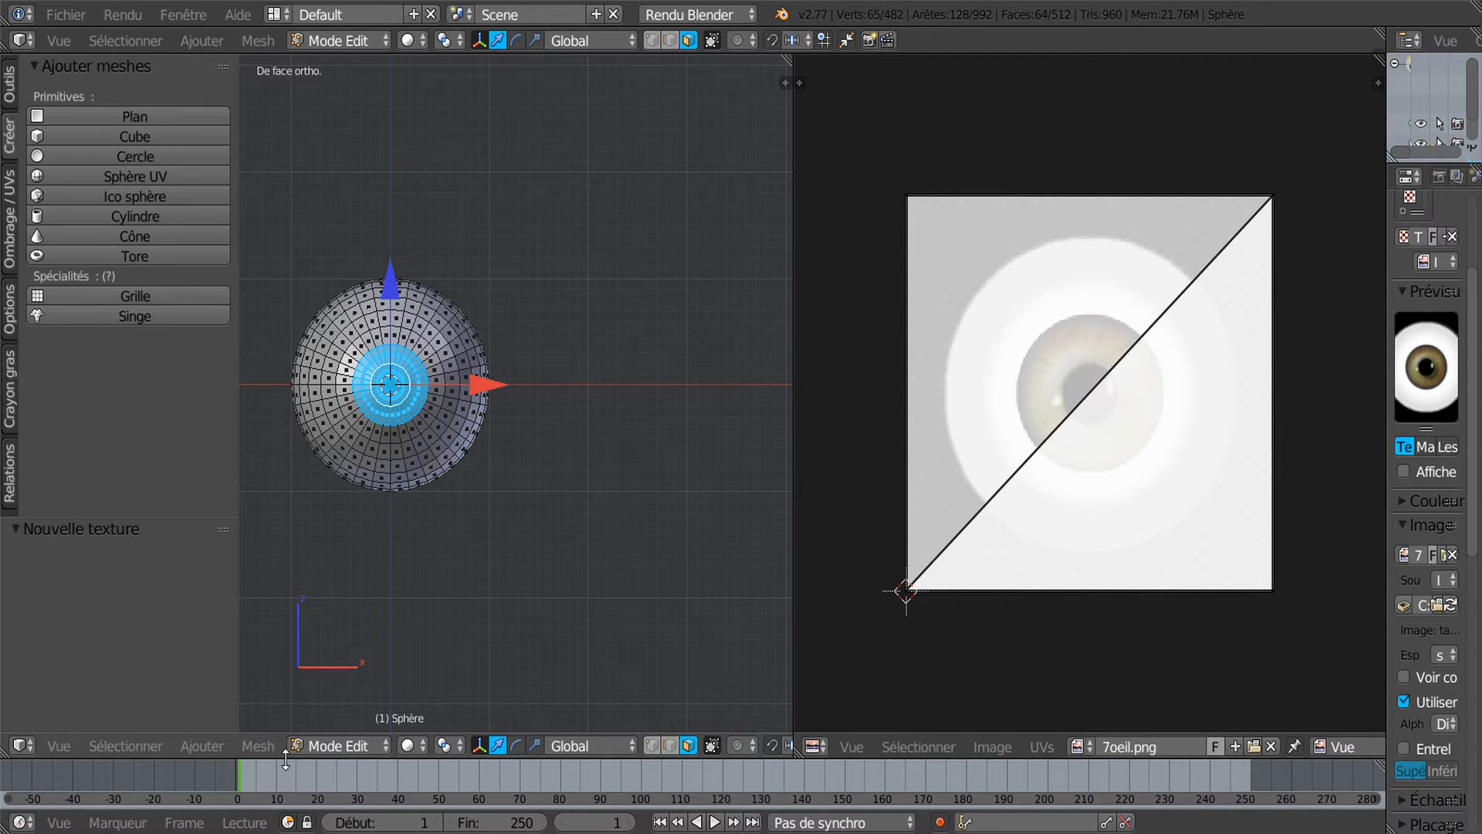
Unwrap the selected front faces of the sphere with the Project from View (Projeter depuis vue) UV mapping
click(248, 746)
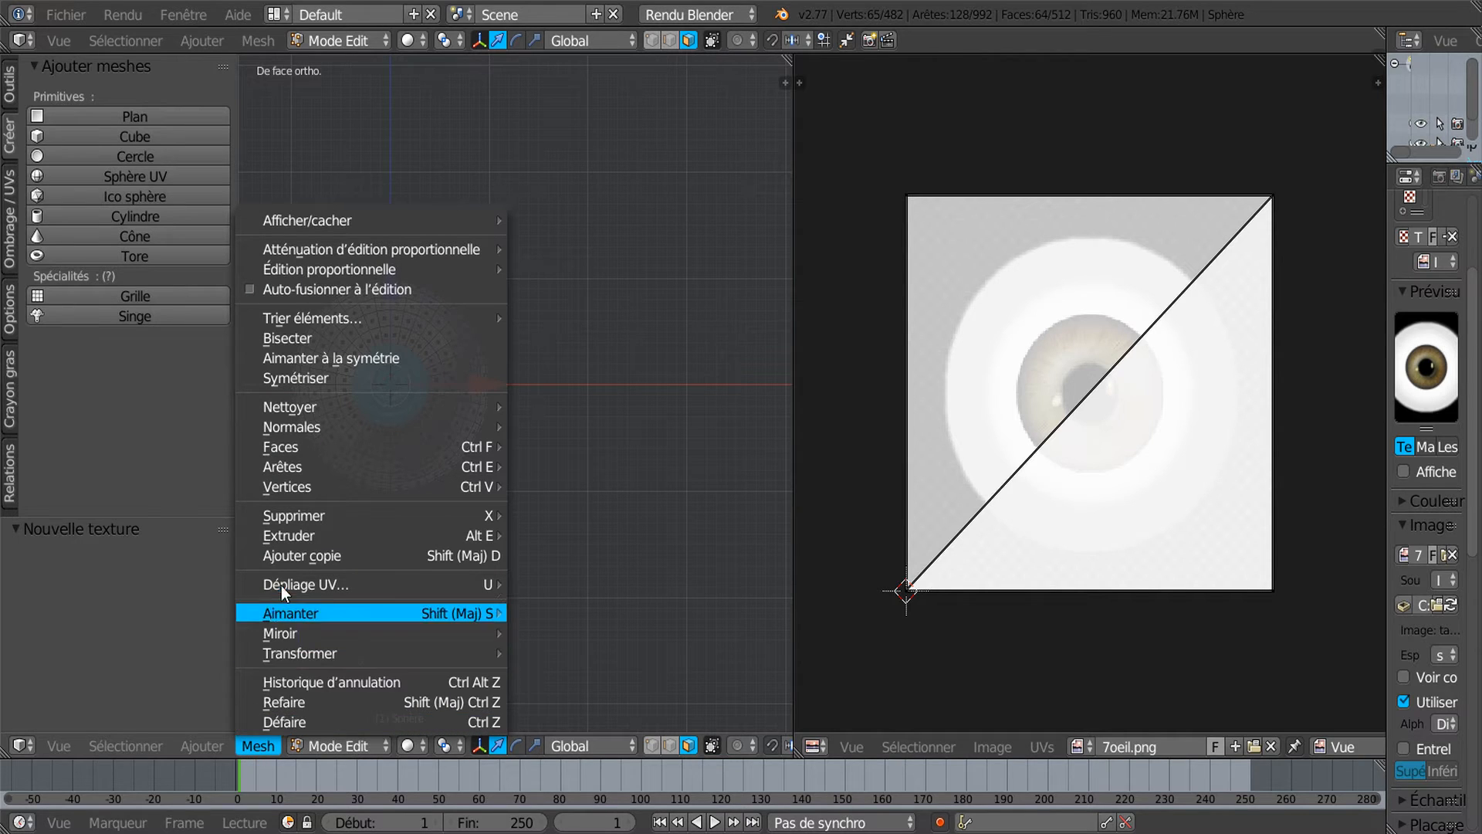
mouse_move(281, 585)
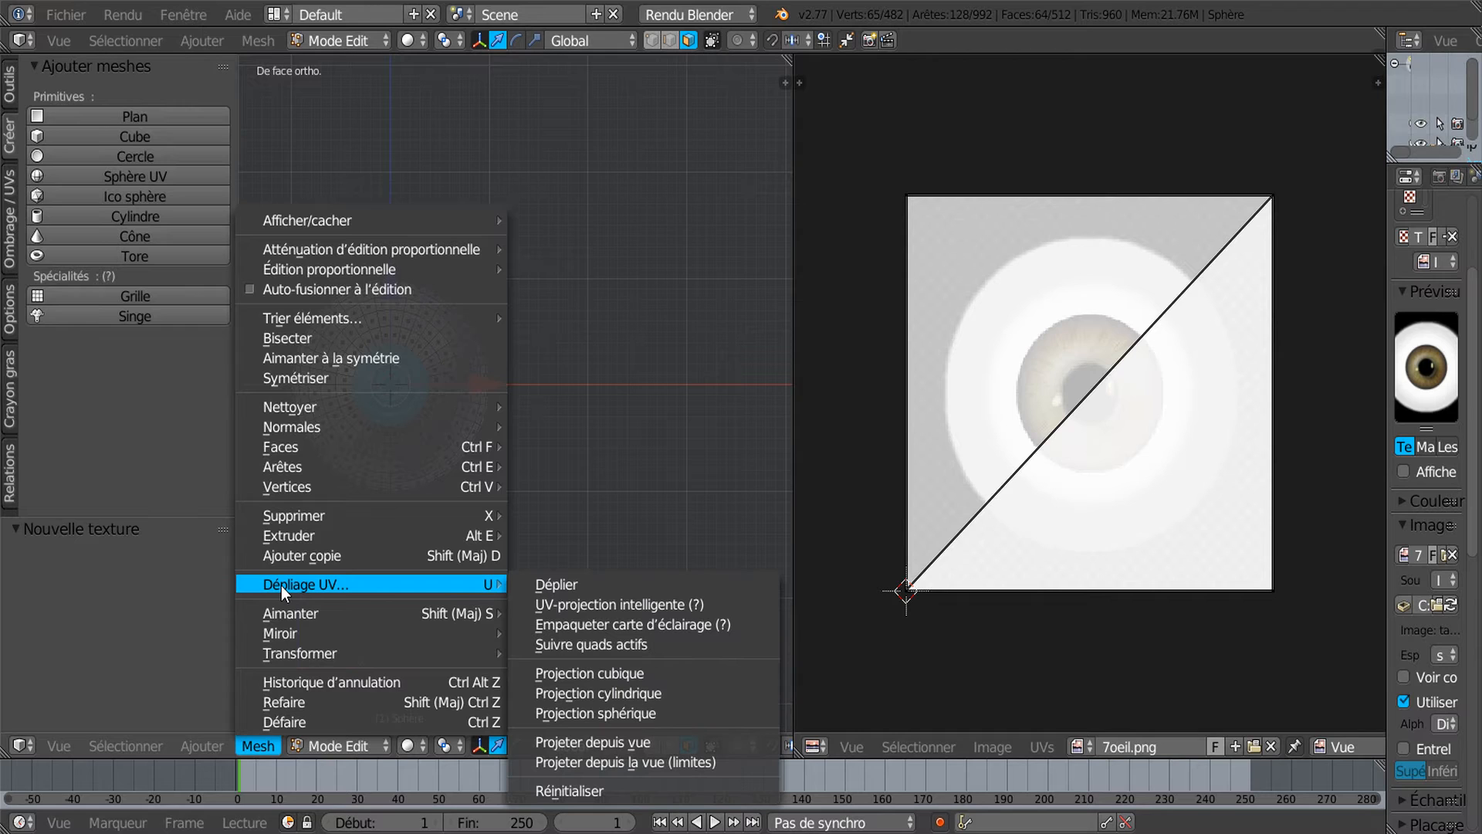
click(605, 741)
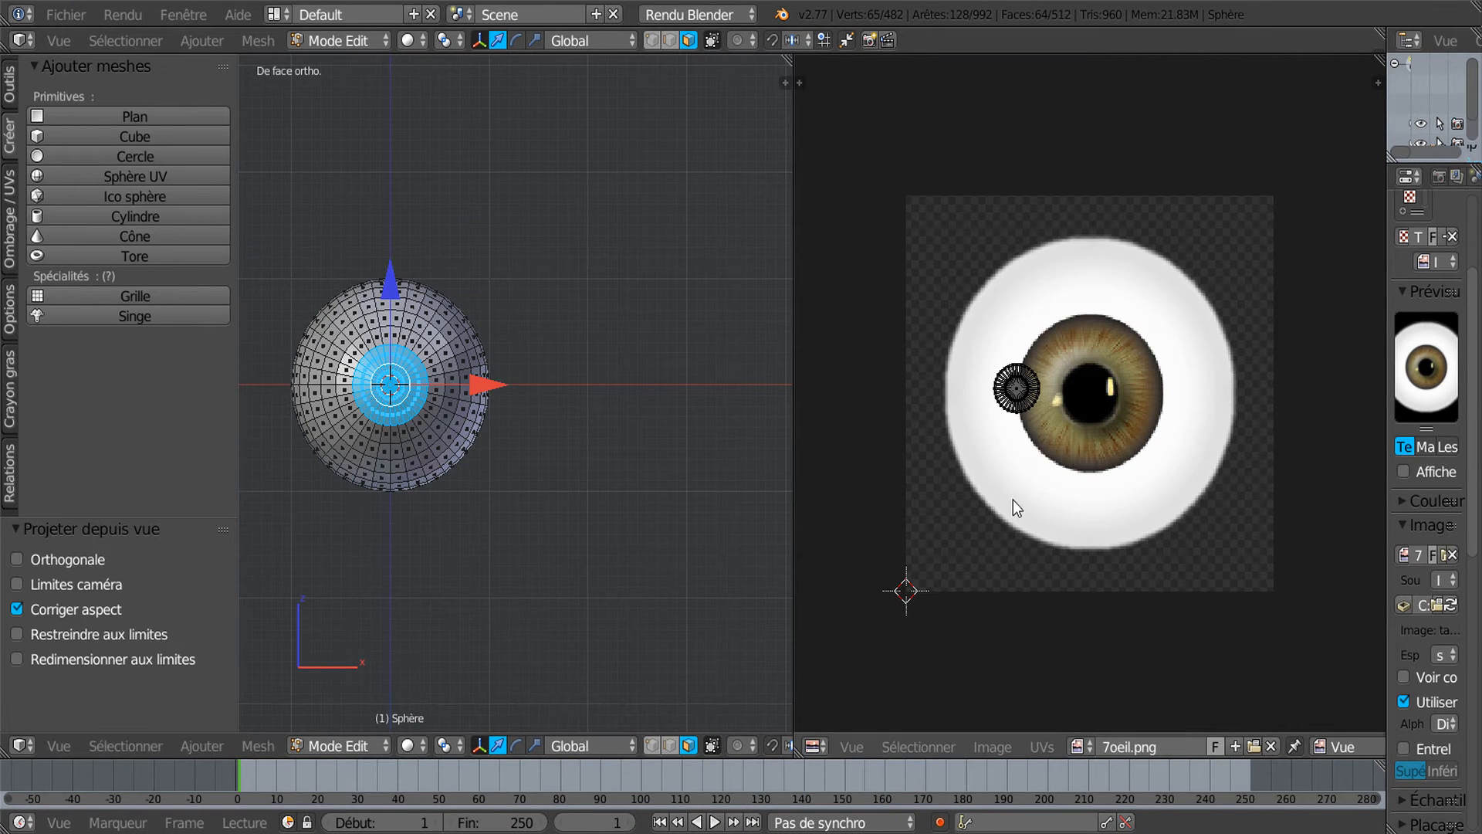
Select all the projected UVs and move them about 0.200 in X and -0.014 in Y onto the pupil's centre
scroll(1013, 499, up, 2)
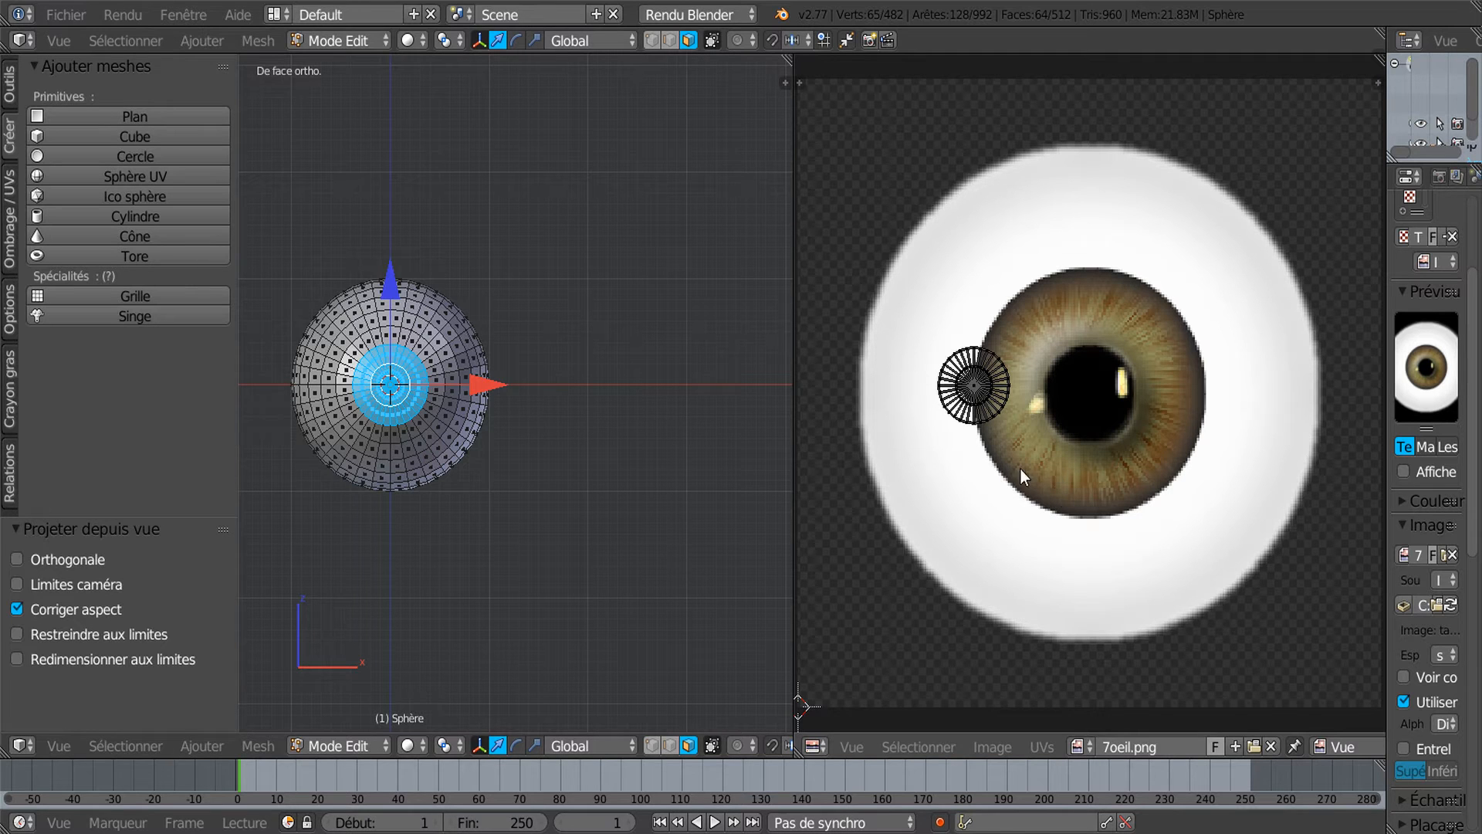
key(a)
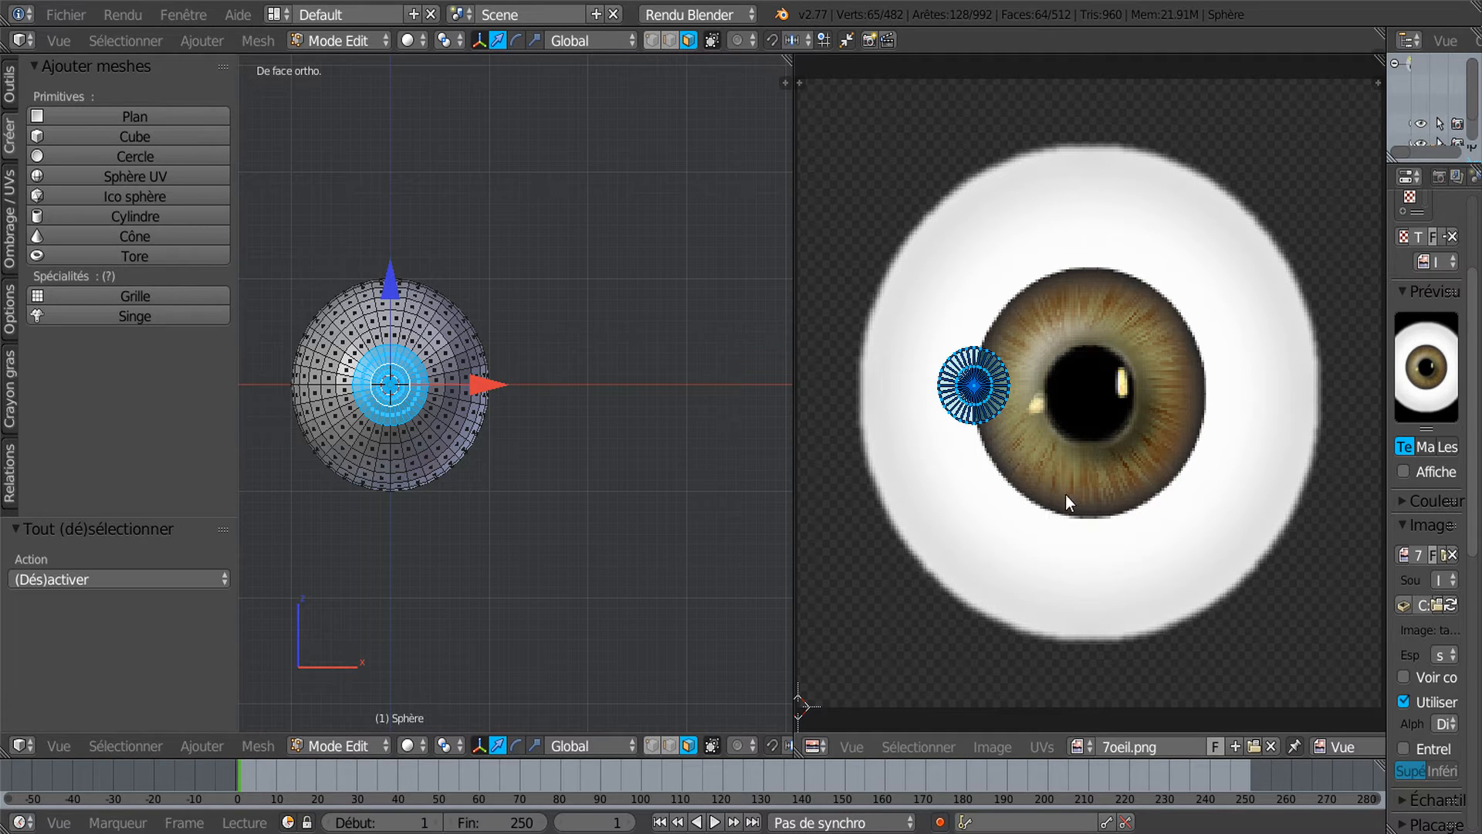
key(g)
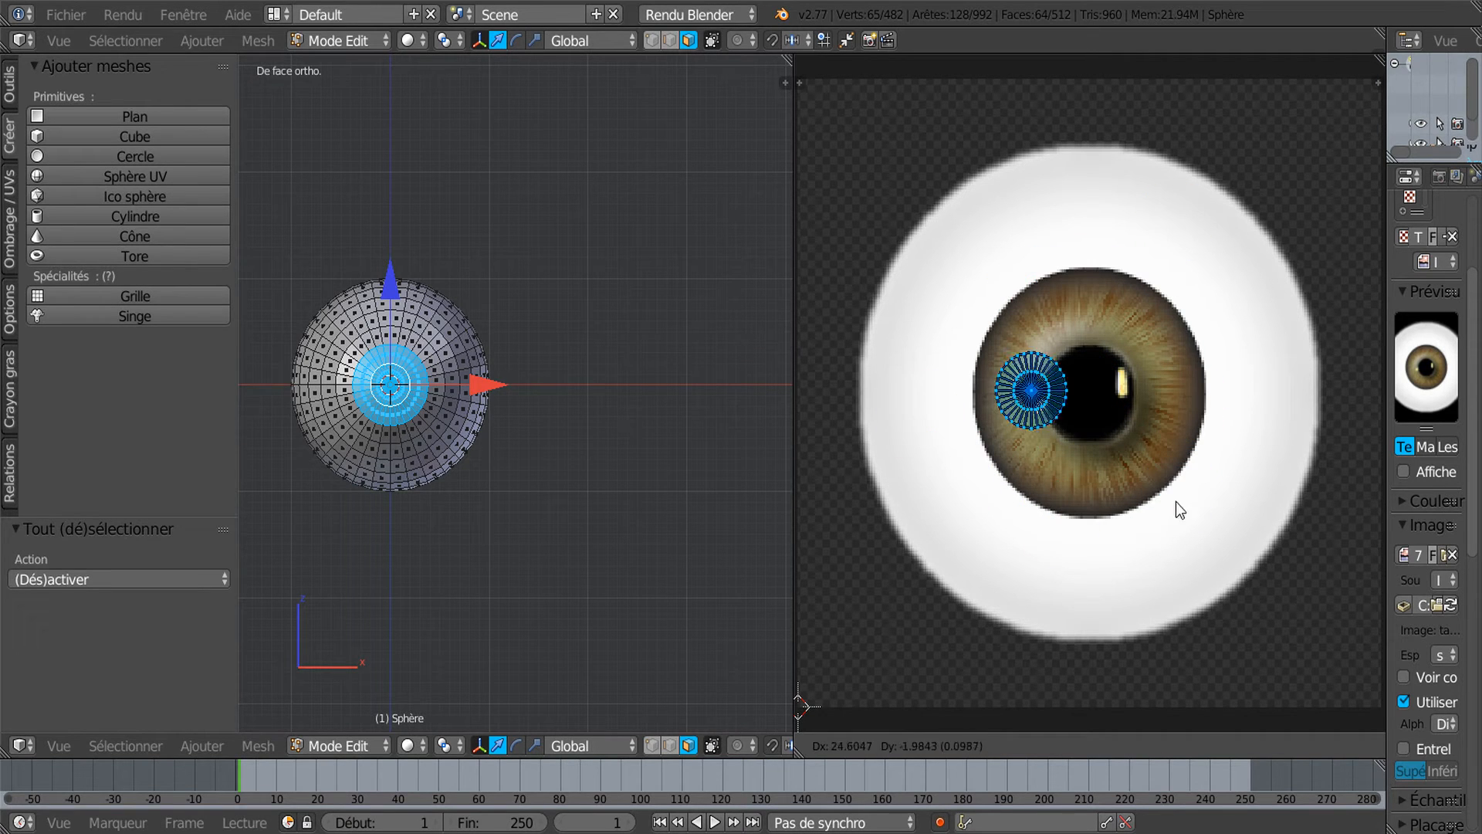
click(1179, 530)
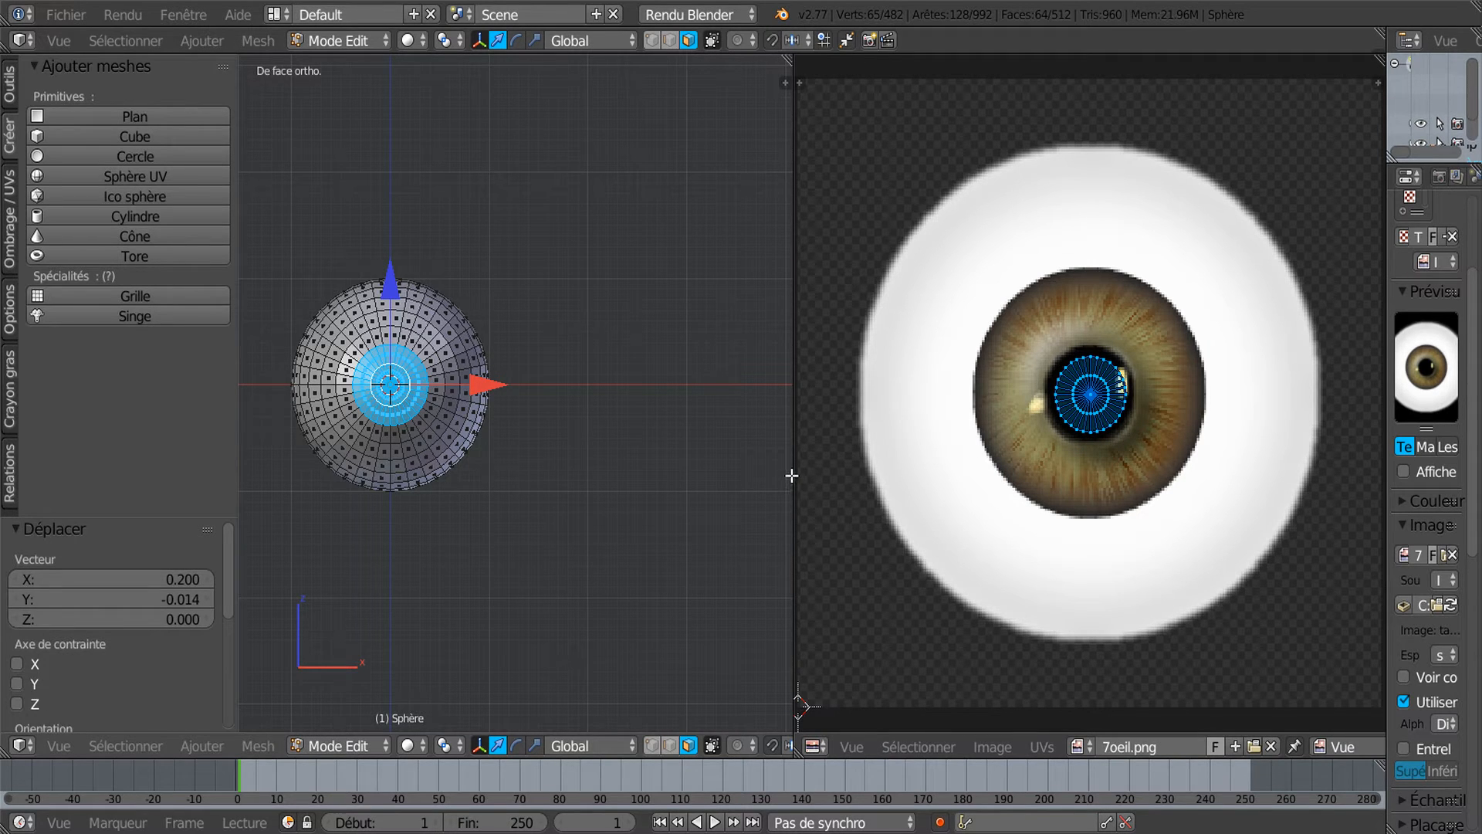
Set the 3D view's shading to Matériau
scroll(373, 429, up, 3)
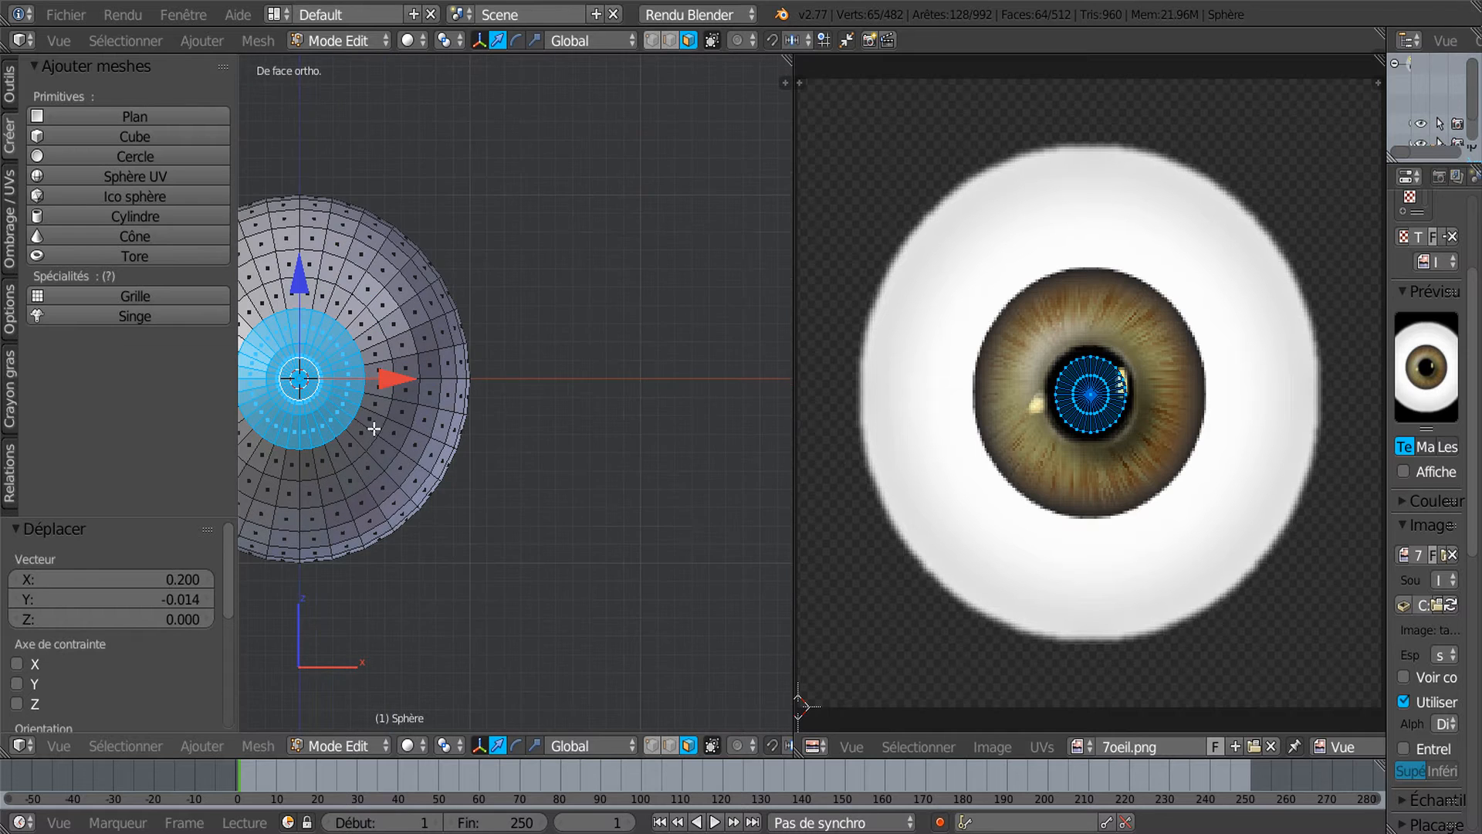
shift+middle_drag(431, 485, 621, 517)
scroll(477, 449, up, 4)
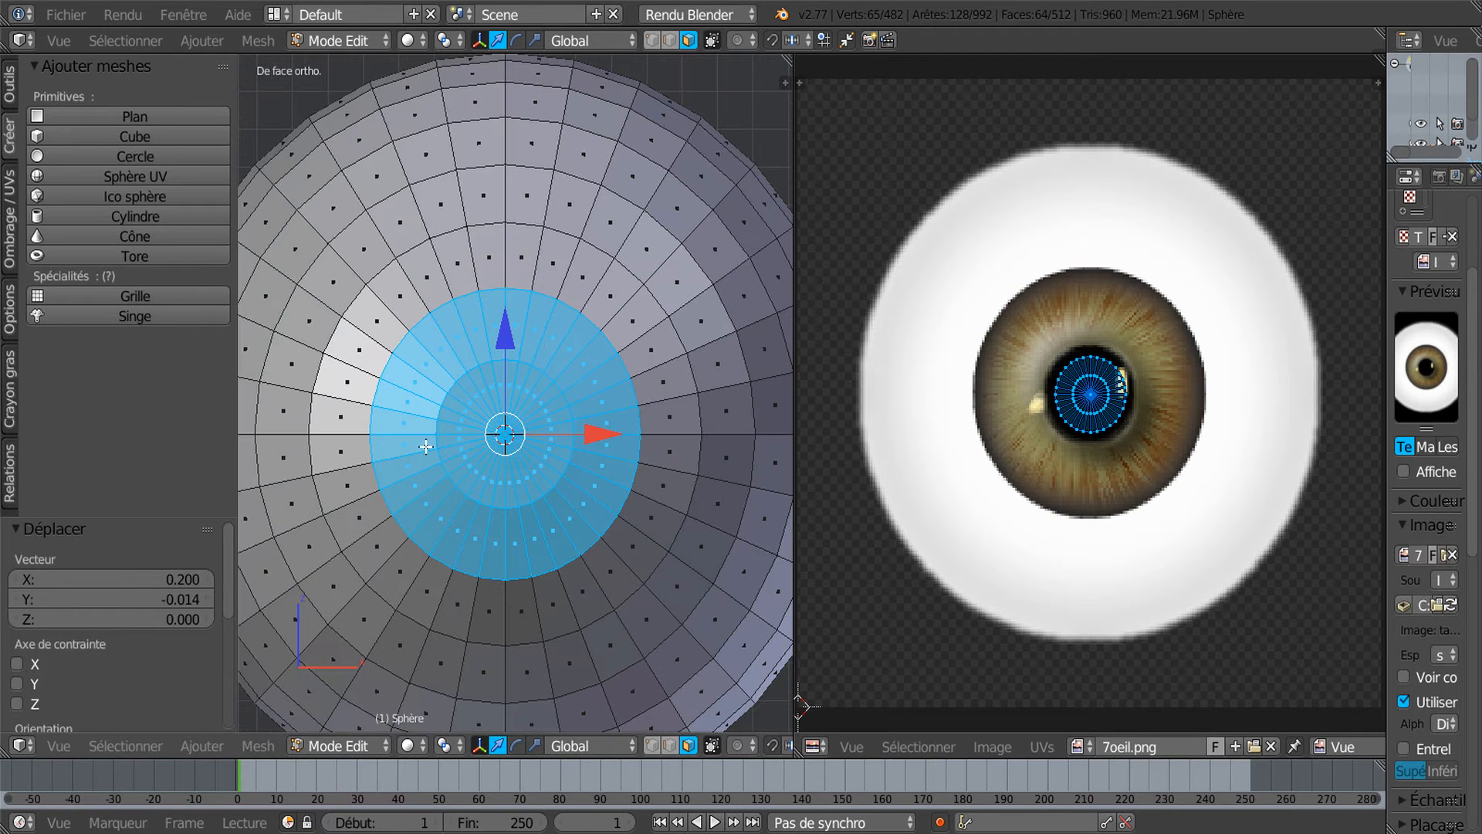
scroll(643, 446, down, 3)
scroll(584, 528, down, 3)
shift+middle_drag(586, 551, 584, 528)
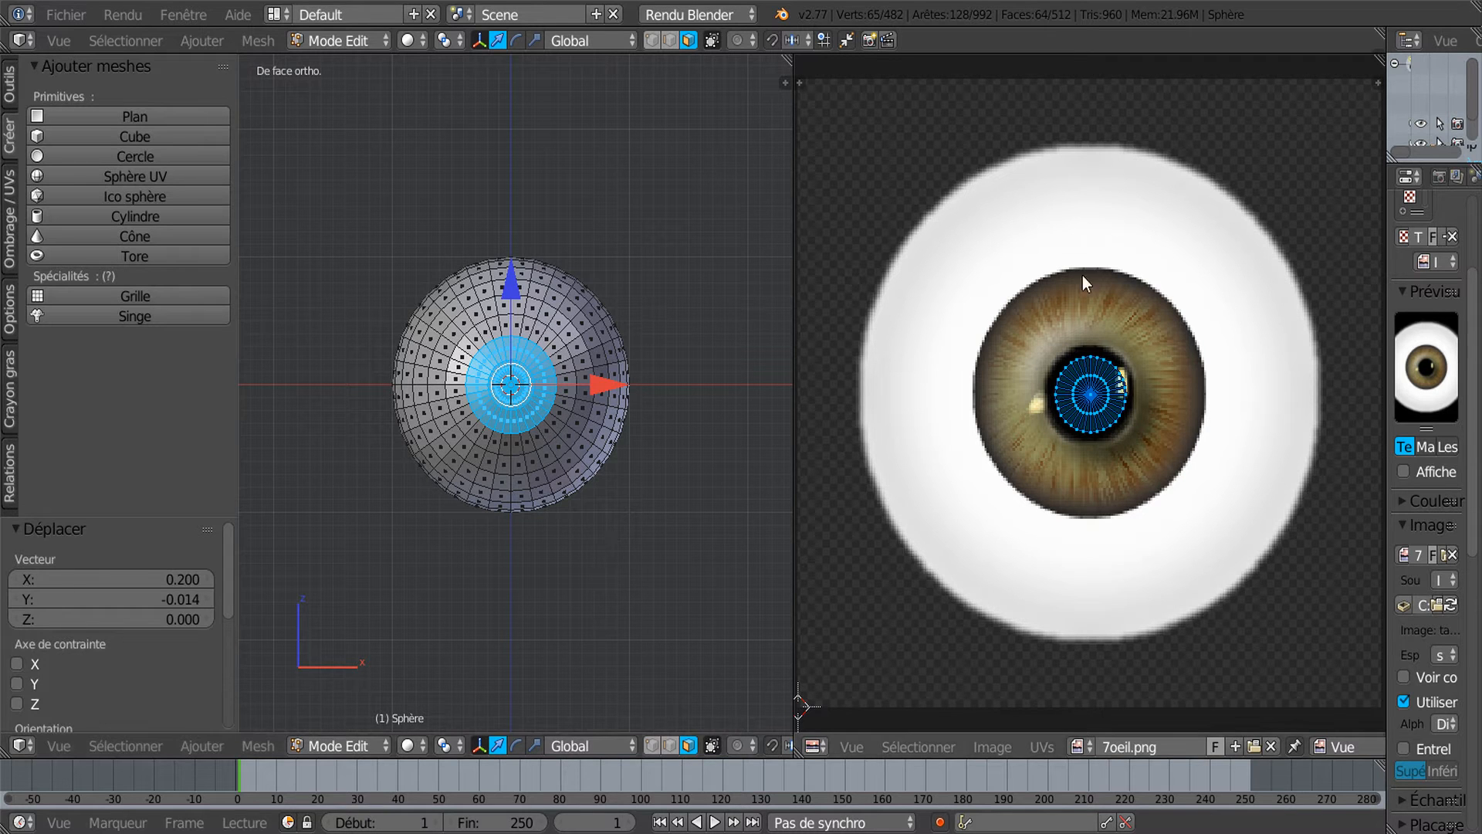
click(410, 744)
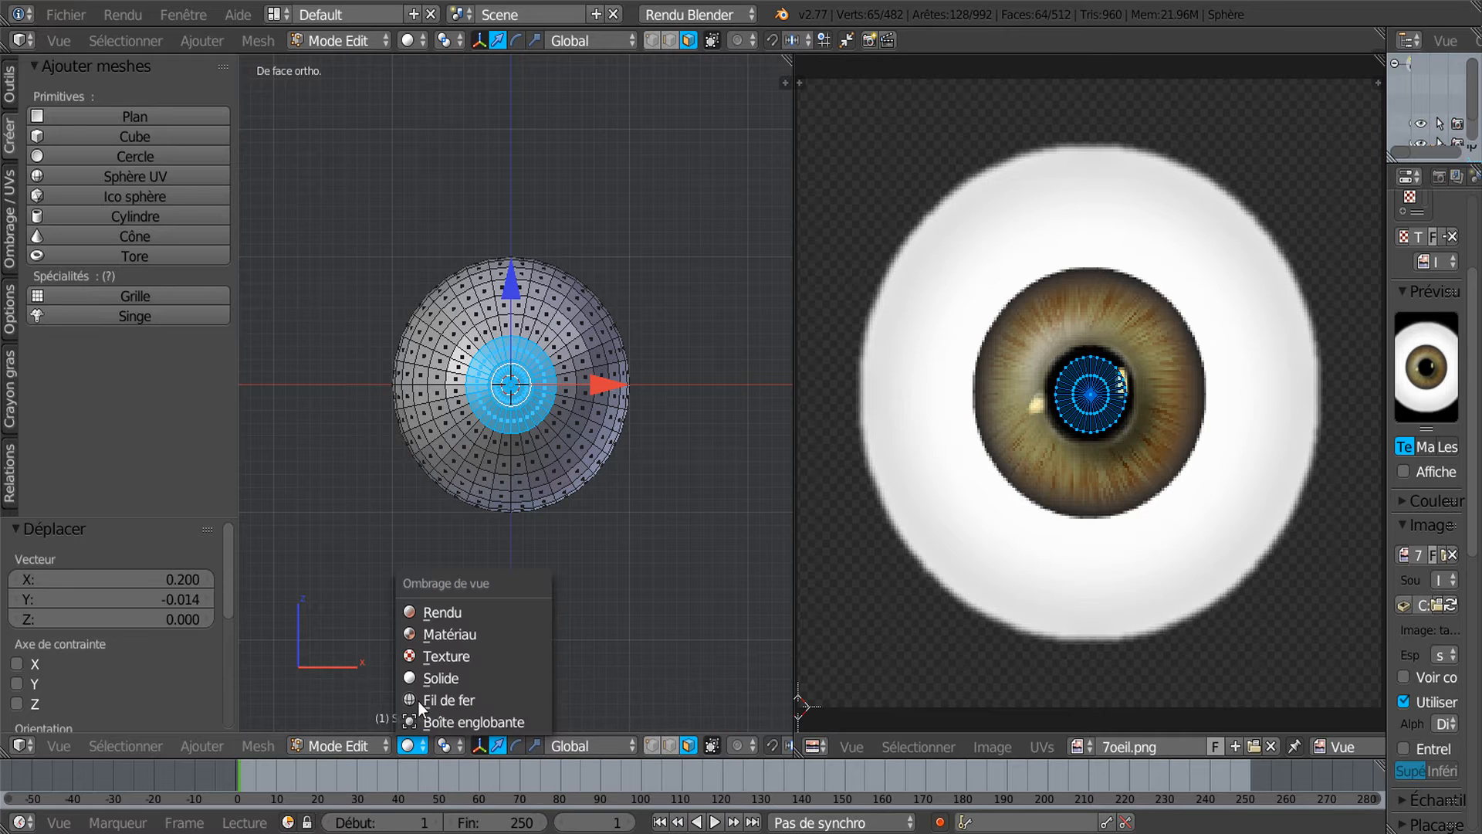
click(423, 633)
Widen the 3D view beside the UV/Image editor and leave edit mode for object mode
drag(791, 267, 982, 262)
scroll(888, 432, down, 2)
middle_drag(832, 588, 726, 585)
scroll(705, 601, down, 2)
scroll(704, 591, up, 3)
scroll(695, 615, down, 4)
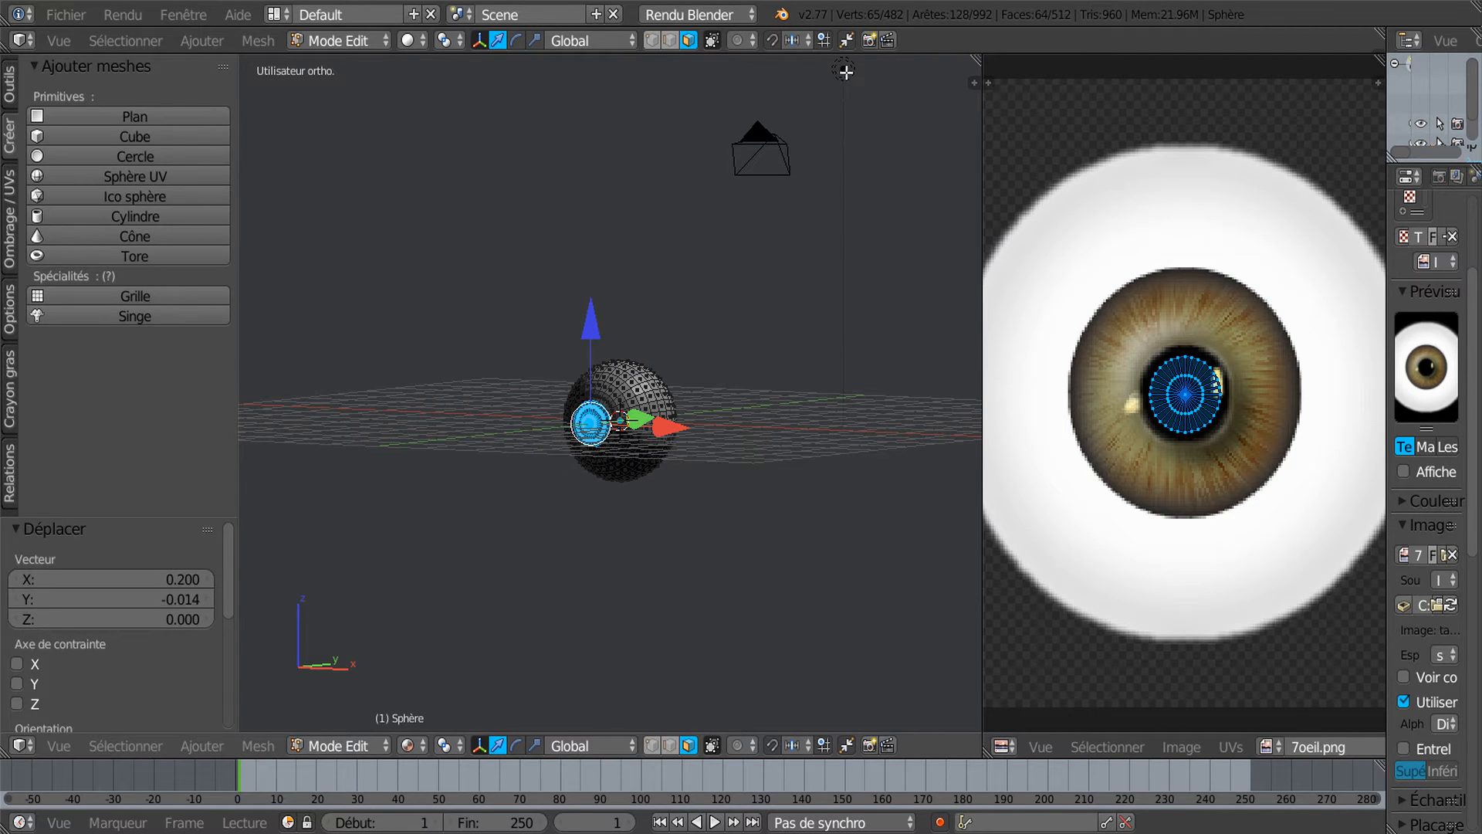
key(Tab)
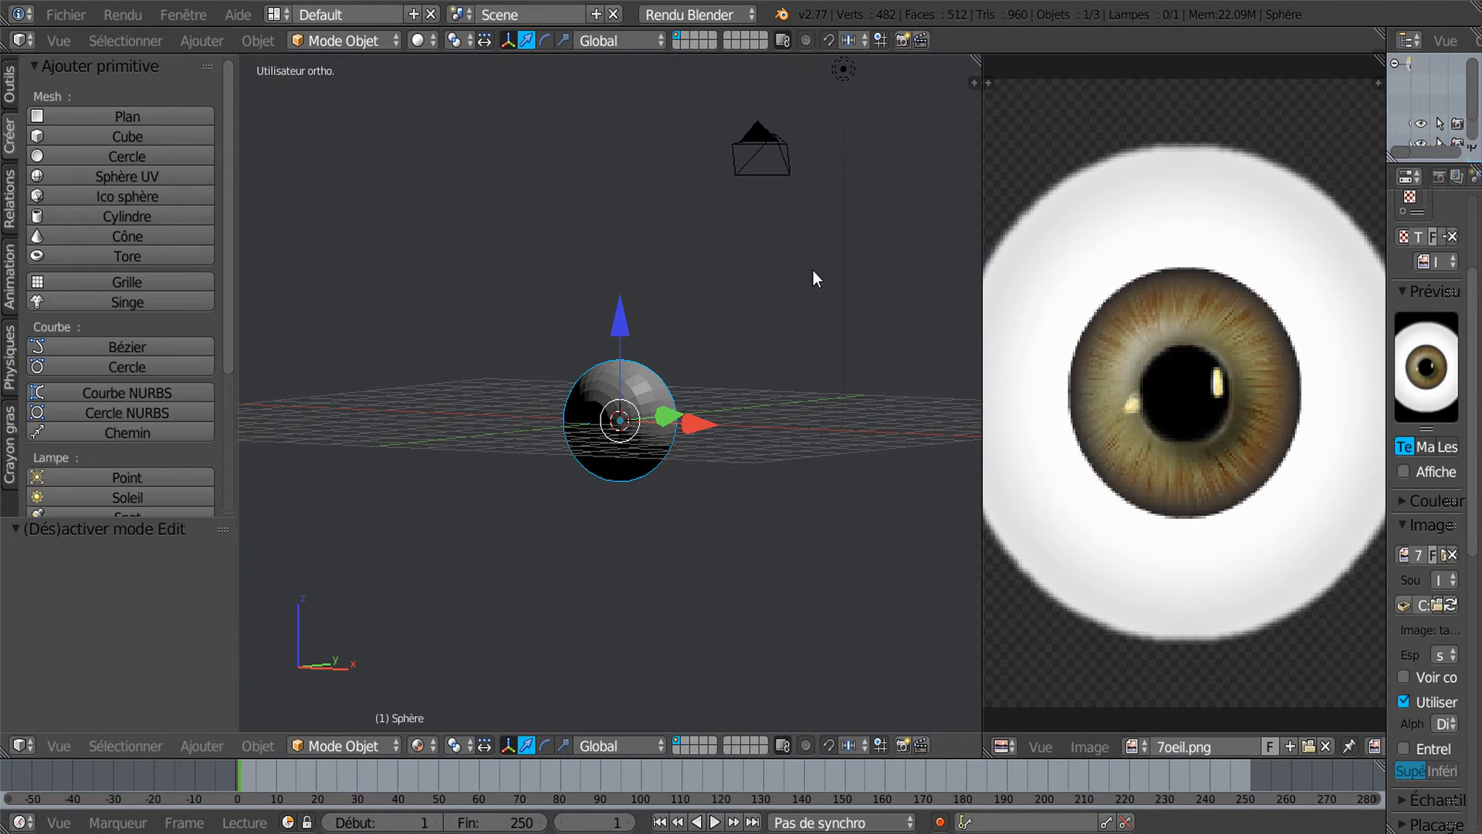
Select the lamp, bring it closer to the sphere's front, and lower it about 4.5 units along Z
right_click(849, 85)
middle_drag(850, 83, 724, 401)
click(864, 122)
drag(855, 153, 600, 257)
drag(529, 129, 546, 312)
middle_drag(591, 452, 692, 439)
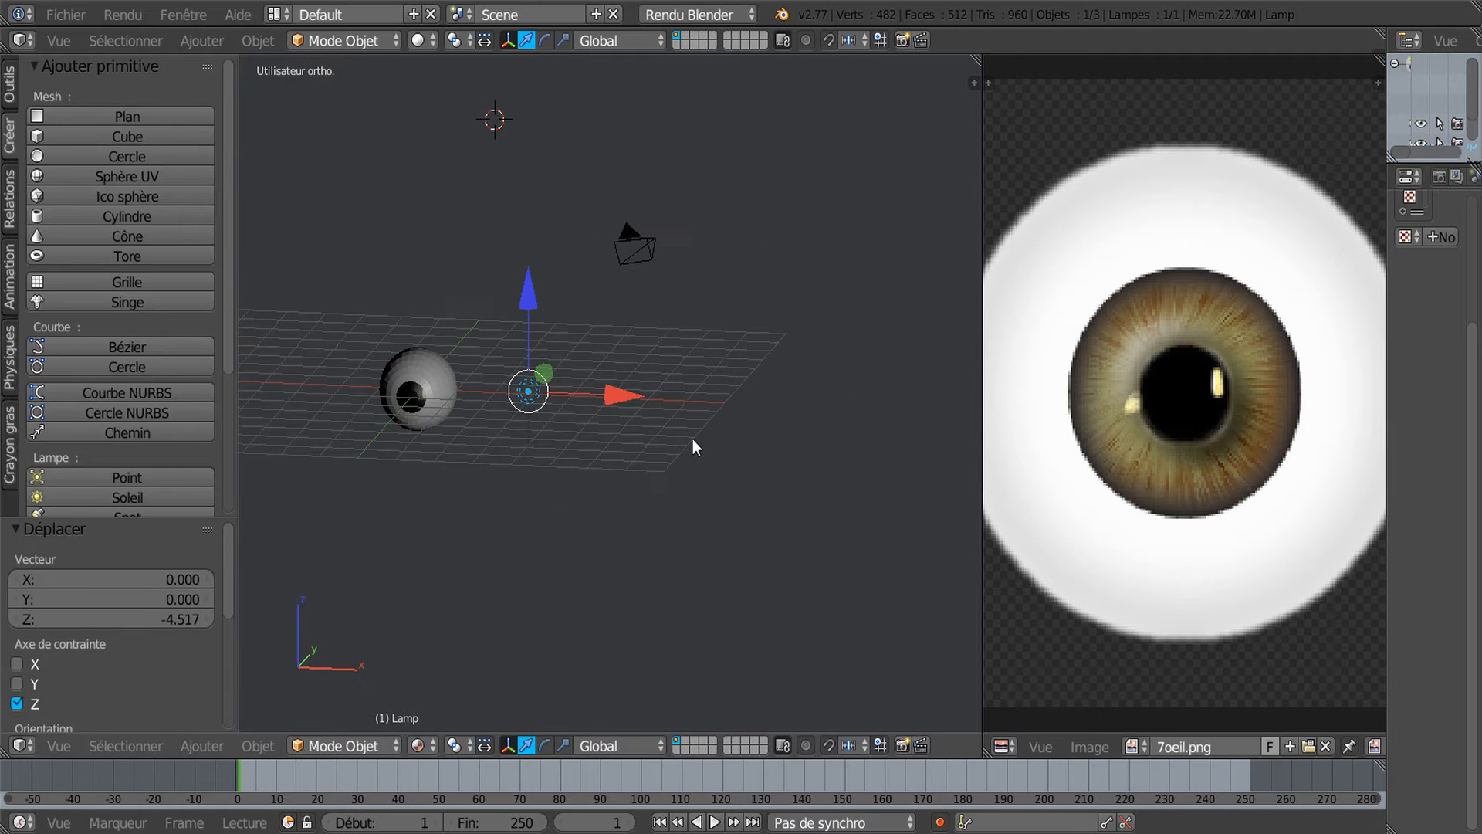
Shift the lamp along X to line up with the sphere's front and lower it about 0.6 units
drag(624, 394, 496, 415)
shift+middle_drag(573, 516, 709, 523)
scroll(616, 550, up, 3)
middle_drag(615, 550, 762, 501)
drag(632, 255, 631, 296)
scroll(607, 425, up, 3)
mouse_move(633, 440)
middle_down()
mouse_move(674, 438)
mouse_move(637, 432)
mouse_move(628, 451)
middle_up()
scroll(635, 452, up, 3)
scroll(628, 451, up, 1)
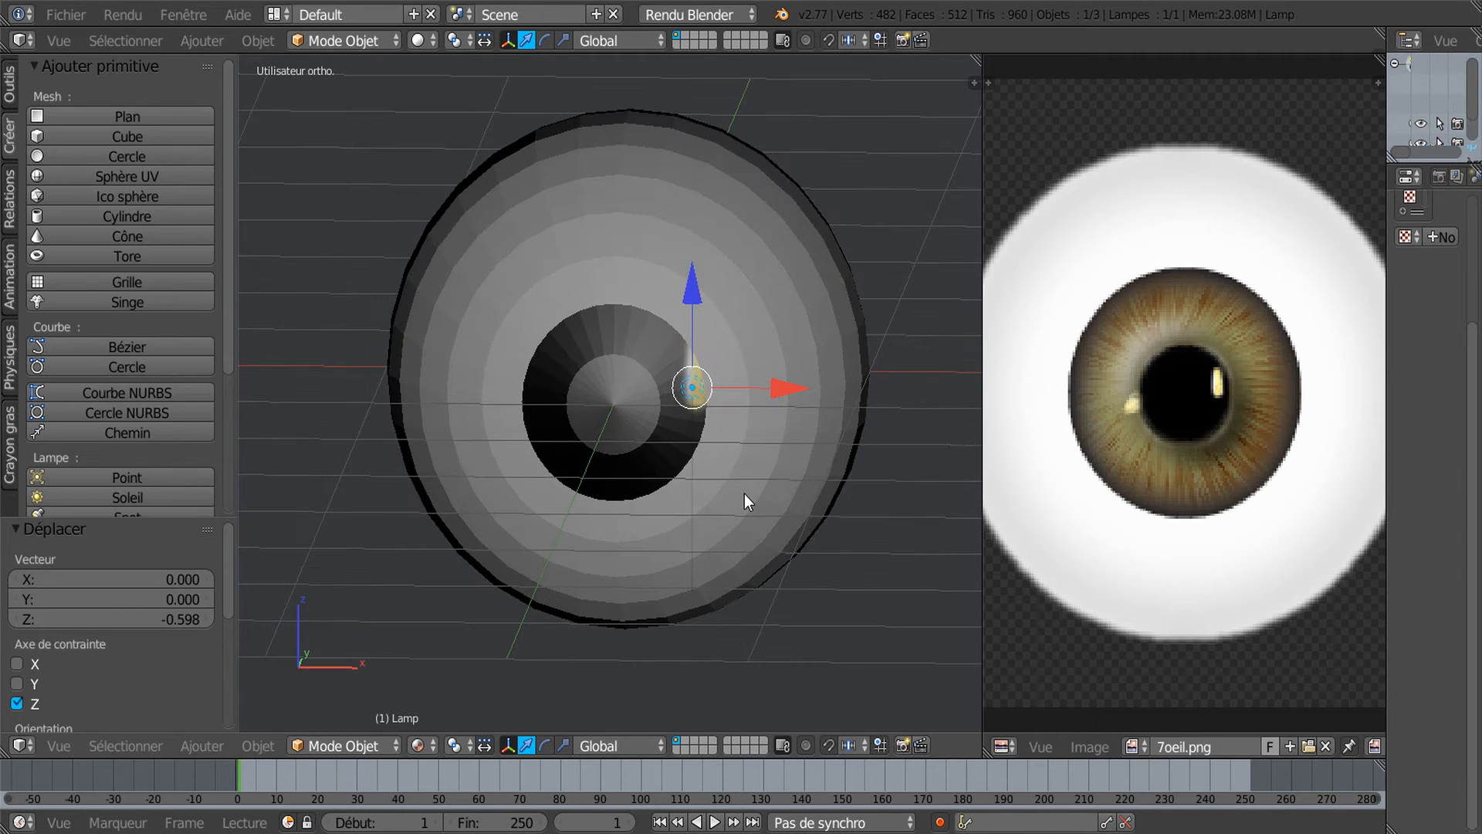
Widen the properties editor and change the lamp's type to Hémi
scroll(746, 494, down, 2)
shift+middle_drag(760, 495, 724, 497)
shift+middle_drag(772, 424, 674, 517)
middle_drag(709, 454, 713, 446)
drag(1387, 270, 1048, 303)
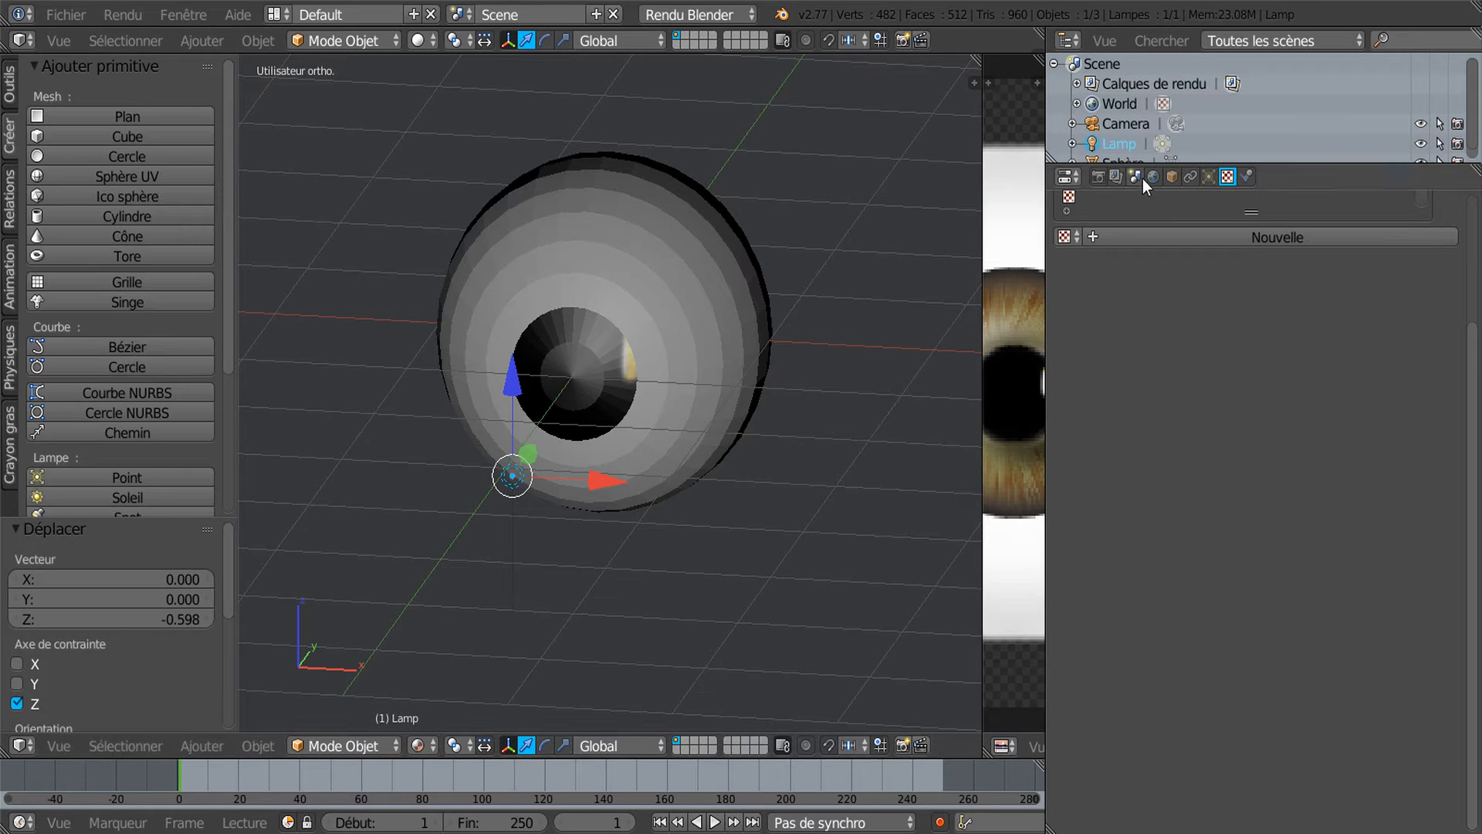
click(1209, 178)
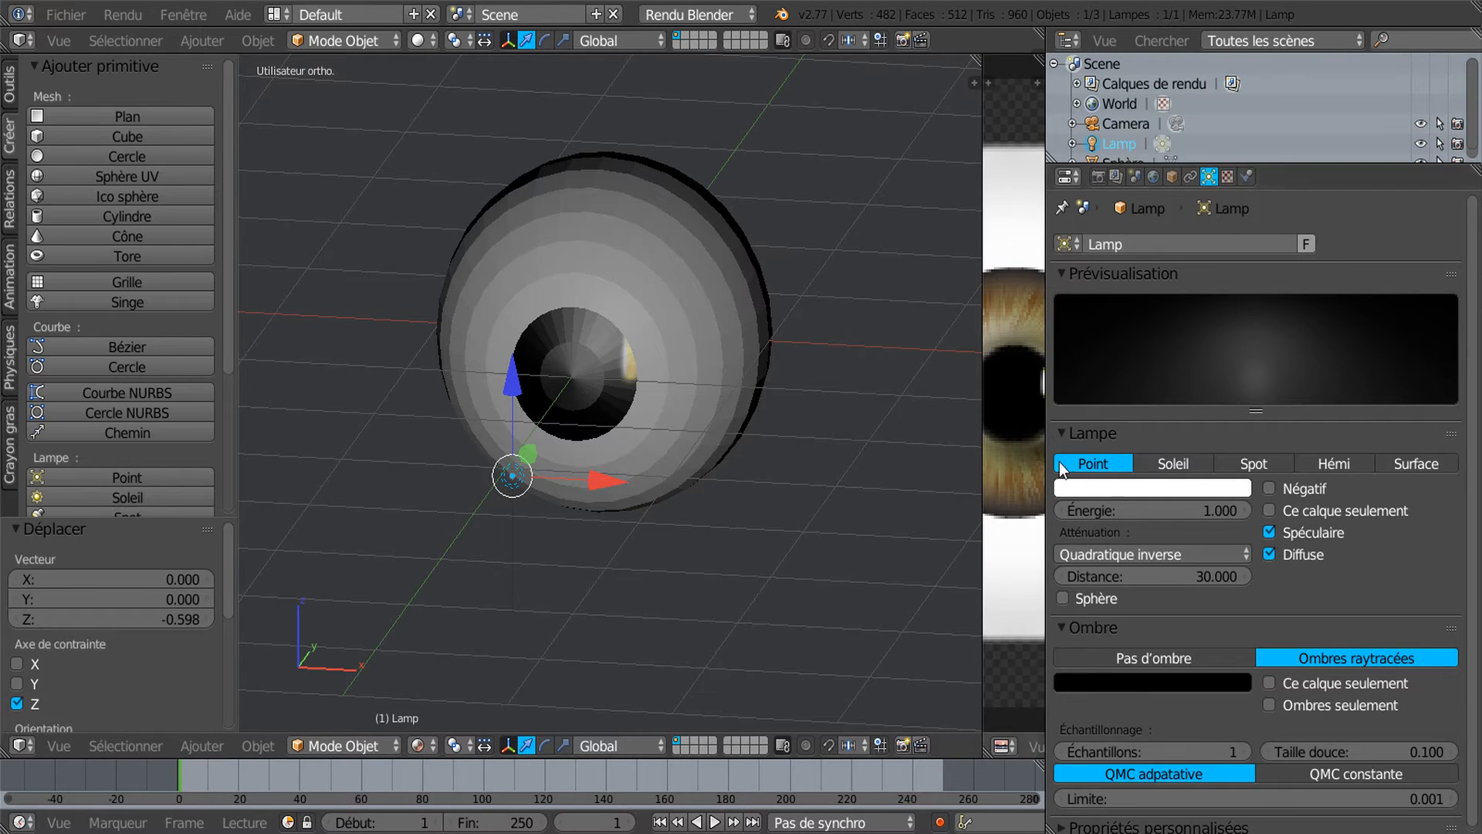
click(1338, 462)
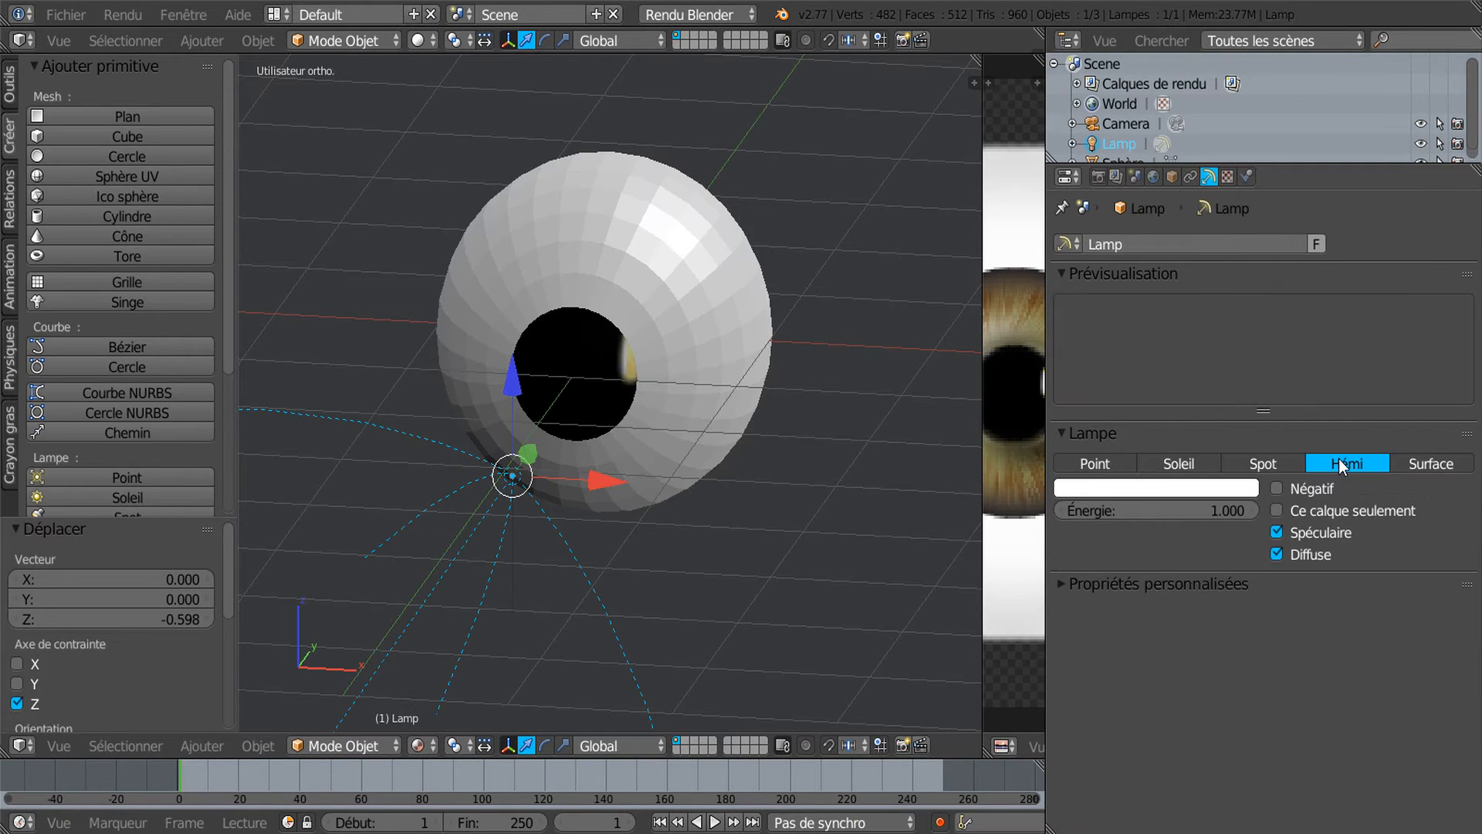
Rotate the hemi lamp about -107° around the global Z axis
scroll(766, 572, down, 3)
middle_drag(766, 573, 762, 630)
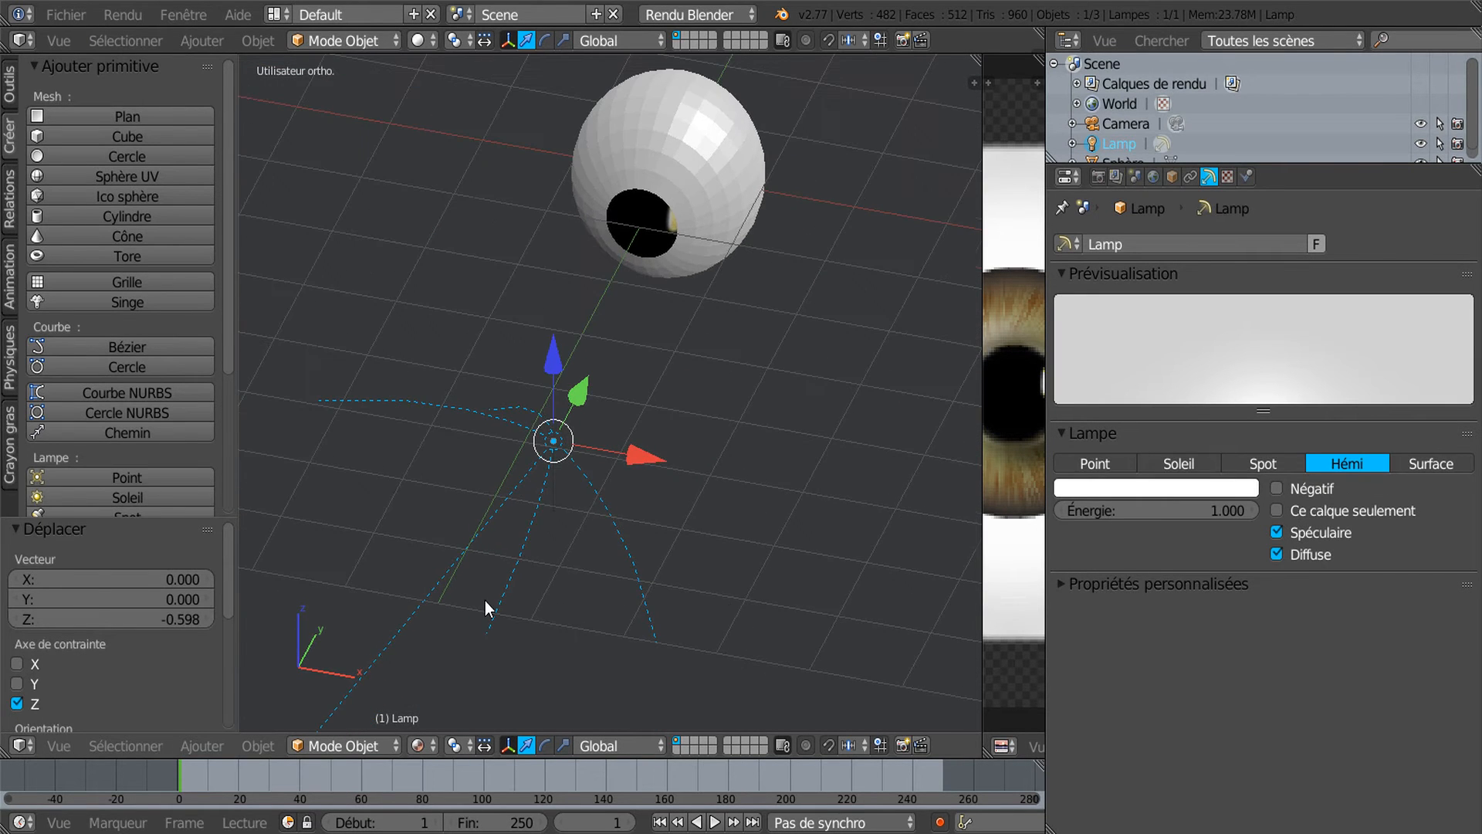
scroll(530, 447, down, 2)
middle_drag(689, 410, 773, 438)
middle_drag(702, 539, 746, 548)
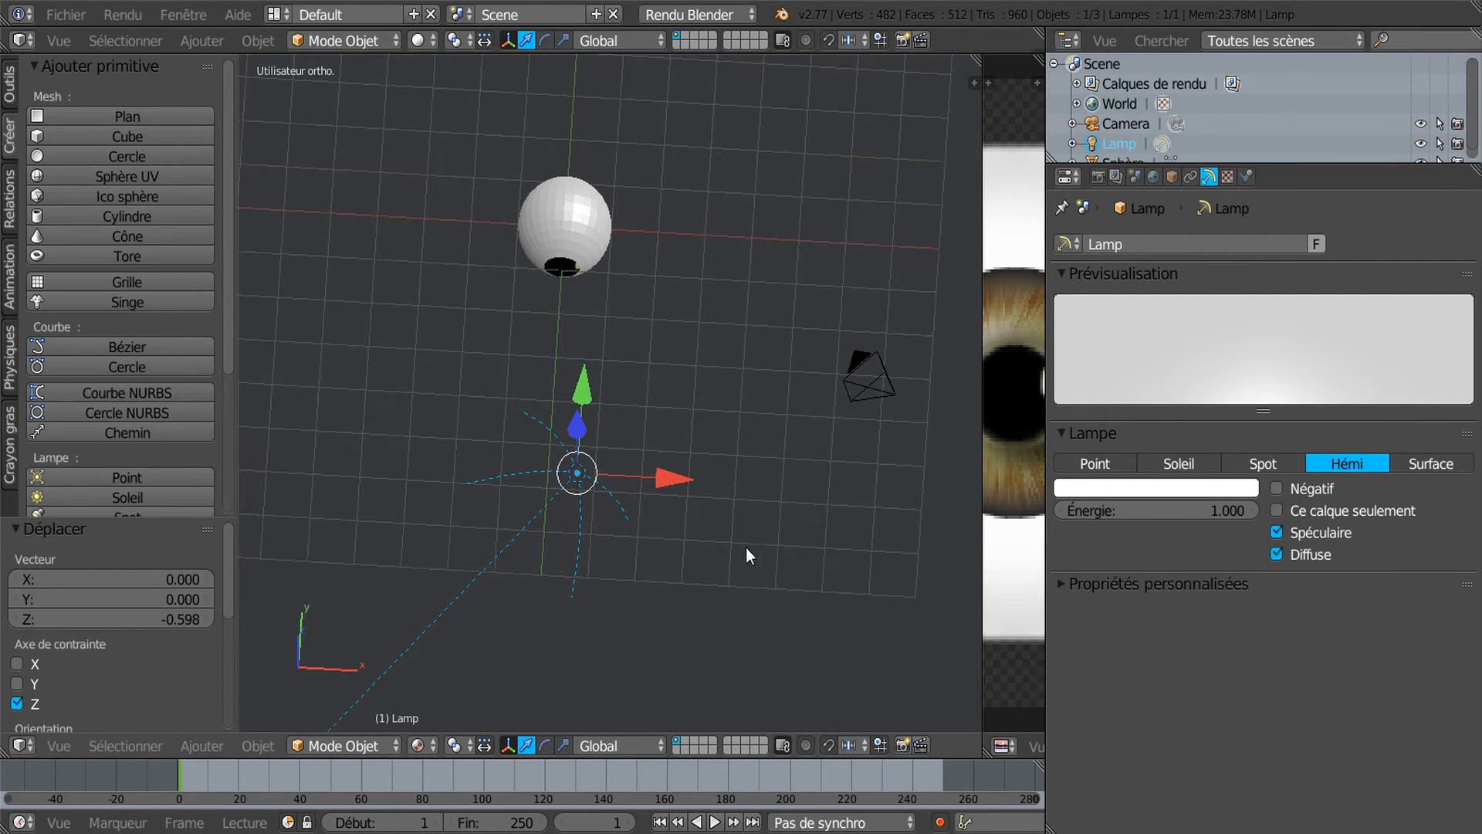
key(r)
key(z)
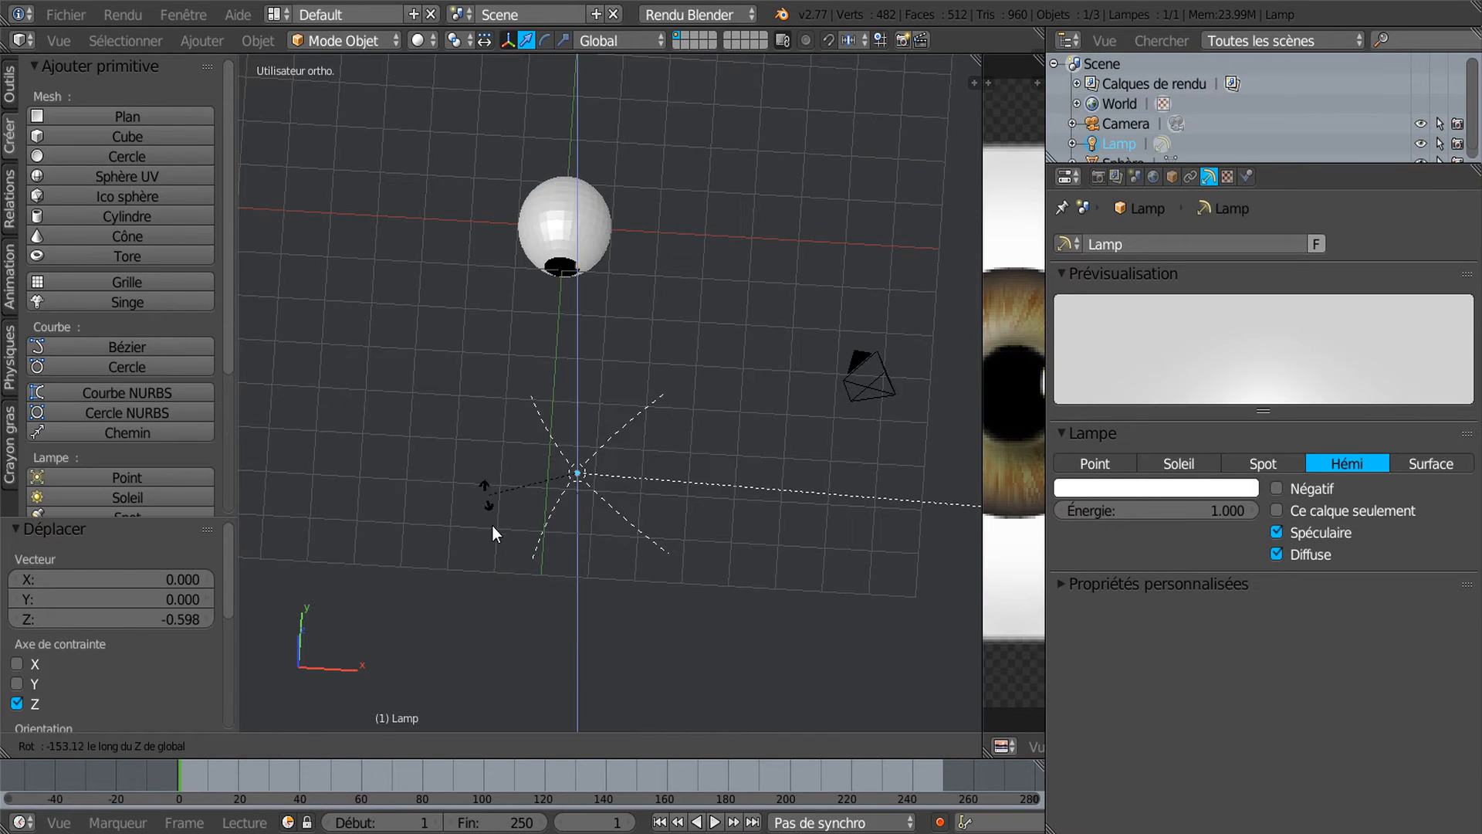
click(526, 562)
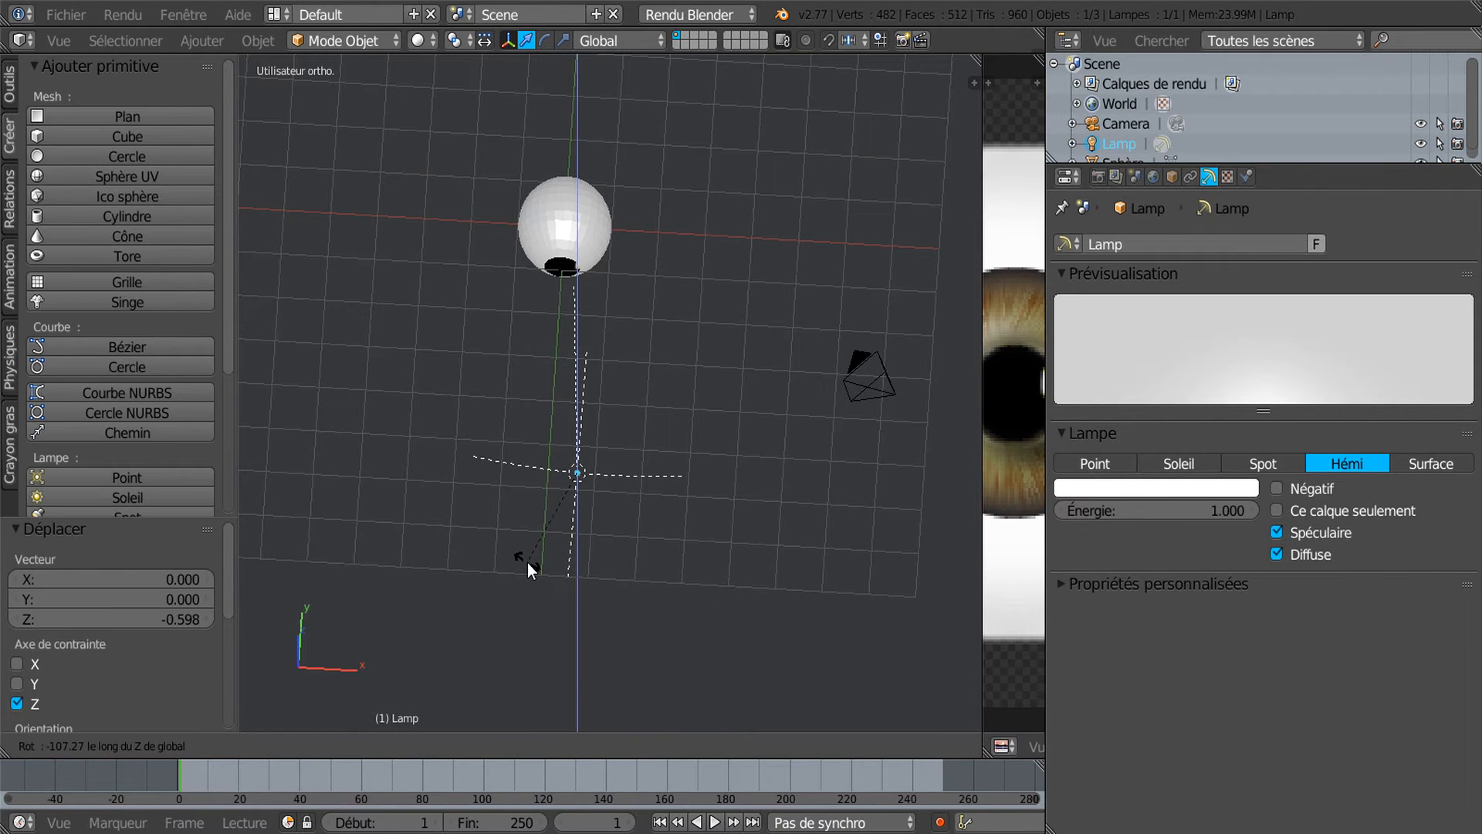
Rotate the hemi lamp about 45° around the global X axis so it lights the eye's front
middle_drag(910, 641, 845, 590)
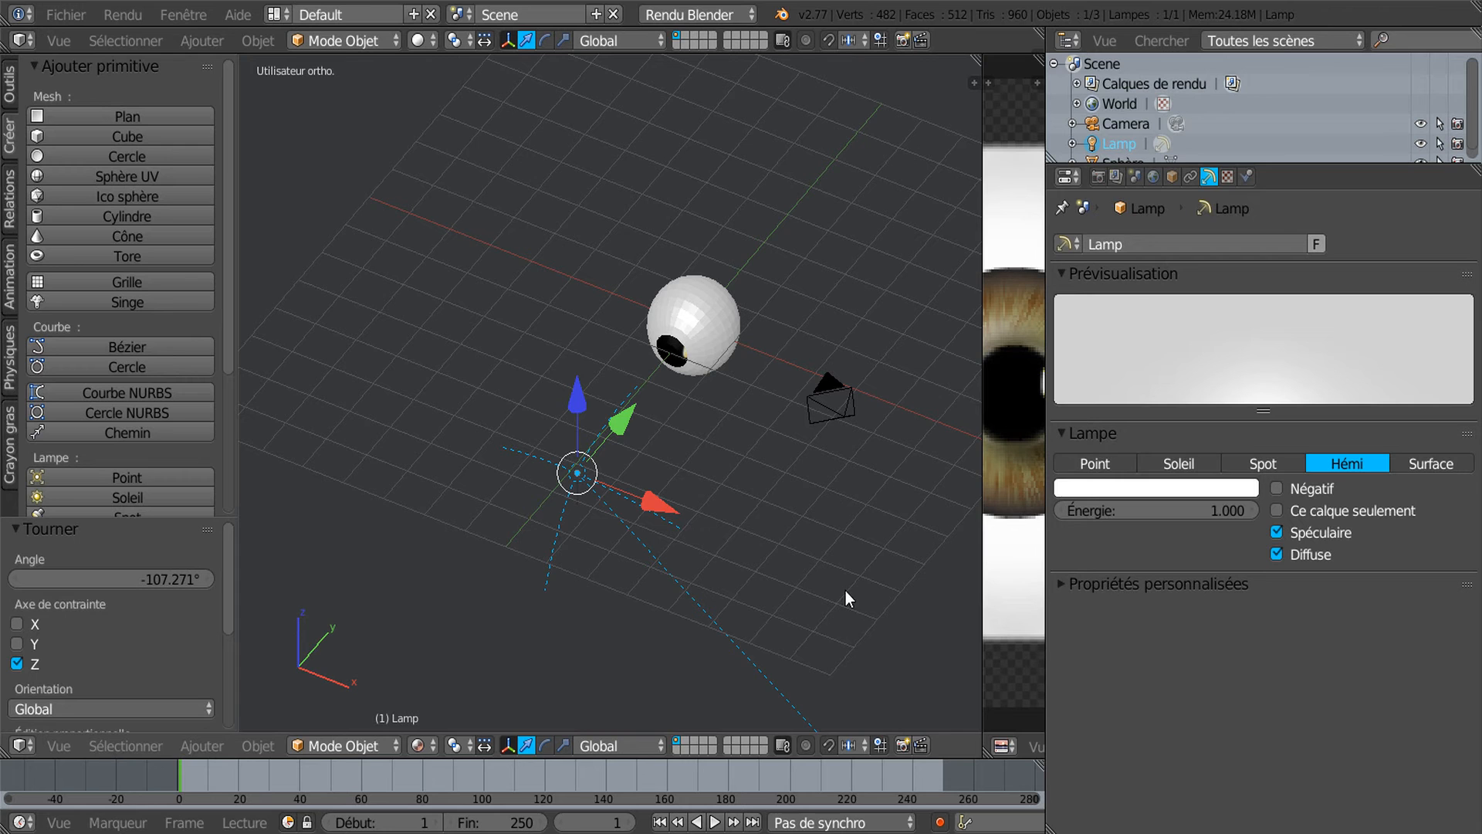
key(r)
key(x)
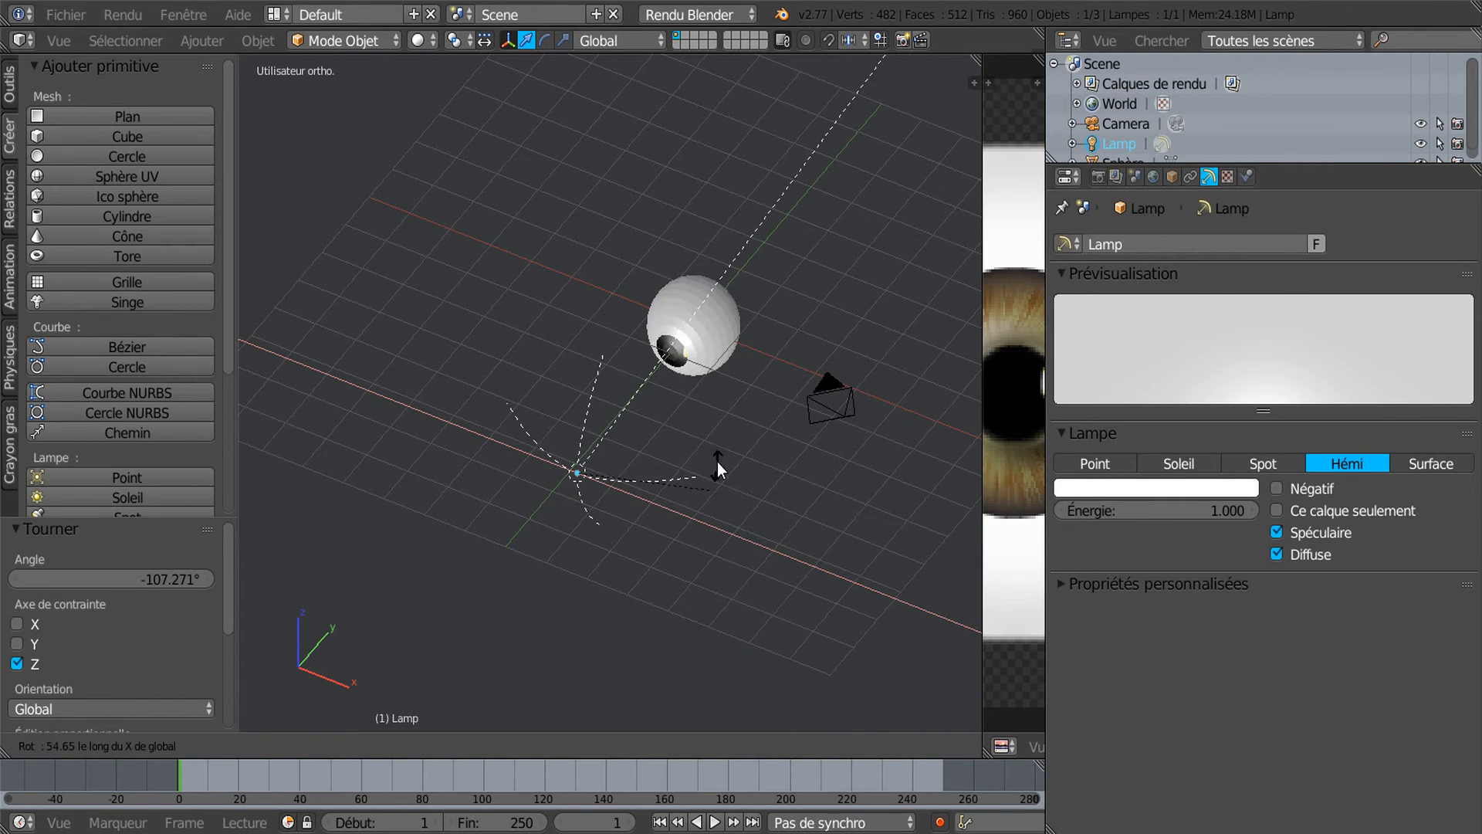
click(707, 514)
middle_drag(696, 525, 984, 432)
Narrow the properties editor again, select the sphere, and return to edit mode
drag(1046, 440, 1366, 471)
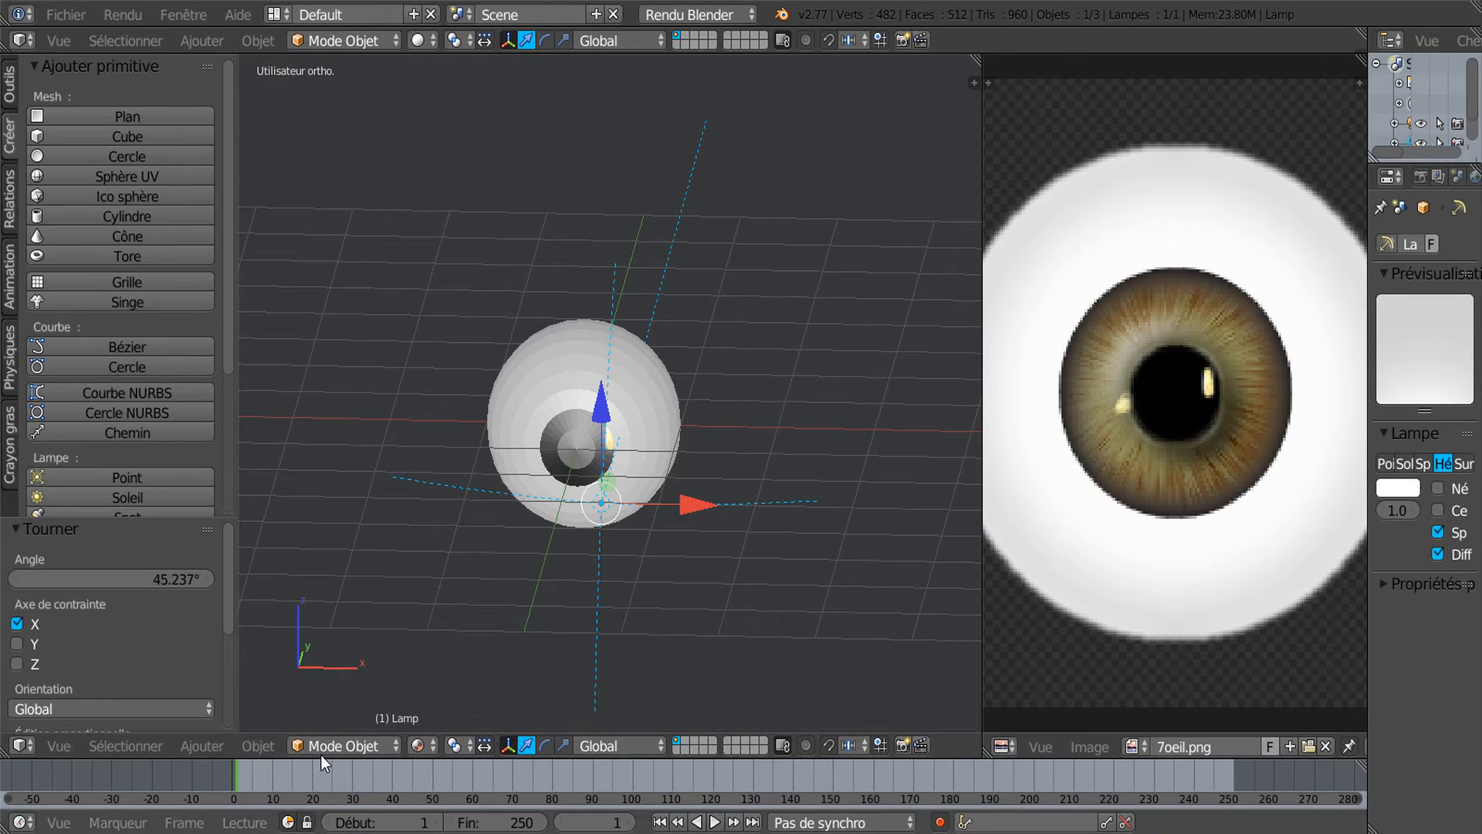
right_click(575, 455)
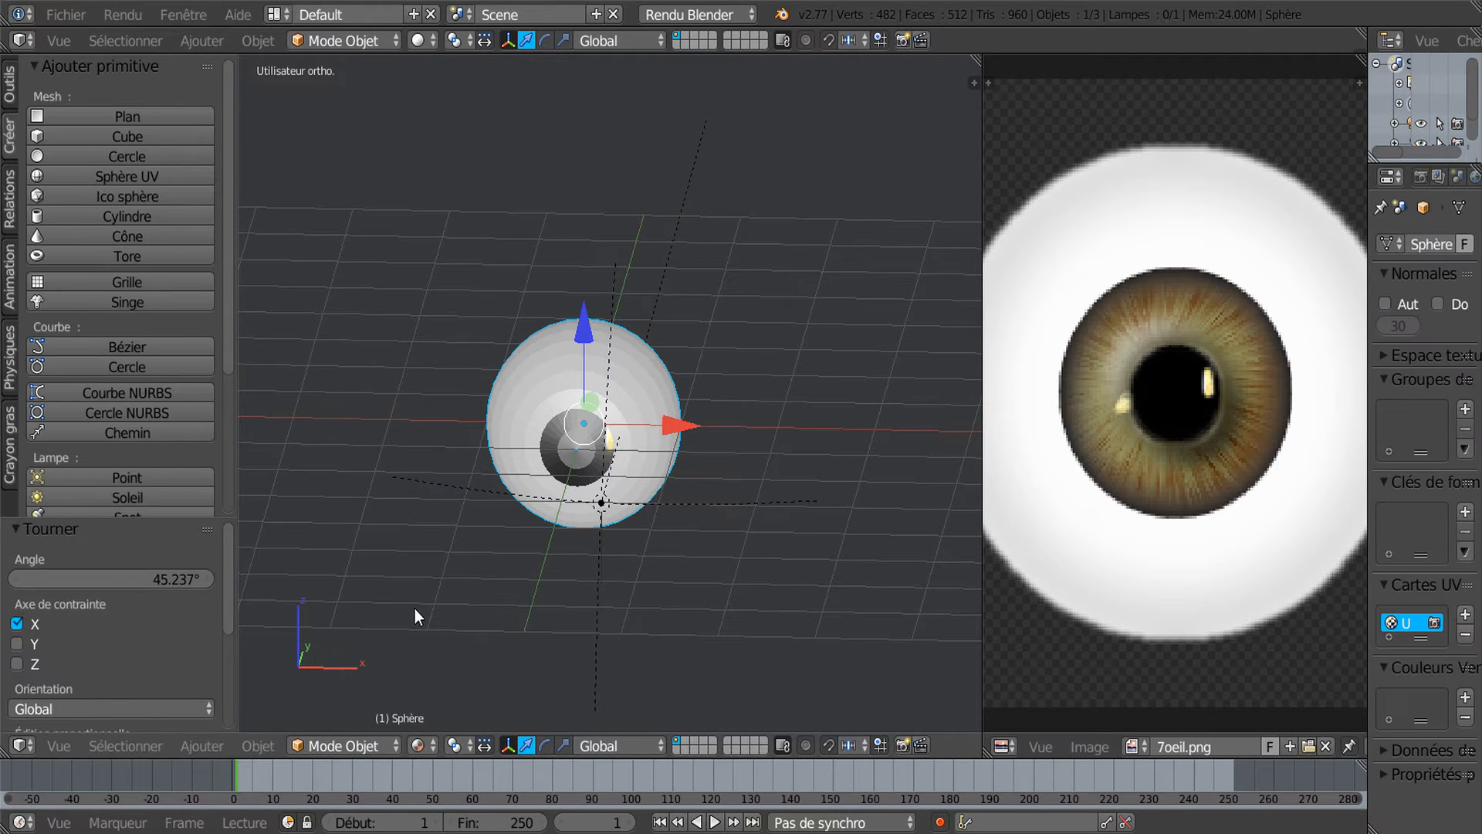
click(344, 746)
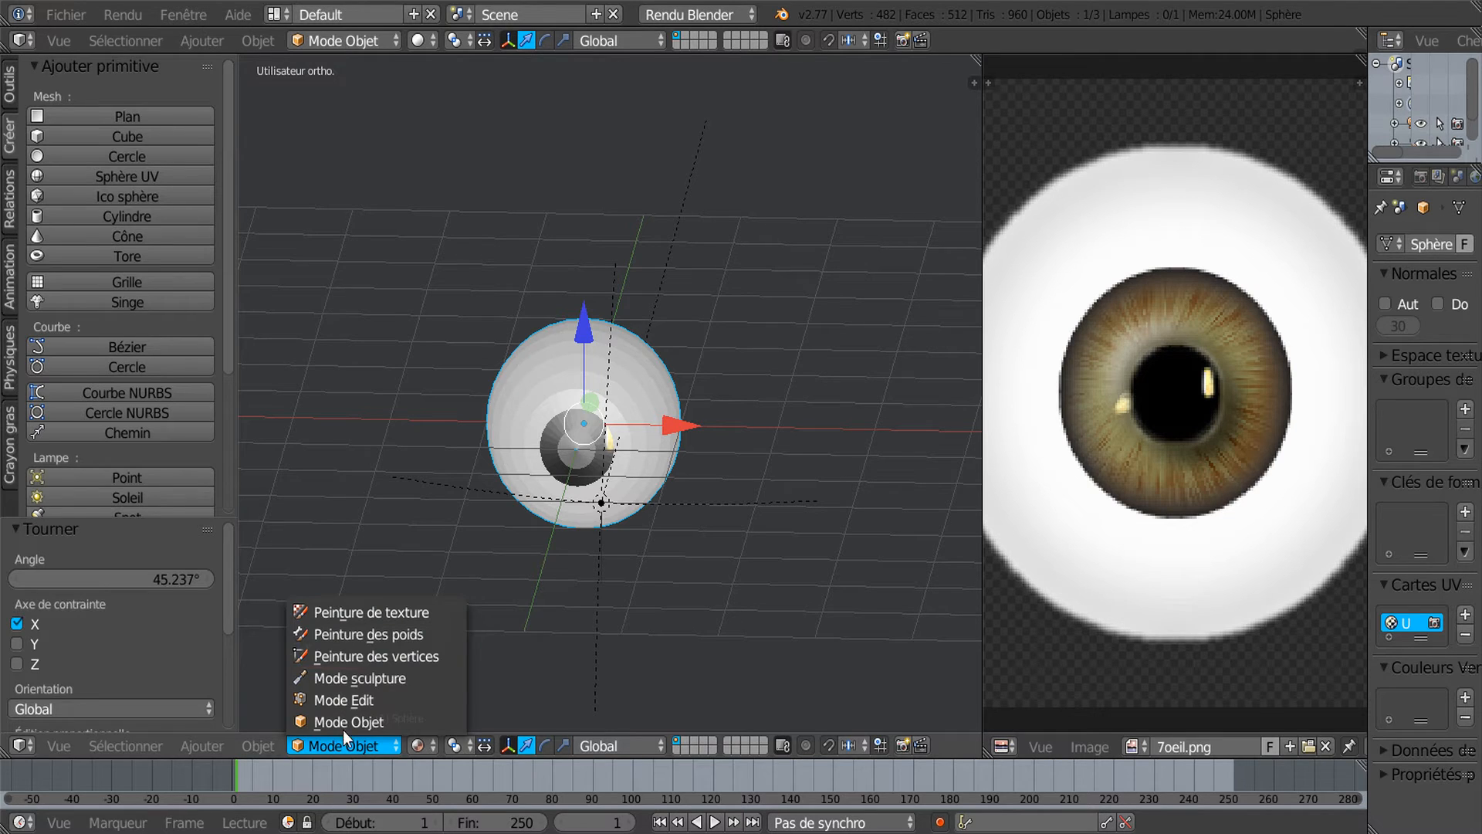
click(343, 701)
middle_drag(834, 602, 842, 587)
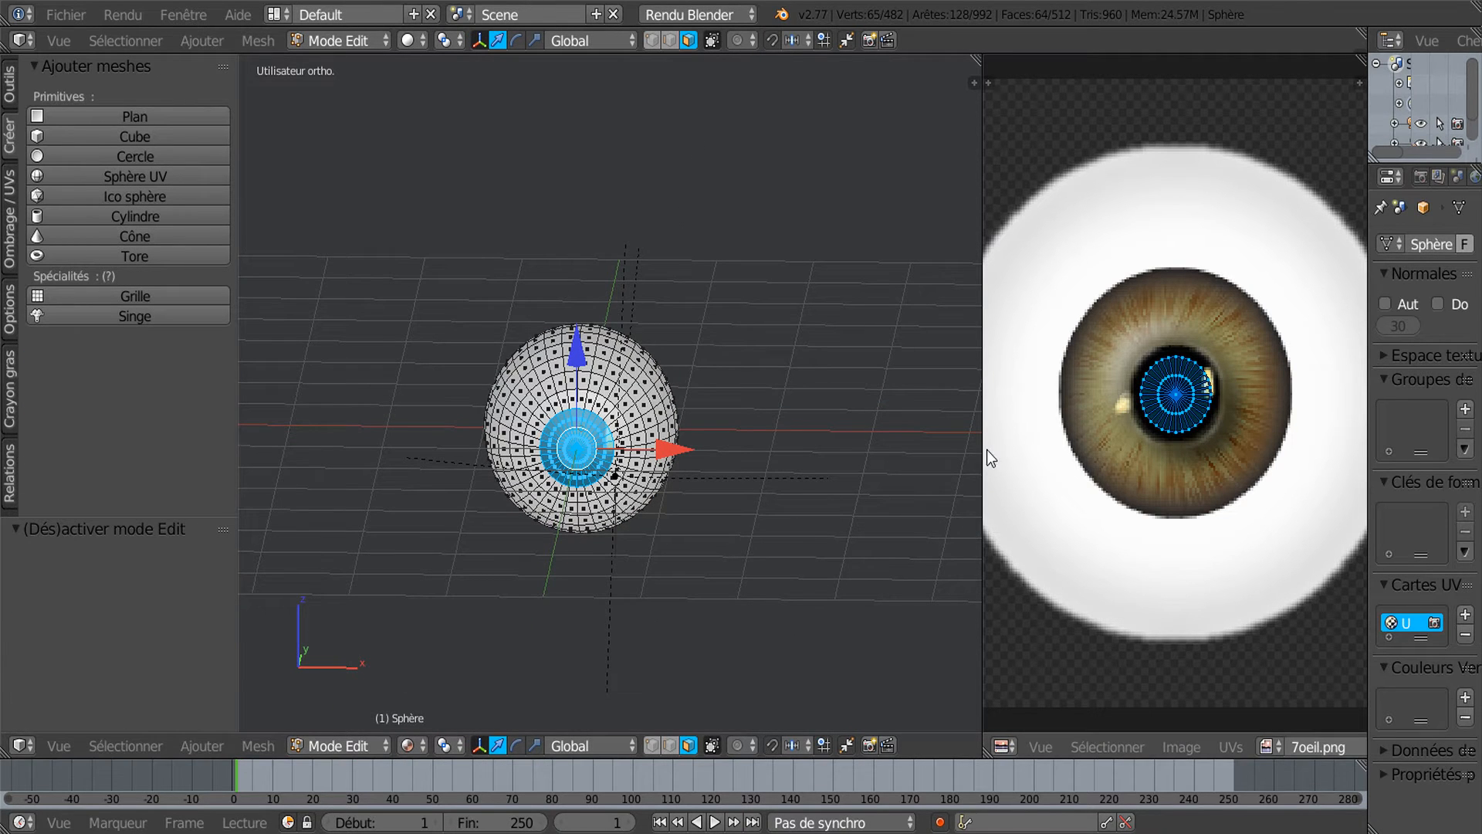
Widen the UV/Image editor against the 3D view, framing the iris and the sphere's selected faces closely
drag(982, 452, 810, 461)
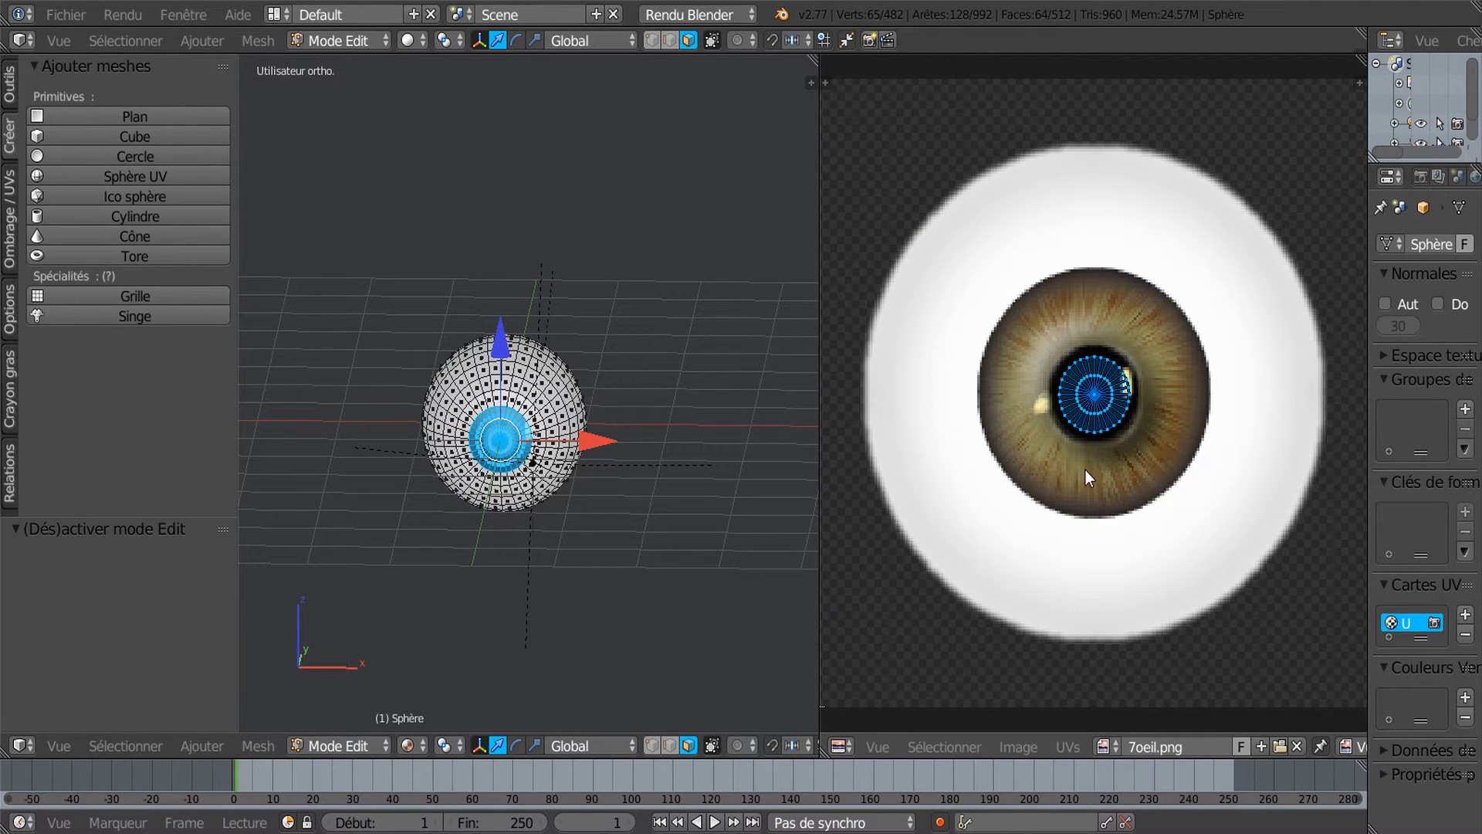
scroll(1085, 469, up, 1)
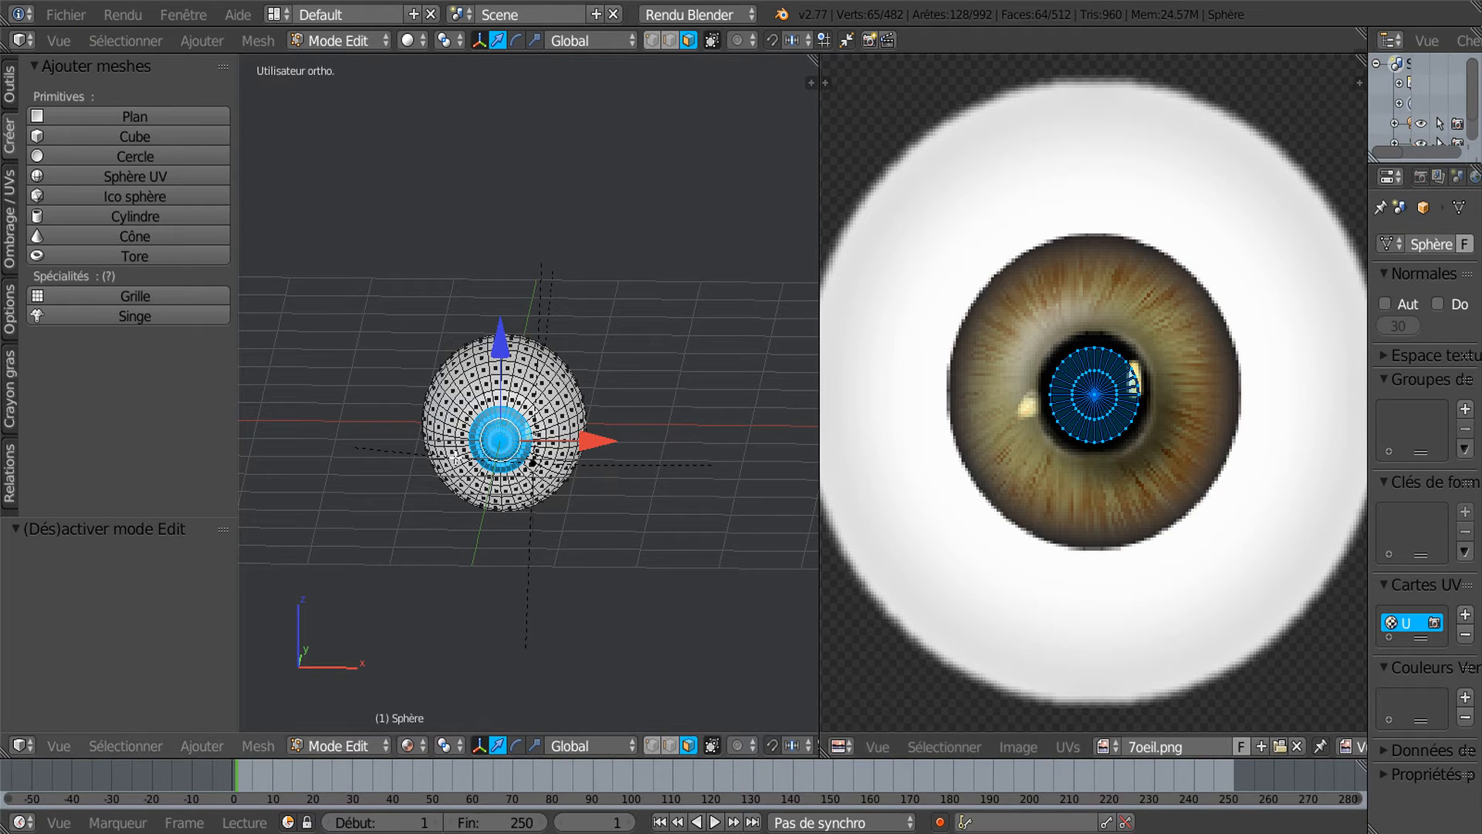
scroll(436, 493, up, 3)
scroll(454, 470, up, 3)
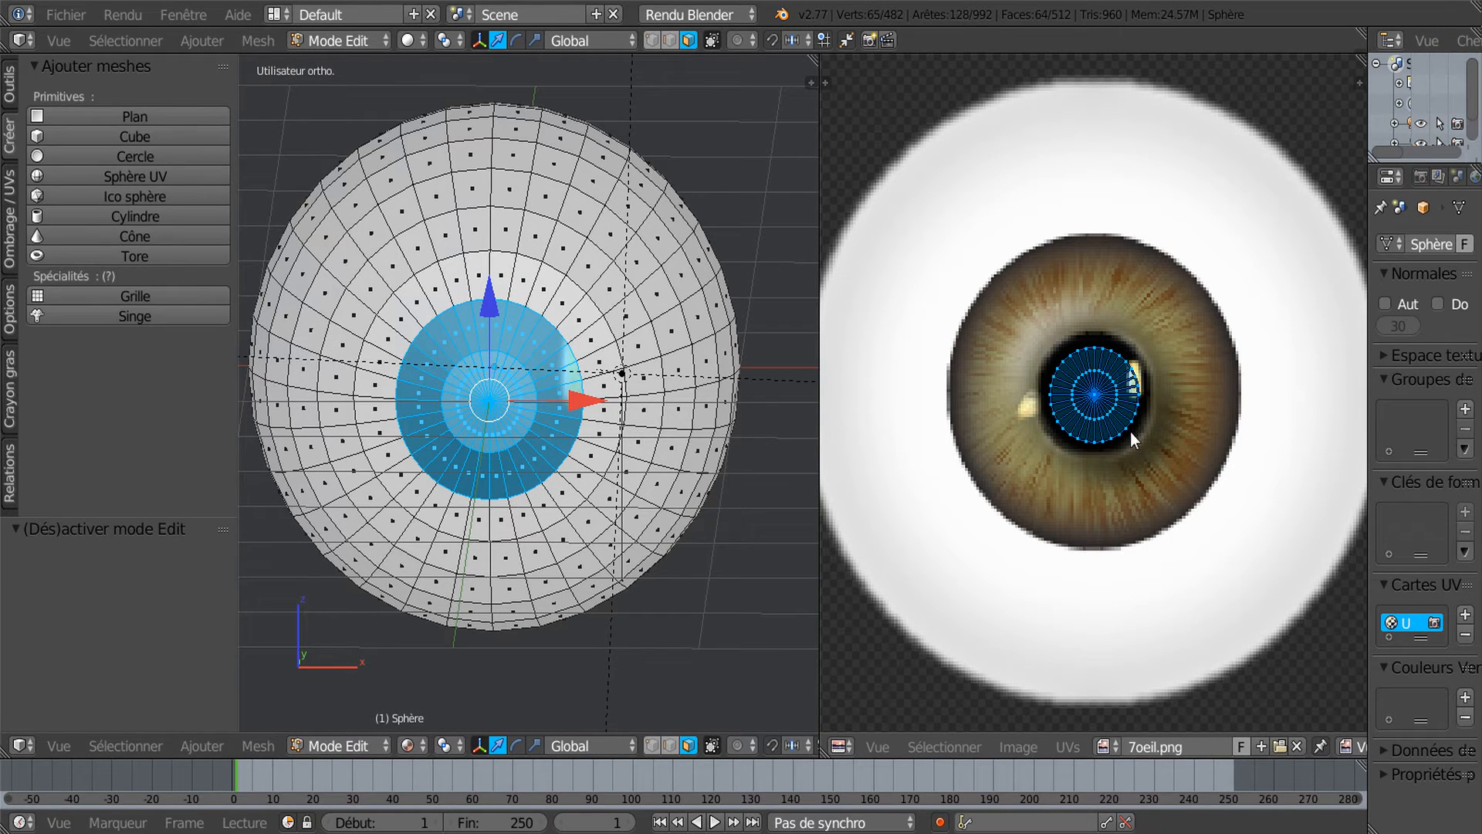
Scale the selected faces' UVs up by about 3.306 to cover the whole iris in the image, and check the result in object mode
key(s)
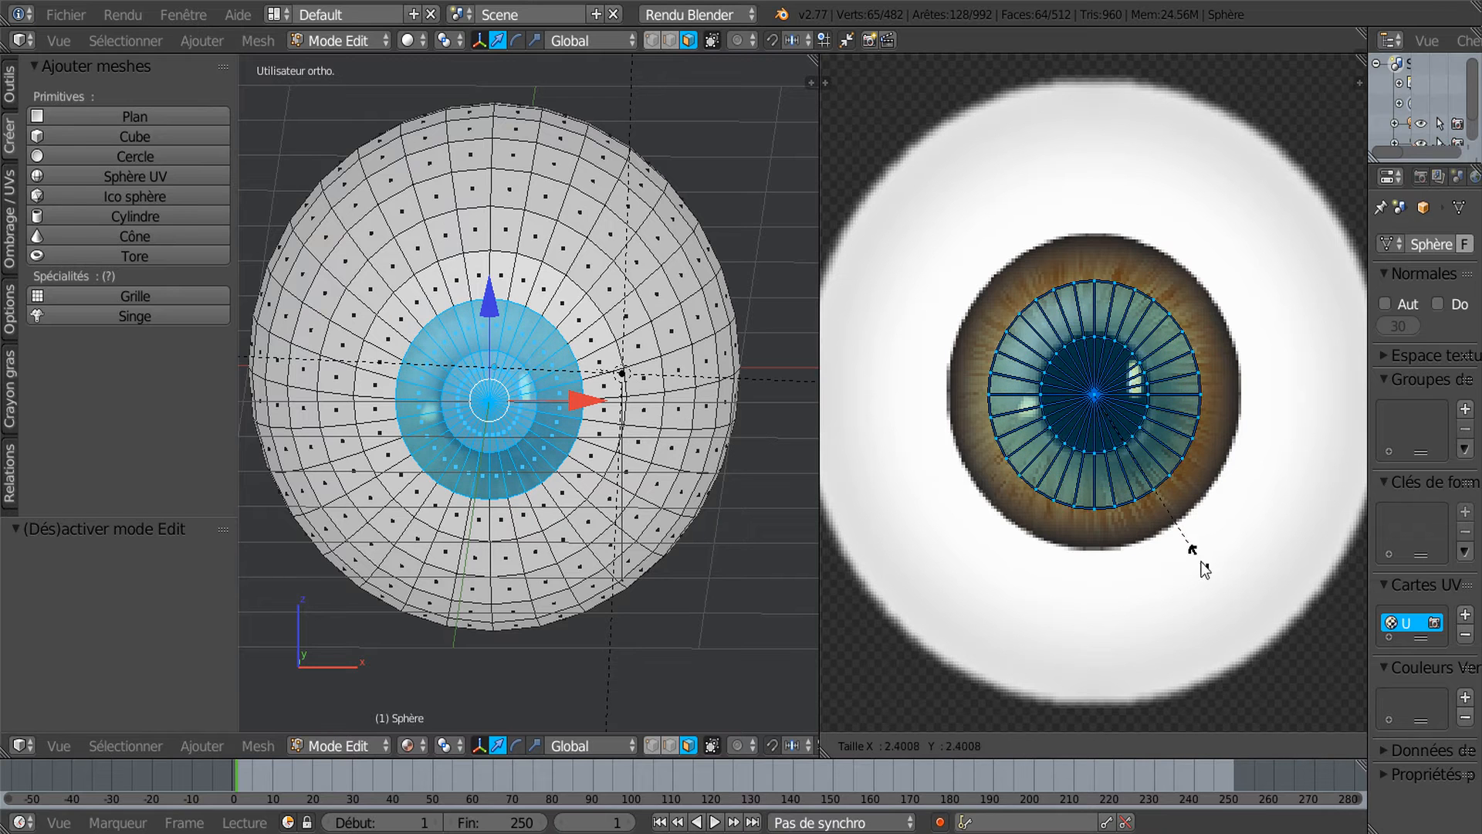
click(1258, 601)
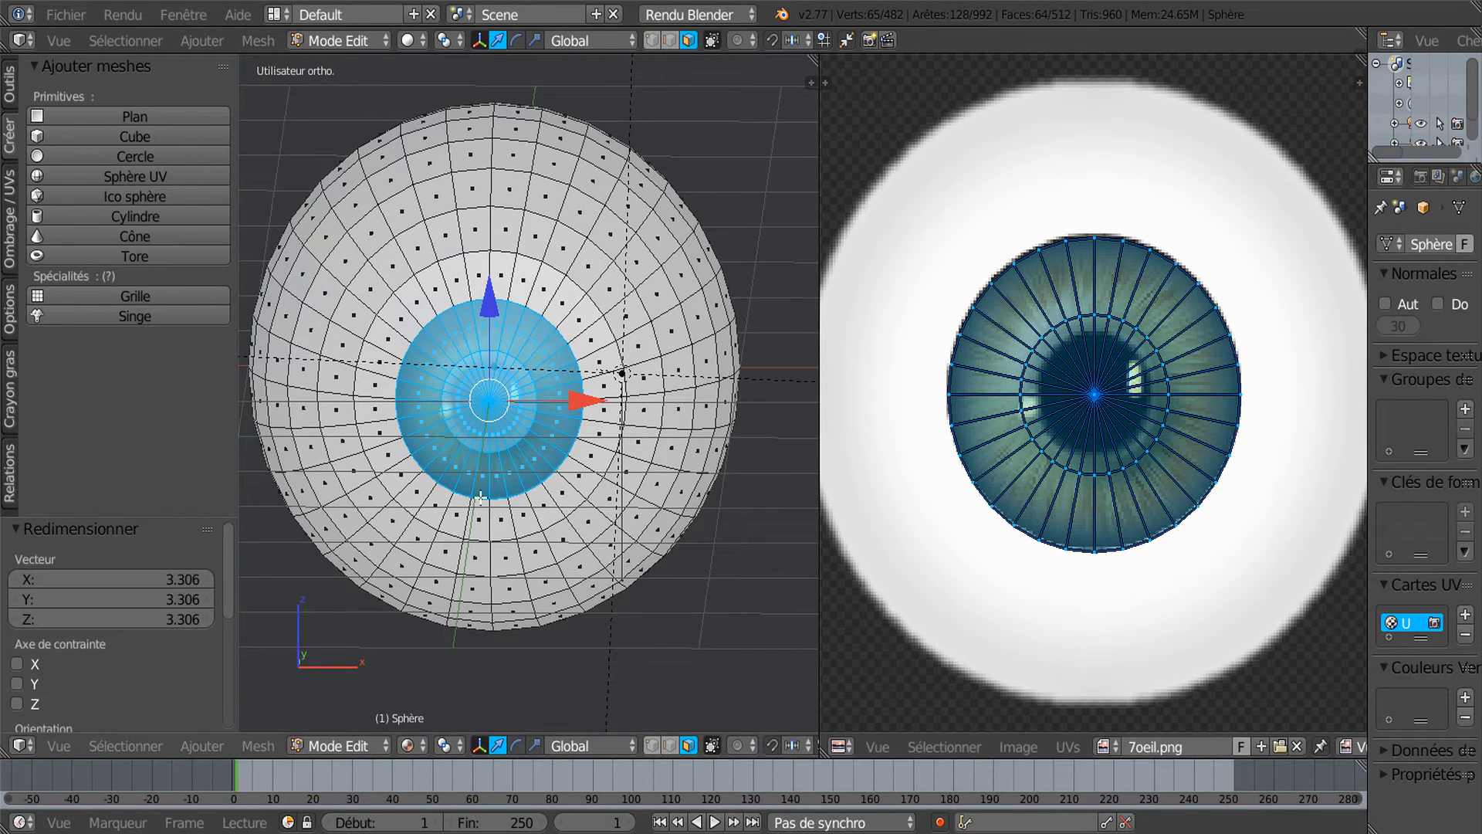
key(Tab)
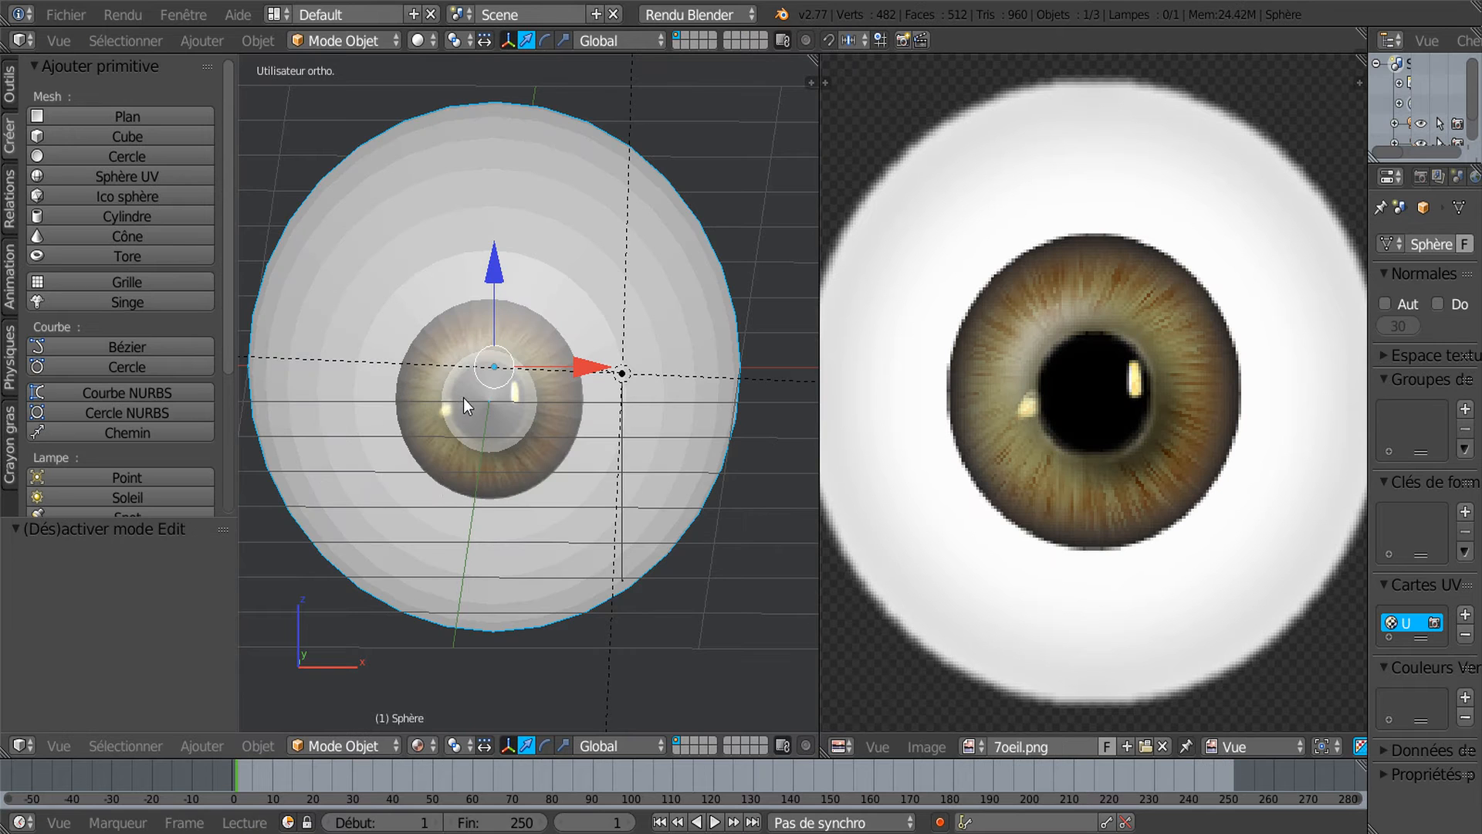
scroll(464, 399, up, 2)
key(Tab)
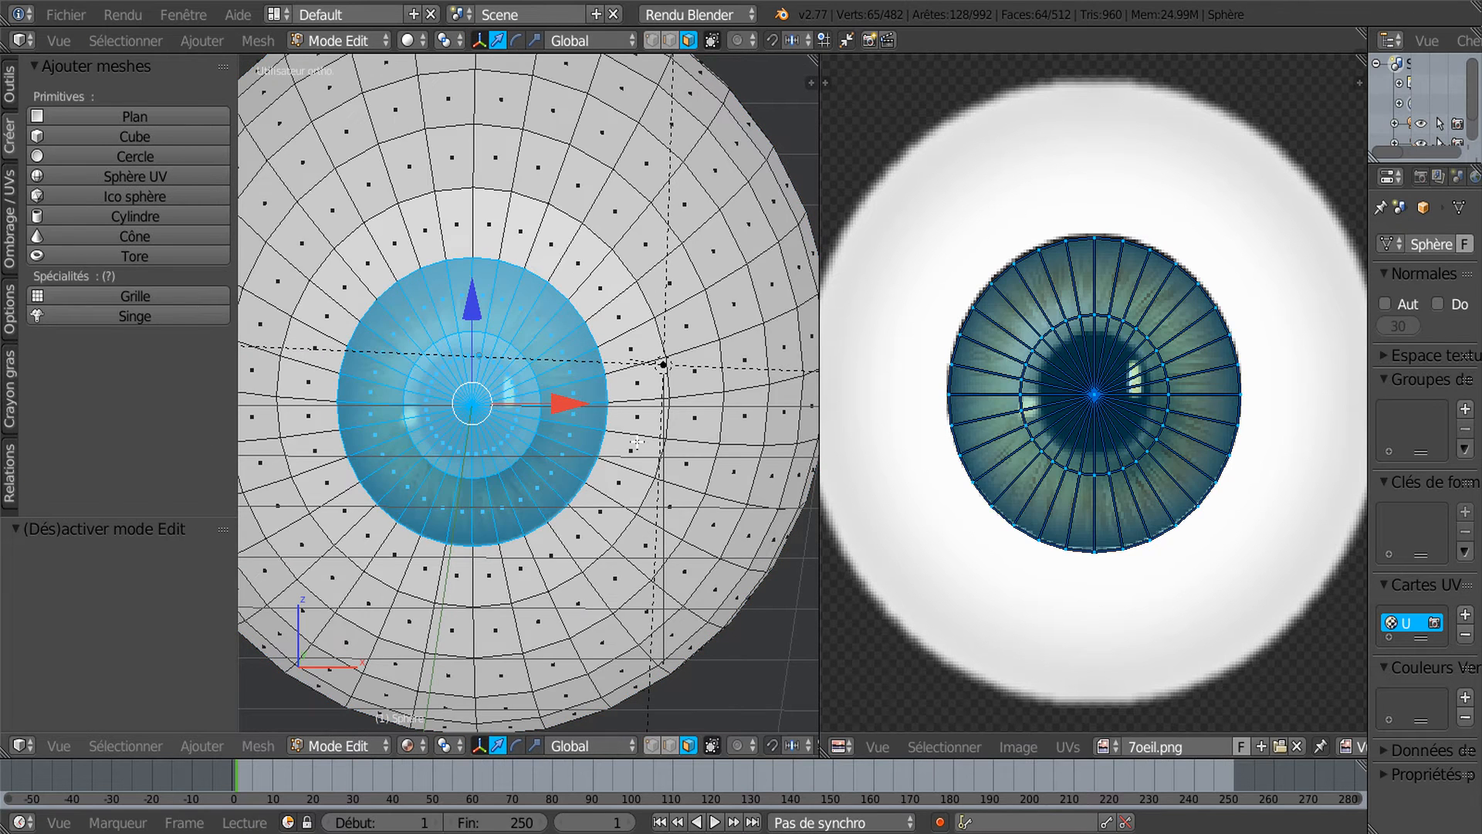
scroll(464, 399, down, 1)
scroll(1165, 469, down, 1)
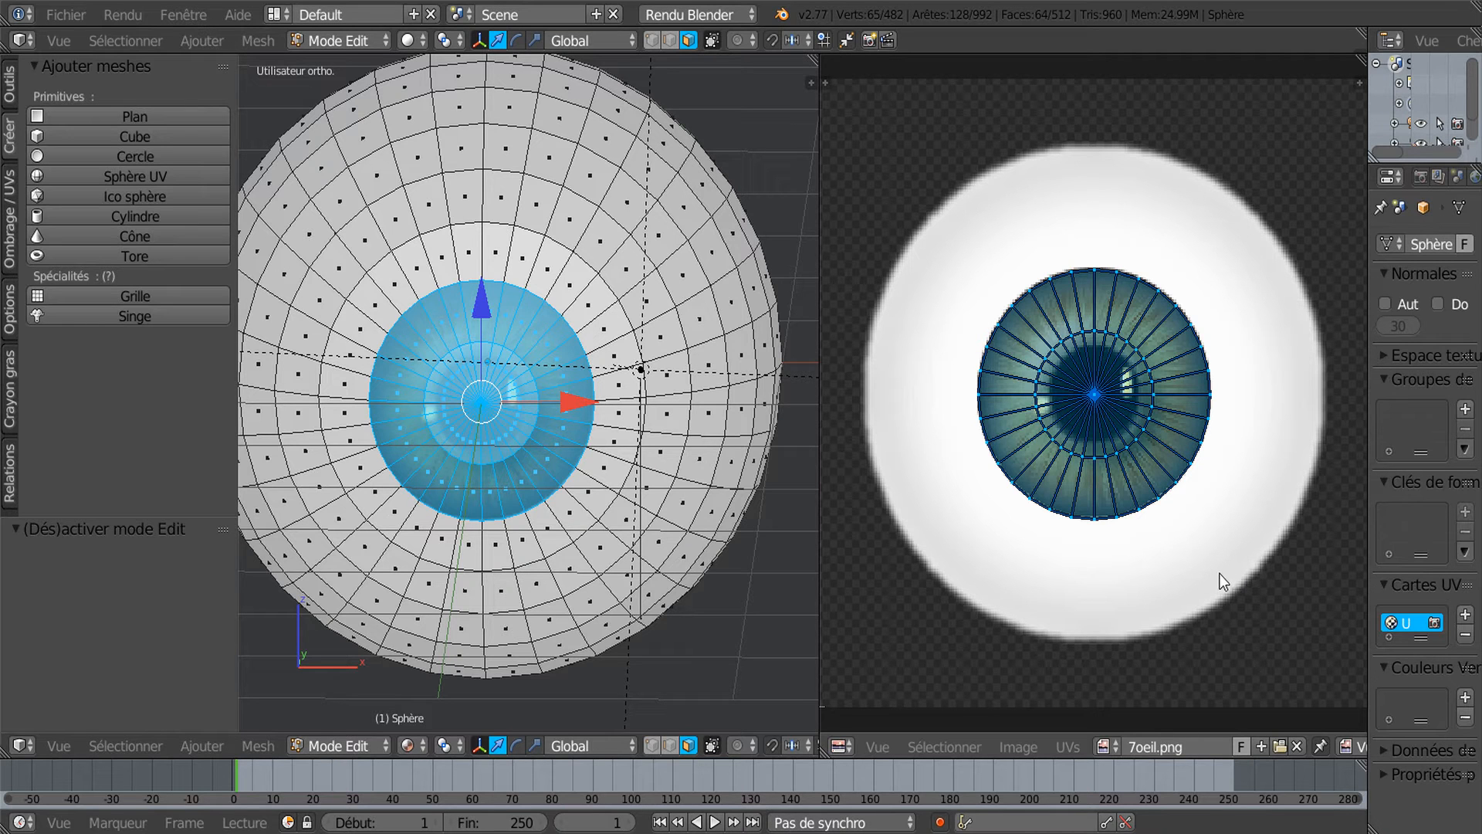
Nudge the iris UVs about 0.002 in X and Y to centre them on the iris image, and inspect the sphere in object mode
key(g)
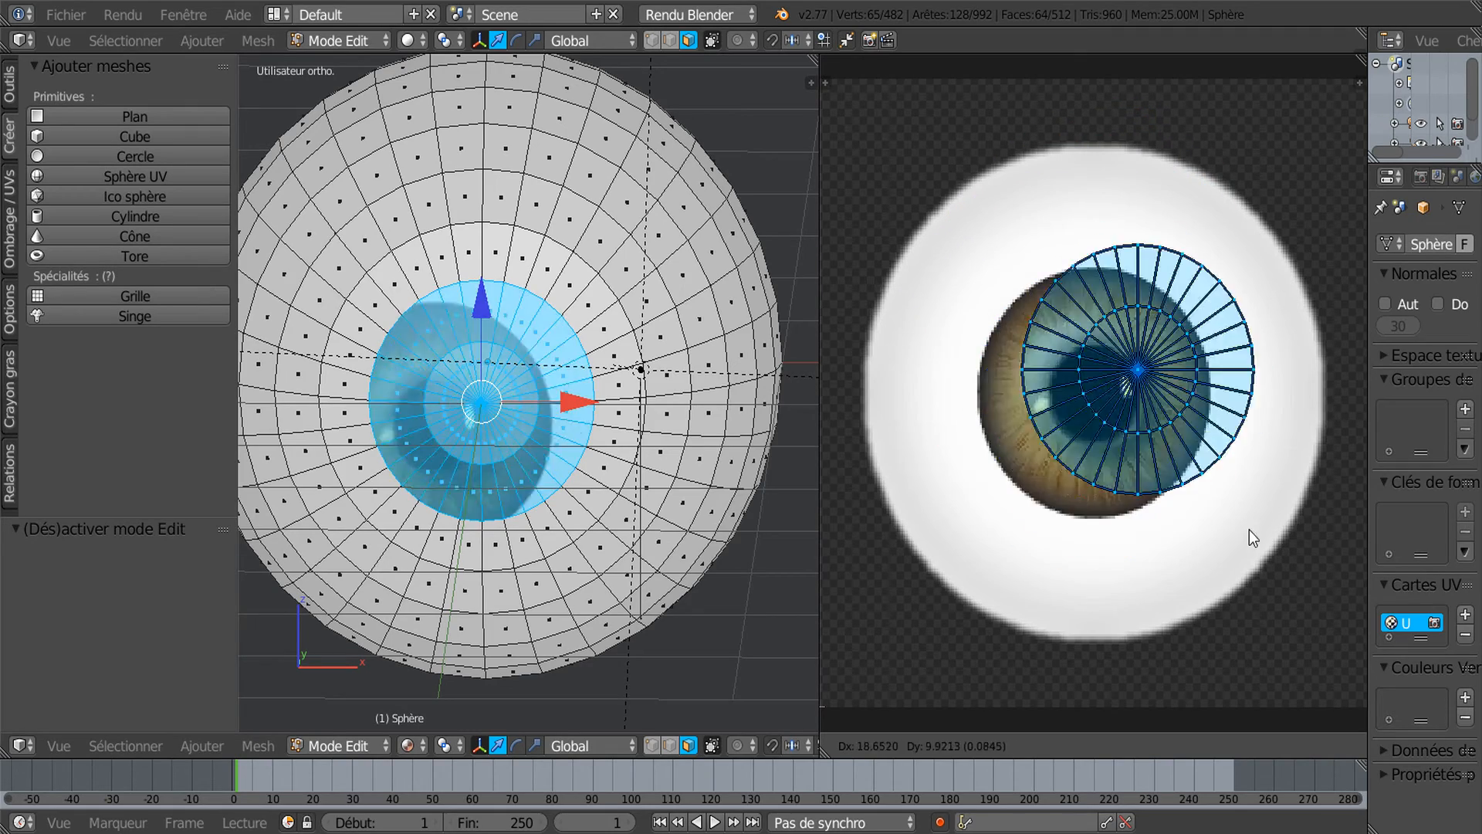
click(1220, 573)
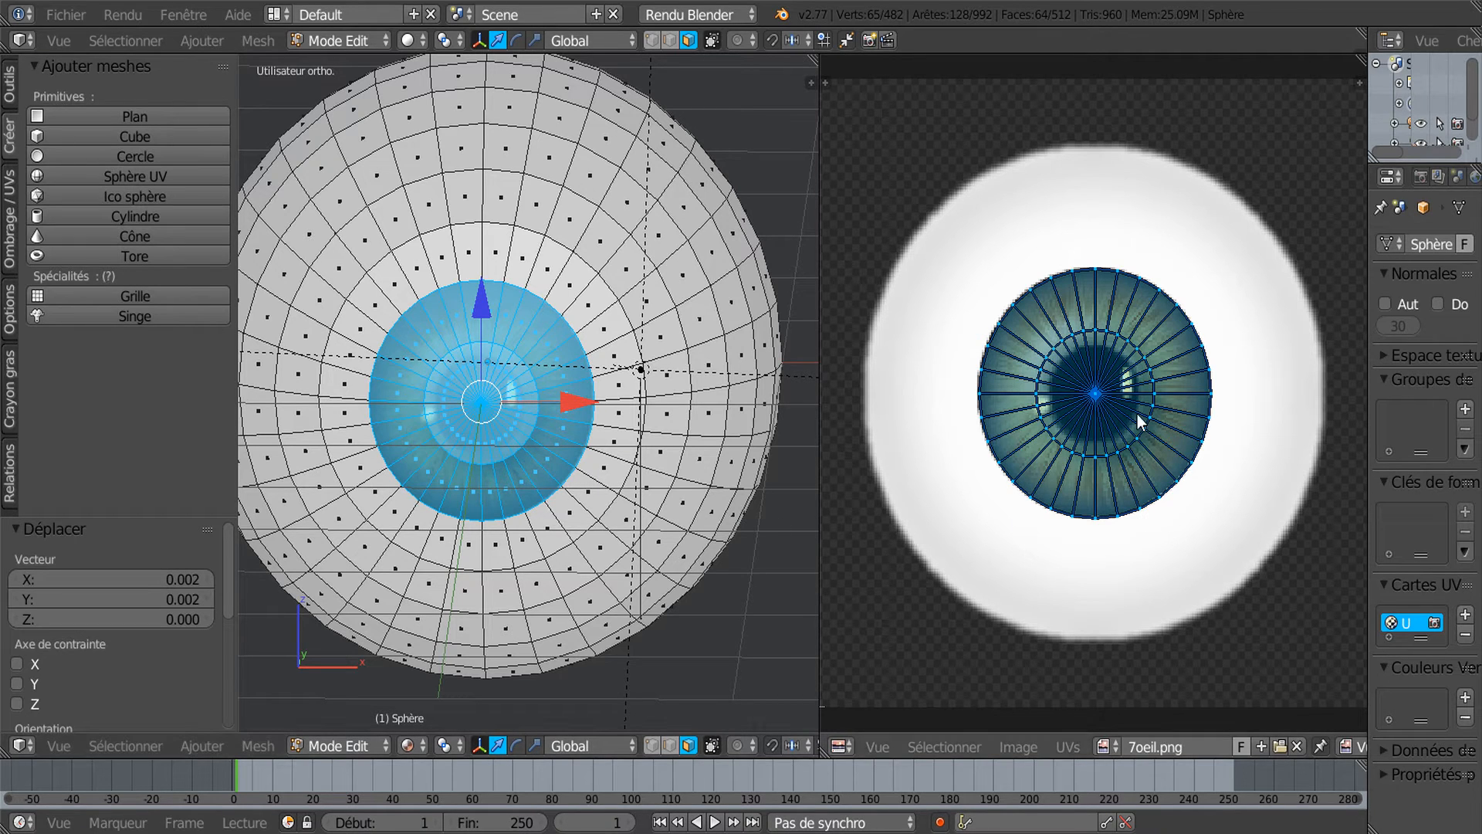
key(Tab)
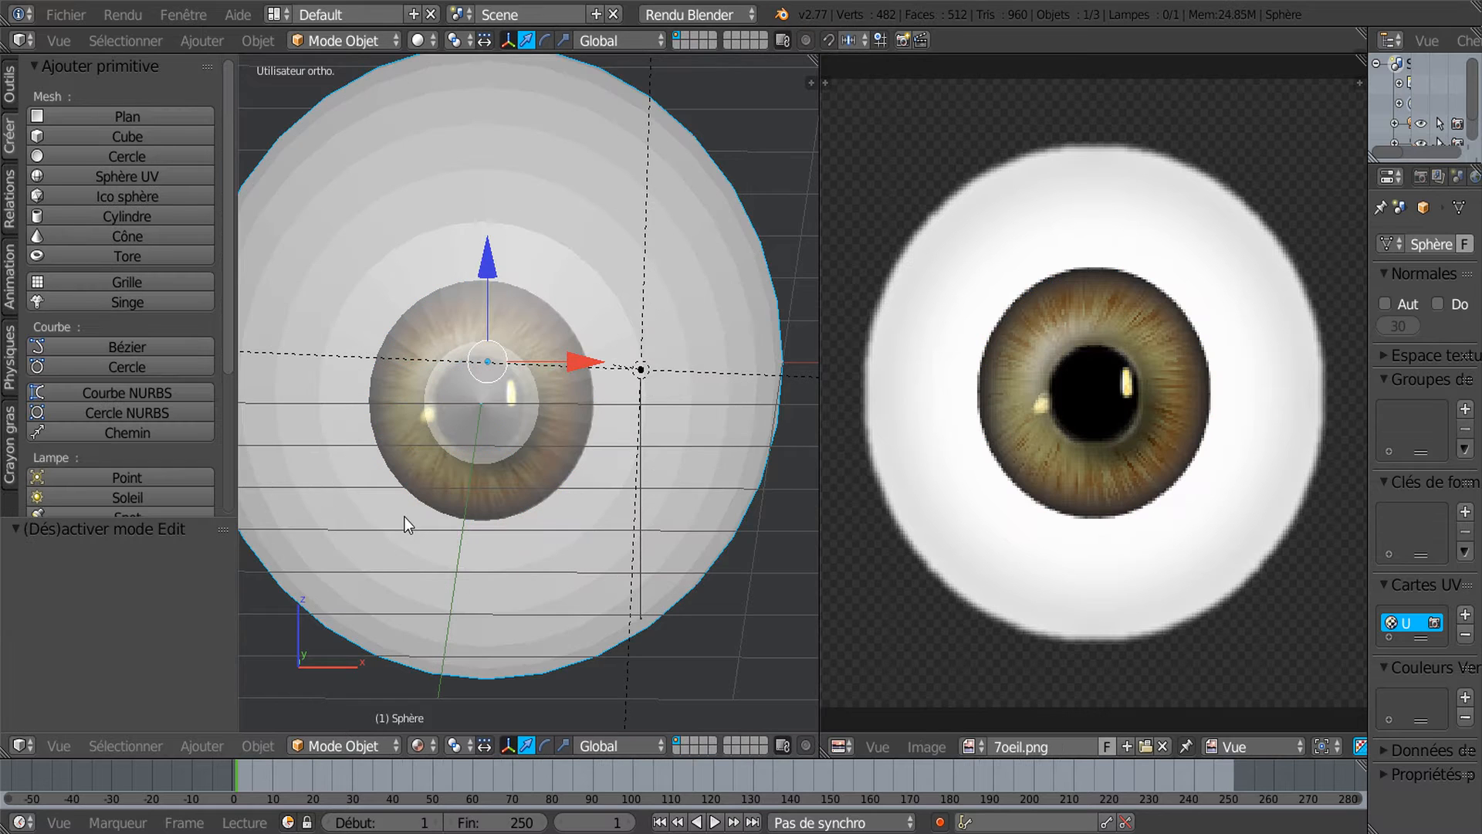
scroll(401, 517, up, 2)
scroll(544, 375, down, 2)
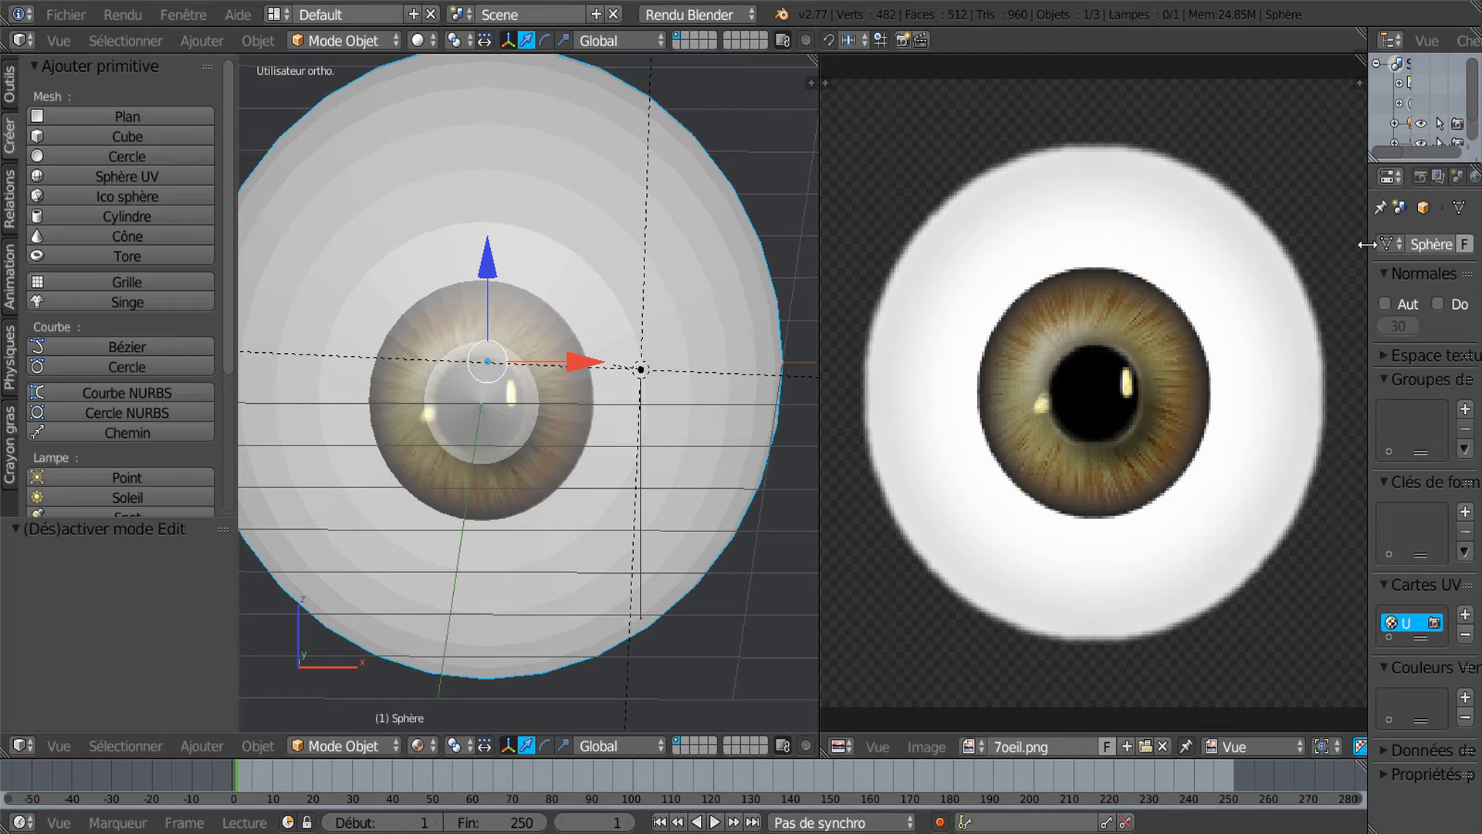
Widen the properties editor and set the sphere material's specular intensity to 0
drag(1367, 233, 1187, 252)
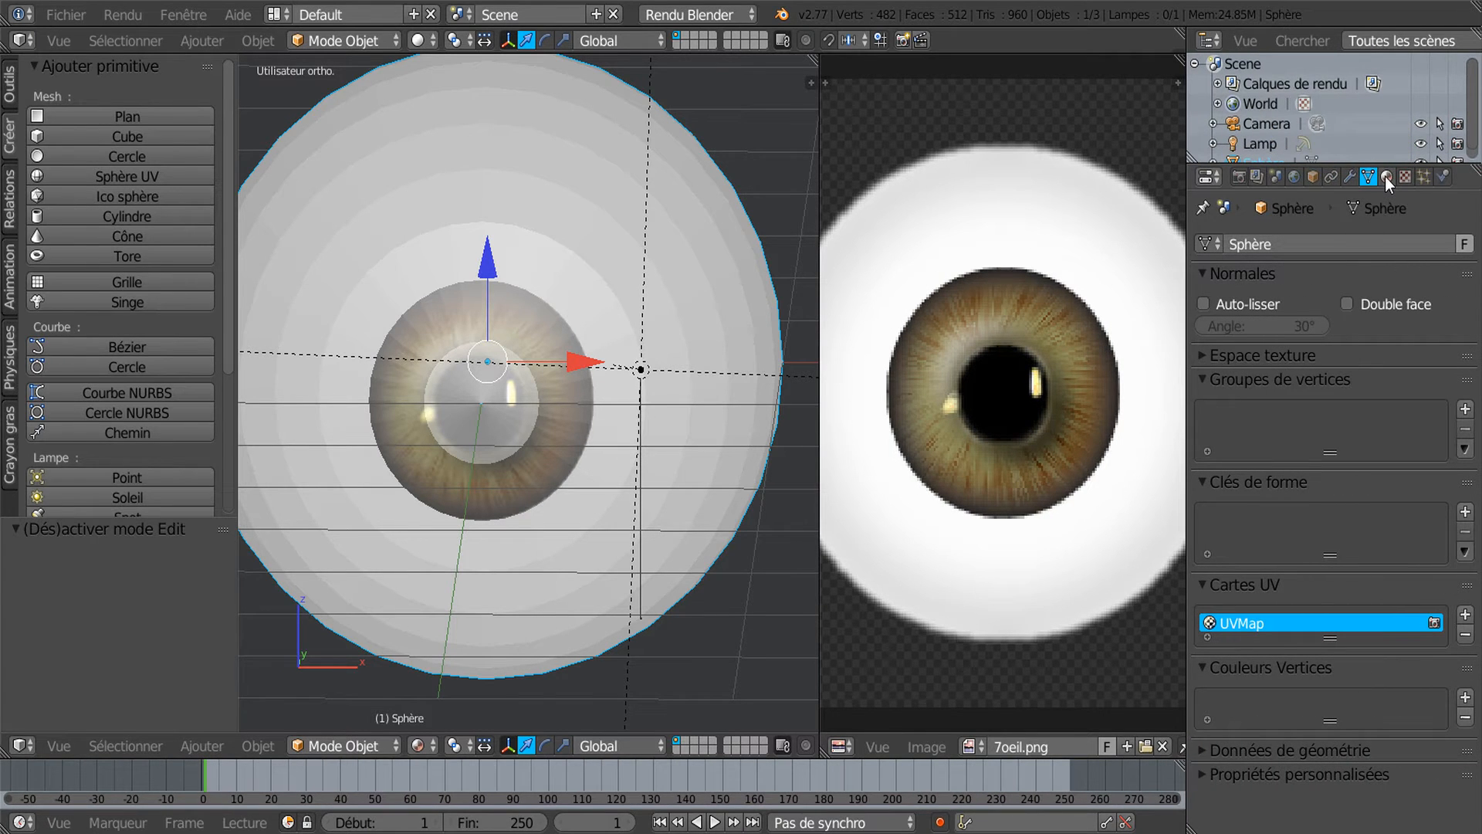
click(1387, 177)
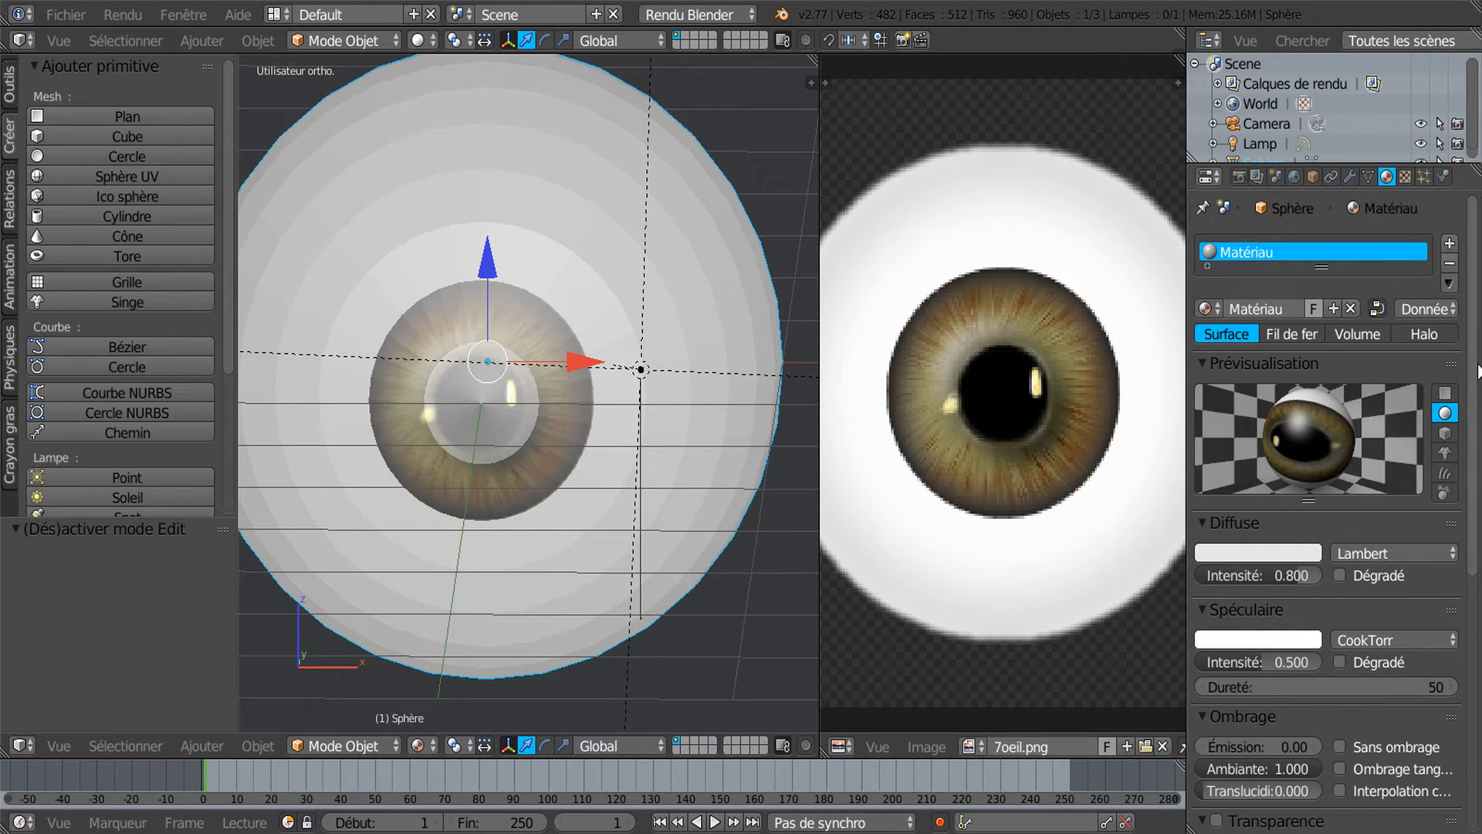
scroll(1478, 372, down, 2)
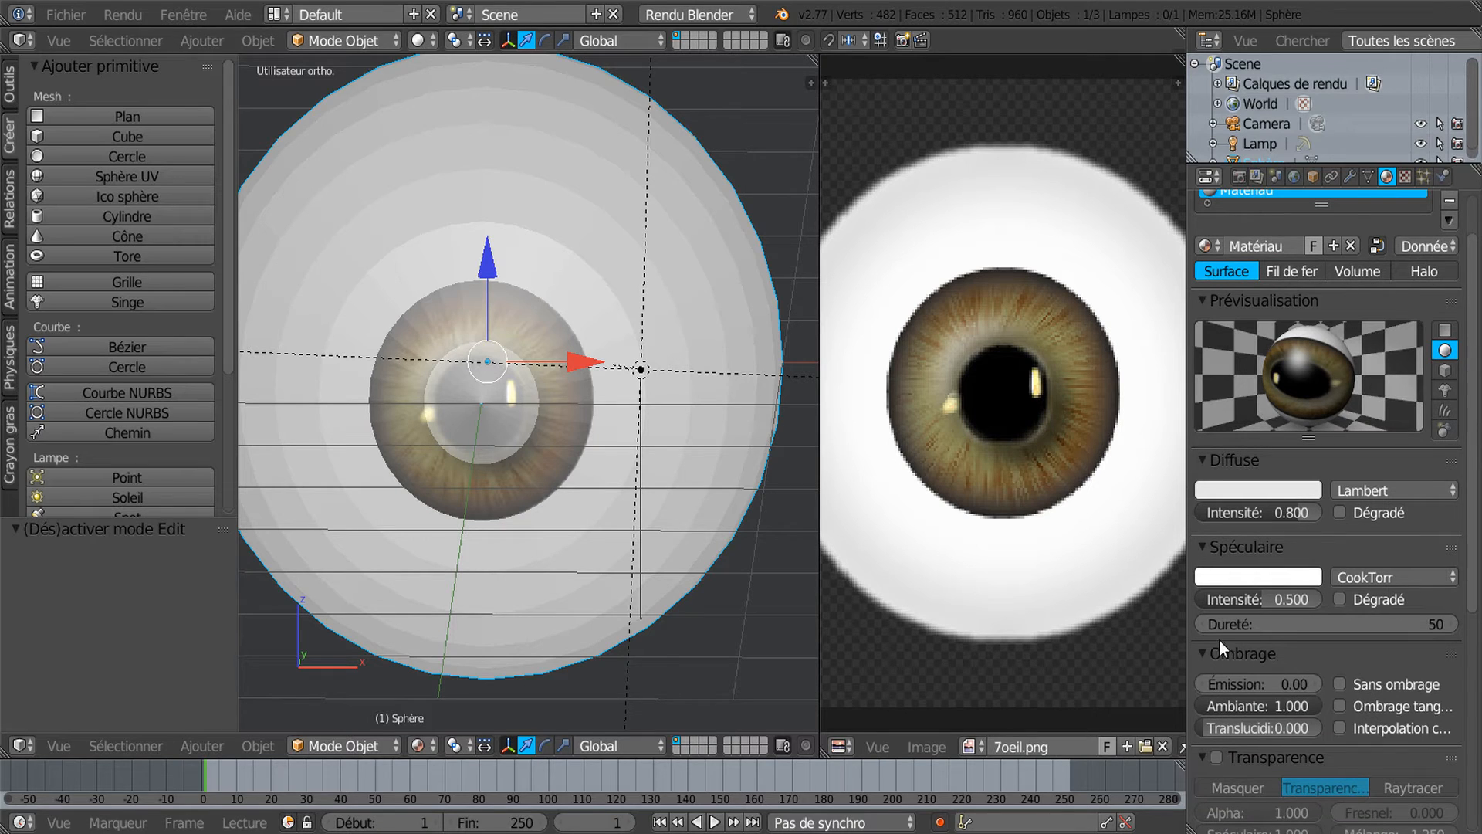
drag(1264, 593, 1195, 598)
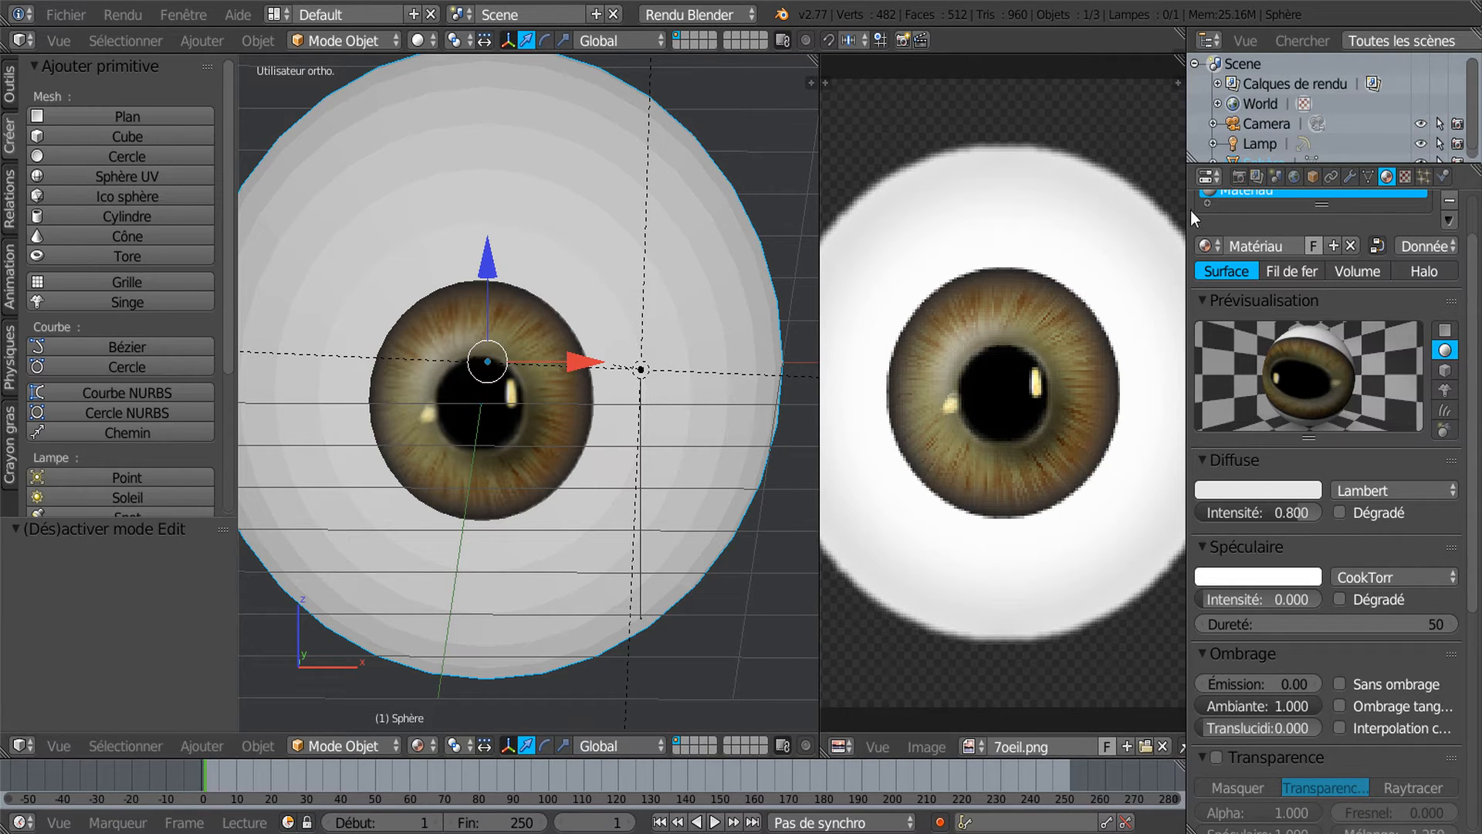
Narrow the properties editor, widen the 3D view and frame the whole eyeball from the front
drag(1189, 224, 1394, 227)
drag(820, 199, 886, 215)
scroll(846, 308, down, 3)
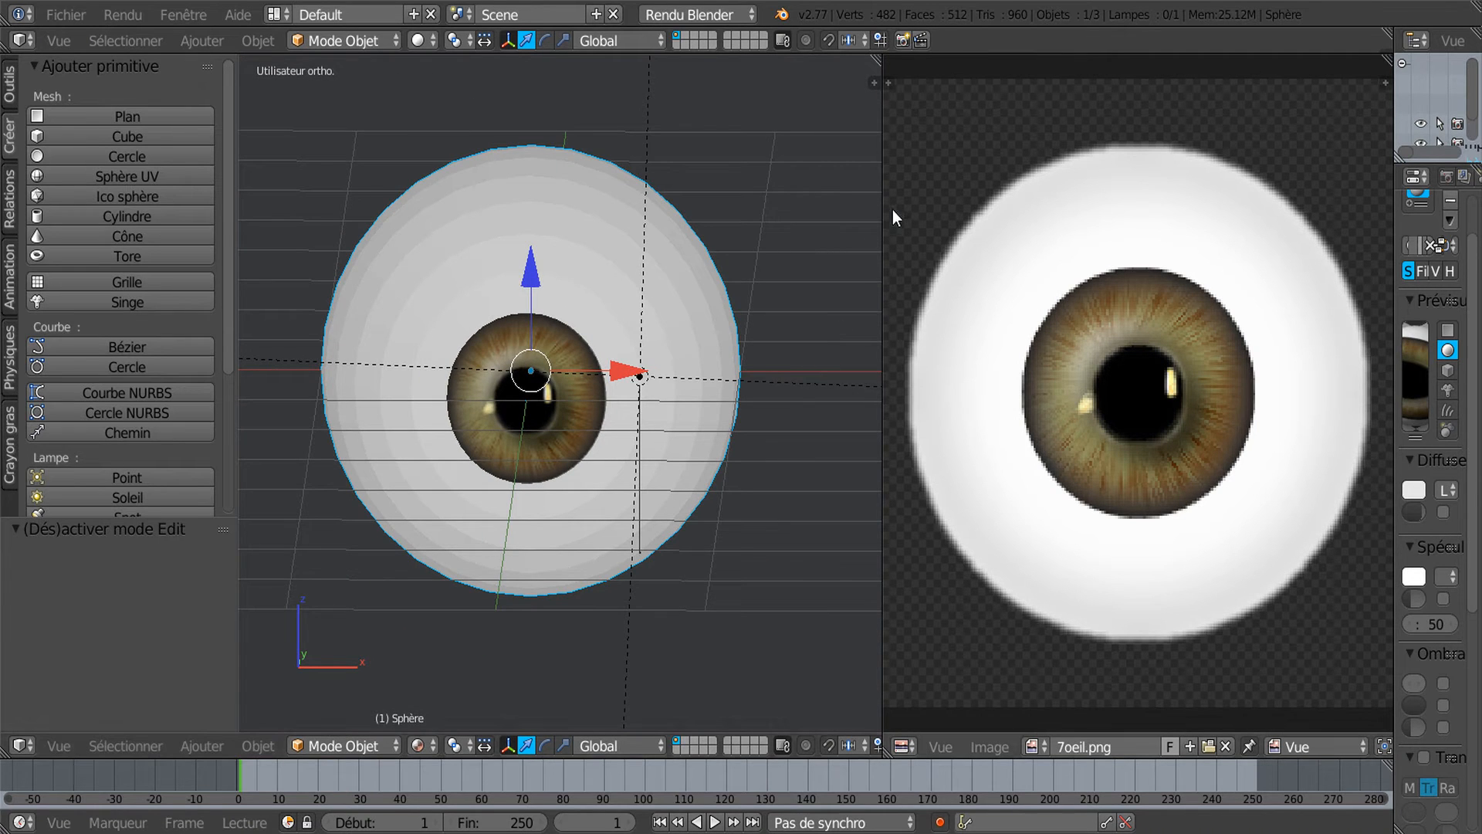
drag(887, 172, 929, 172)
middle_drag(655, 569, 773, 618)
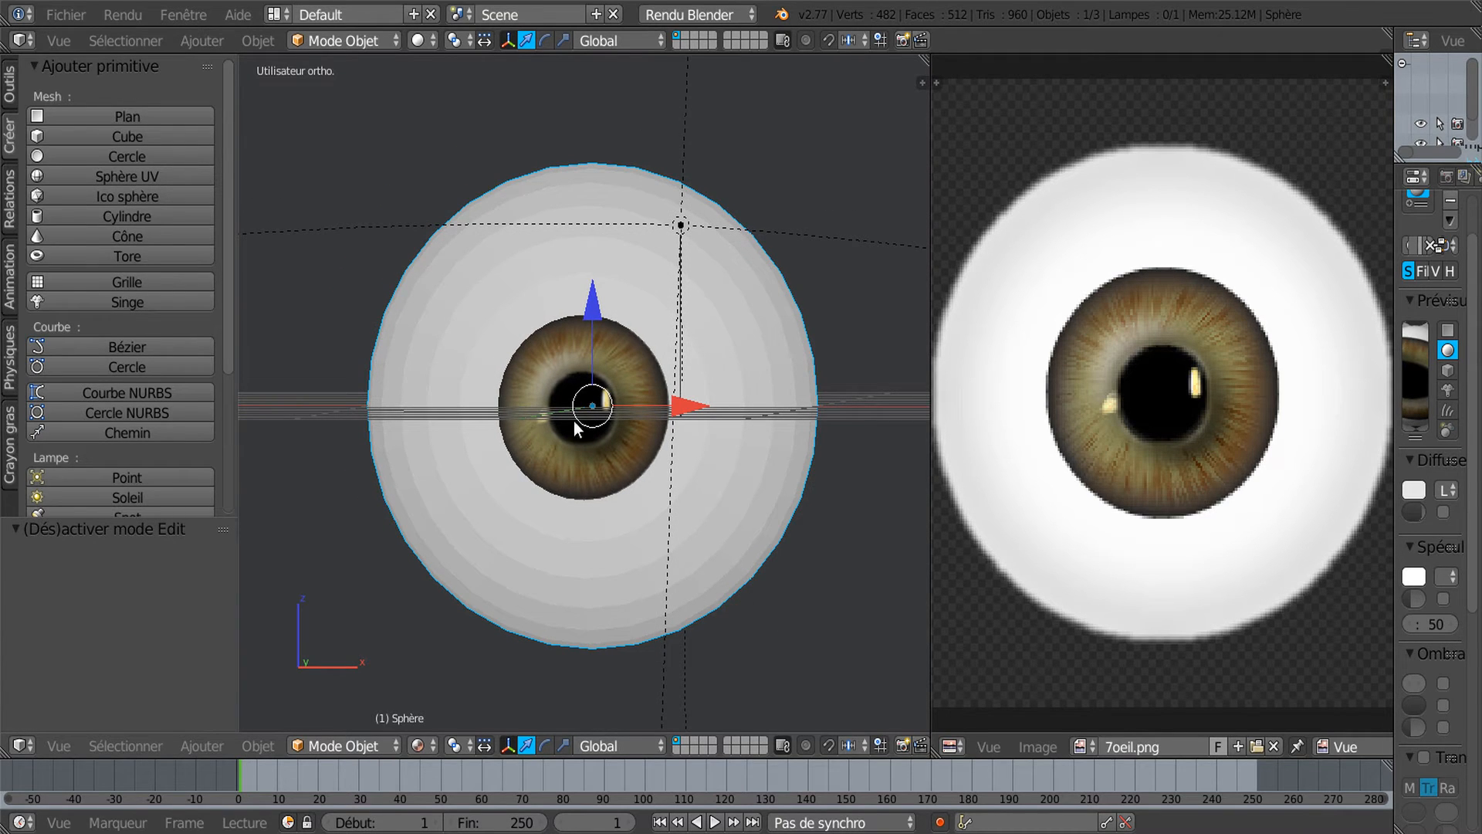
Apply smooth shading to the sphere
click(10, 85)
click(84, 349)
scroll(643, 520, up, 1)
scroll(642, 521, down, 1)
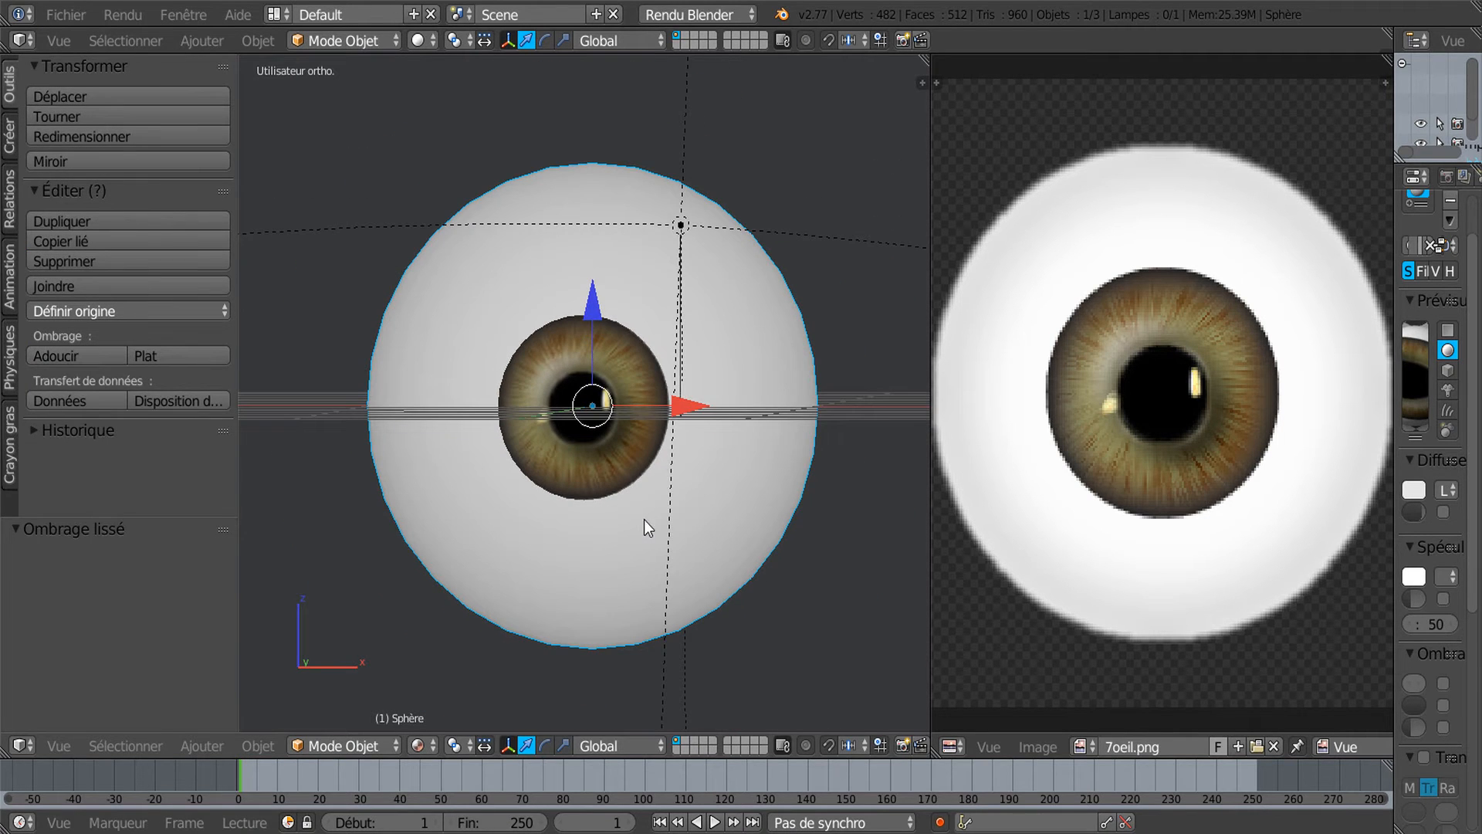
Return the sphere to edit mode and invert the face selection so everything except the iris faces is selected
middle_drag(898, 226, 692, 475)
key(Tab)
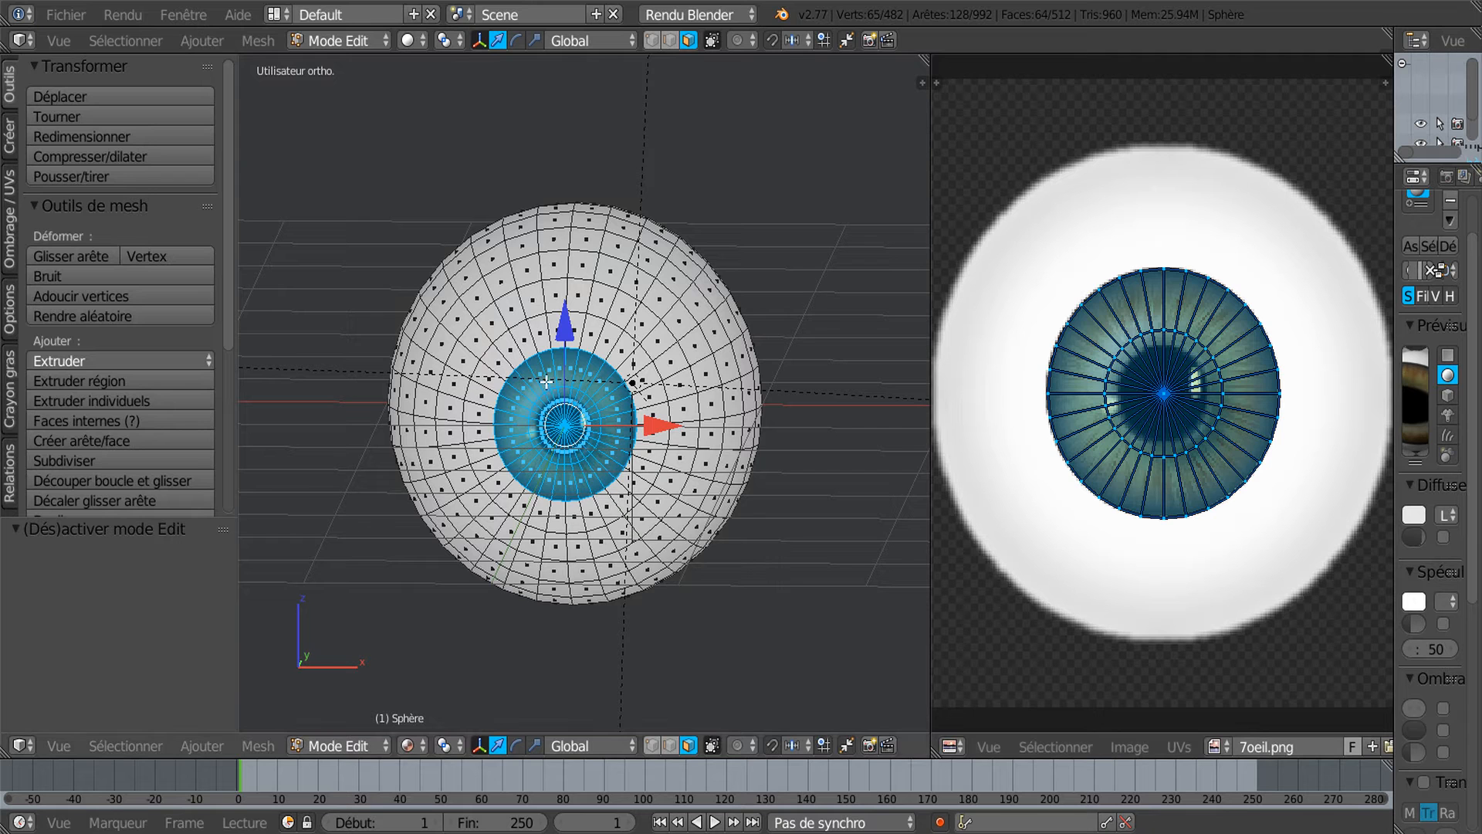
scroll(594, 506, up, 2)
middle_drag(595, 507, 616, 495)
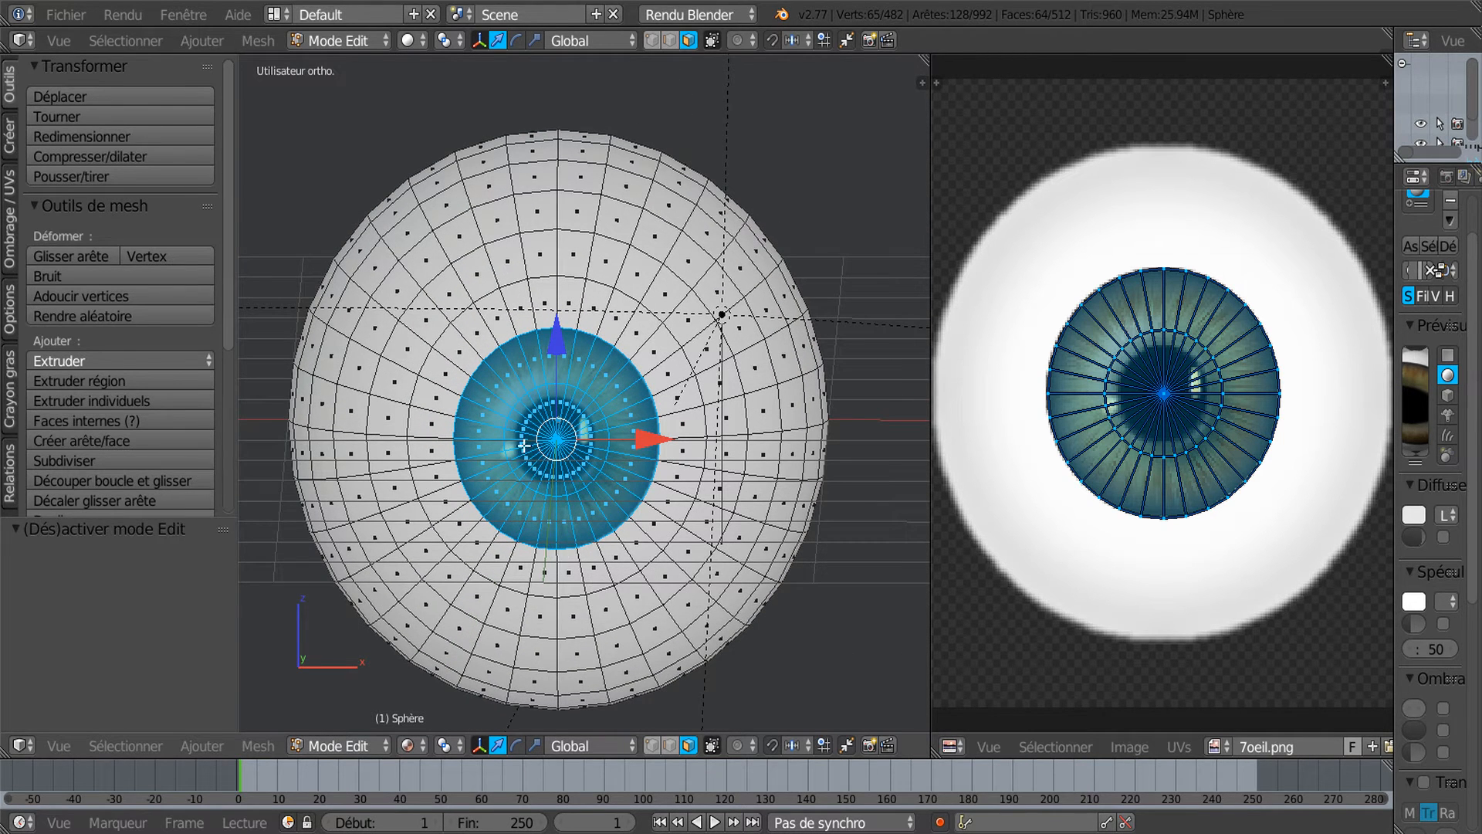
middle_drag(645, 359, 773, 348)
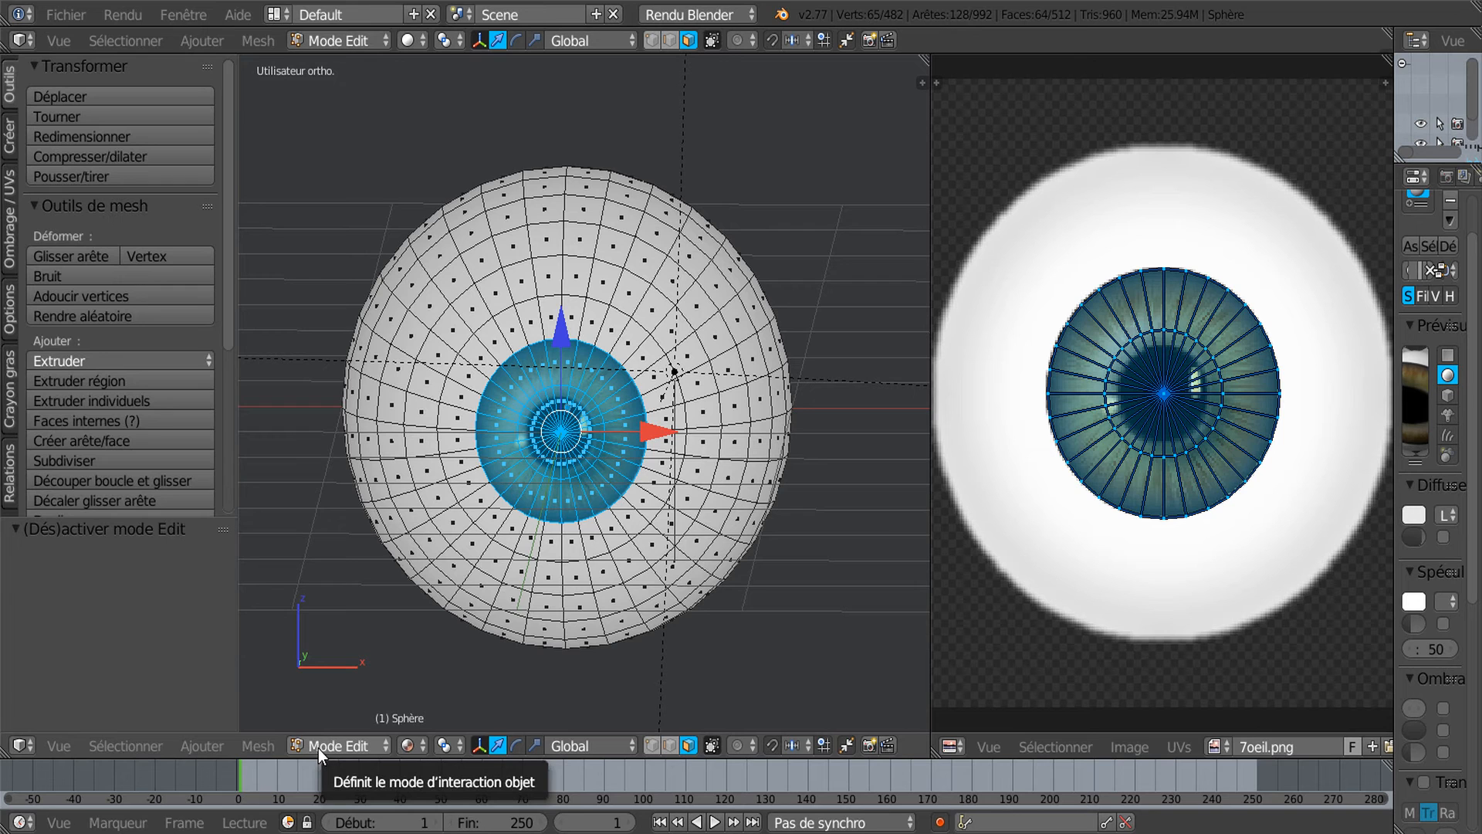
click(189, 746)
mouse_move(152, 744)
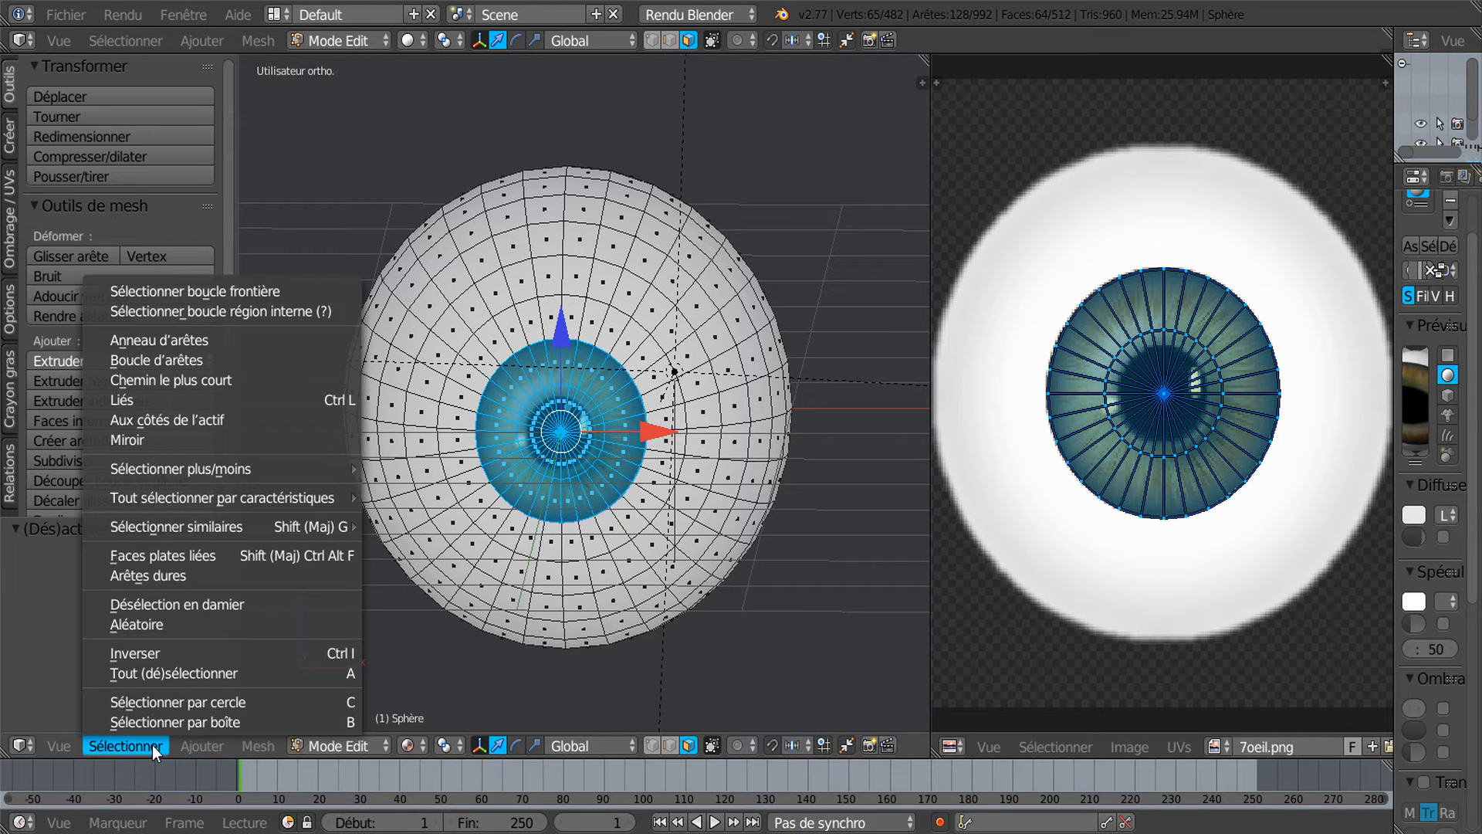
click(146, 654)
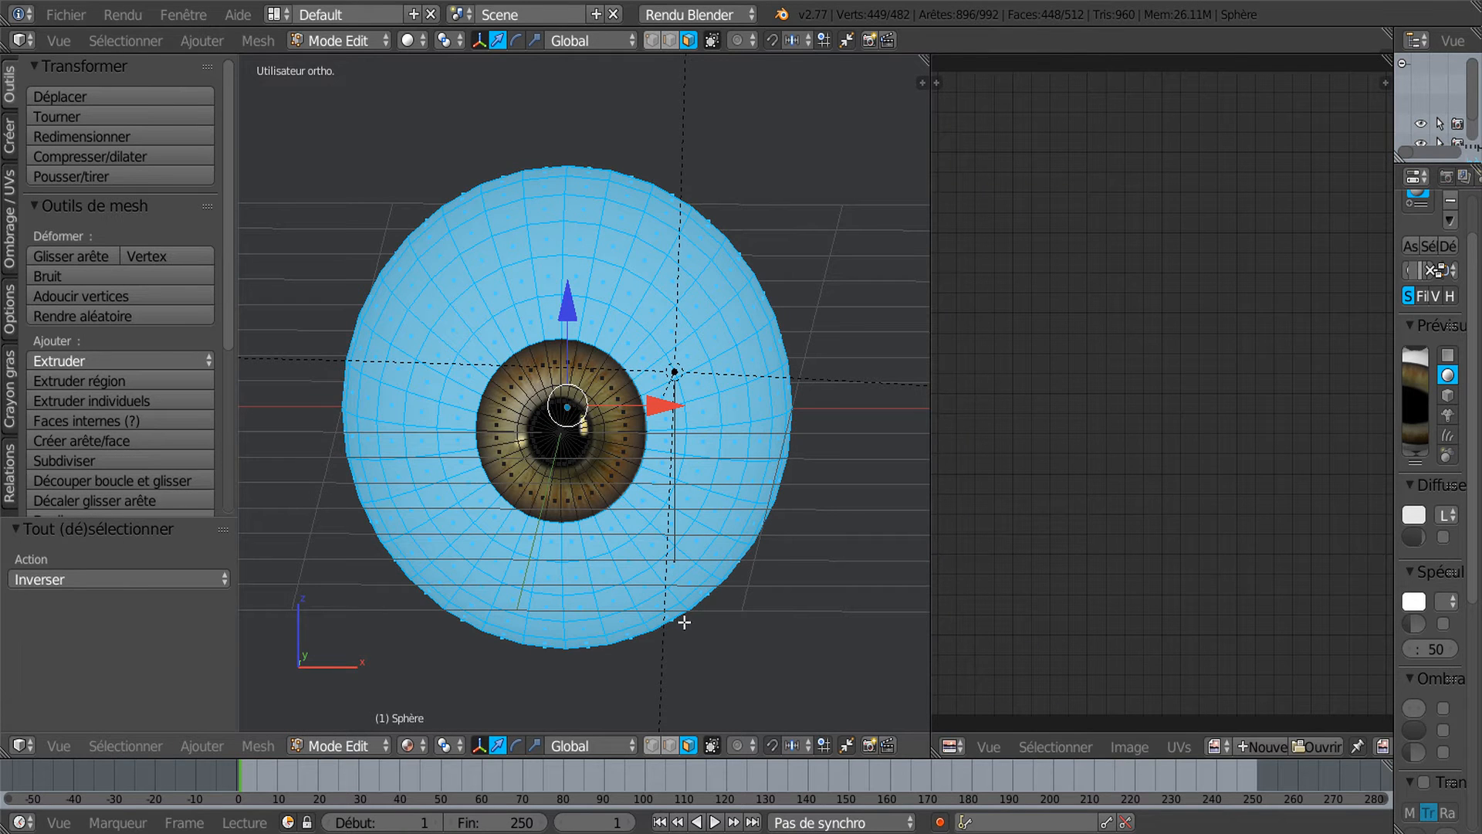
Assign the 7oeil.png image to the selected white-of-eye faces and unwrap them with Project from View
scroll(1163, 386, down, 3)
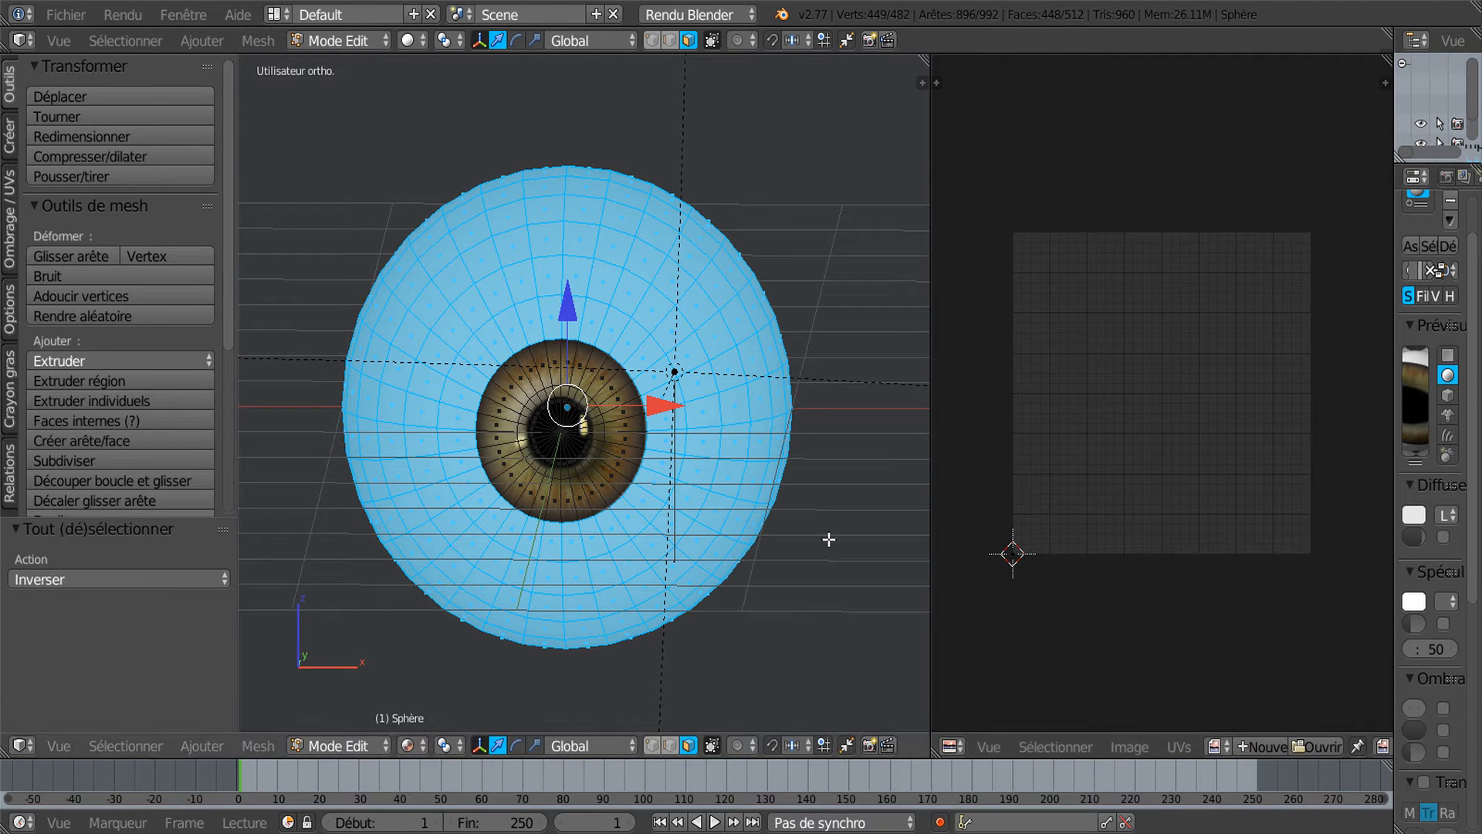
click(1218, 746)
click(1250, 548)
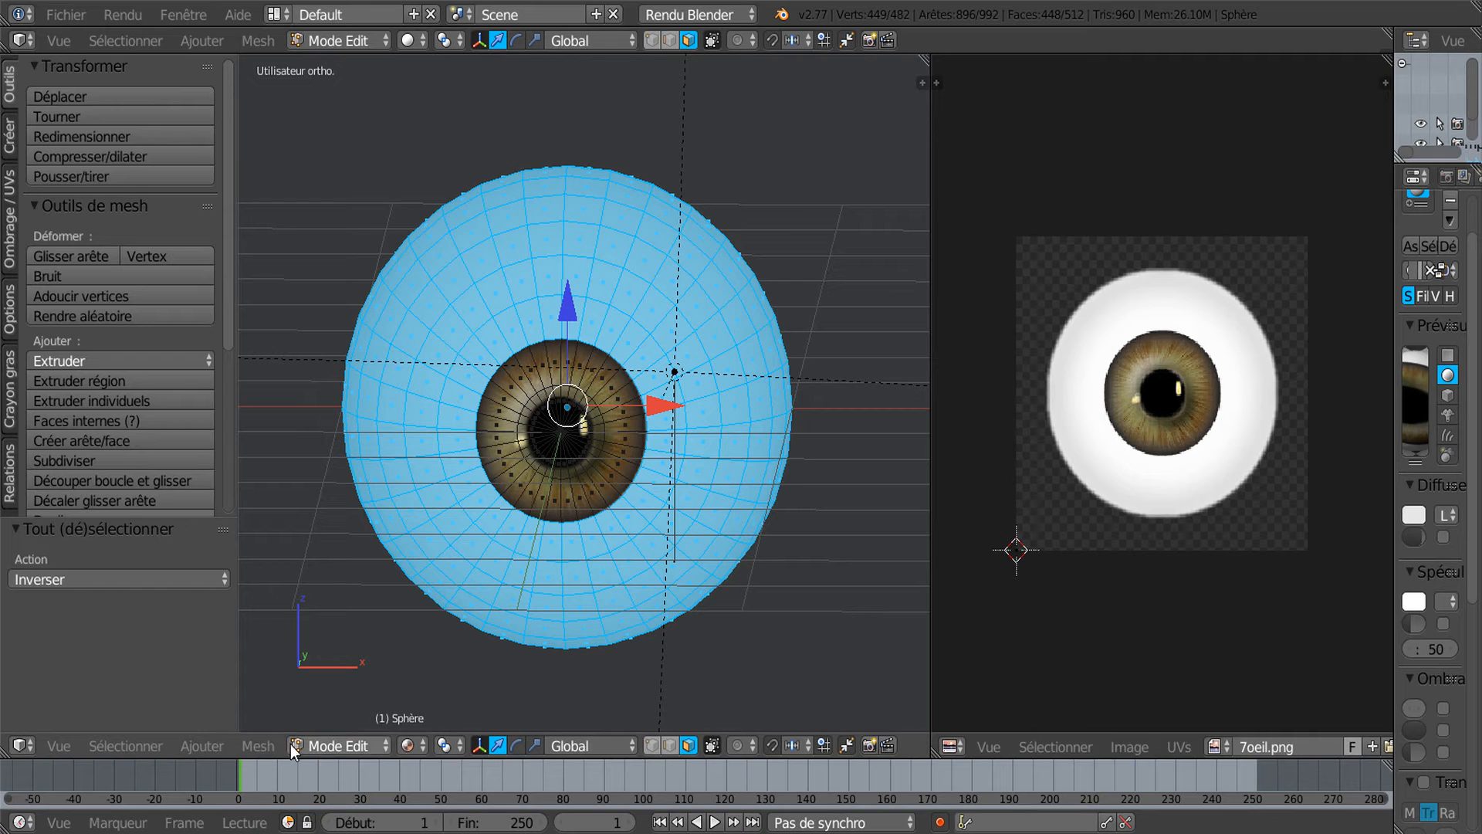
click(257, 744)
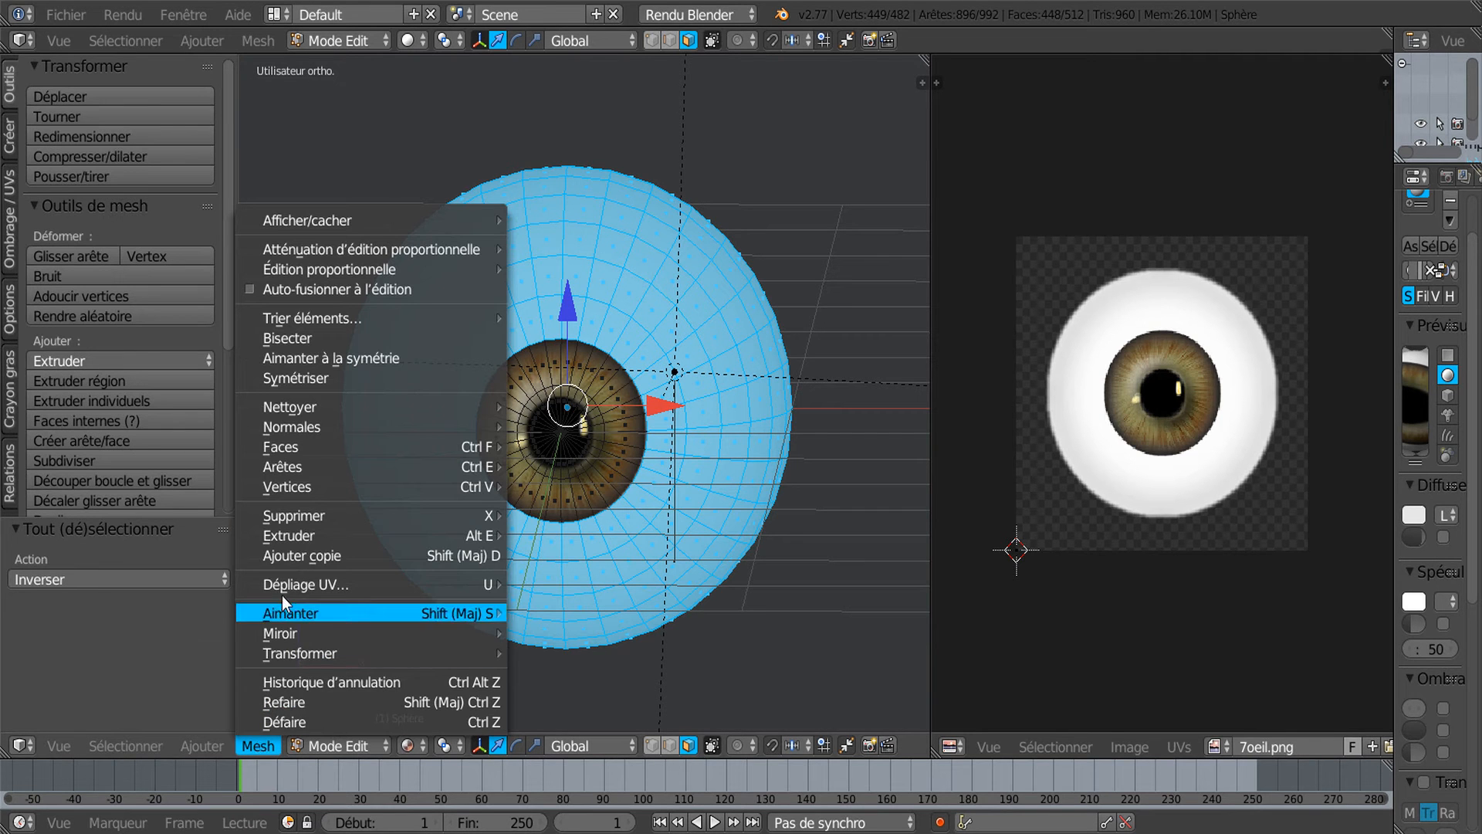
mouse_move(282, 584)
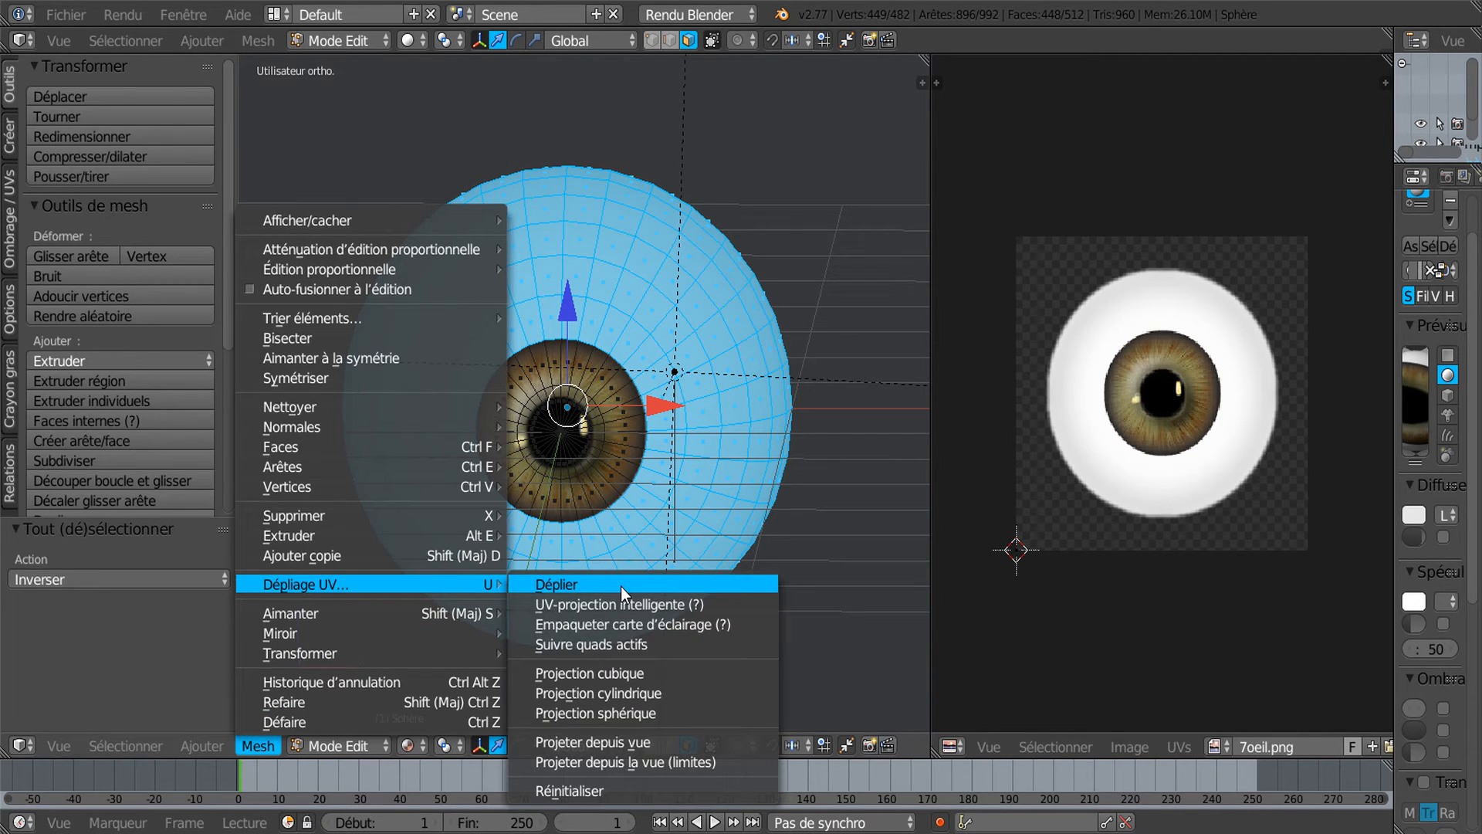
click(626, 744)
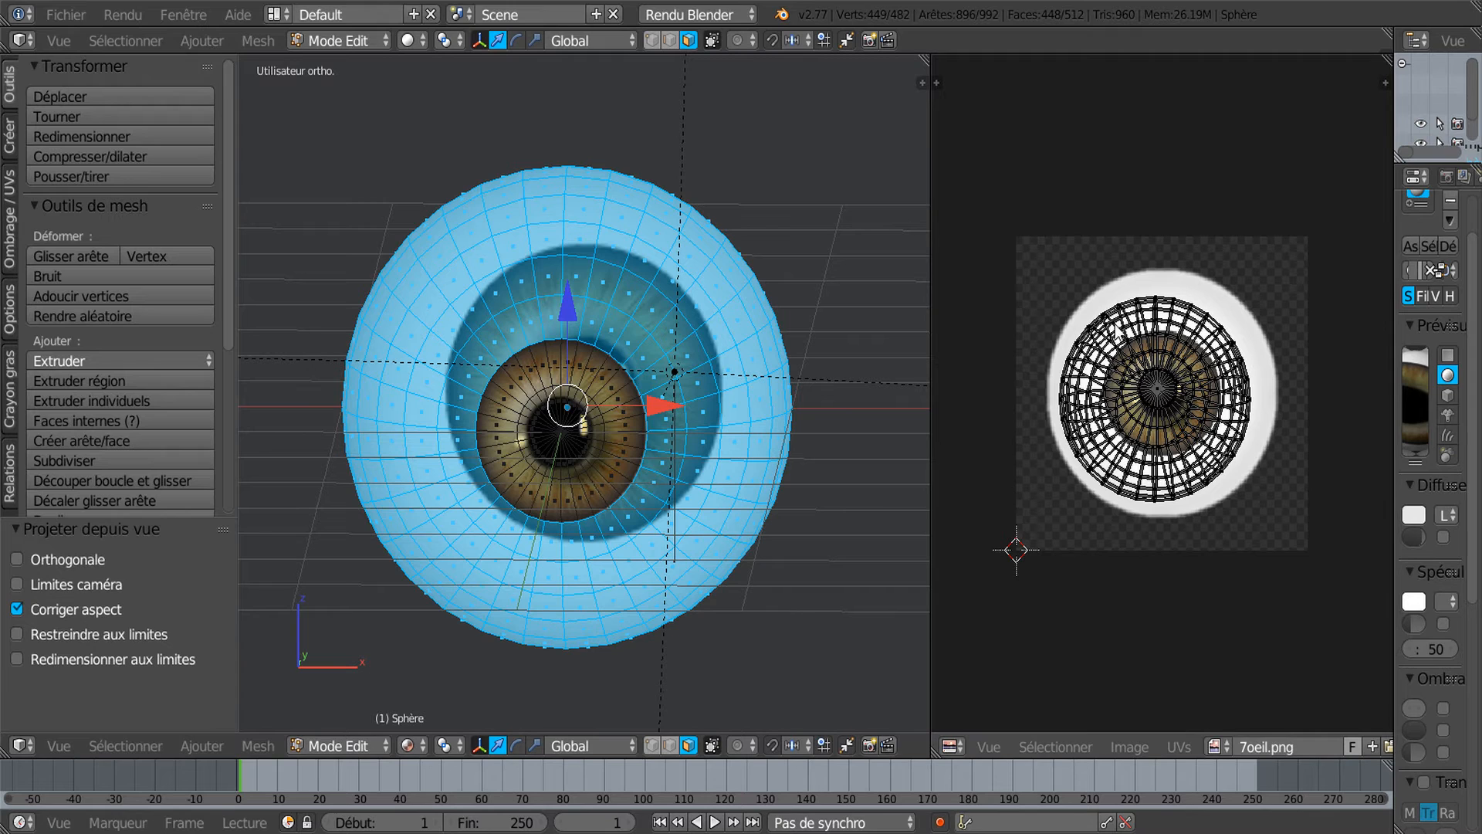
Select all the projected UVs, scale them to about 0.31 and move them onto the white area above the iris
key(a)
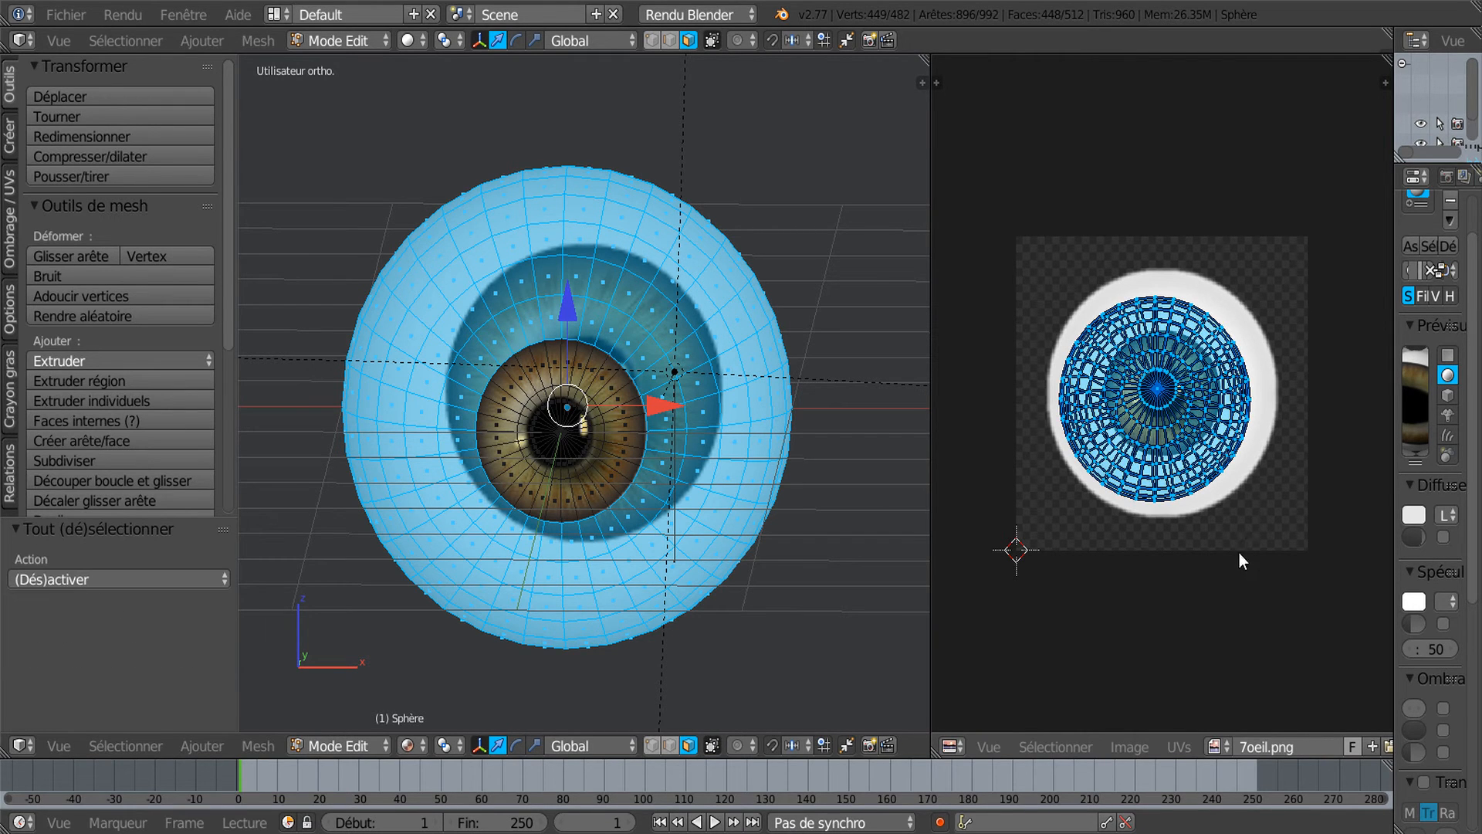
scroll(1239, 552, up, 1)
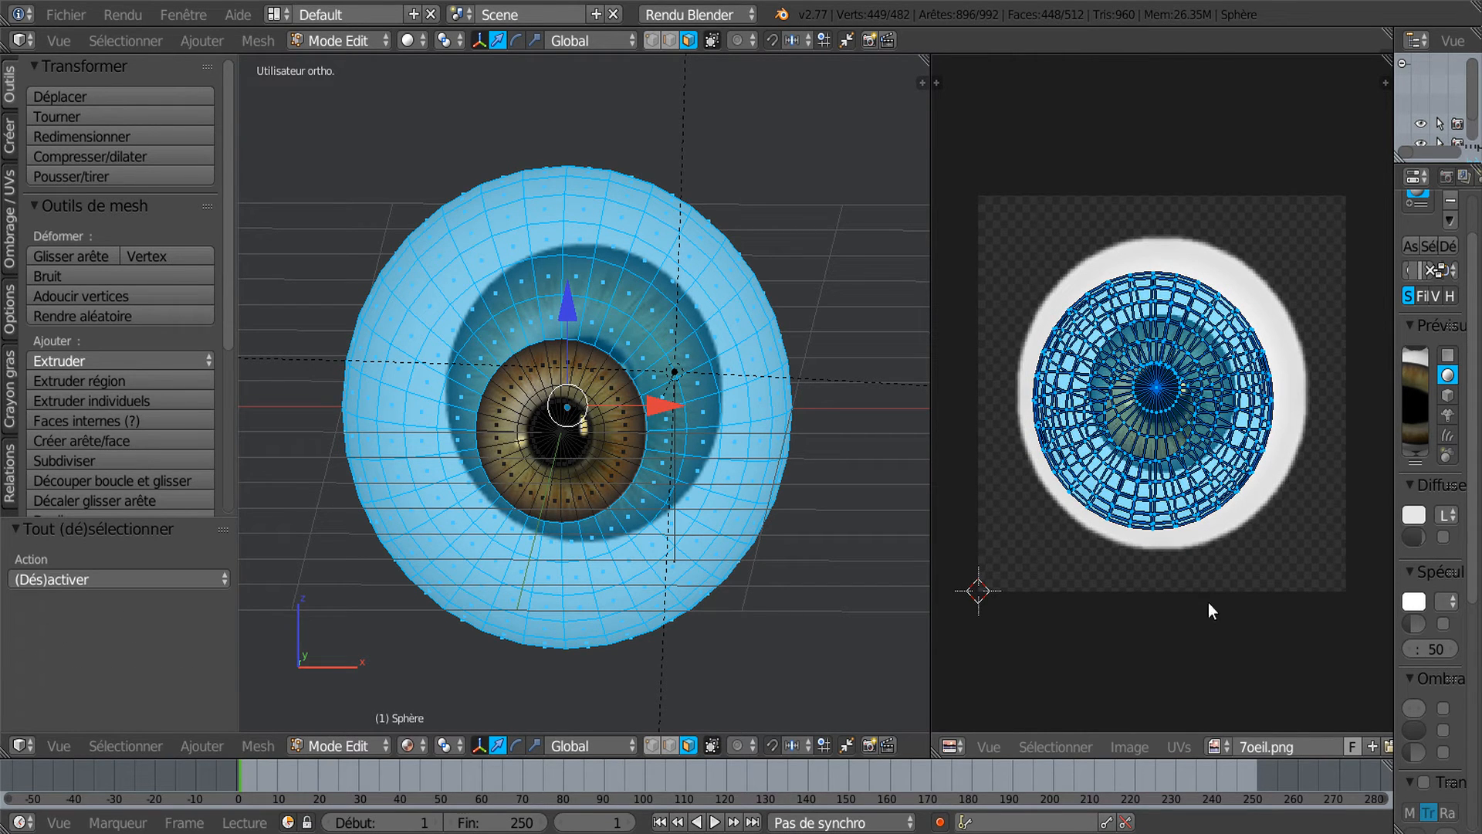
key(s)
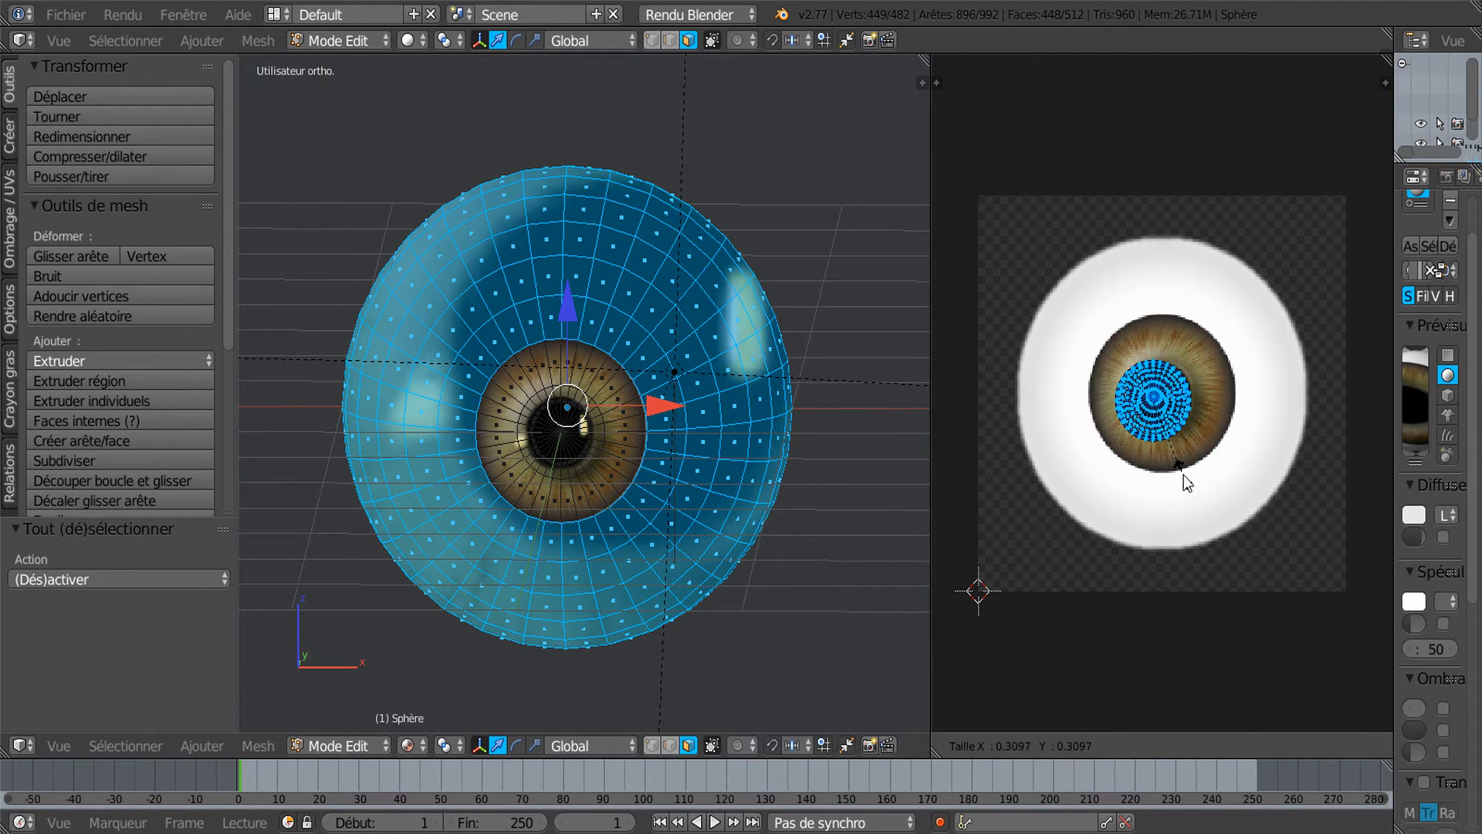
click(1186, 483)
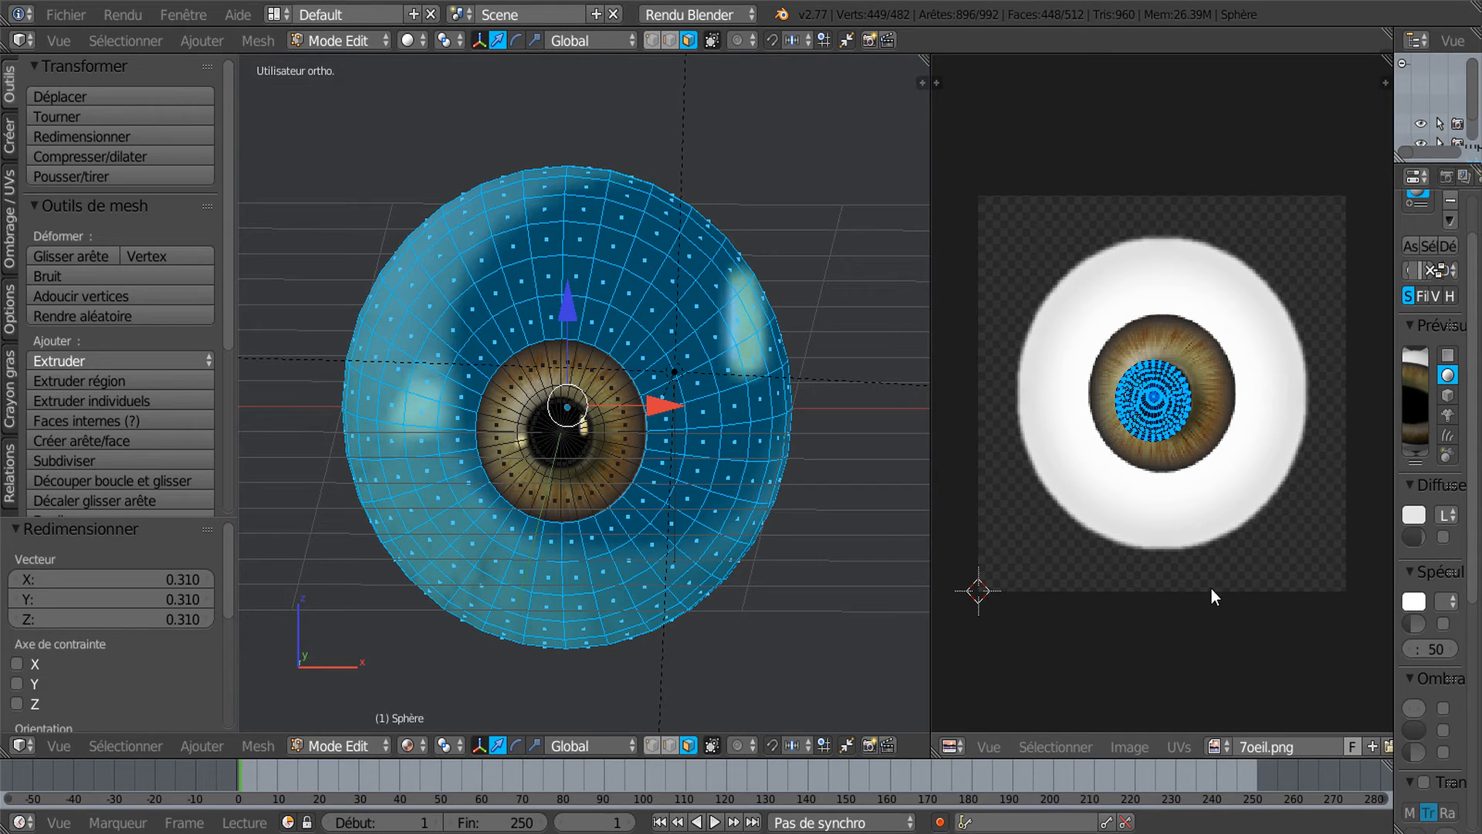
key(g)
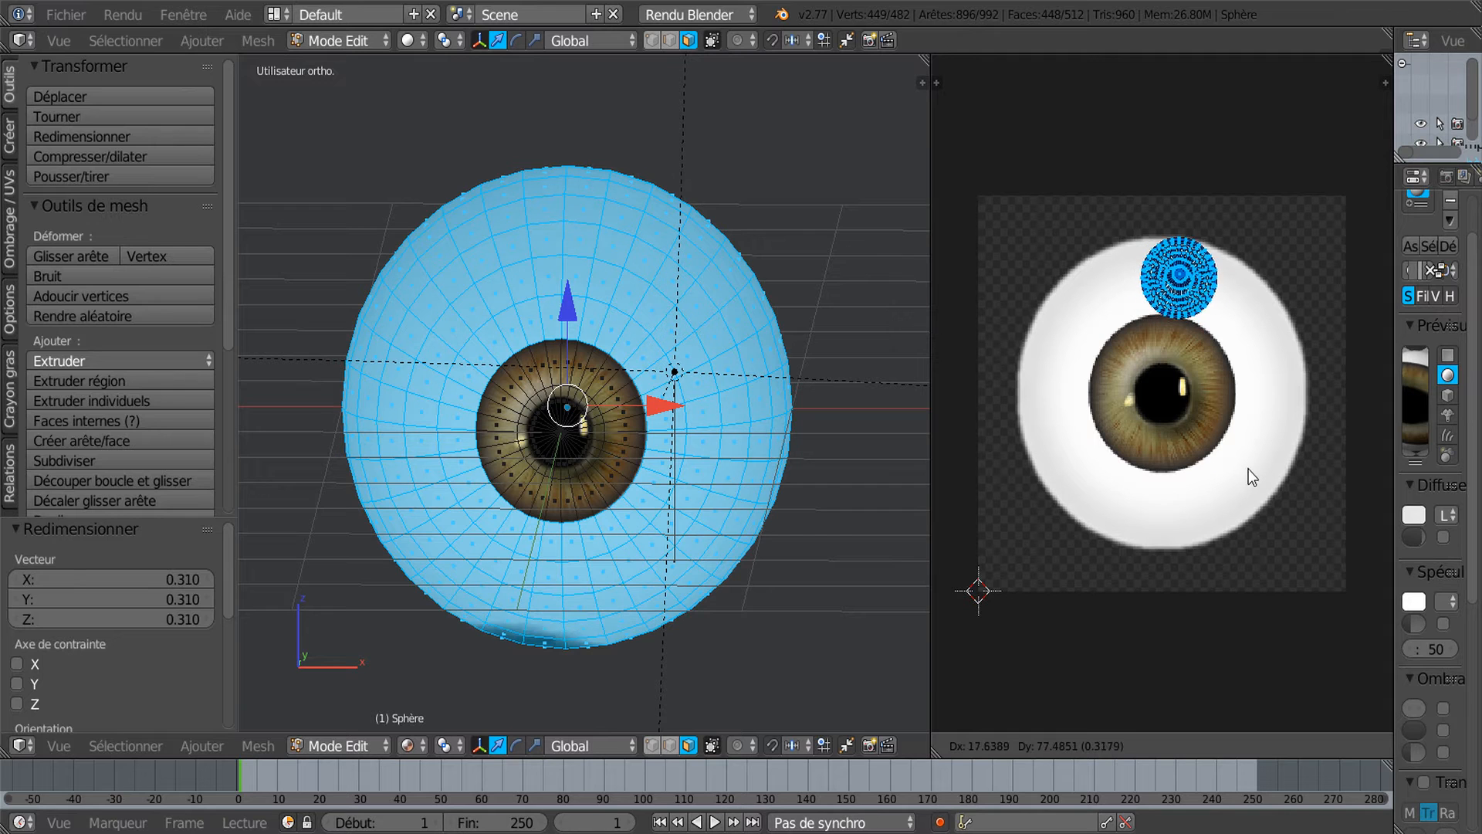
click(1235, 473)
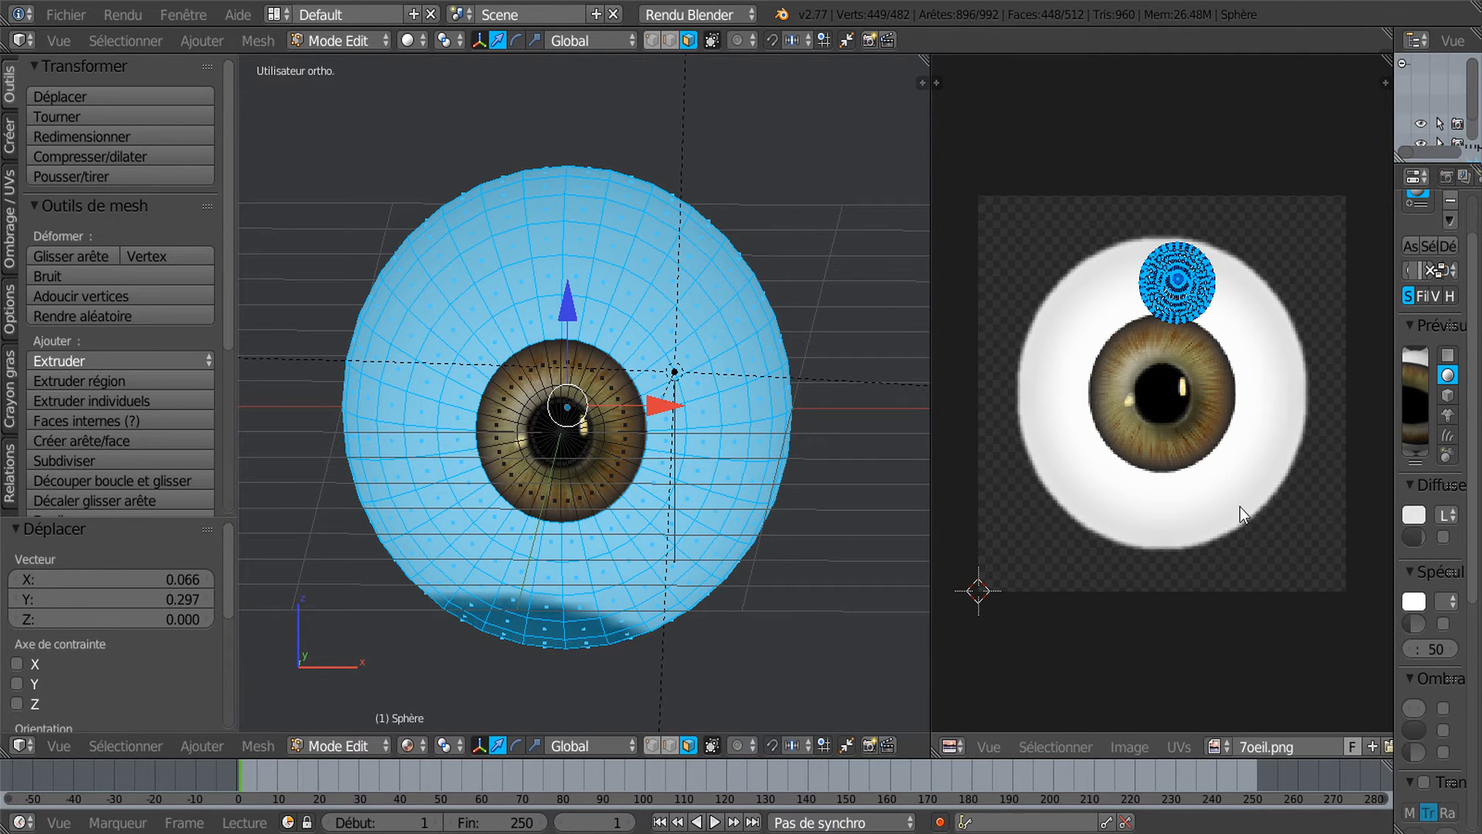
Shrink those UVs to about 0.784 and shift them about -0.03 in X and 0.01 in Y, fully inside the white area
key(s)
click(1240, 496)
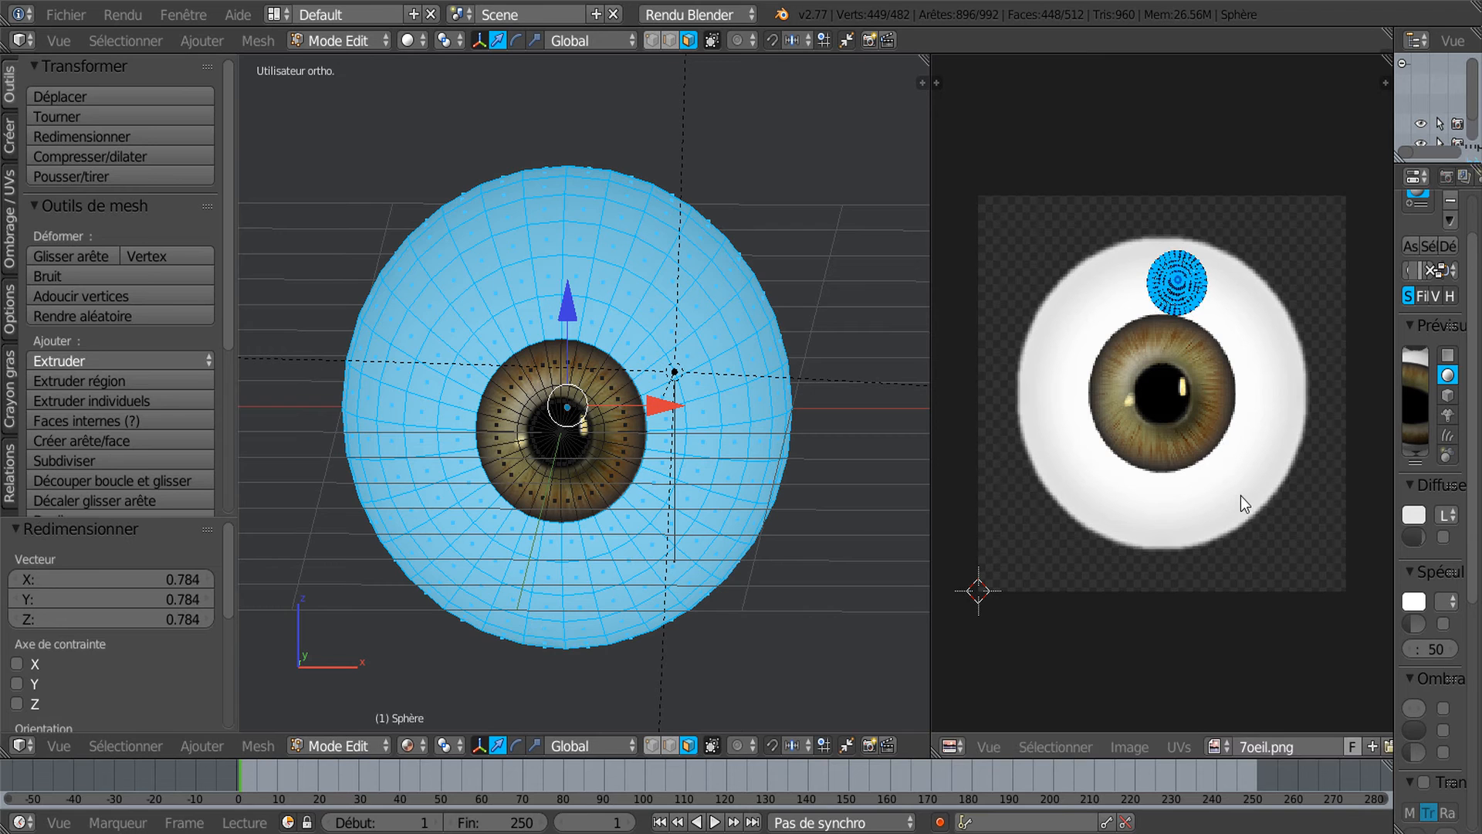
key(g)
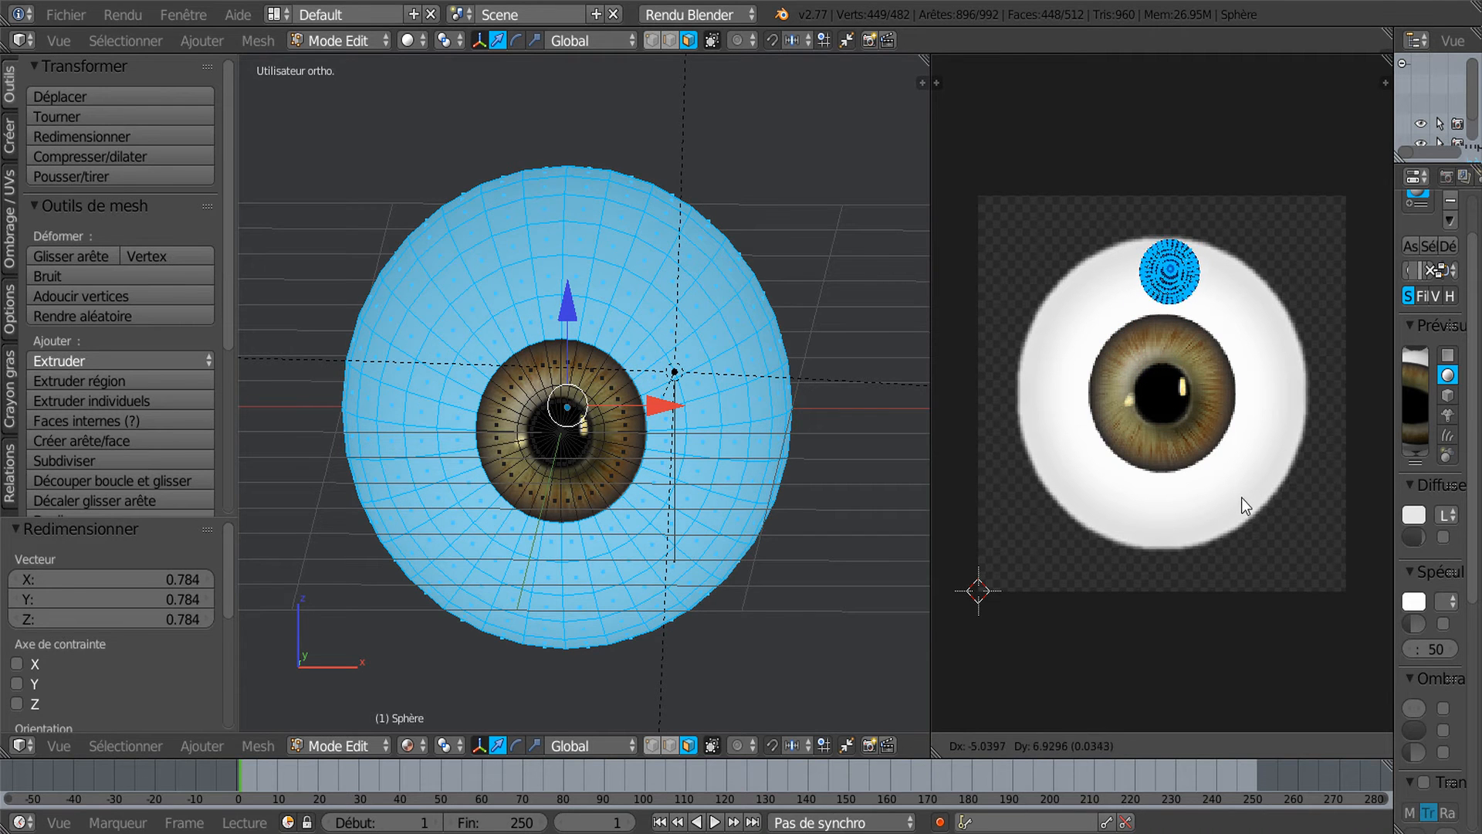
click(1240, 498)
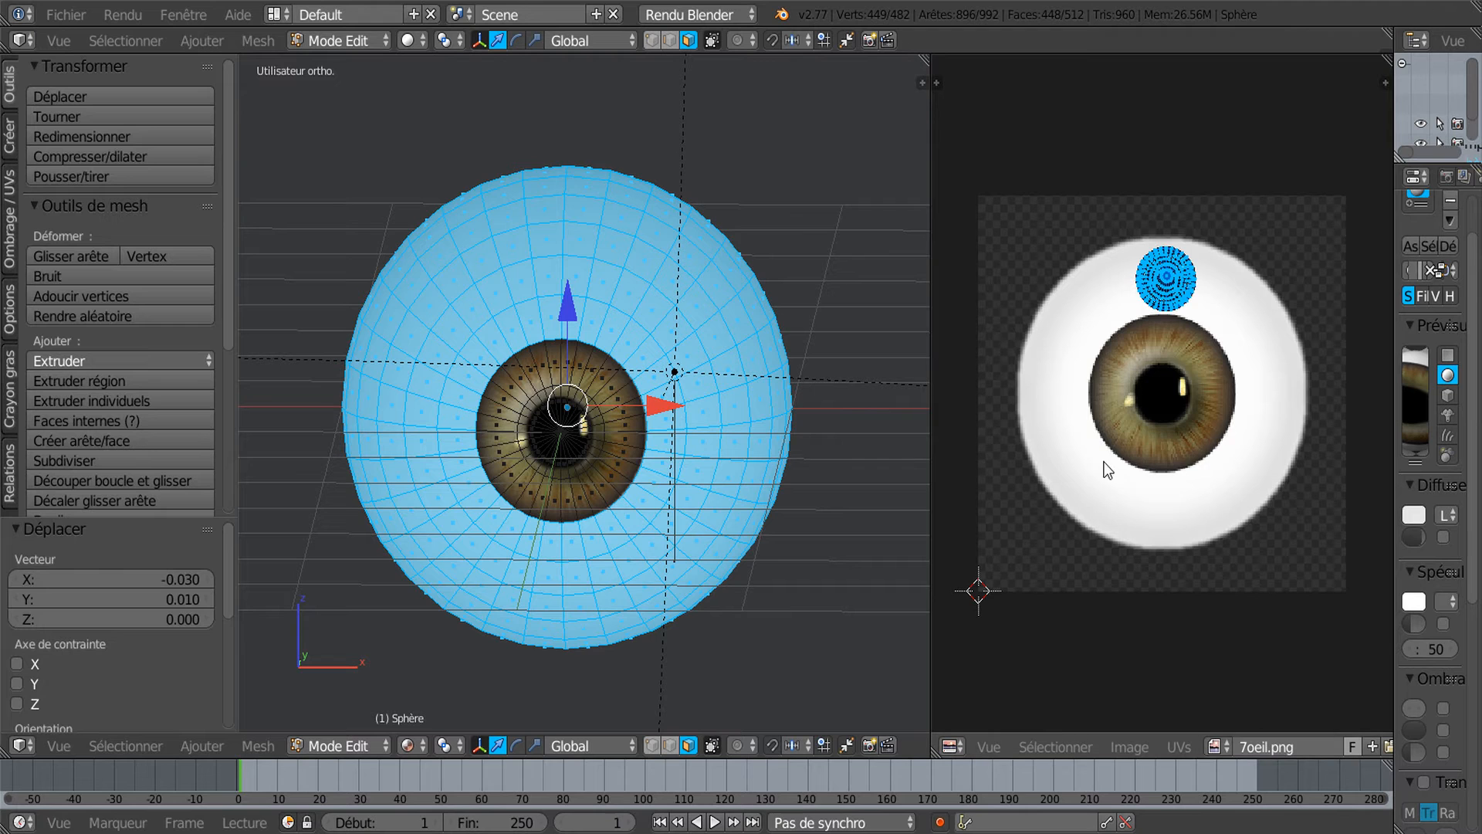
Widen the properties editor and assign the Matériau material to the selected white-of-eye faces
scroll(1105, 465, down, 1)
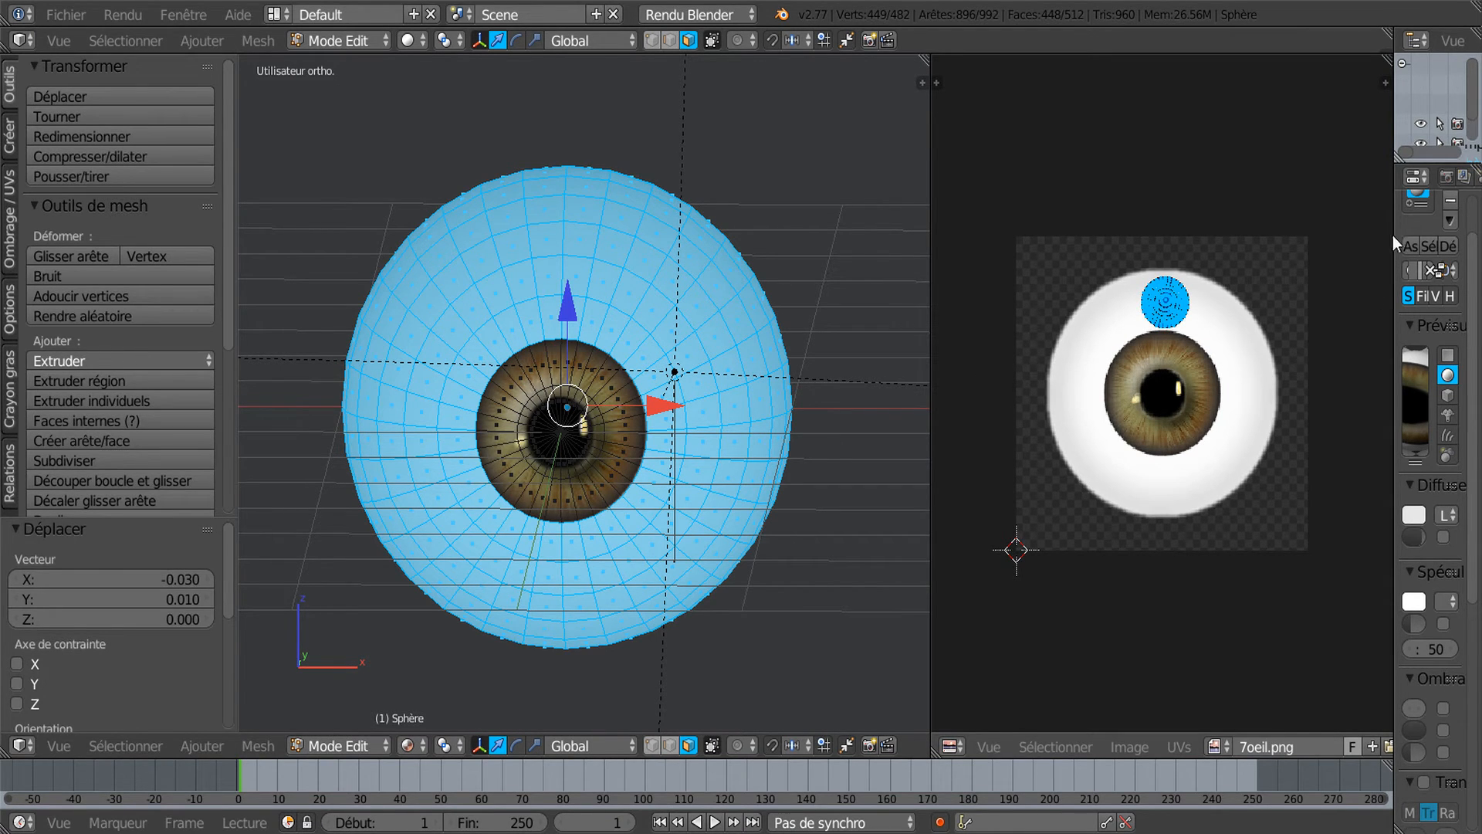
drag(1394, 235, 1171, 234)
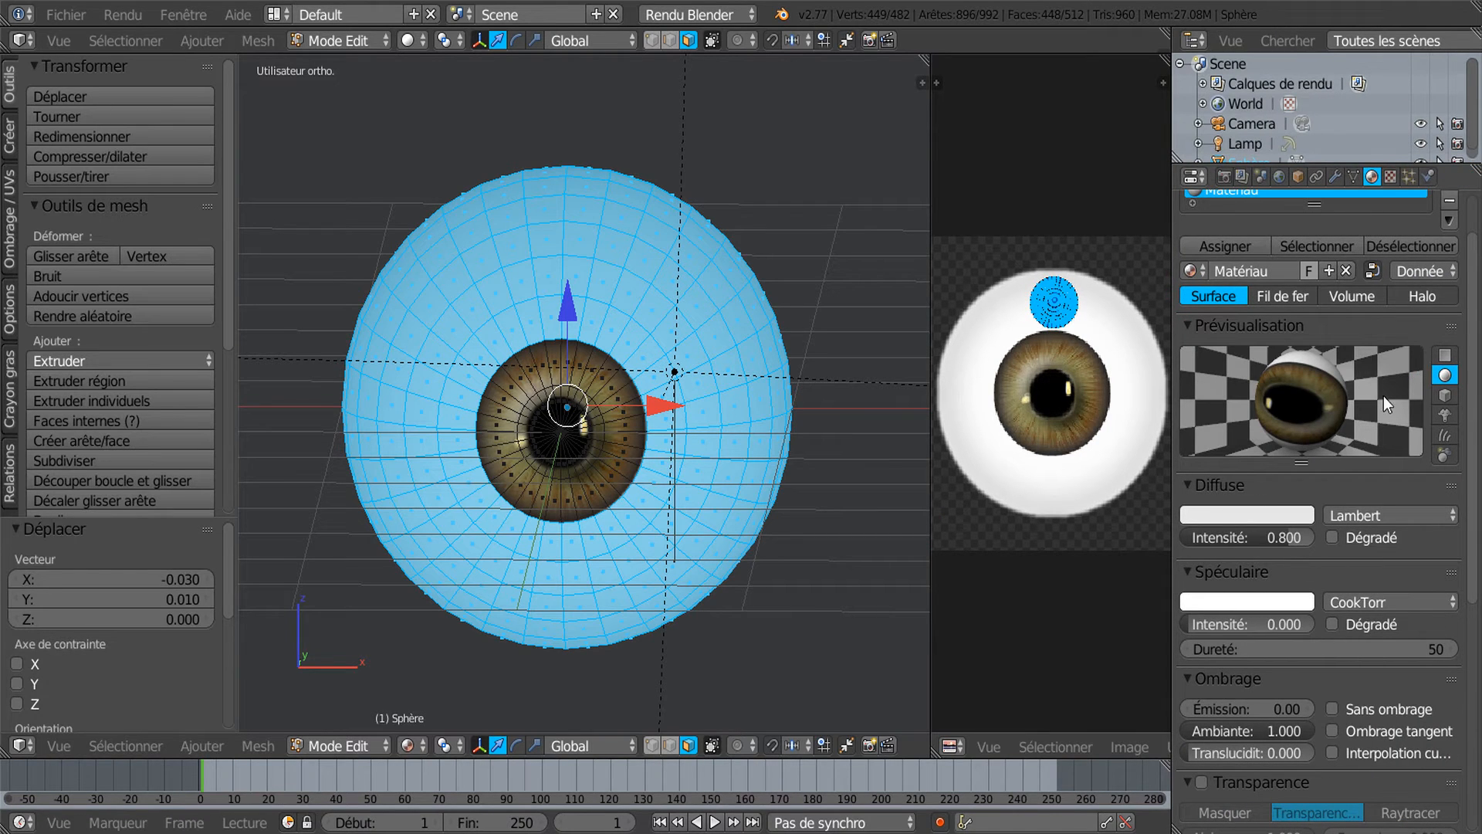
click(1226, 247)
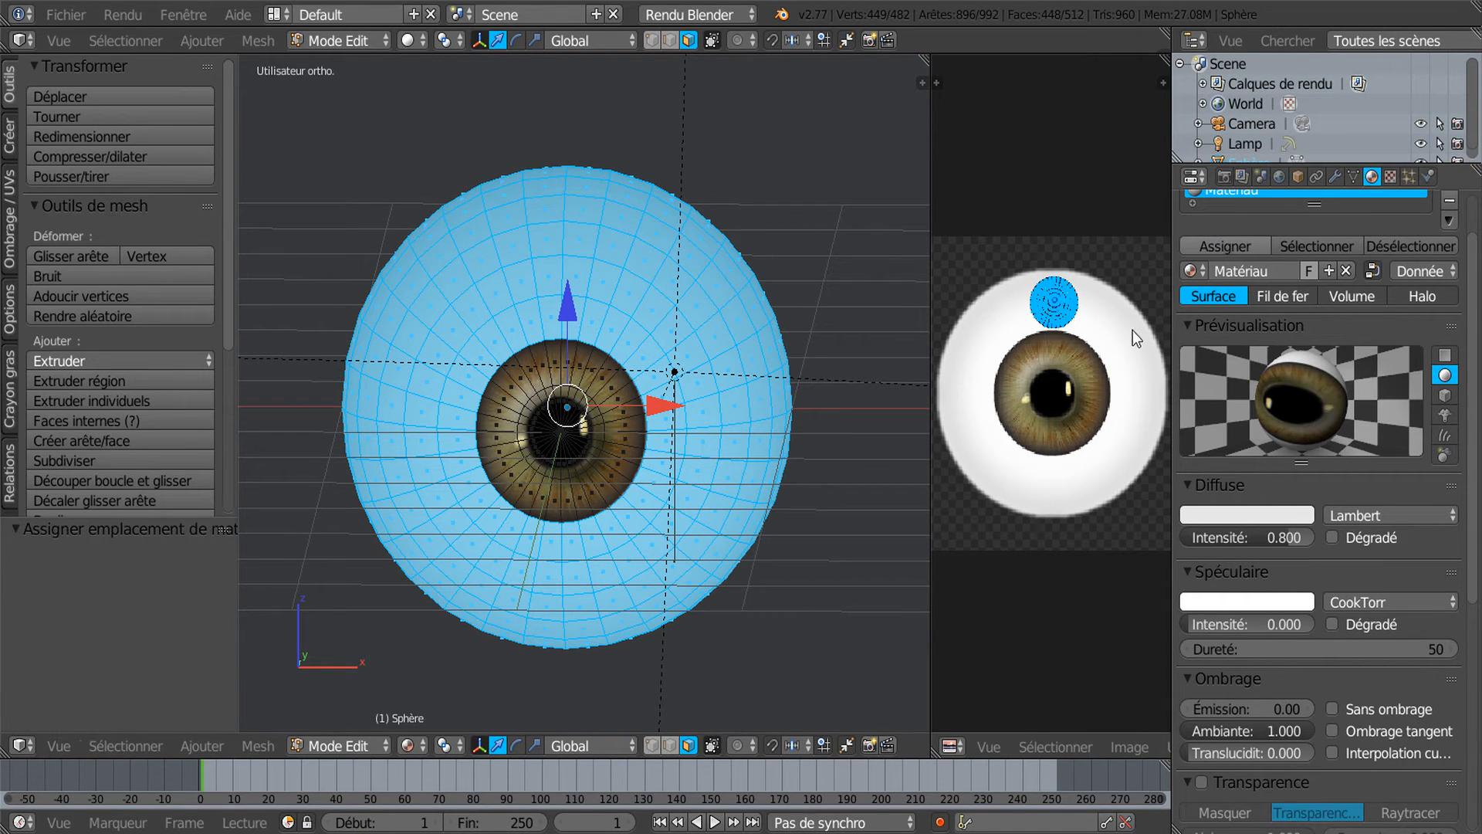
Pack the 7oeil.png texture image into the blend file and bring up its unpacking options
click(1389, 176)
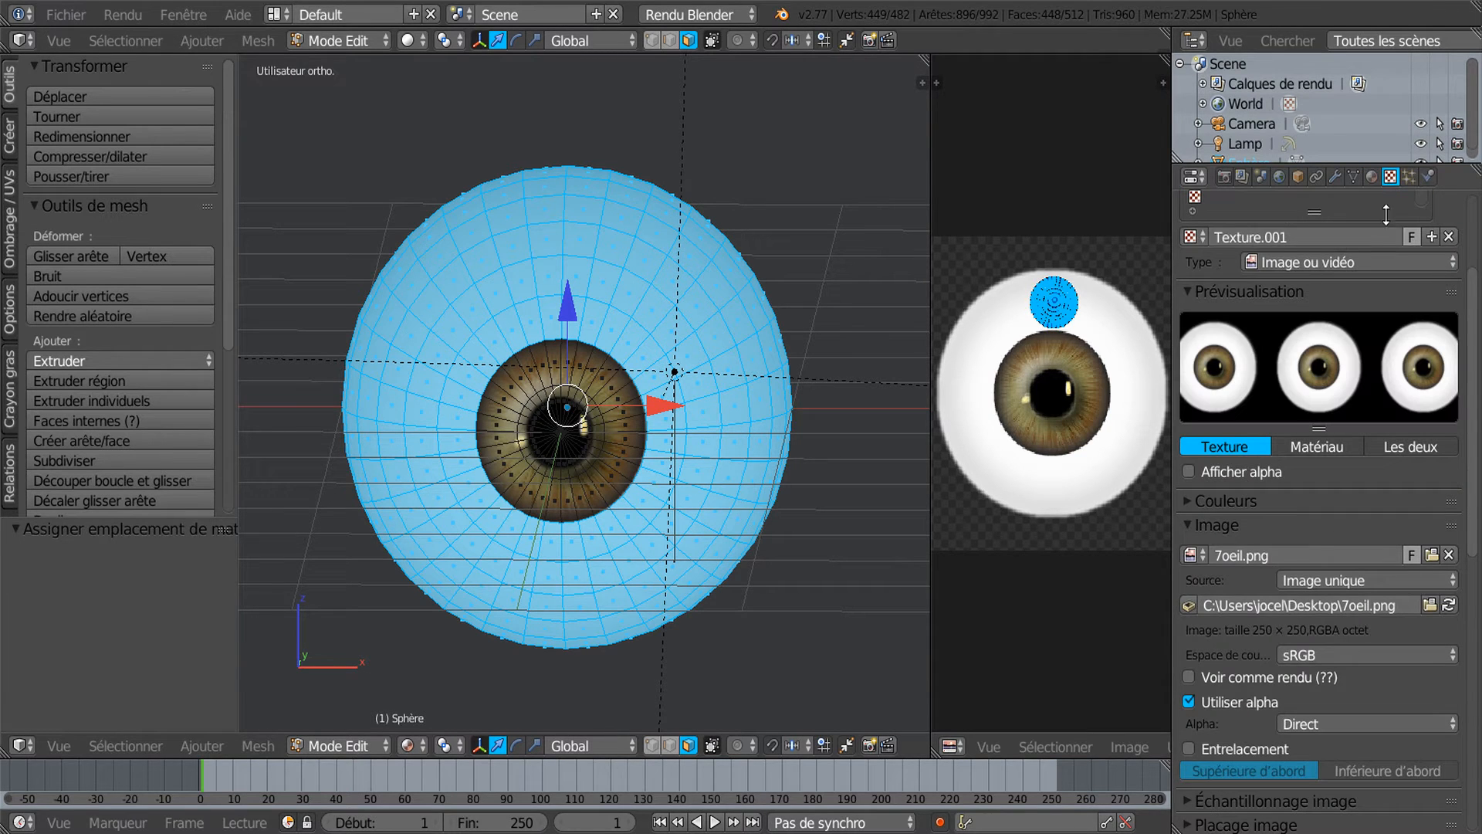
click(1187, 605)
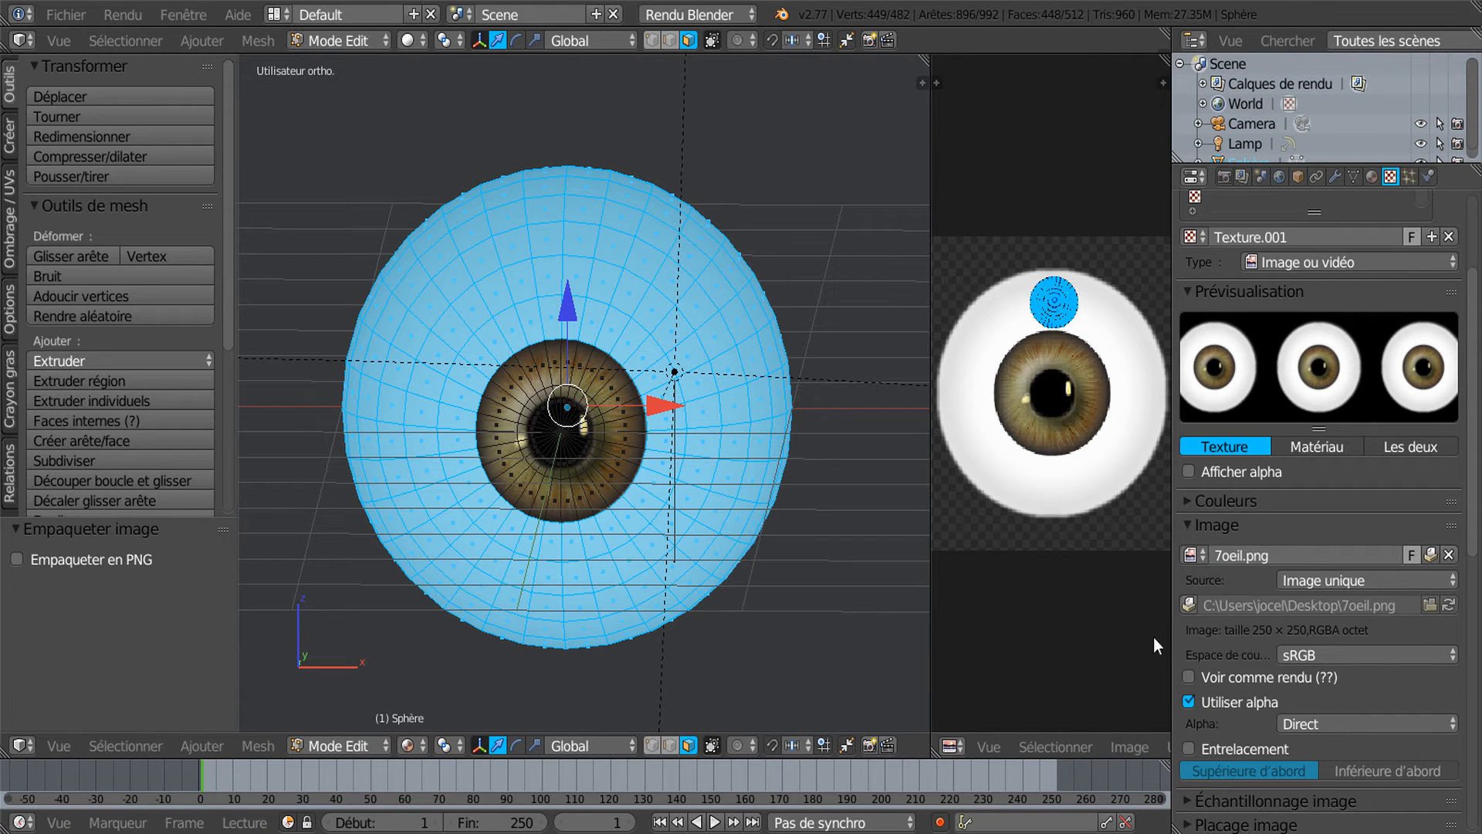
drag(1474, 529, 1475, 602)
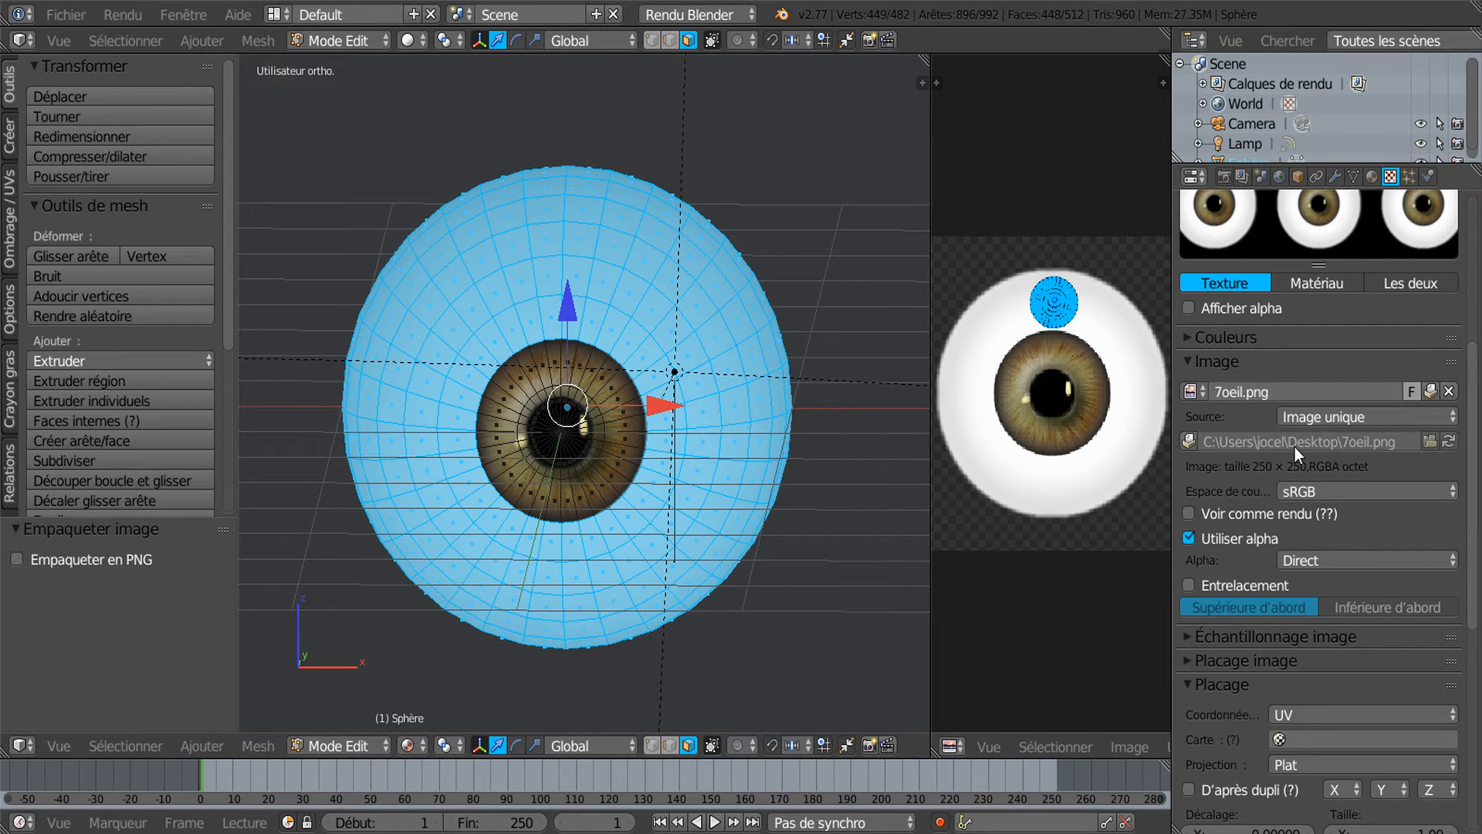
click(1187, 443)
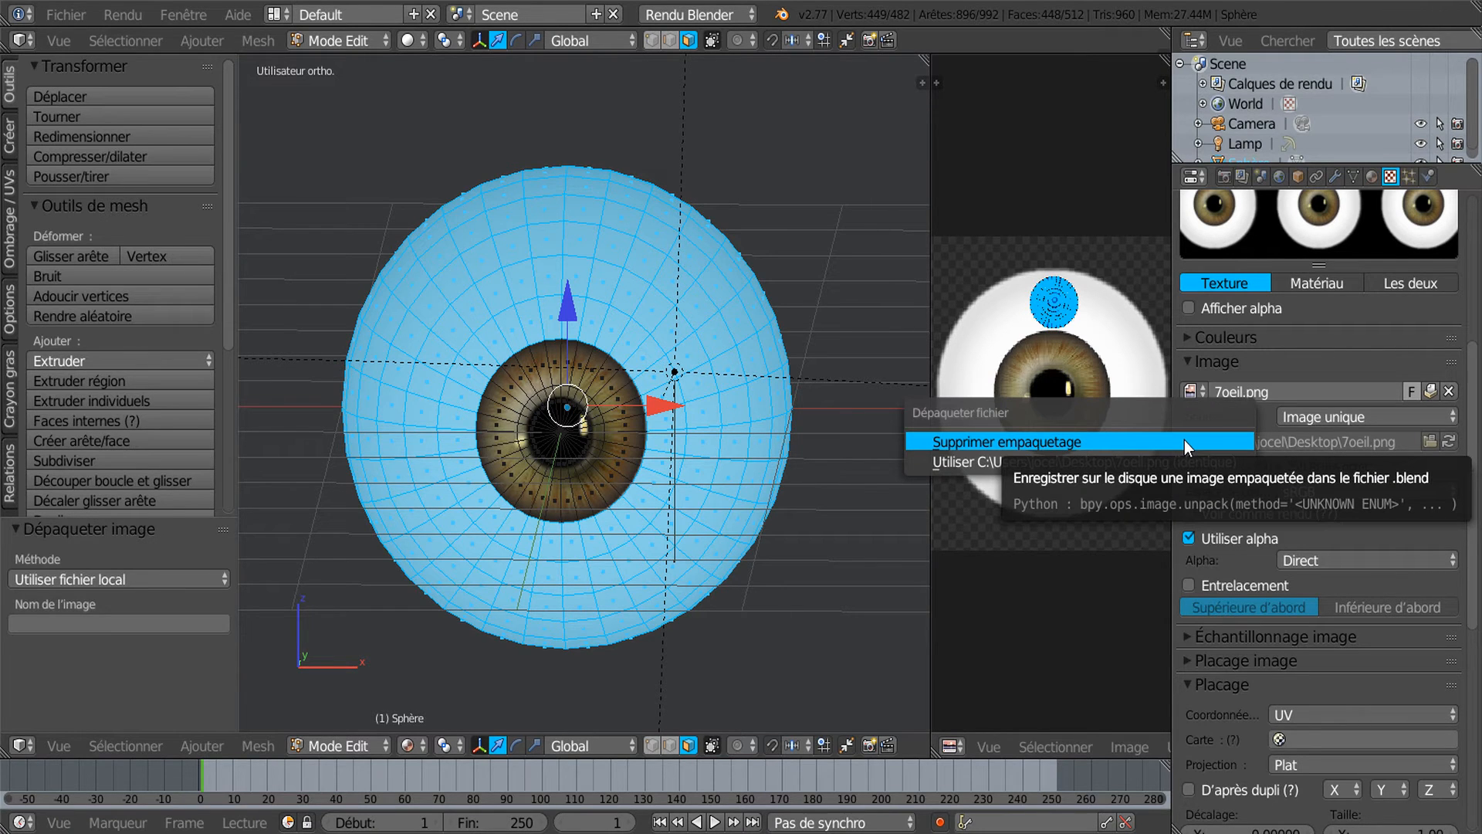
click(1040, 441)
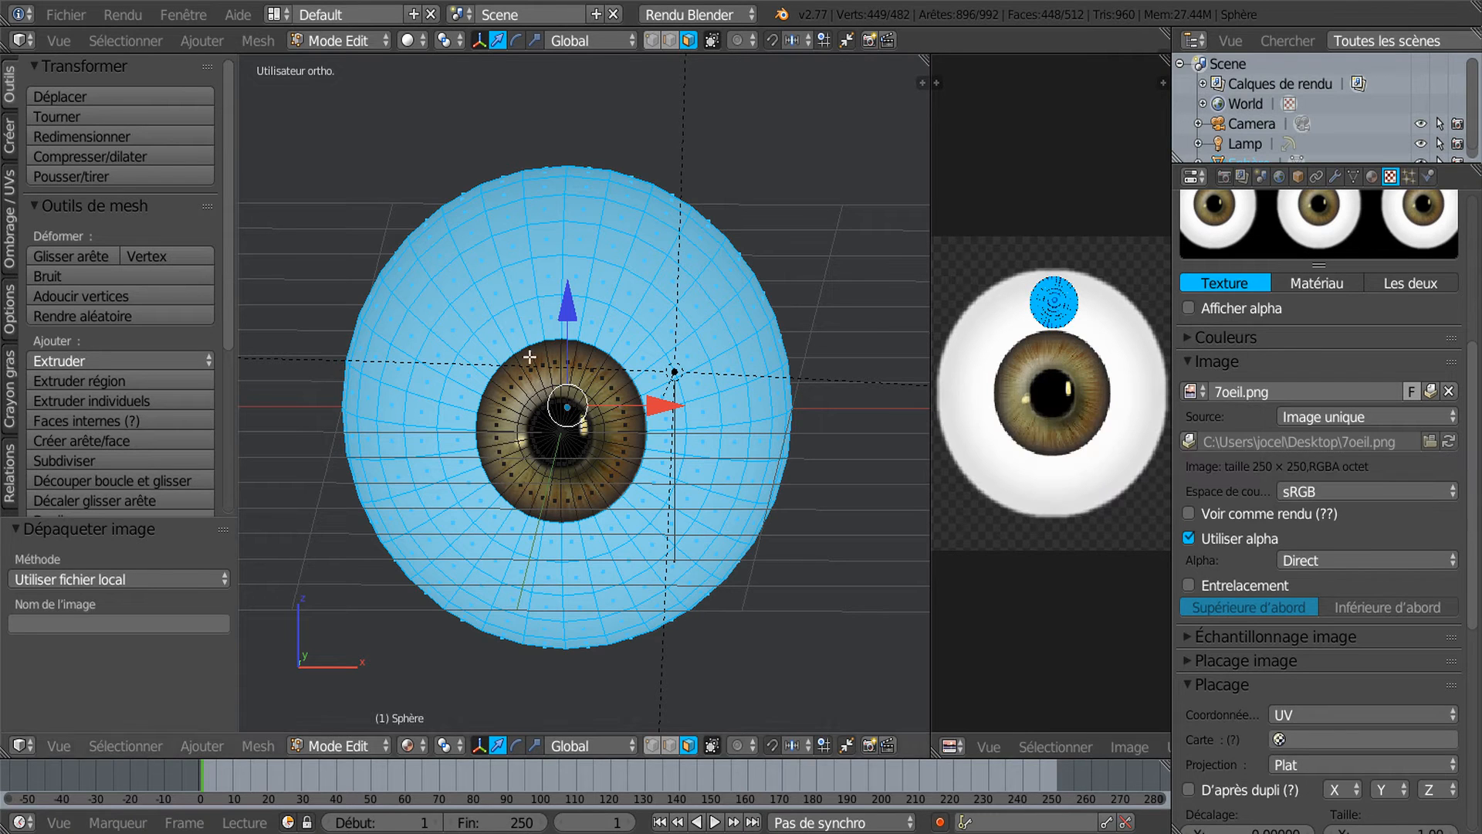
Collapse the texture's image settings and narrow the properties editor to give the 3D view and UV editor more room
click(1308, 366)
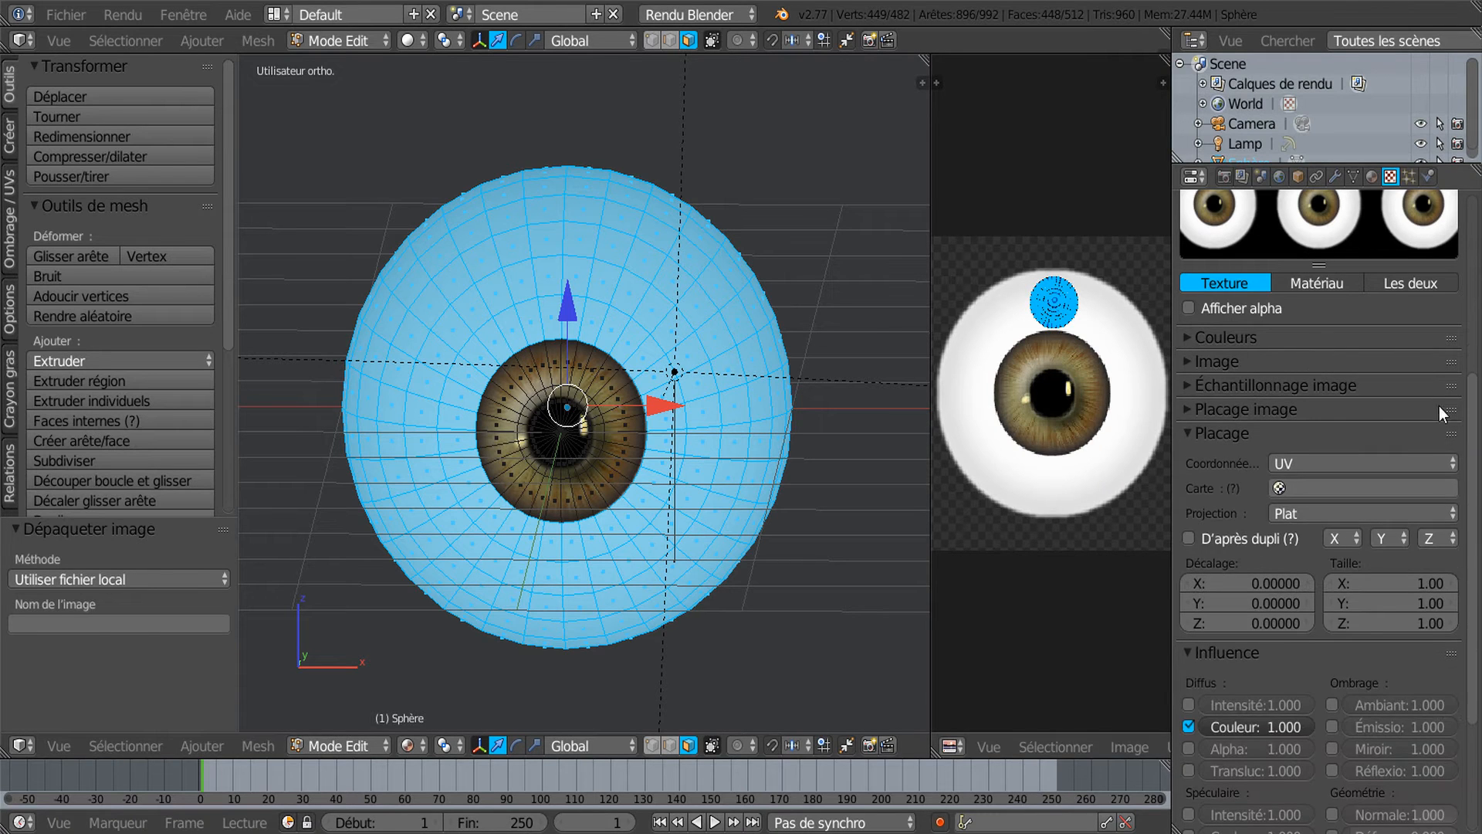
scroll(1439, 406, up, 6)
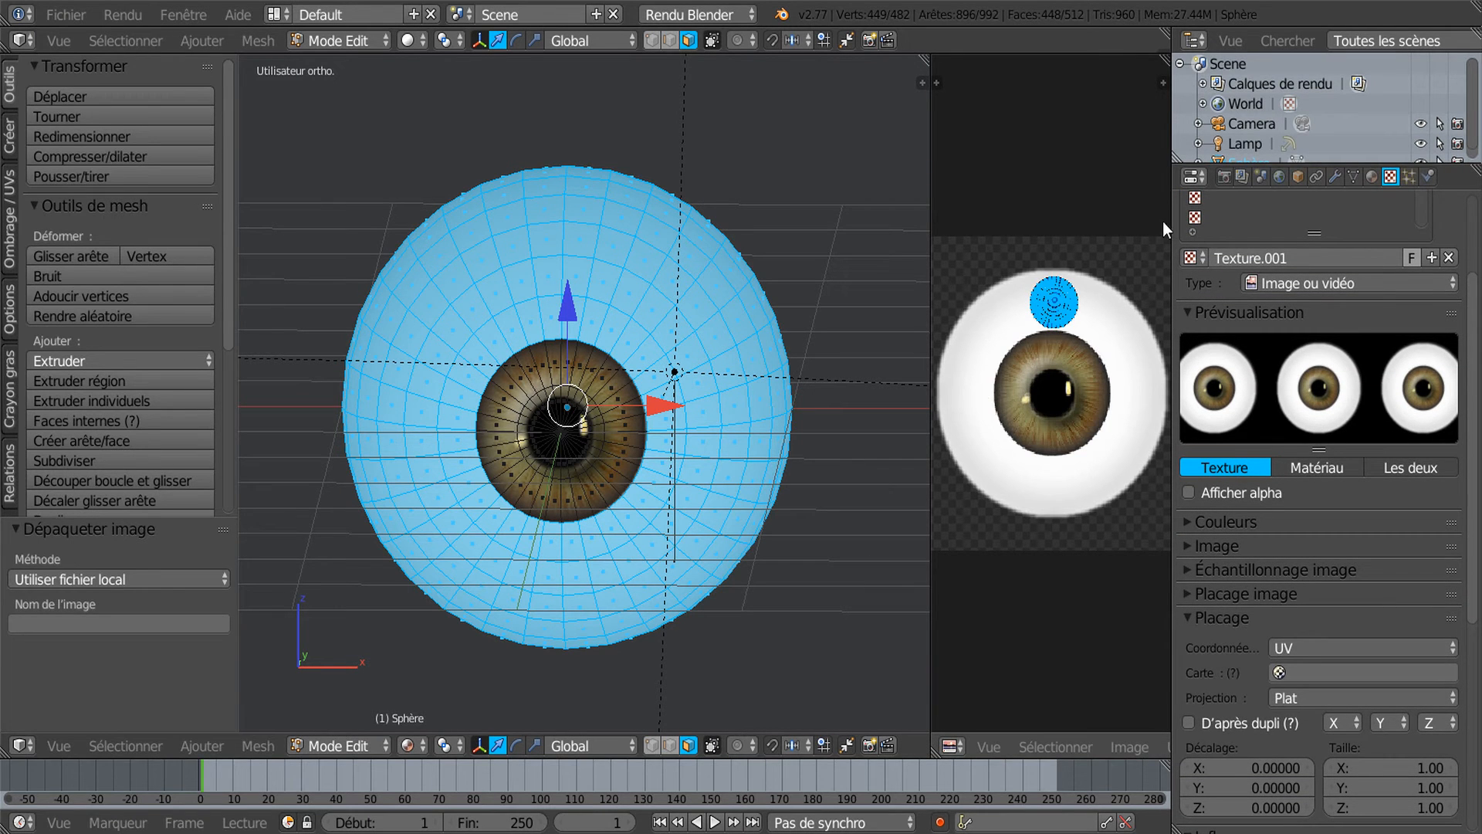
drag(1174, 202, 1326, 203)
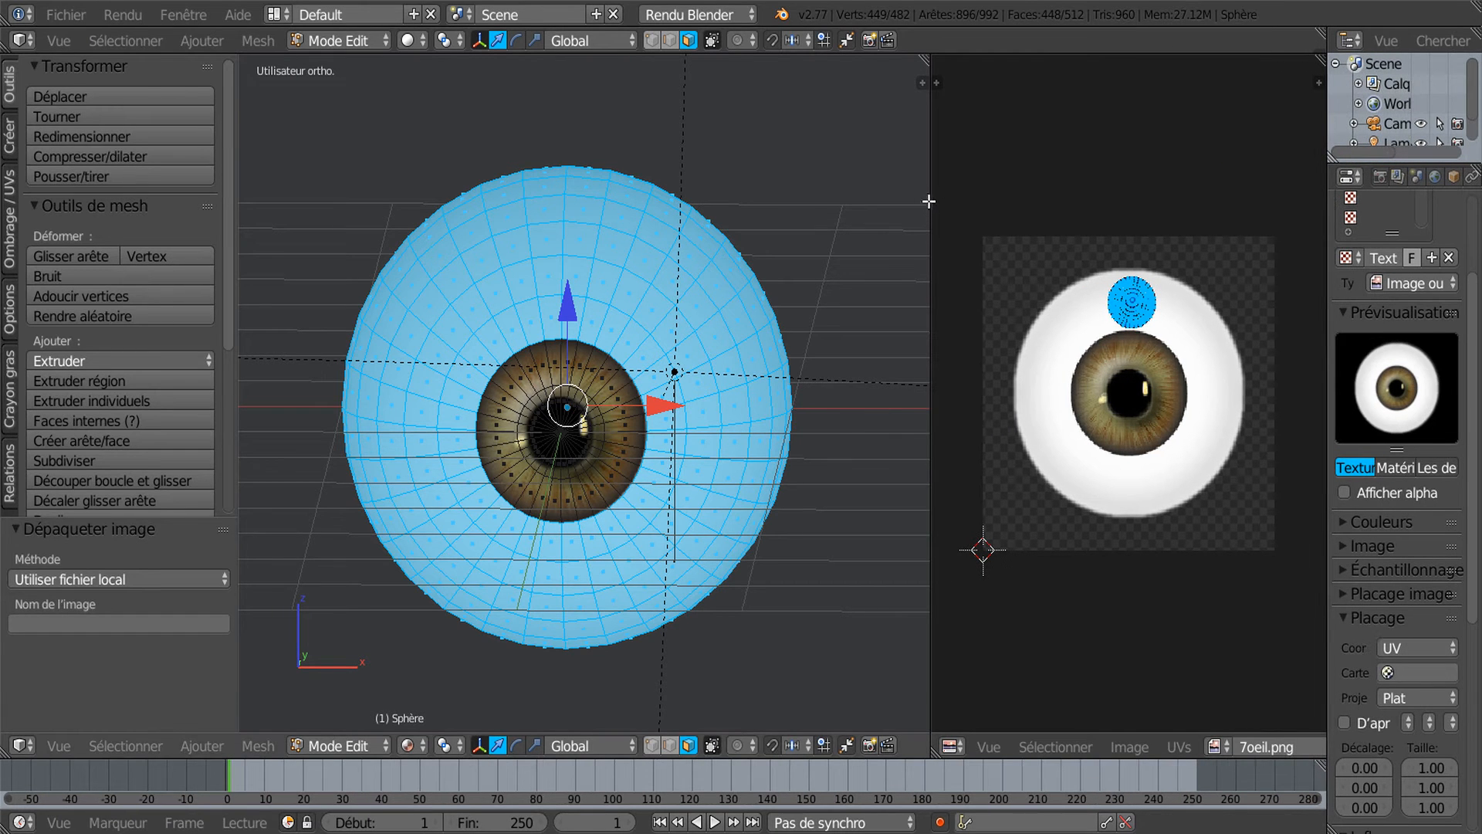
drag(932, 199, 951, 229)
scroll(828, 413, down, 1)
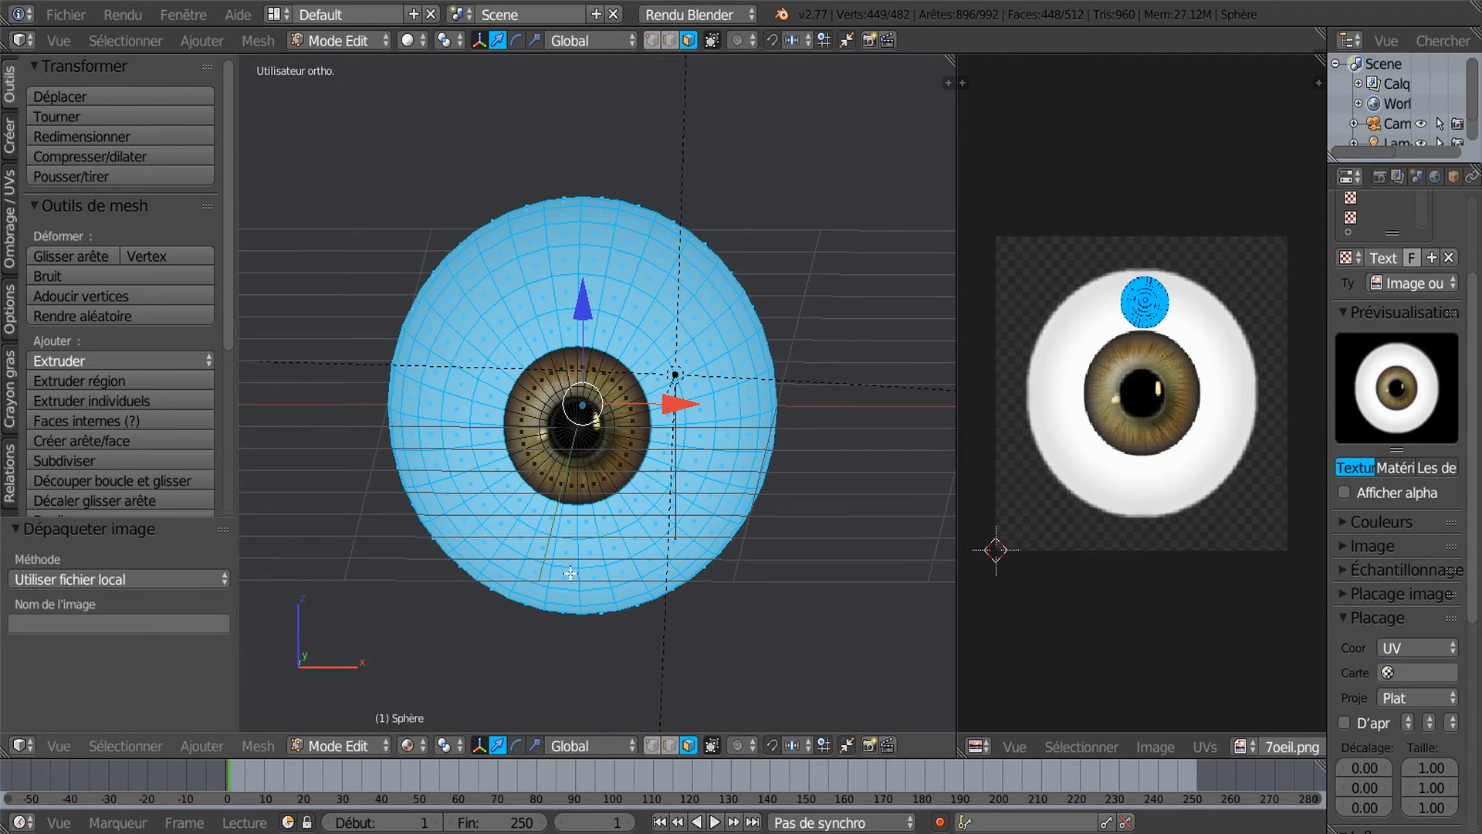
Return the sphere to object mode and look over the textured eyeball
key(Tab)
middle_drag(554, 601, 599, 592)
scroll(537, 582, up, 2)
scroll(527, 683, down, 1)
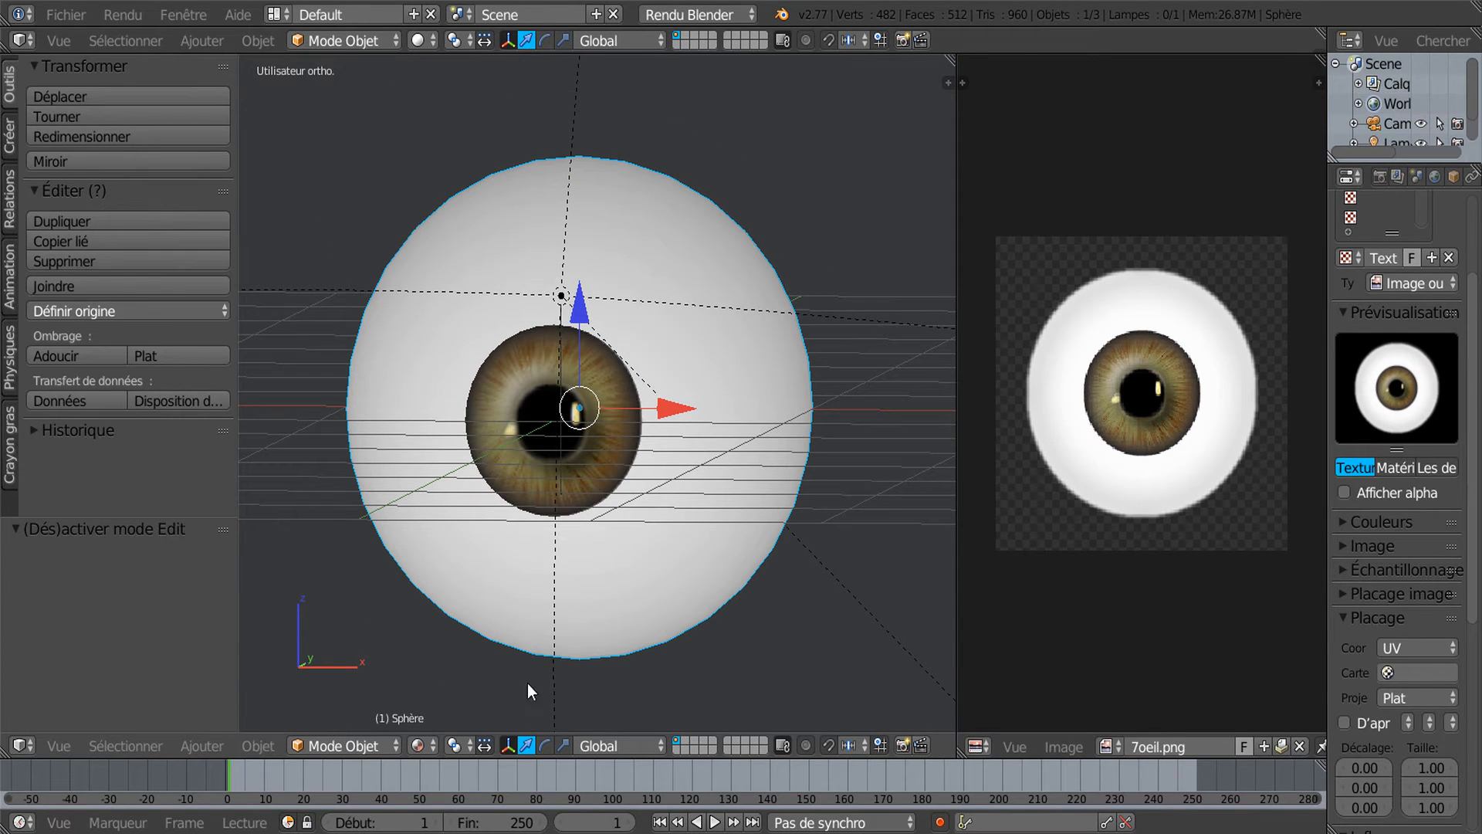
Preview the eyeball from another angle in Rendered shading and return the viewport to Material shading
click(419, 745)
click(446, 610)
scroll(556, 584, down, 2)
middle_drag(633, 585, 689, 586)
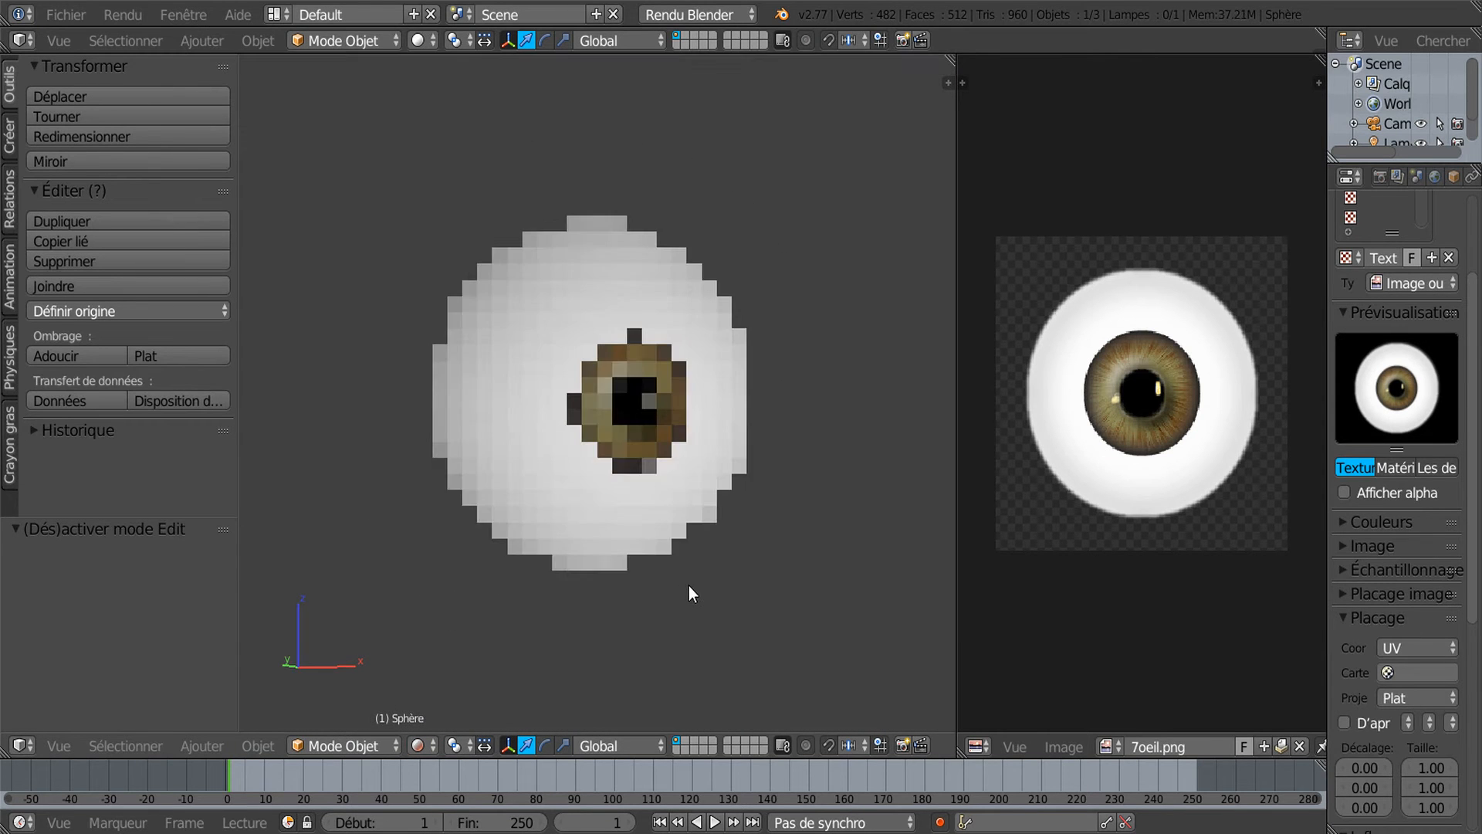
click(418, 745)
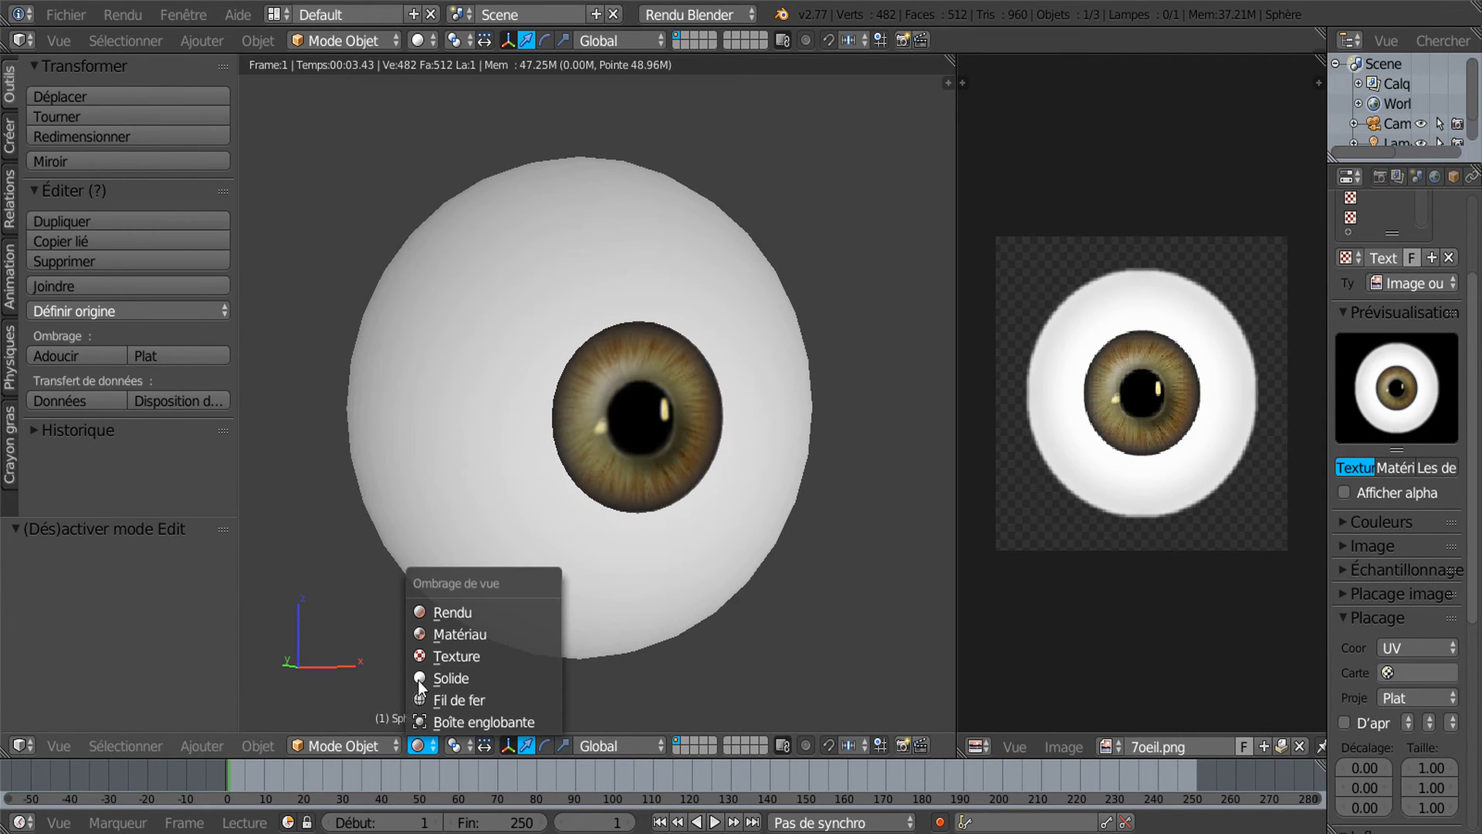
click(443, 632)
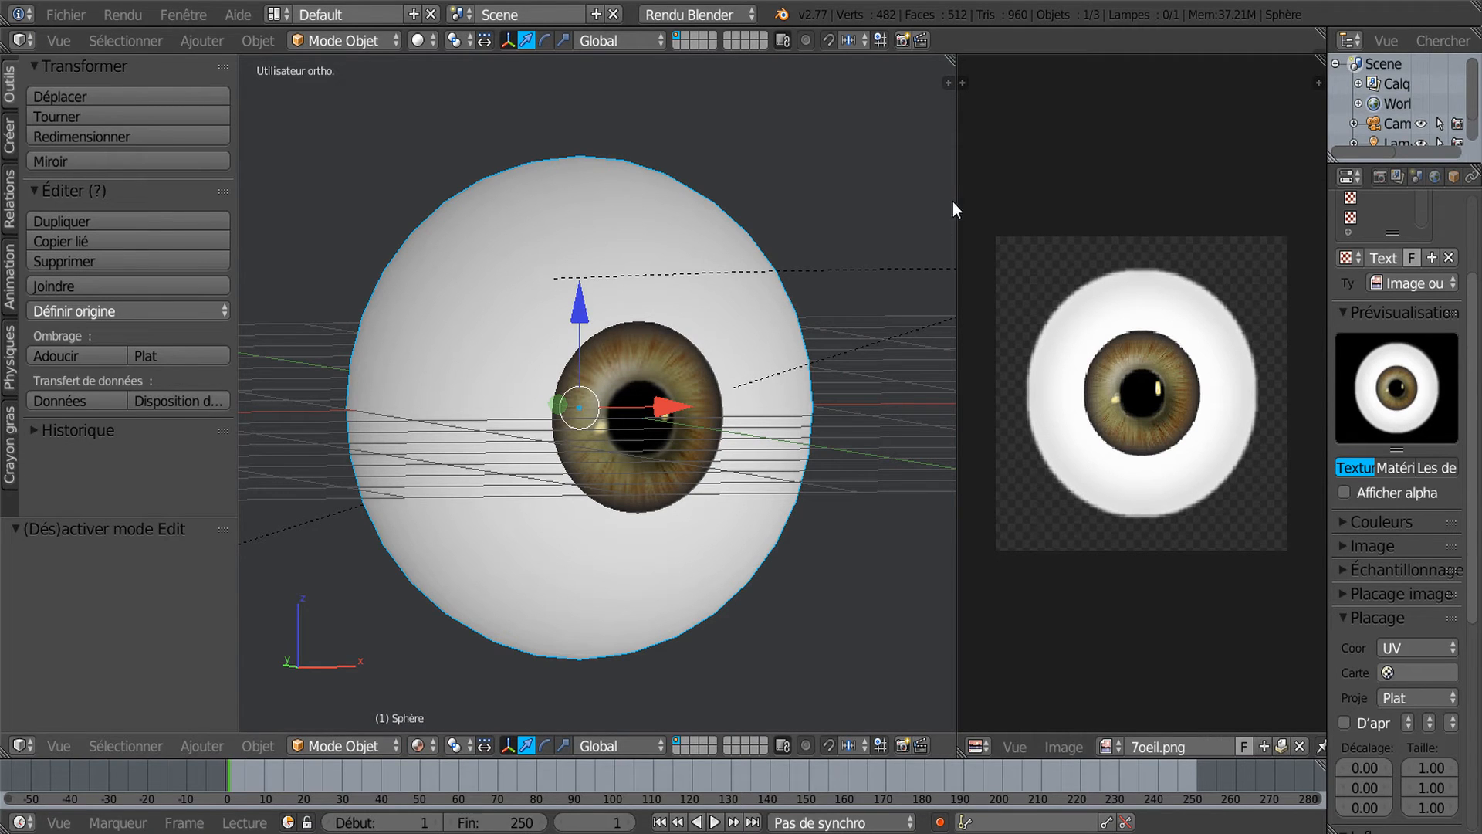
Show the sphere's material settings in a widened properties editor and display the front of the eye in Rendered shading
drag(1333, 208, 1070, 236)
click(1268, 177)
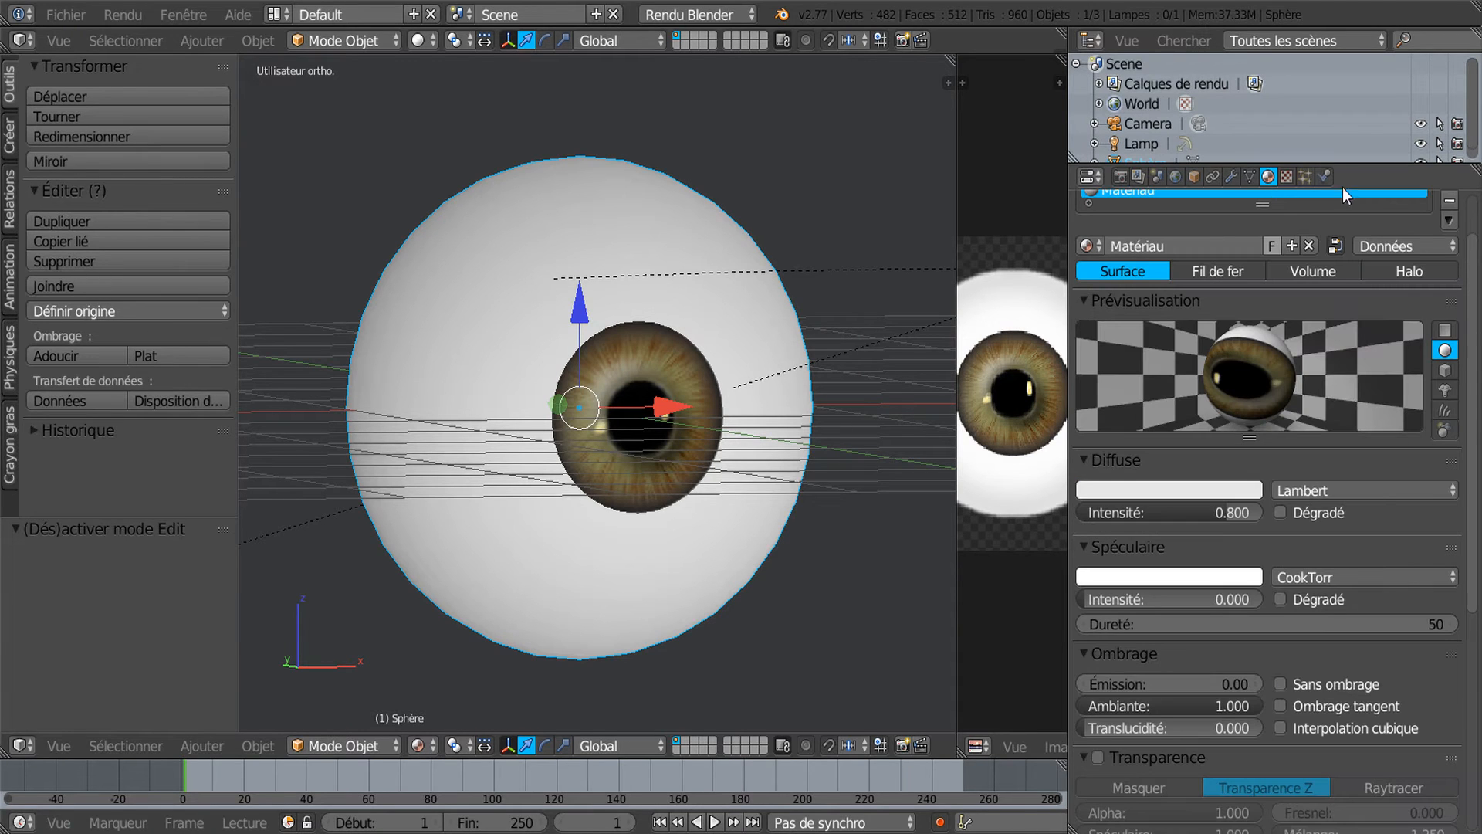
scroll(891, 613, down, 1)
middle_drag(771, 610, 560, 709)
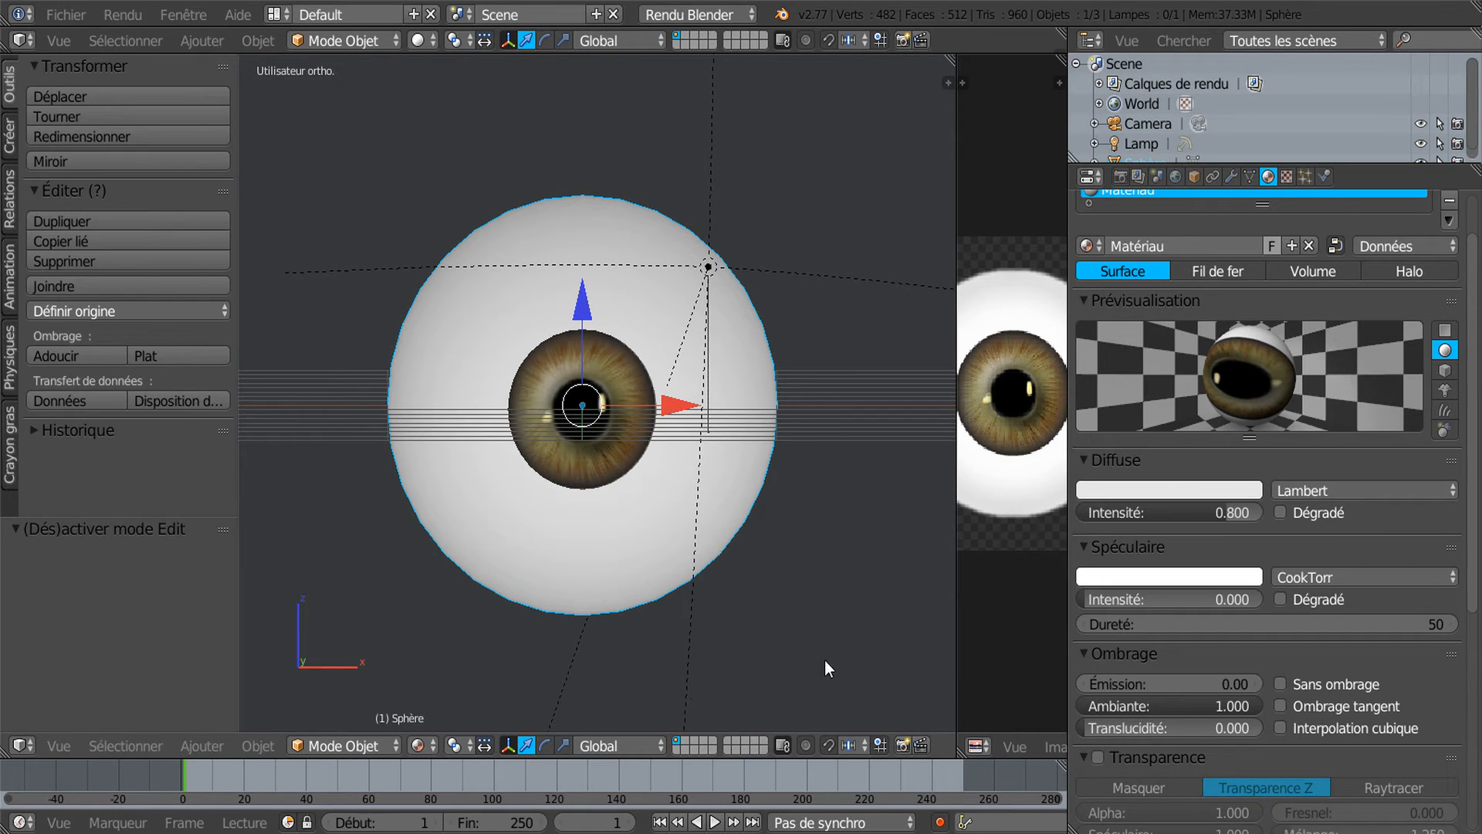
click(419, 746)
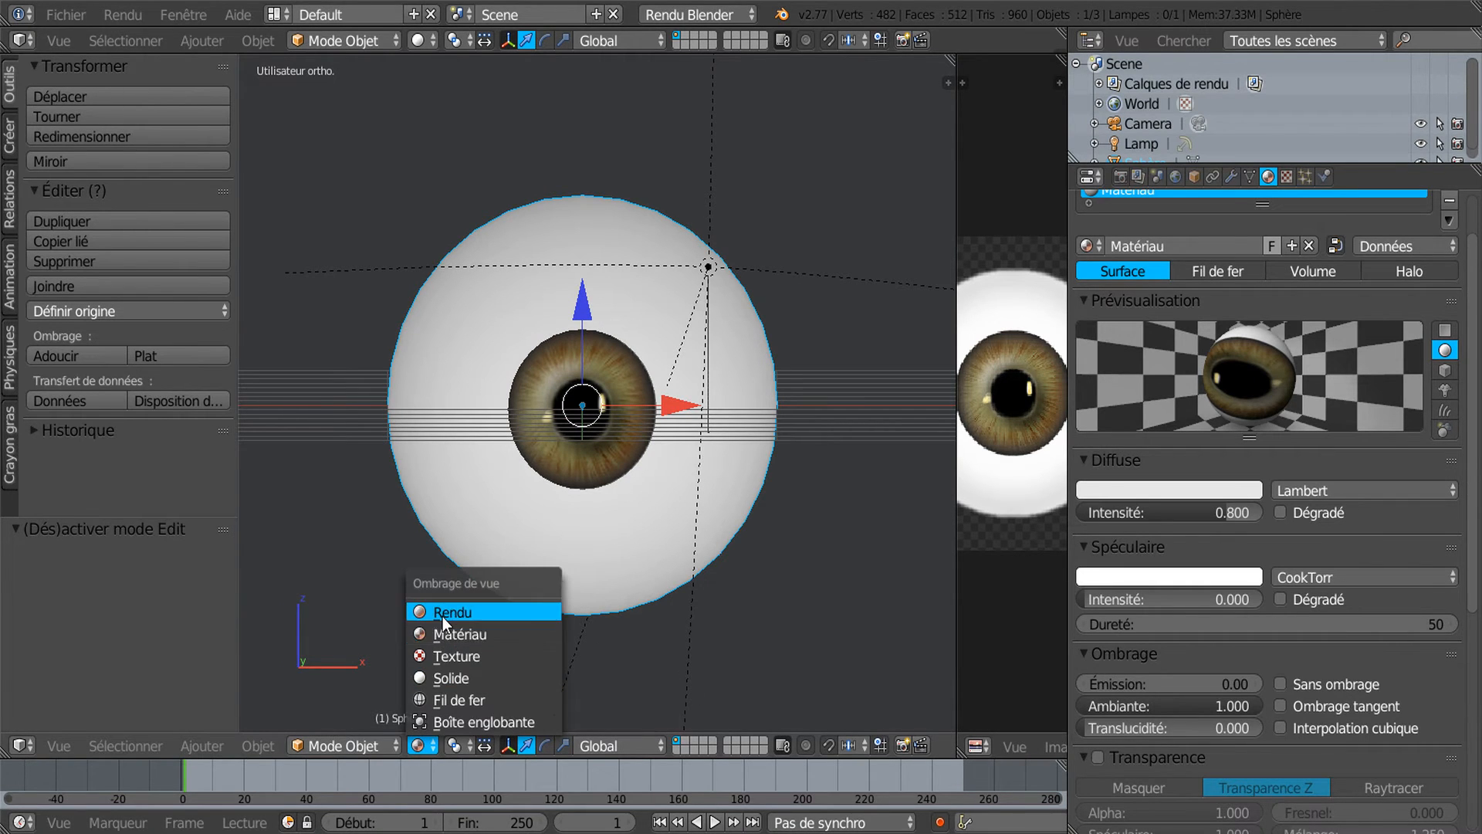
click(443, 616)
scroll(577, 636, up, 2)
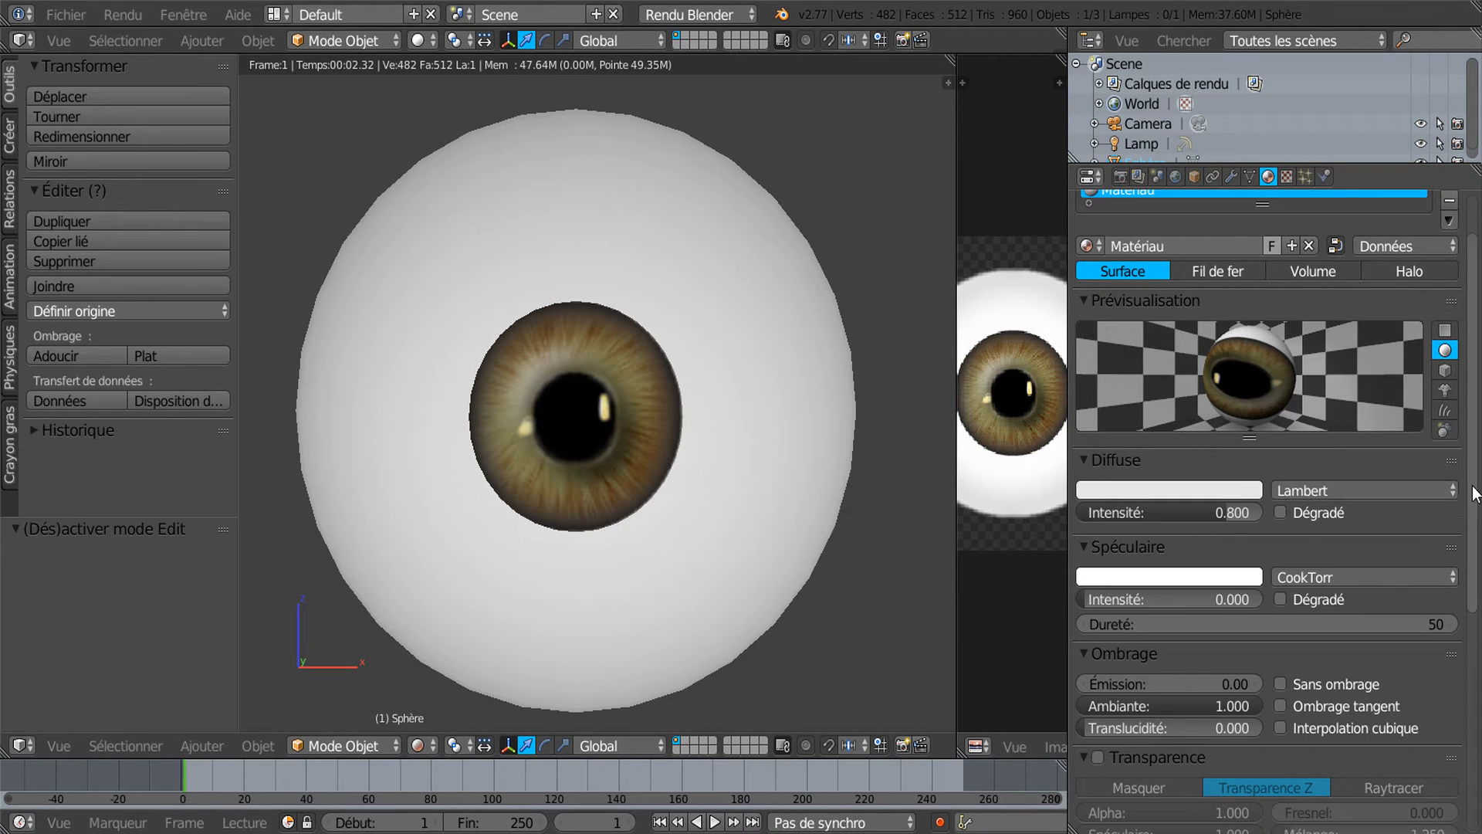
Raise the eyeball material's emission to 0.52
scroll(1474, 494, up, 2)
scroll(1476, 497, down, 5)
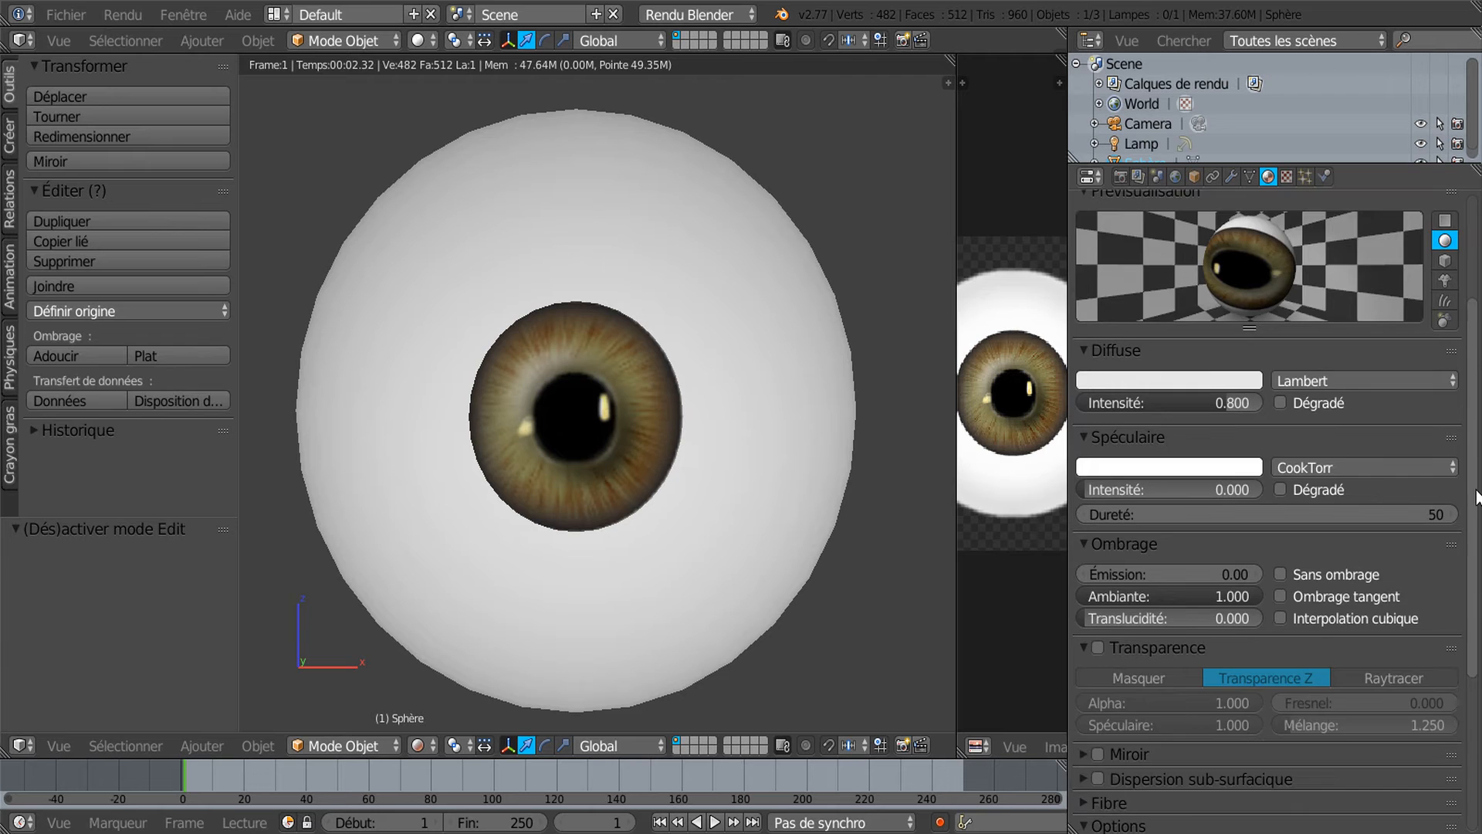
scroll(1476, 496, down, 2)
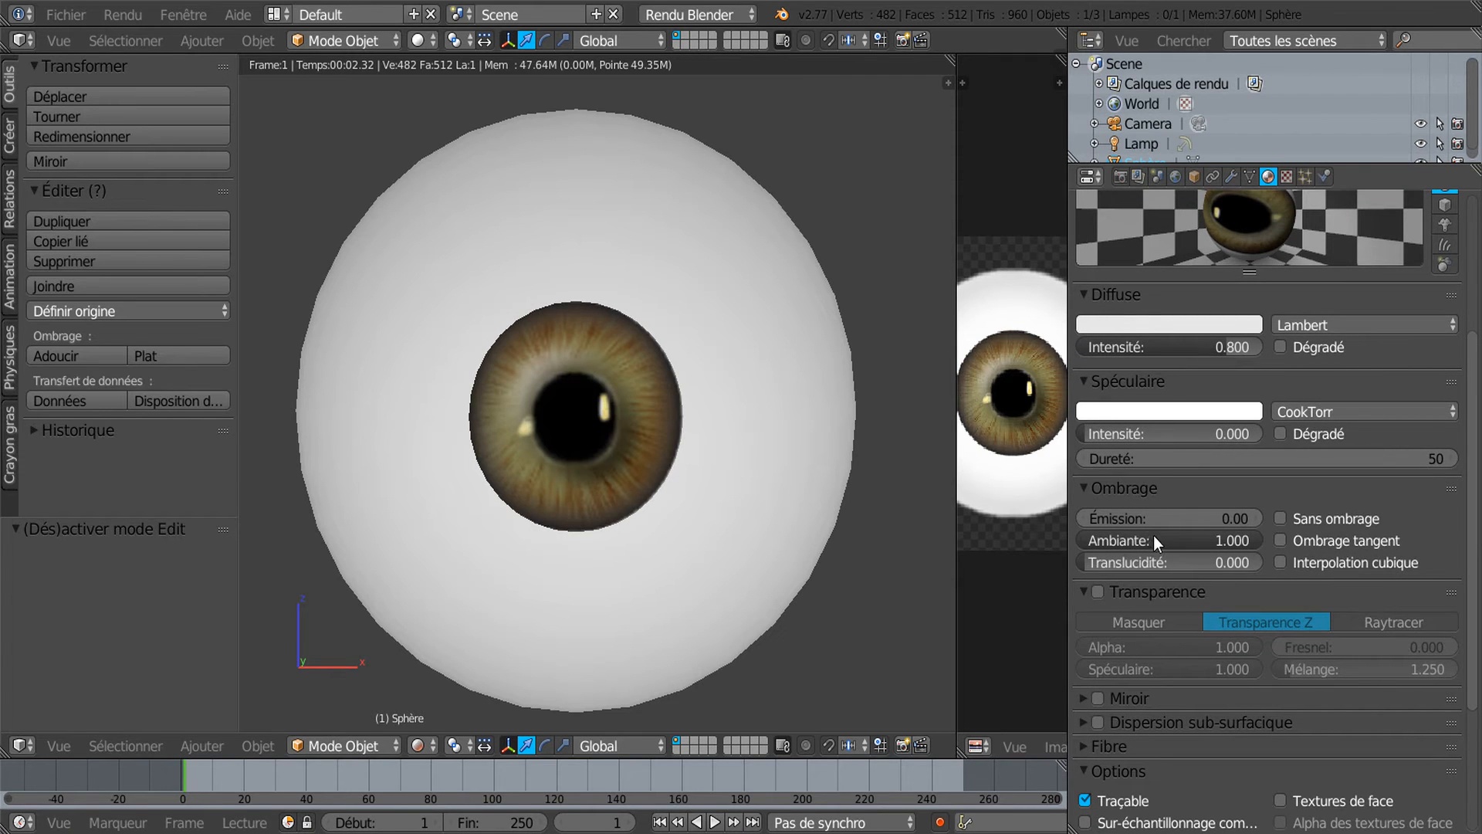
drag(1167, 522, 1233, 521)
mouse_move(1089, 439)
mouse_down()
mouse_move(1125, 439)
mouse_move(1086, 430)
mouse_up()
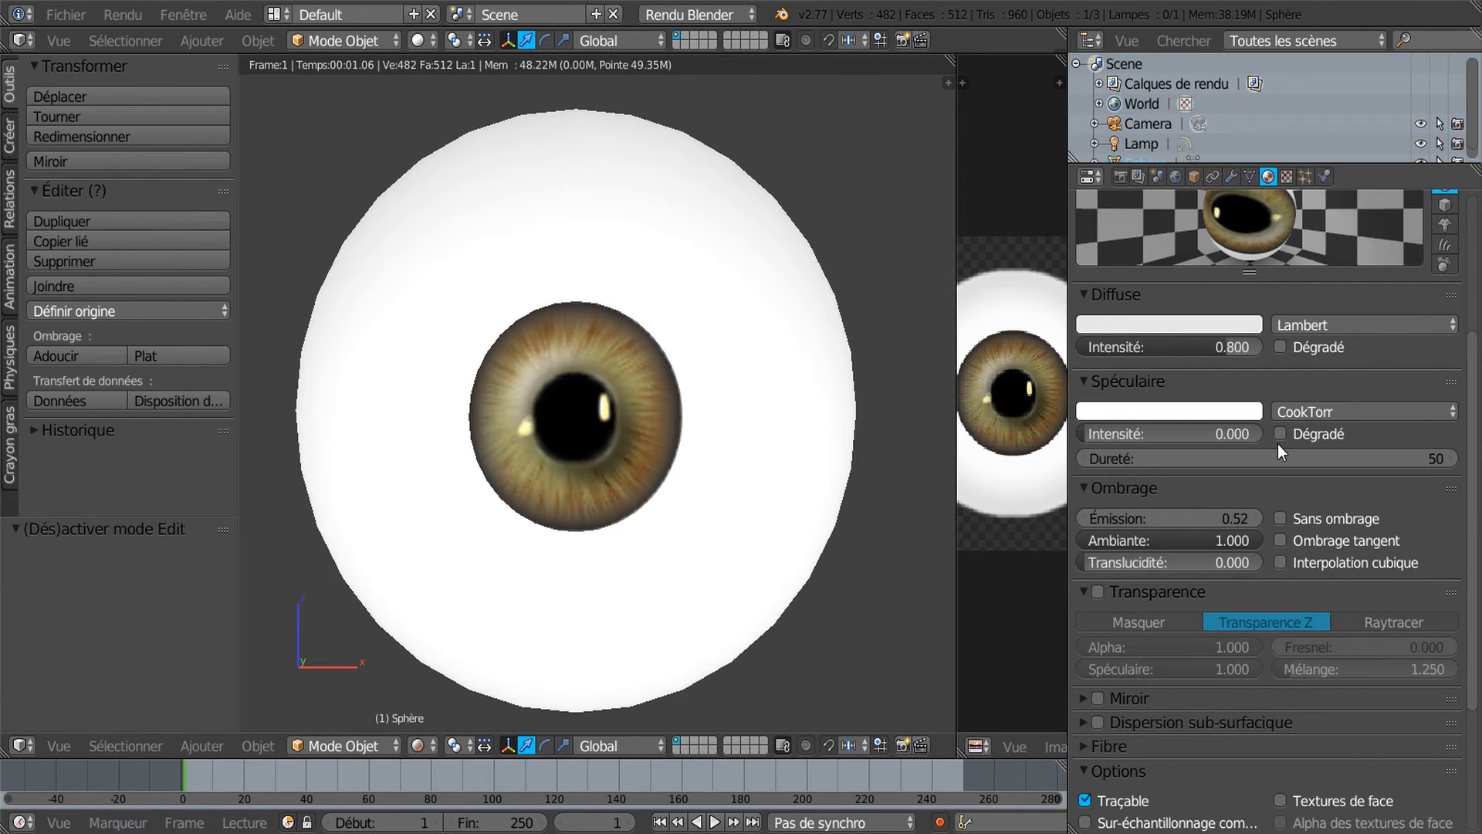
Try the Toon specular shader model on the material and switch back to CookTorr
click(1342, 412)
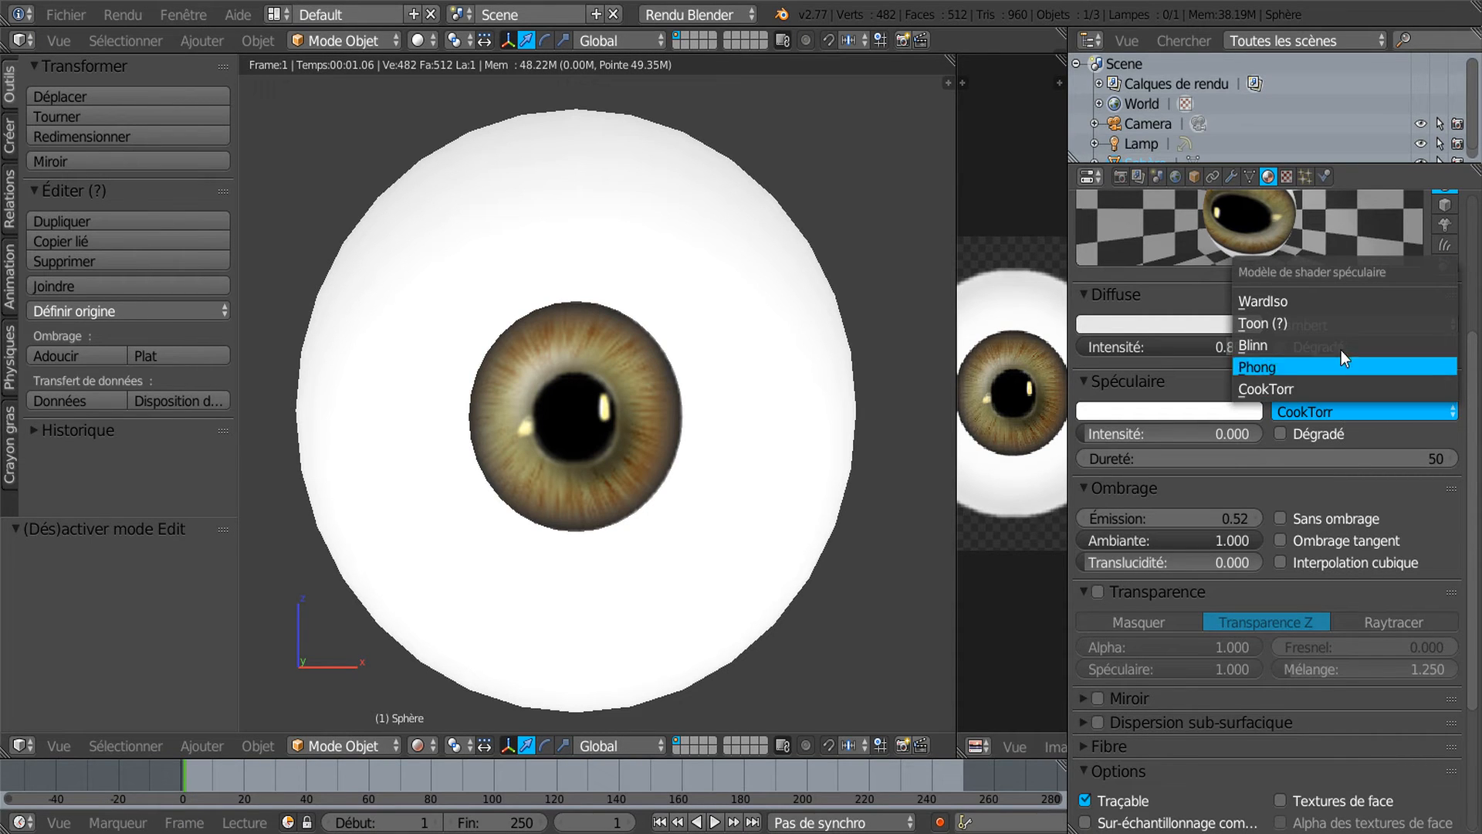
click(1341, 325)
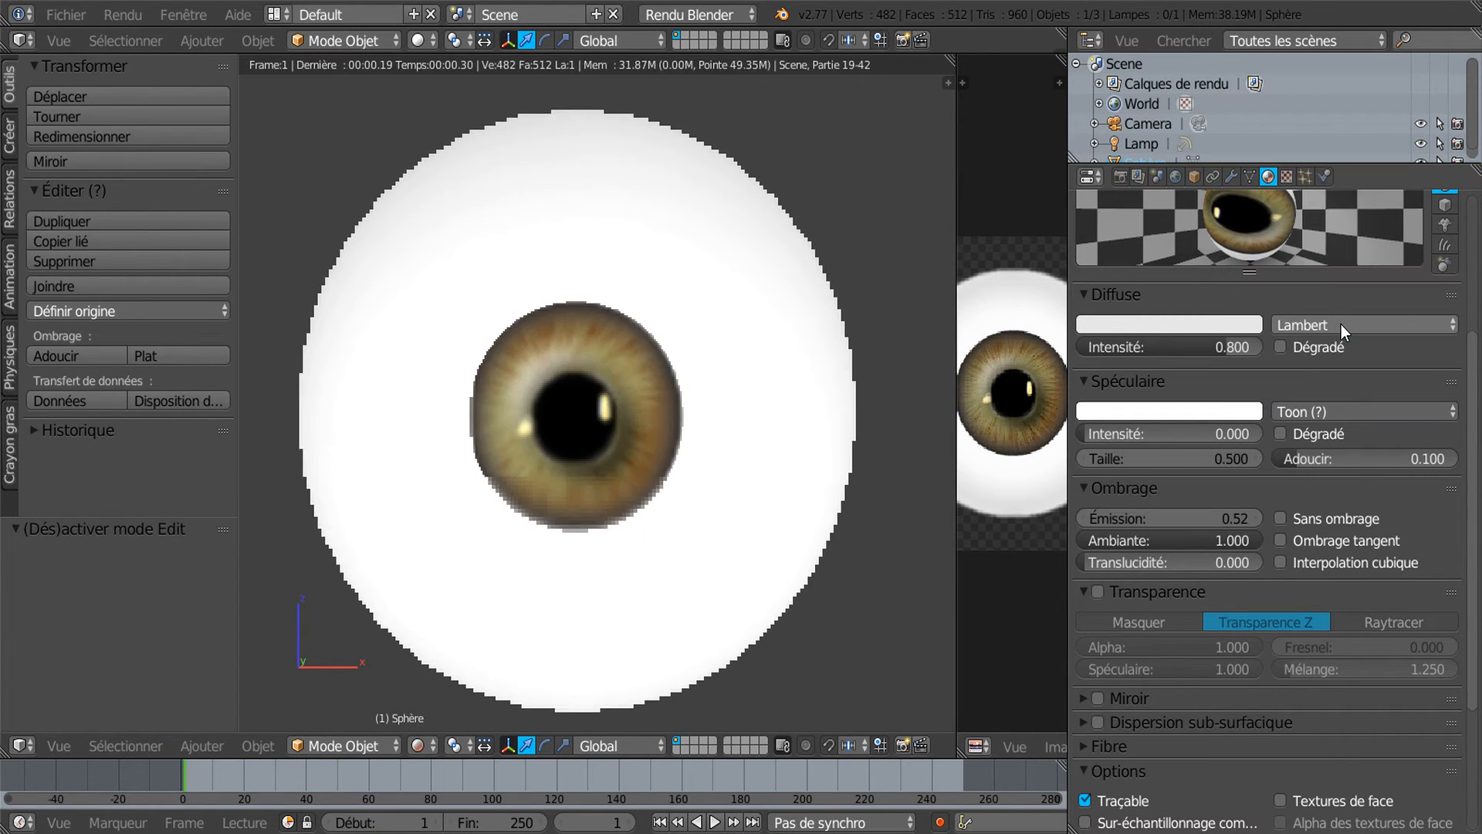
click(1348, 411)
click(1347, 391)
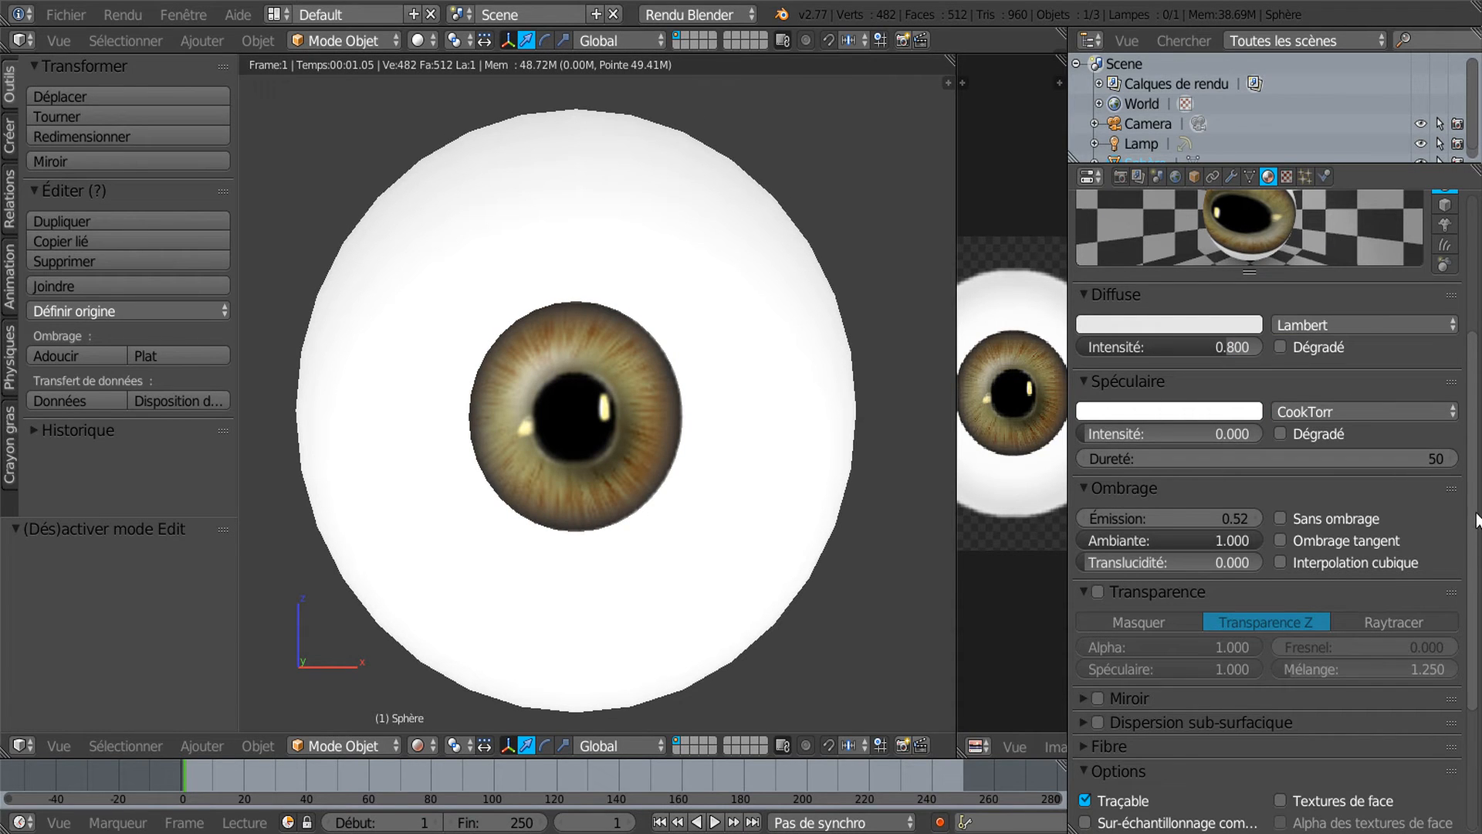
Try the shadeless option on the eyeball material and turn it off again
scroll(1476, 532, down, 1)
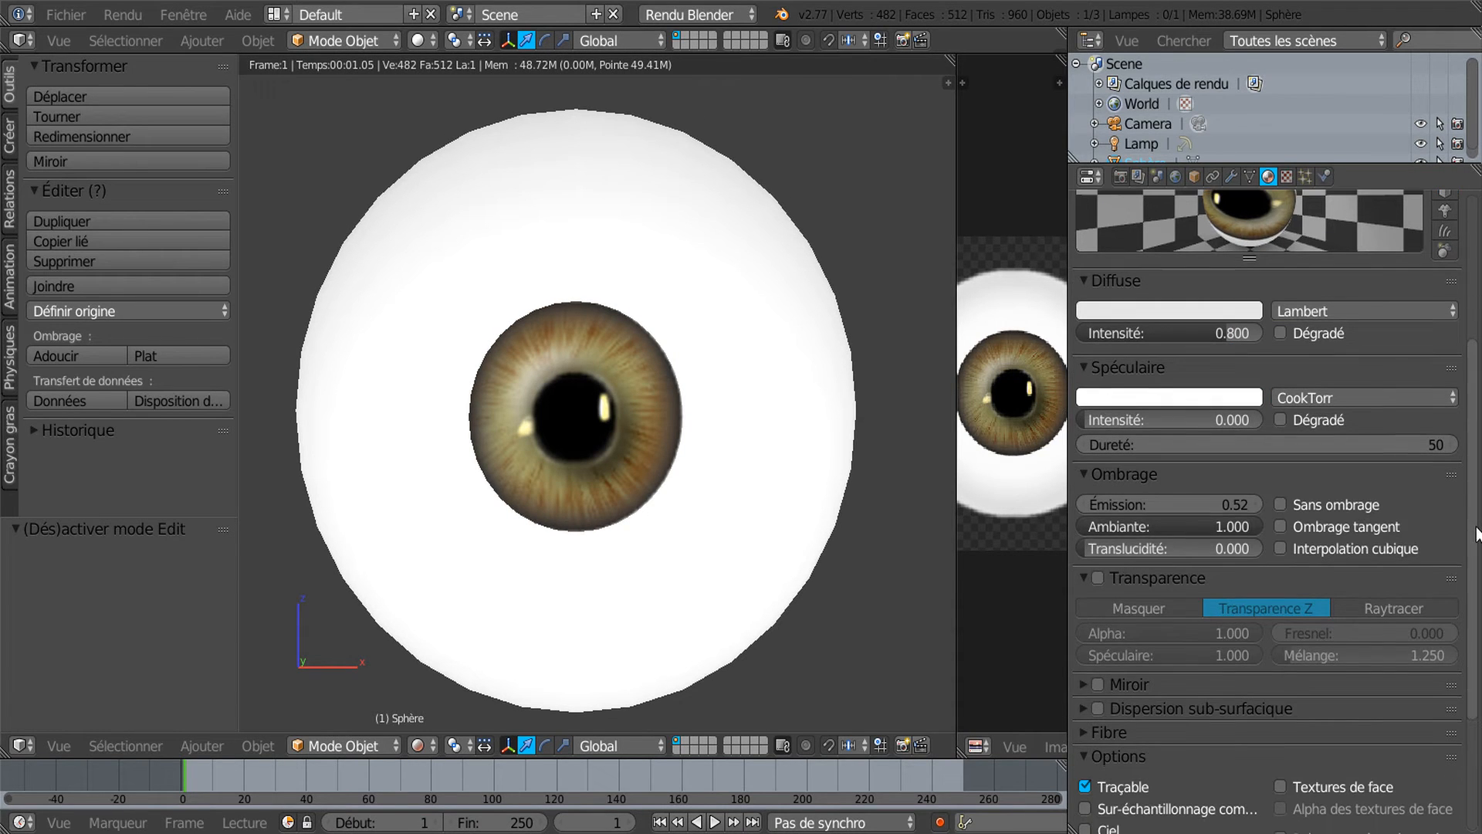
click(1279, 505)
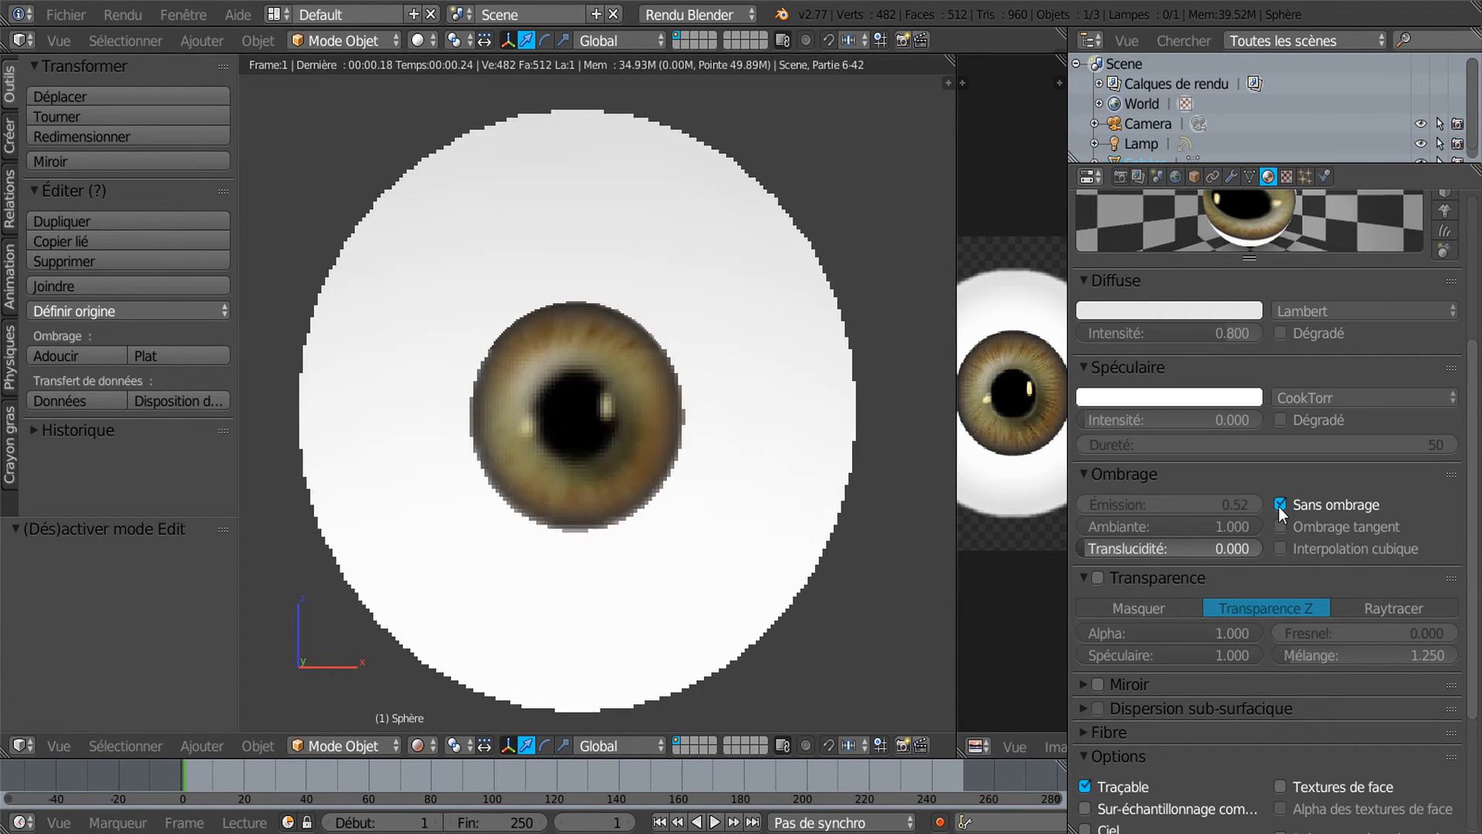
click(1279, 505)
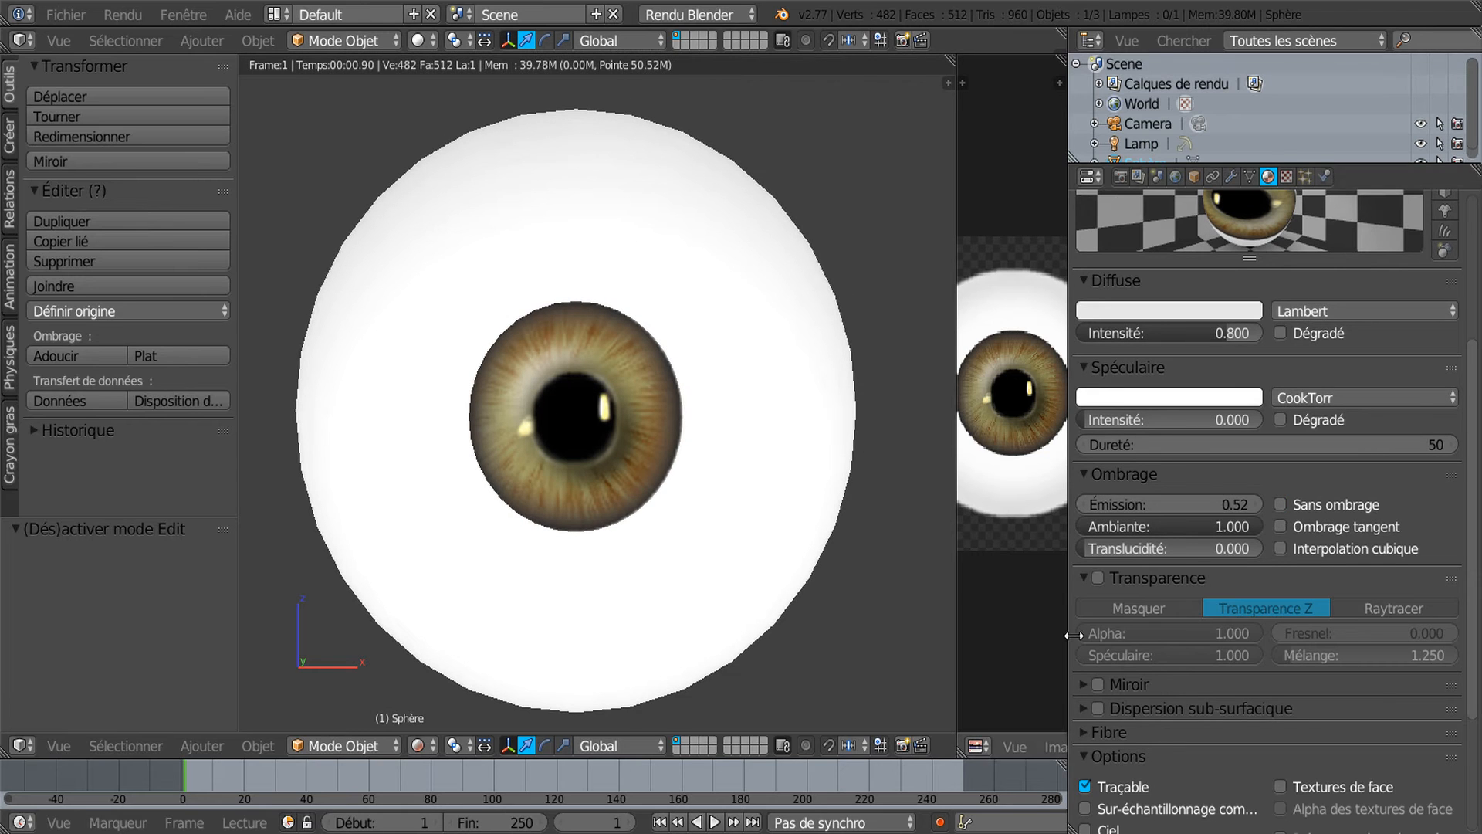
Raise the eyeball material's emission to 1.17 and its diffuse intensity to 0.862
drag(1200, 511, 1248, 511)
drag(1200, 330, 1244, 331)
Try the Toon diffuse shader model on the material and switch back to Lambert
click(1344, 311)
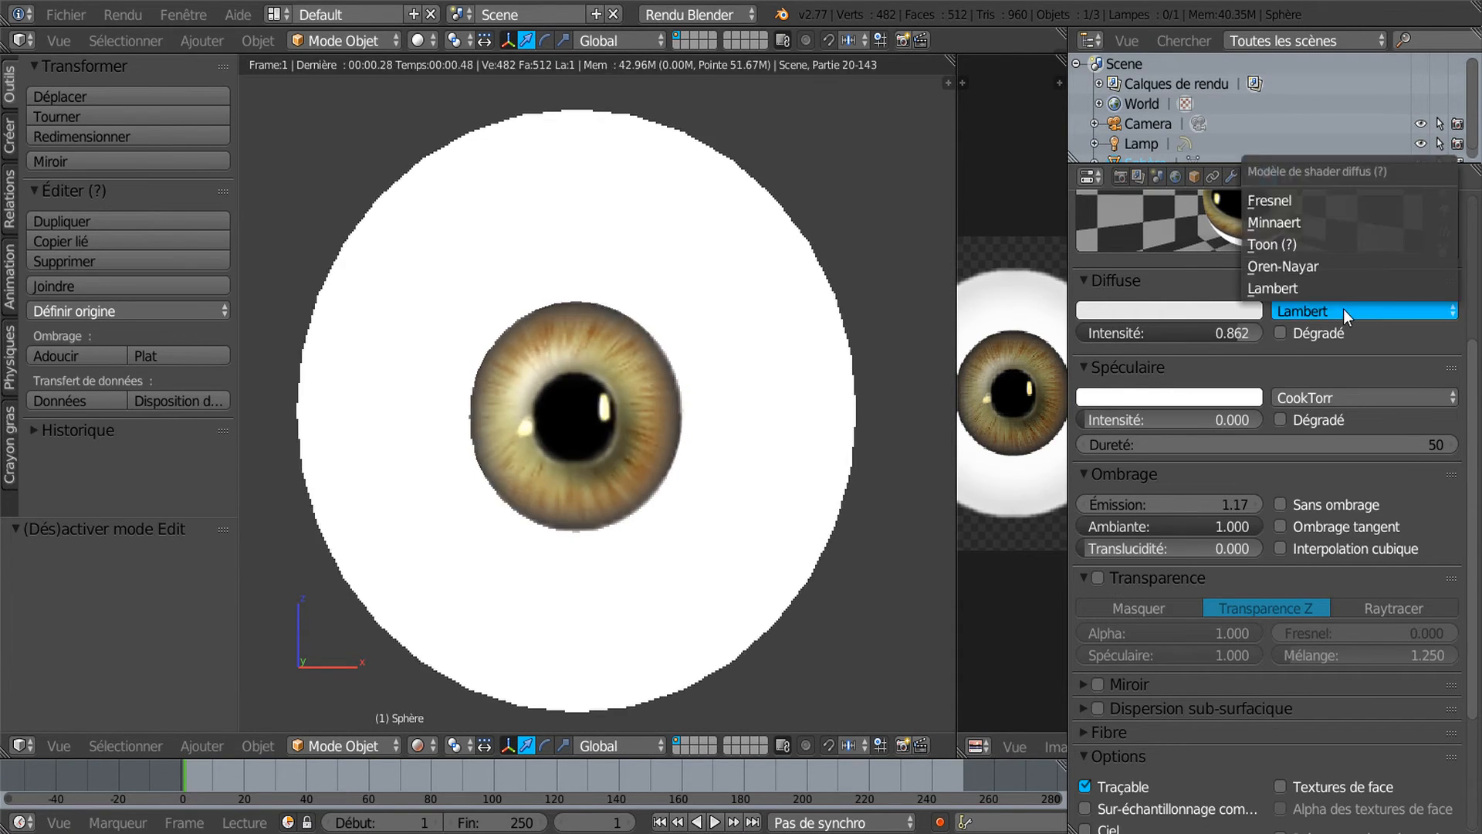
click(1345, 244)
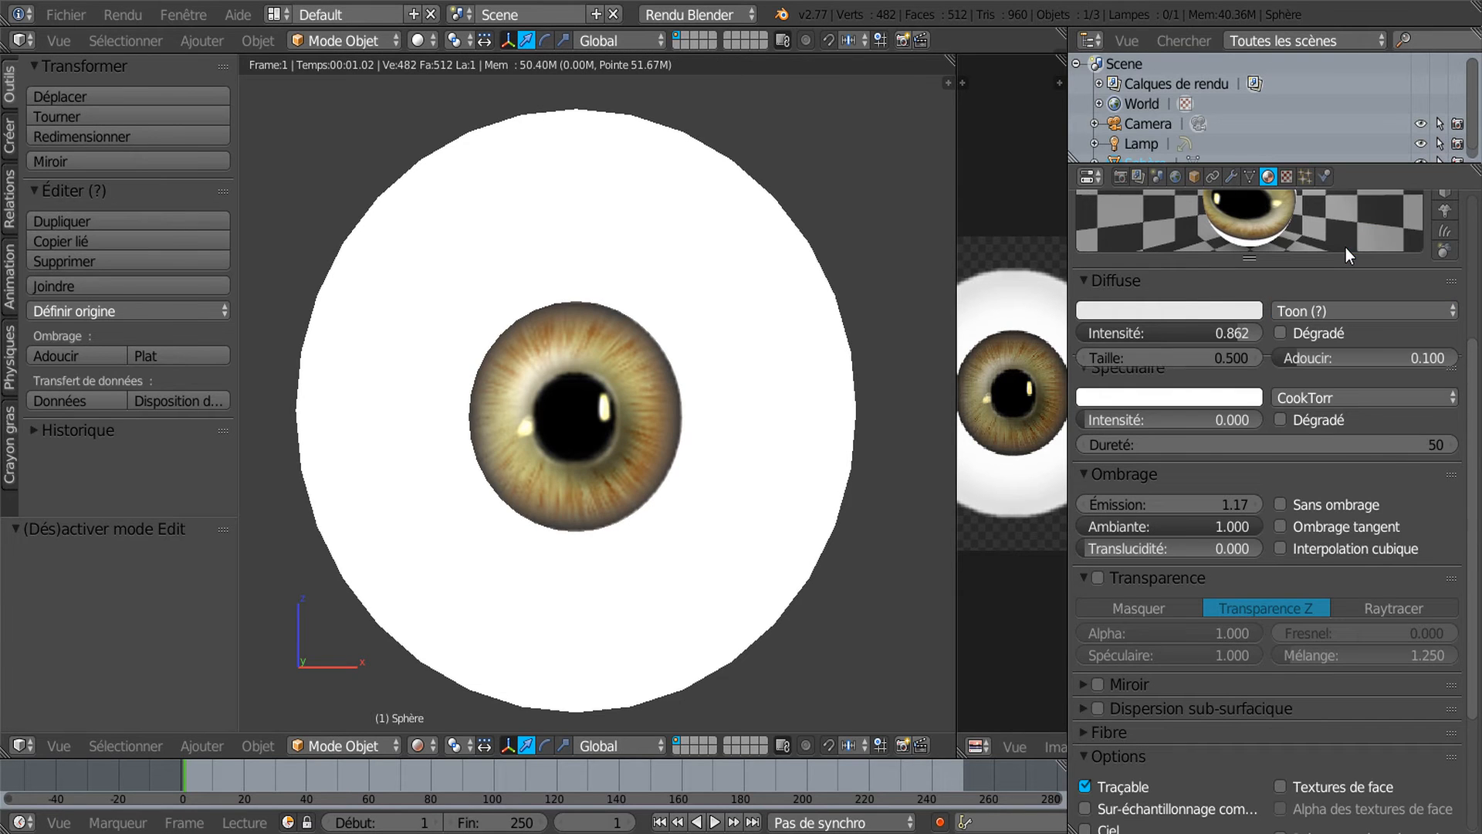
click(1341, 310)
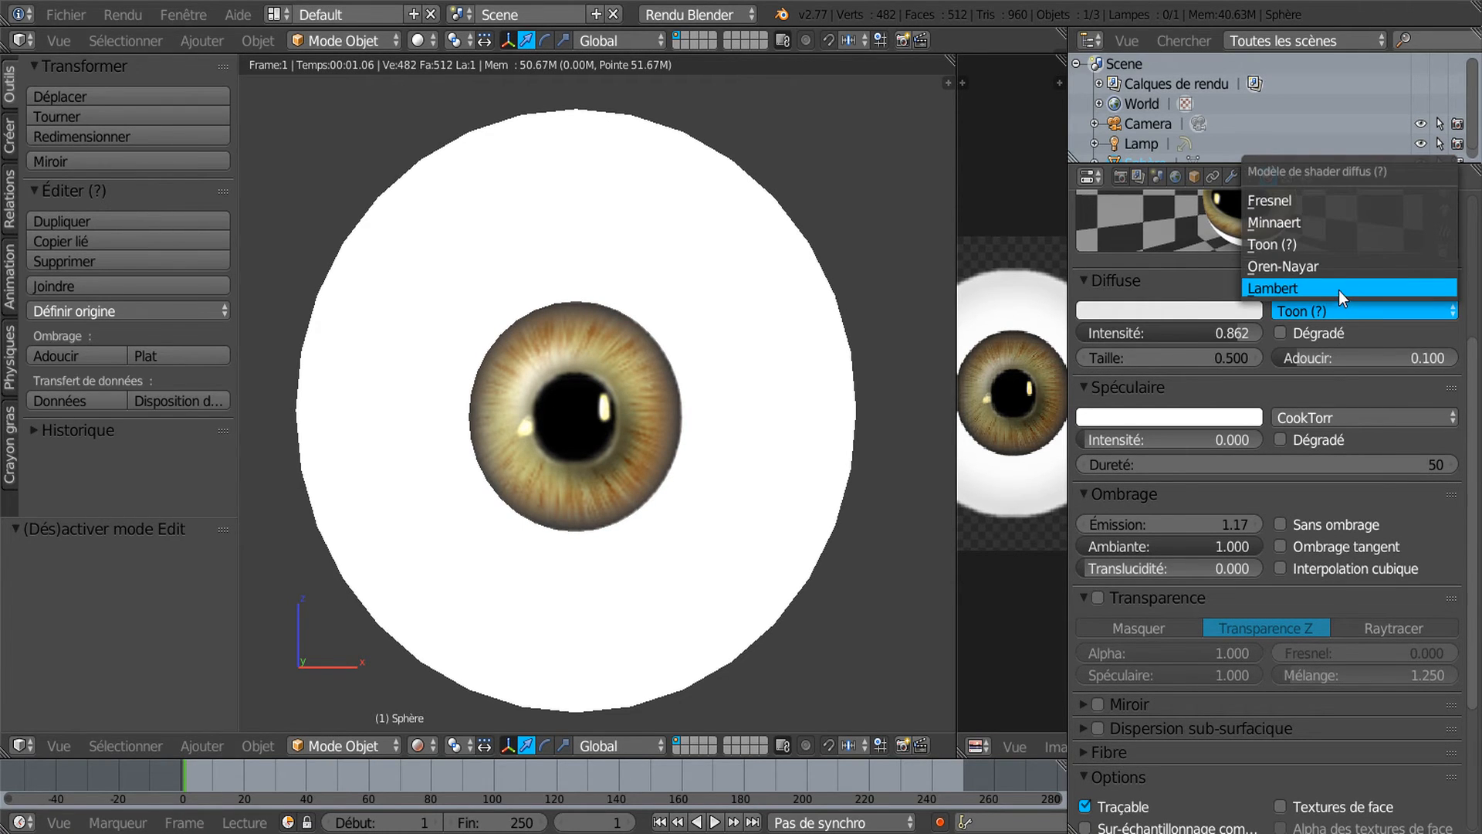
click(1338, 288)
Look through the remaining material options and view the rendered eyeball from a more oblique angle
scroll(1478, 672, down, 5)
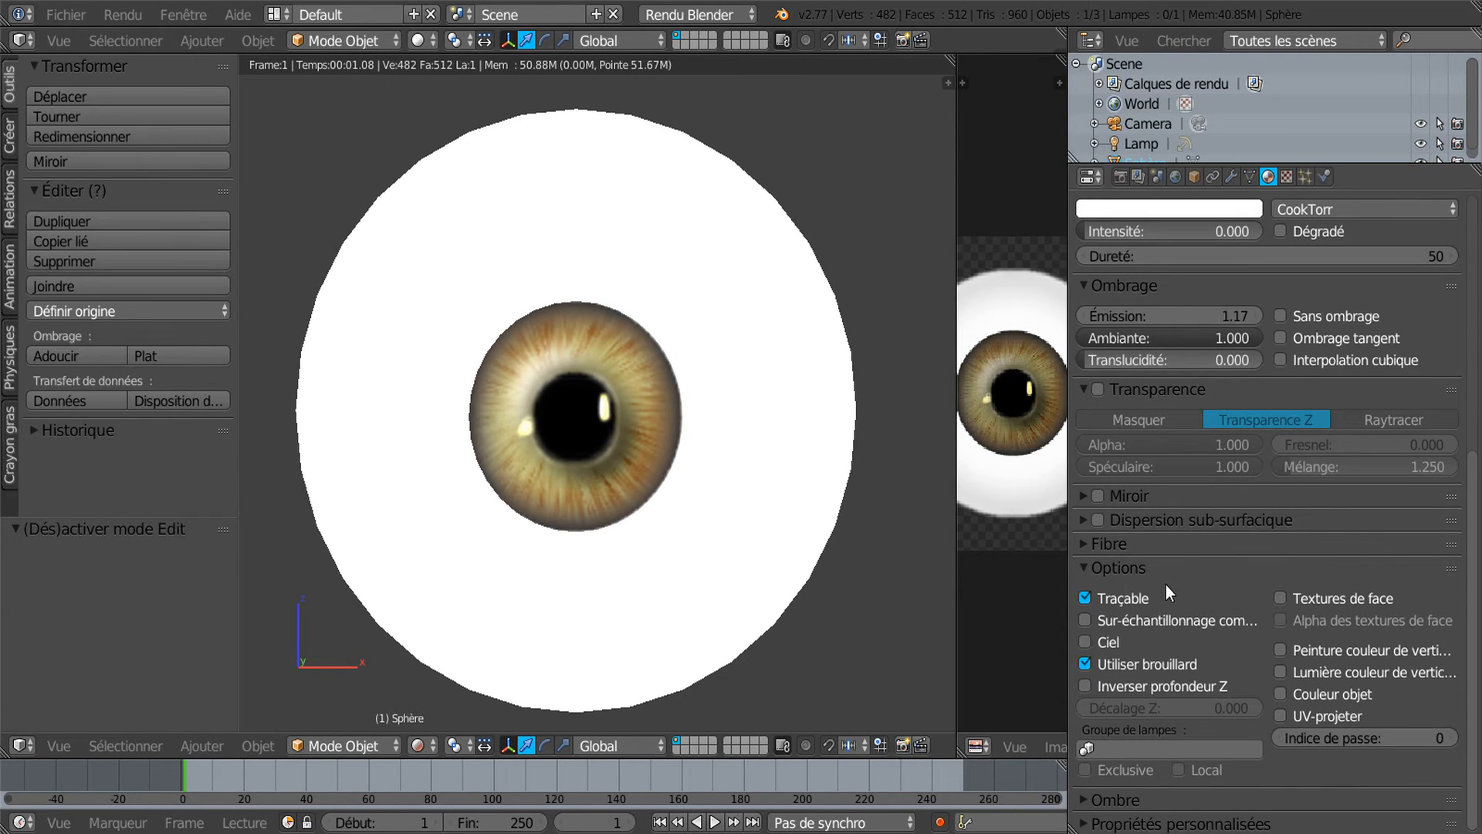
scroll(588, 552, down, 2)
middle_drag(588, 551, 693, 558)
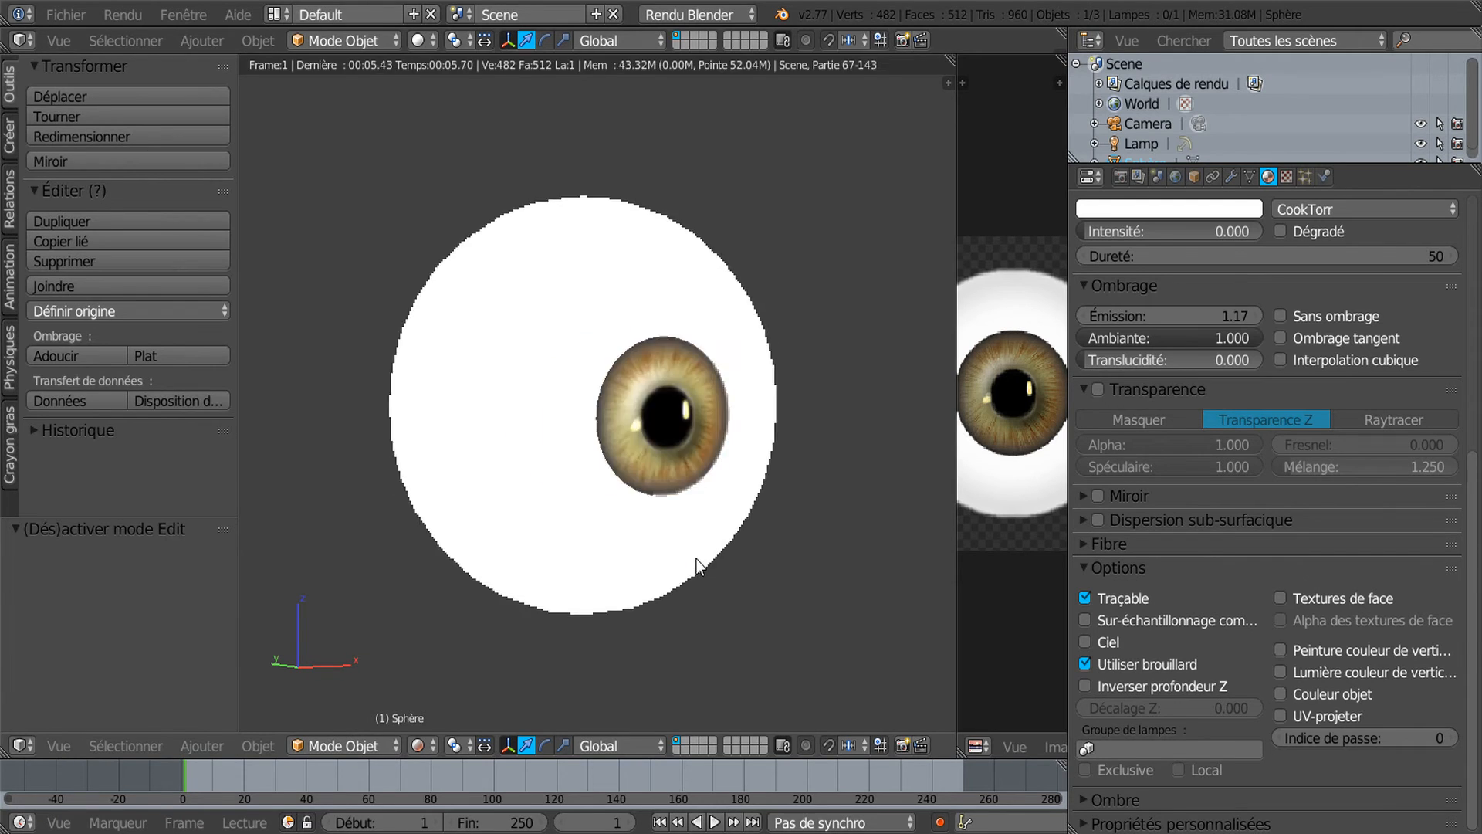
scroll(738, 569, up, 2)
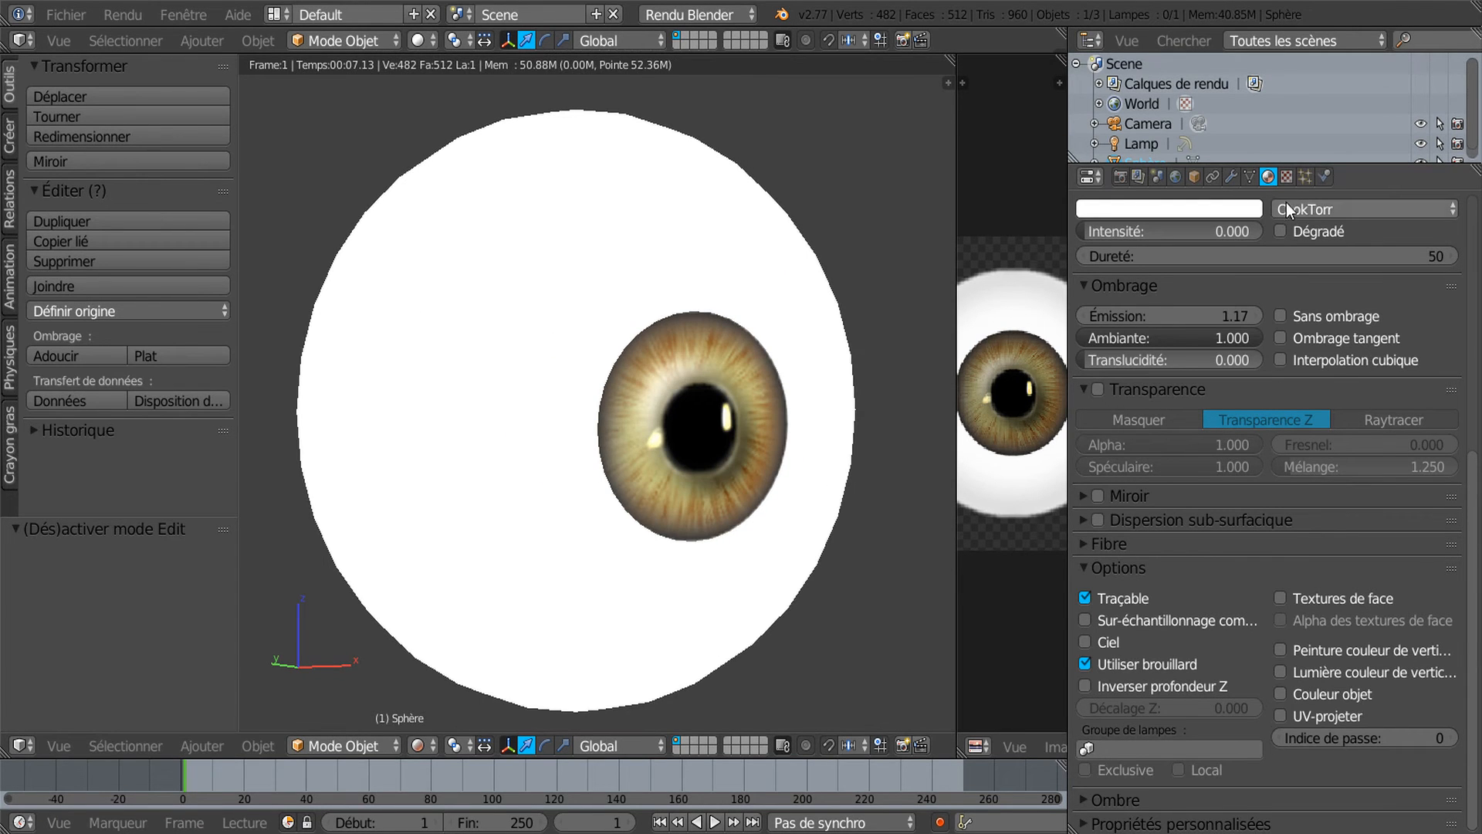
Enable the eye texture's influence on normal, alpha, diffuse intensity, ambient and emission in addition to color
click(1285, 175)
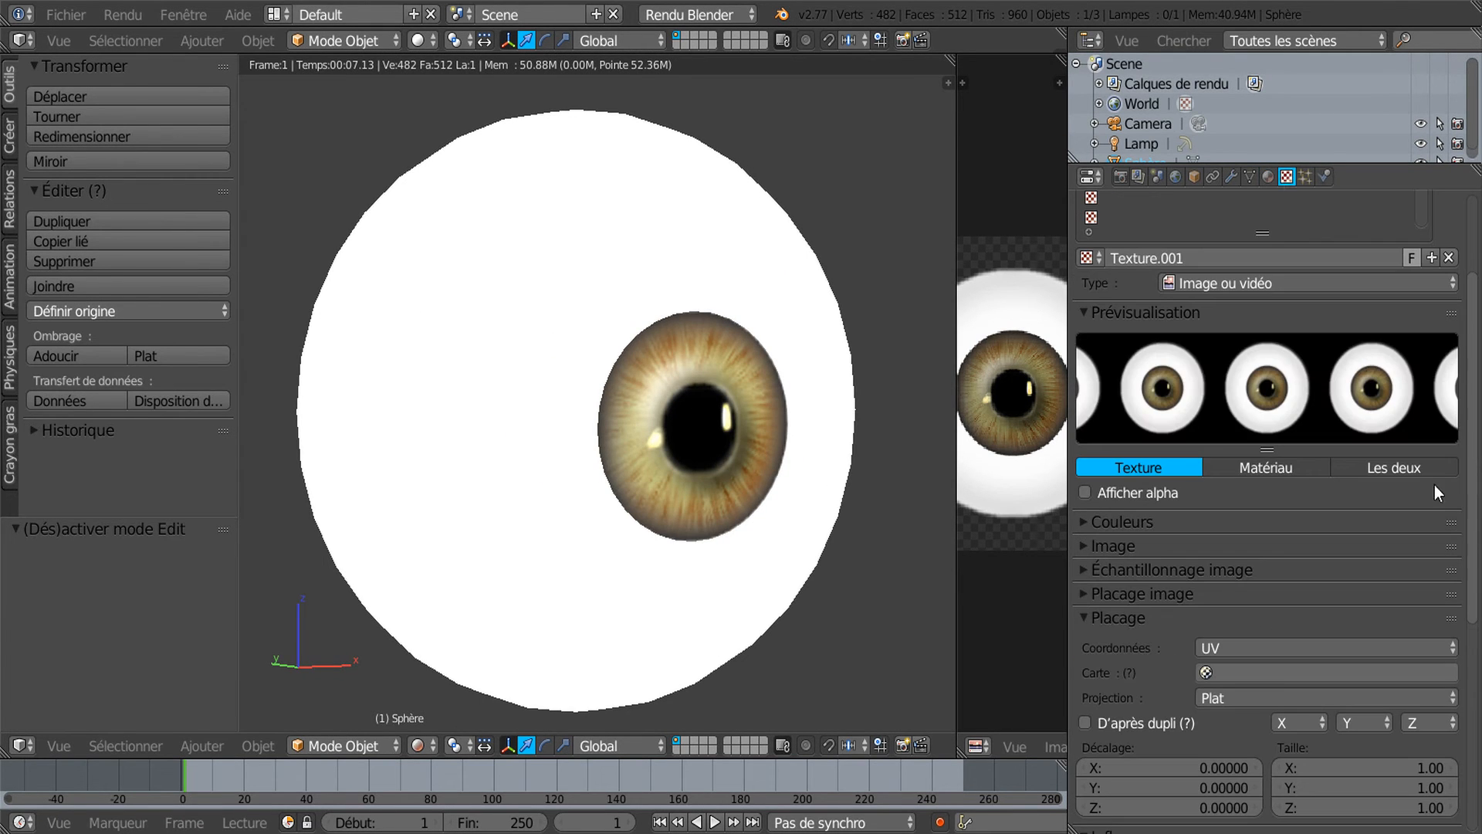
drag(1471, 463, 1471, 656)
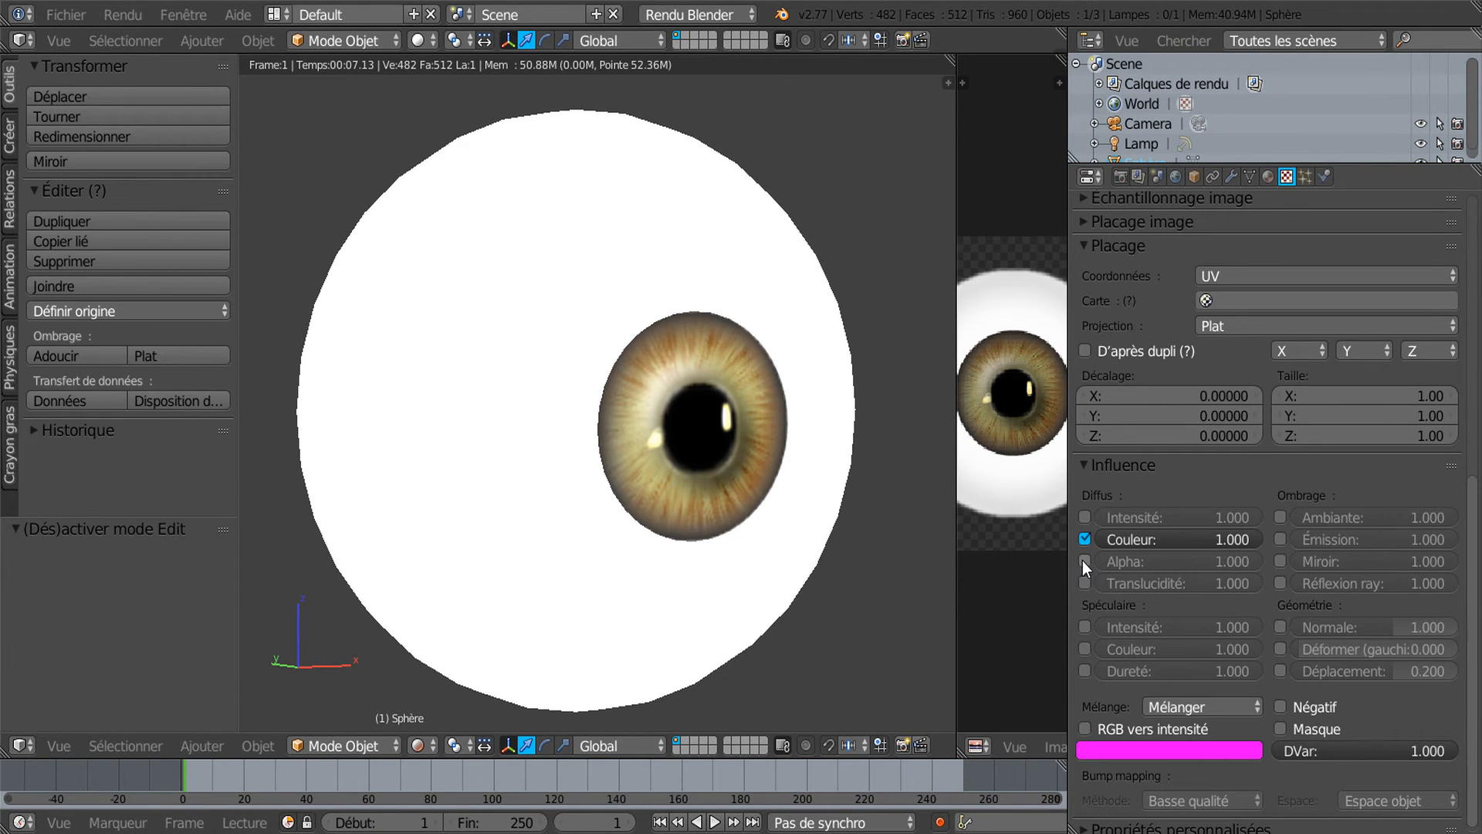
click(1281, 625)
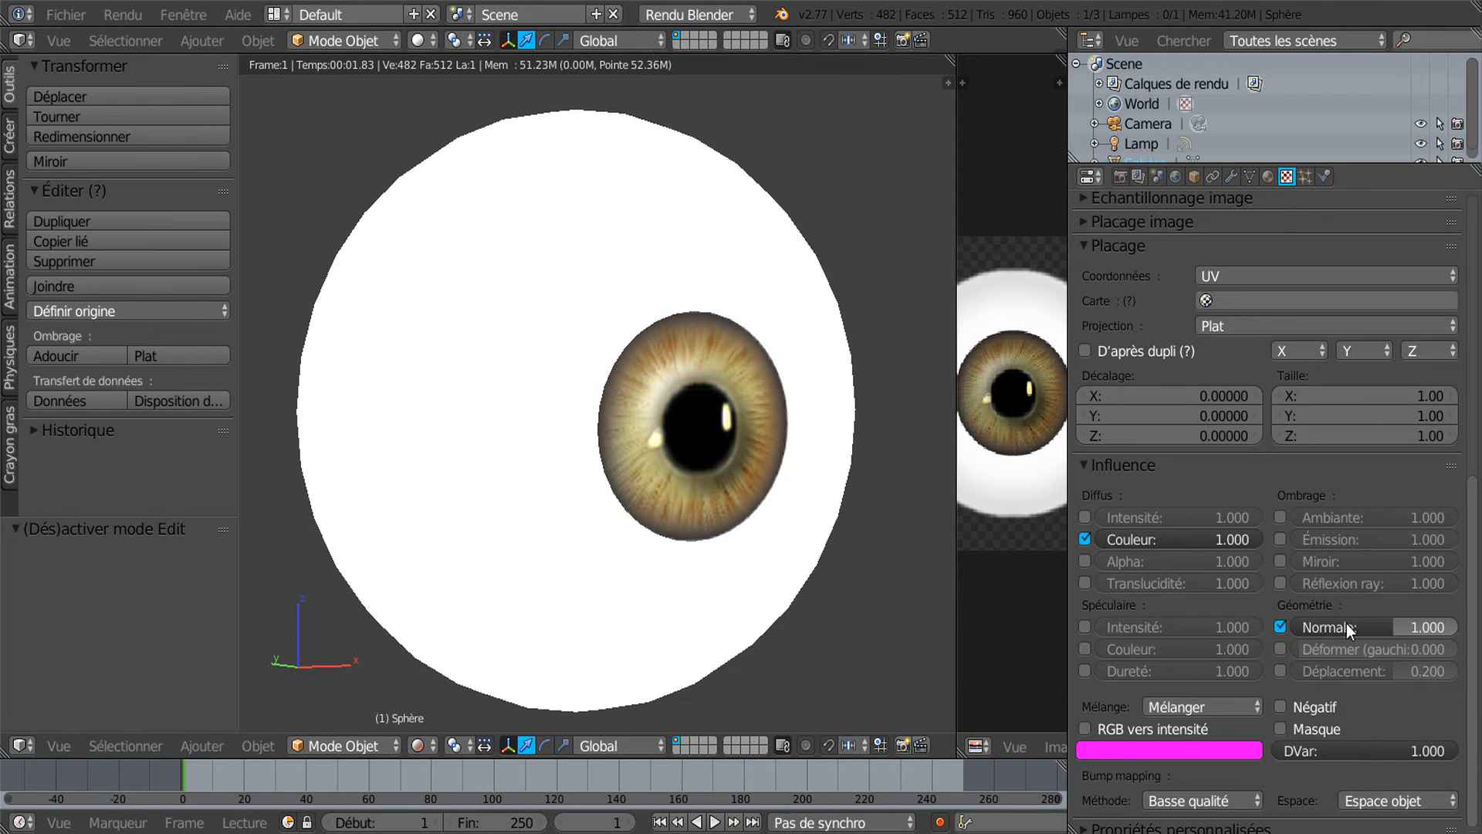
click(1084, 561)
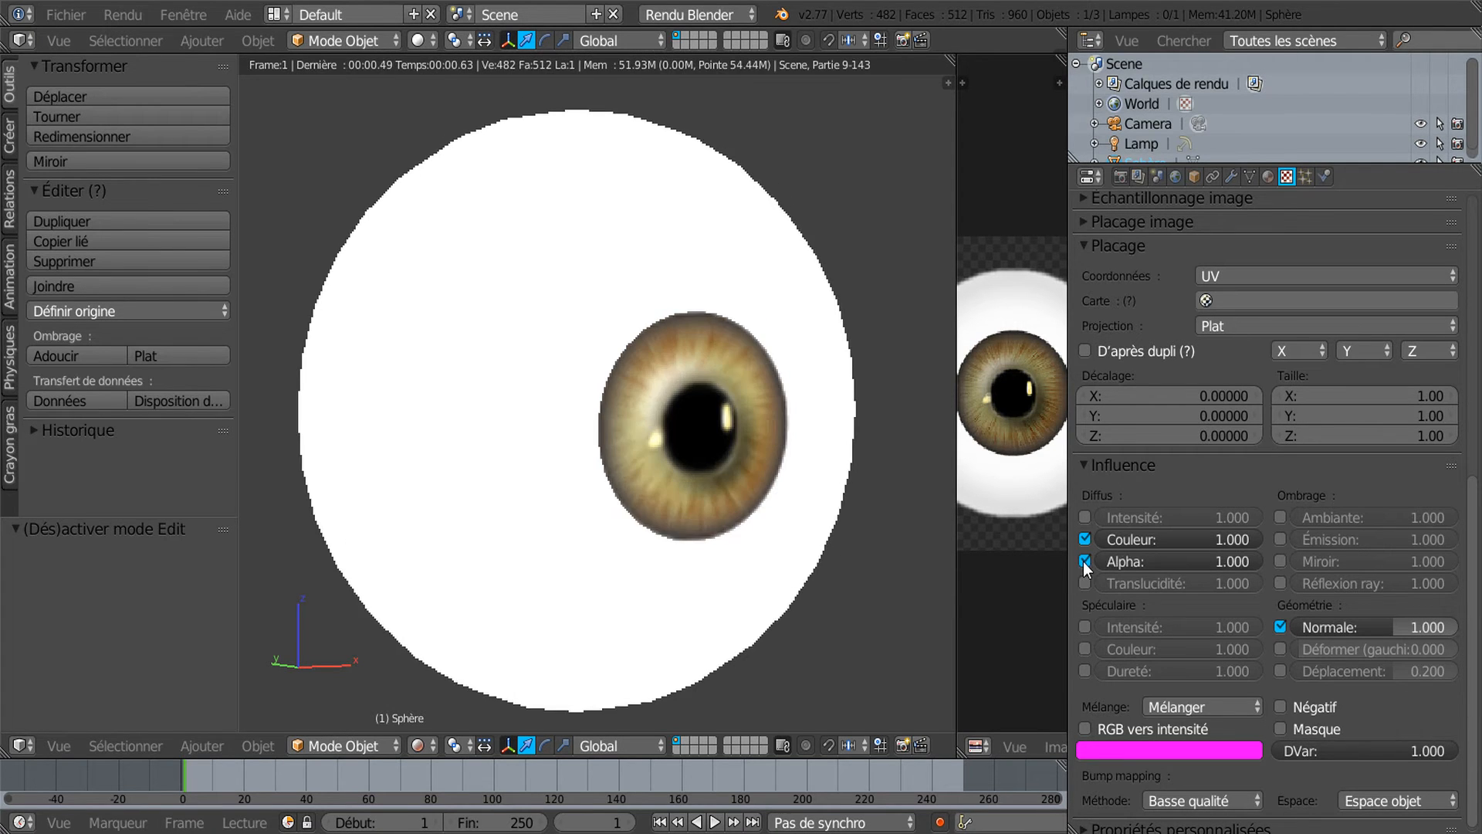
click(1084, 517)
click(1280, 517)
click(1280, 539)
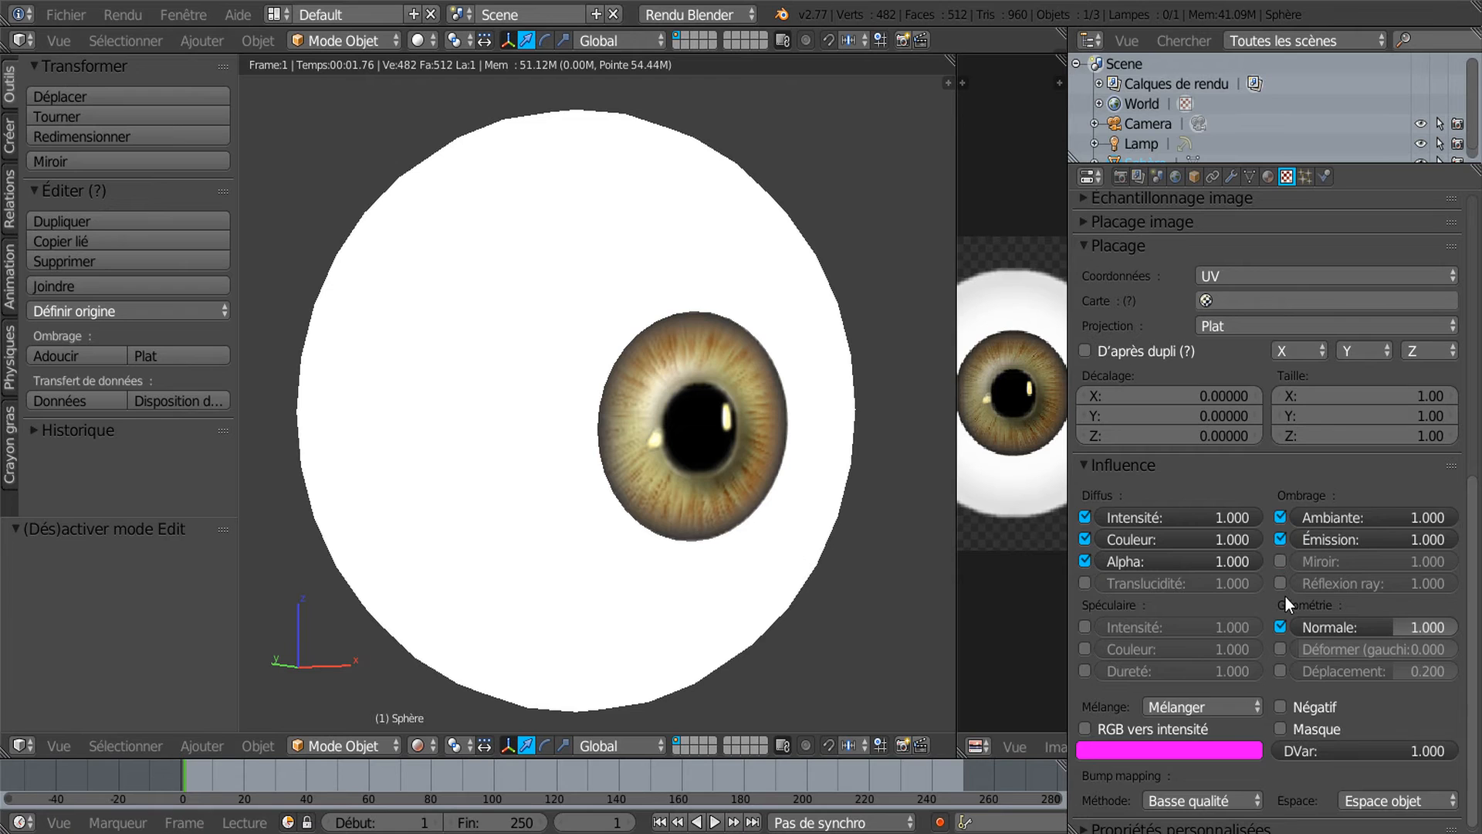
drag(1475, 570, 1474, 575)
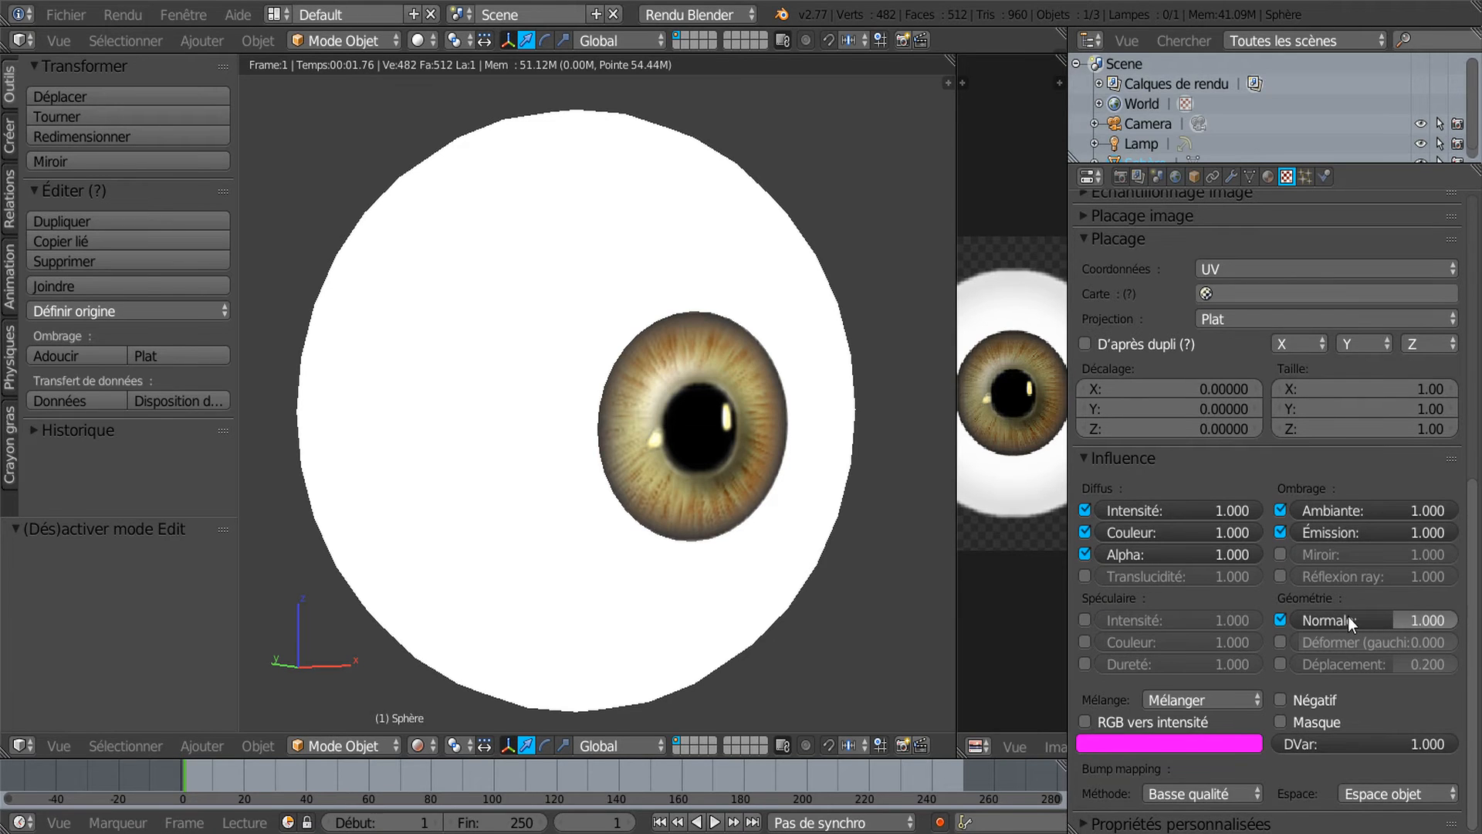
Switch the viewport to Material shading and try a normal influence of 5 for the texture, checking the iris up close
click(418, 745)
click(433, 634)
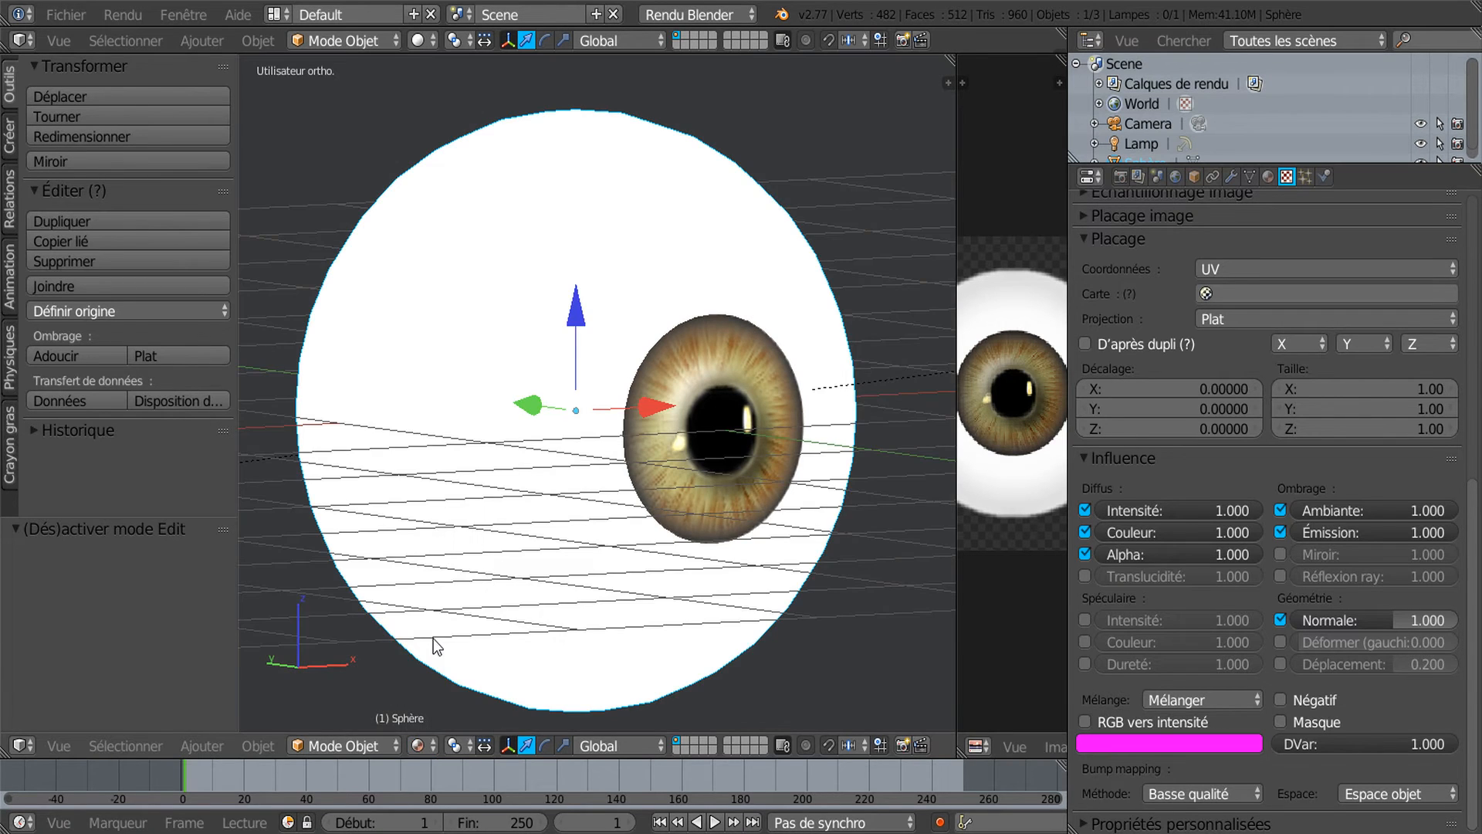
scroll(591, 618, up, 3)
middle_drag(595, 618, 368, 586)
middle_drag(683, 590, 664, 591)
scroll(665, 590, up, 4)
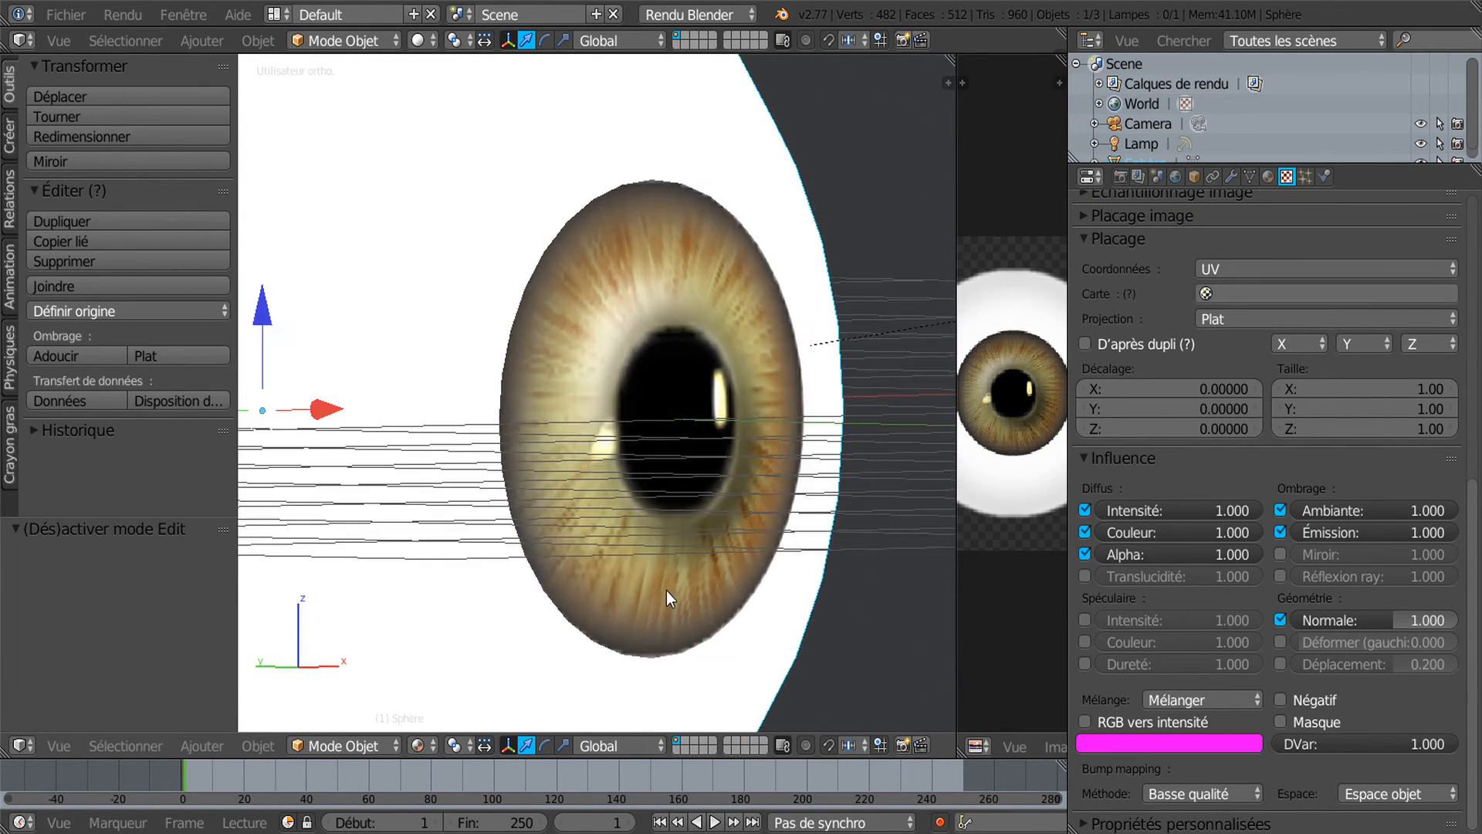
mouse_move(1387, 614)
mouse_down()
mouse_move(1293, 616)
mouse_move(1428, 620)
mouse_move(1397, 620)
mouse_up()
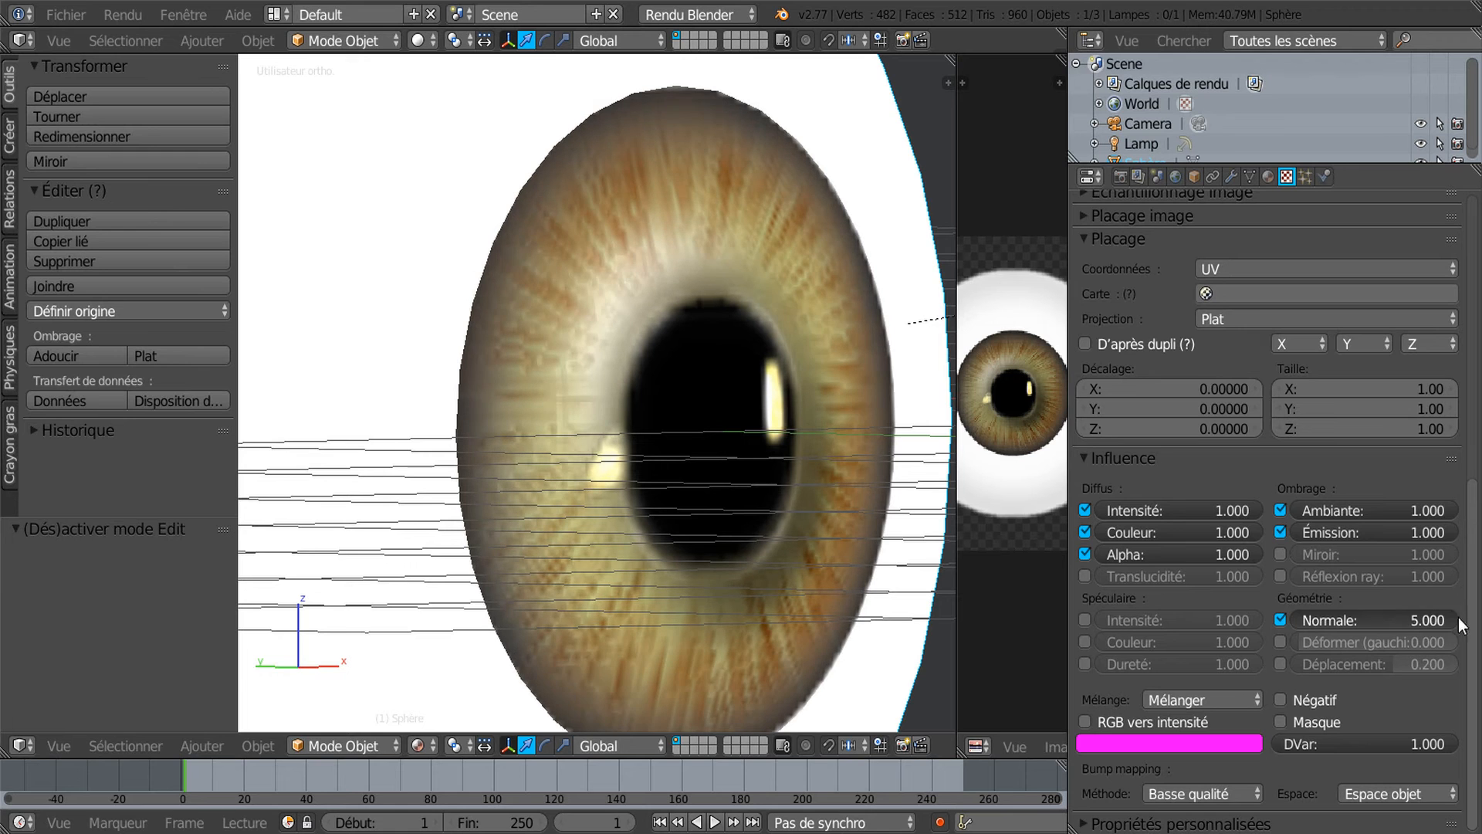
scroll(600, 495, up, 2)
middle_drag(600, 496, 516, 496)
scroll(426, 496, down, 3)
scroll(540, 503, up, 4)
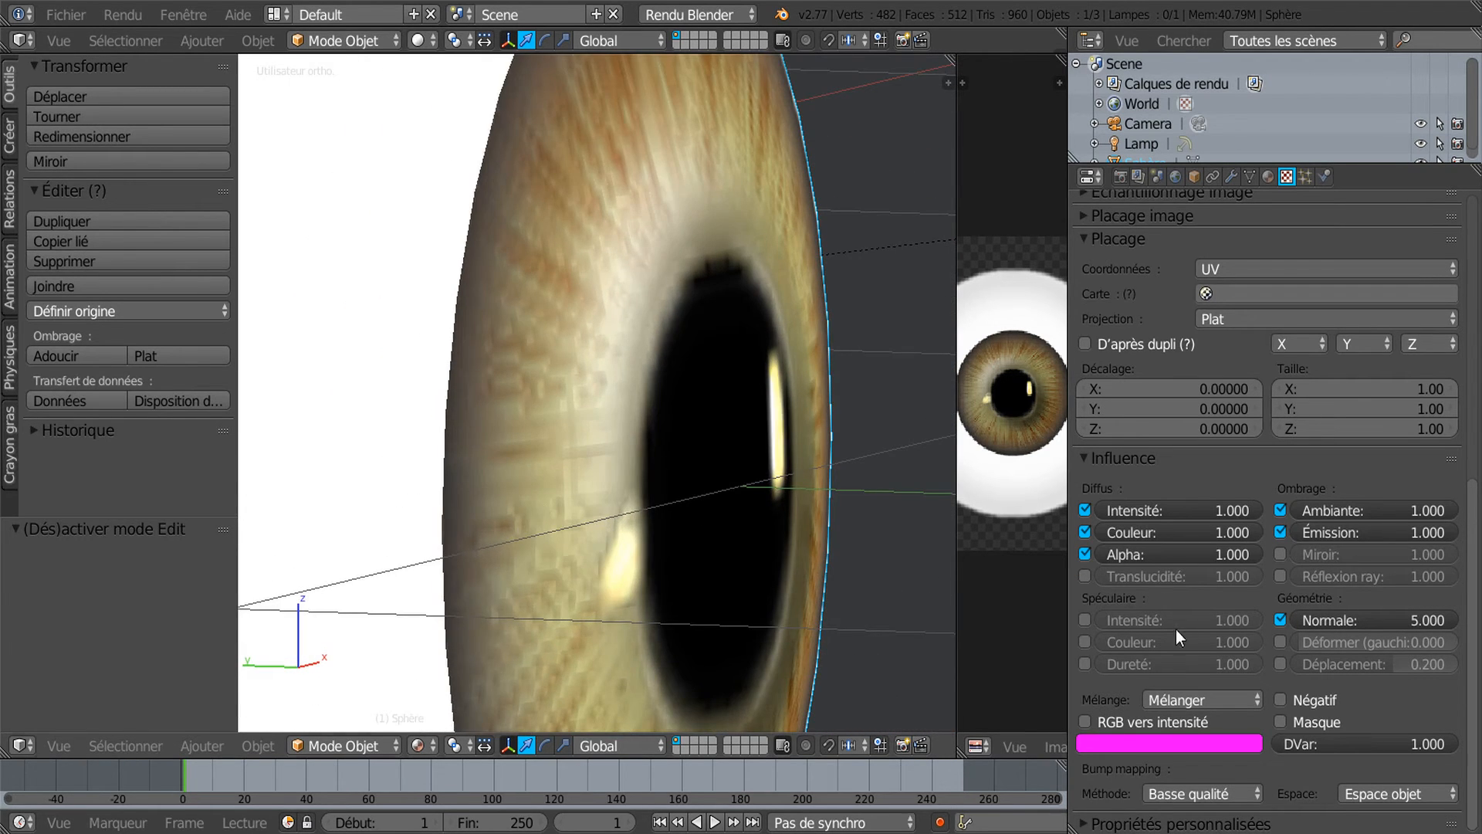
Set the texture's normal influence to -5 and enable its warp influence
key(minus)
mouse_move(1300, 620)
mouse_down()
mouse_move(1456, 621)
mouse_move(1298, 620)
mouse_up()
click(1280, 641)
scroll(868, 502, down, 3)
scroll(867, 502, down, 1)
middle_drag(867, 501, 786, 513)
scroll(786, 513, down, 1)
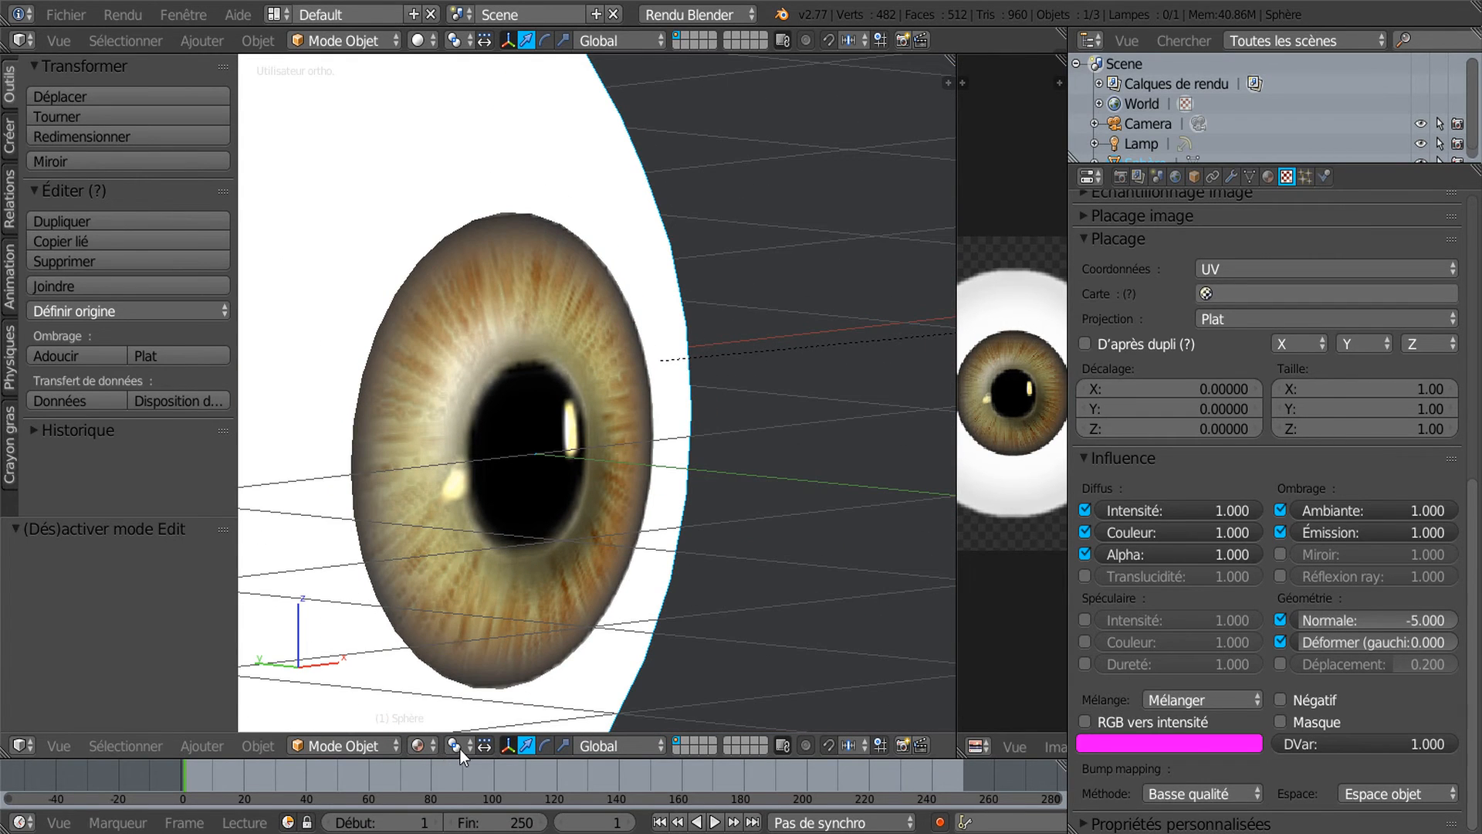
Display the eyeball in Texture shading and set the texture's normal influence to 0.780
click(417, 746)
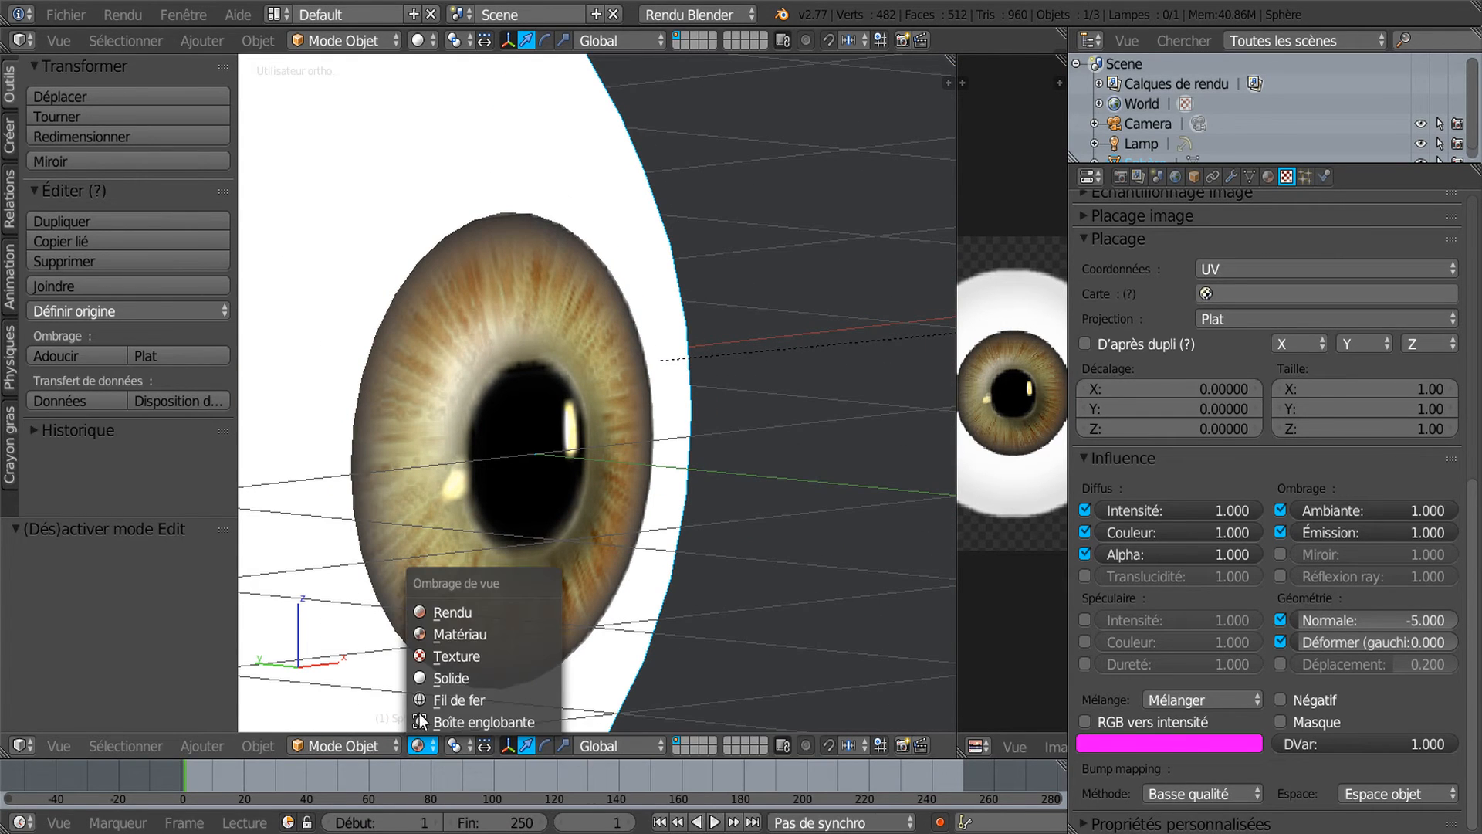
click(455, 656)
scroll(615, 522, up, 4)
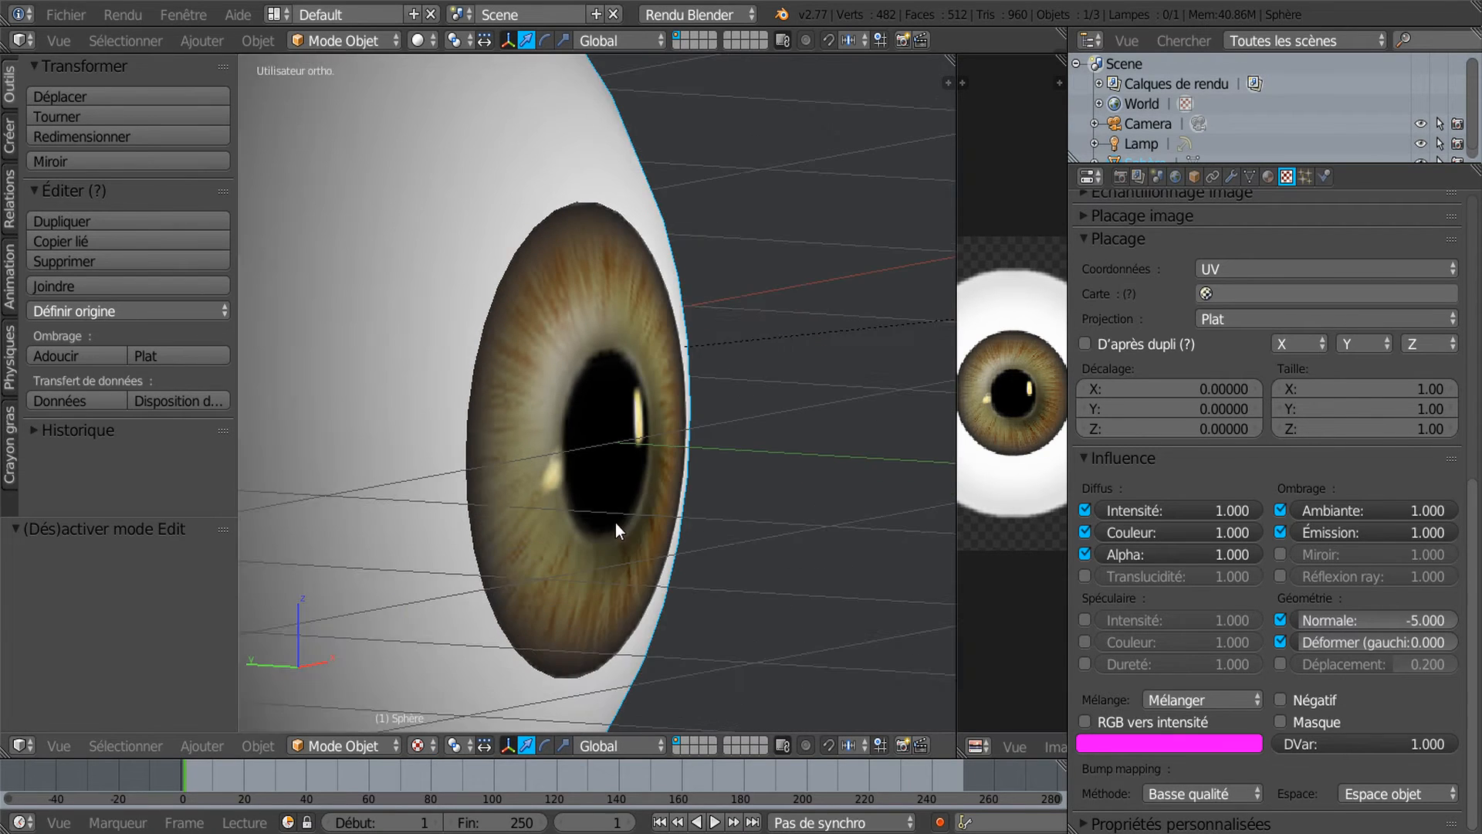
drag(1390, 624, 1390, 624)
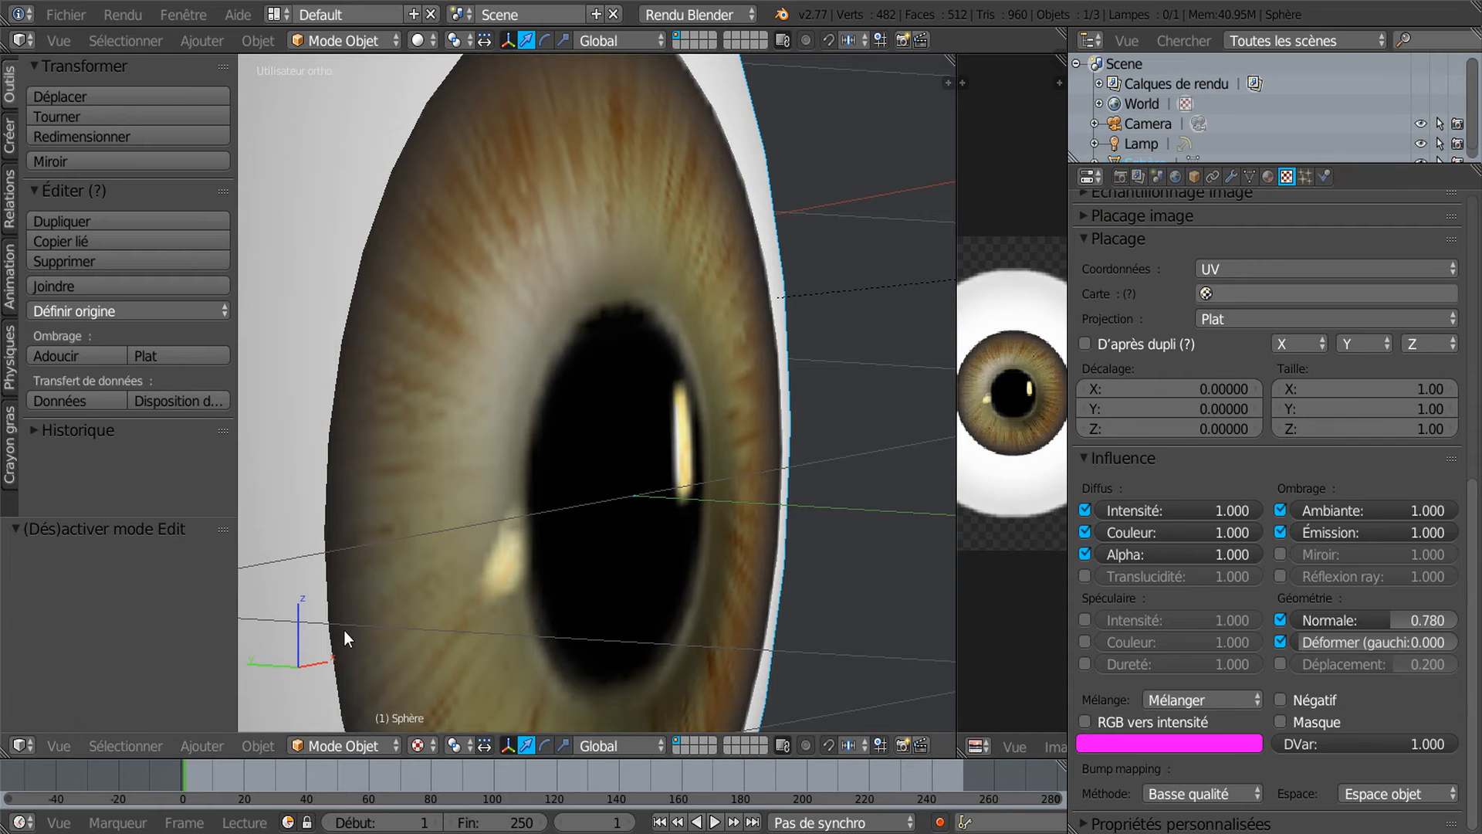
Compare the eyeball's appearance from the front in Material shading and in Rendered shading
click(417, 745)
click(439, 636)
scroll(438, 636, down, 2)
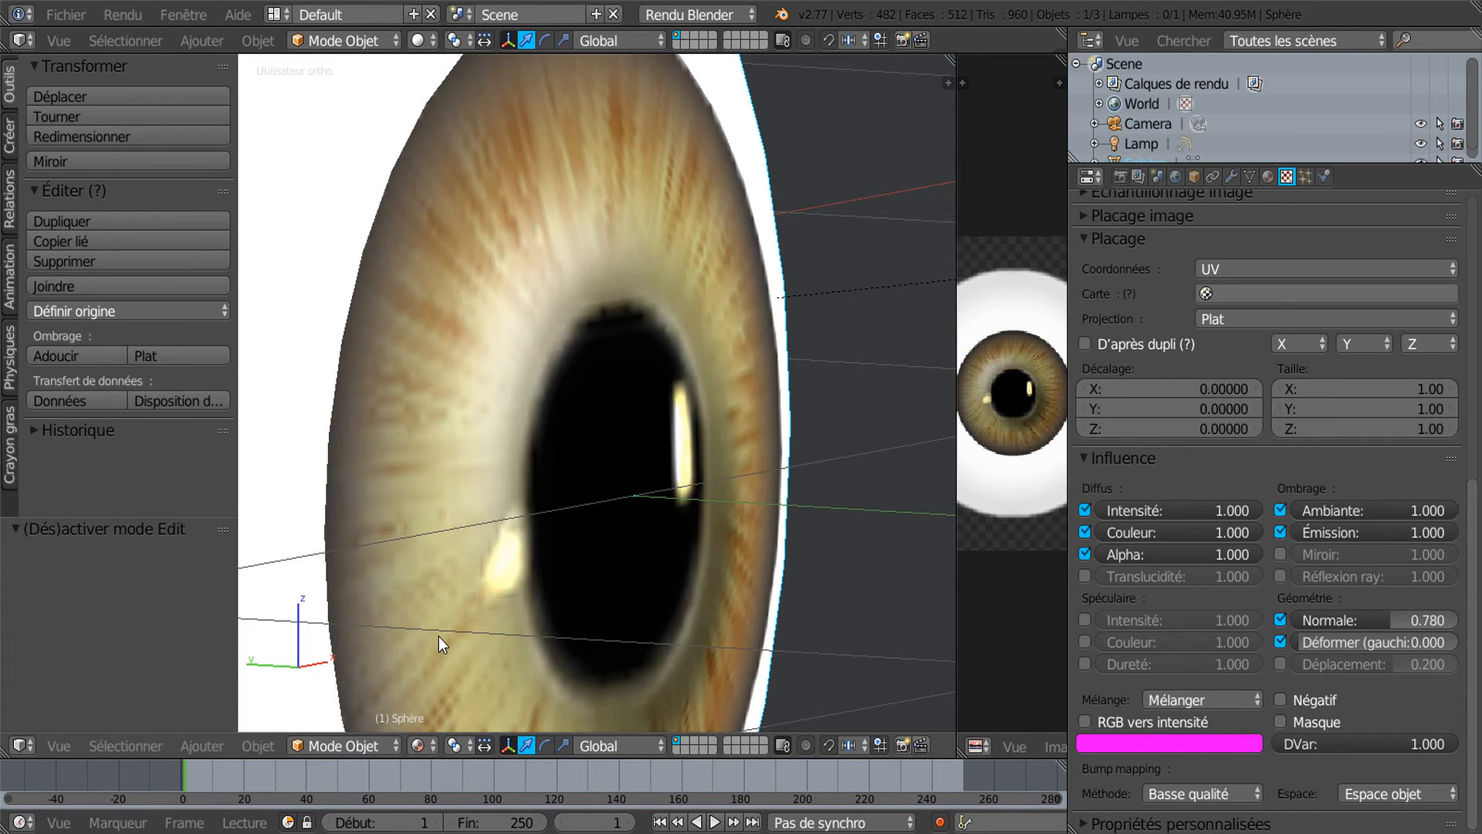
scroll(445, 632, down, 4)
middle_drag(503, 590, 332, 563)
scroll(405, 554, down, 4)
shift+middle_drag(434, 546, 582, 539)
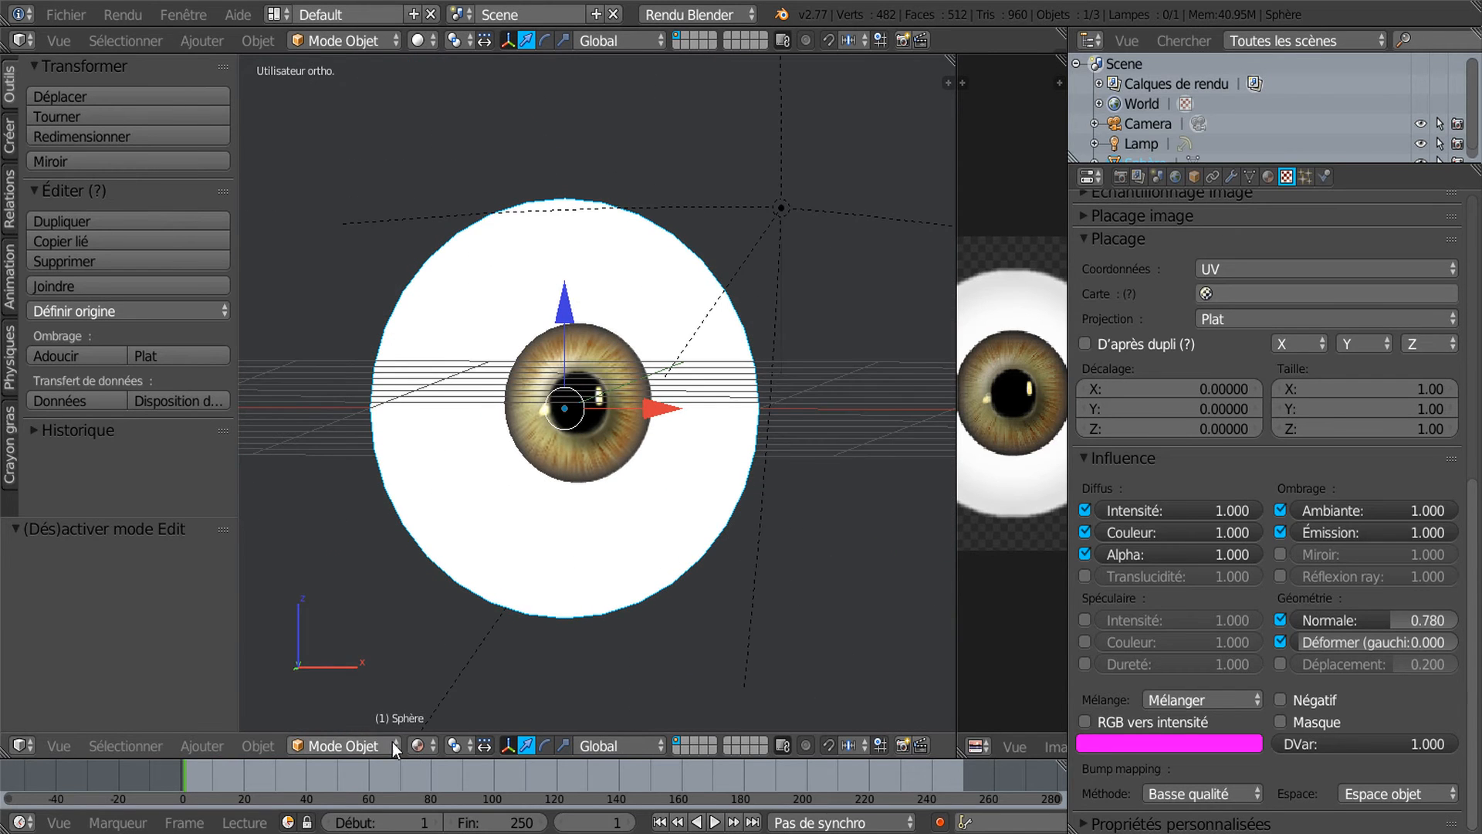
click(418, 745)
click(434, 611)
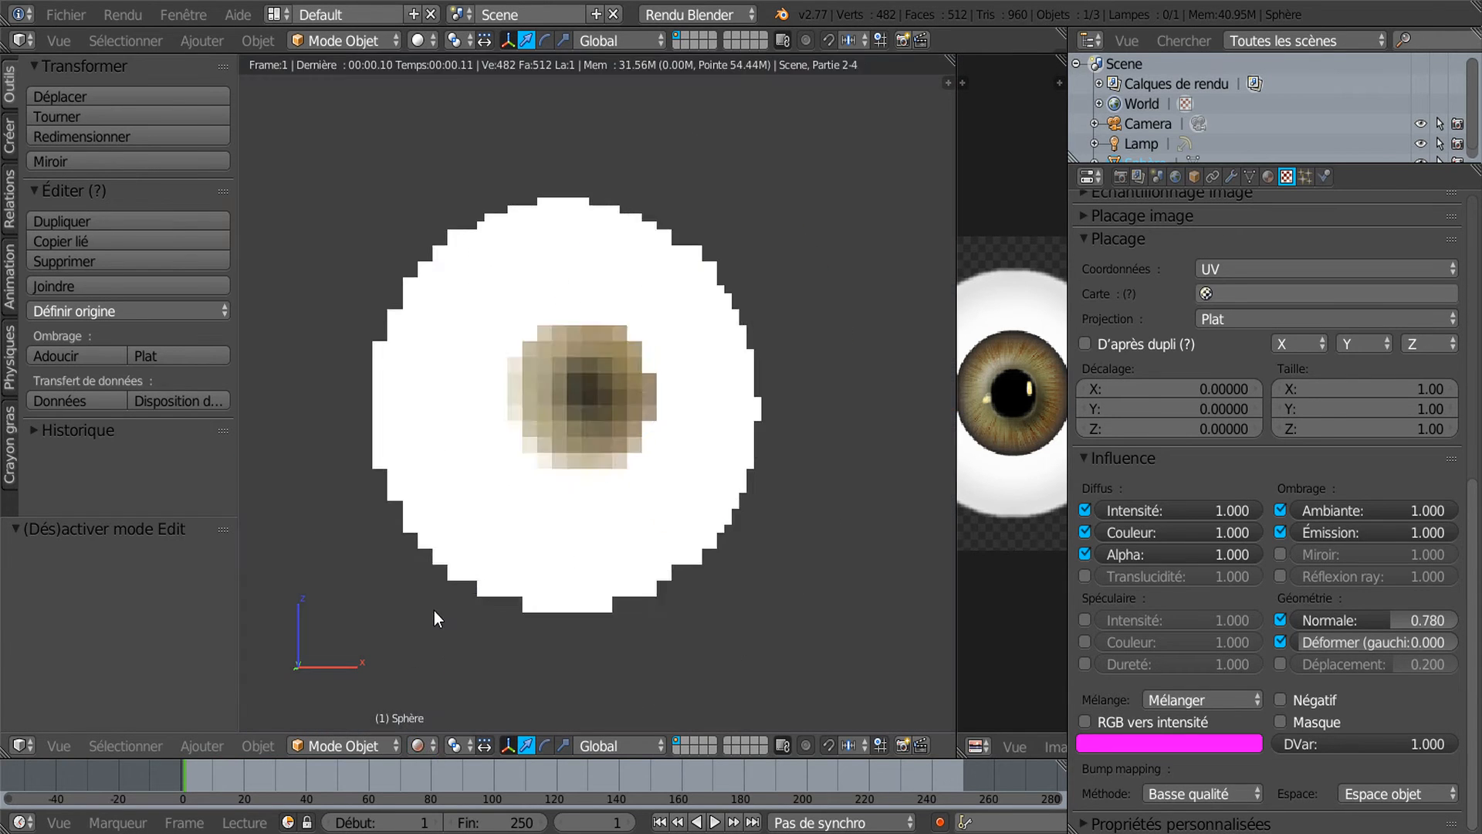
scroll(434, 610, up, 2)
scroll(434, 610, up, 1)
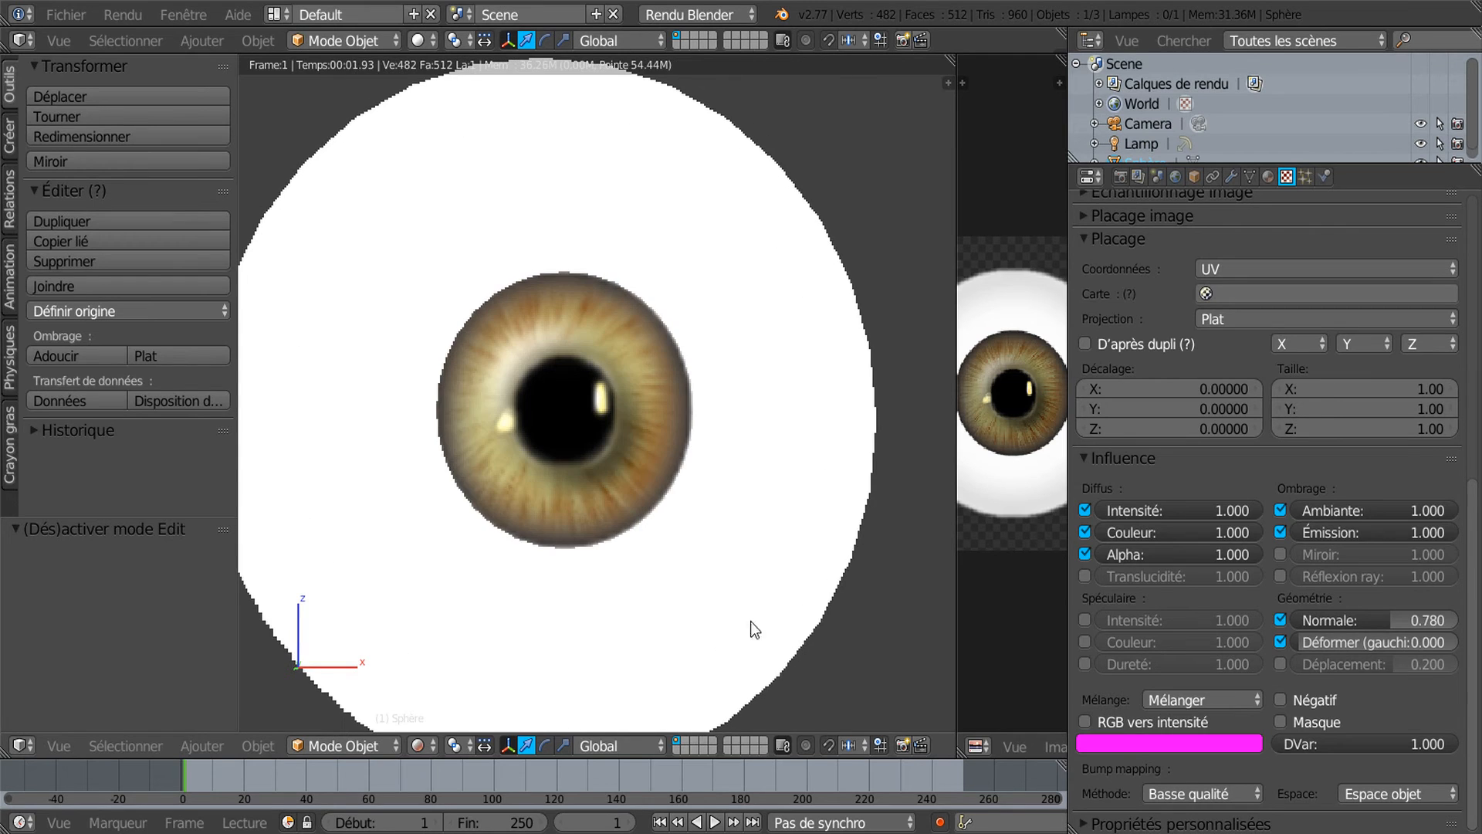
scroll(1470, 496, up, 8)
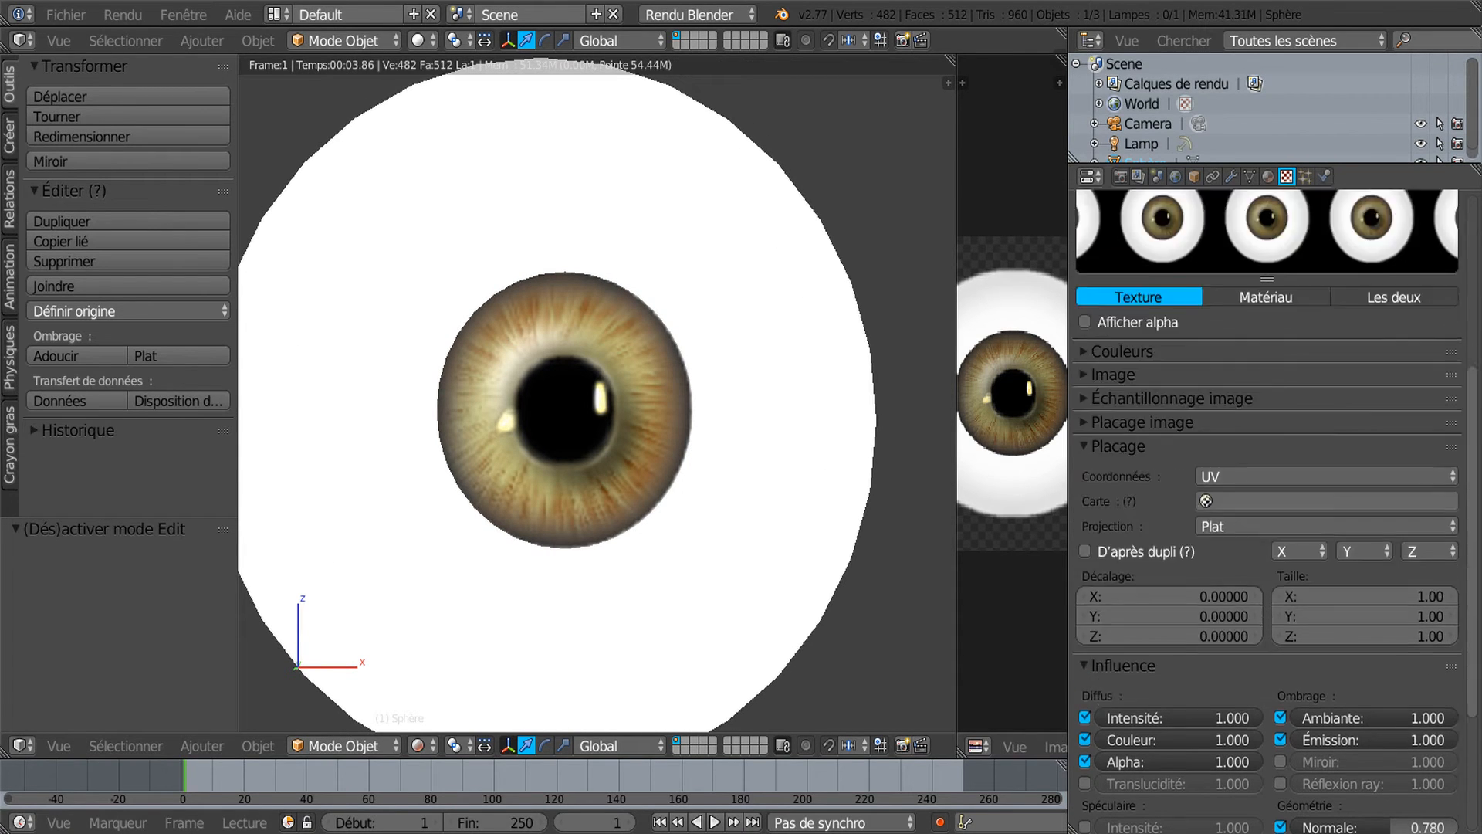
Set the eyeball material's translucency to 0.964 and inspect the rendered iris from the side
click(1267, 176)
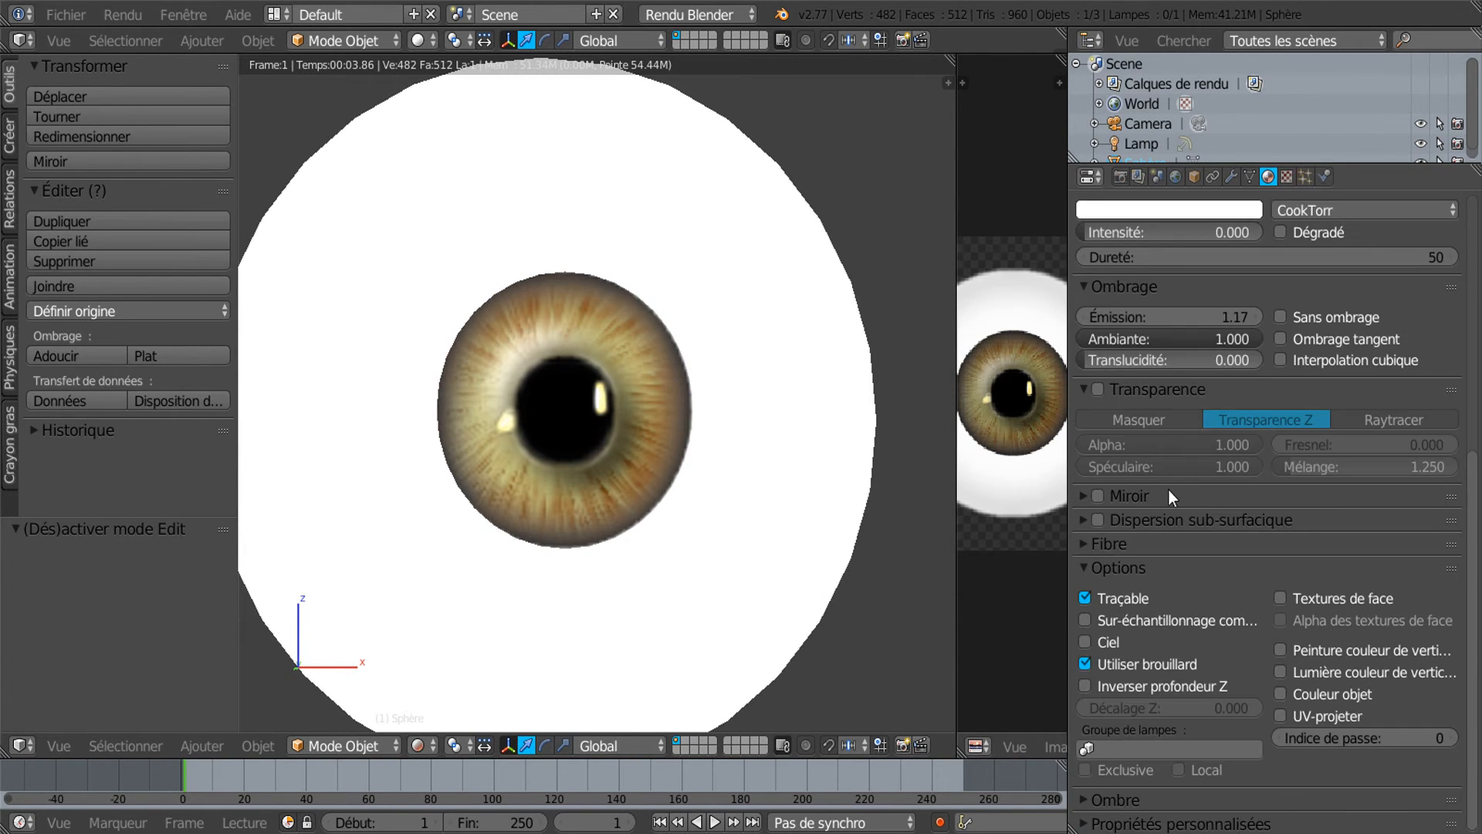
scroll(1165, 497, up, 3)
drag(1086, 440, 1259, 440)
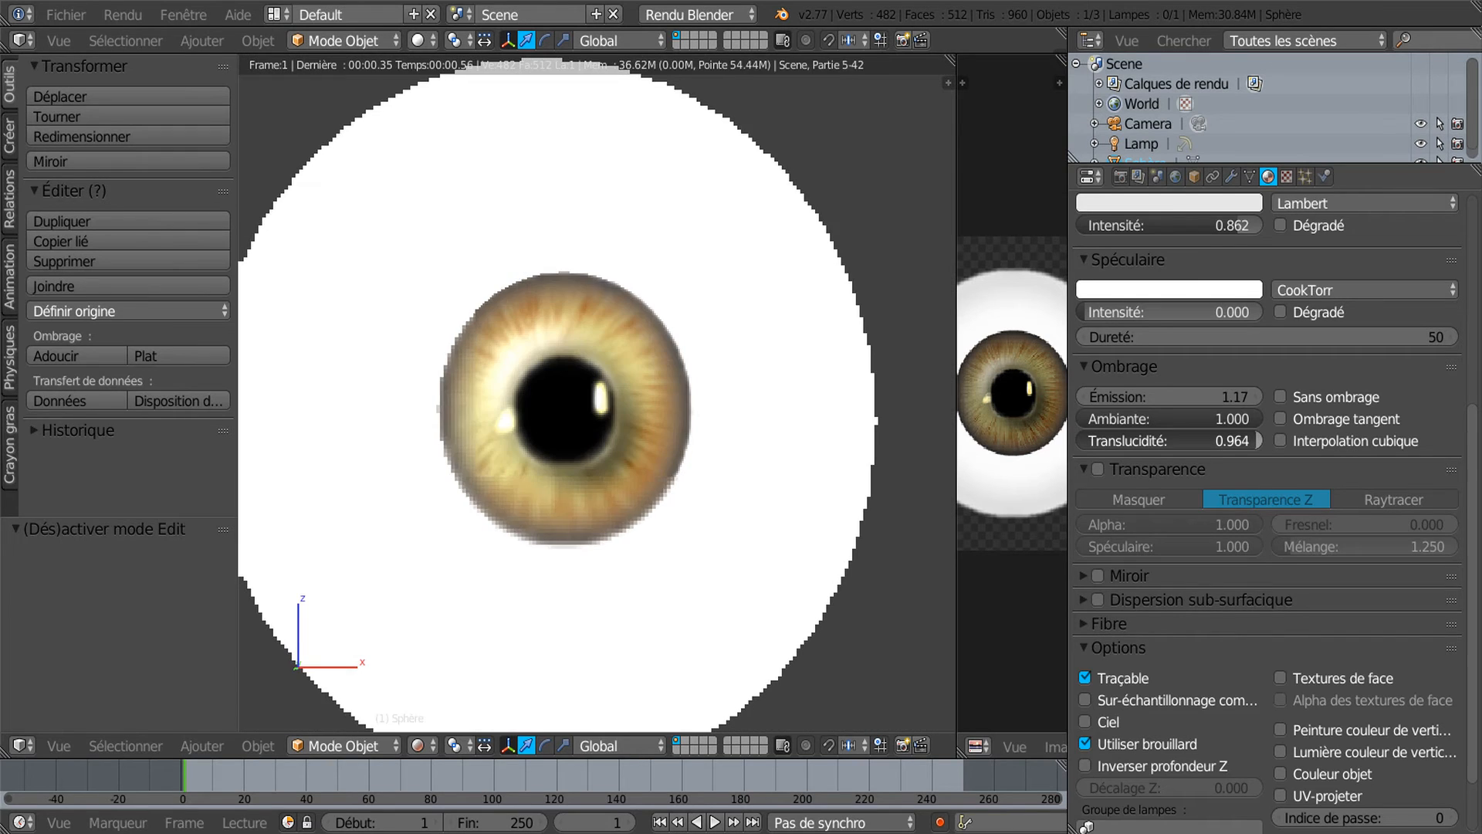
middle_drag(887, 512, 258, 531)
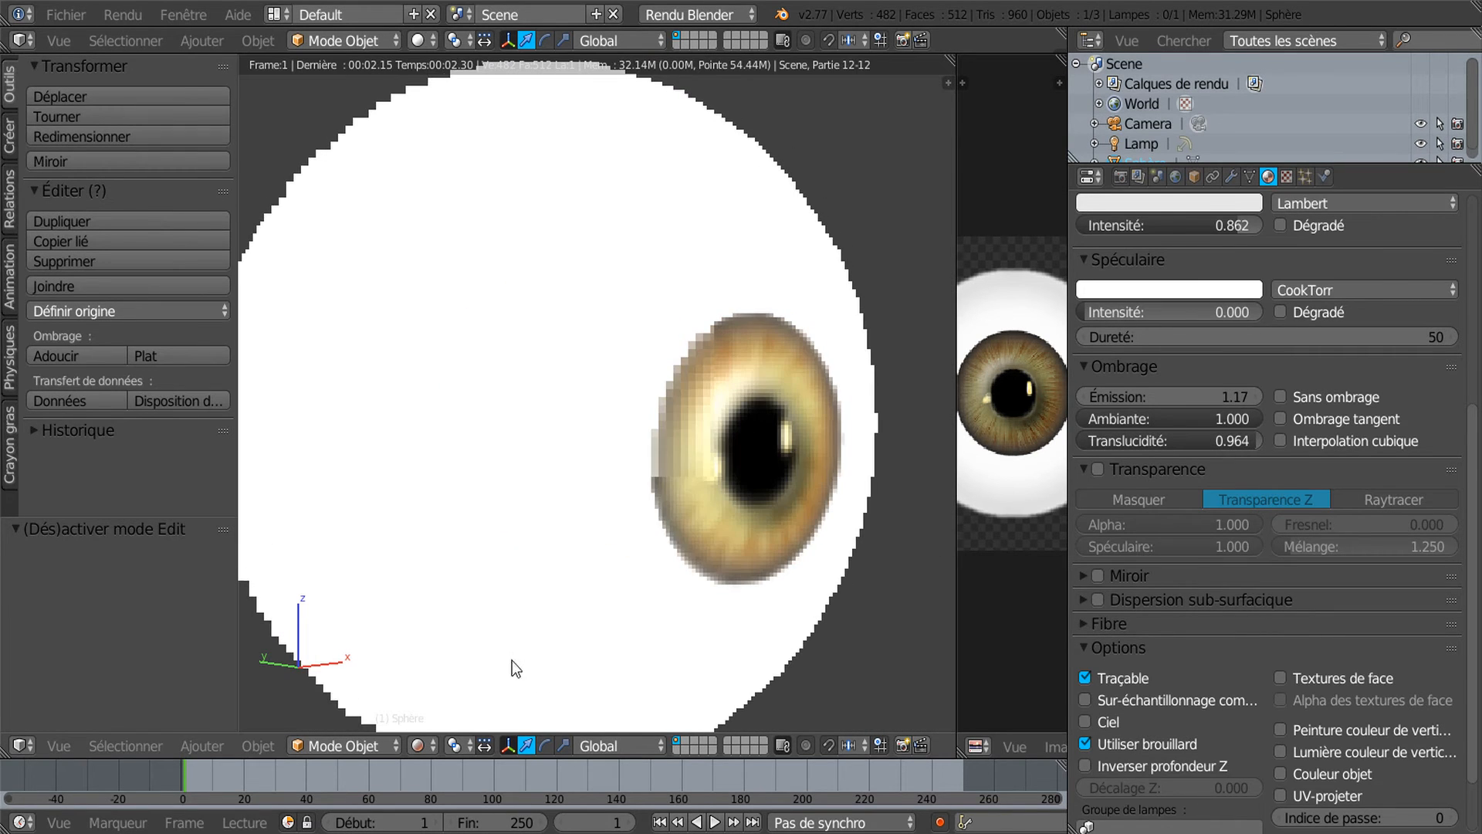
middle_drag(677, 572, 716, 573)
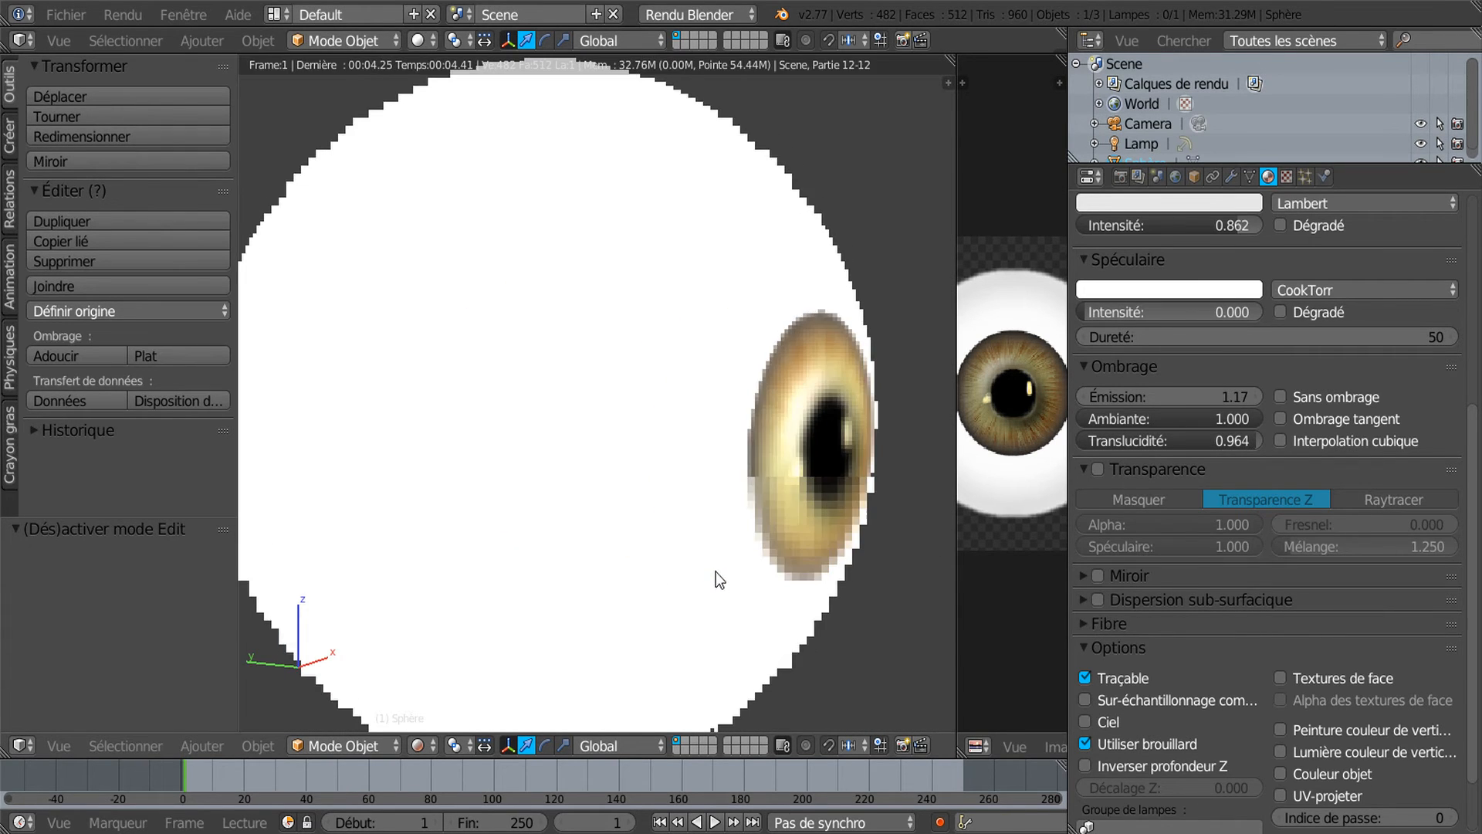
scroll(776, 521, up, 3)
shift+middle_drag(762, 511, 471, 460)
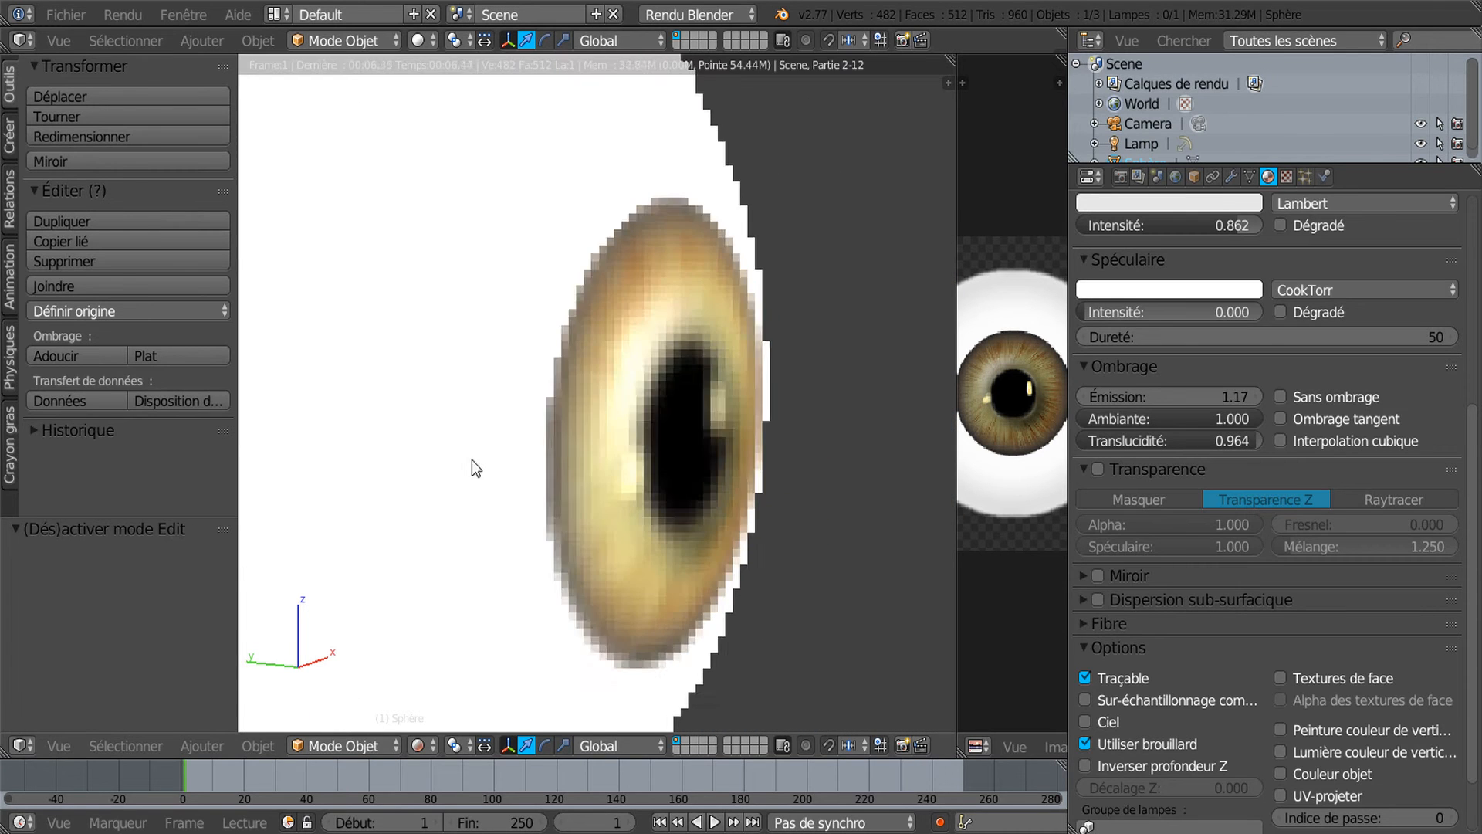
Try a normal influence of 5 for the eye texture in the rendered close-up of the iris
click(1286, 176)
scroll(1362, 729, down, 5)
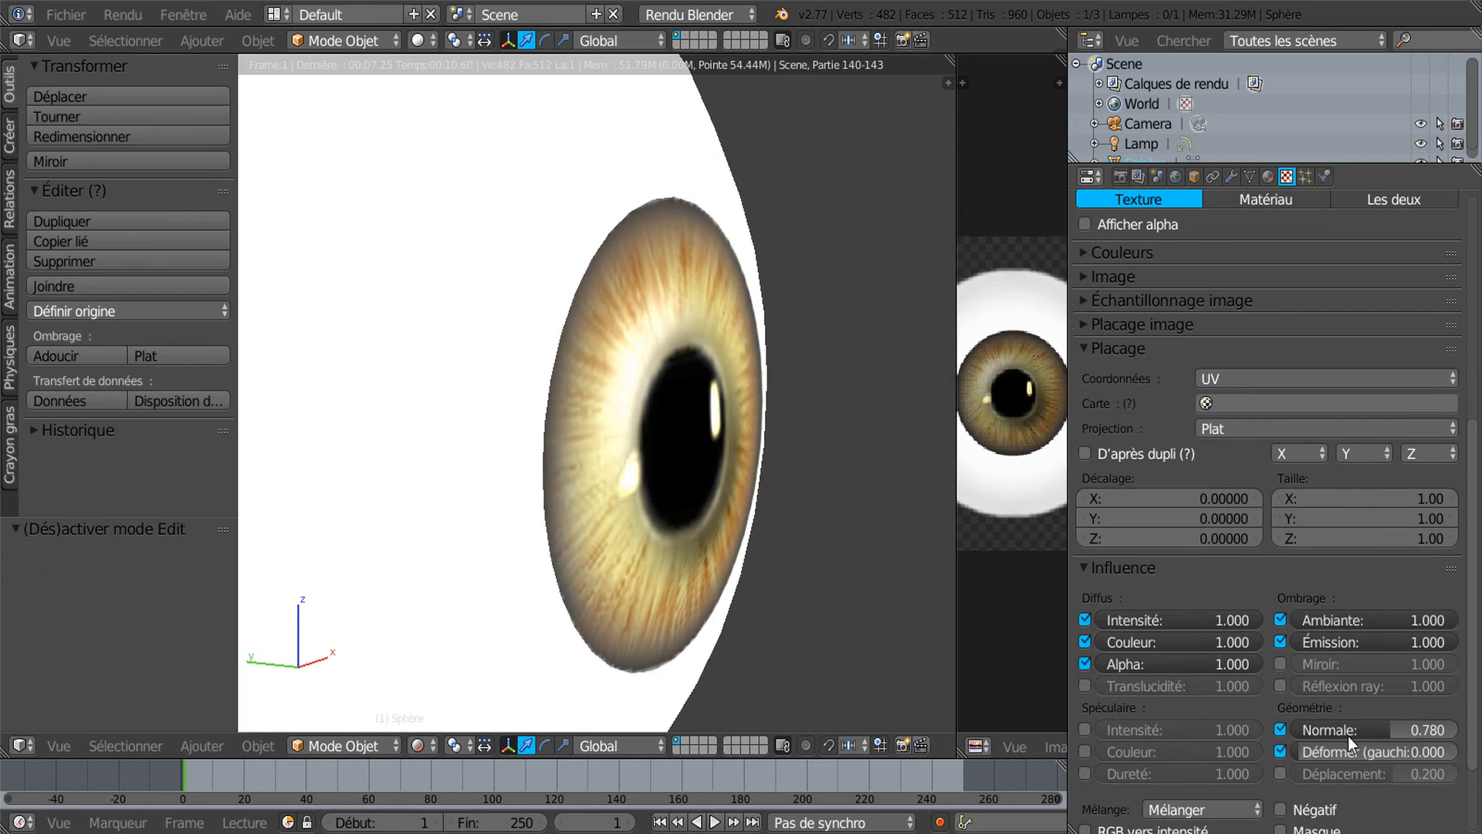
drag(1347, 730, 1428, 730)
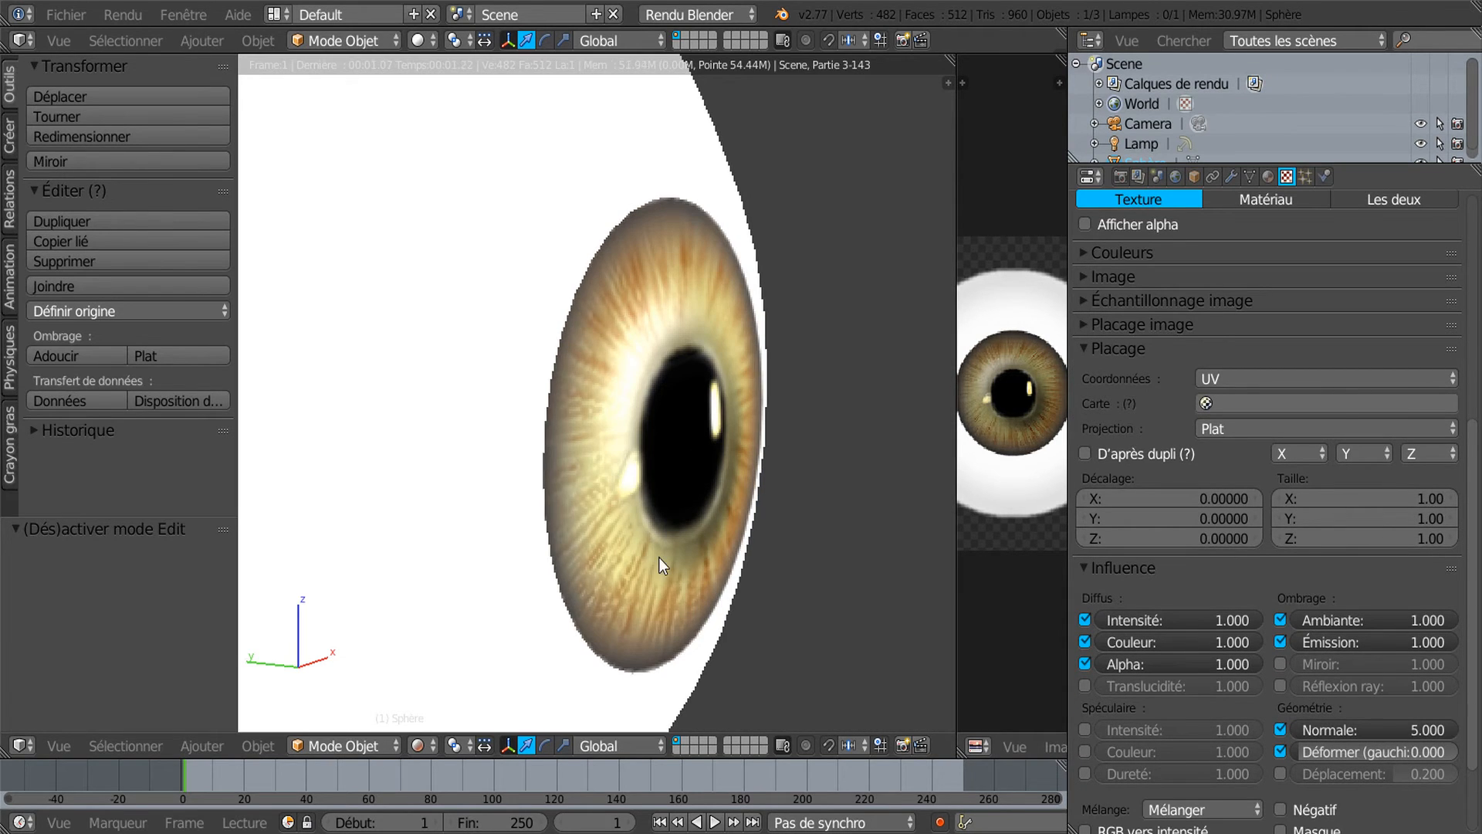
scroll(660, 554, up, 2)
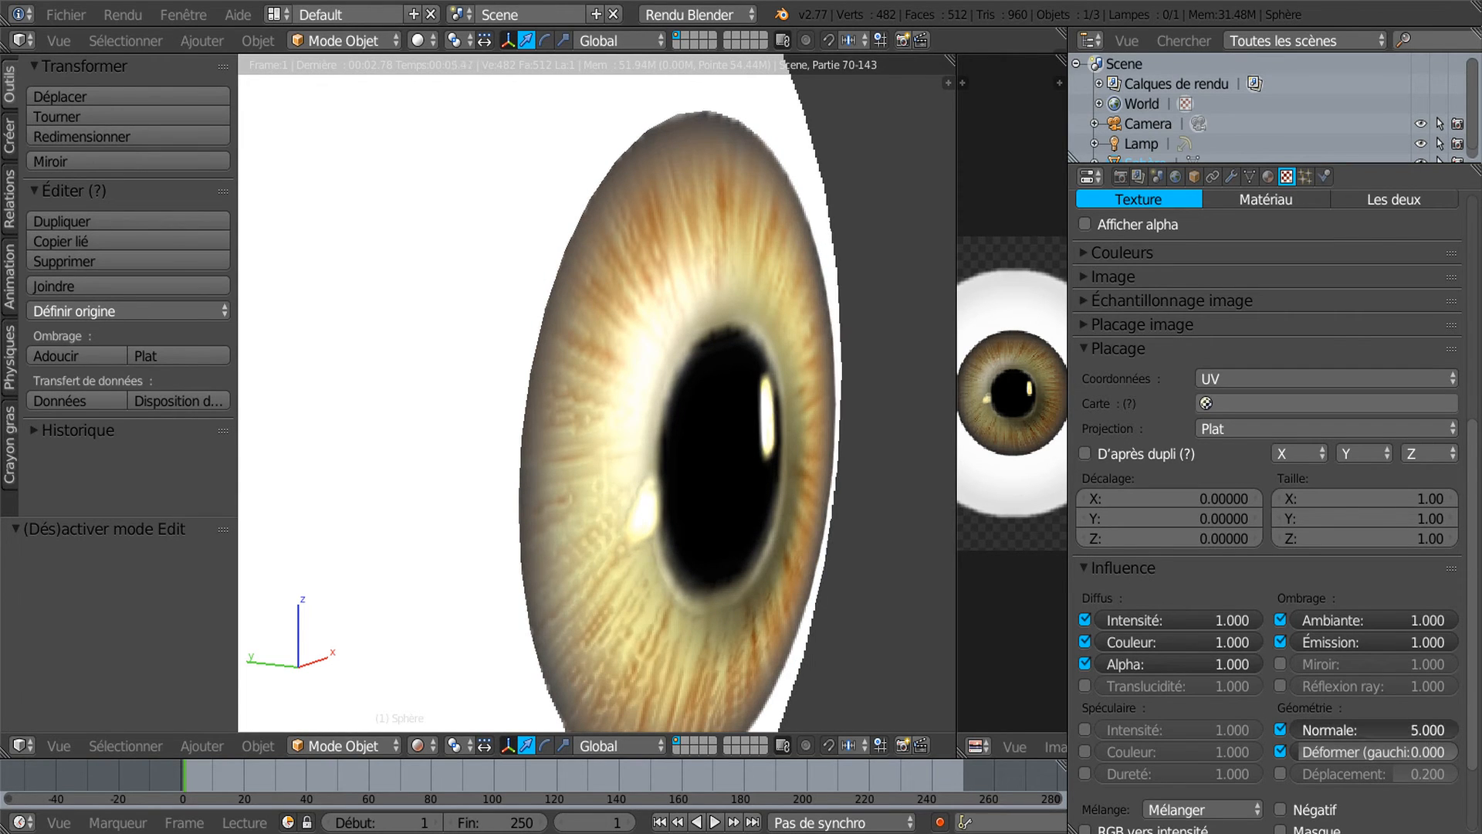
Lower the eye texture's normal influence to 0.202
click(1324, 734)
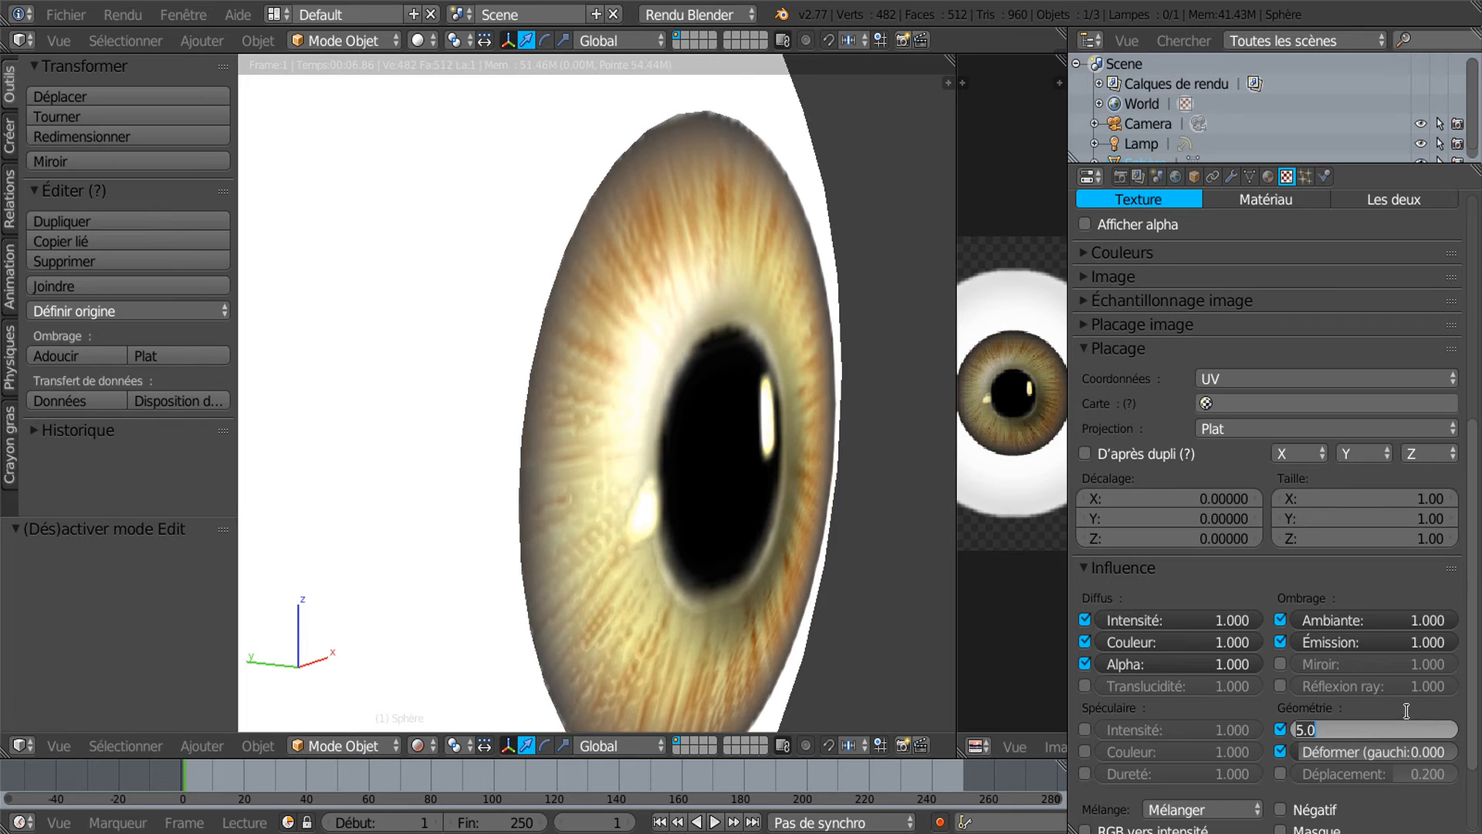
click(1382, 701)
drag(1427, 734, 1348, 733)
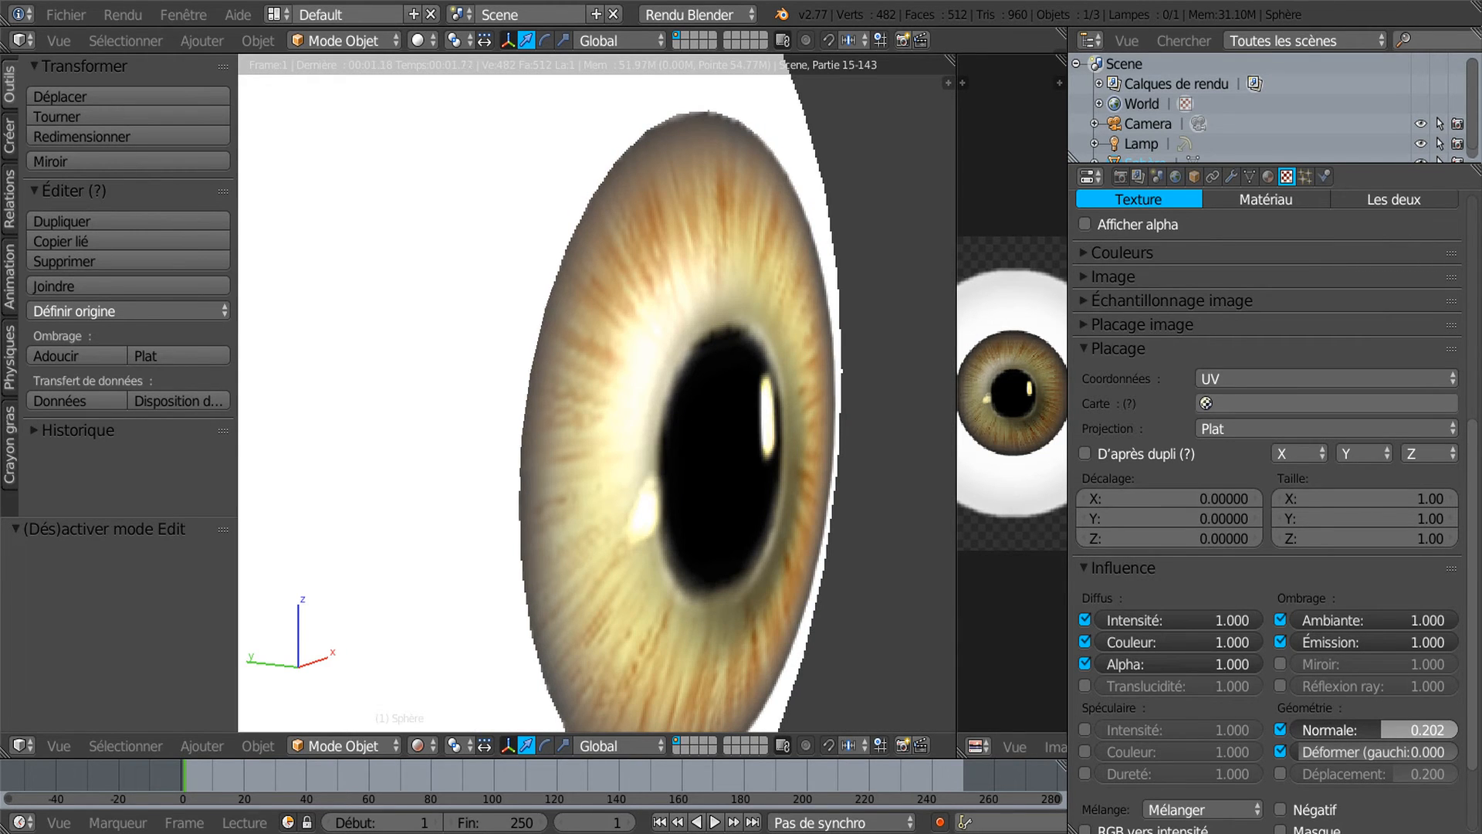
Keep the viewport in Rendered shading and set the eye texture's normal influence to 3.671
click(414, 747)
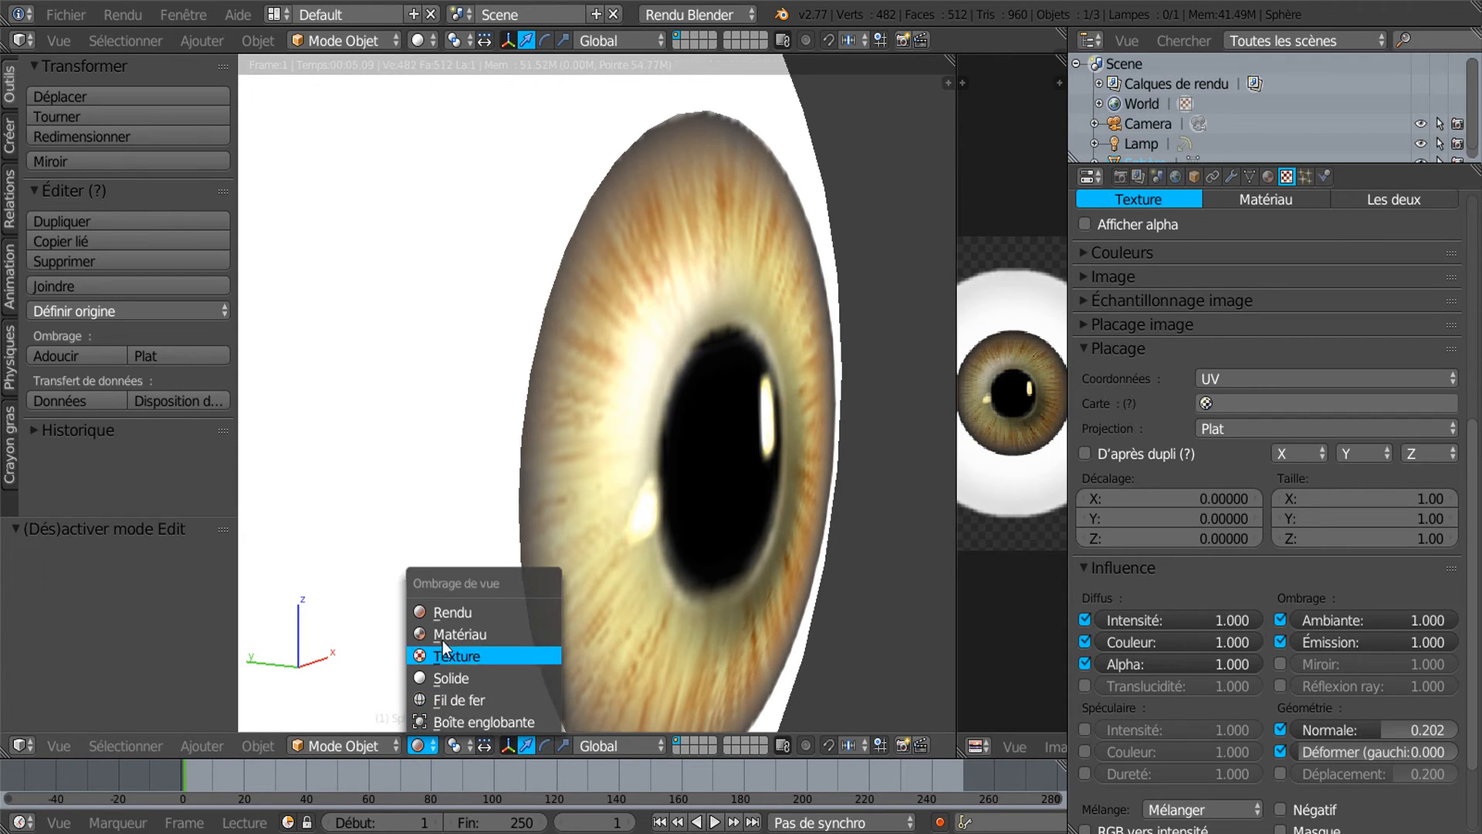
click(460, 614)
drag(1397, 729, 1436, 729)
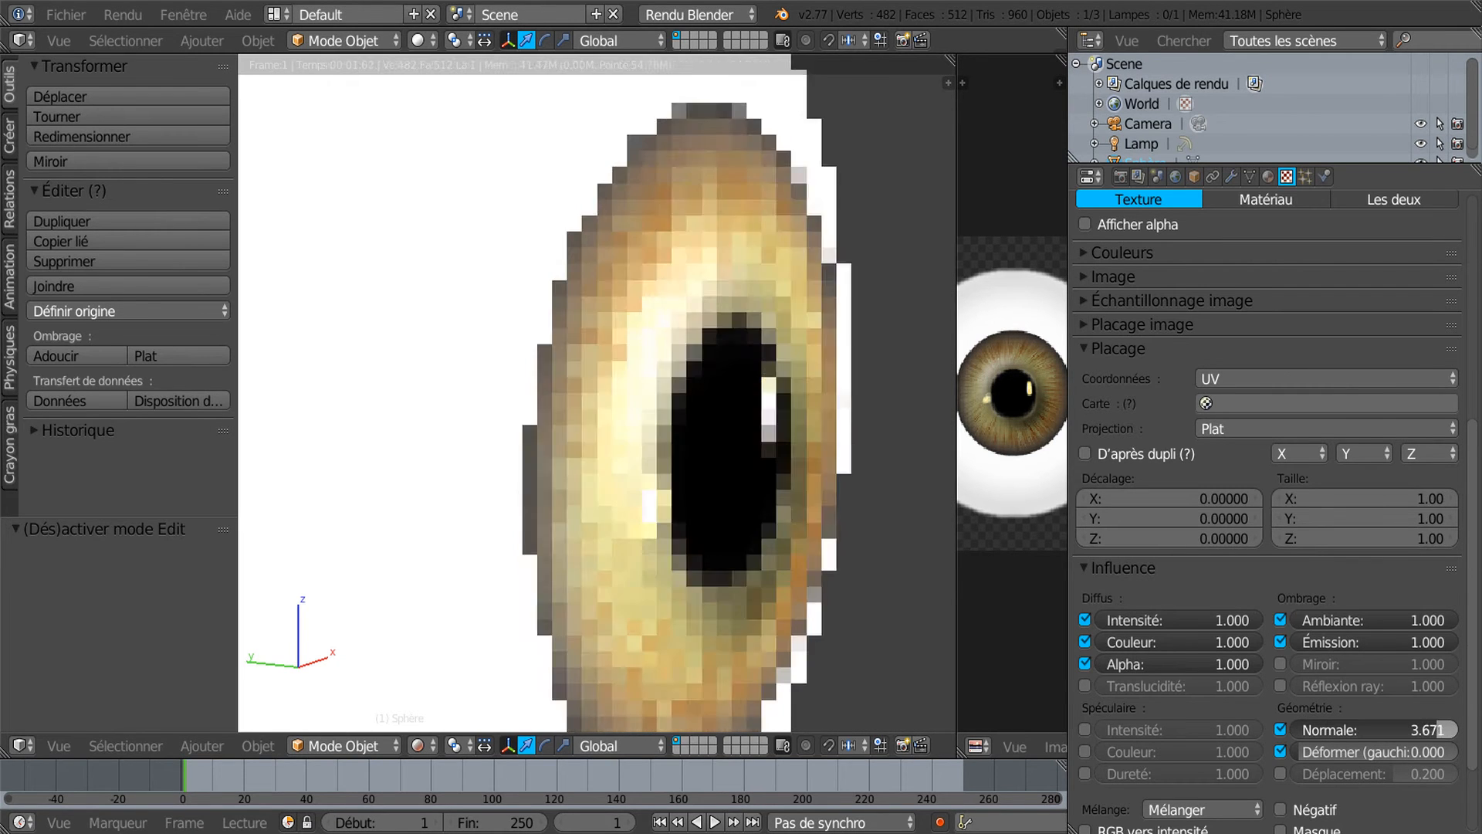
middle_drag(674, 495, 521, 530)
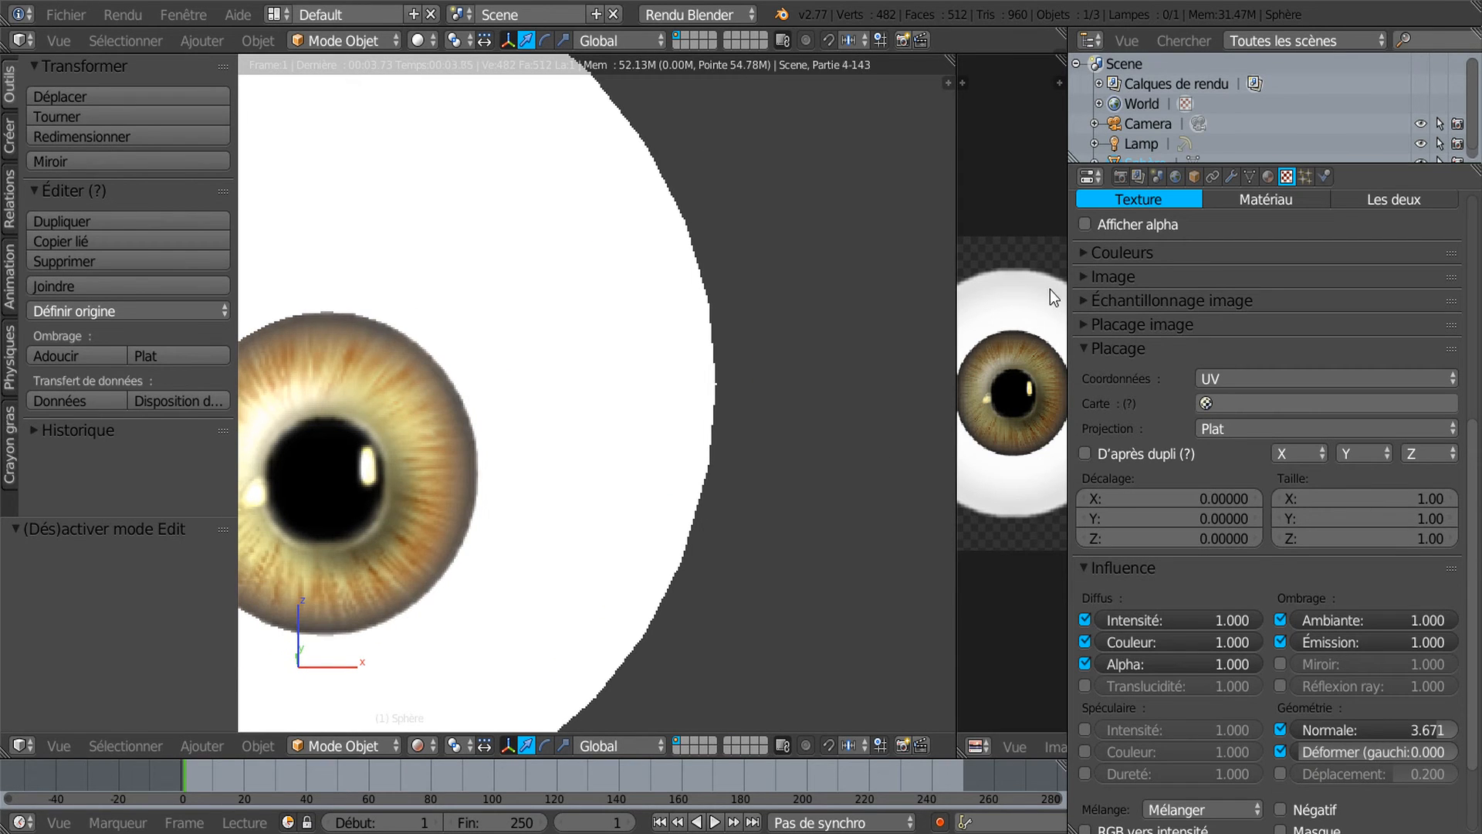
Enlarge the 3D view by narrowing the properties and image editor areas, and bring the whole eyeball into view
drag(1156, 279, 1305, 279)
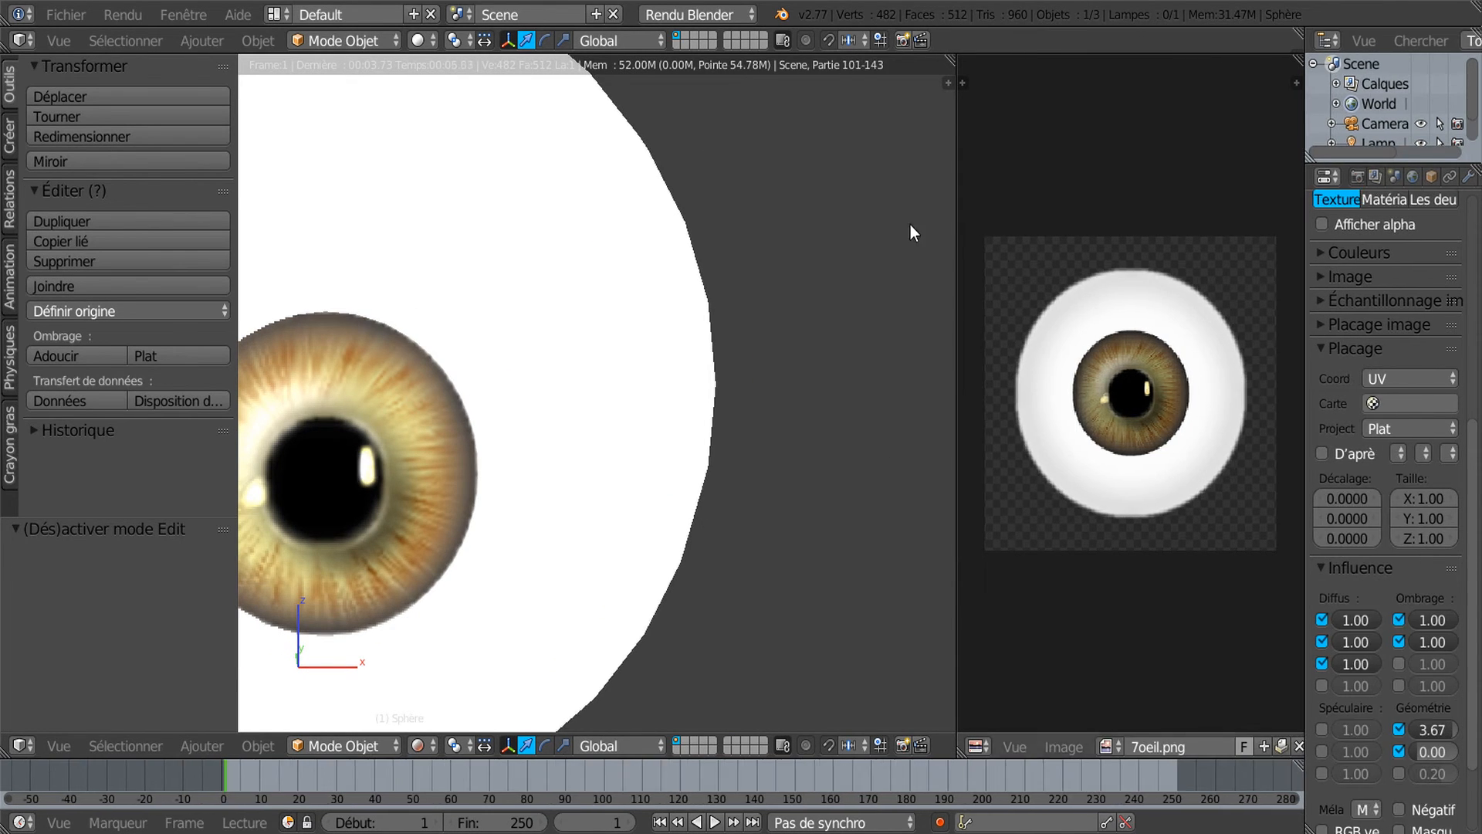
drag(956, 213, 1247, 222)
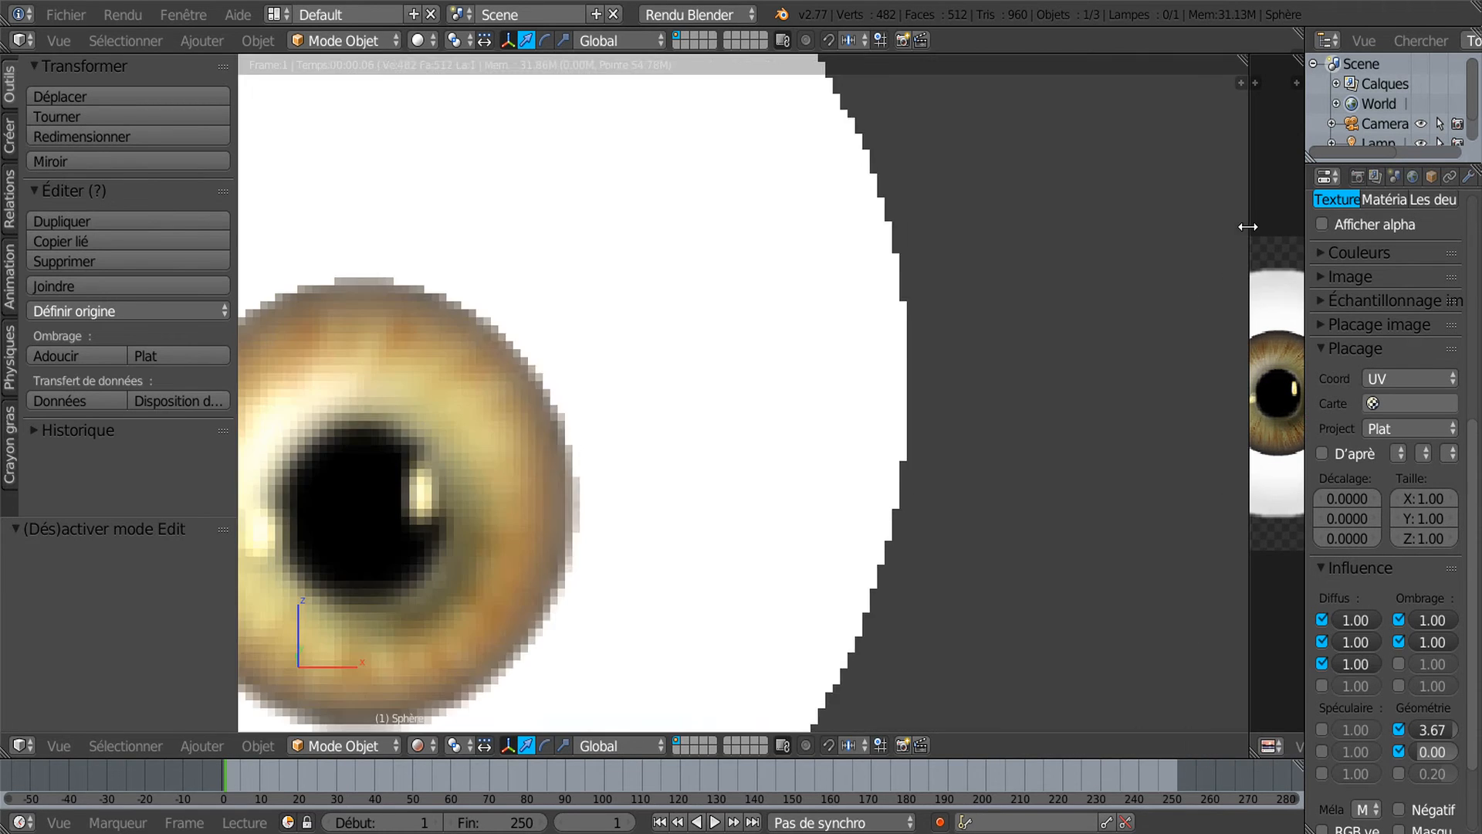
scroll(838, 554, down, 3)
middle_drag(798, 521, 786, 512)
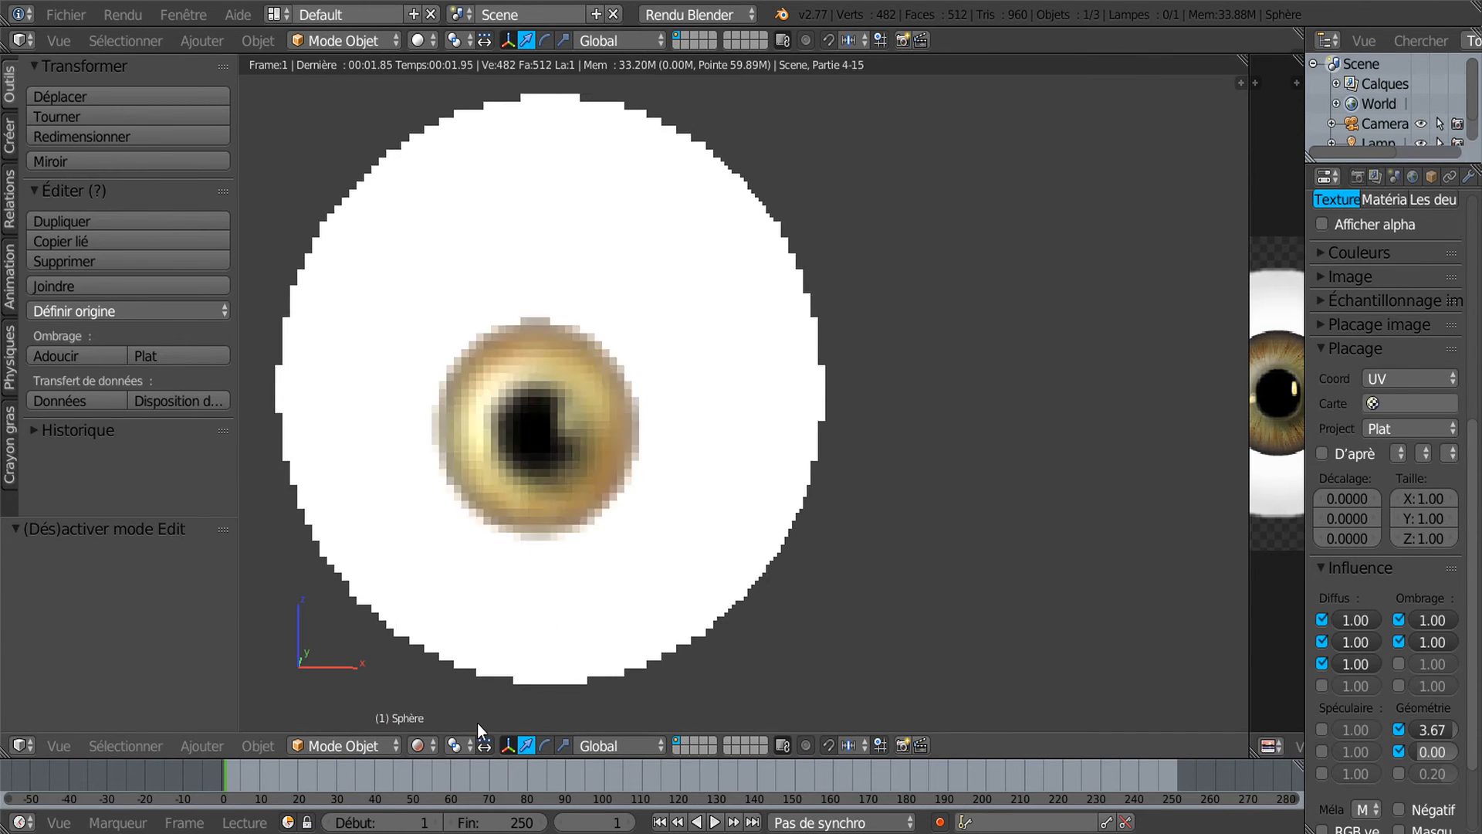
Switch the 3D view to Material shading and frame the whole eyeball
click(421, 745)
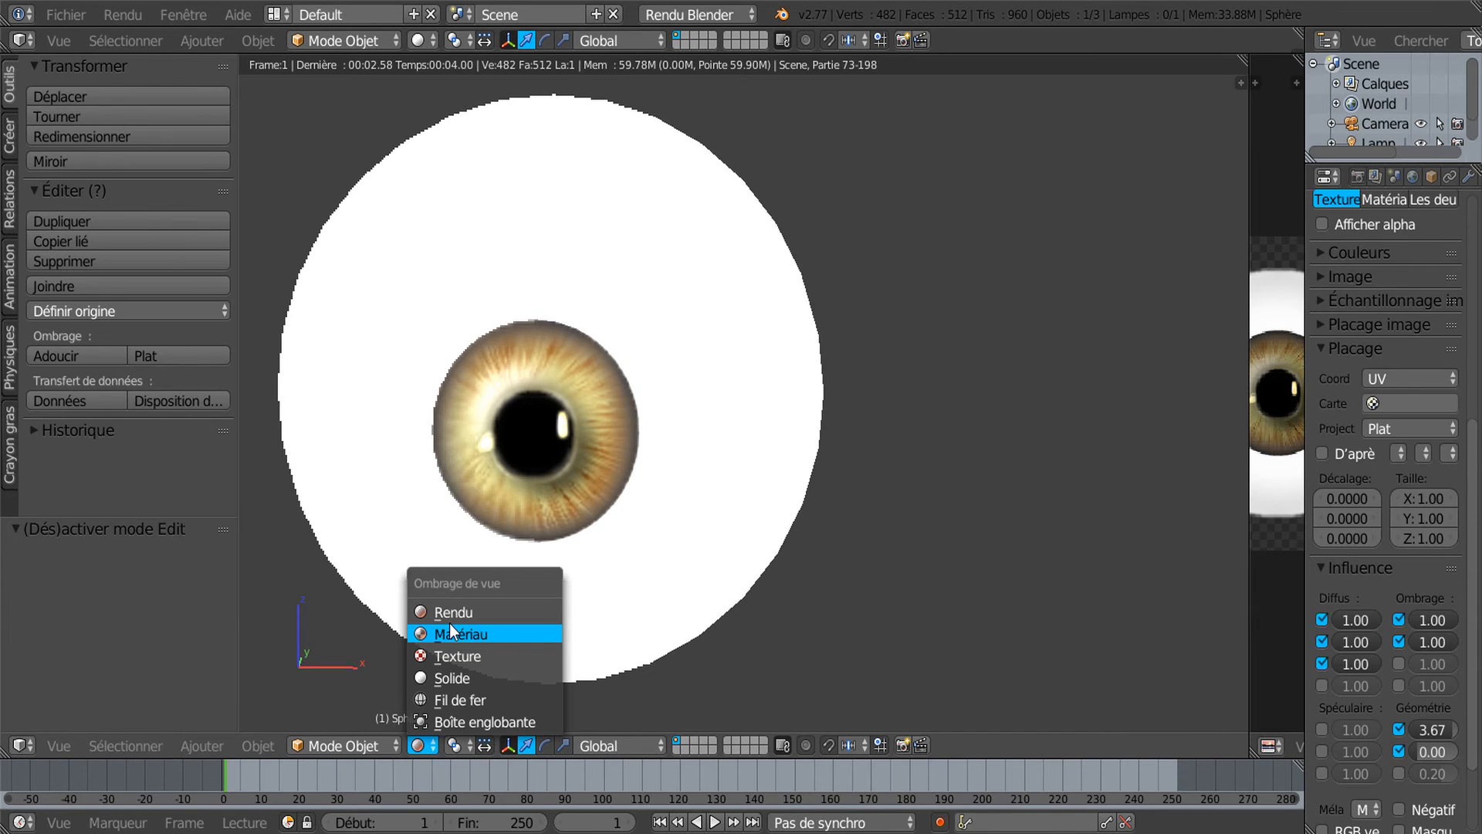
click(449, 626)
middle_drag(538, 617, 852, 527)
scroll(823, 554, down, 2)
scroll(827, 540, up, 2)
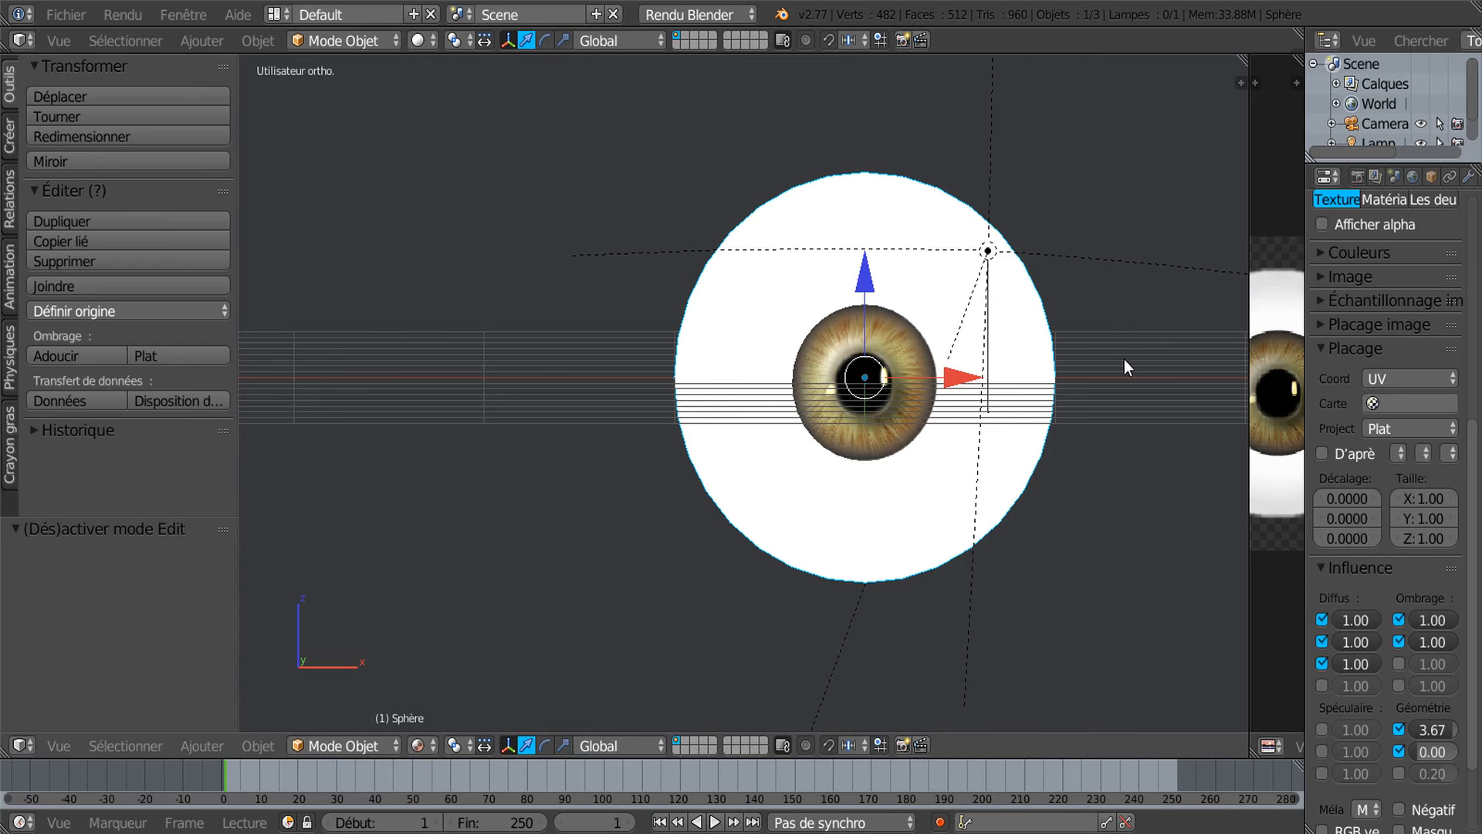
scroll(995, 429, down, 3)
scroll(994, 430, up, 2)
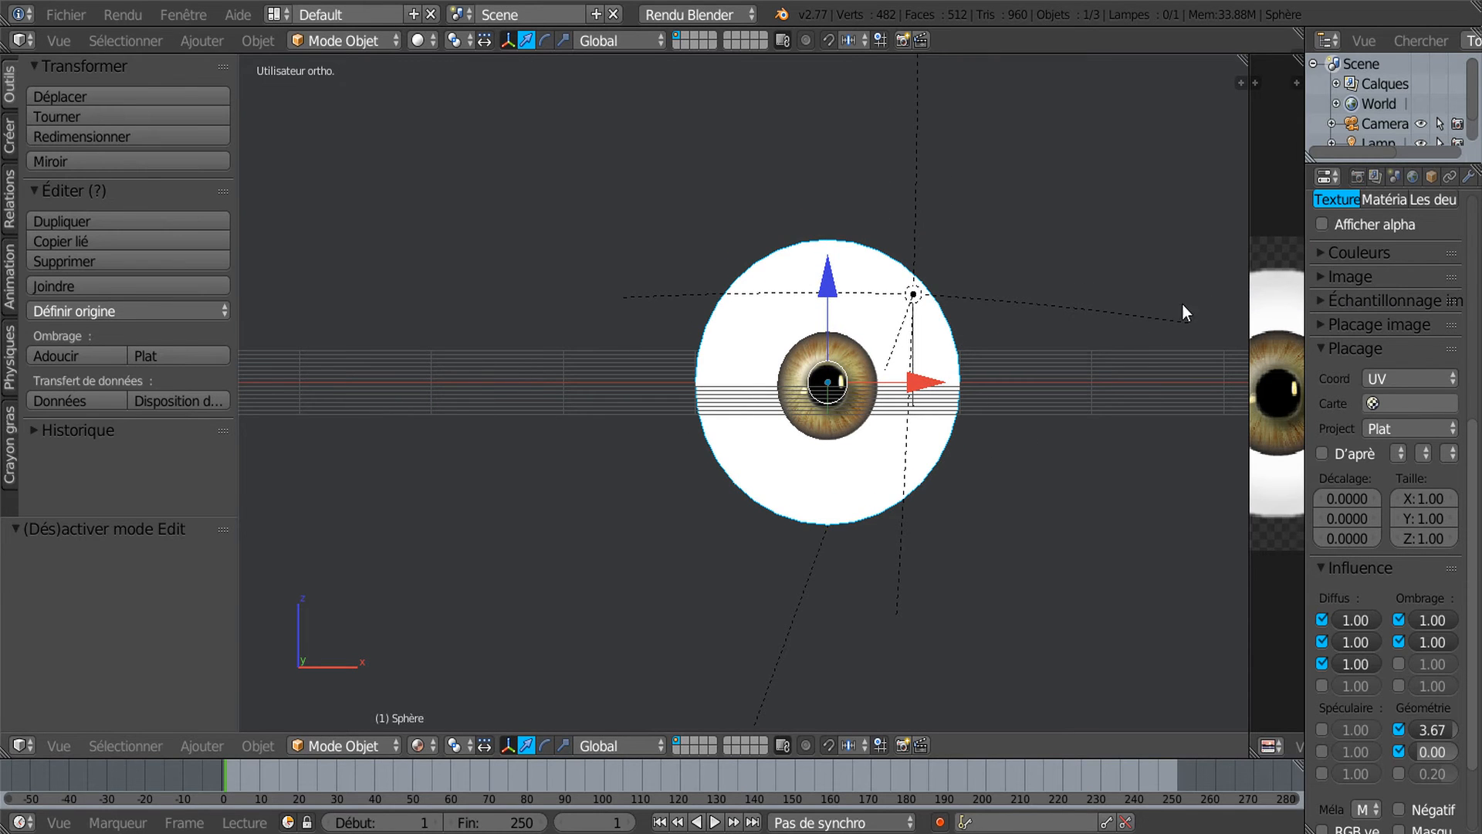
scroll(851, 423, up, 1)
scroll(851, 424, down, 1)
Duplicate the eyeball in the front orthographic view and move the copy along the X axis to about -3.48
key(KP_1)
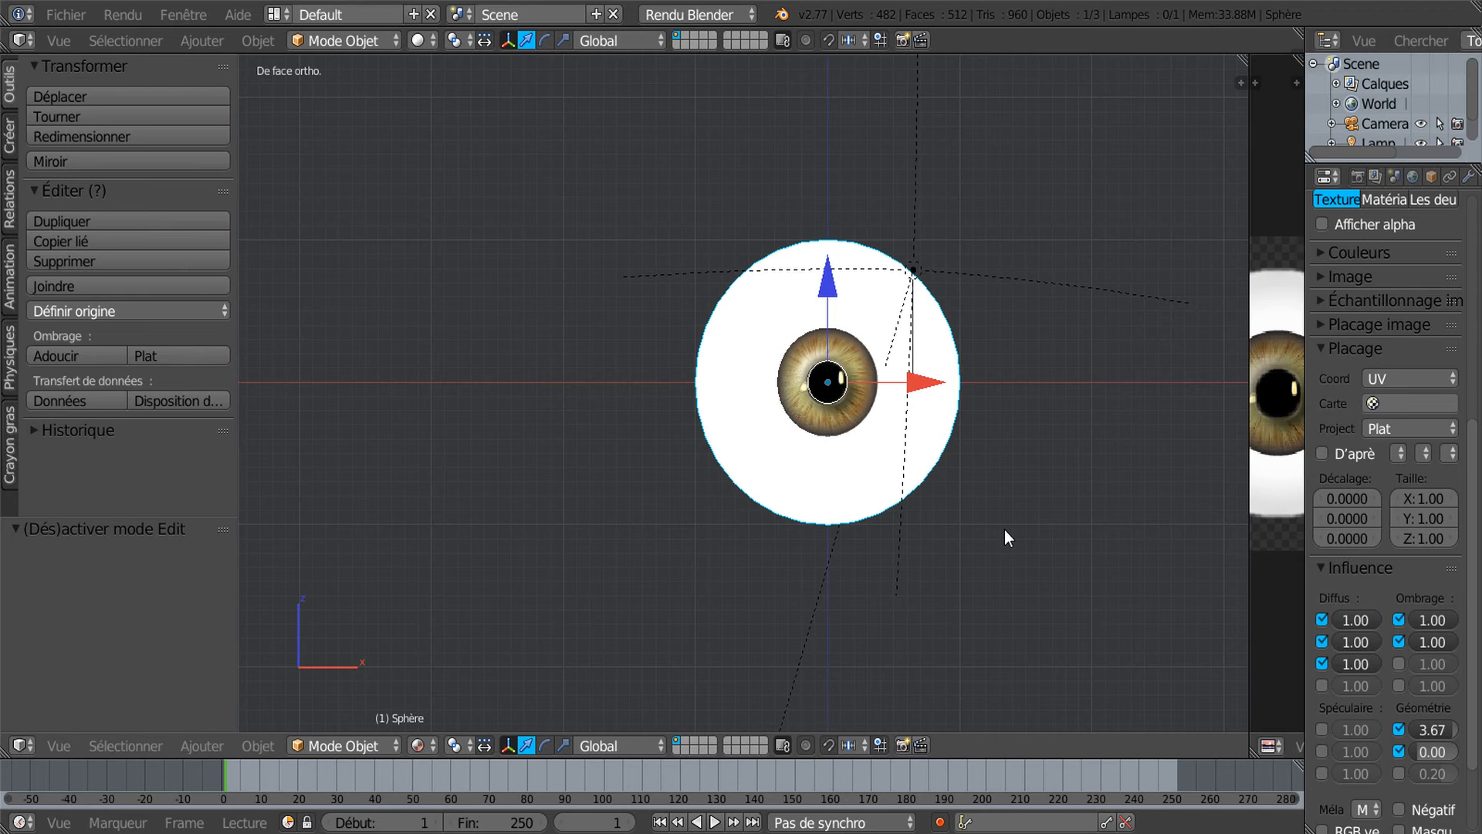
key(shift+d)
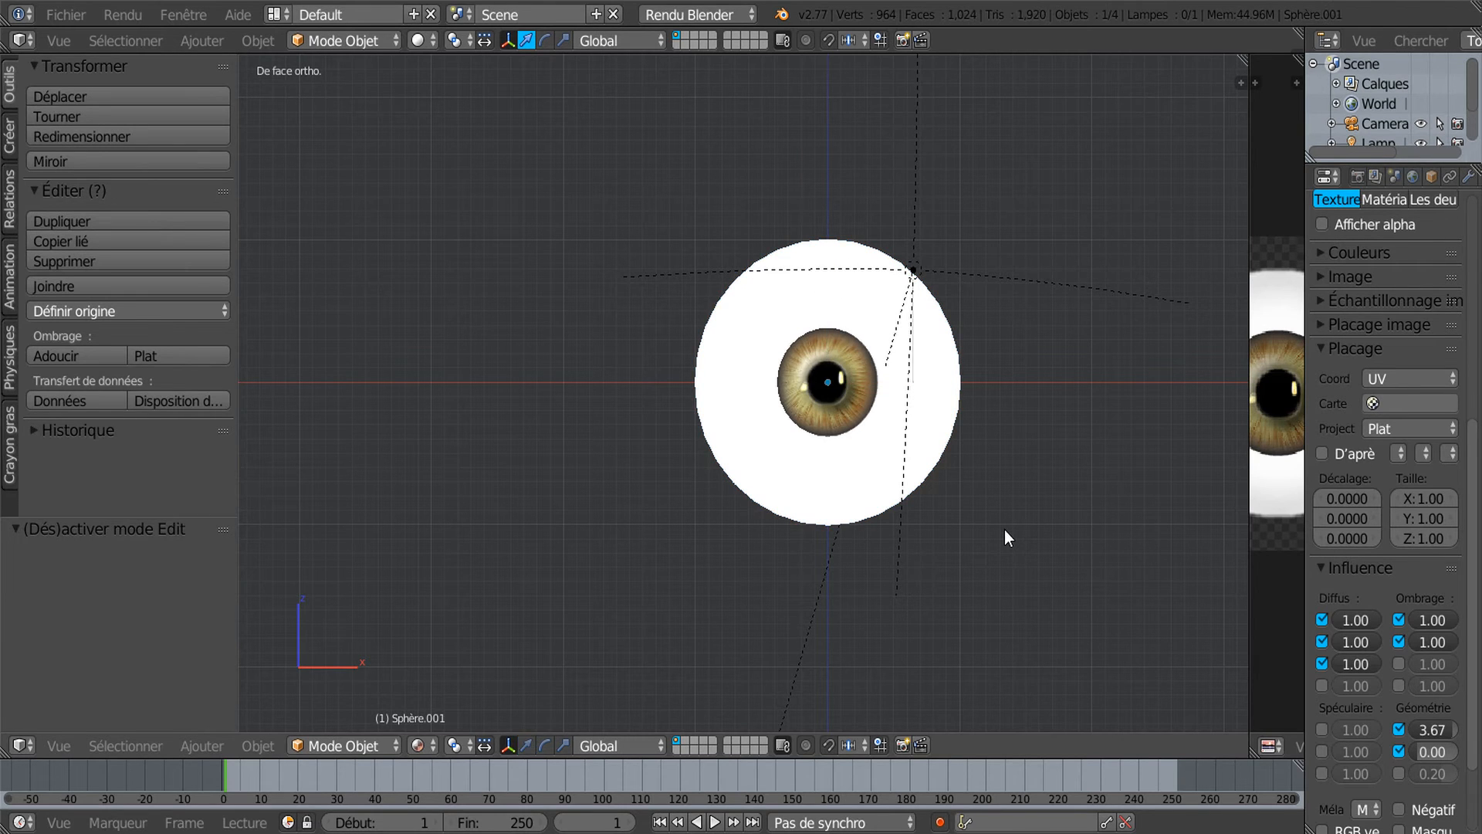
click(1004, 529)
drag(912, 384, 507, 419)
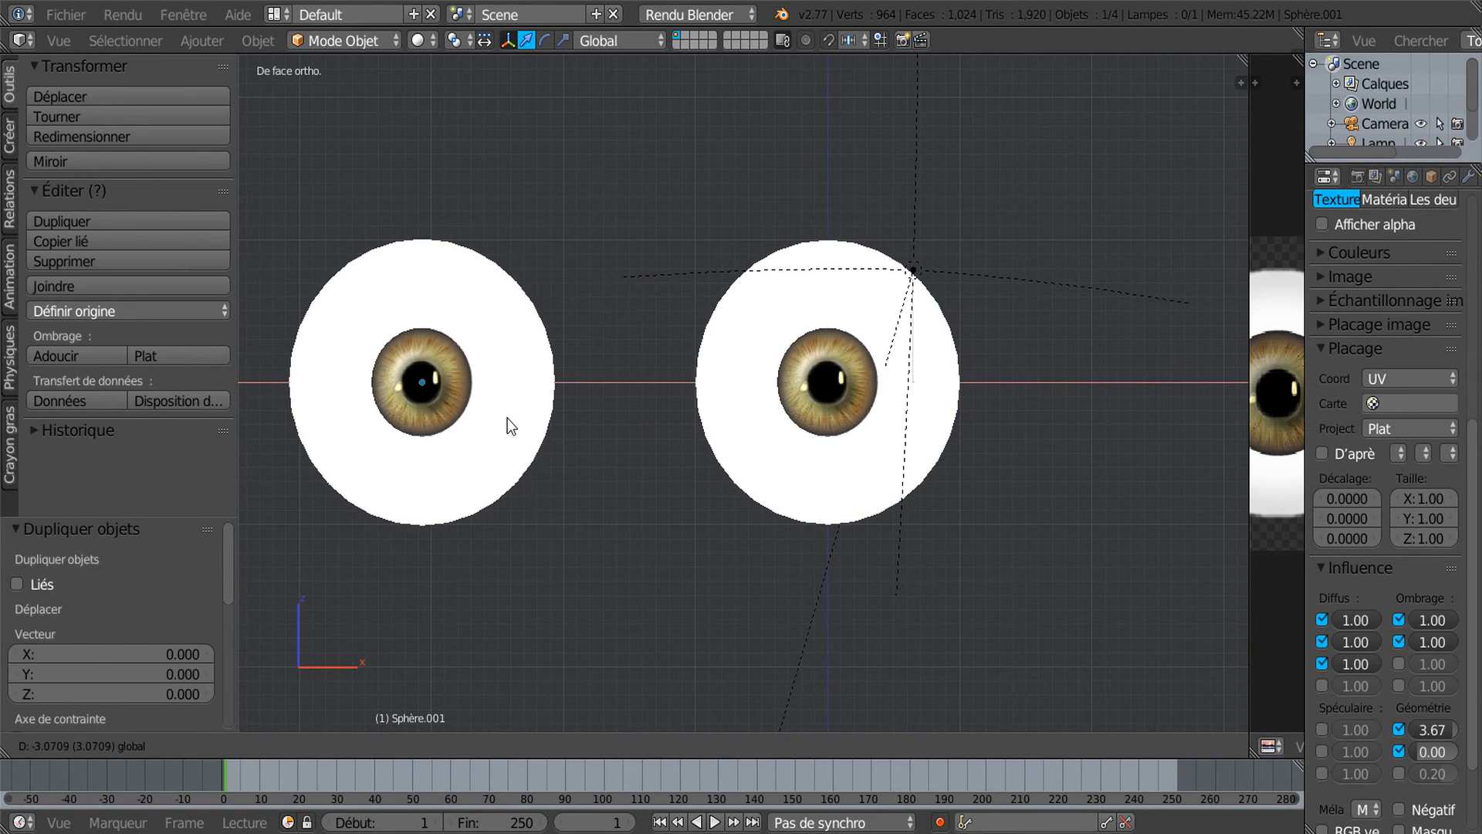
scroll(613, 492, down, 3)
drag(755, 399, 728, 399)
scroll(775, 545, up, 2)
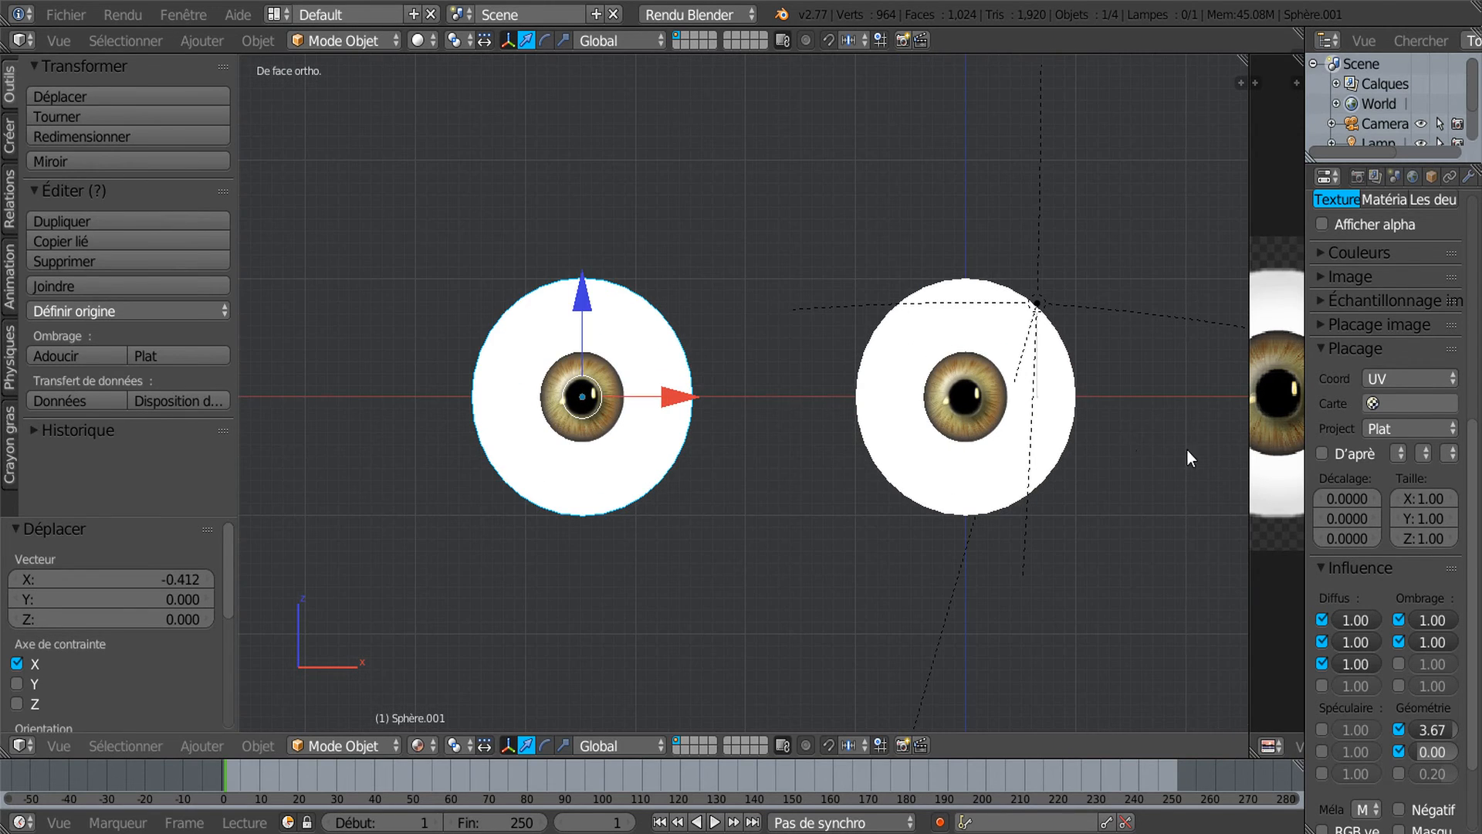
Check the object names of the copied and the original eyeball in the 3D view's item properties
key(n)
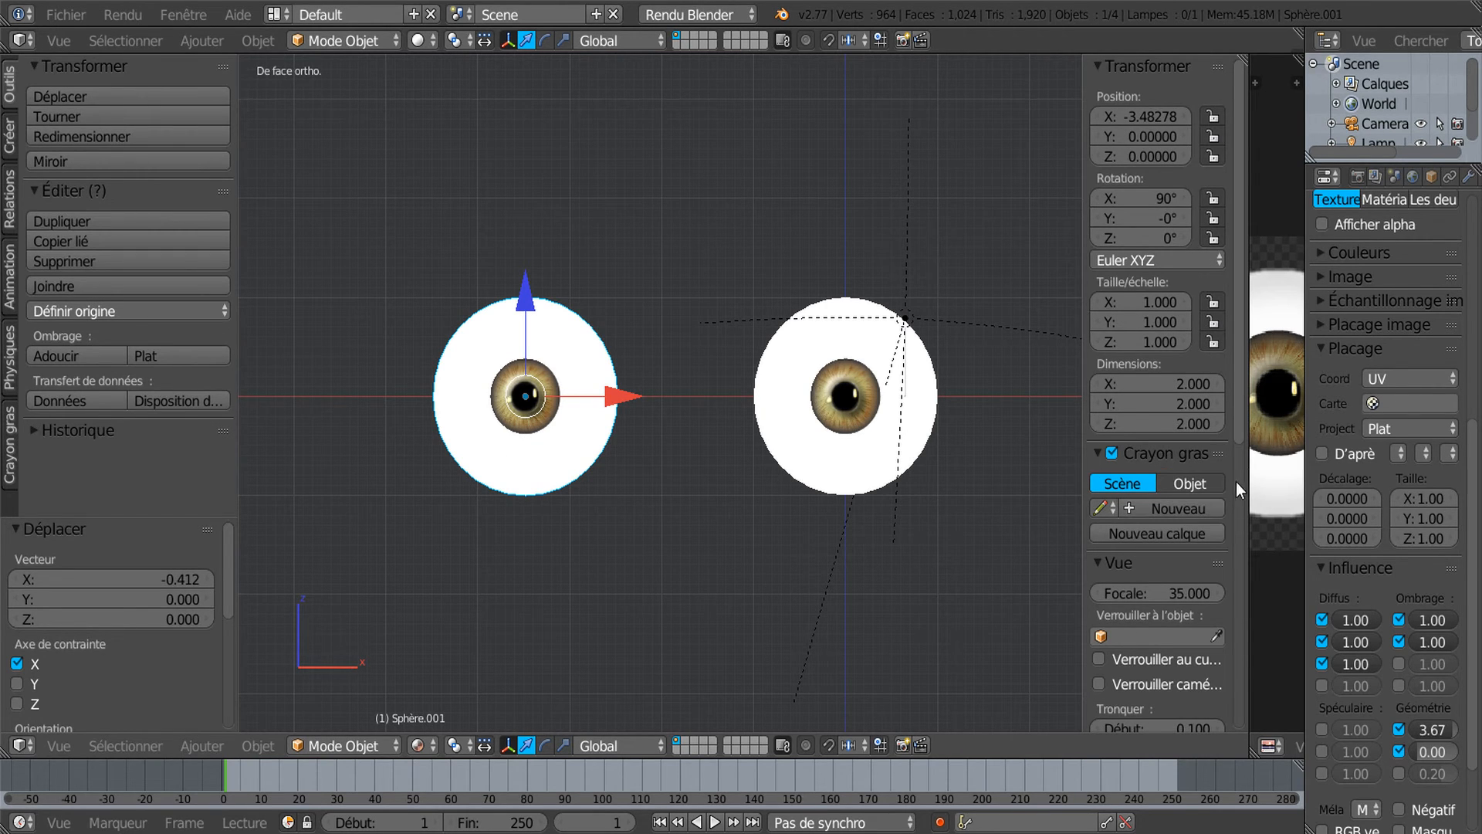
drag(1234, 428, 1253, 594)
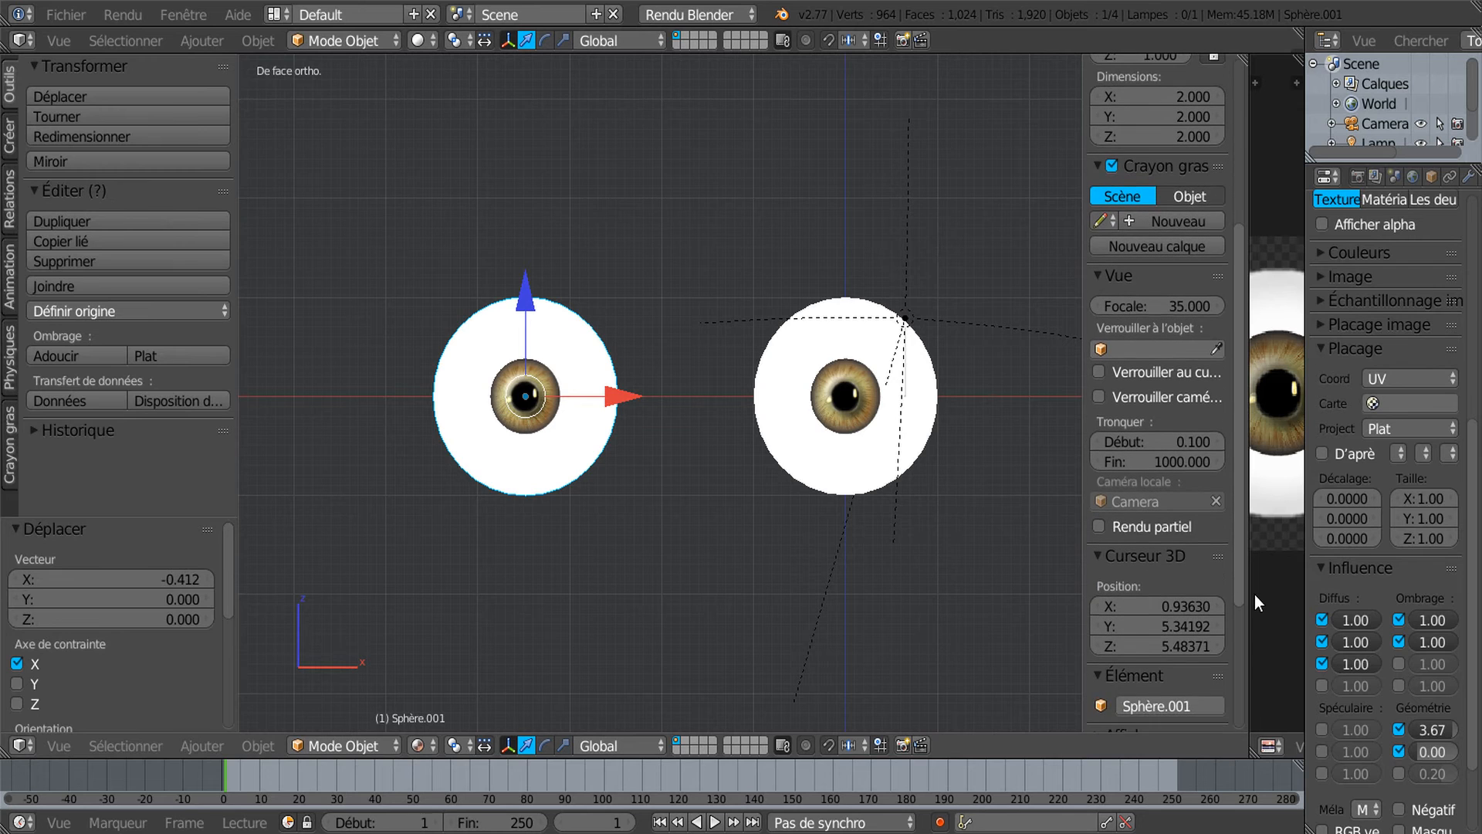
drag(1083, 477, 1062, 489)
scroll(1147, 432, down, 5)
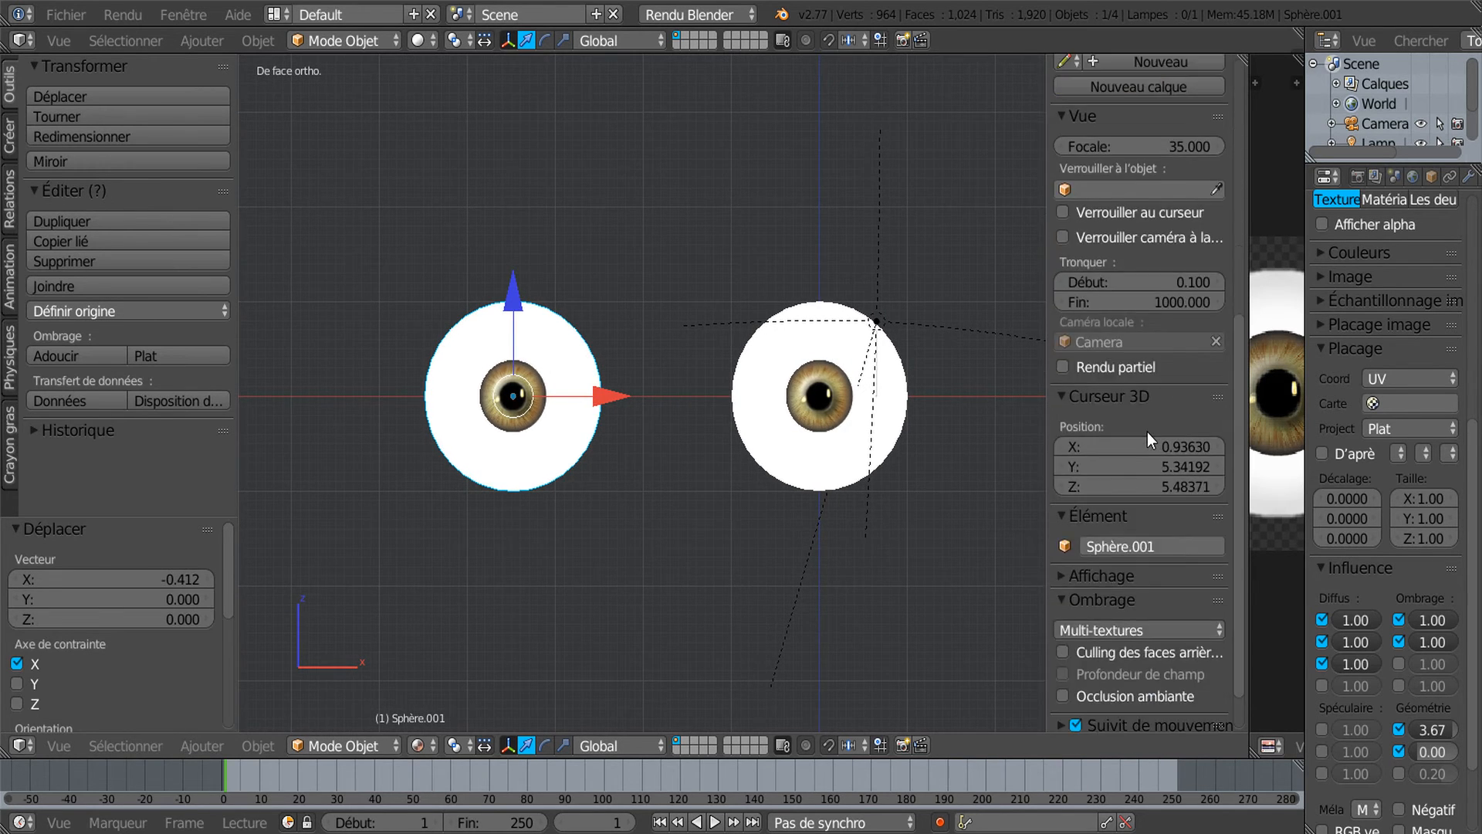
scroll(1147, 432, down, 2)
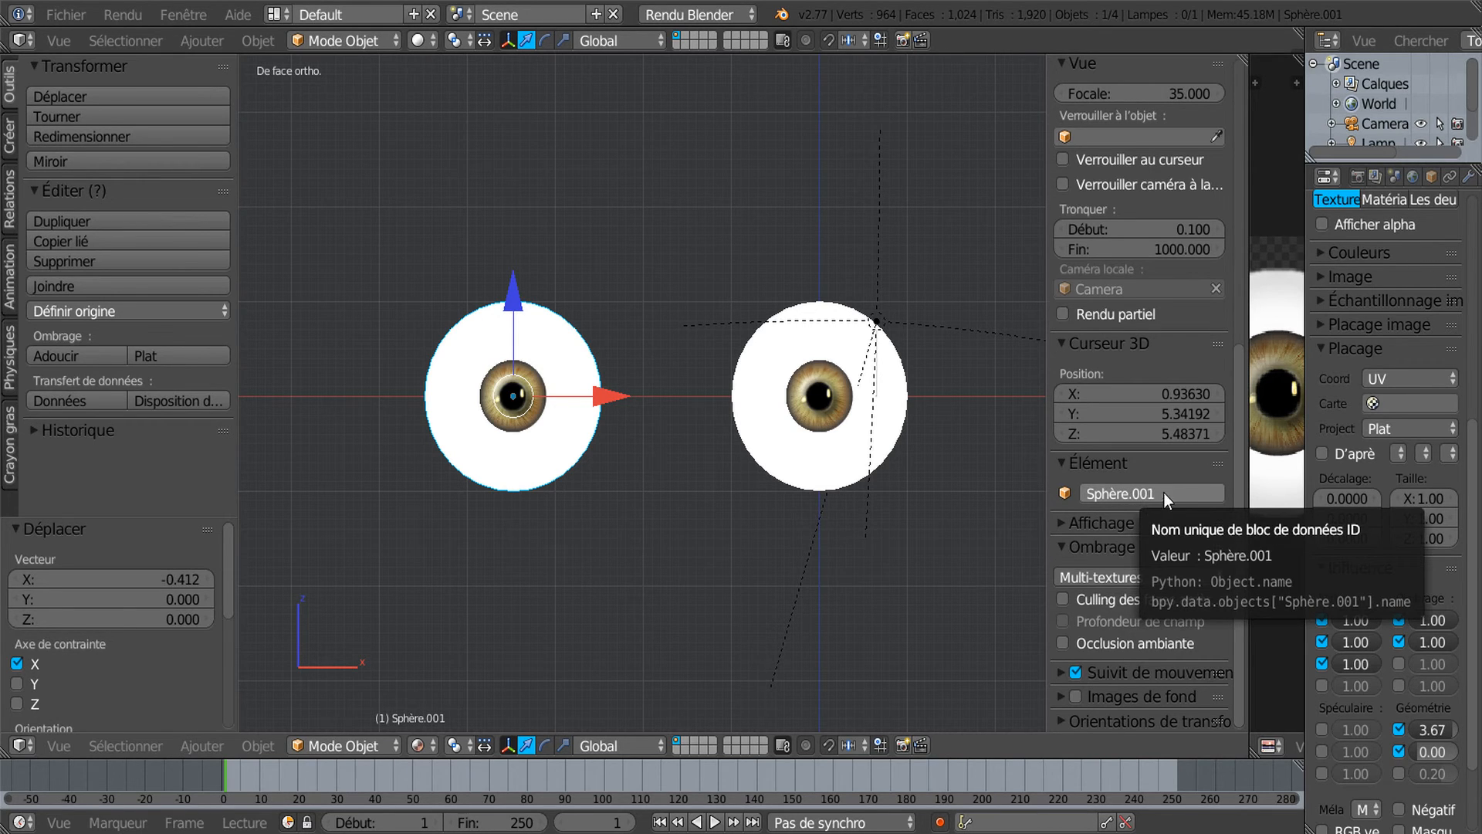
right_click(888, 404)
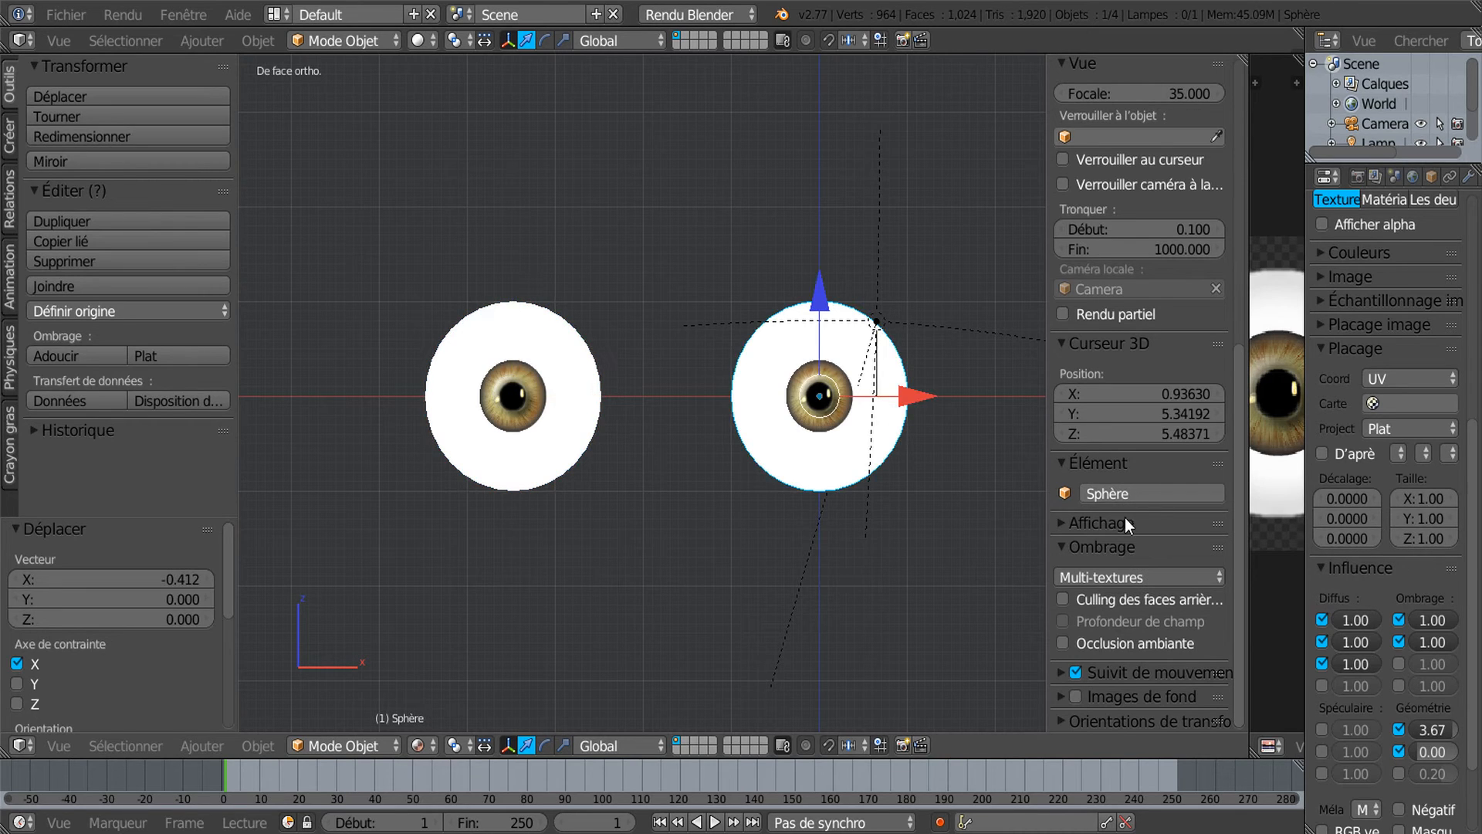
right_click(562, 418)
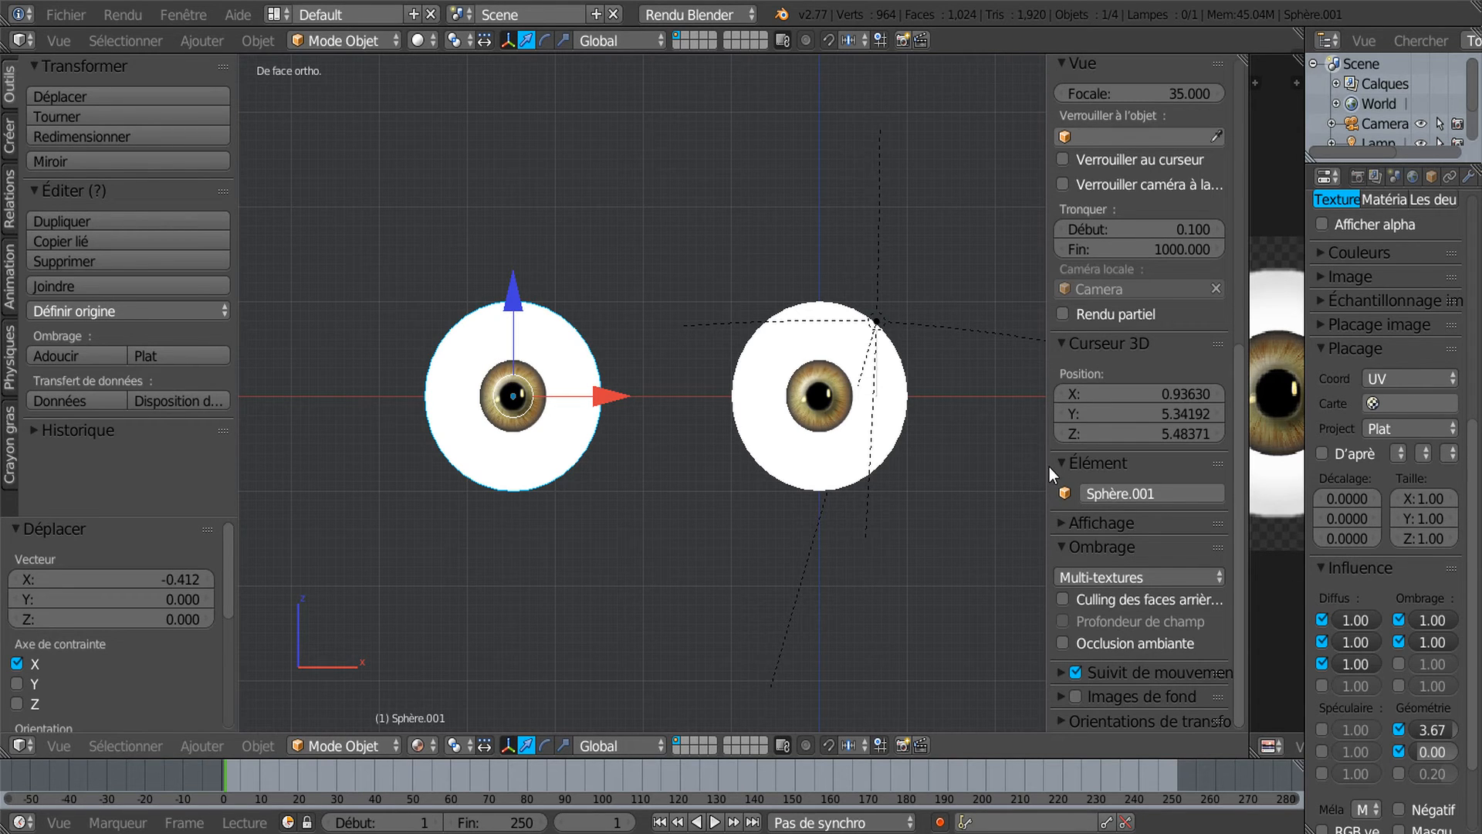
drag(1046, 469, 1093, 479)
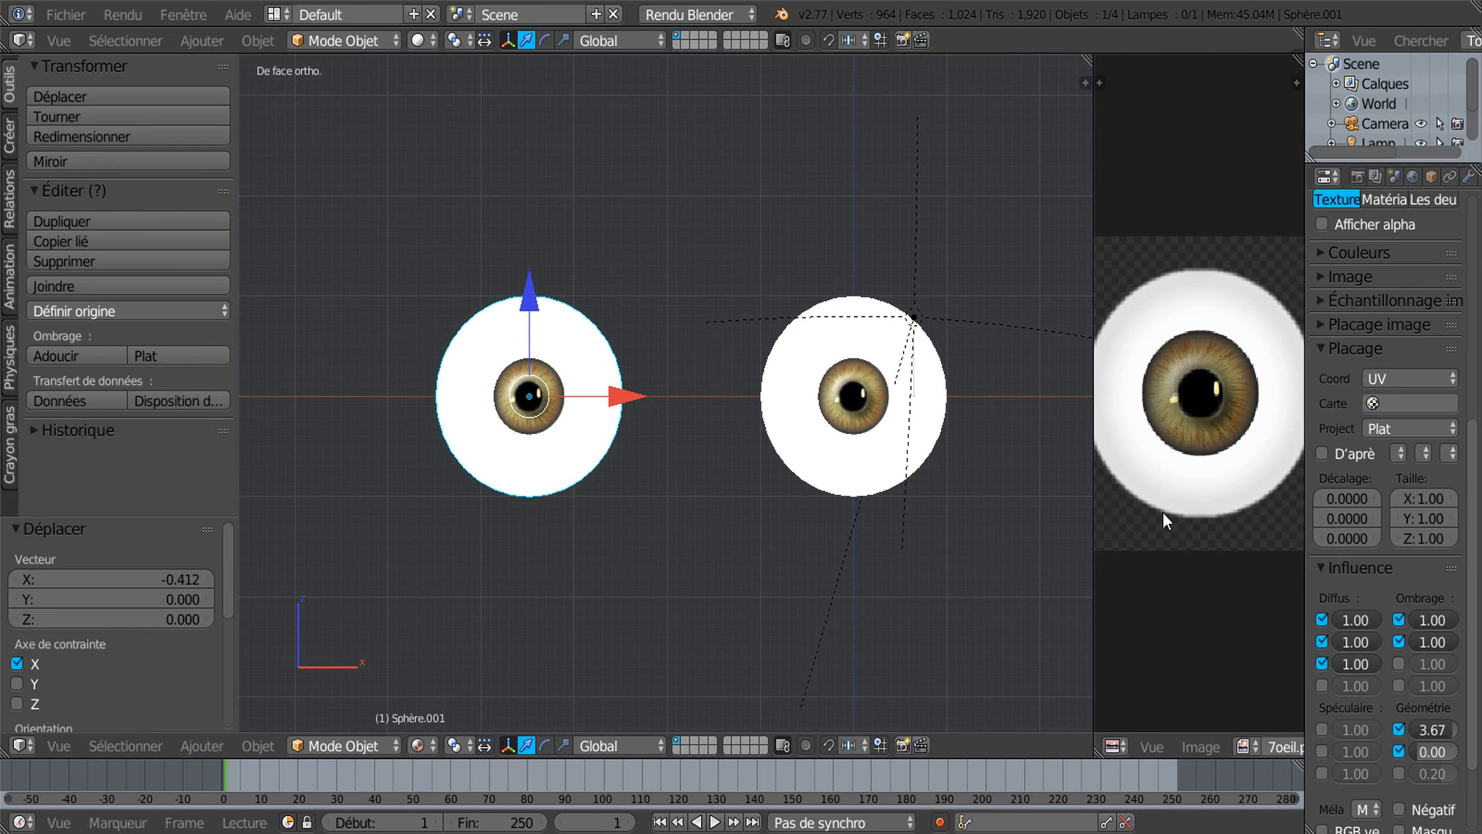
Add a Copy Rotation (Copier rotation) constraint to the duplicate eyeball Sphère.001 with Sphère as its target
drag(1305, 229, 1238, 232)
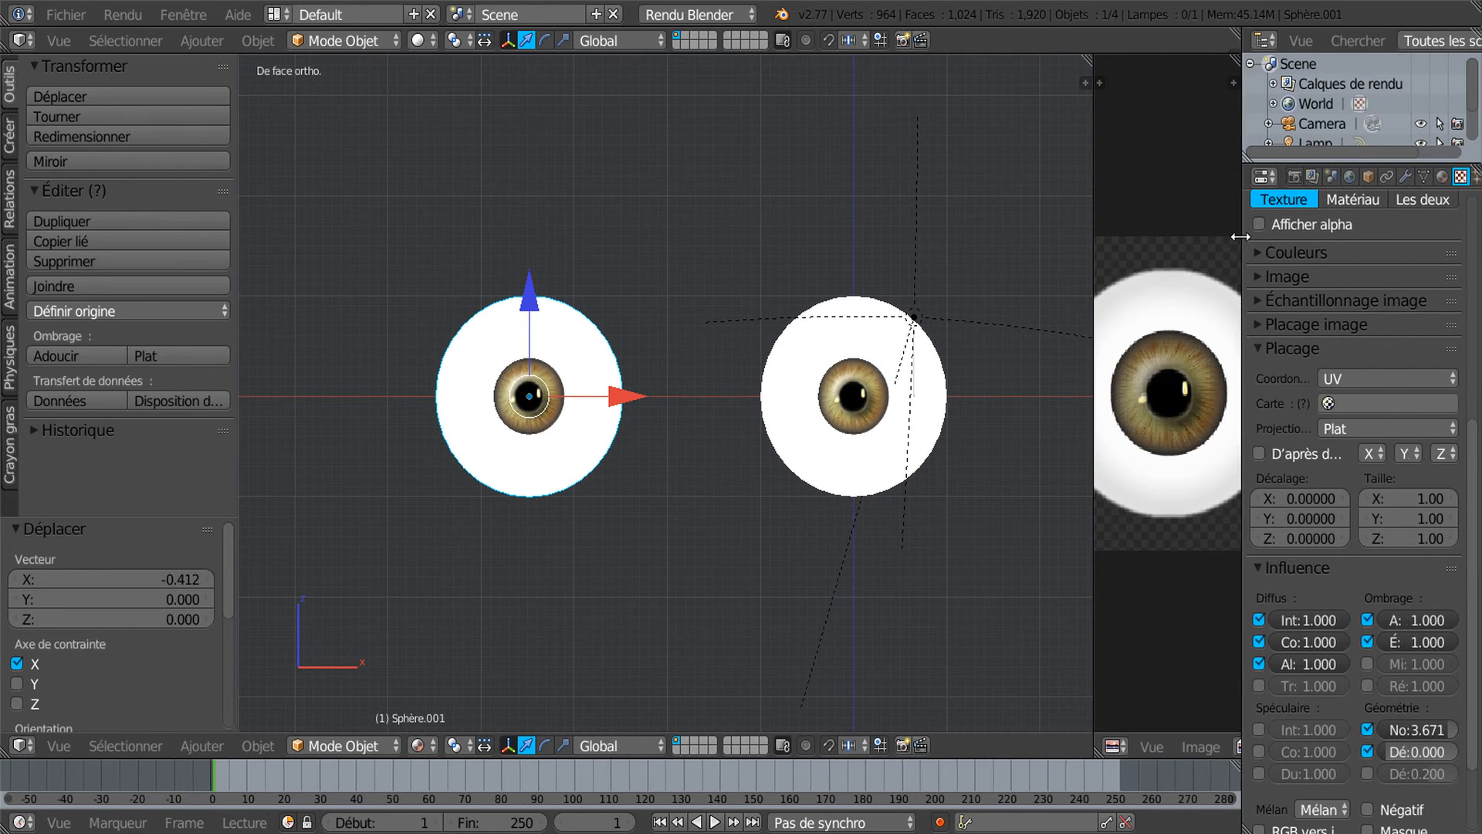
click(1403, 177)
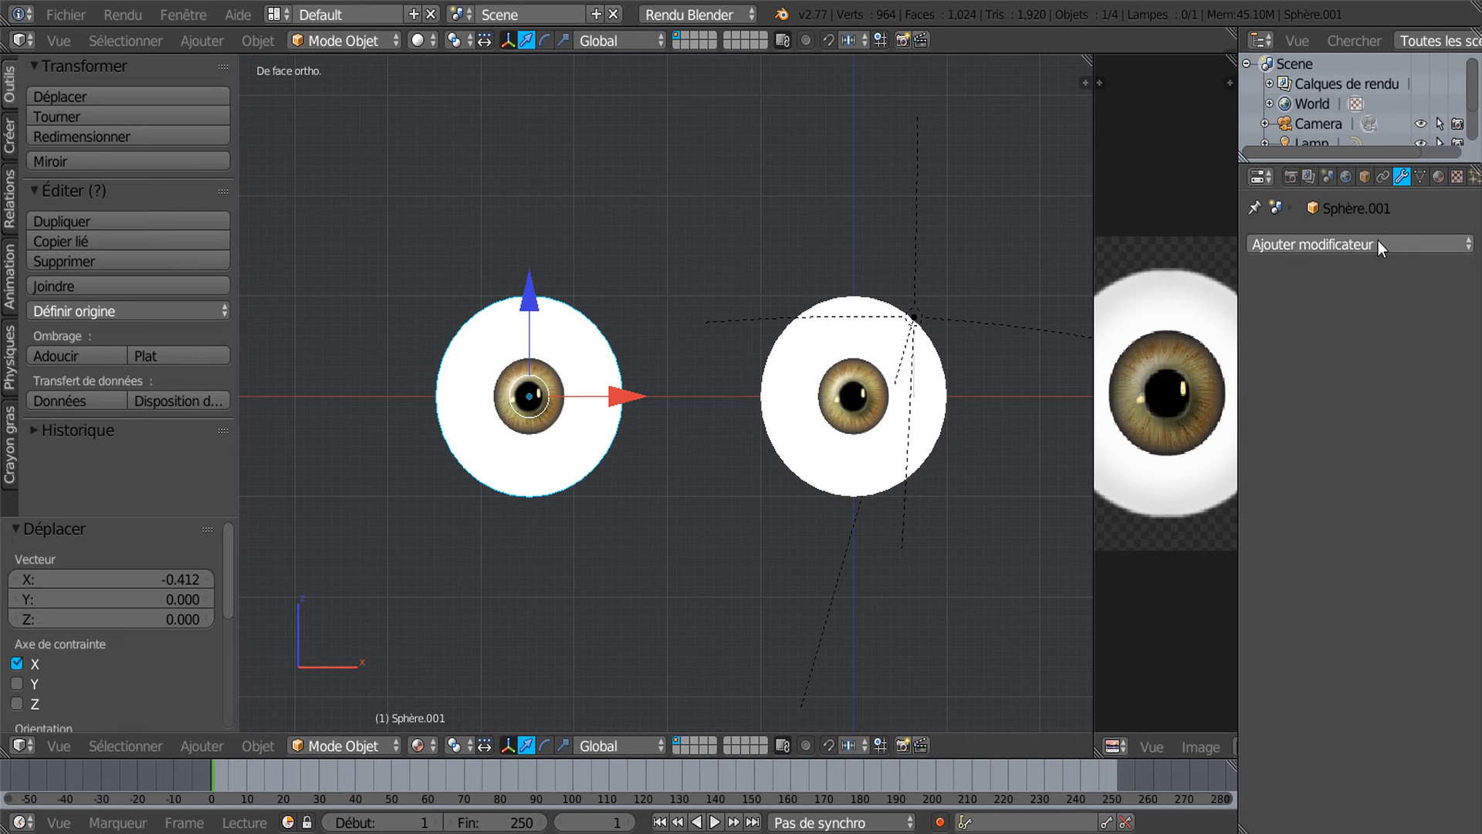
click(1389, 173)
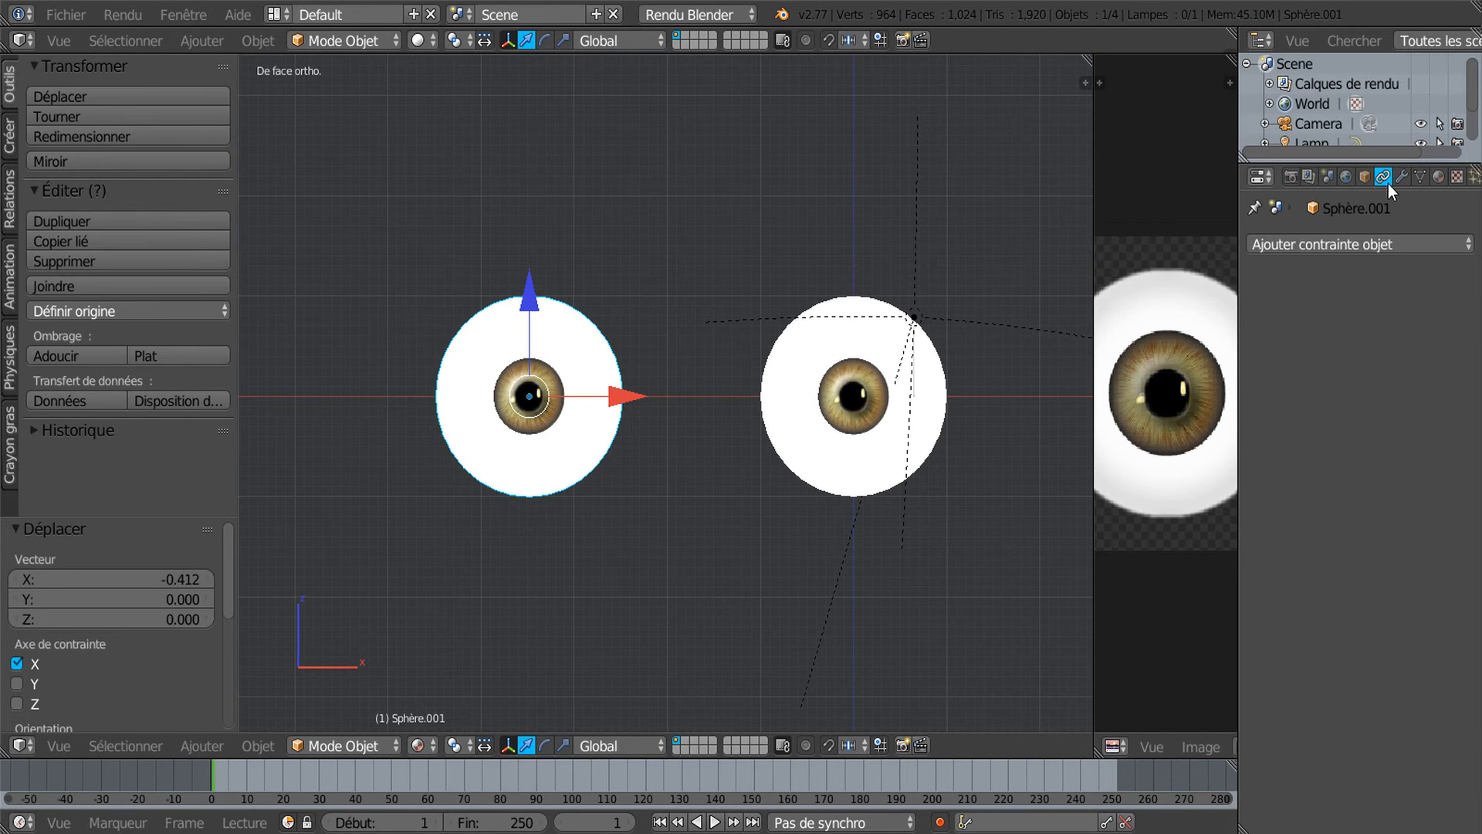
click(1354, 243)
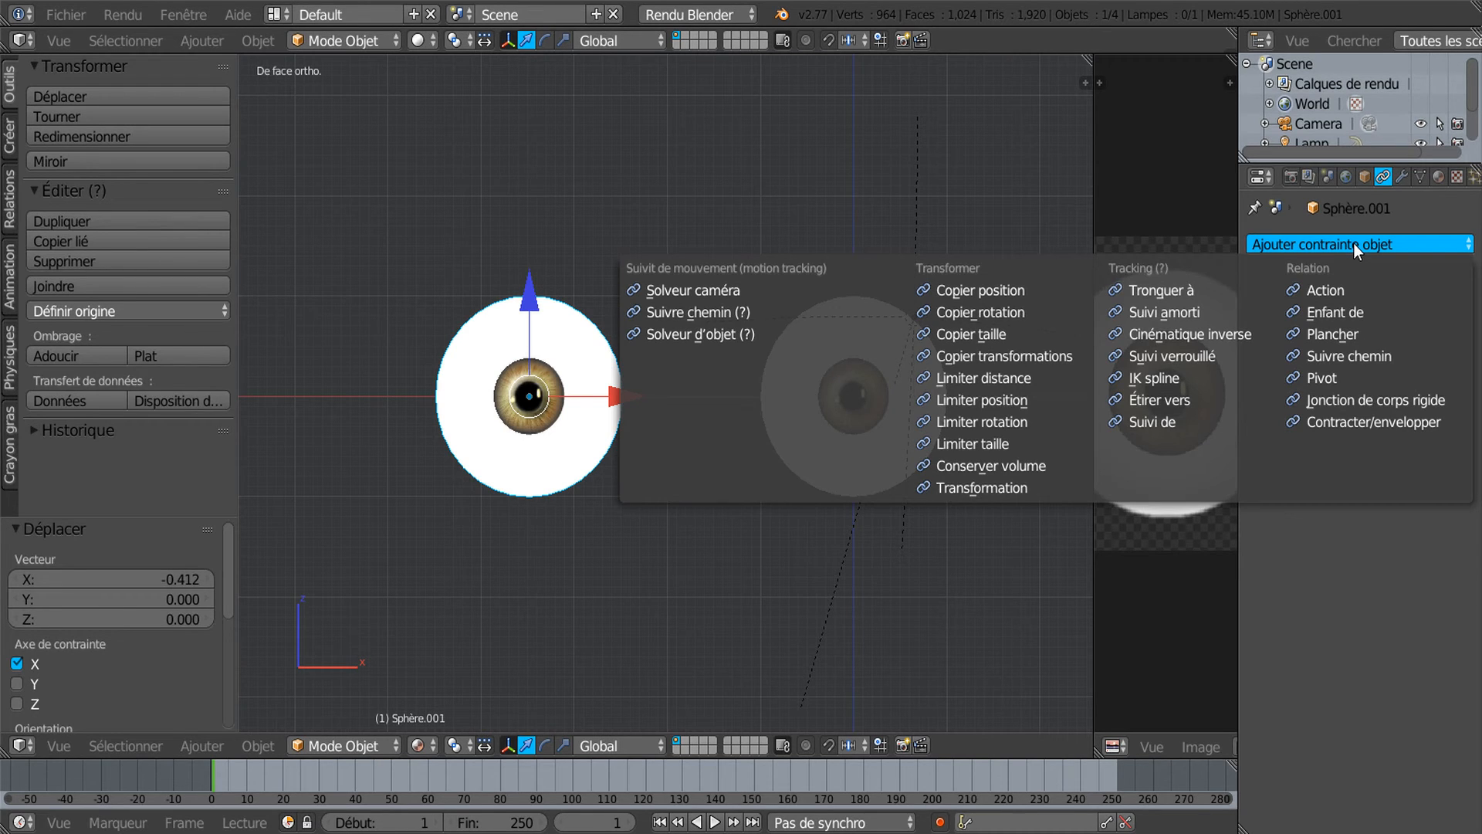
click(965, 312)
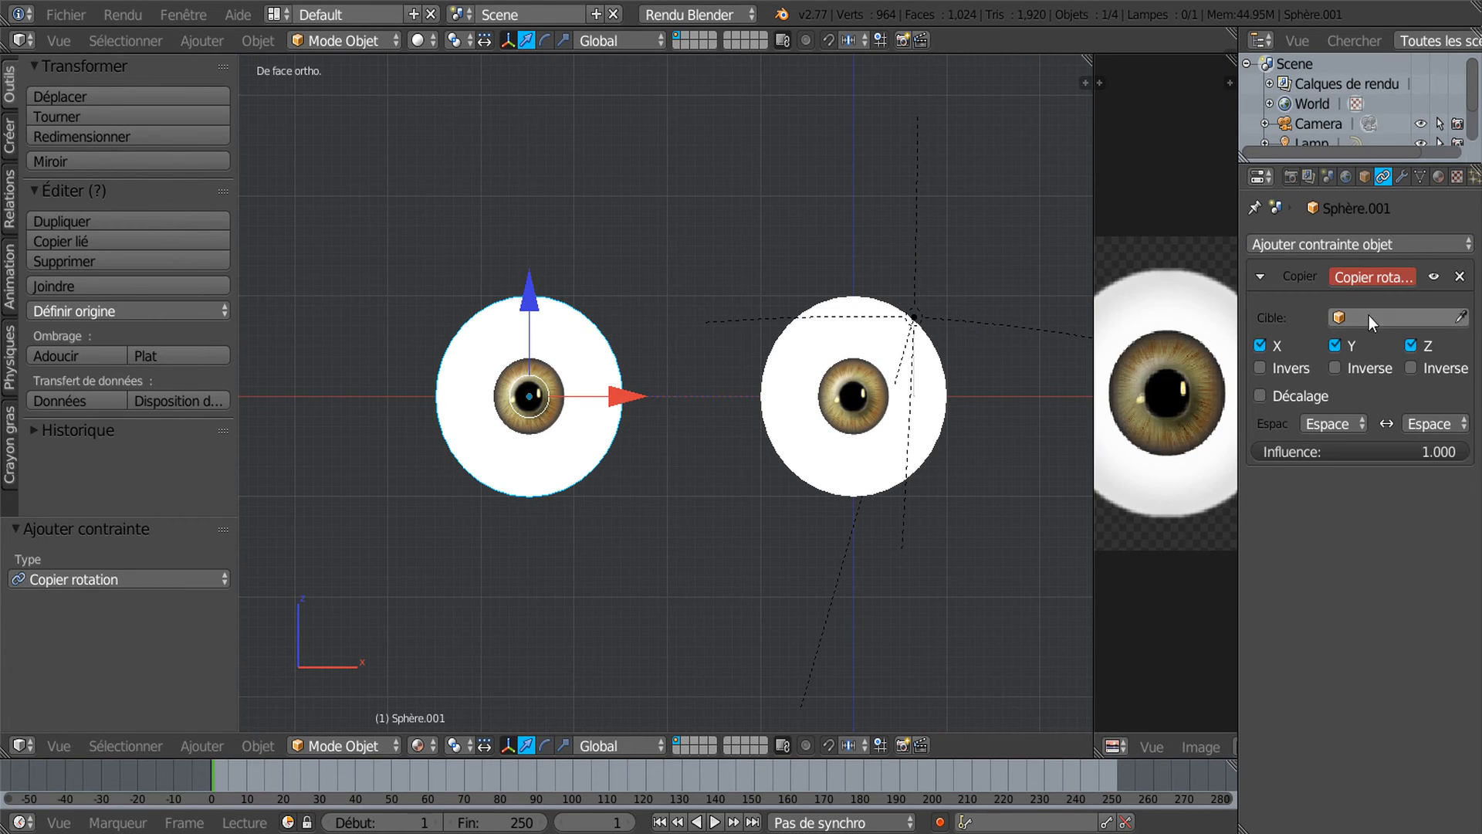
click(1392, 317)
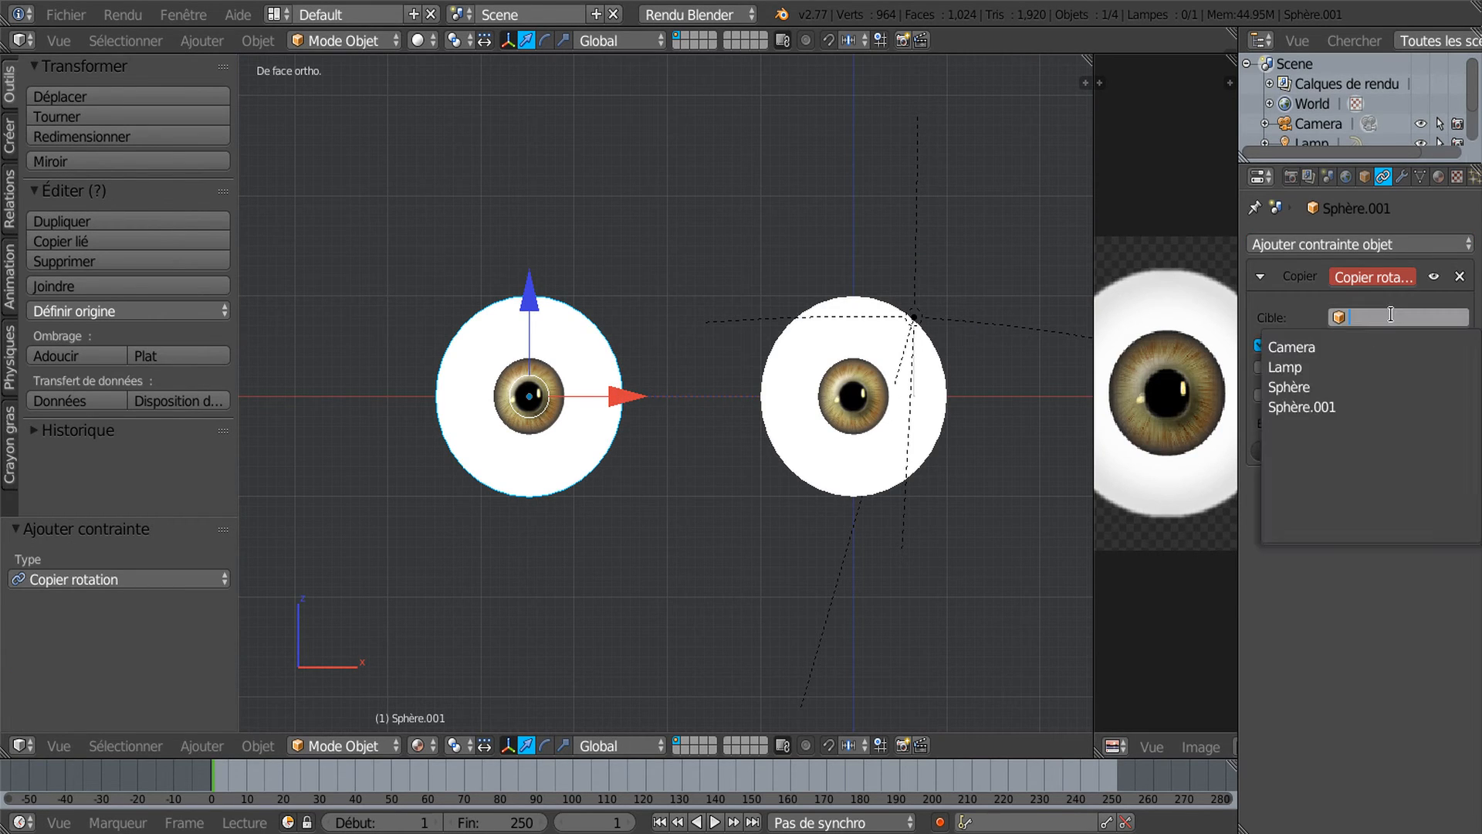
click(1341, 387)
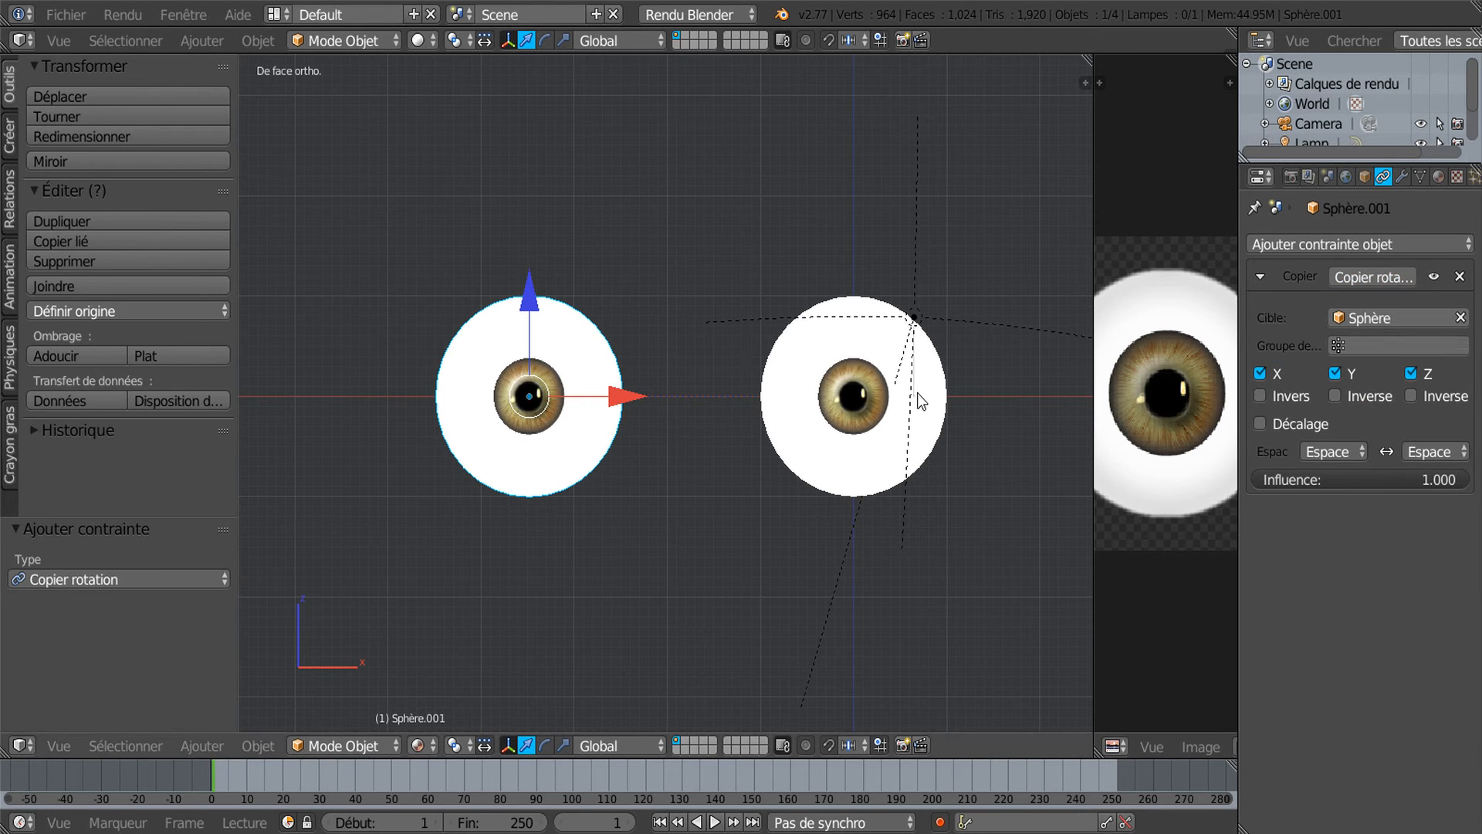
Test the rotation constraint by freely rotating the original eyeball with trackball rotation, and cancel the rotation
right_click(910, 510)
right_click(860, 444)
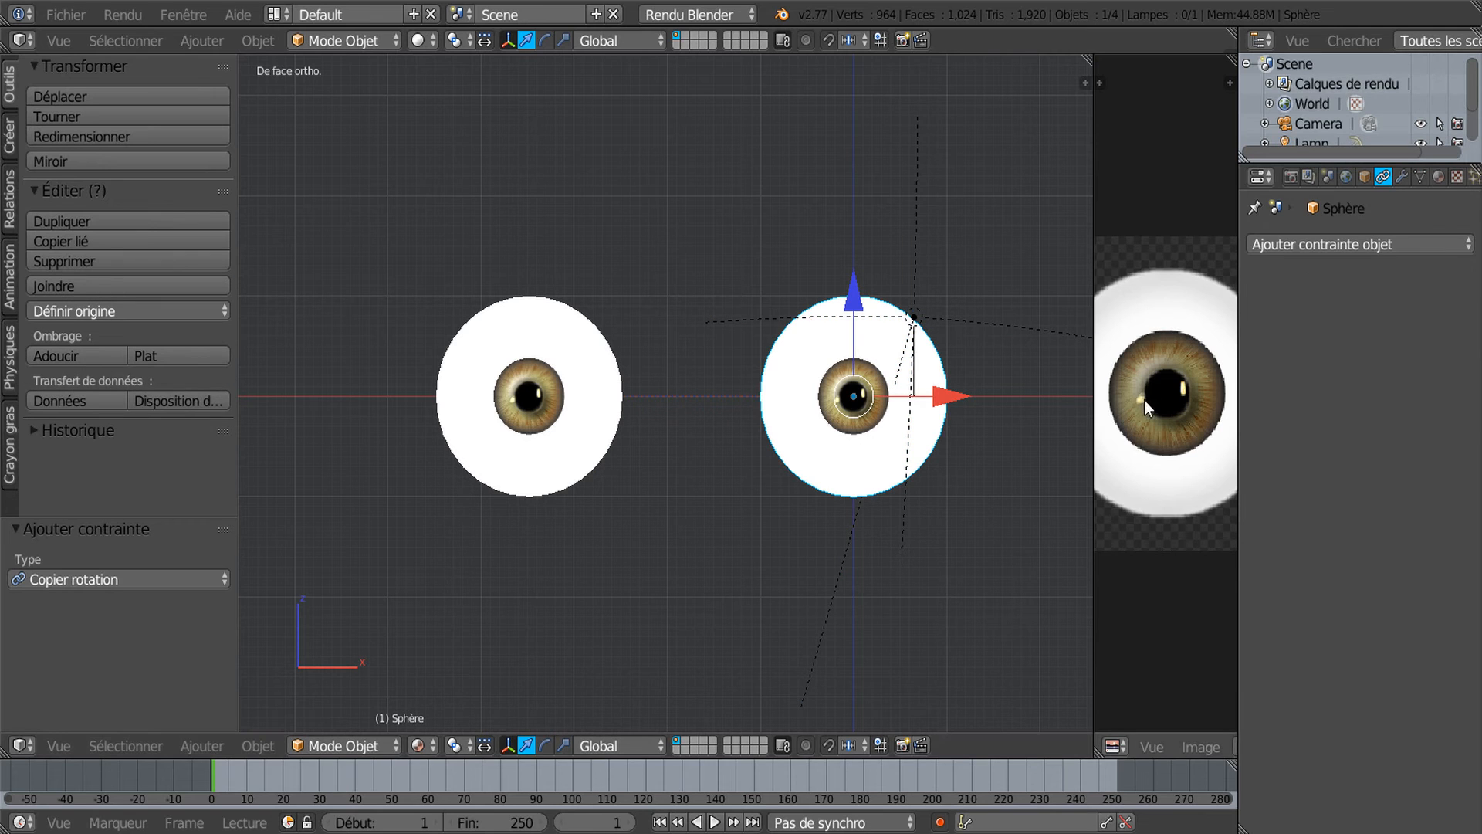
drag(1235, 321, 1347, 305)
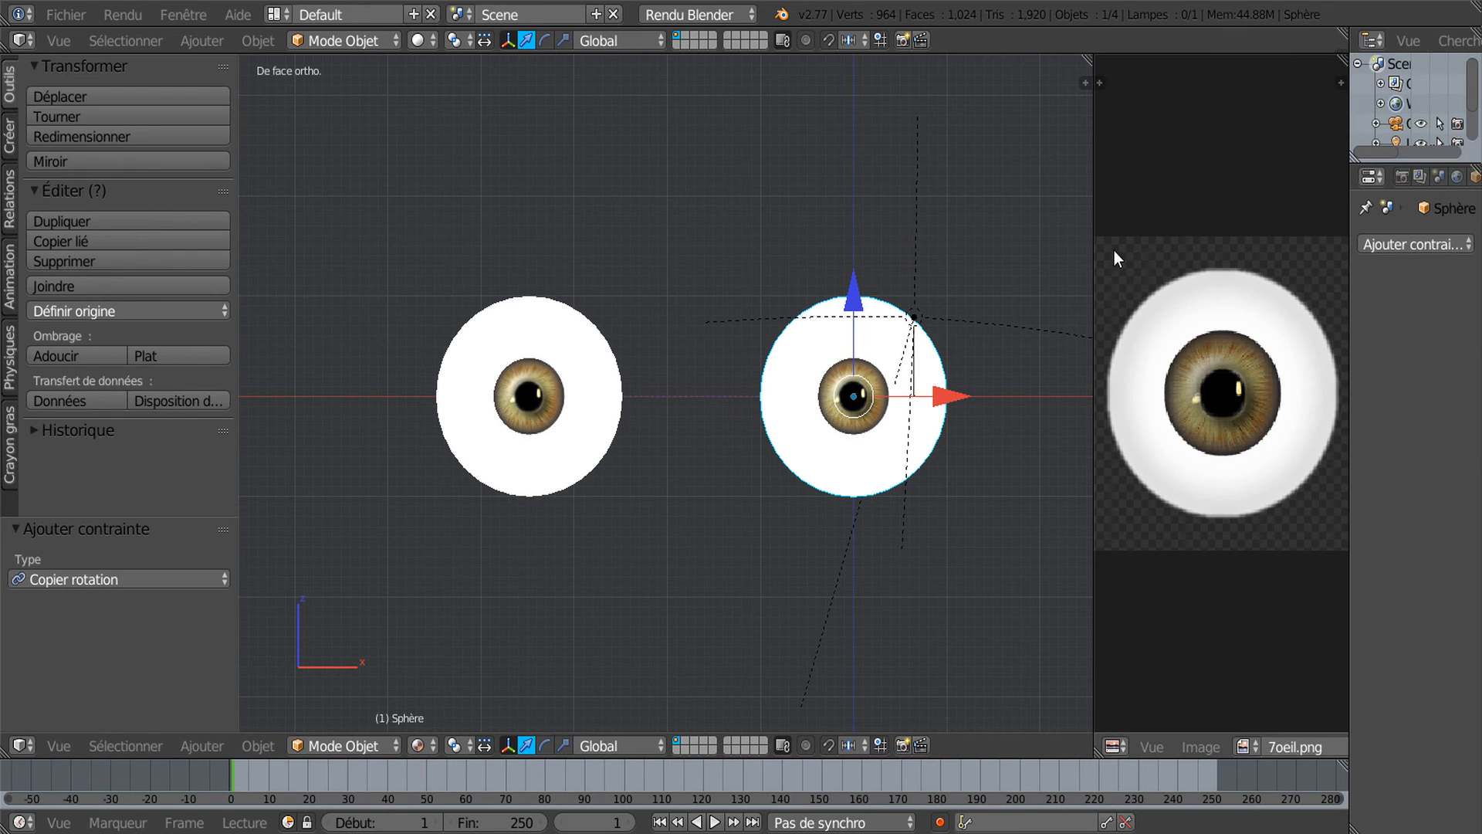
drag(1094, 222, 1201, 222)
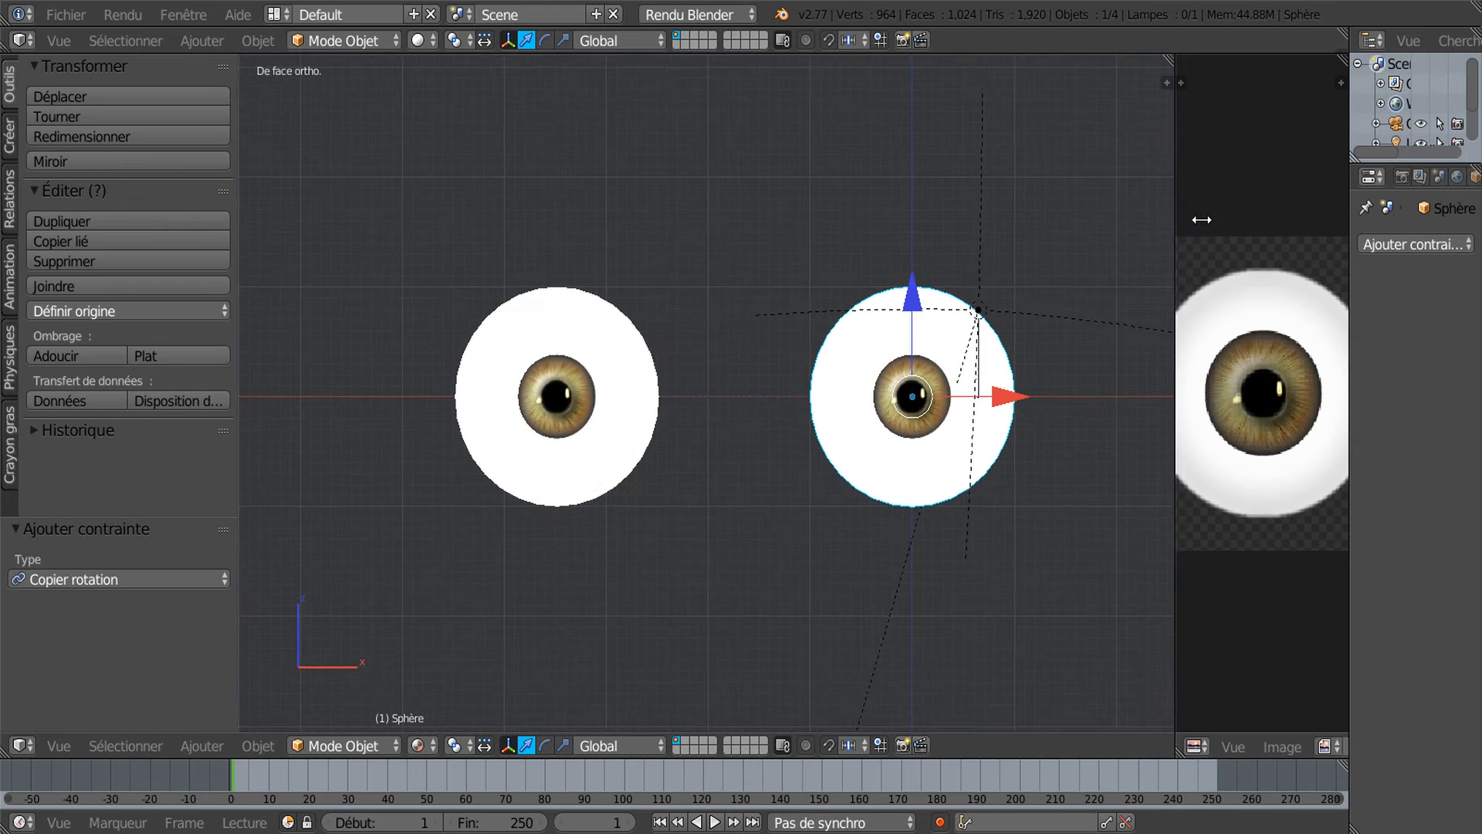
scroll(1050, 452, up, 2)
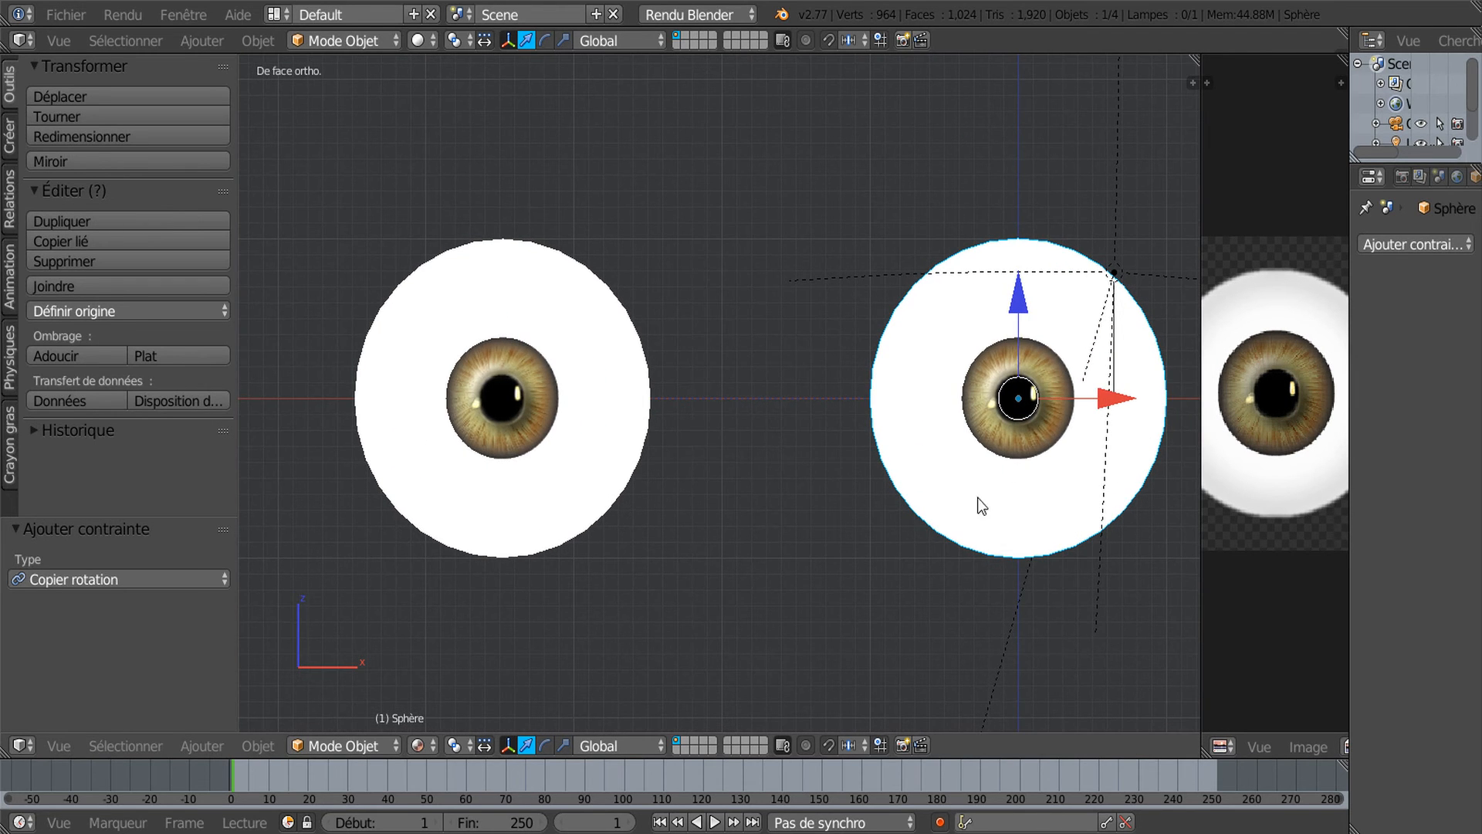
key(r)
key(r)
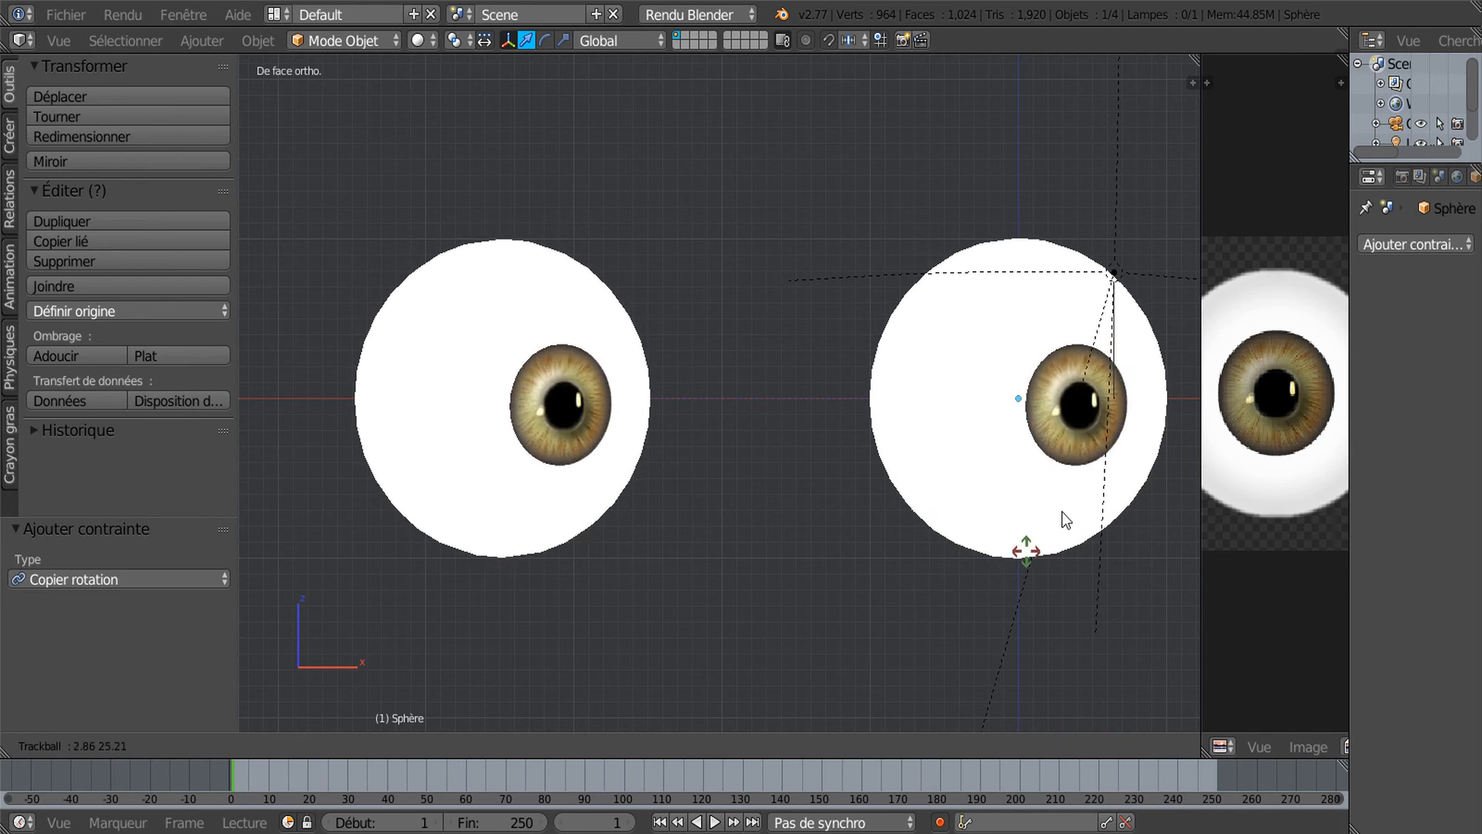
right_click(974, 538)
Examine both eyeballs from slightly different angles in an enlarged 3D view
scroll(857, 616, down, 1)
middle_drag(831, 614, 868, 610)
scroll(868, 609, up, 2)
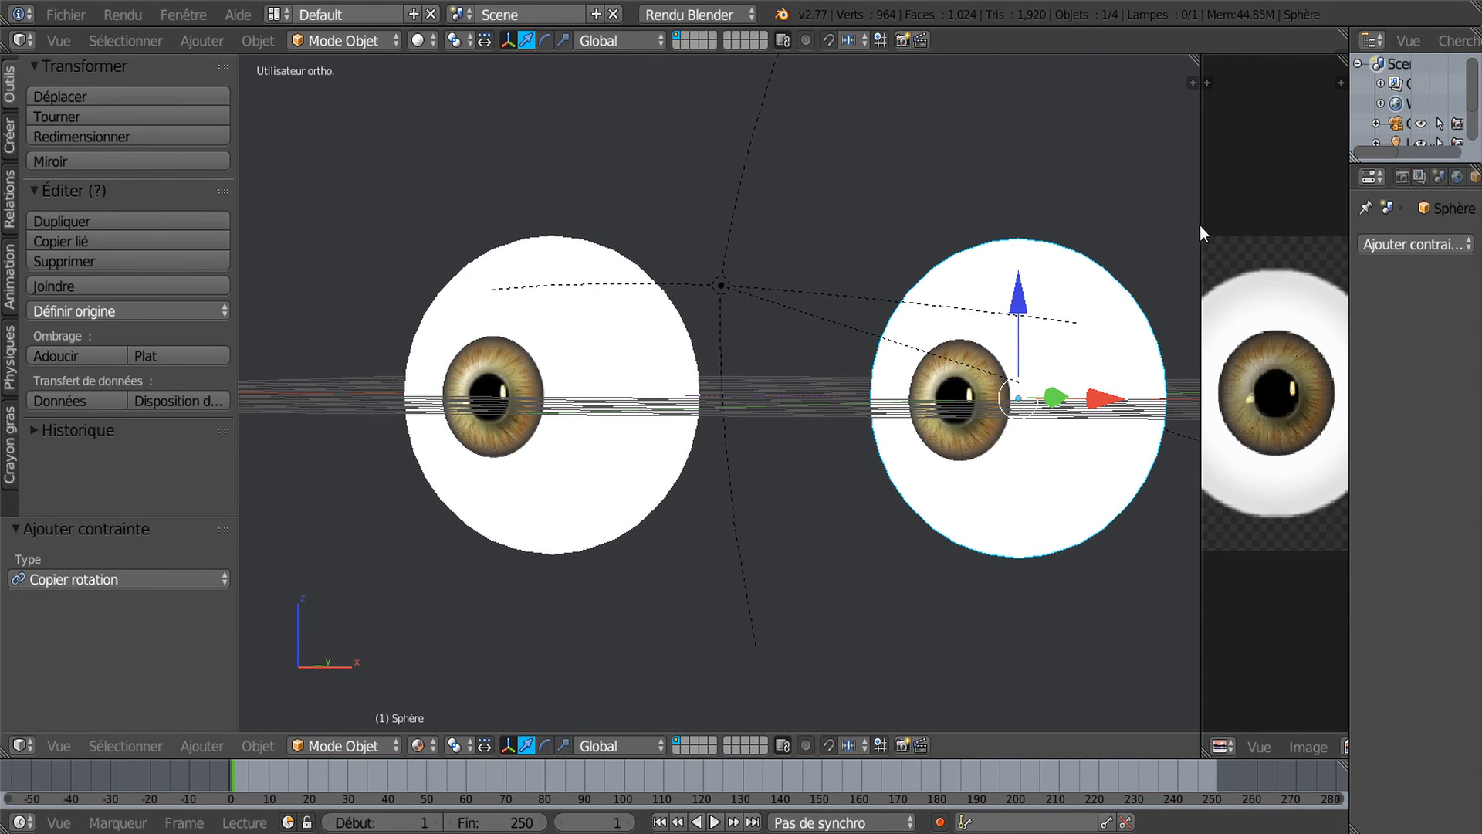
drag(1201, 224, 1315, 221)
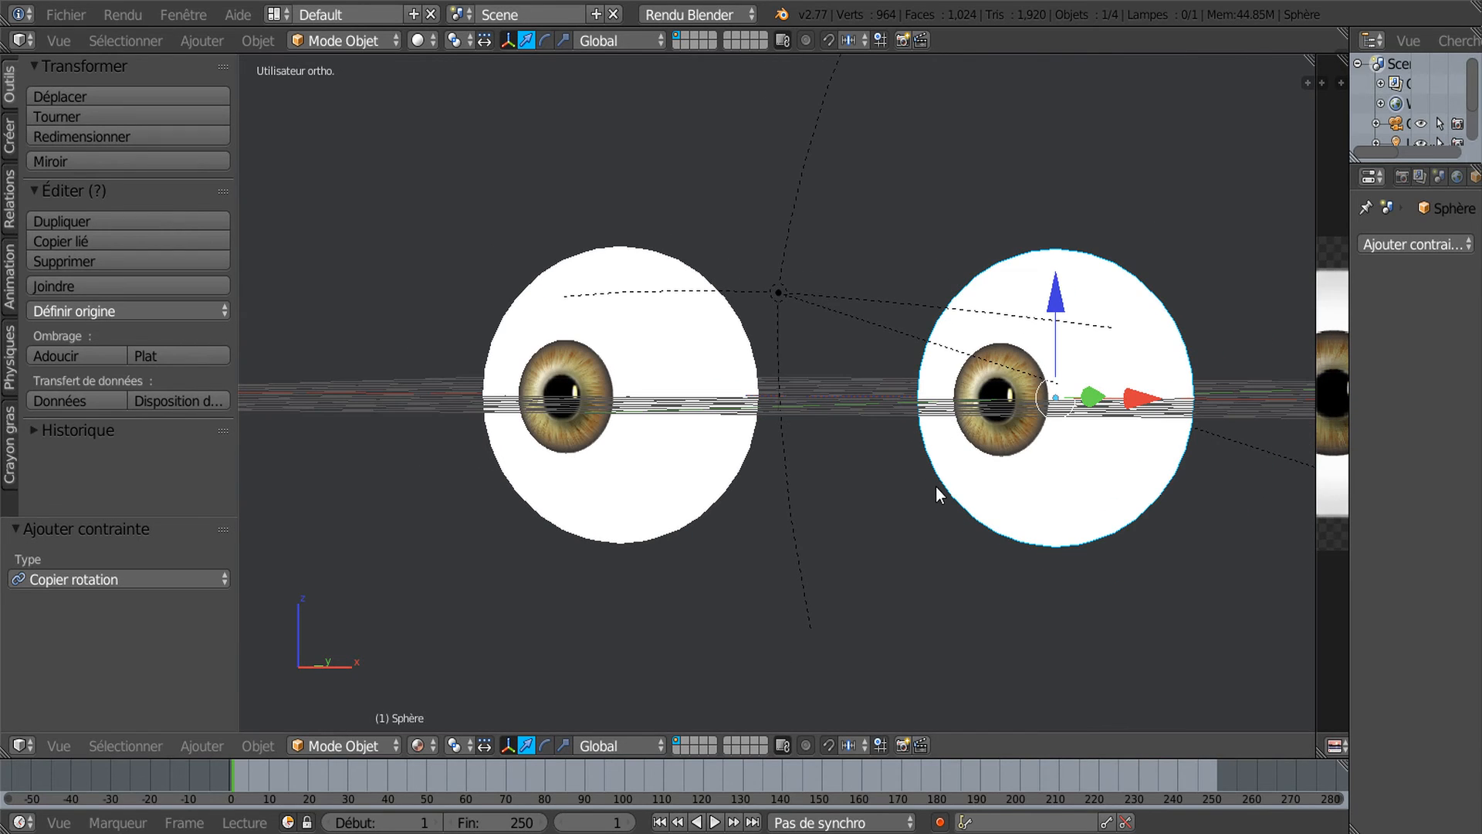
shift+middle_drag(913, 579, 788, 580)
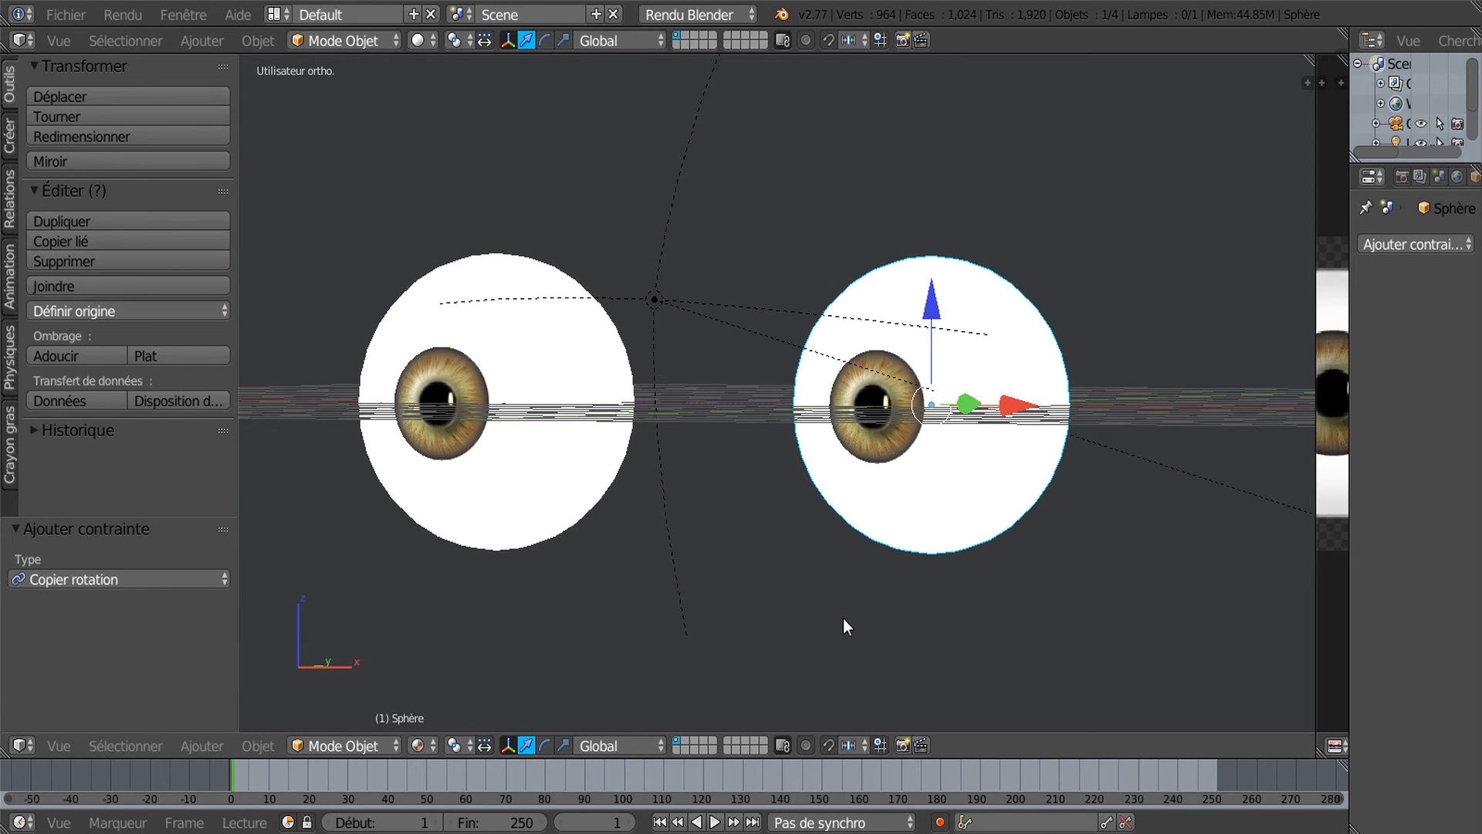
middle_drag(866, 622, 914, 618)
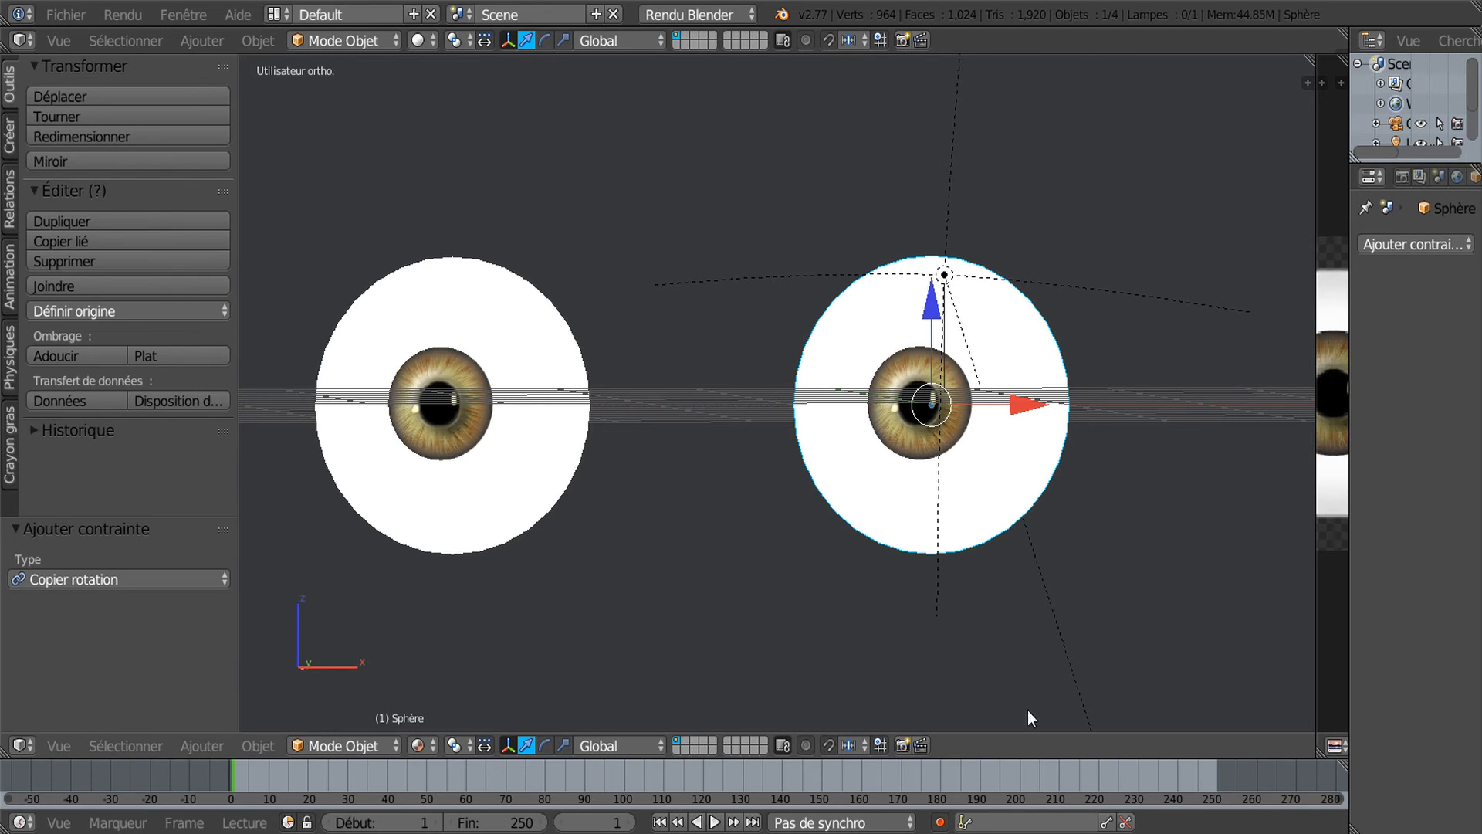
Switch to the other Blender window with the head model and widen its 3D view over the image editor
click(996, 750)
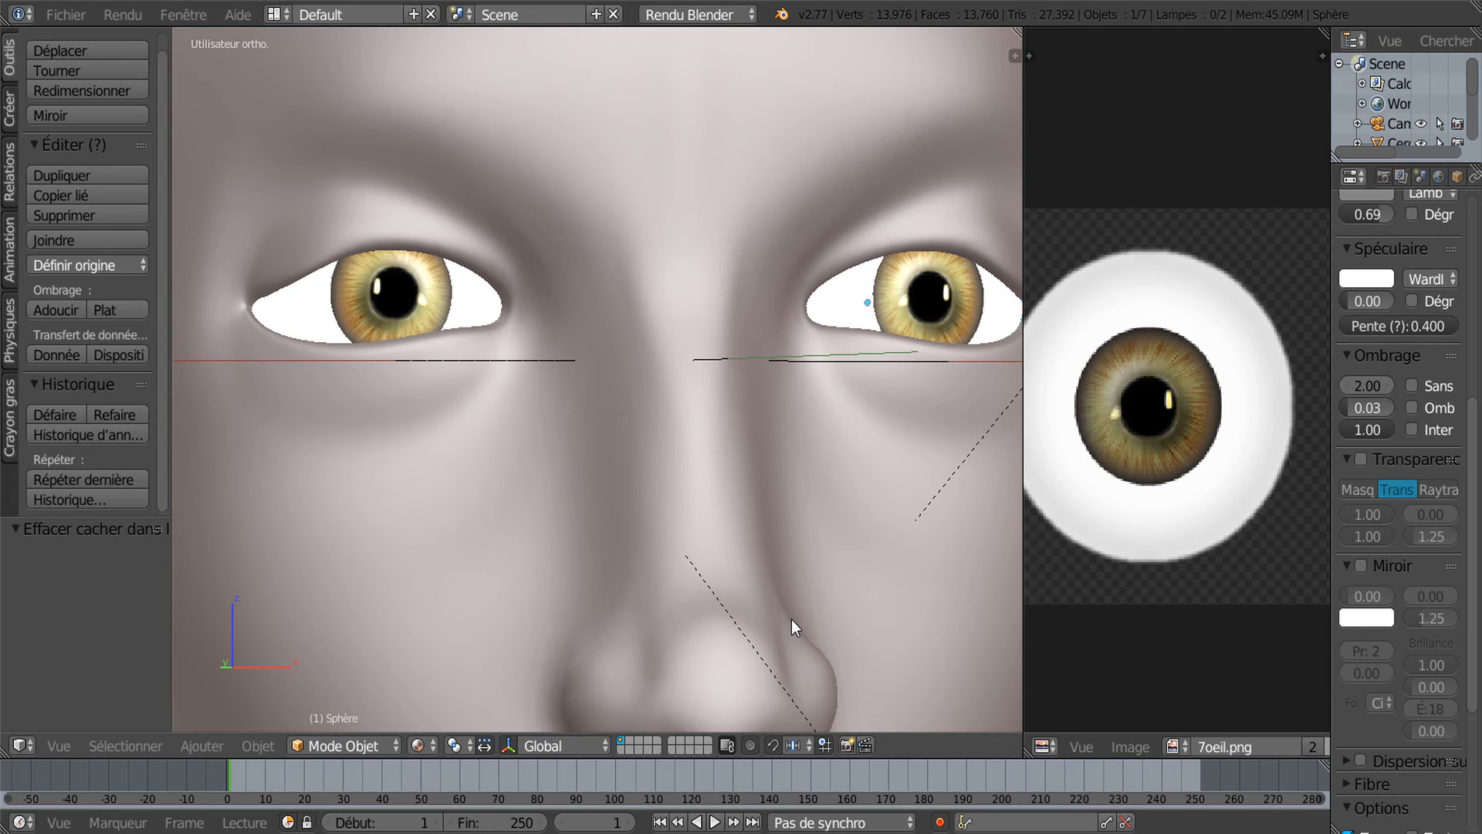
scroll(793, 604, down, 2)
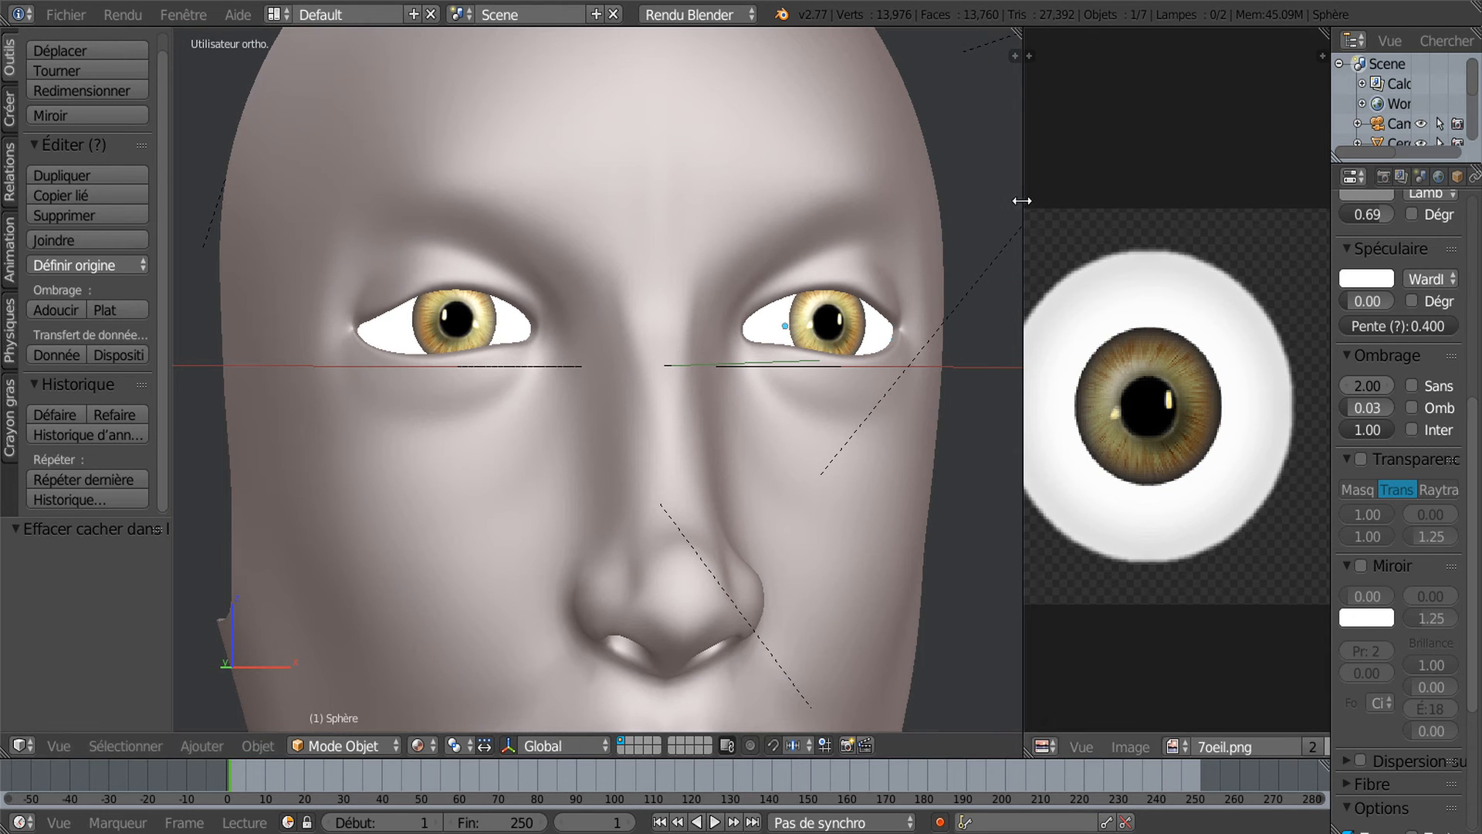
drag(1022, 196, 1236, 192)
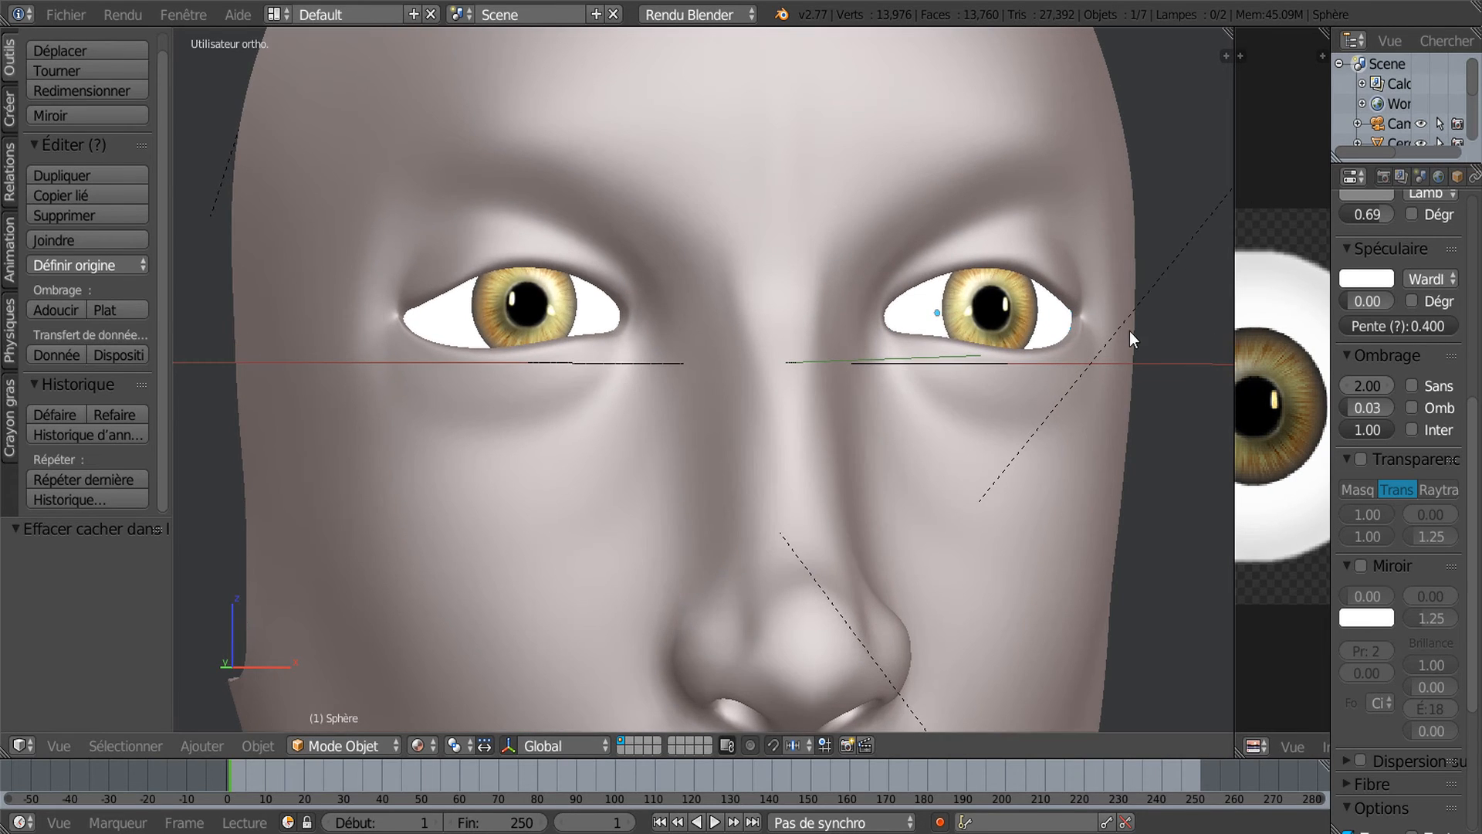
Select the head mesh and put it in Edit Mode in a three-quarter side view
scroll(952, 492, down, 2)
middle_drag(951, 493, 835, 493)
scroll(835, 493, down, 2)
middle_drag(846, 551, 738, 503)
shift+middle_drag(800, 632, 770, 644)
right_click(725, 421)
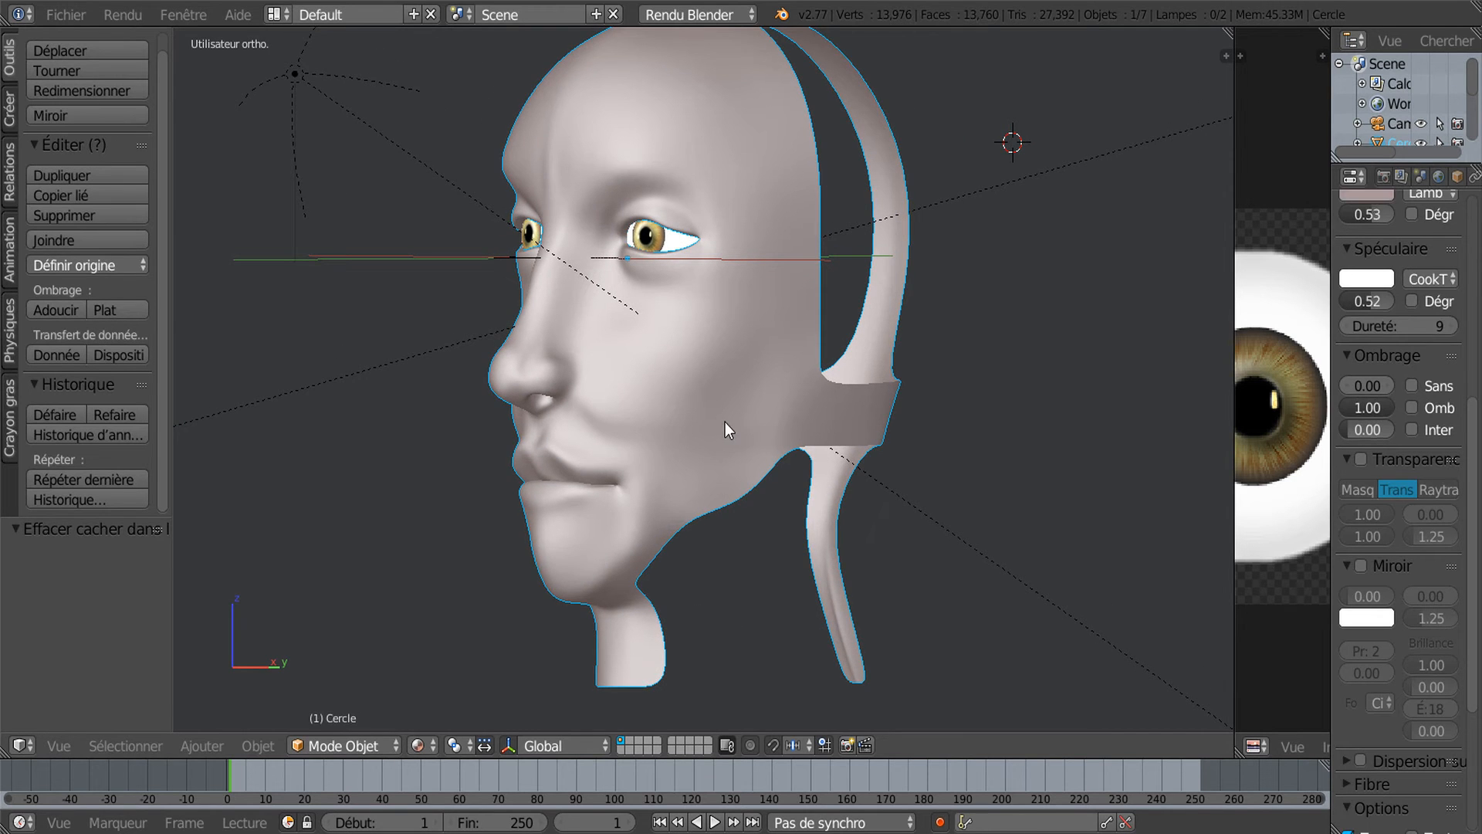
key(Tab)
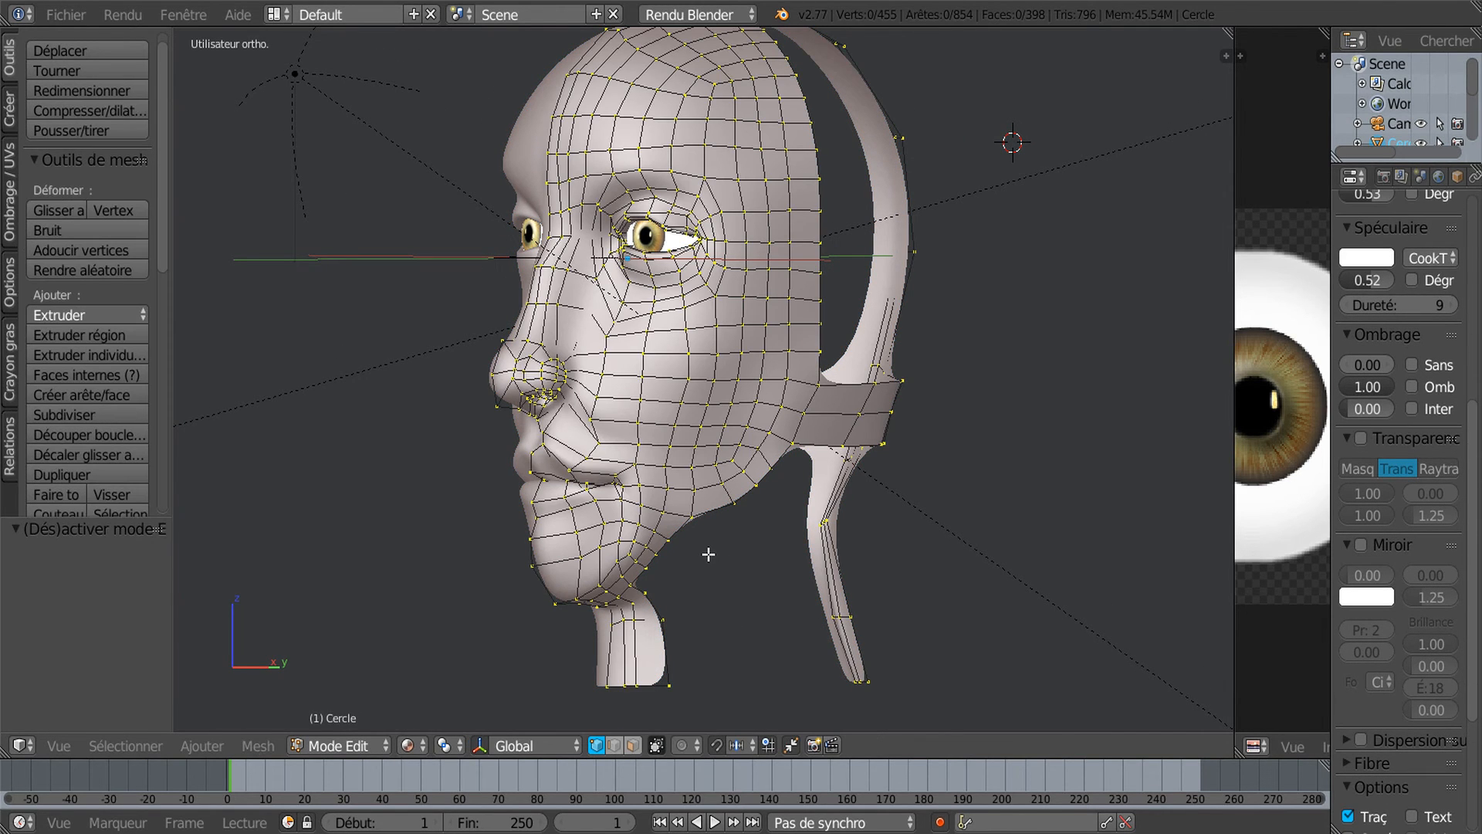
Select the two vertices on the rear edge of the short neck strip below the chin
shift+middle_drag(720, 608, 692, 545)
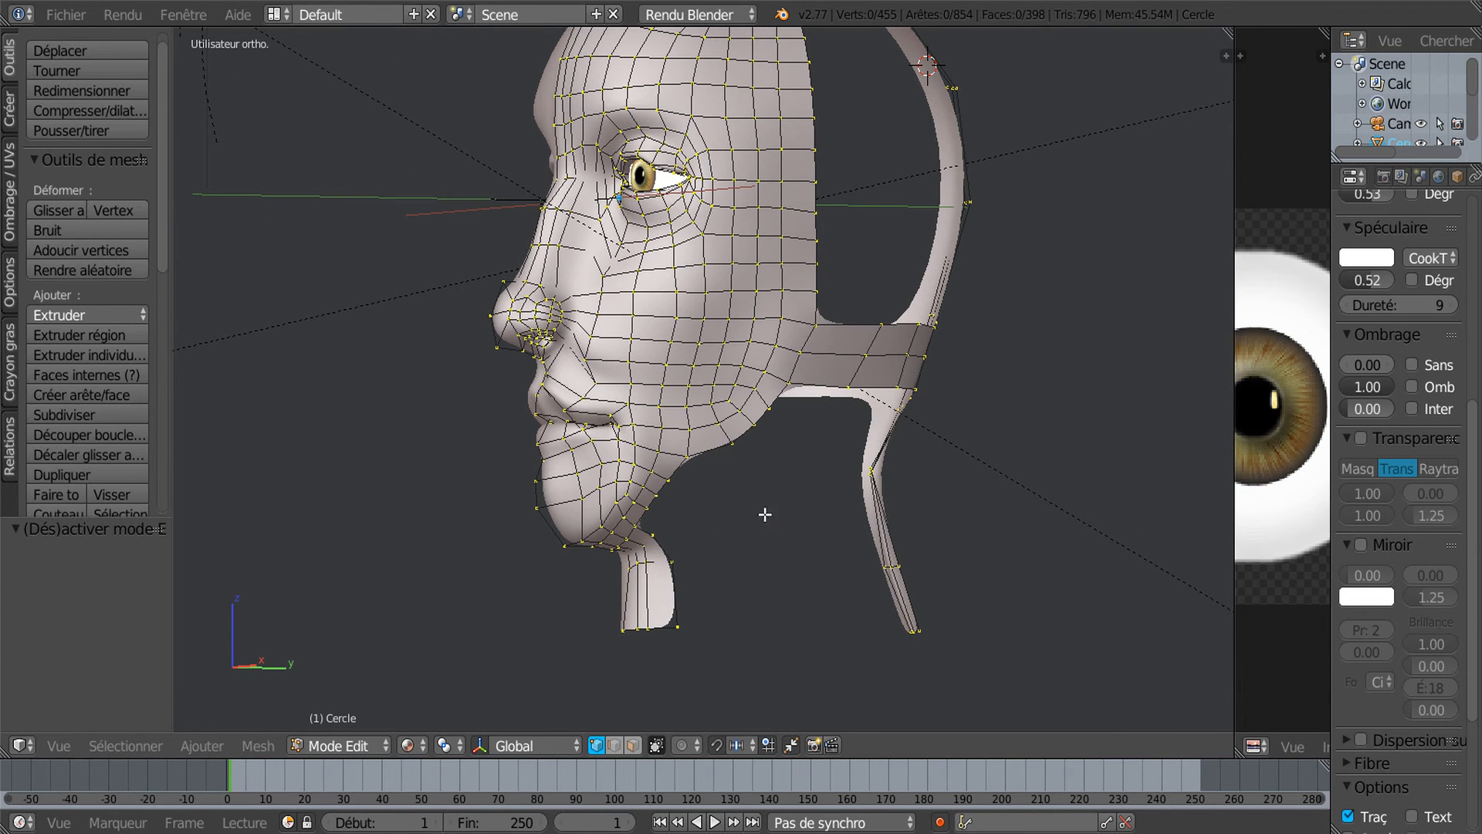
middle_drag(829, 450, 867, 483)
scroll(780, 579, up, 1)
right_click(656, 596)
shift+right_click(666, 669)
middle_drag(1000, 406, 884, 421)
mouse_move(830, 503)
middle_down()
mouse_move(910, 549)
mouse_move(906, 500)
mouse_move(807, 489)
middle_up()
key(KP_1)
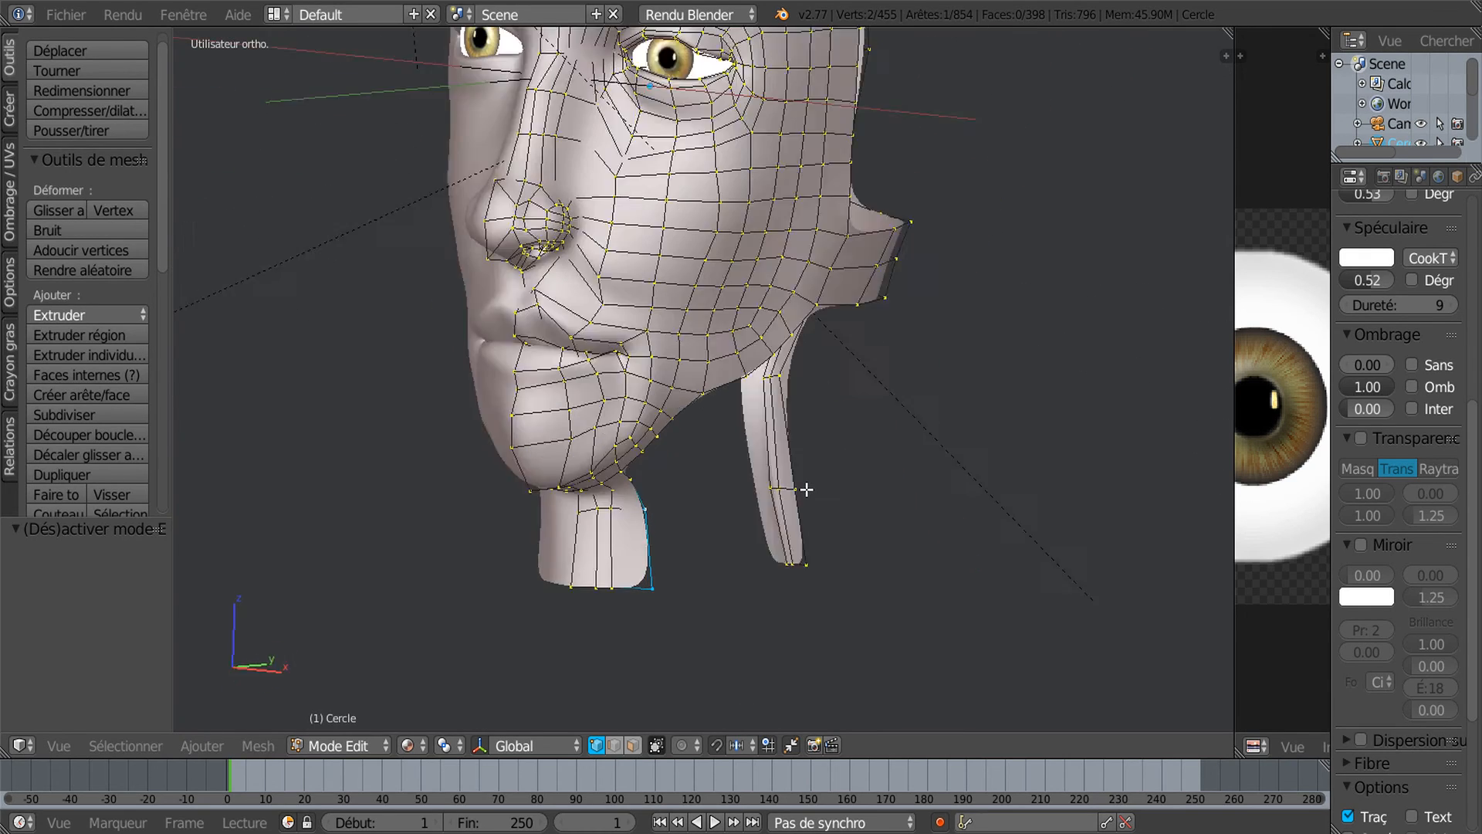
key(KP_3)
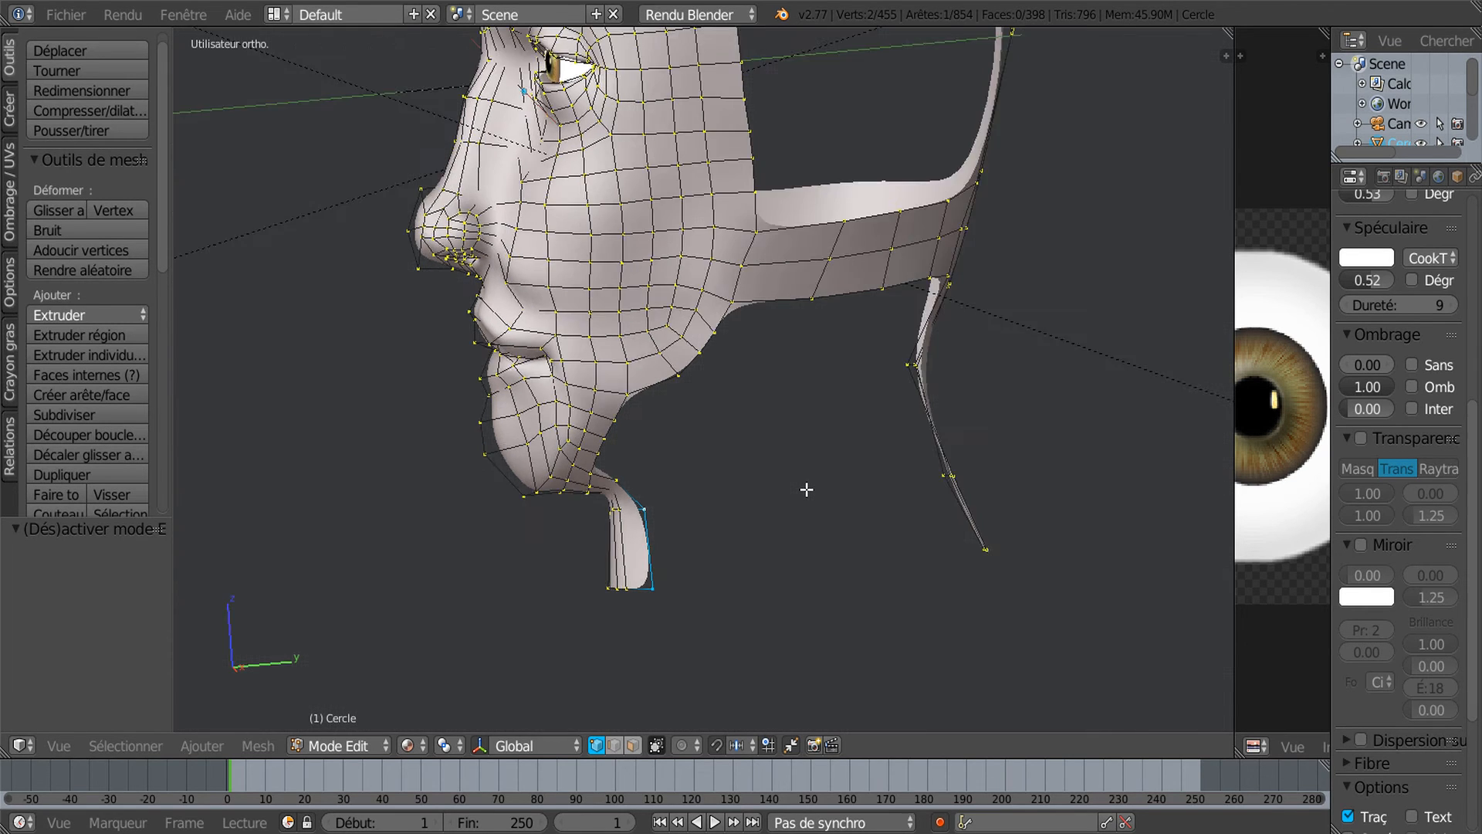
key(KP_7)
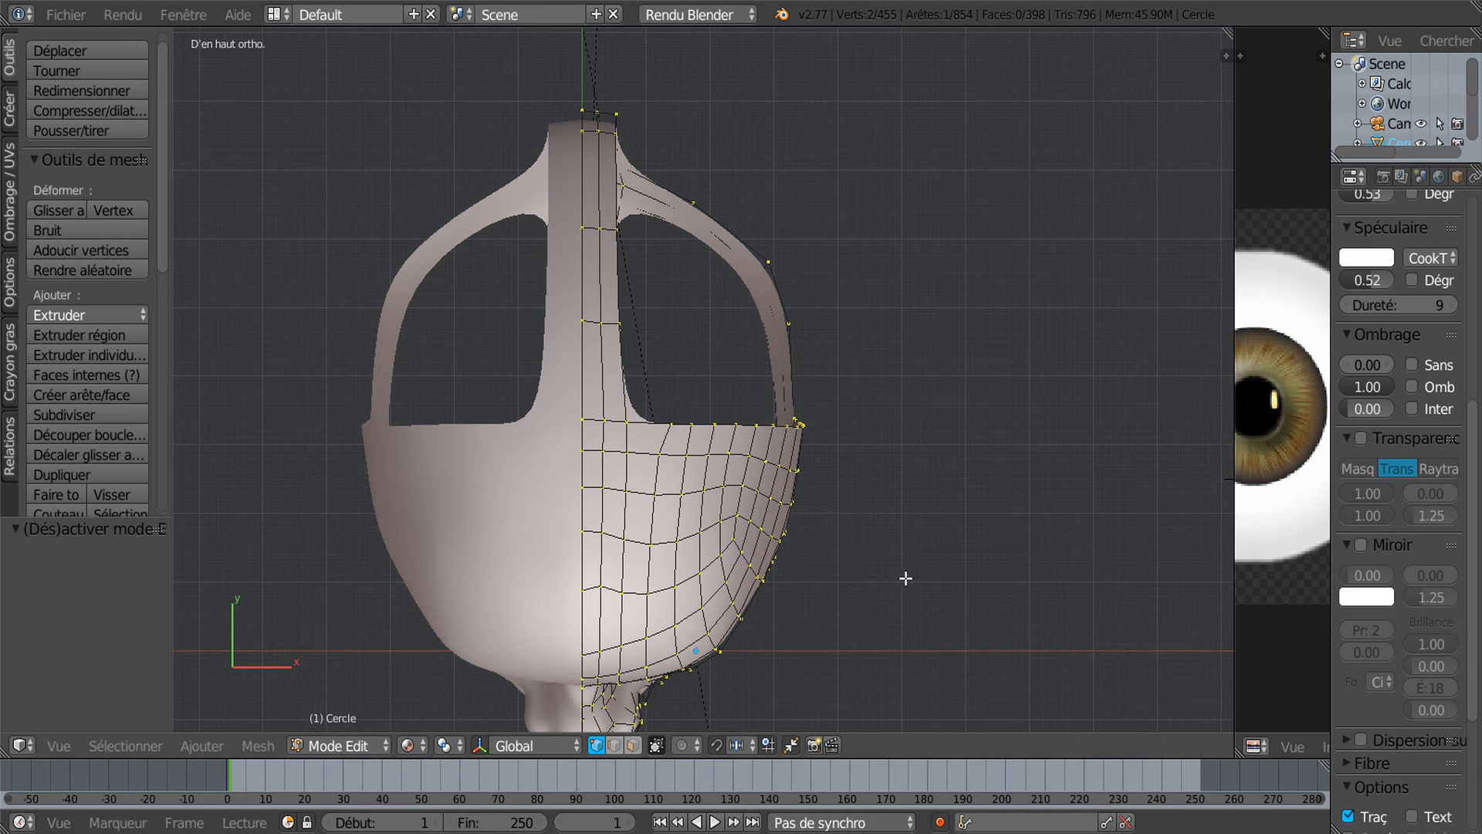
middle_drag(918, 595, 754, 410)
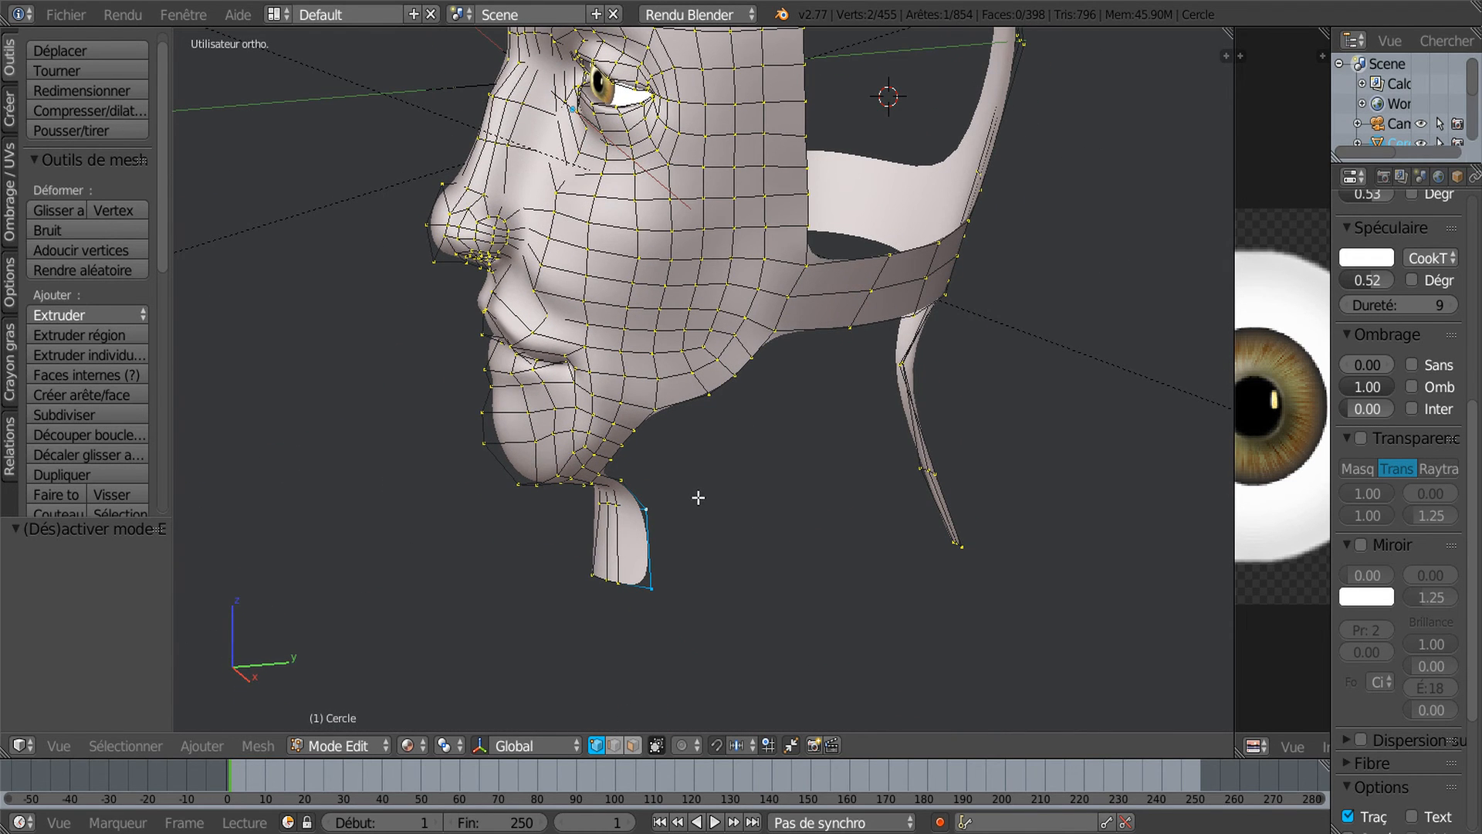
Add the rest of the neck strip's vertices to the selection with circle select
middle_drag(698, 497, 780, 480)
key(c)
click(565, 530)
mouse_move(565, 530)
mouse_down()
mouse_move(651, 604)
mouse_move(582, 598)
mouse_up()
right_click(582, 598)
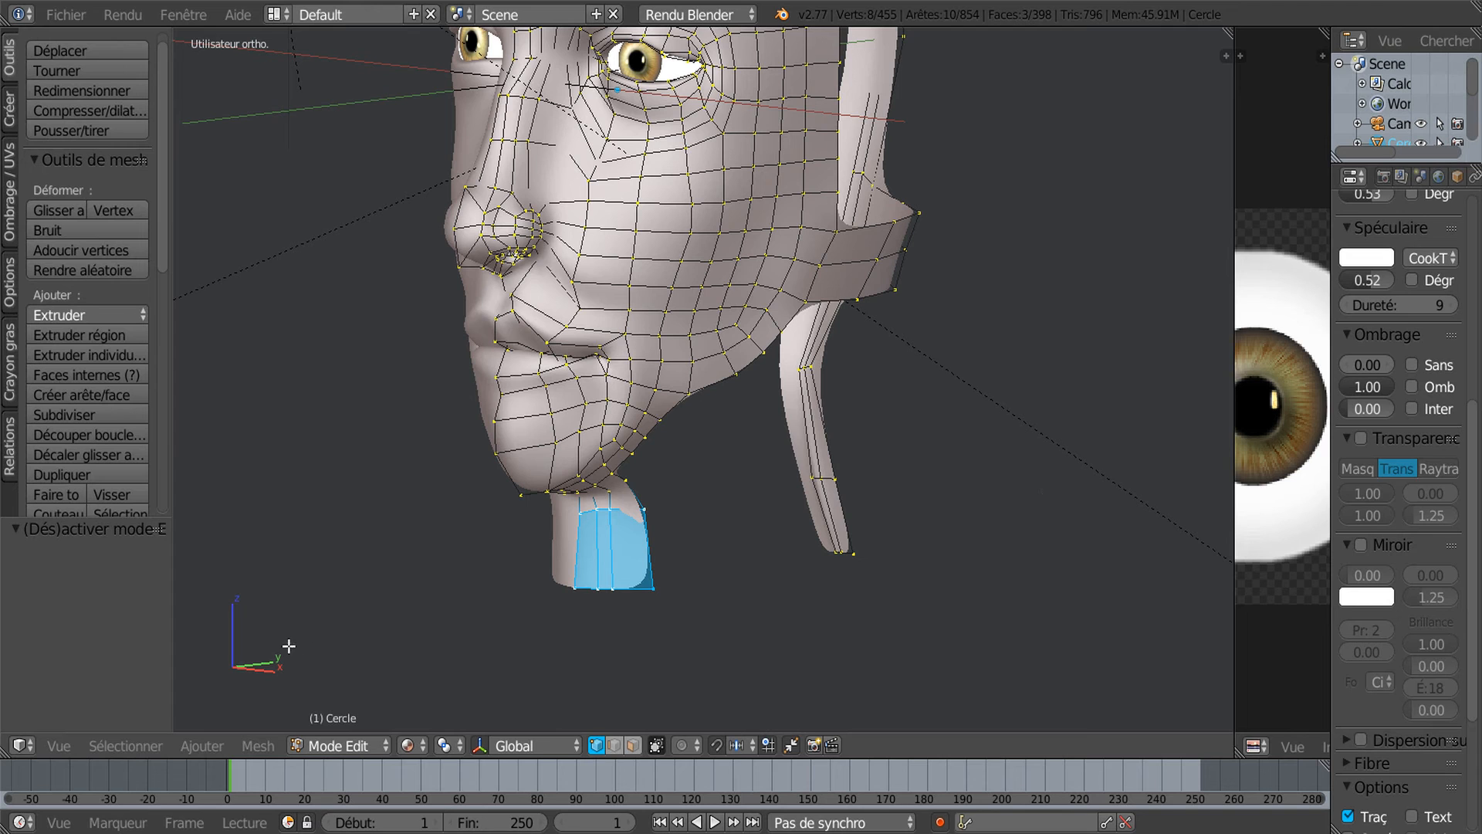
Invert the selection and hide the rest of the head so only the neck strip stays editable
scroll(661, 511, down, 3)
shift+middle_drag(667, 516, 669, 566)
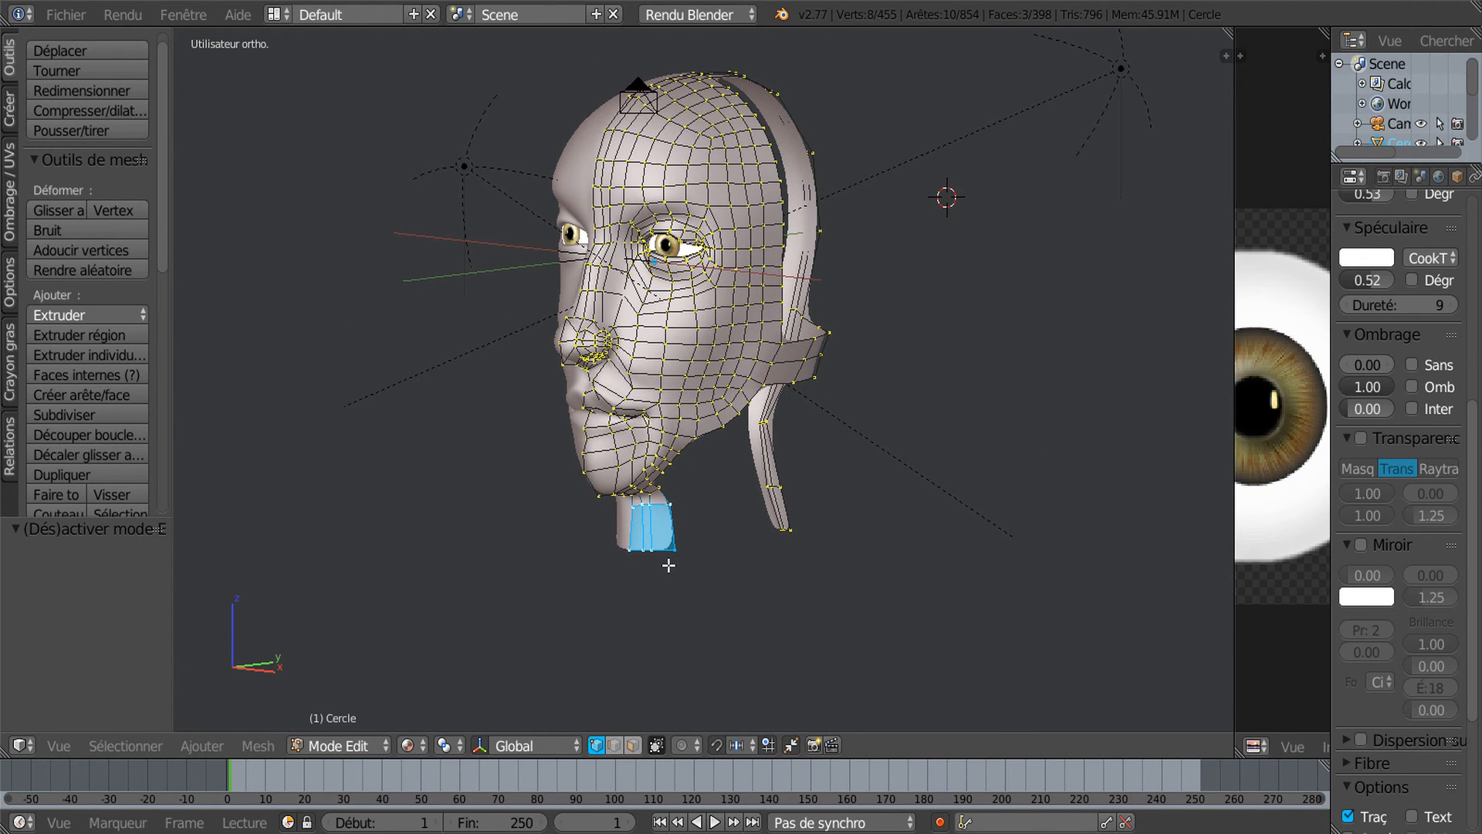
scroll(668, 565, up, 3)
click(123, 746)
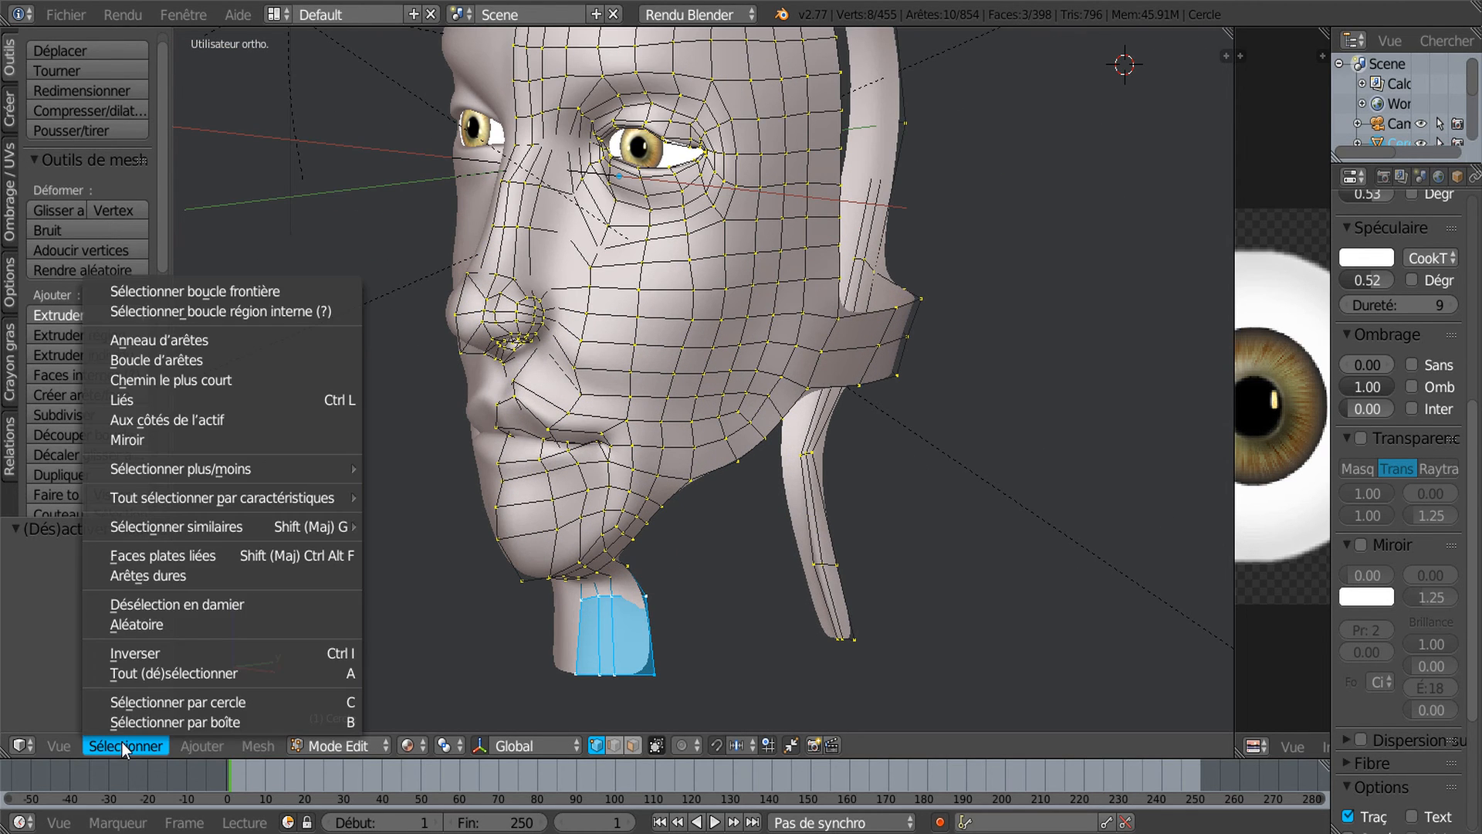
click(129, 653)
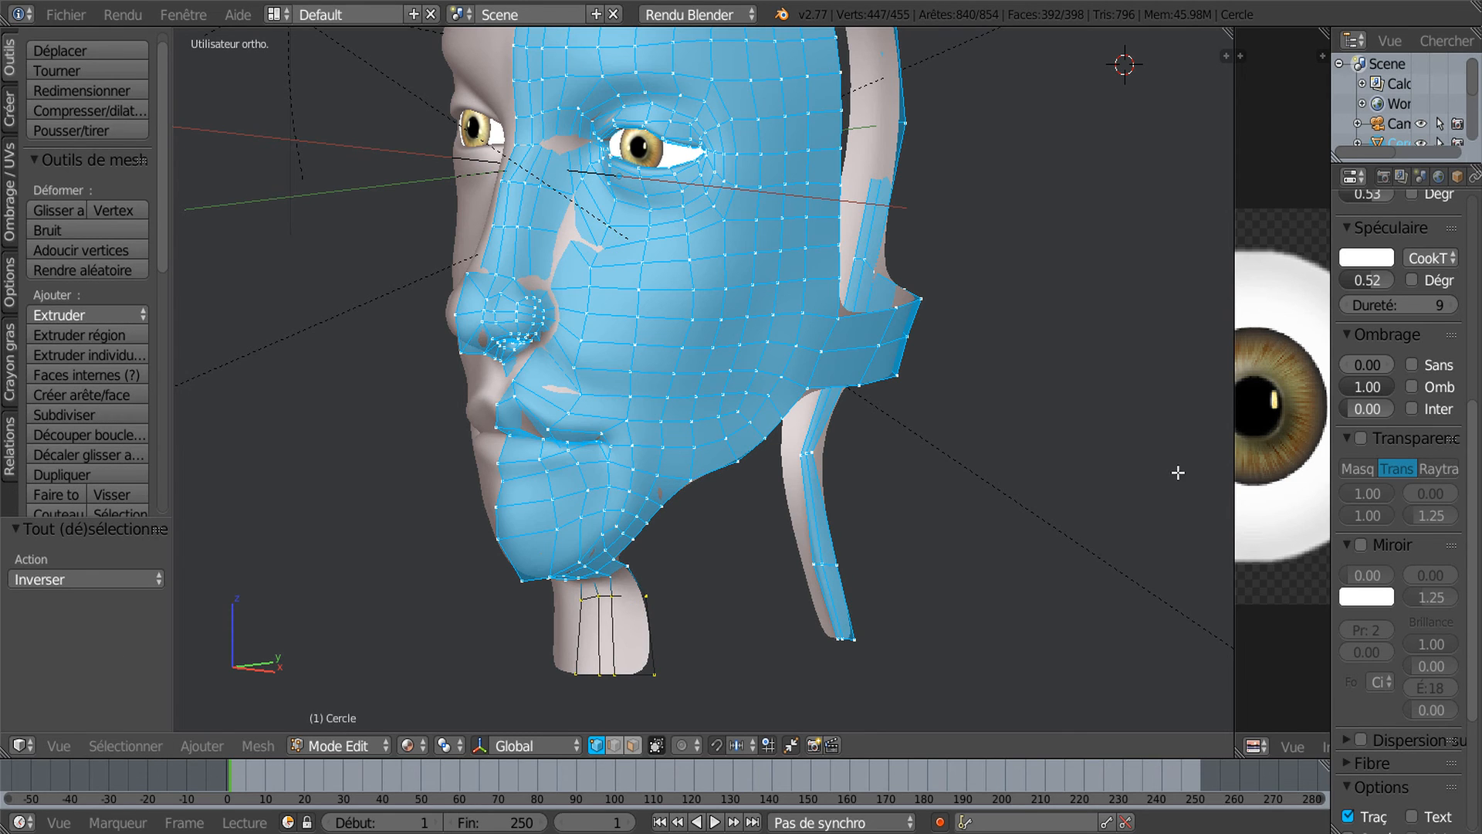
key(h)
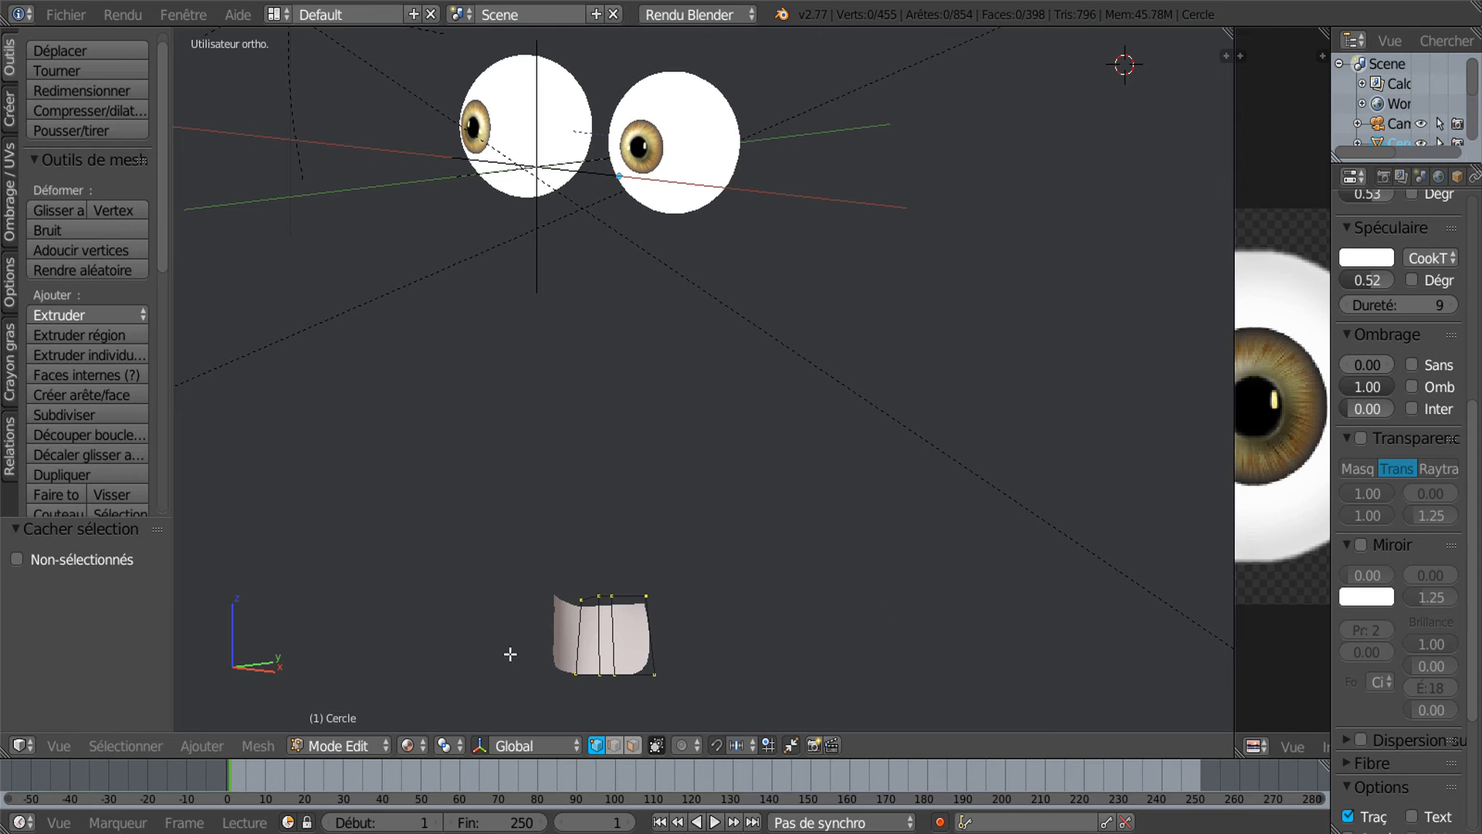
Reveal the hidden head geometry and display the scene in wireframe
key(KP_7)
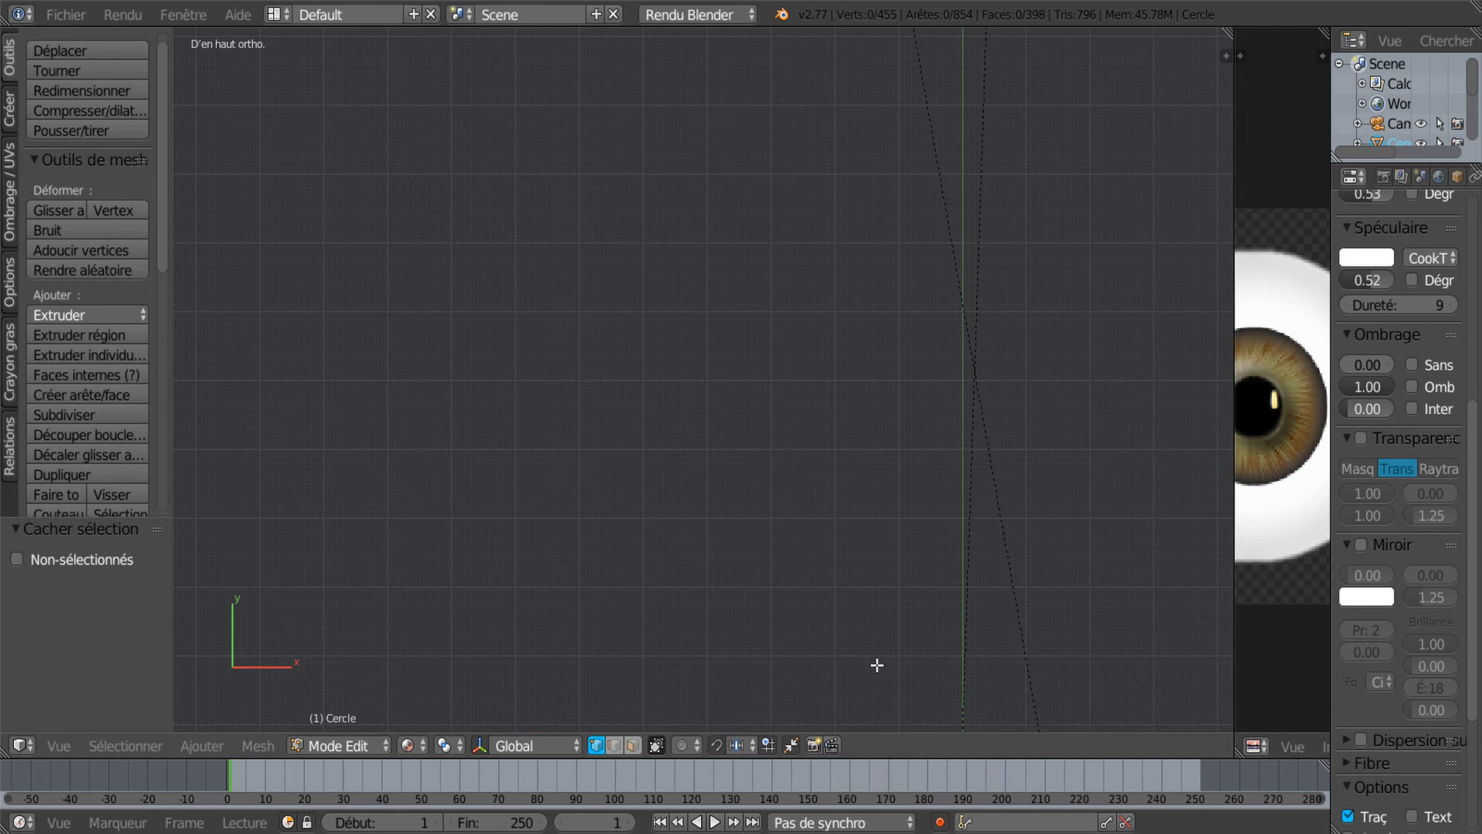
shift+middle_drag(890, 654, 638, 221)
scroll(758, 339, up, 1)
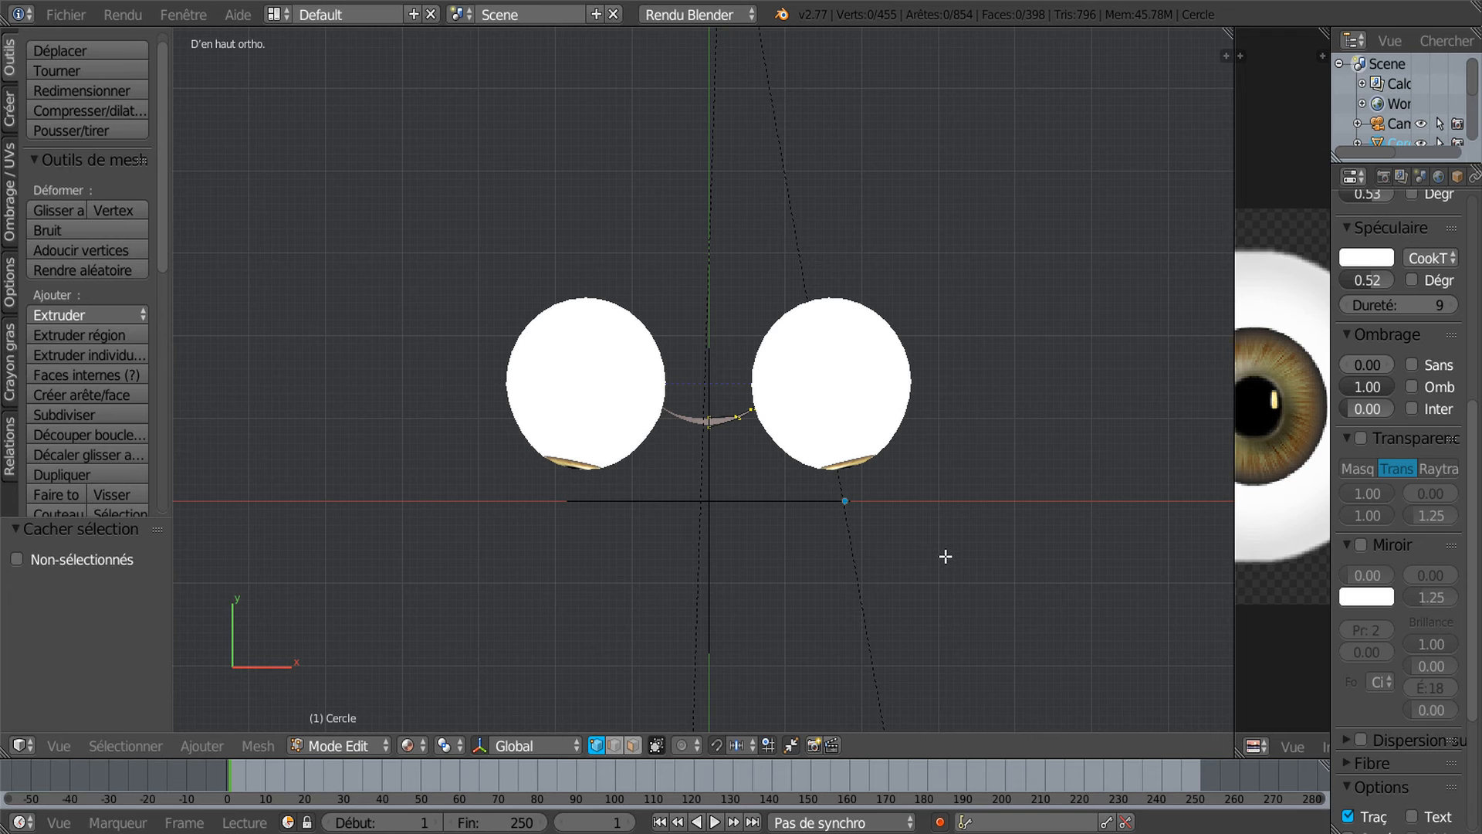
mouse_move(946, 556)
middle_down()
mouse_move(877, 582)
mouse_move(834, 484)
mouse_move(890, 589)
mouse_move(849, 507)
mouse_move(820, 490)
mouse_move(881, 492)
mouse_move(779, 573)
mouse_move(798, 586)
mouse_move(773, 562)
middle_up()
key(alt+h)
key(z)
Circle-deselect the lower face and rear bands with an enlarged brush, and hide the still selected upper head
key(c)
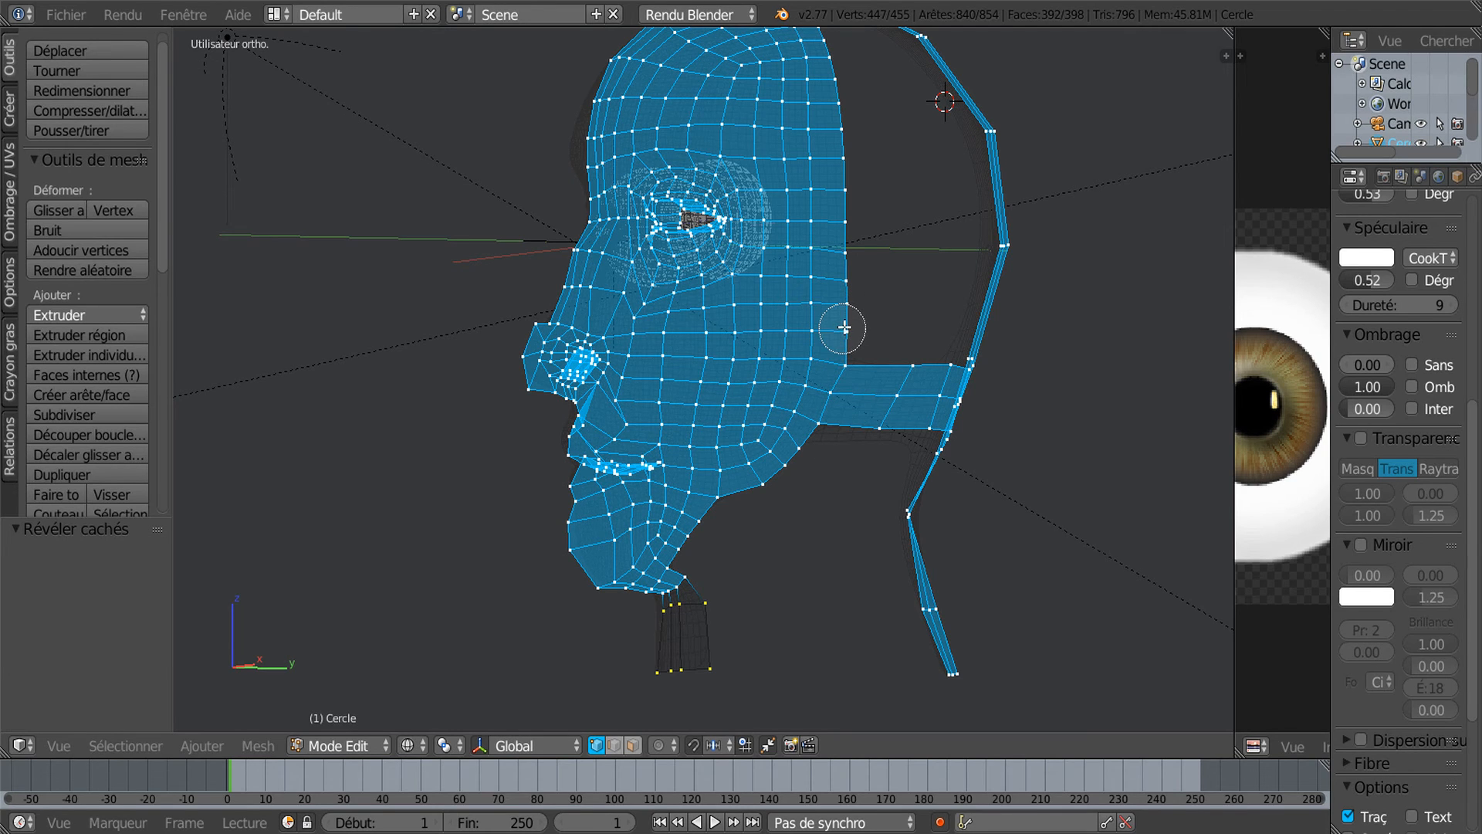
scroll(873, 279, down, 4)
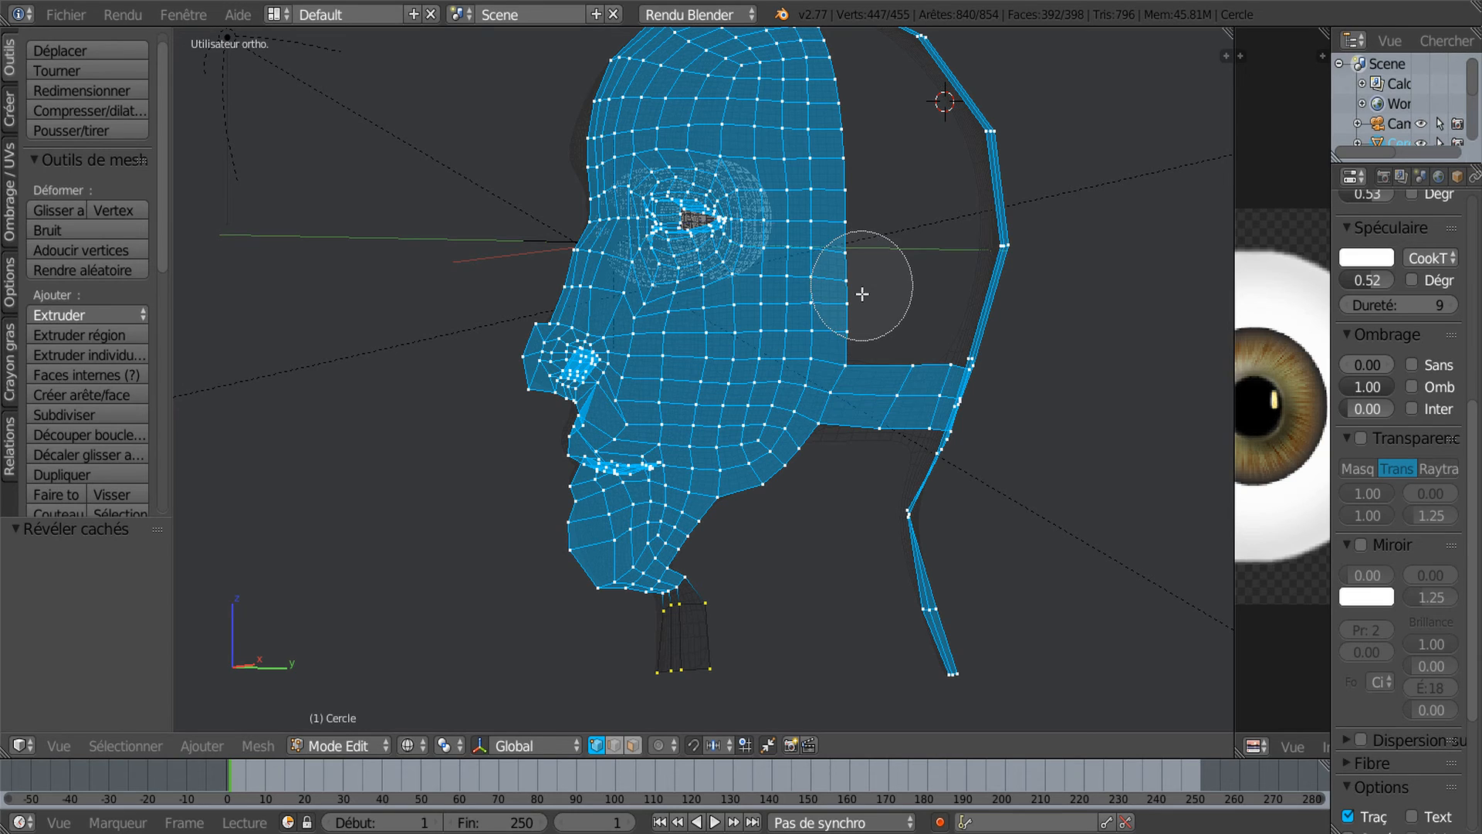
mouse_move(942, 418)
middle_down()
mouse_move(667, 413)
mouse_move(625, 456)
mouse_move(715, 478)
mouse_move(549, 617)
mouse_move(853, 494)
mouse_move(975, 649)
mouse_move(1016, 530)
middle_up()
right_click(1073, 487)
key(h)
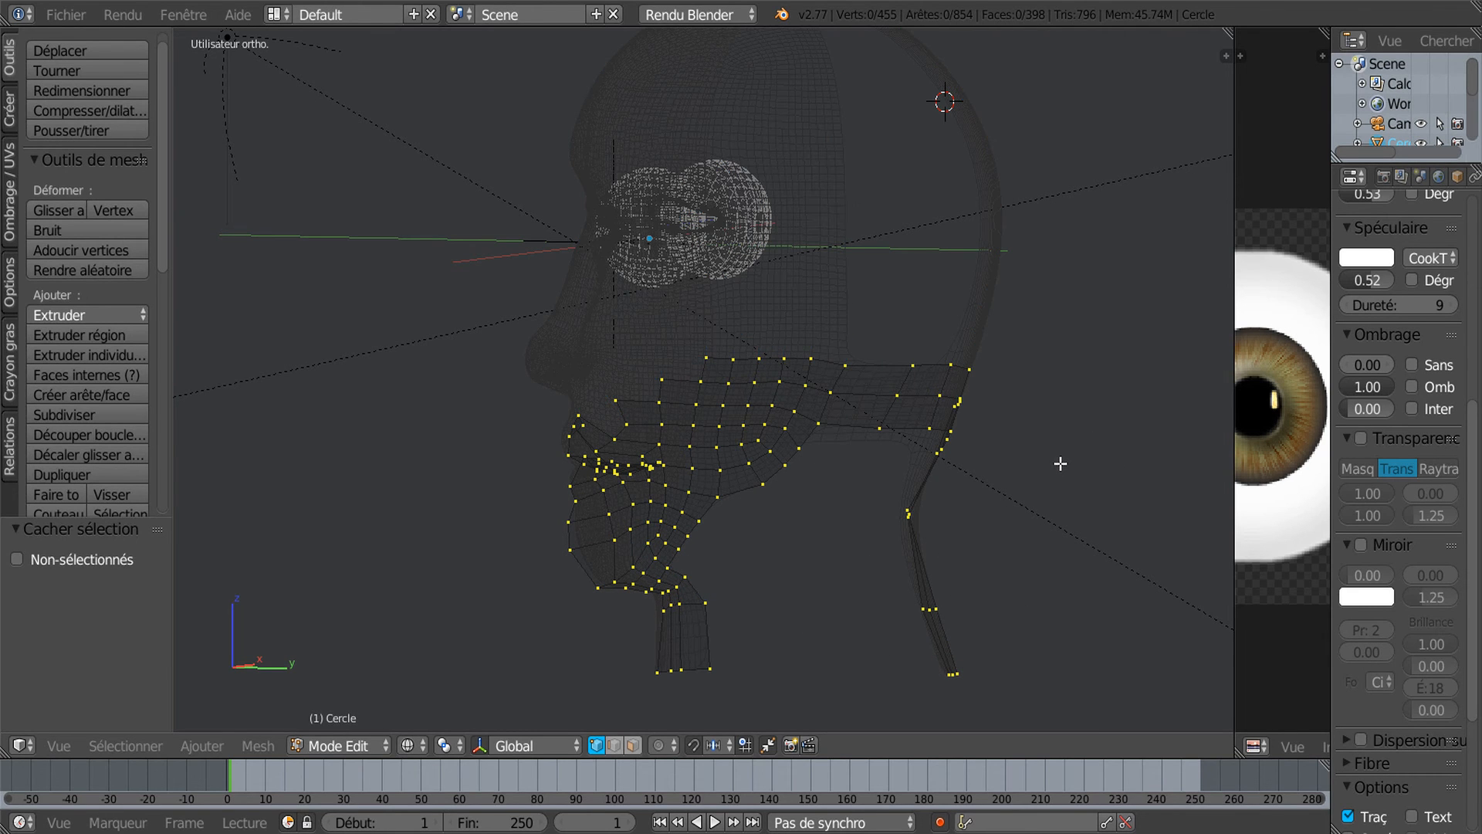
Return to solid shading and select the two vertices on the neck strip's rear edge
middle_drag(856, 504, 969, 597)
key(KP_7)
key(z)
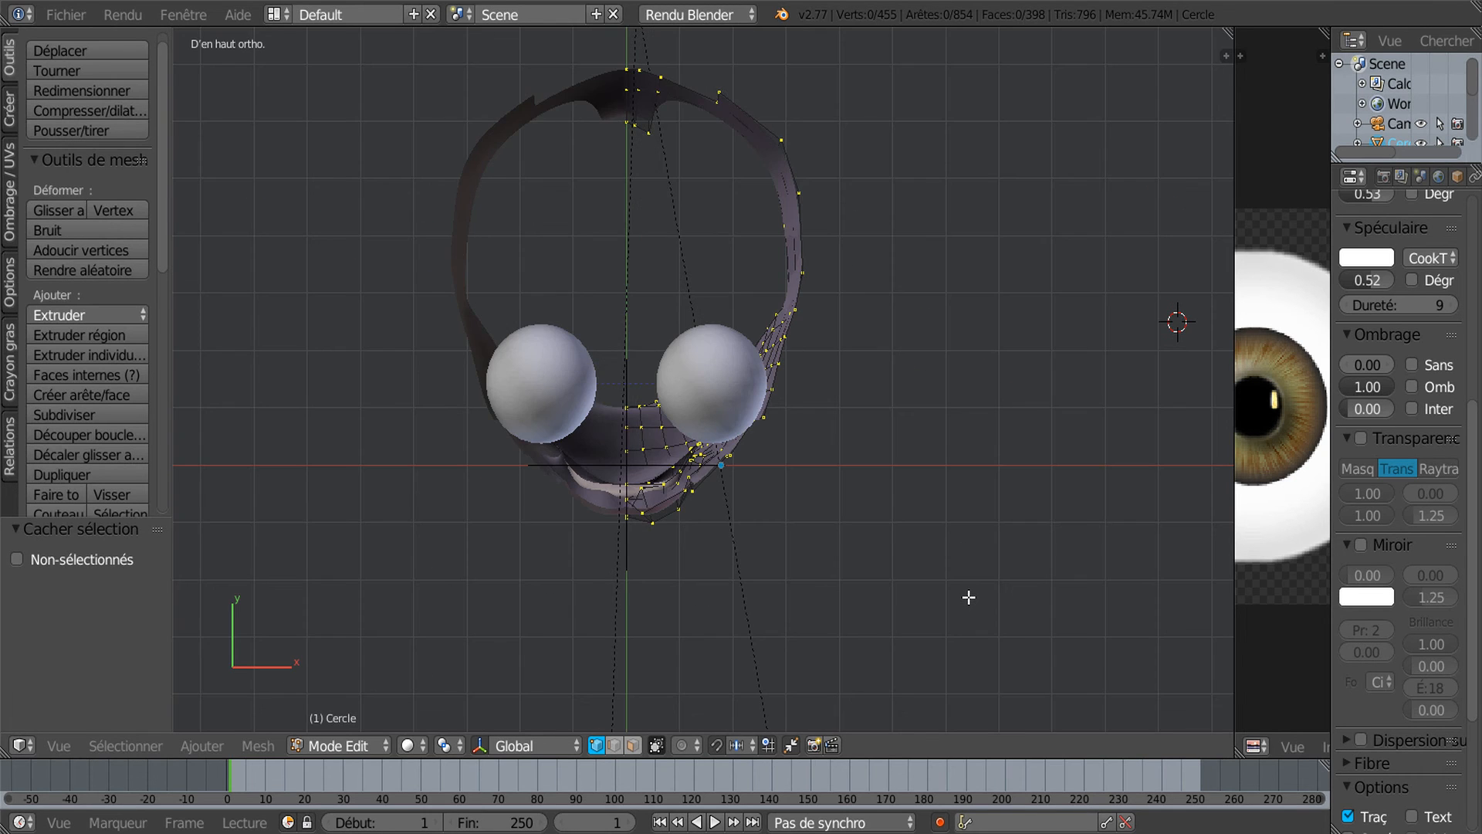
middle_drag(969, 597, 765, 532)
right_click(702, 593)
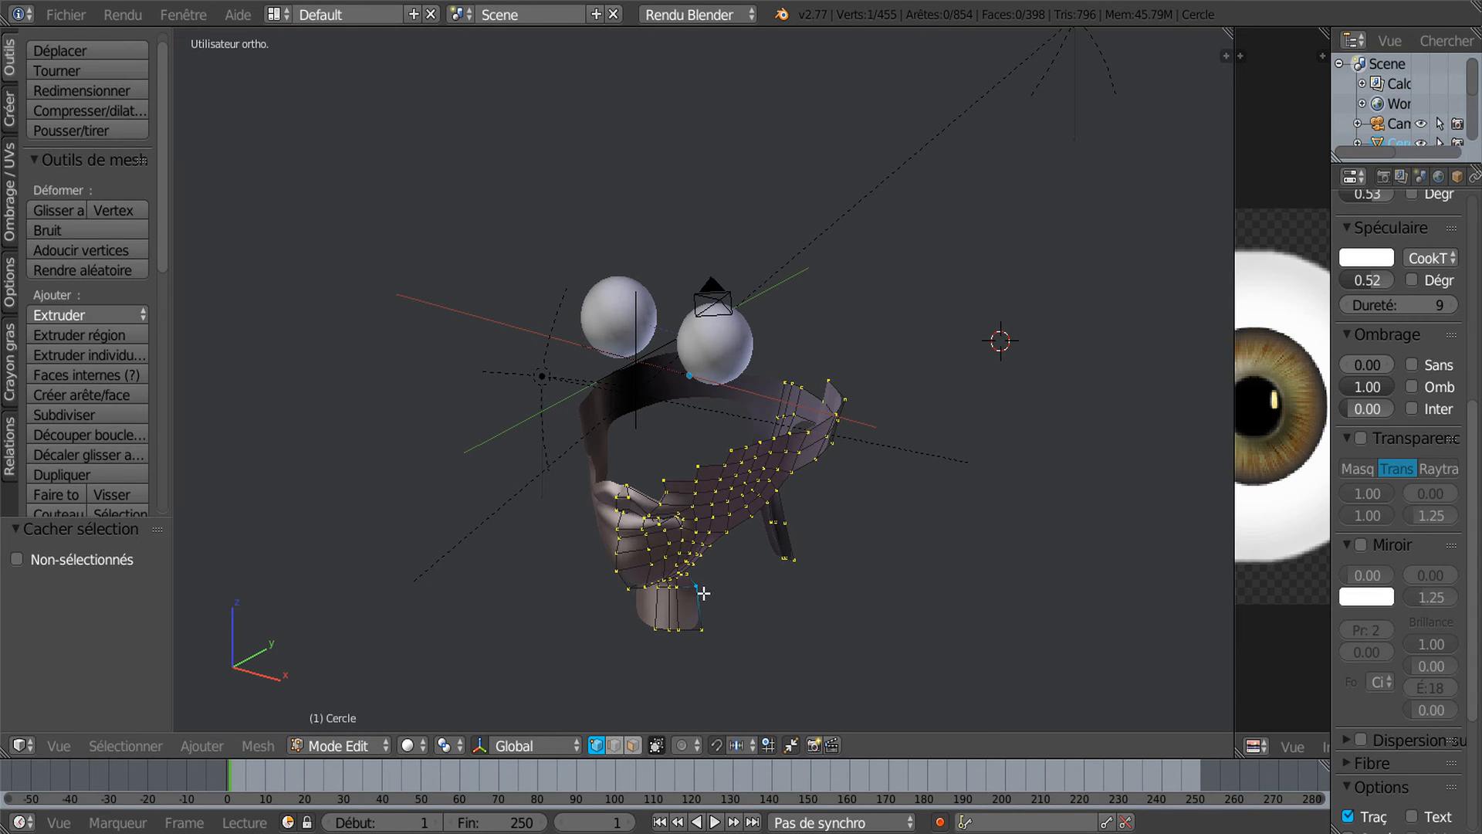
shift+right_click(714, 634)
Leave Edit Mode, select both eyeballs and hide them
middle_drag(966, 503, 1011, 605)
middle_drag(914, 613, 749, 378)
key(Tab)
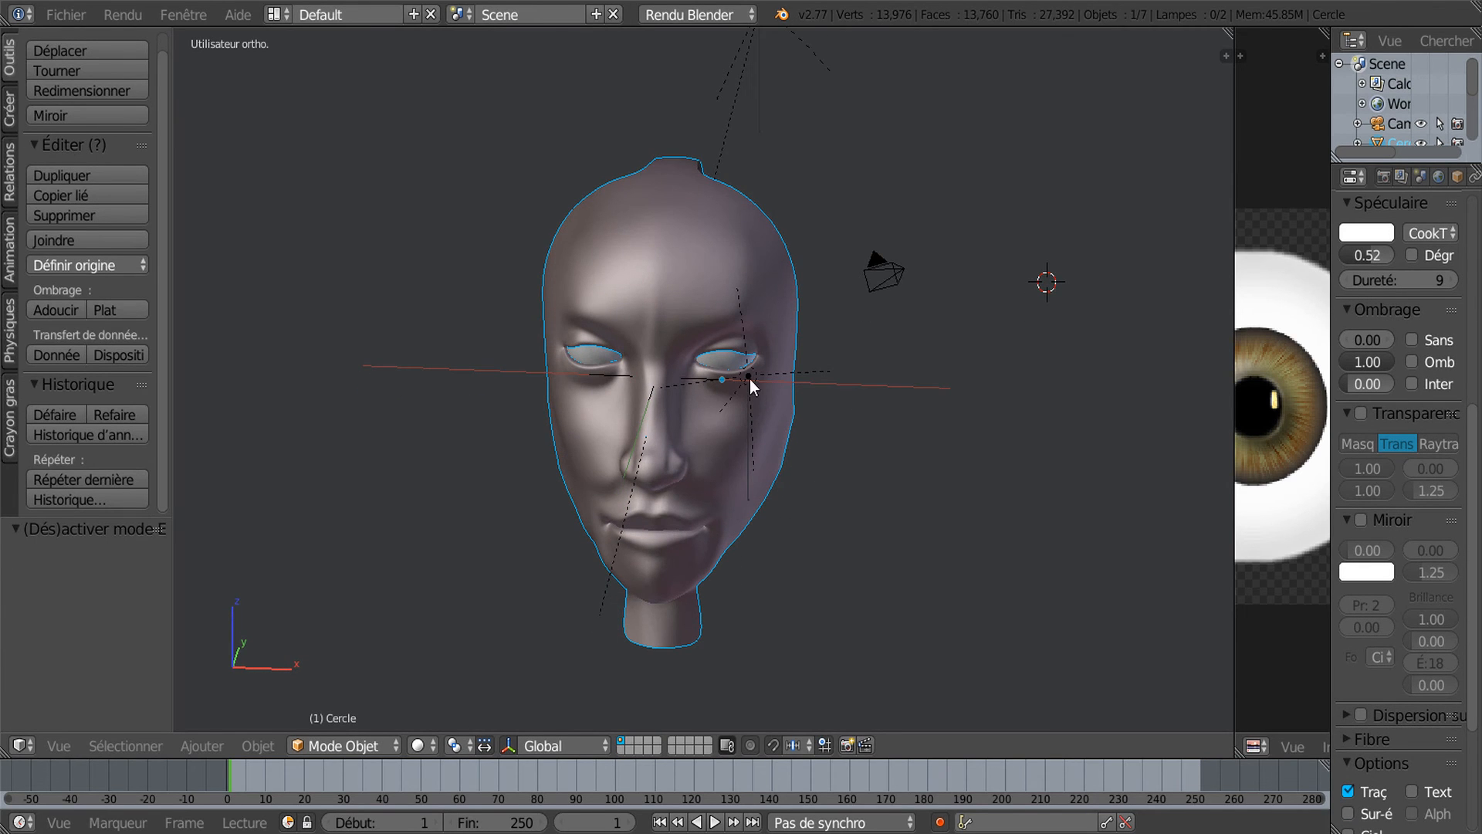
right_click(728, 369)
shift+right_click(605, 364)
key(h)
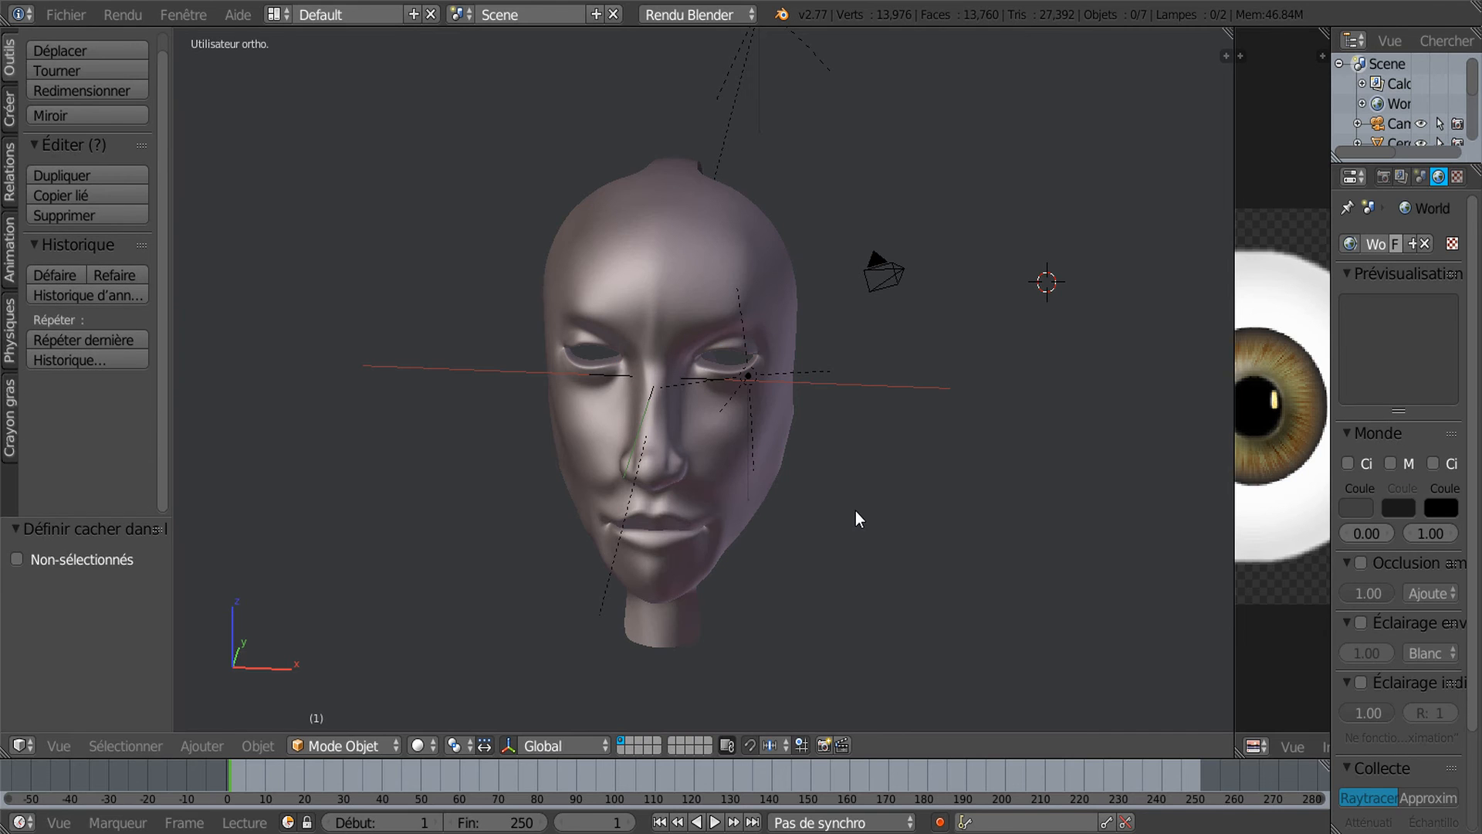
Put the head mesh back in Edit Mode and display it in top view with Material shading
right_click(752, 467)
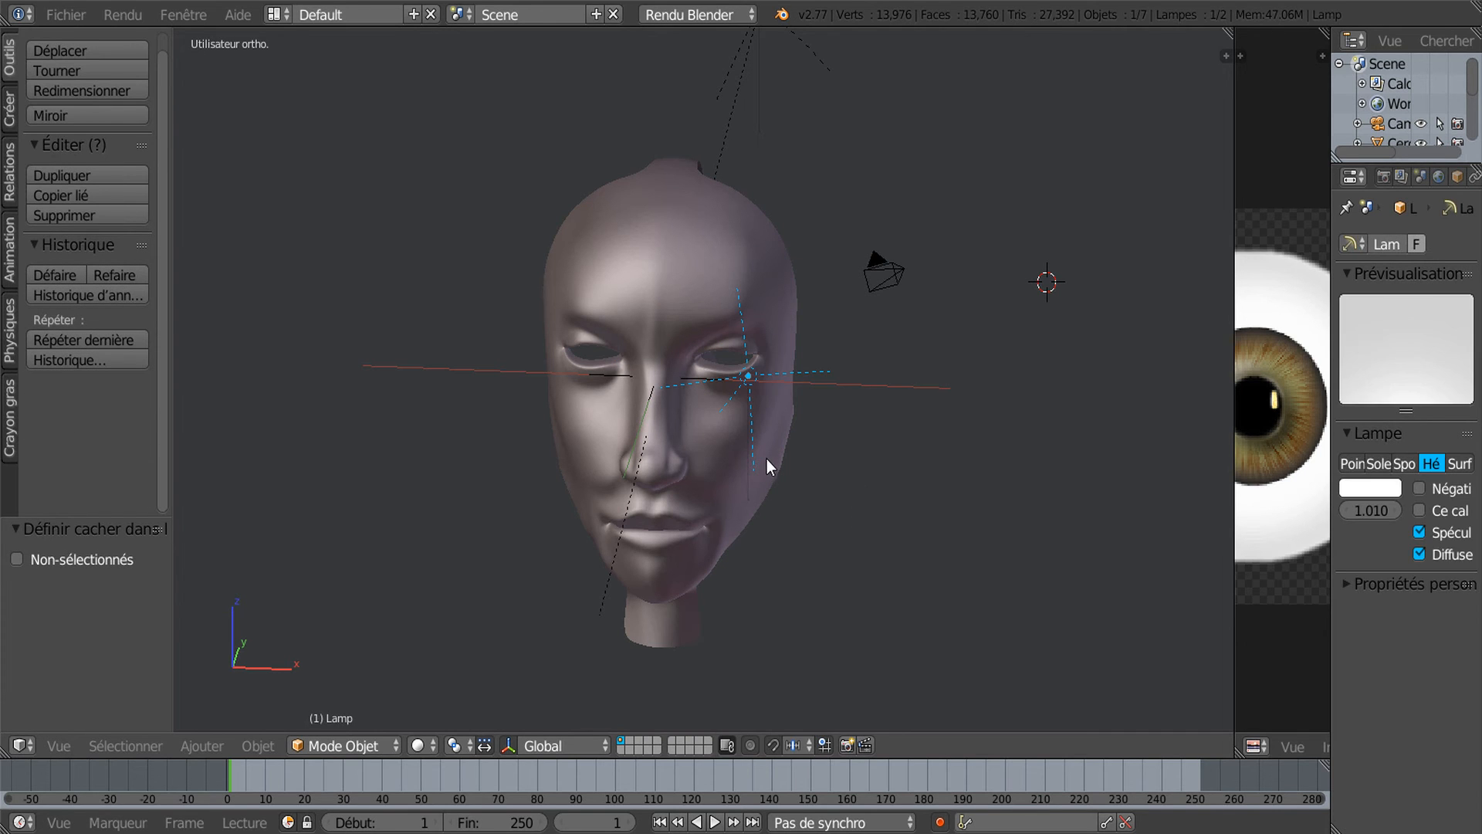
right_click(733, 464)
key(Tab)
middle_drag(733, 465, 813, 453)
key(KP_7)
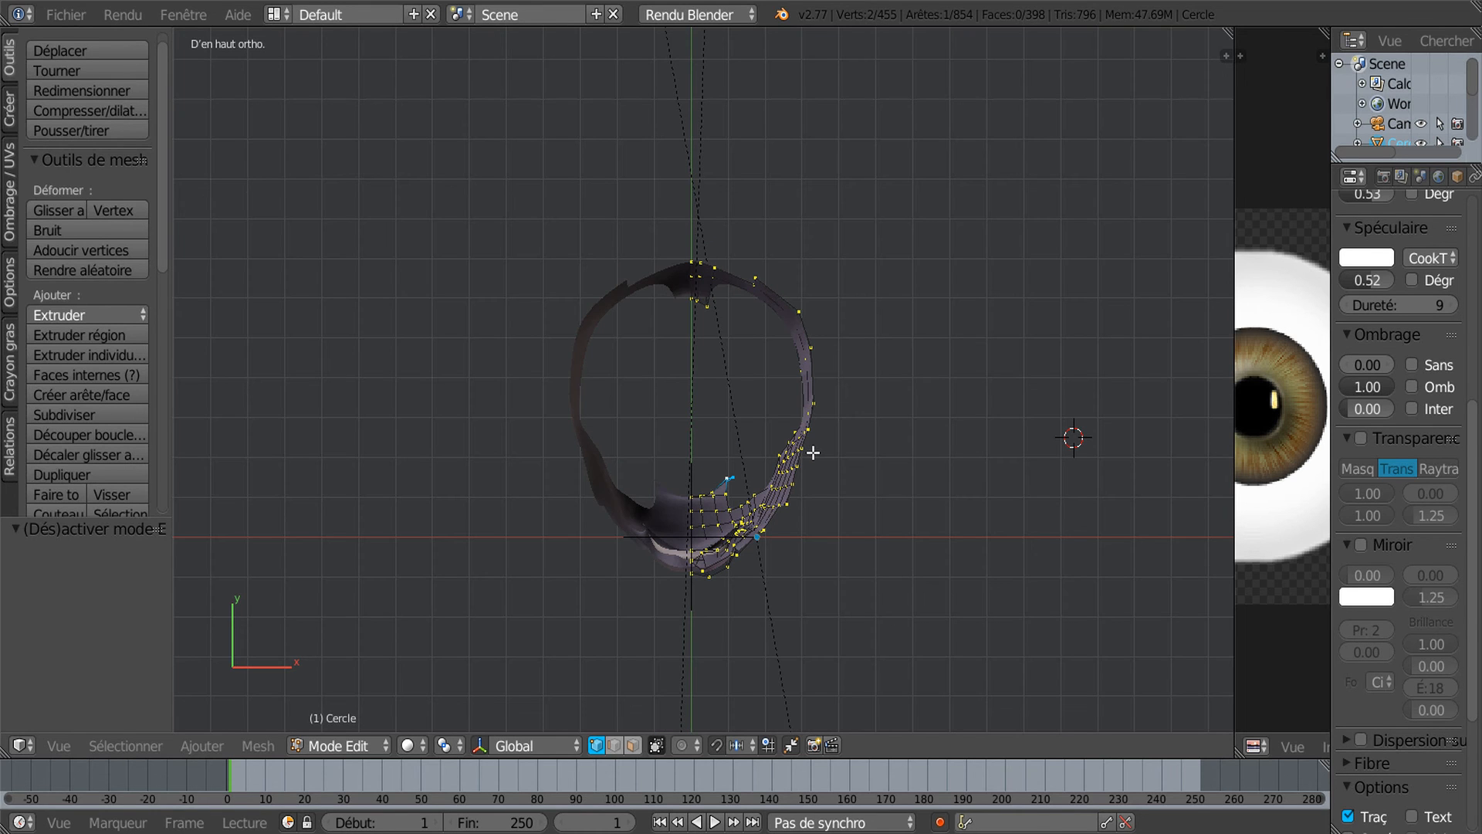
click(407, 745)
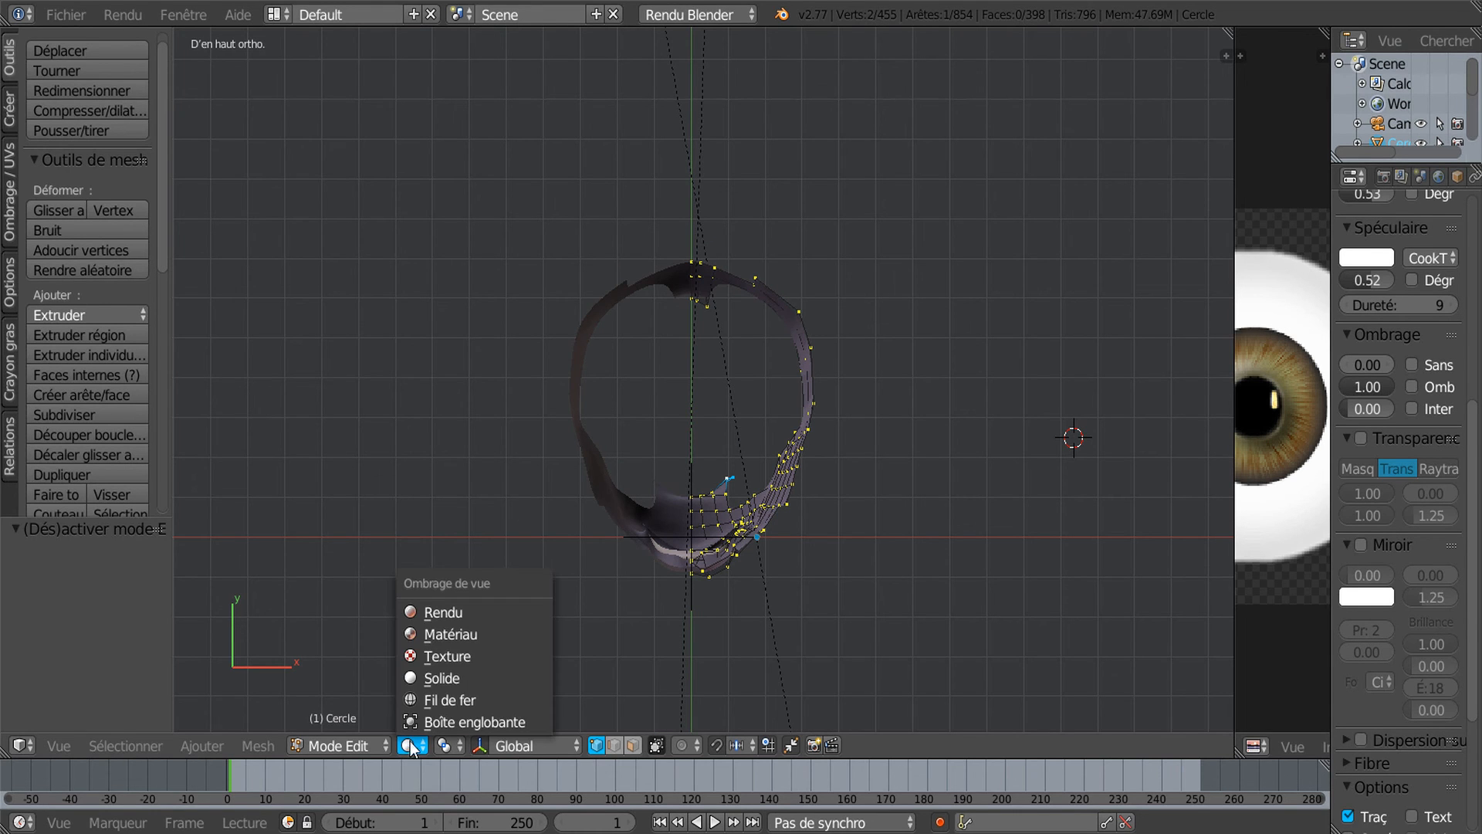
click(436, 634)
scroll(568, 596, up, 3)
shift+middle_drag(632, 566, 653, 353)
shift+middle_drag(786, 320, 767, 372)
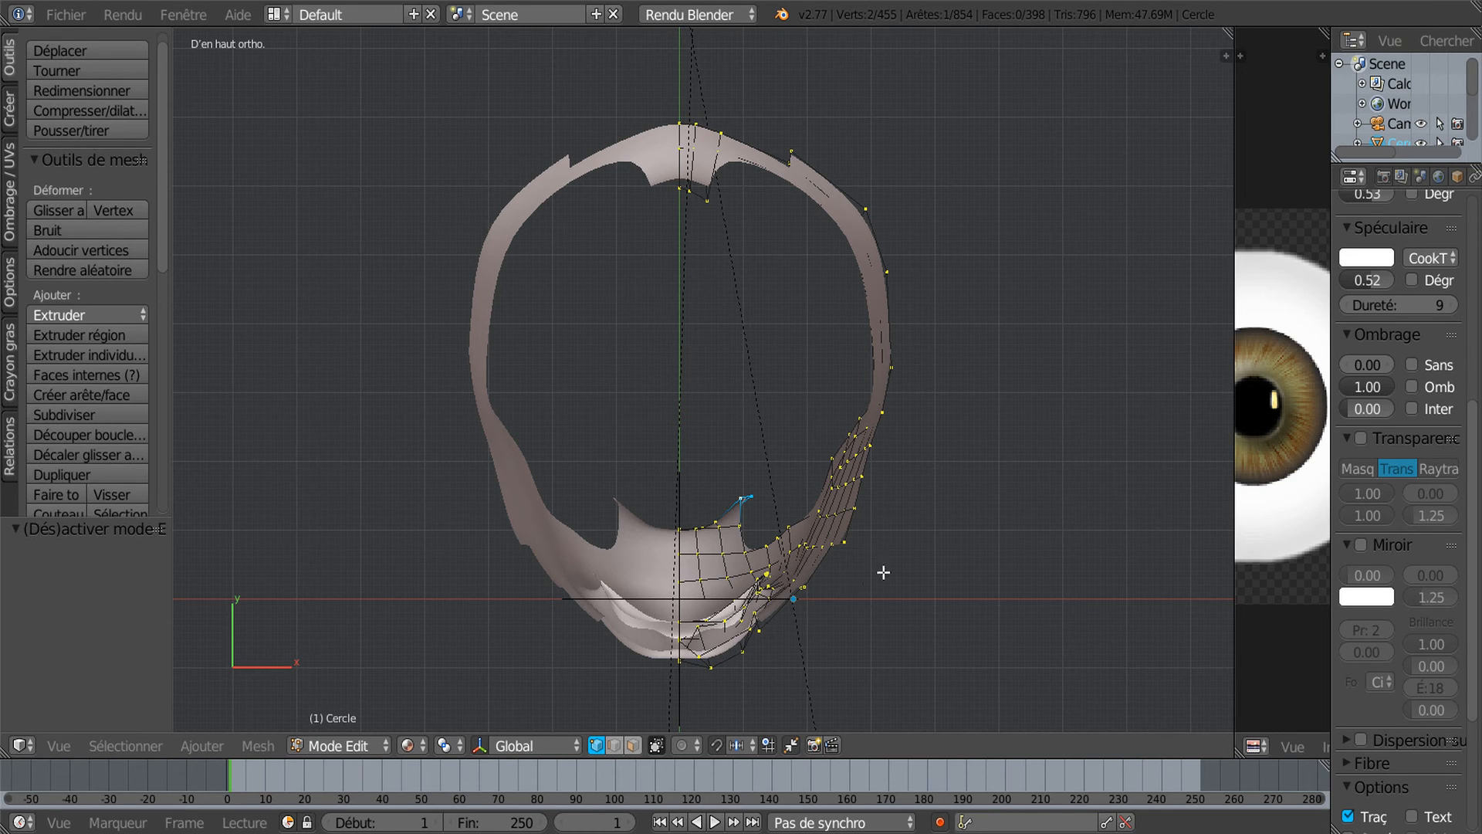
Extrude the neck's rear edge seven times in top view, curving the strip around toward the back of the head
key(e)
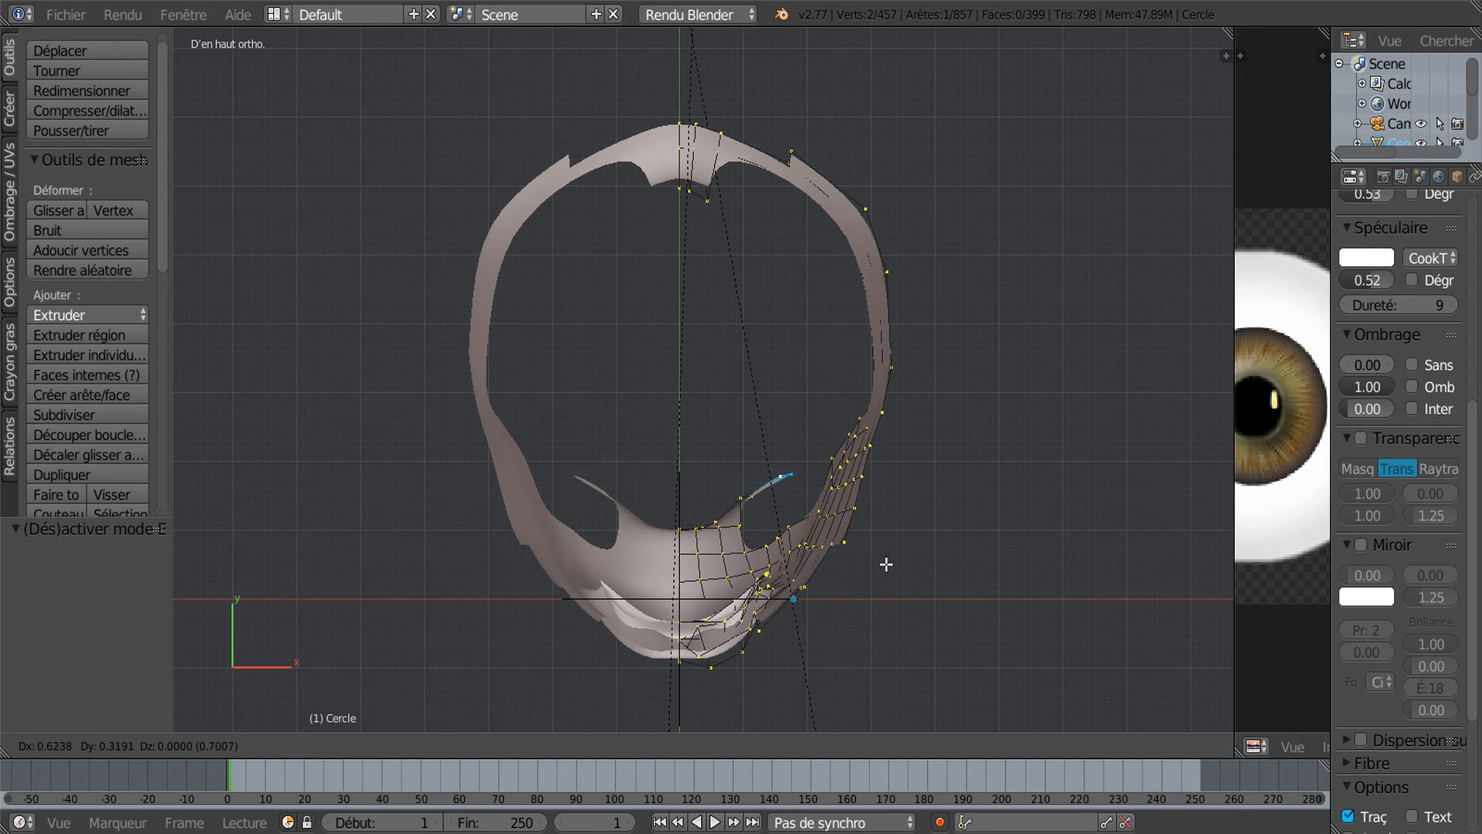
click(886, 566)
key(e)
click(903, 524)
key(e)
click(914, 468)
key(e)
click(925, 401)
key(e)
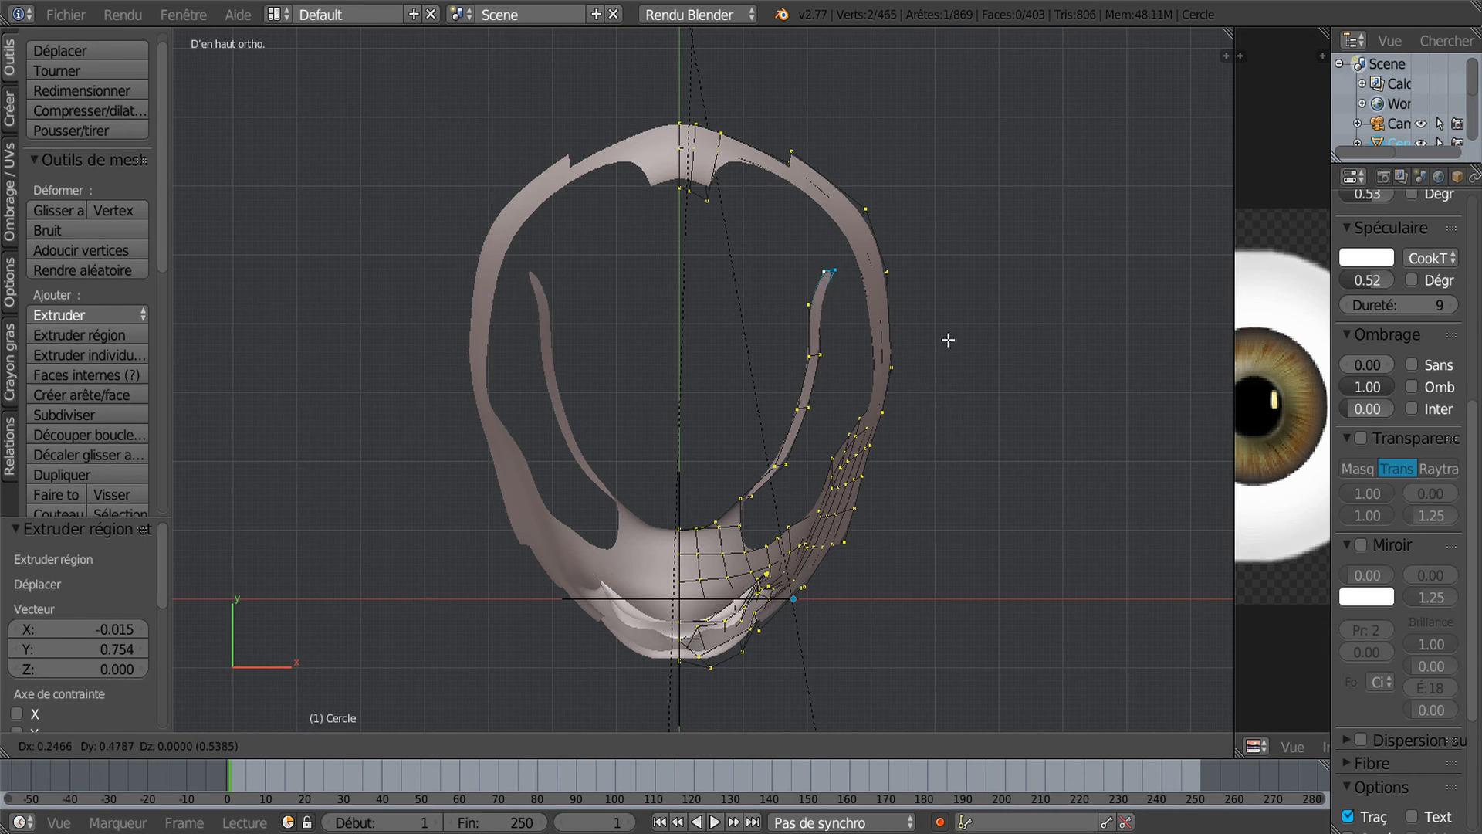
click(907, 328)
key(e)
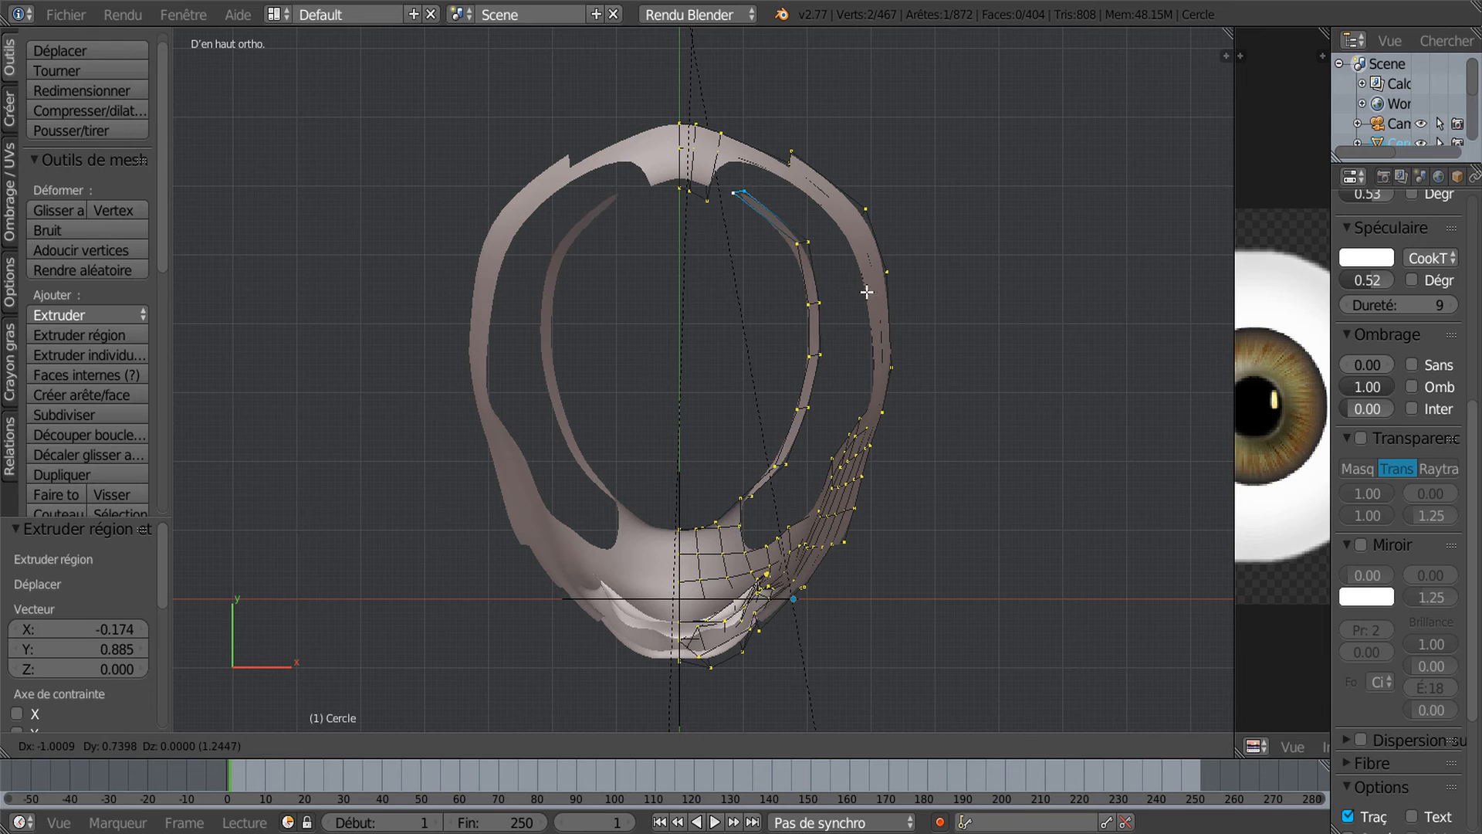
click(858, 293)
key(e)
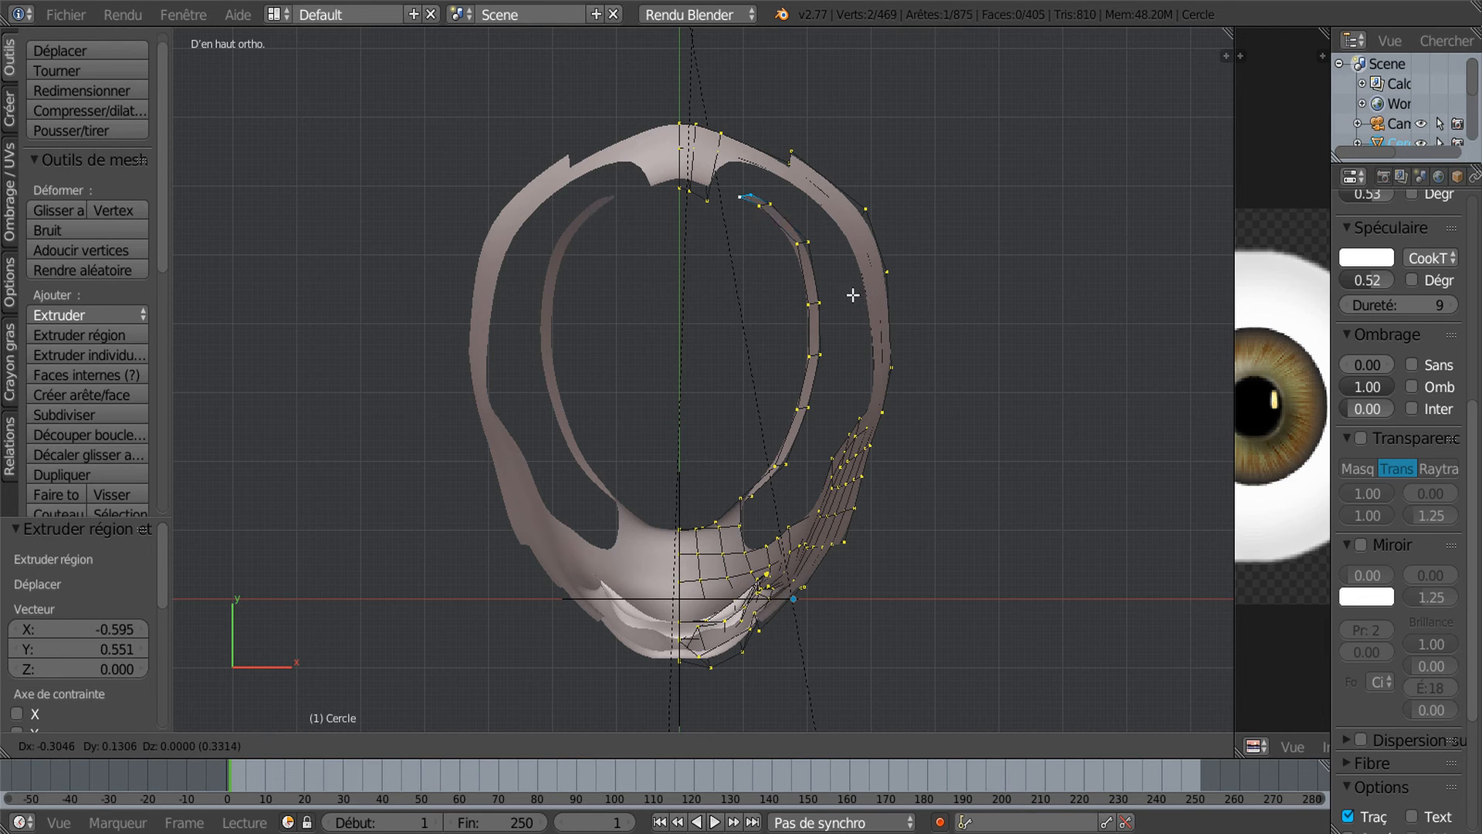
click(843, 296)
Enable the move manipulator and shift the neck strip's end edge 0.353 along Y toward the vertical back strip
middle_drag(1035, 413, 784, 446)
scroll(800, 449, up, 1)
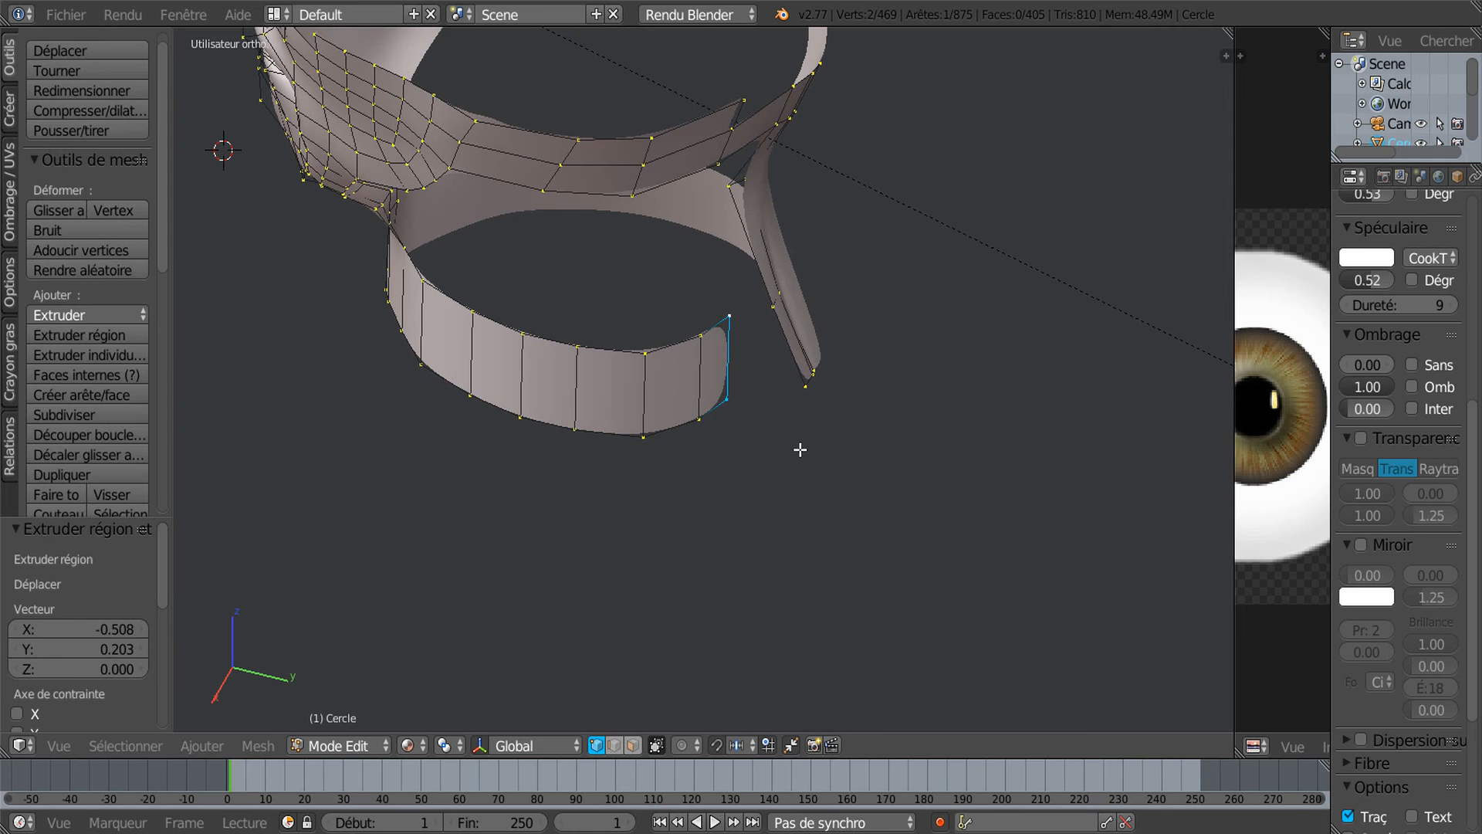
click(479, 745)
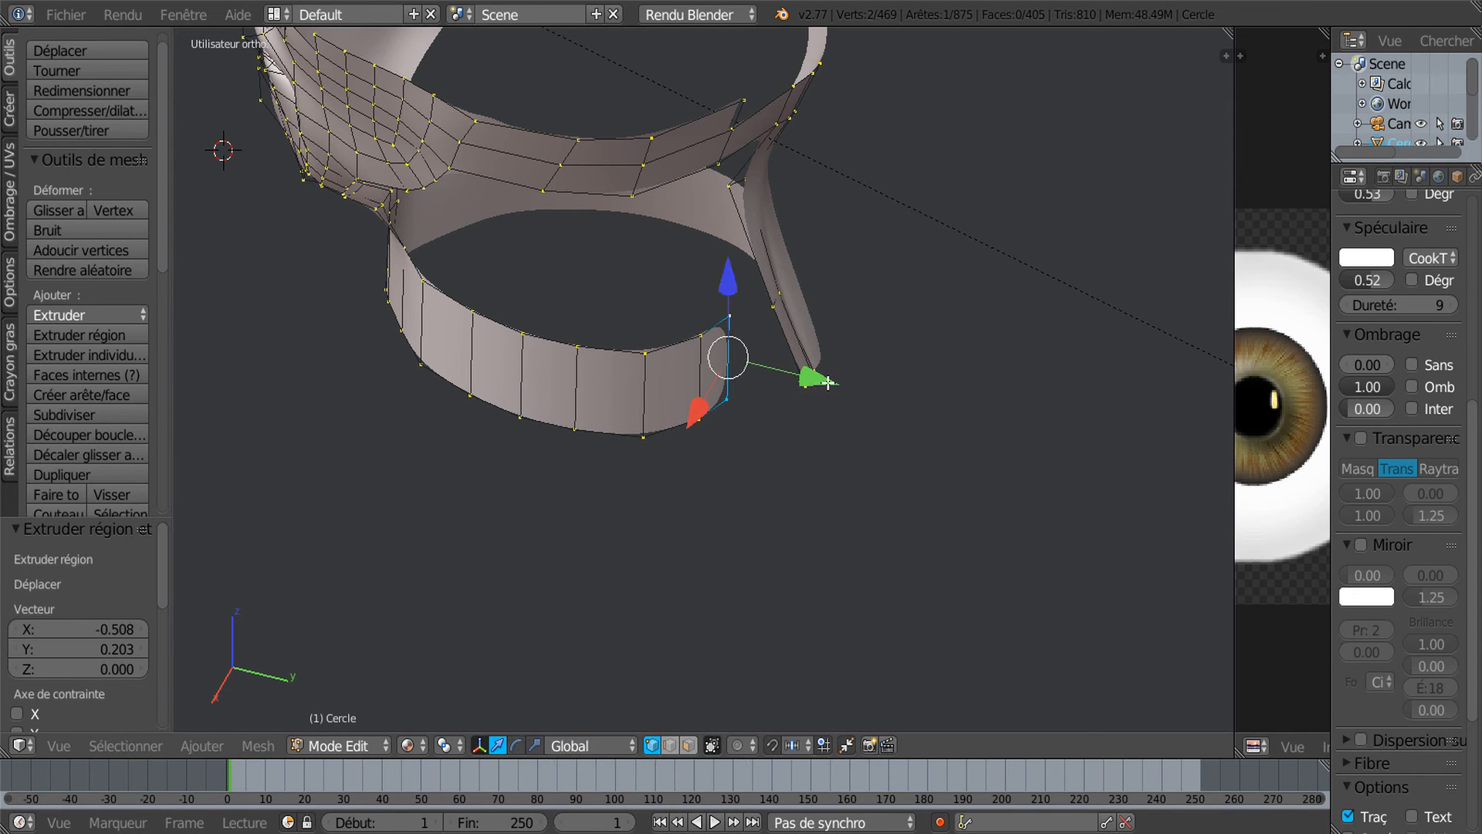
drag(827, 382, 839, 390)
middle_drag(824, 398, 762, 520)
scroll(704, 535, up, 4)
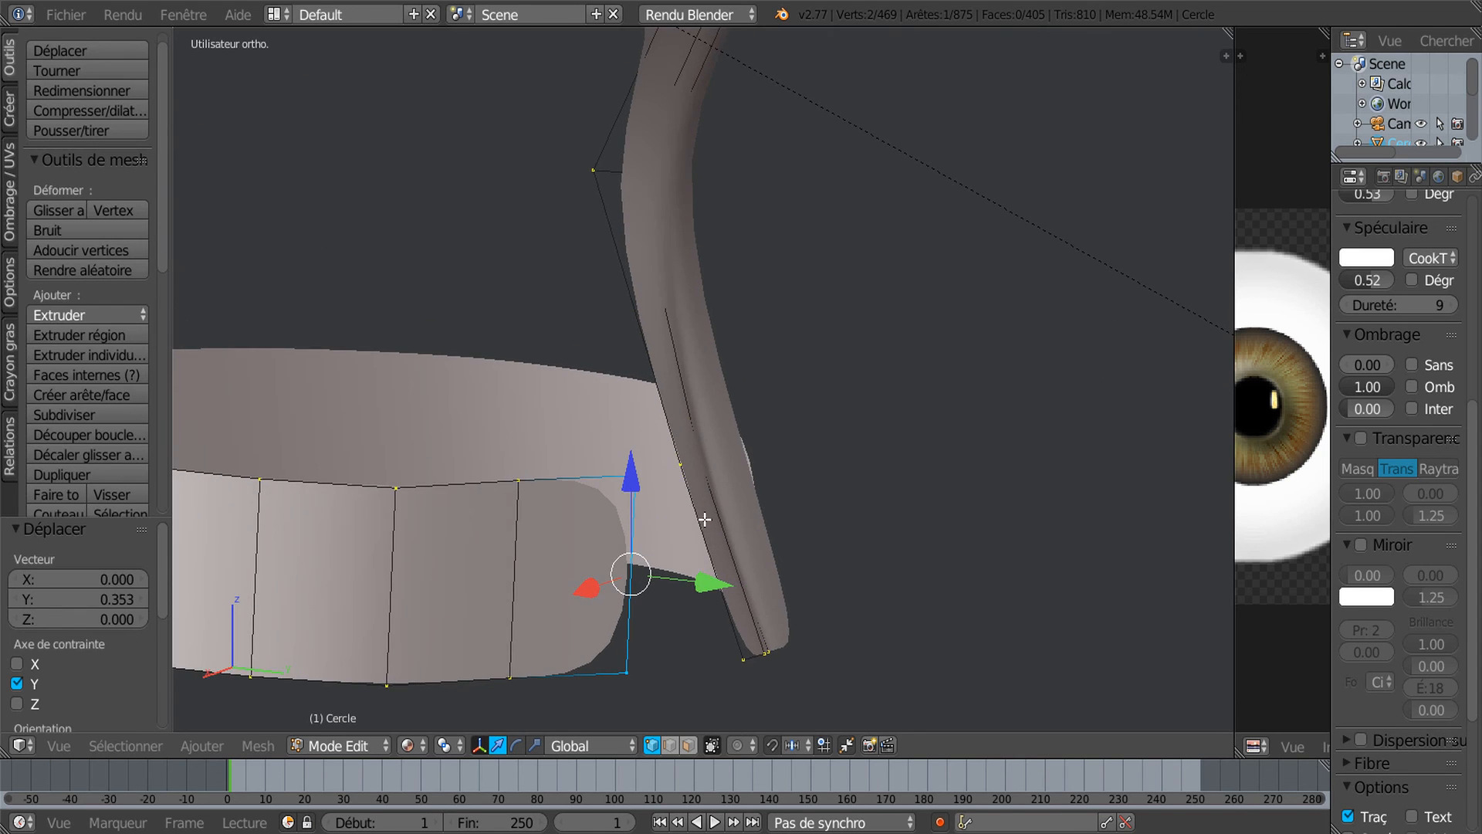
Merge the upper vertex of the neck strip's end edge into the adjacent vertex of the vertical back strip, using At Last
shift+middle_drag(709, 540, 834, 510)
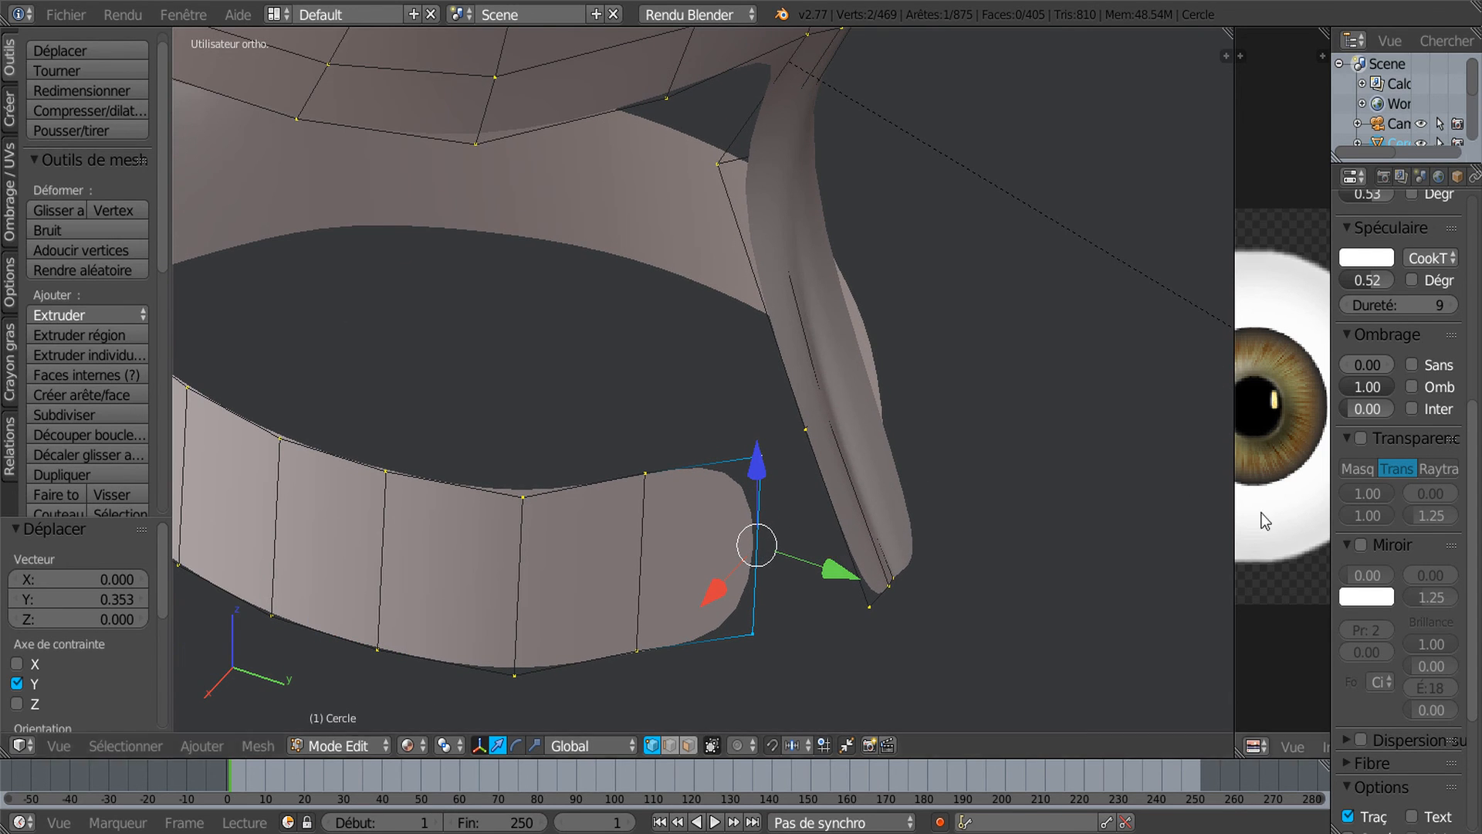
right_click(757, 470)
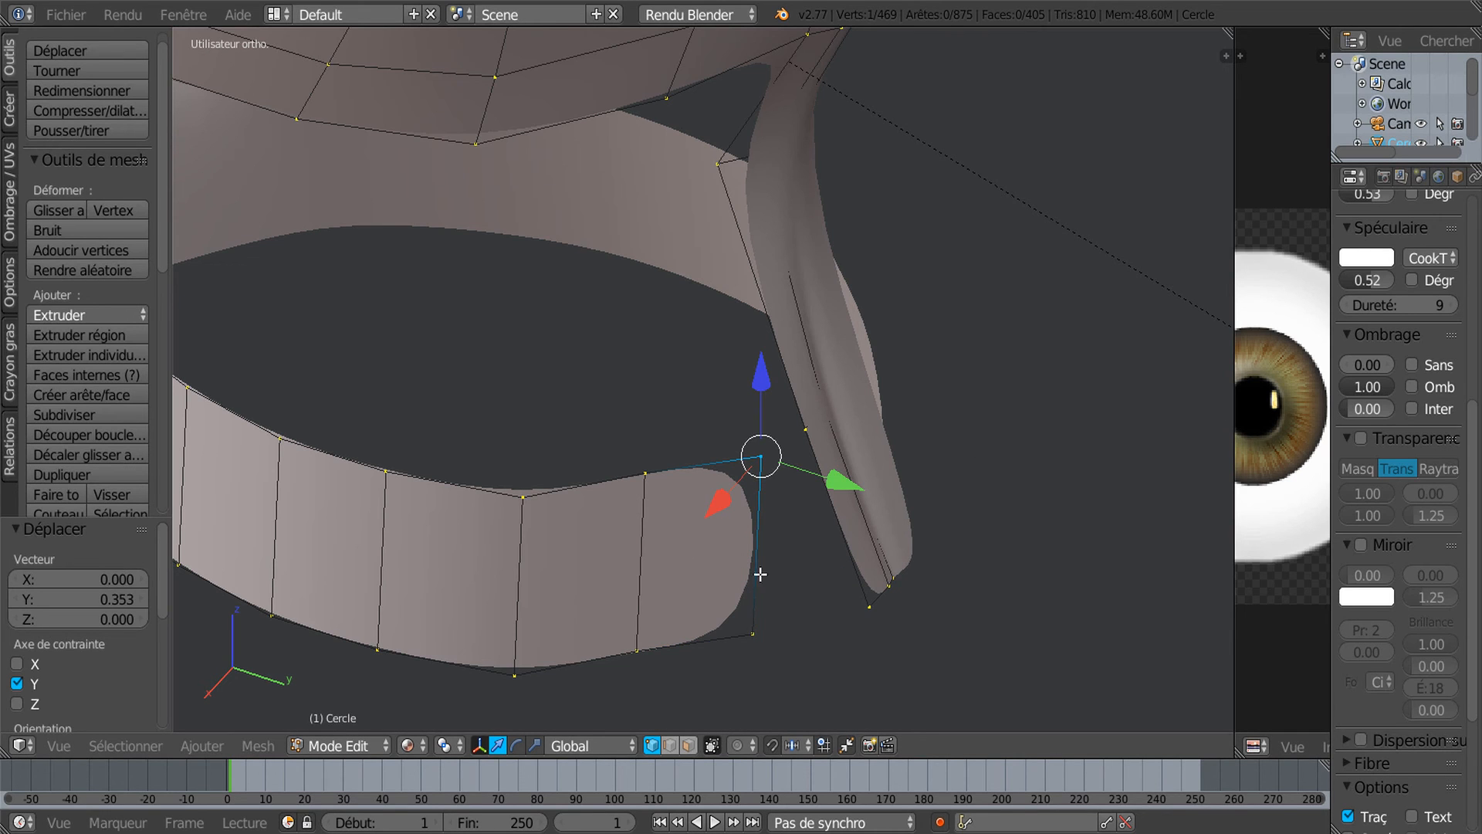
shift+middle_drag(924, 647, 936, 652)
scroll(818, 641, up, 2)
shift+right_click(868, 454)
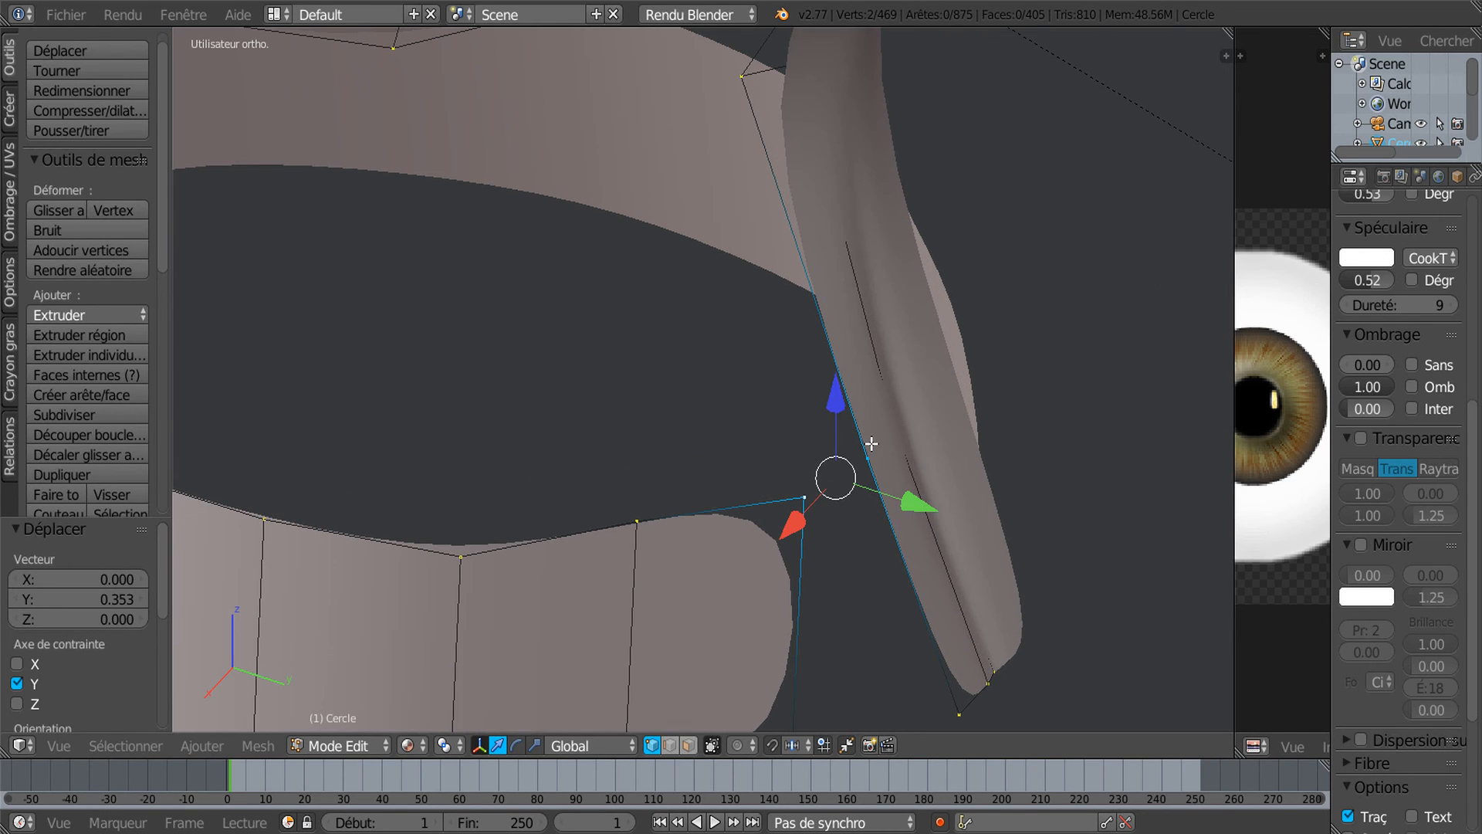
drag(157, 255, 160, 497)
drag(172, 339, 236, 340)
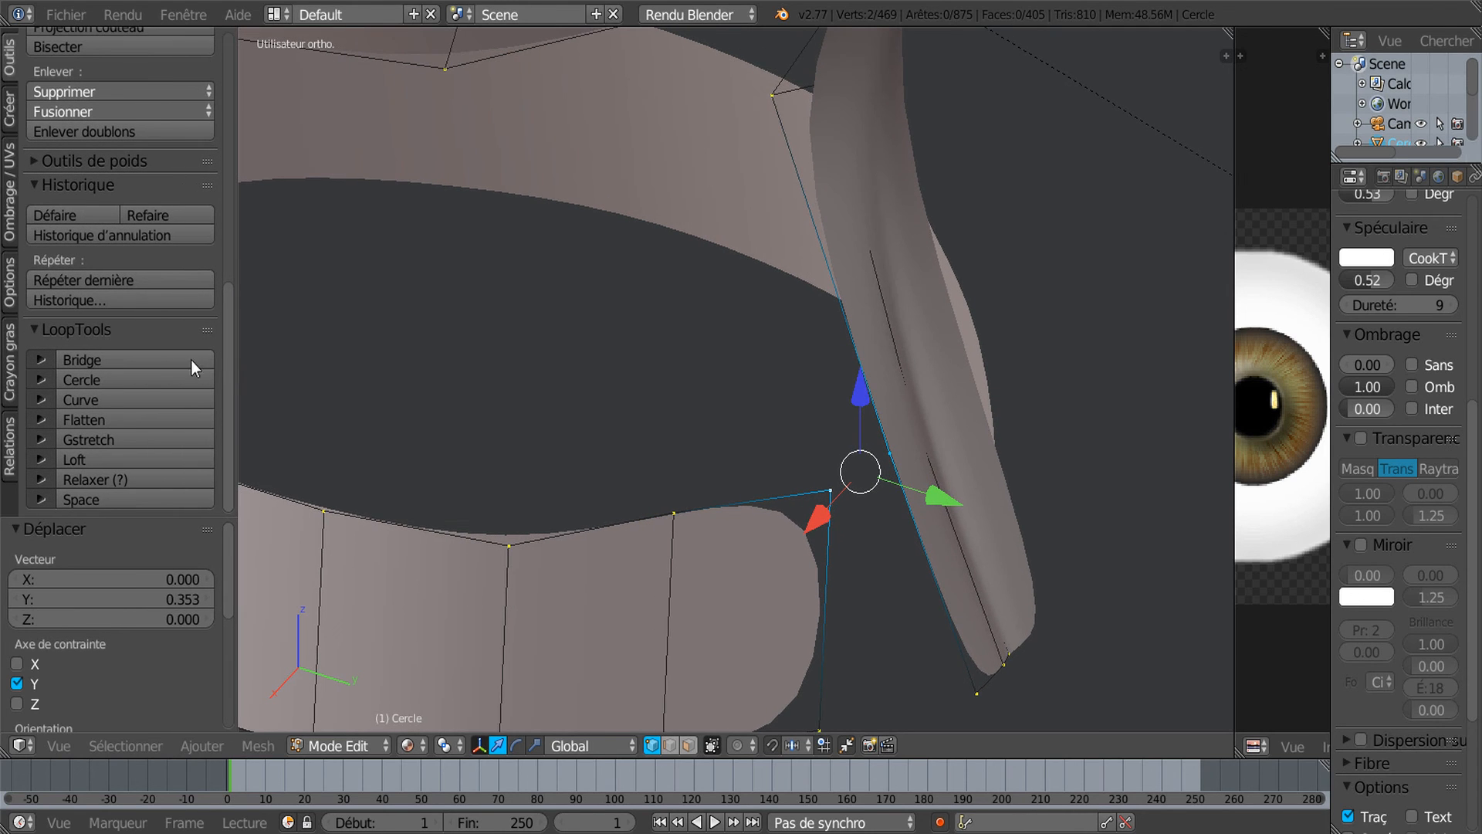
click(73, 110)
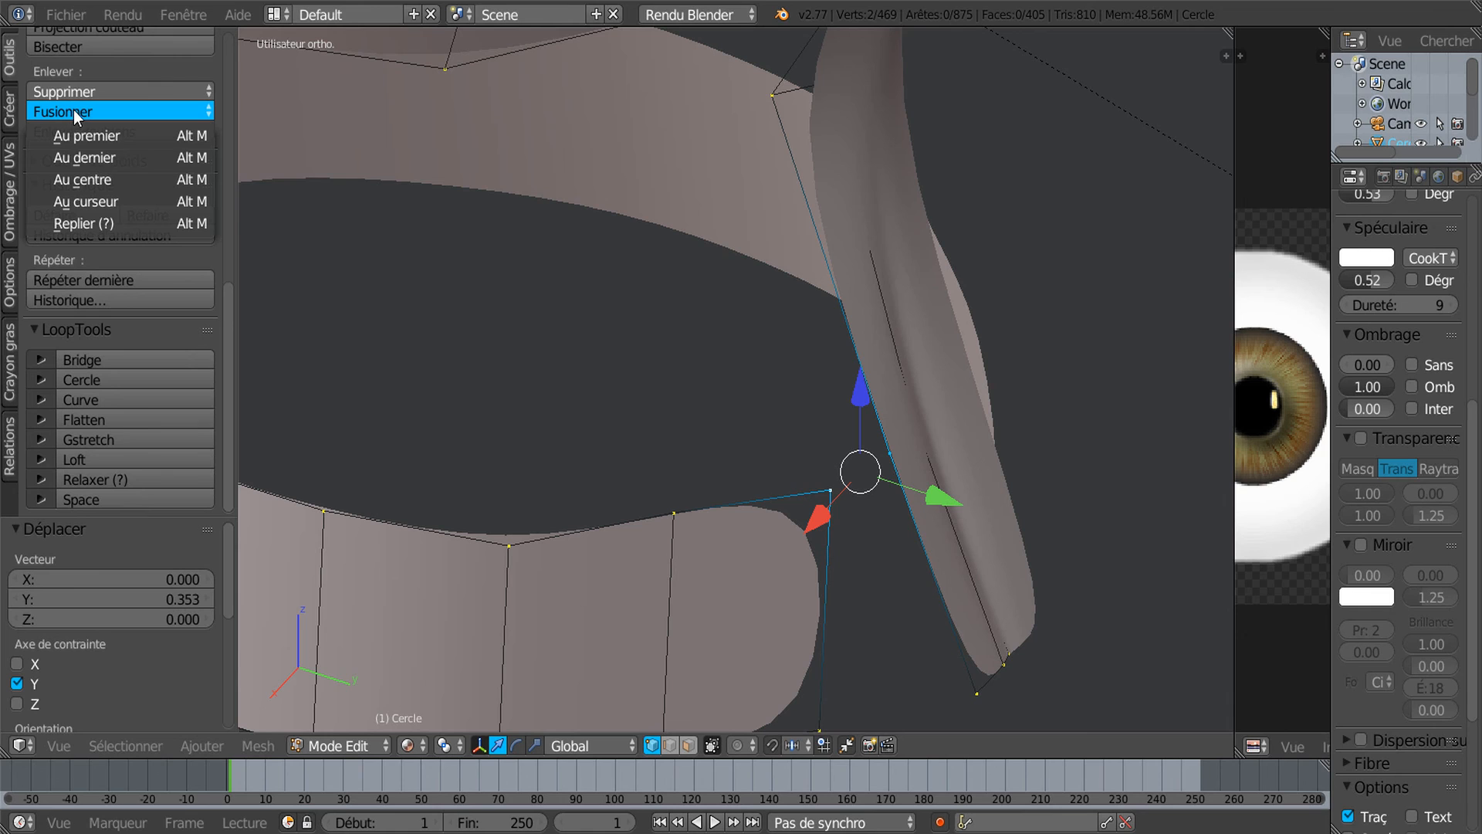
click(86, 156)
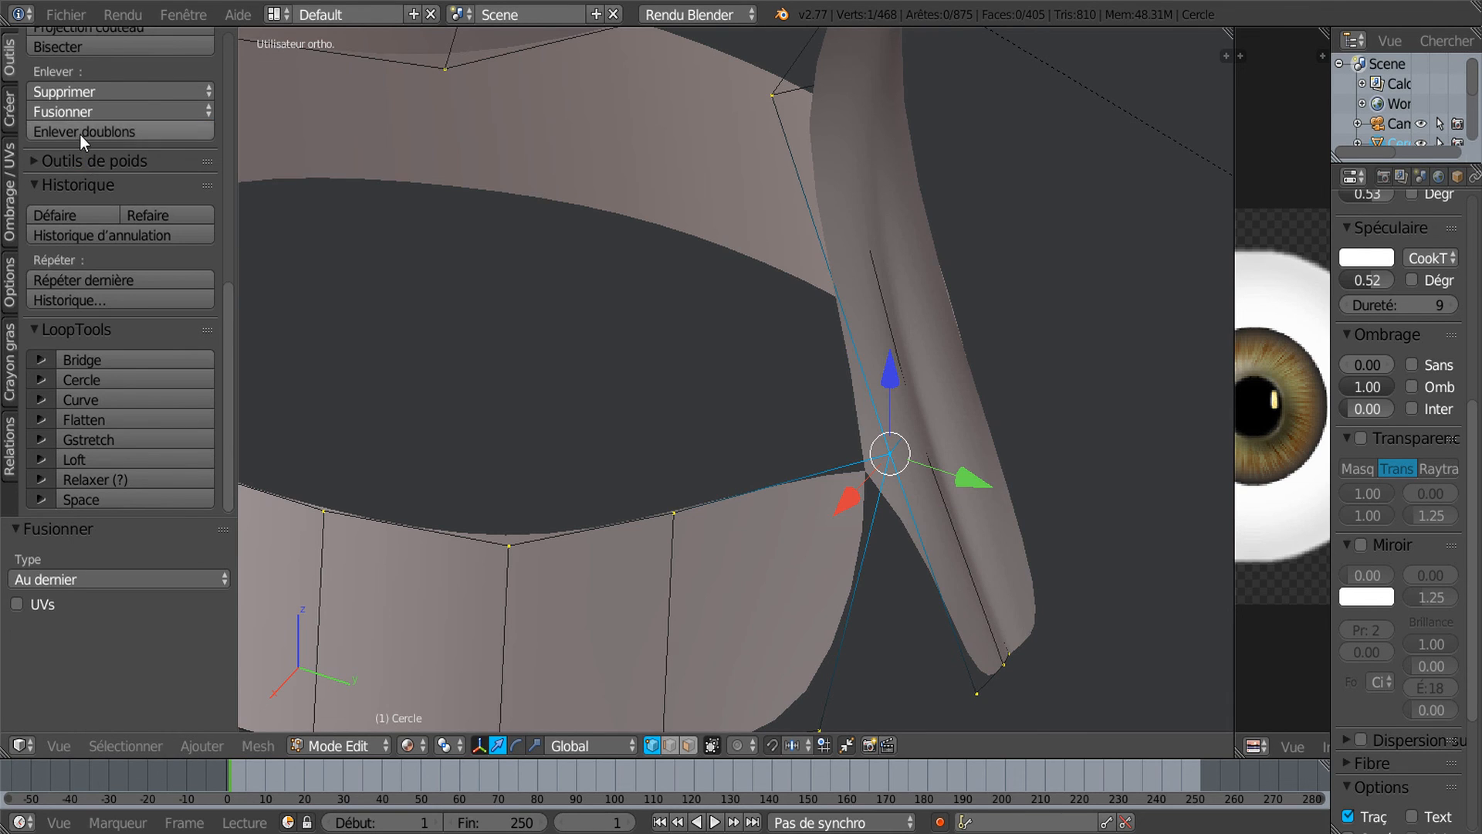
Try merging the neck strip's lower end vertex into the back strip's bottom vertex with At Last, and undo the merge
scroll(871, 599, down, 4)
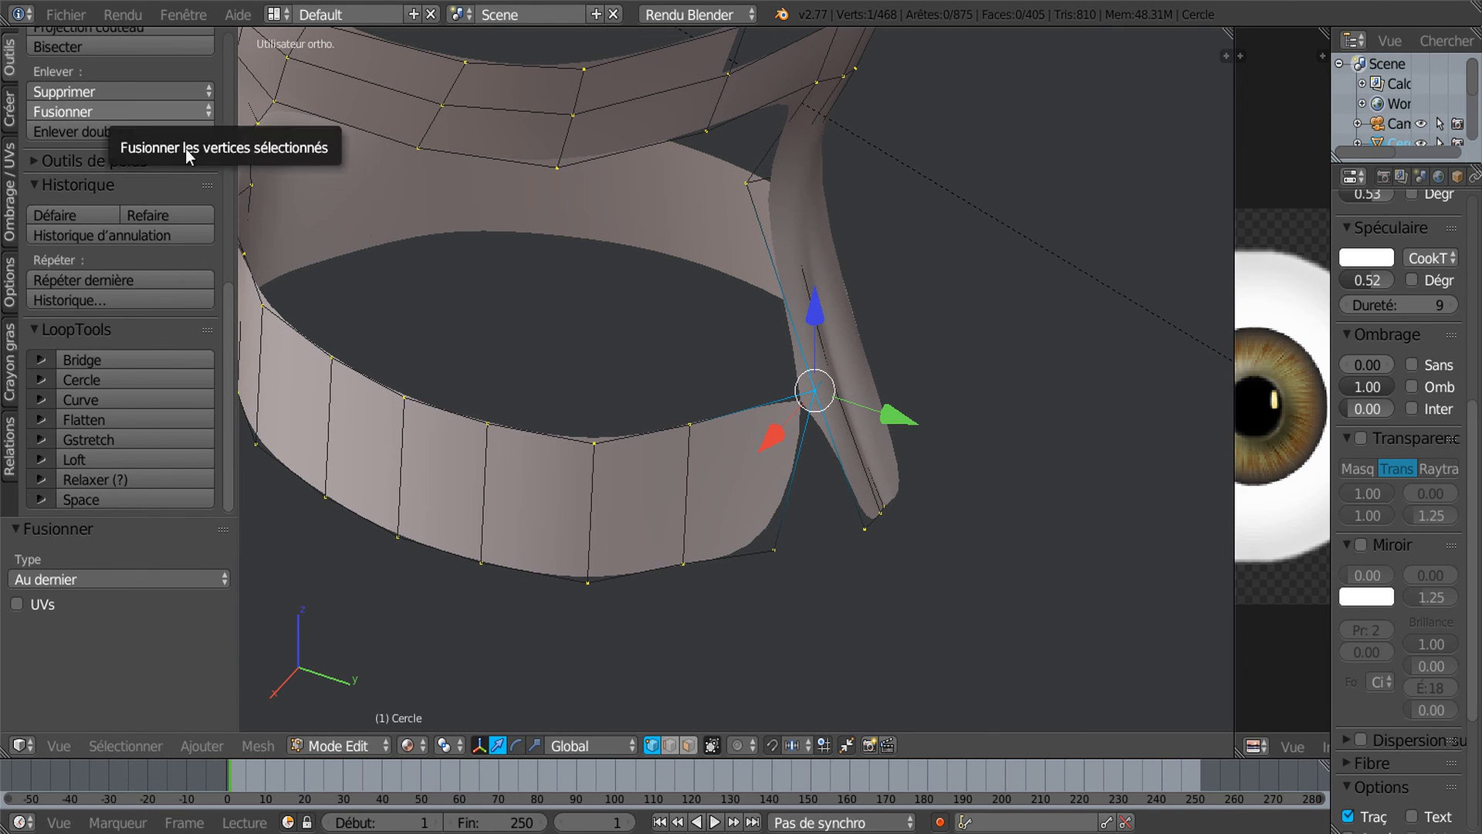
right_click(774, 551)
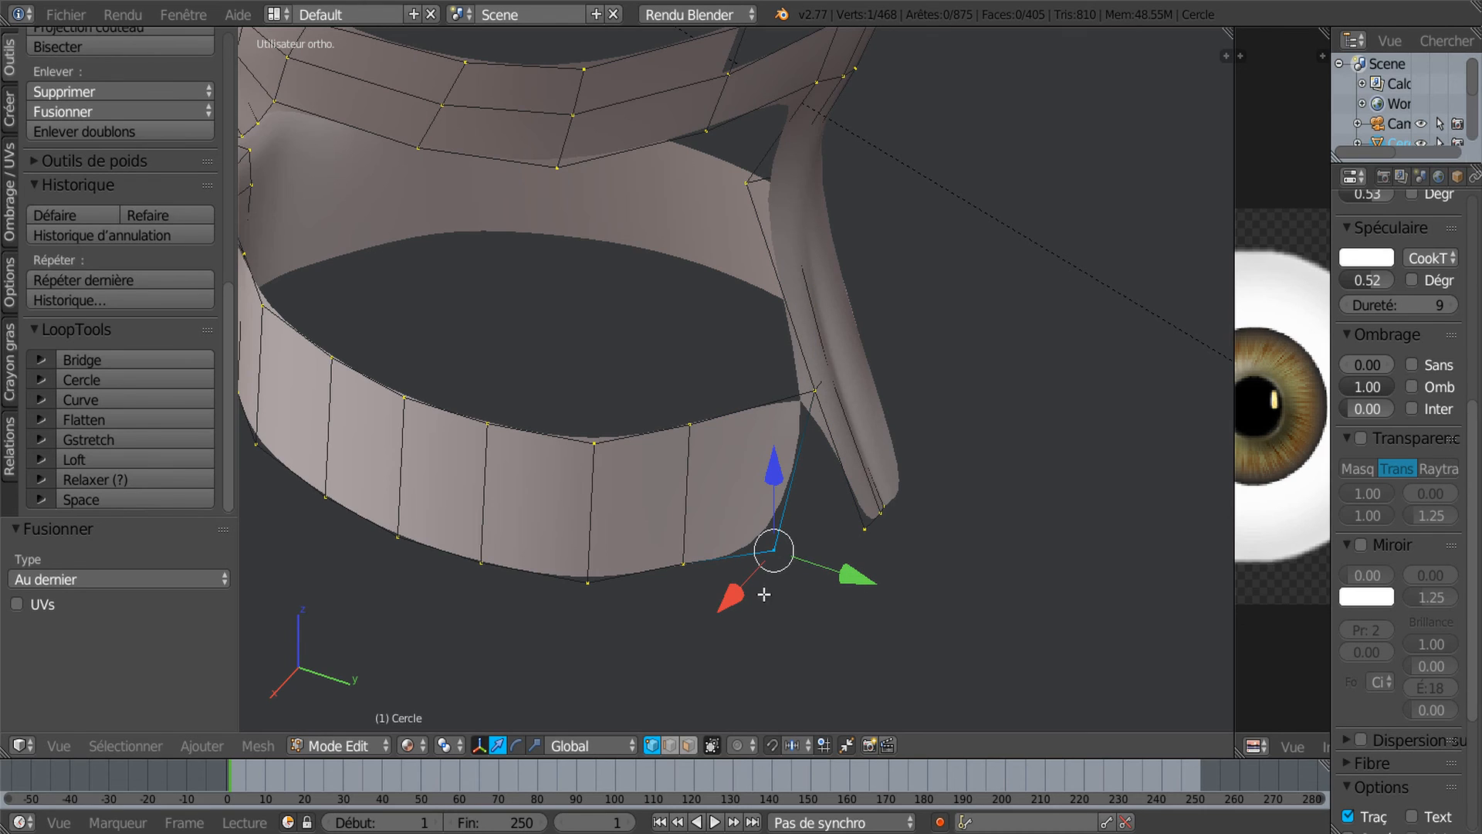
shift+right_click(873, 538)
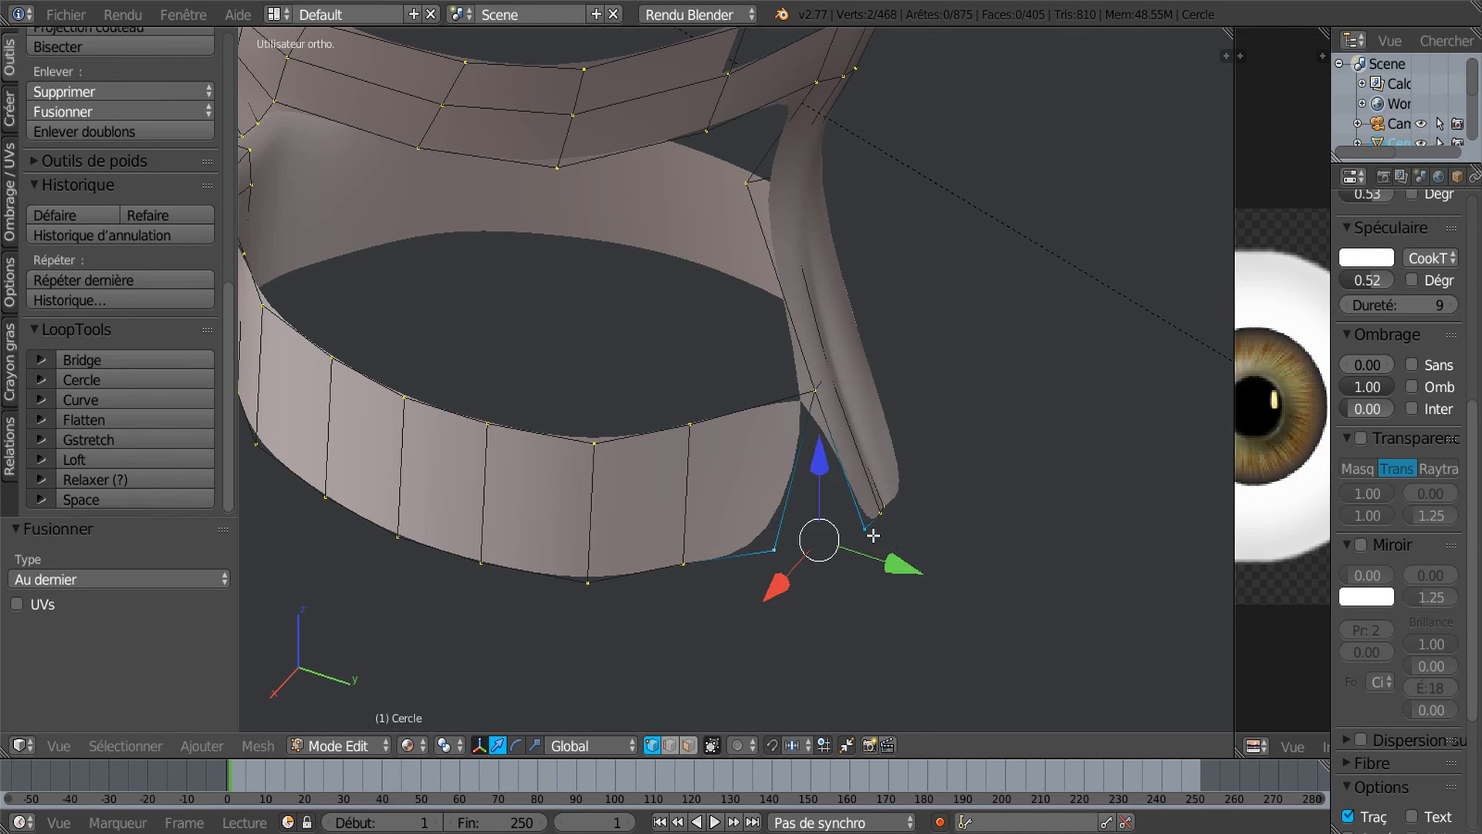
click(96, 110)
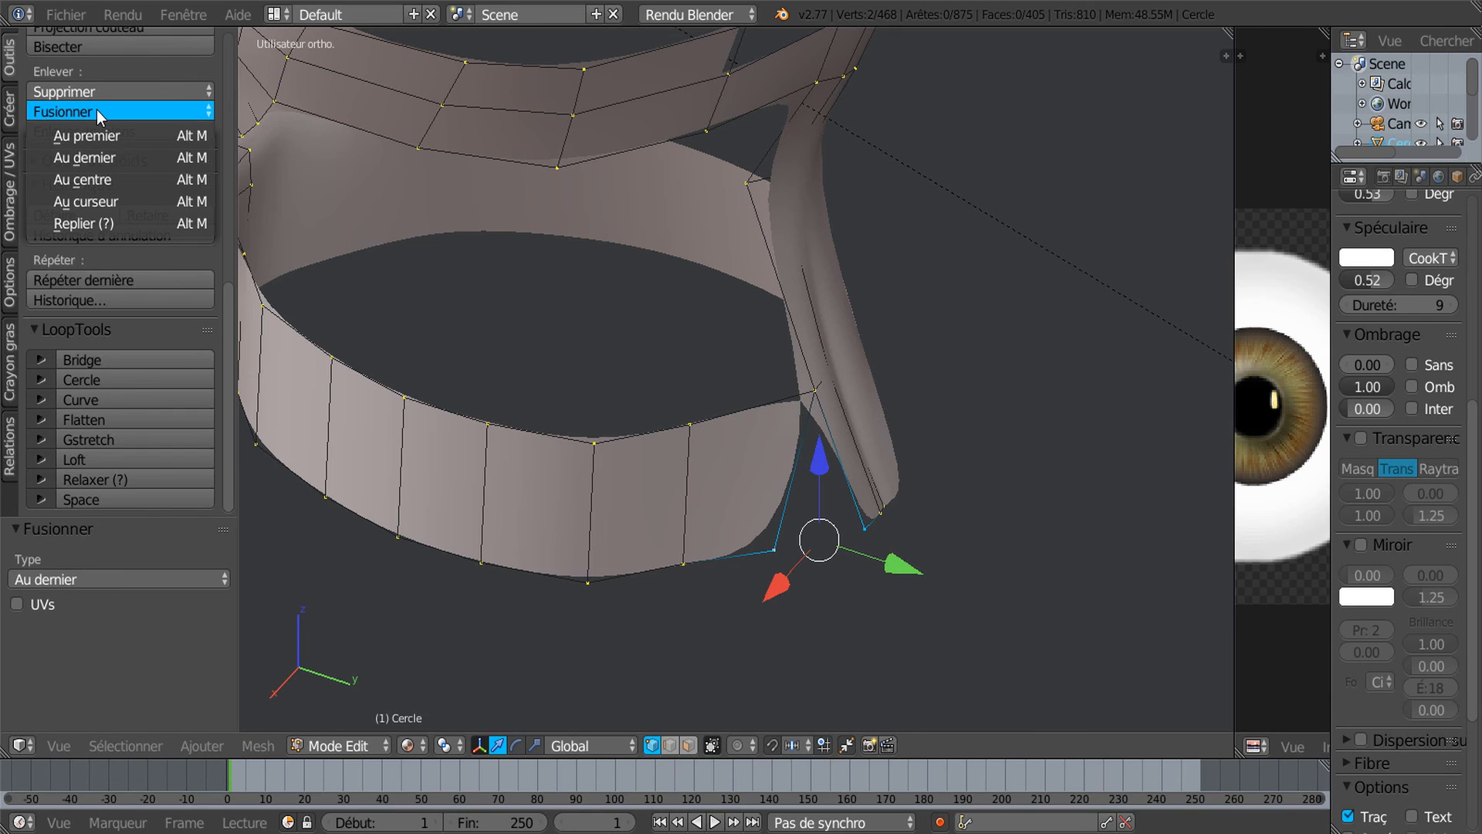
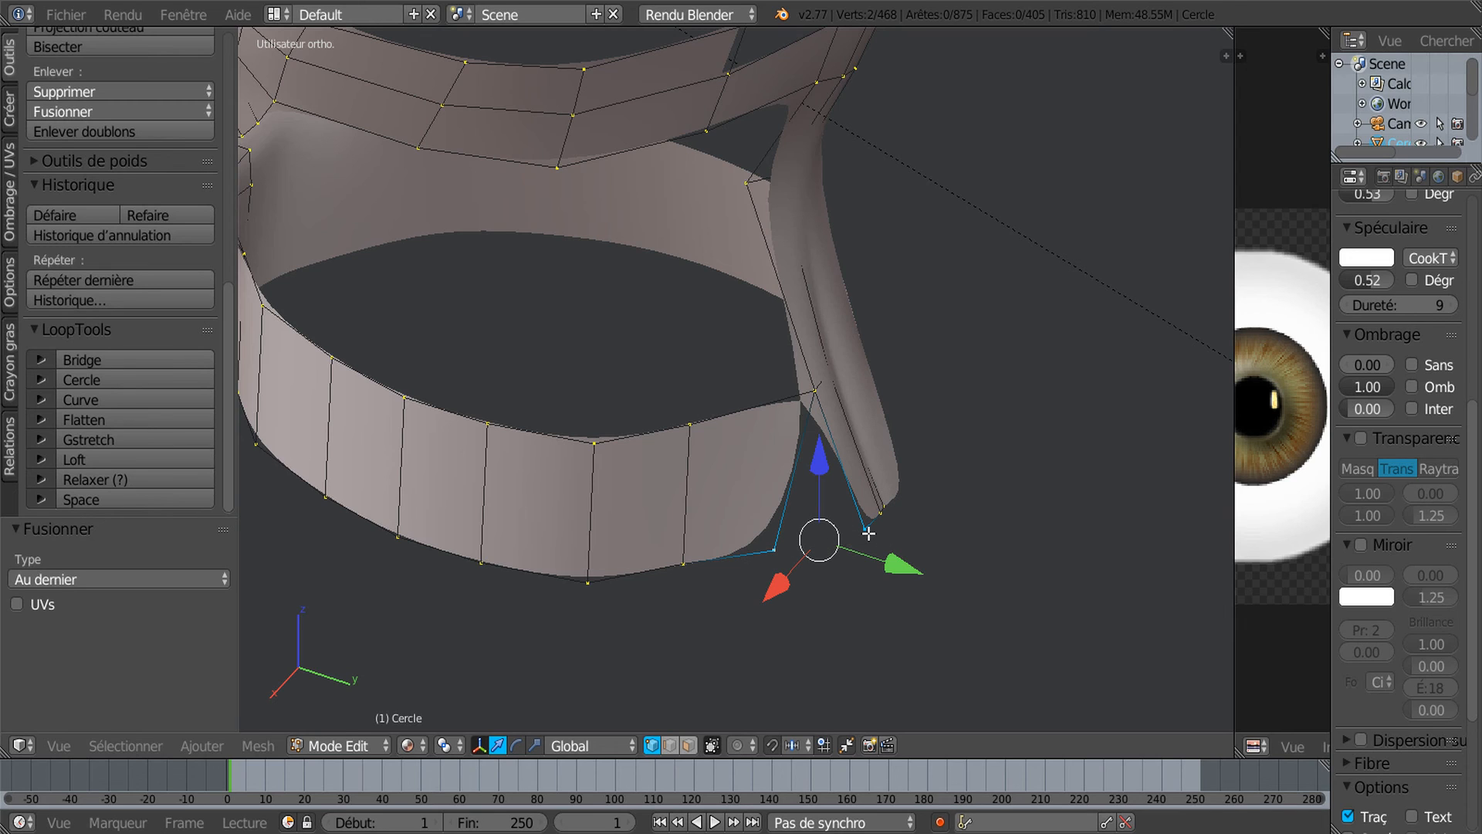
click(94, 110)
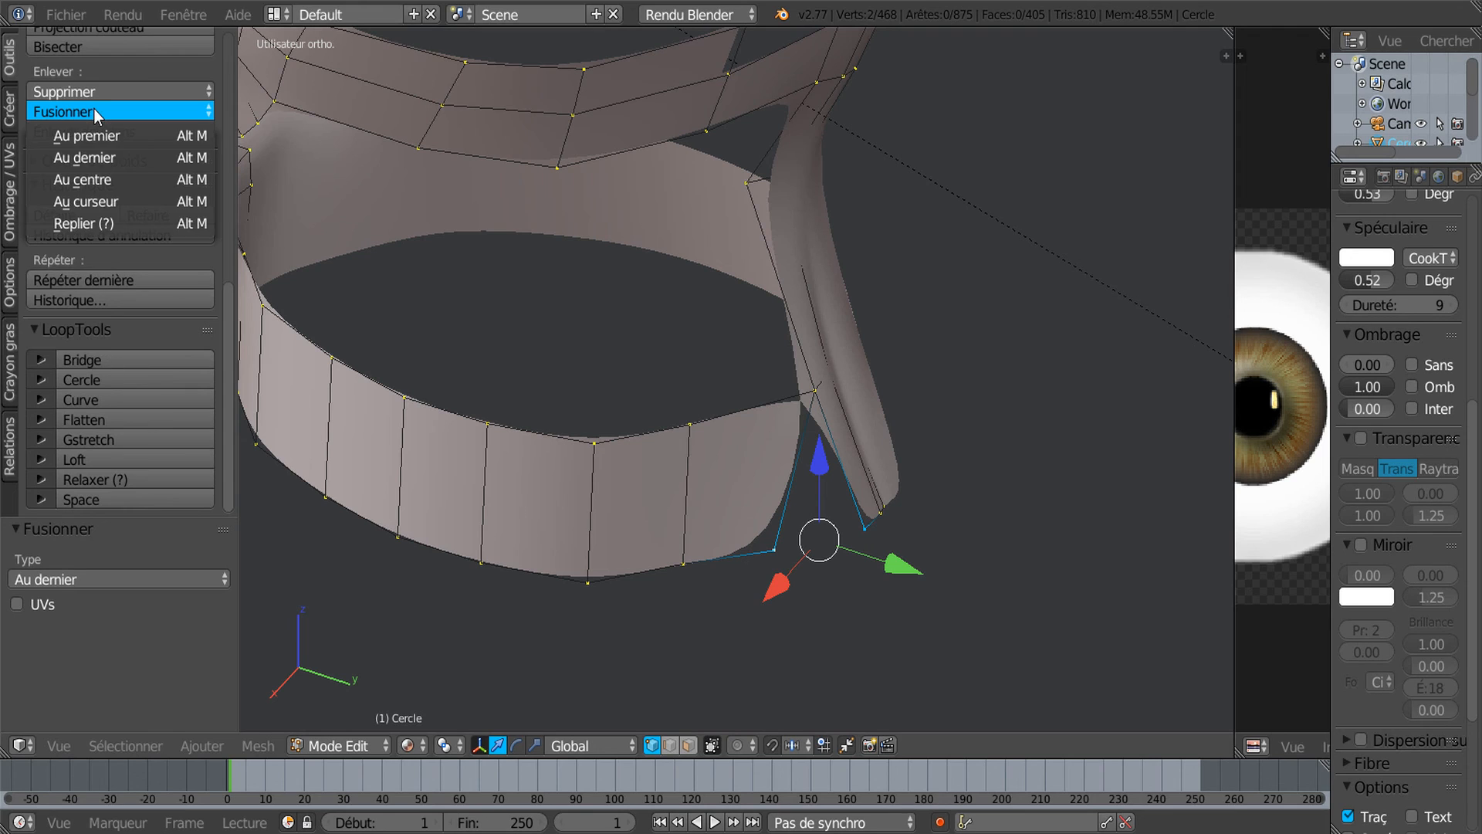
click(91, 158)
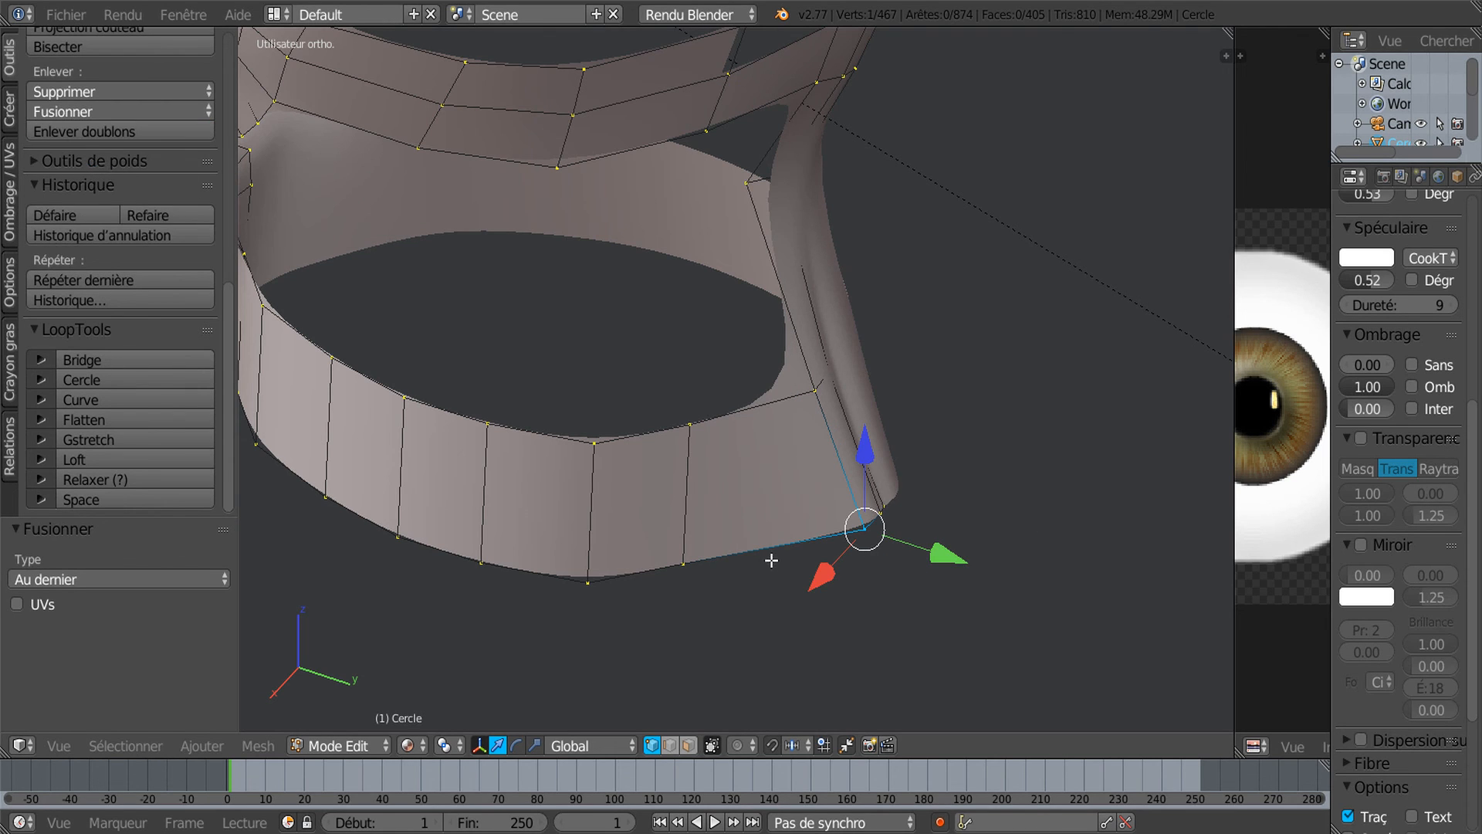
key(ctrl+z)
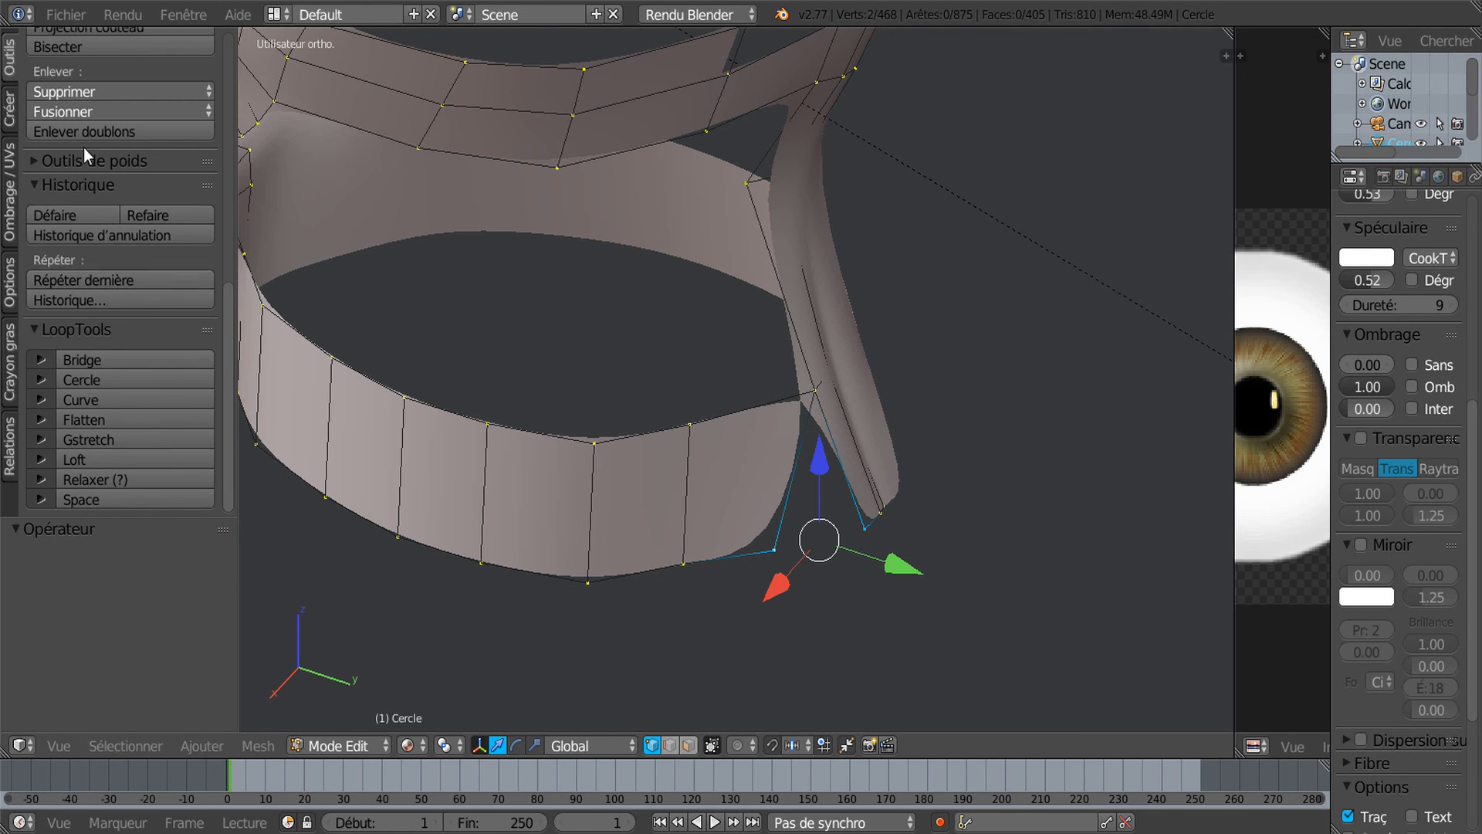
Try merging the same two lower vertices with At First, and undo that merge
click(77, 112)
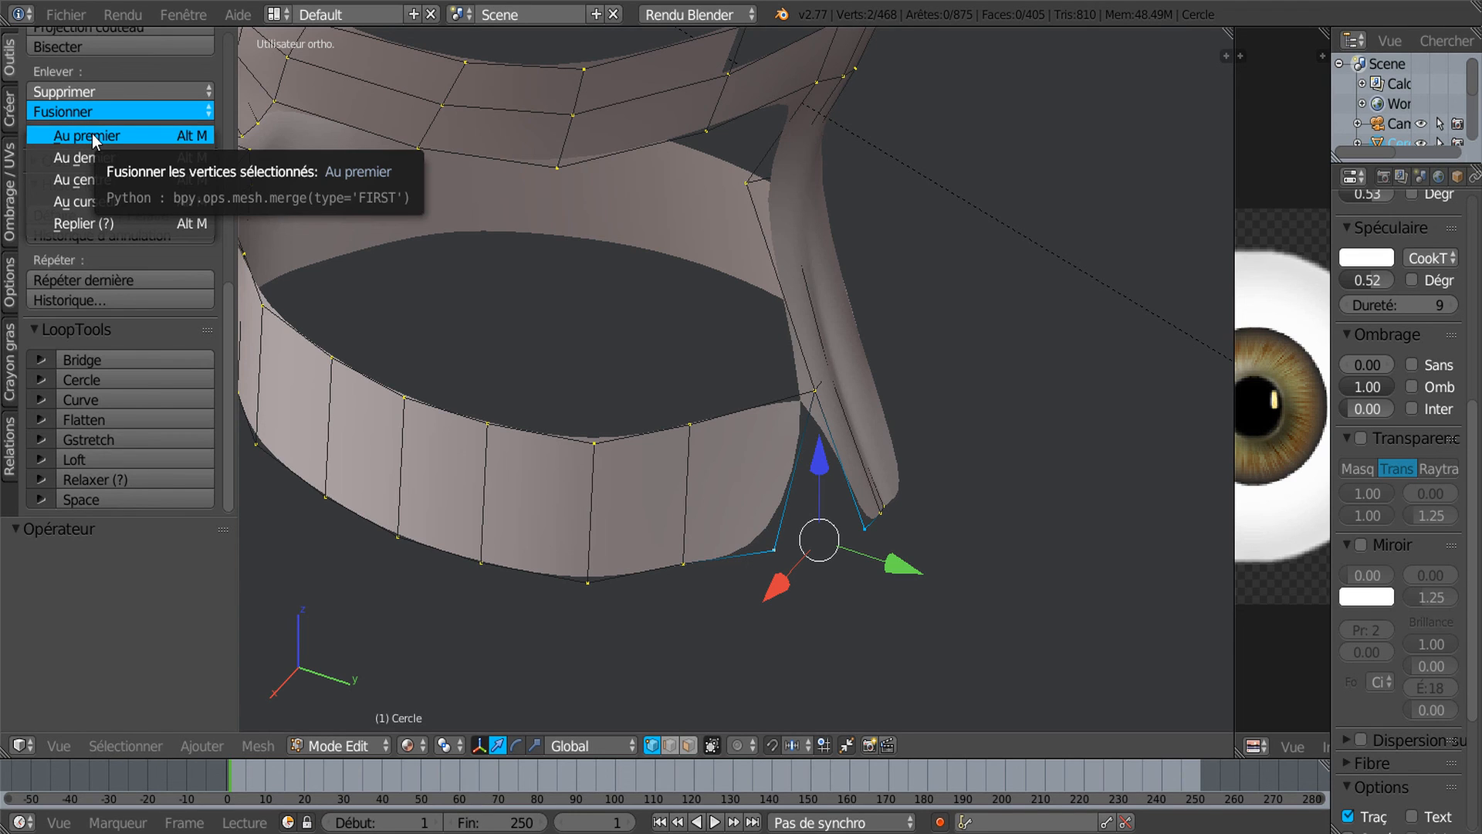
click(92, 138)
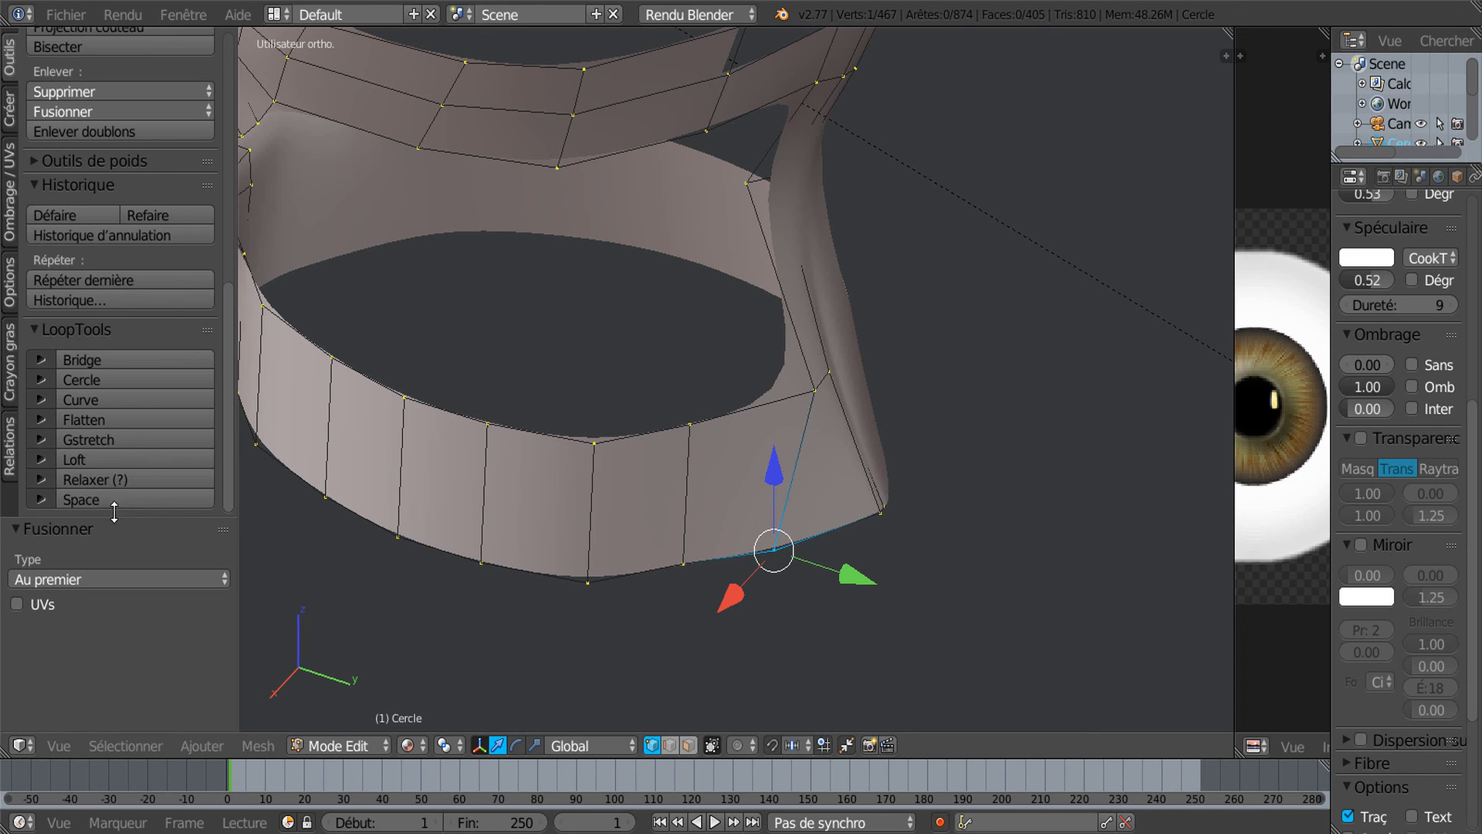
key(ctrl+z)
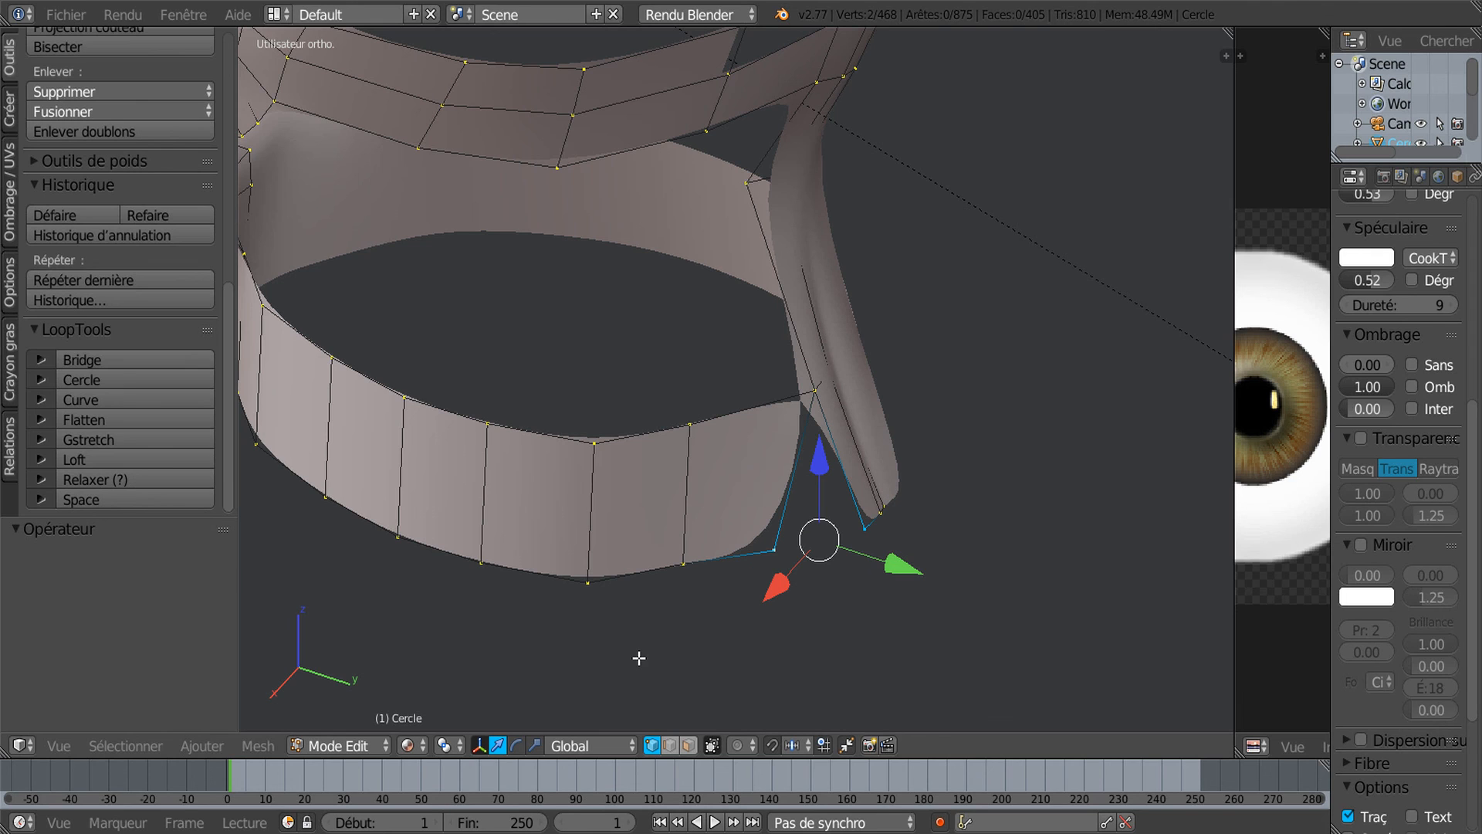
Reselect the neck strip's lower end vertex, then the back strip's bottom vertex, and merge them At Last
scroll(783, 585, up, 1)
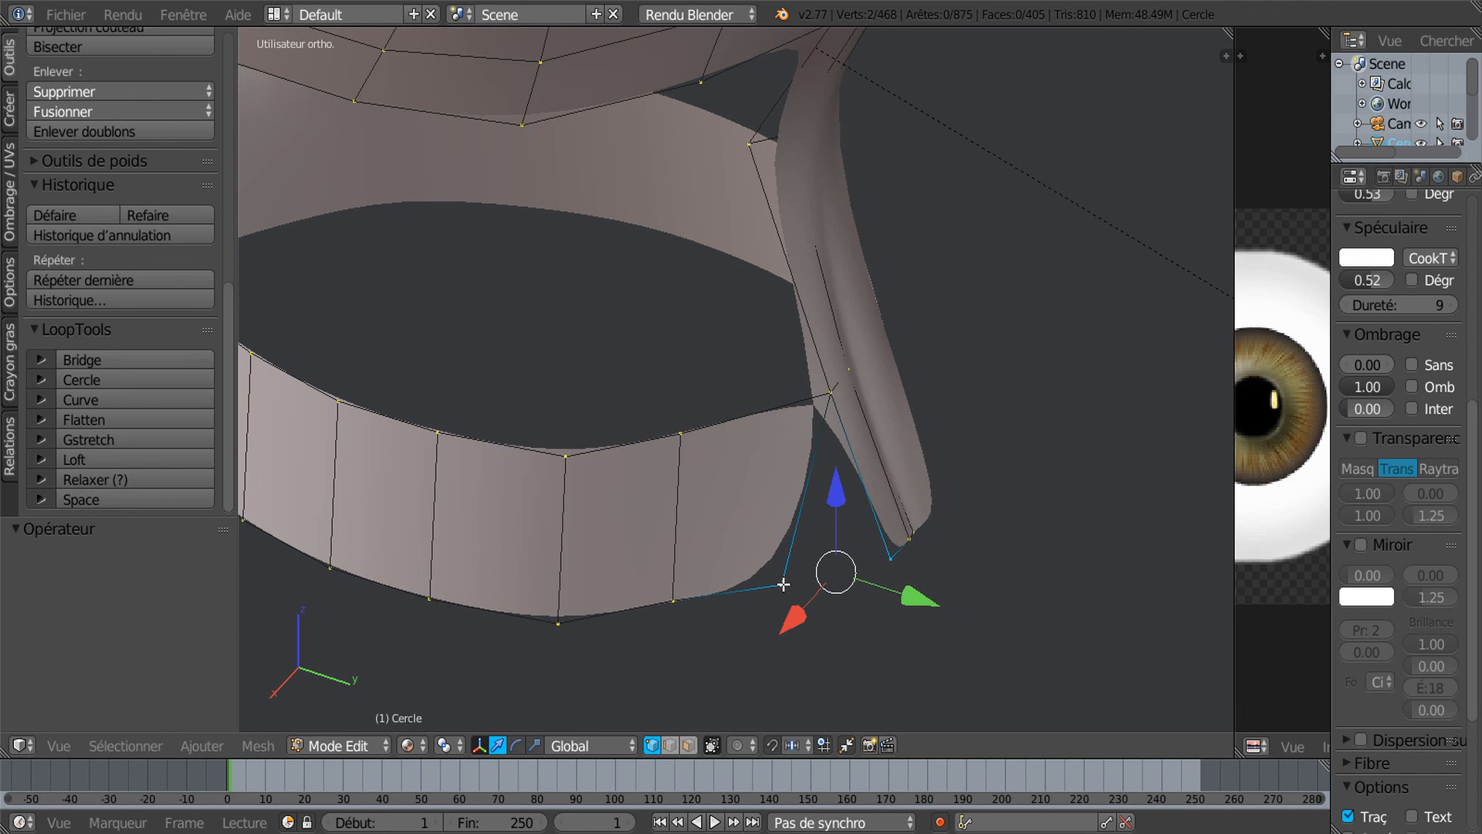
right_click(782, 584)
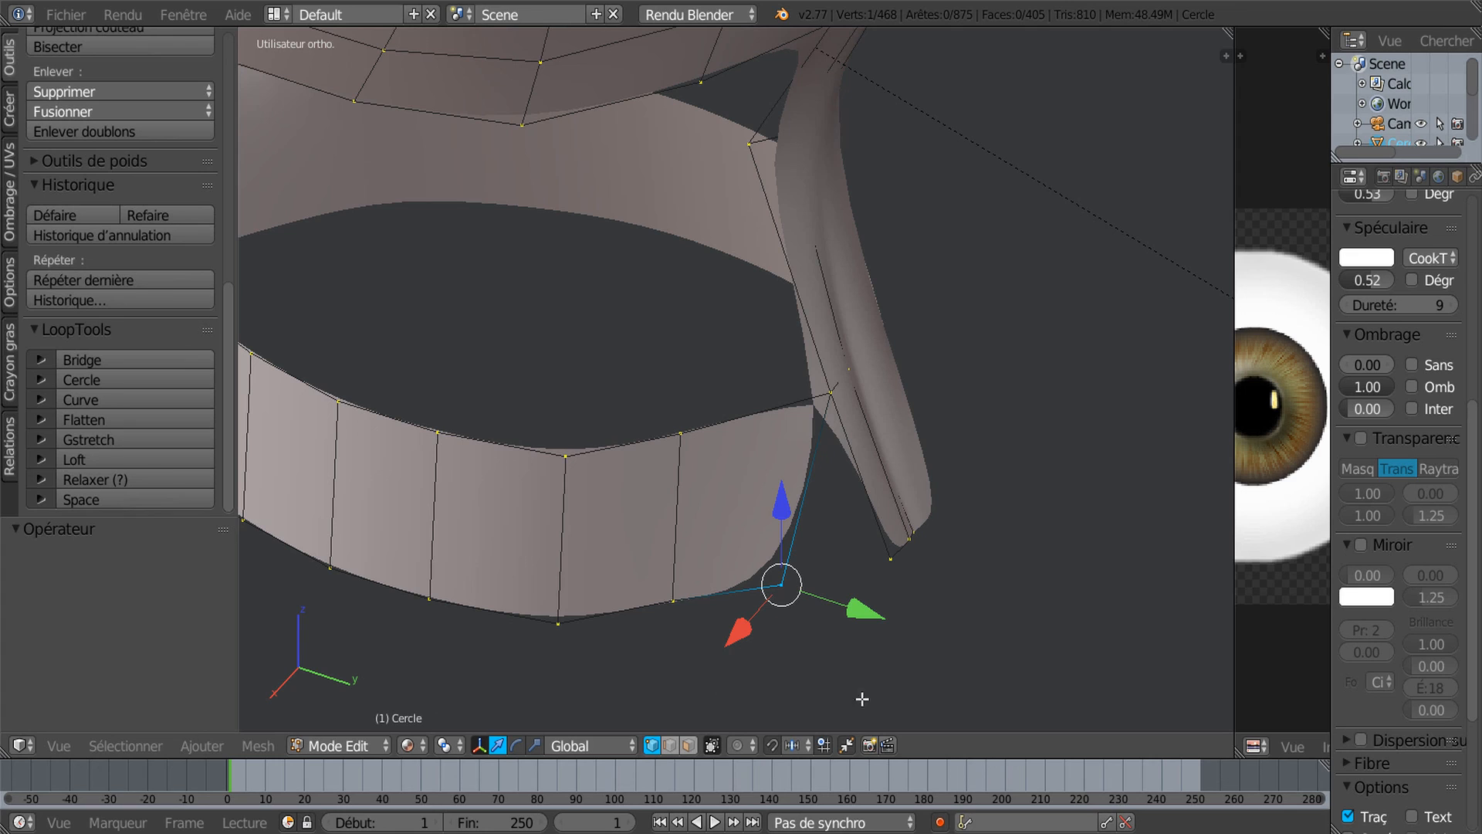
shift+right_click(899, 569)
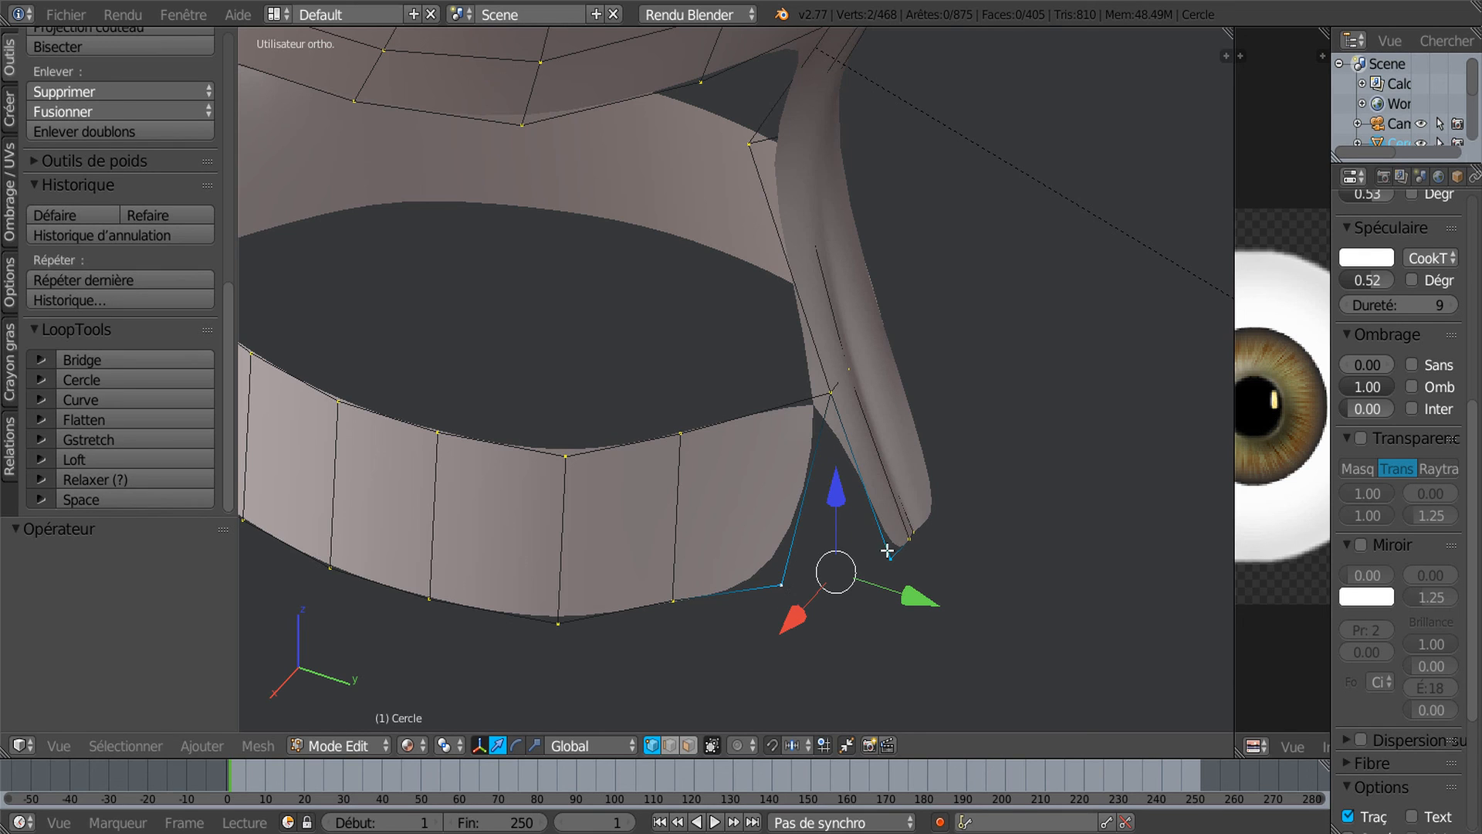
click(123, 108)
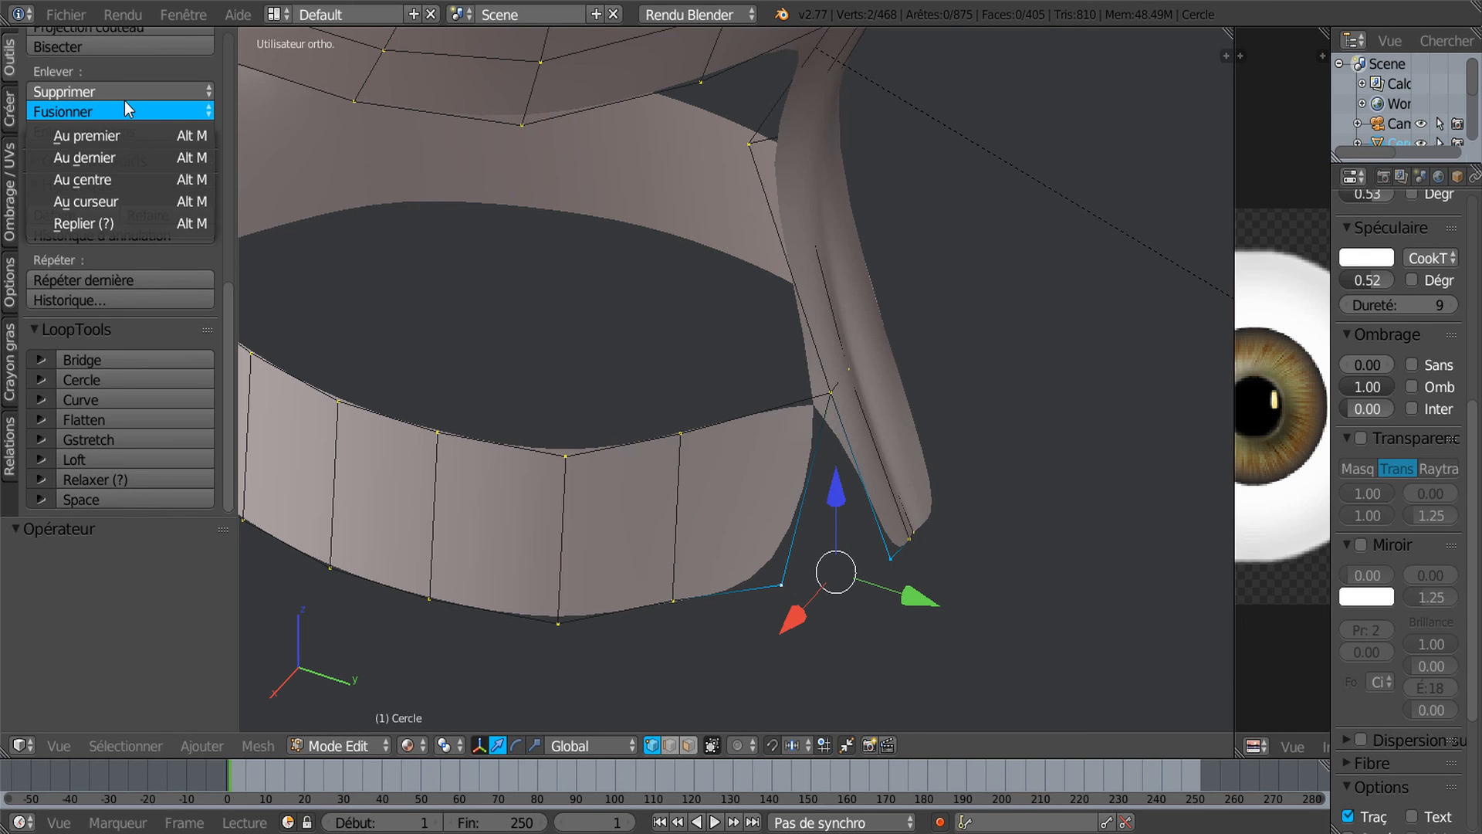
click(114, 160)
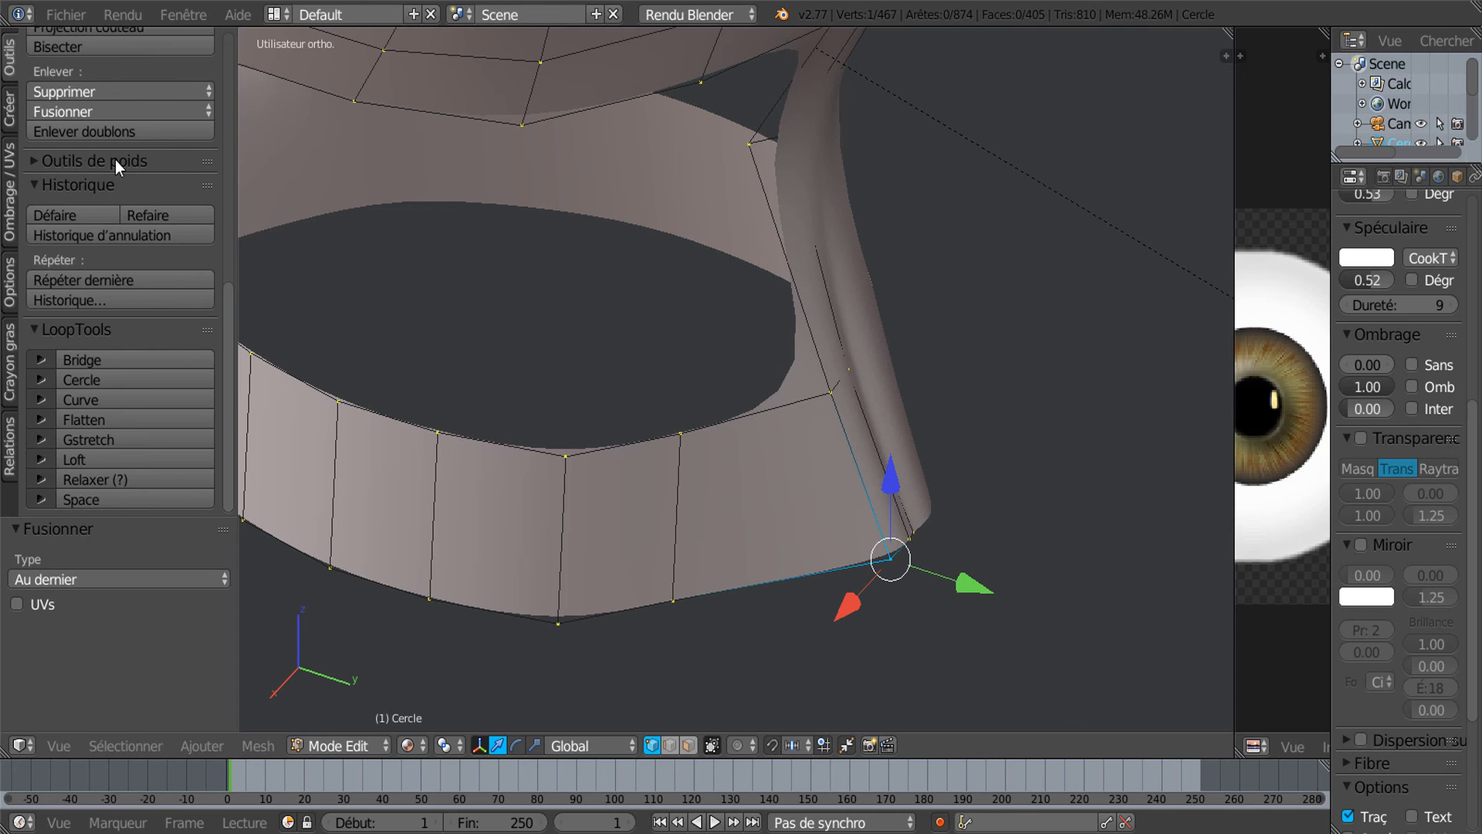
Edge-slide the neck strip's vertical edge nearest the junction toward the back, and shift it 0.172 along Y
middle_drag(816, 535, 817, 538)
right_click(676, 425)
shift+right_click(695, 557)
key(g)
key(g)
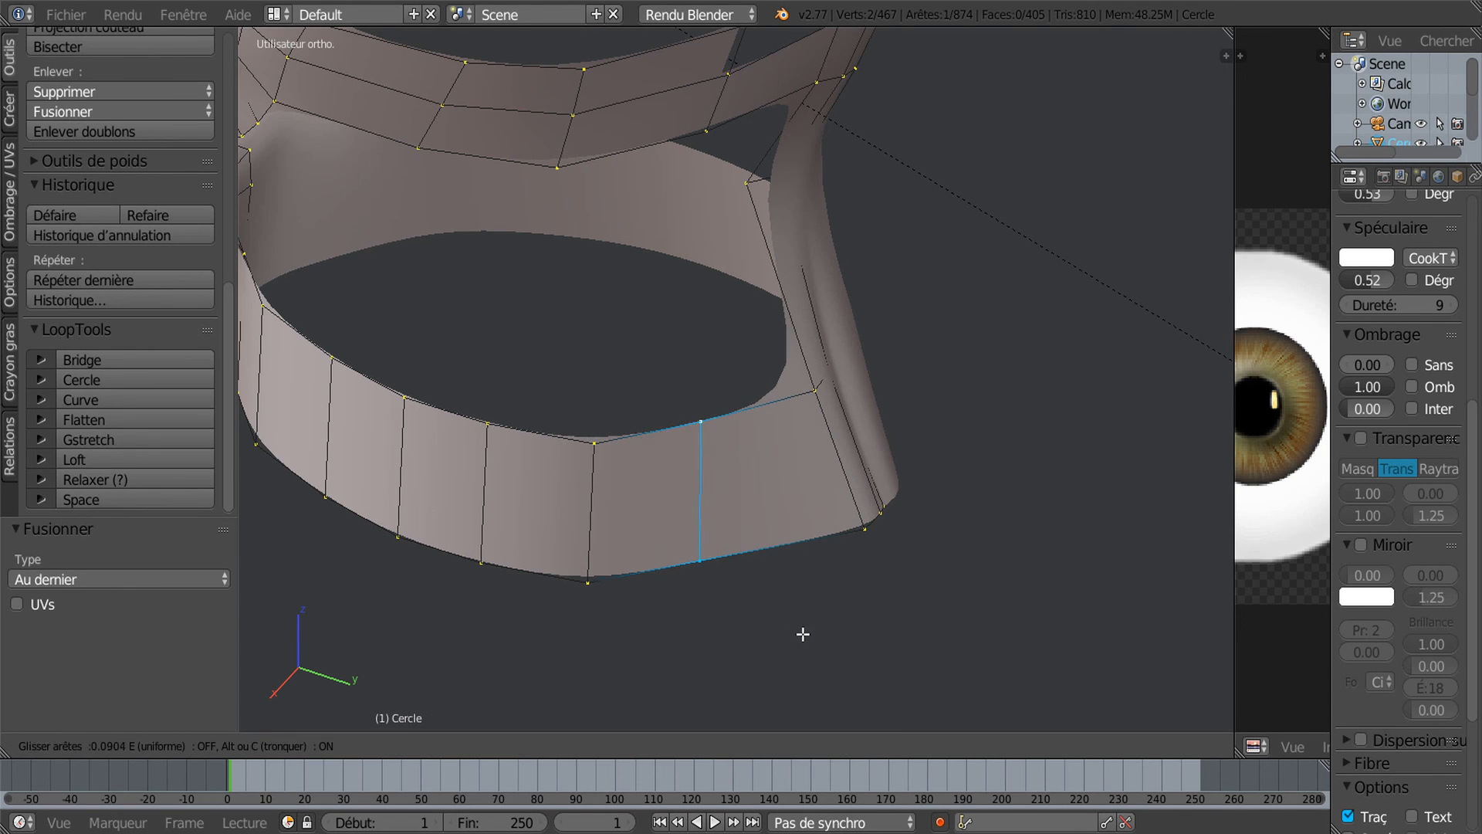
click(810, 628)
middle_drag(811, 628, 904, 635)
drag(846, 492, 854, 491)
middle_drag(853, 491, 774, 520)
Edge-slide the second vertical edge from the junction toward the back by a factor of 0.234
right_click(652, 405)
shift+right_click(656, 490)
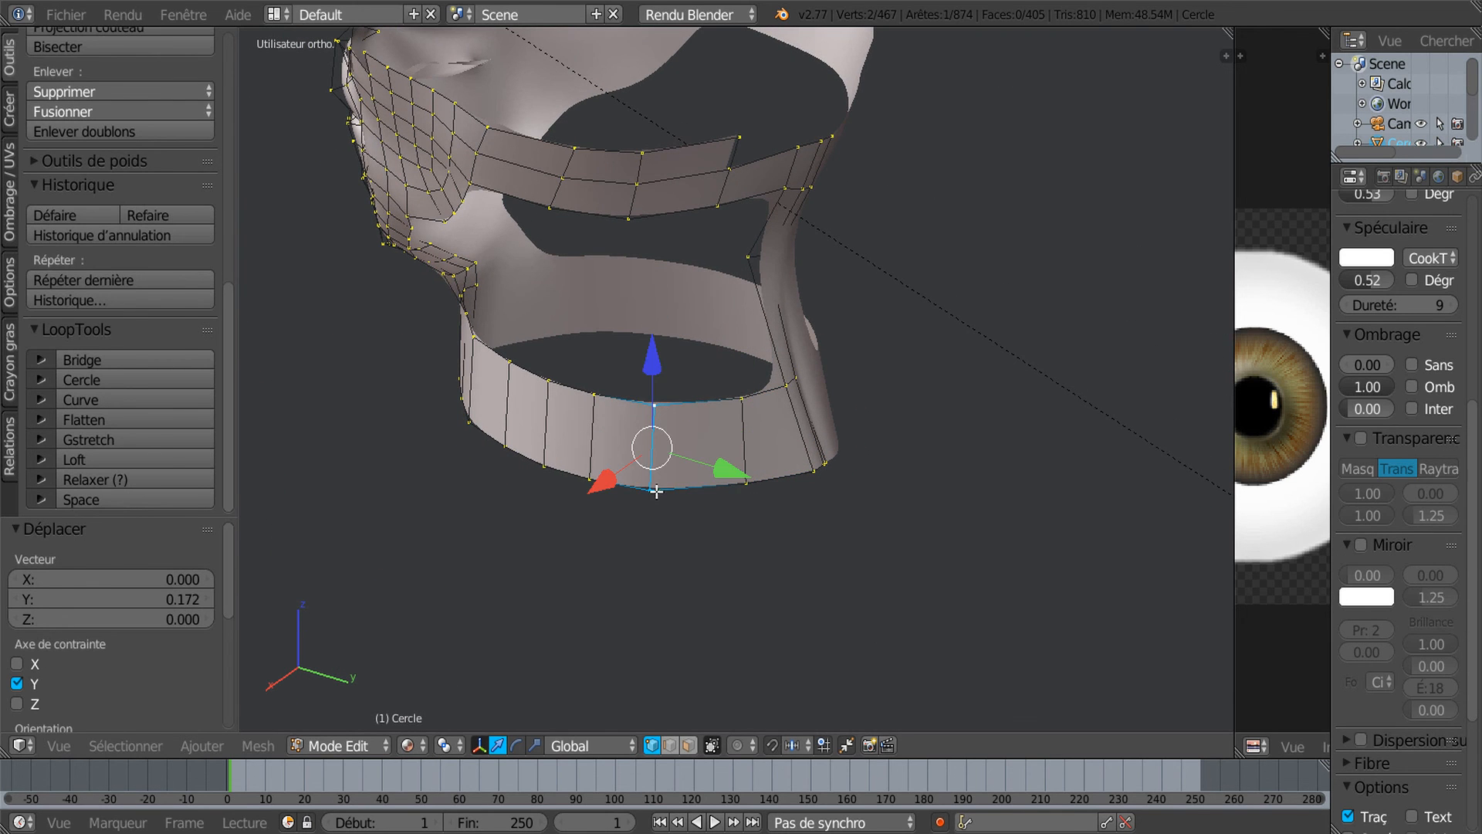
key(g)
key(g)
click(720, 550)
Edge-slide the third vertical edge from the junction toward the back by a factor of 0.226
middle_drag(816, 549, 636, 445)
right_click(606, 413)
shift+right_click(591, 488)
key(g)
key(g)
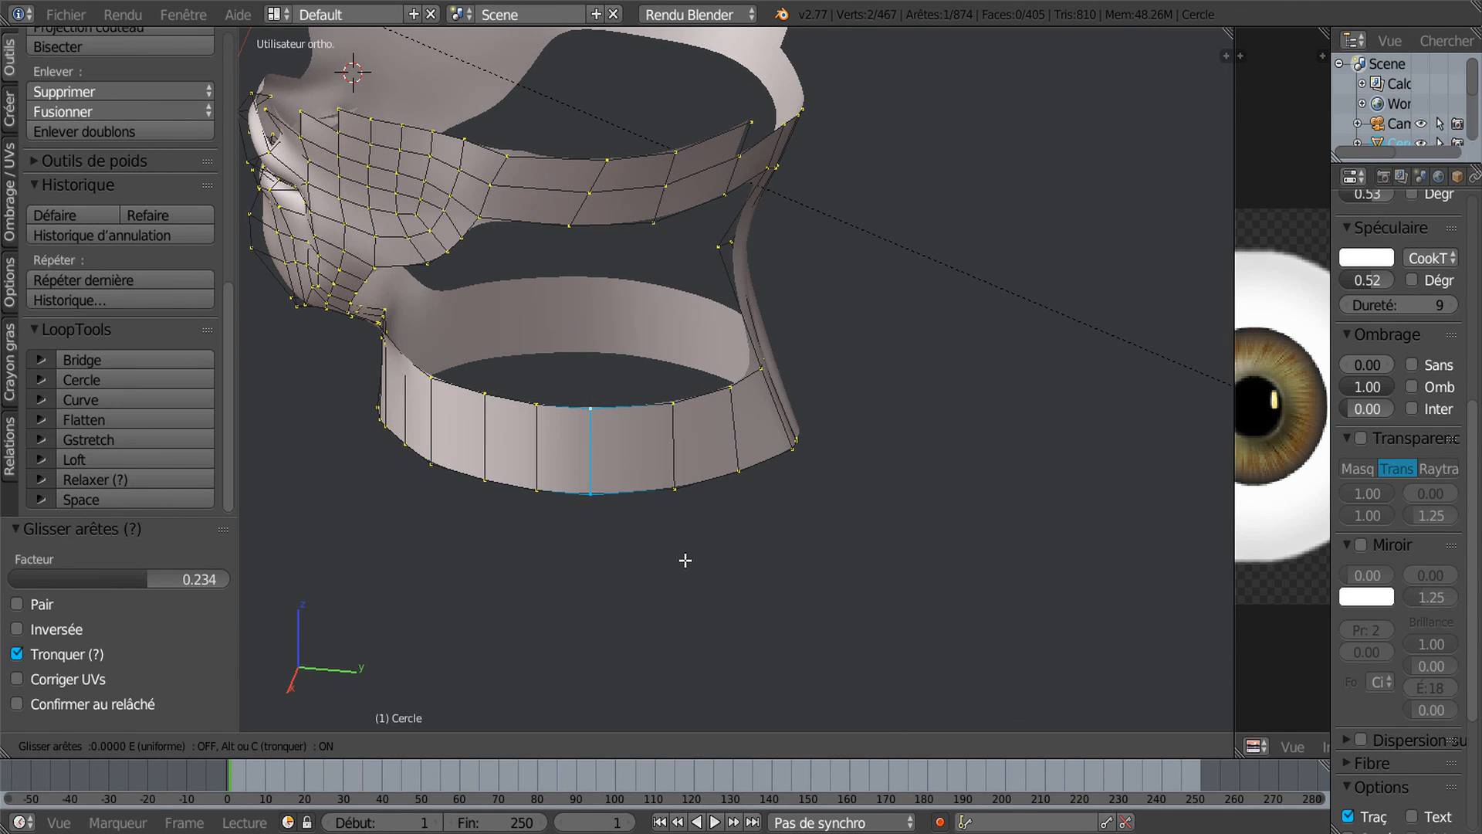
click(702, 566)
Edge-slide the fourth vertical edge from the junction toward the back by a factor of 0.120
middle_drag(706, 567, 797, 546)
right_click(561, 424)
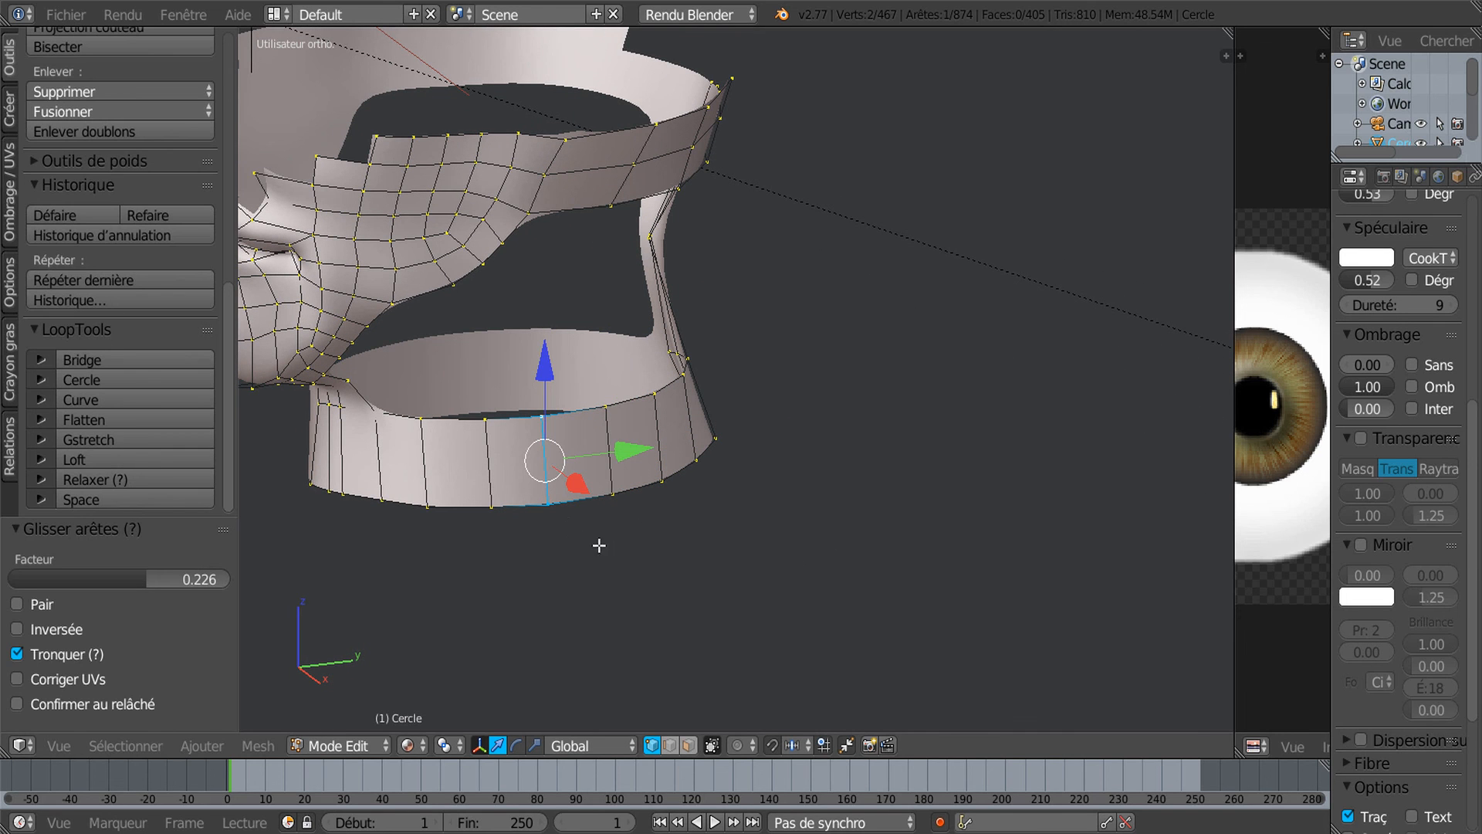
key(g)
key(g)
click(635, 575)
Edge-slide the sixth vertical edge from the junction by 0.114 and the fifth by 0.109 to even out the neck strip's spacing
middle_drag(665, 569, 705, 591)
scroll(732, 556, up, 2)
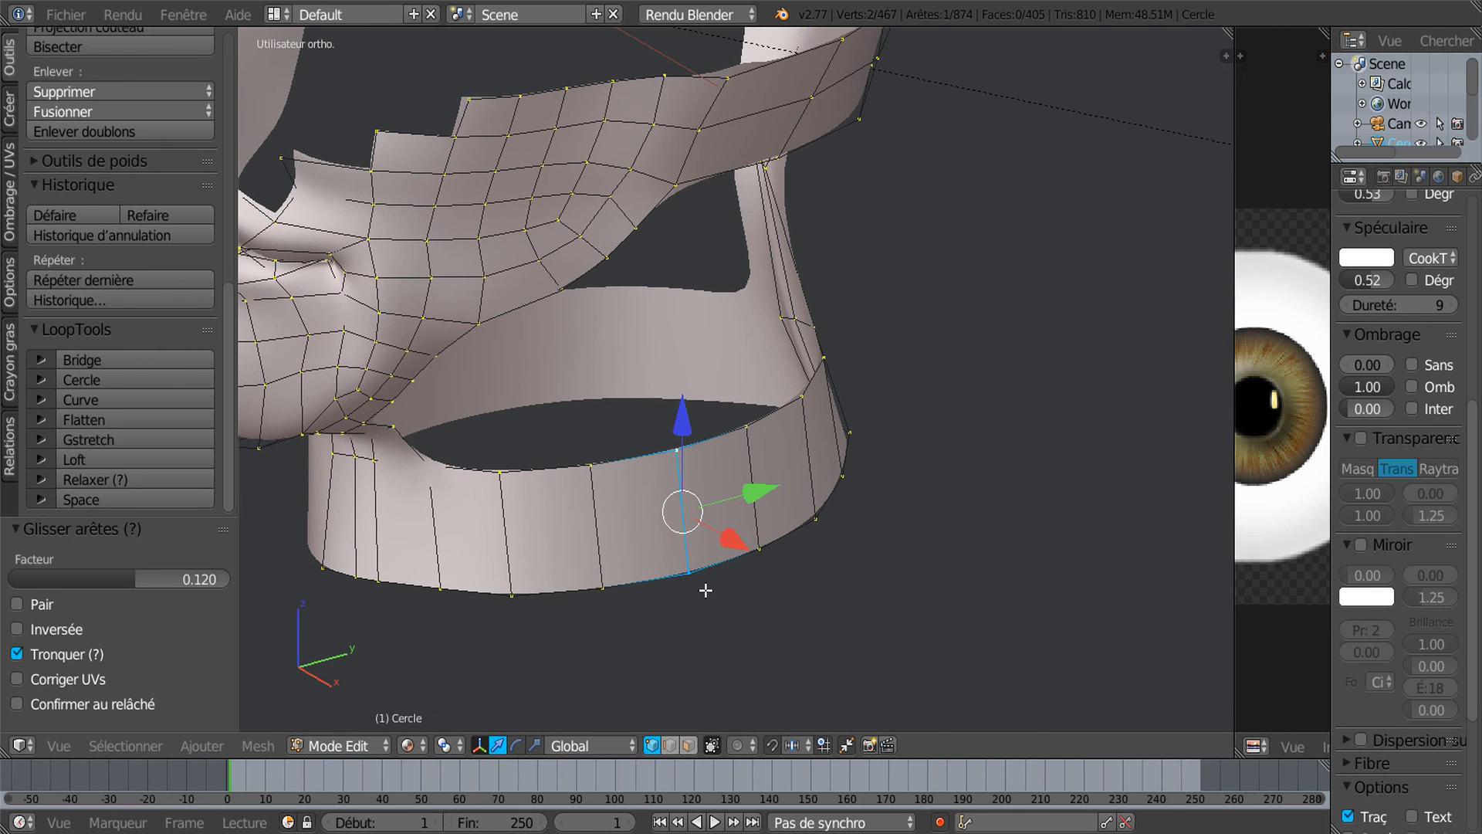
right_click(503, 487)
key(g)
key(g)
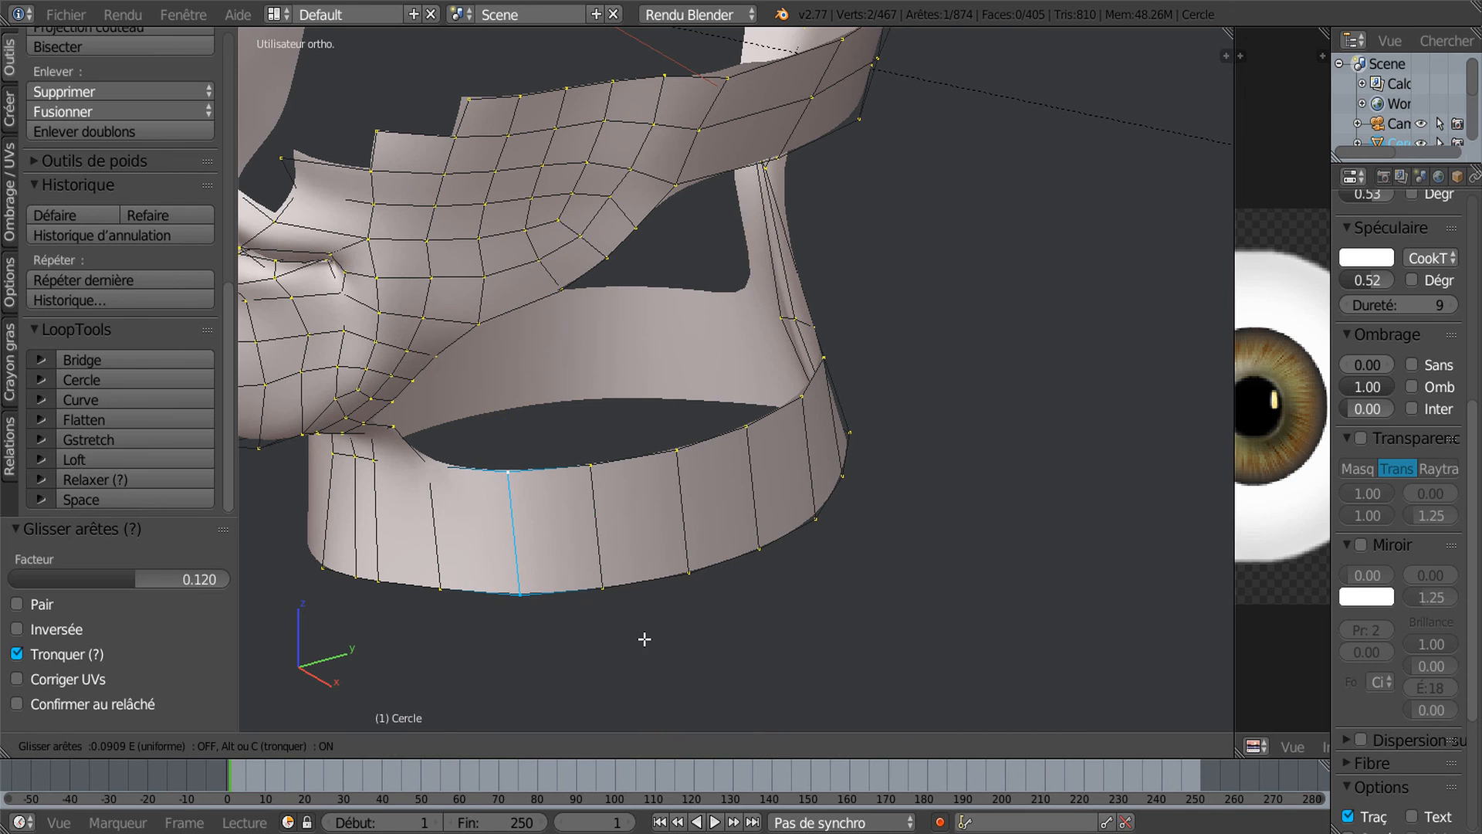
click(642, 579)
right_click(618, 577)
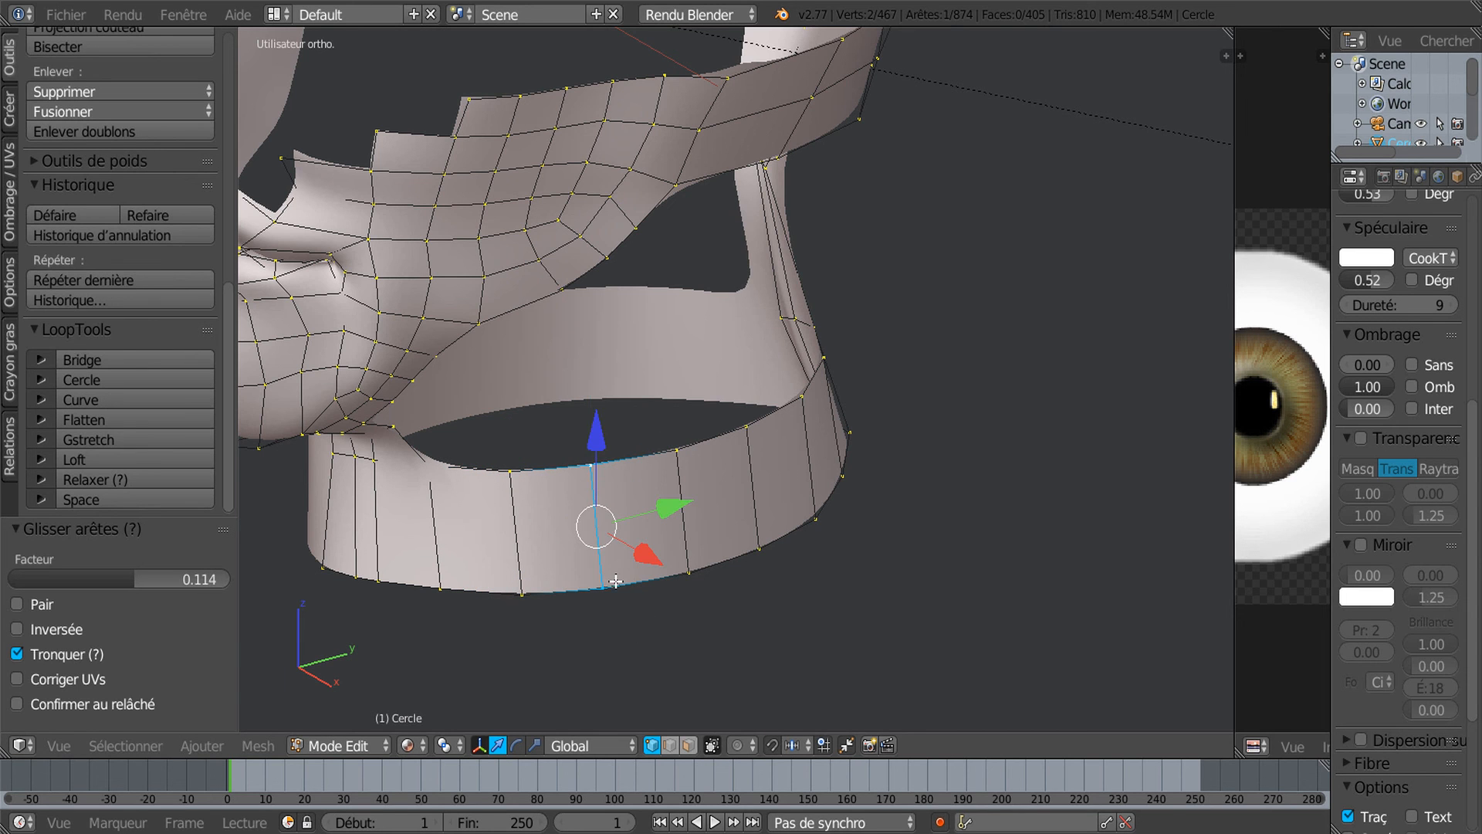
key(g)
key(g)
click(690, 629)
Select the eight vertices along the neck strip's upper border, up to the back junction, and scale them by 0.945
middle_drag(736, 609, 764, 525)
right_click(869, 473)
right_click(795, 479)
shift+right_click(754, 483)
shift+right_click(696, 473)
shift+right_click(653, 464)
shift+middle_drag(662, 493, 810, 509)
shift+right_click(699, 494)
shift+right_click(643, 505)
middle_drag(656, 506, 676, 566)
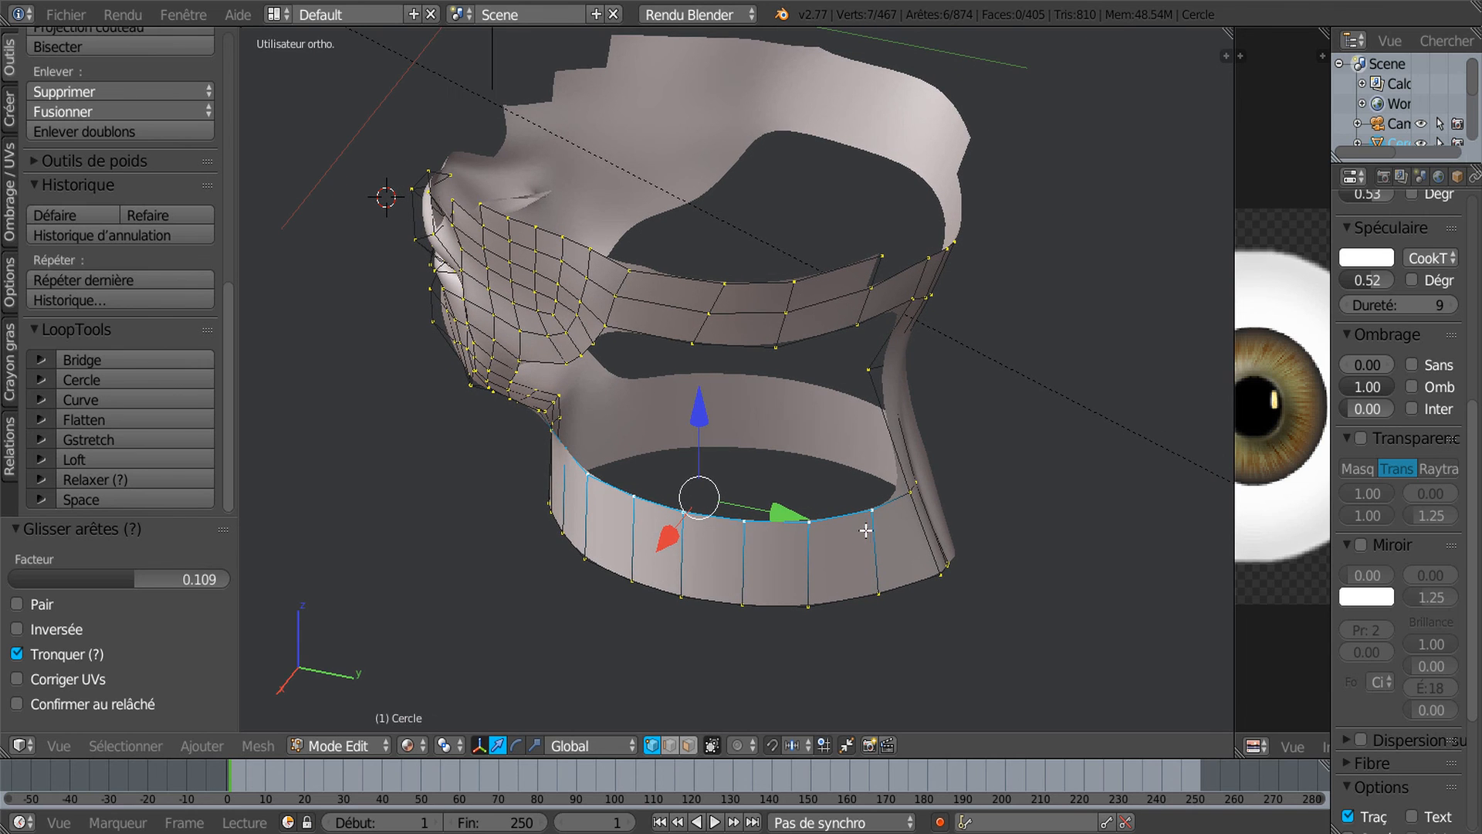
shift+right_click(904, 509)
middle_drag(804, 565, 809, 562)
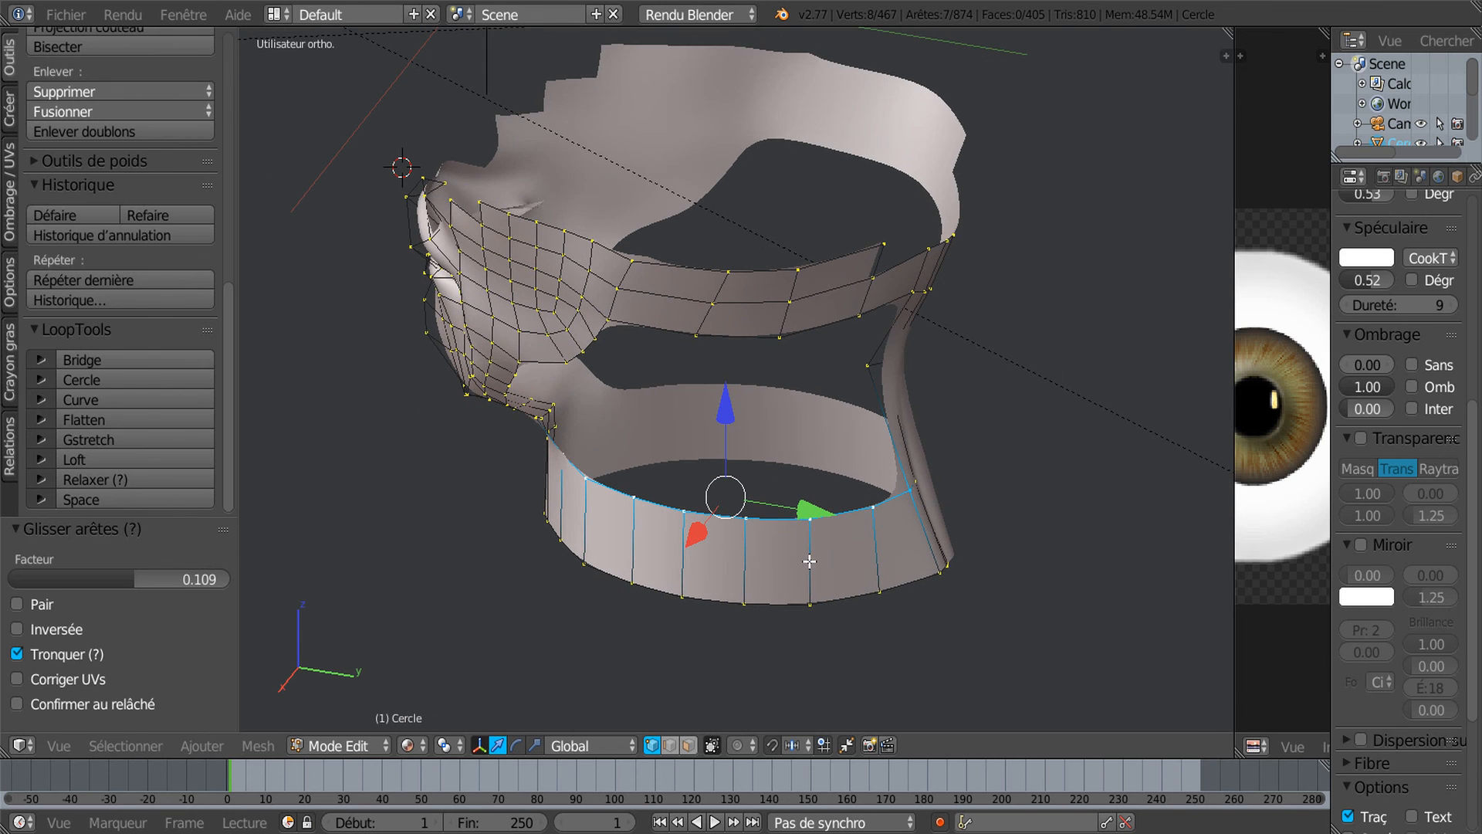
key(s)
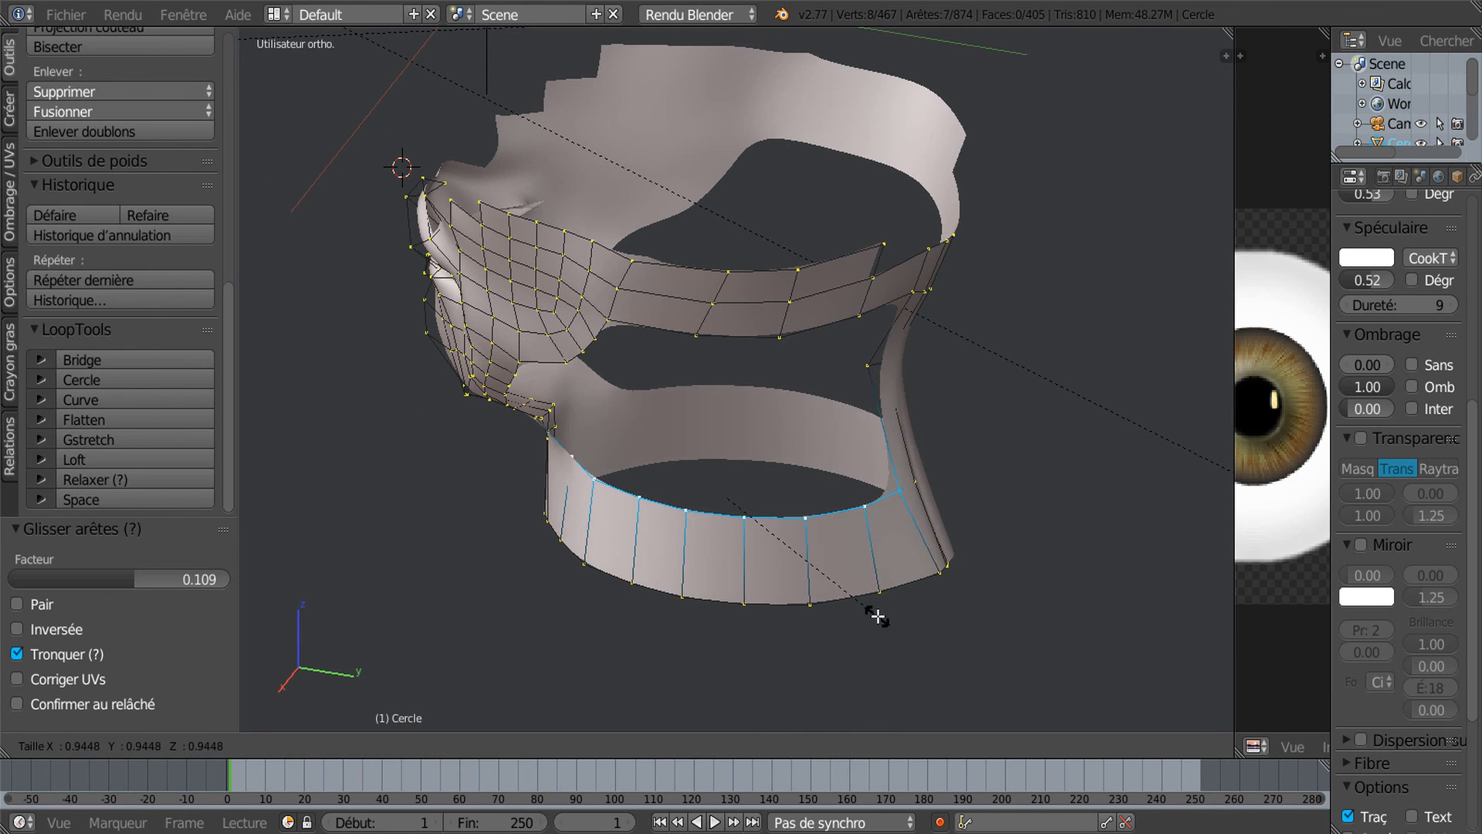
click(877, 618)
Scale the selected upper border vertices of the neck by a further 0.860, judging the shape from the front
middle_drag(877, 619, 993, 637)
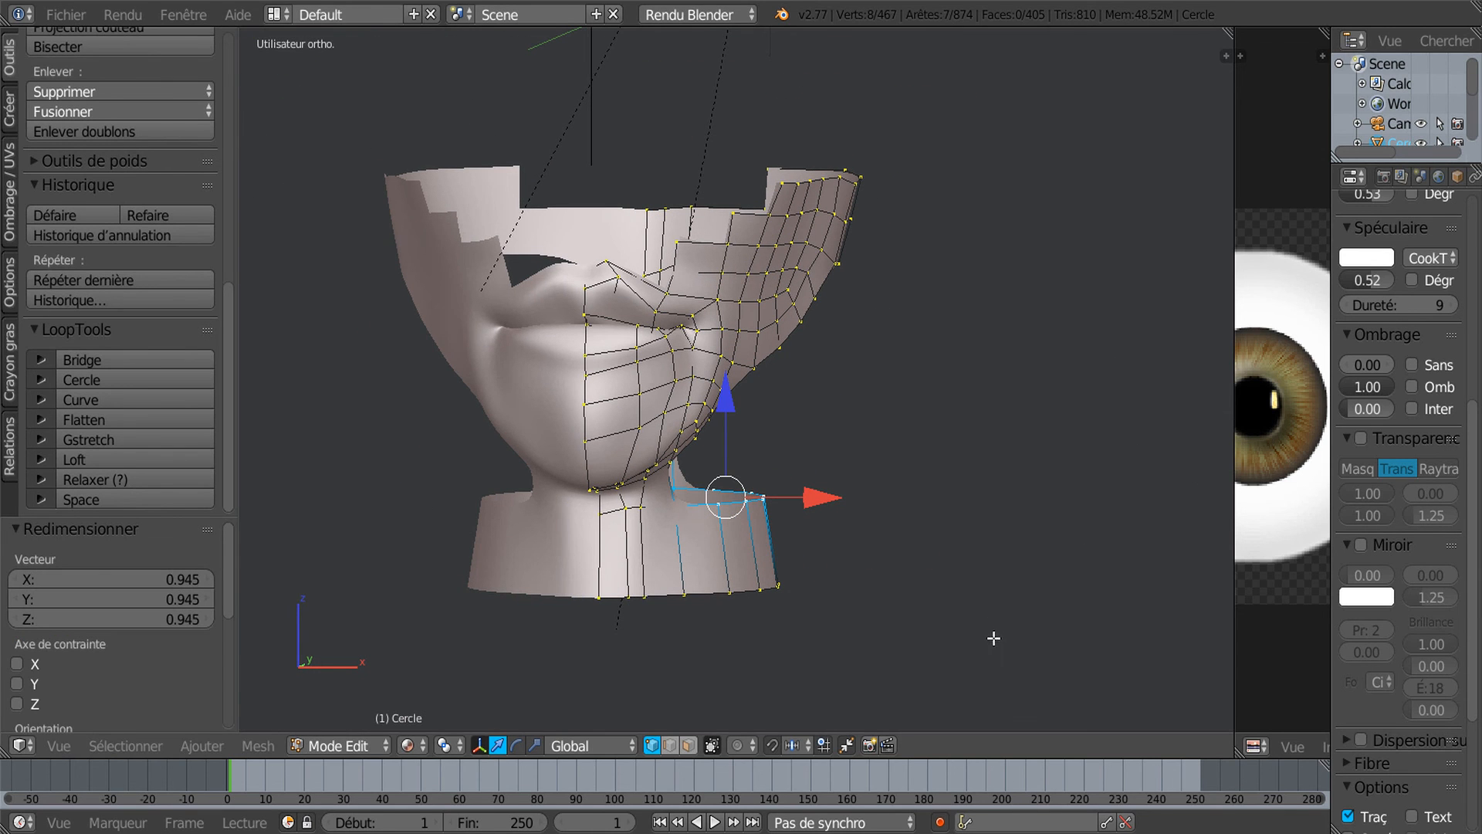
key(s)
click(982, 618)
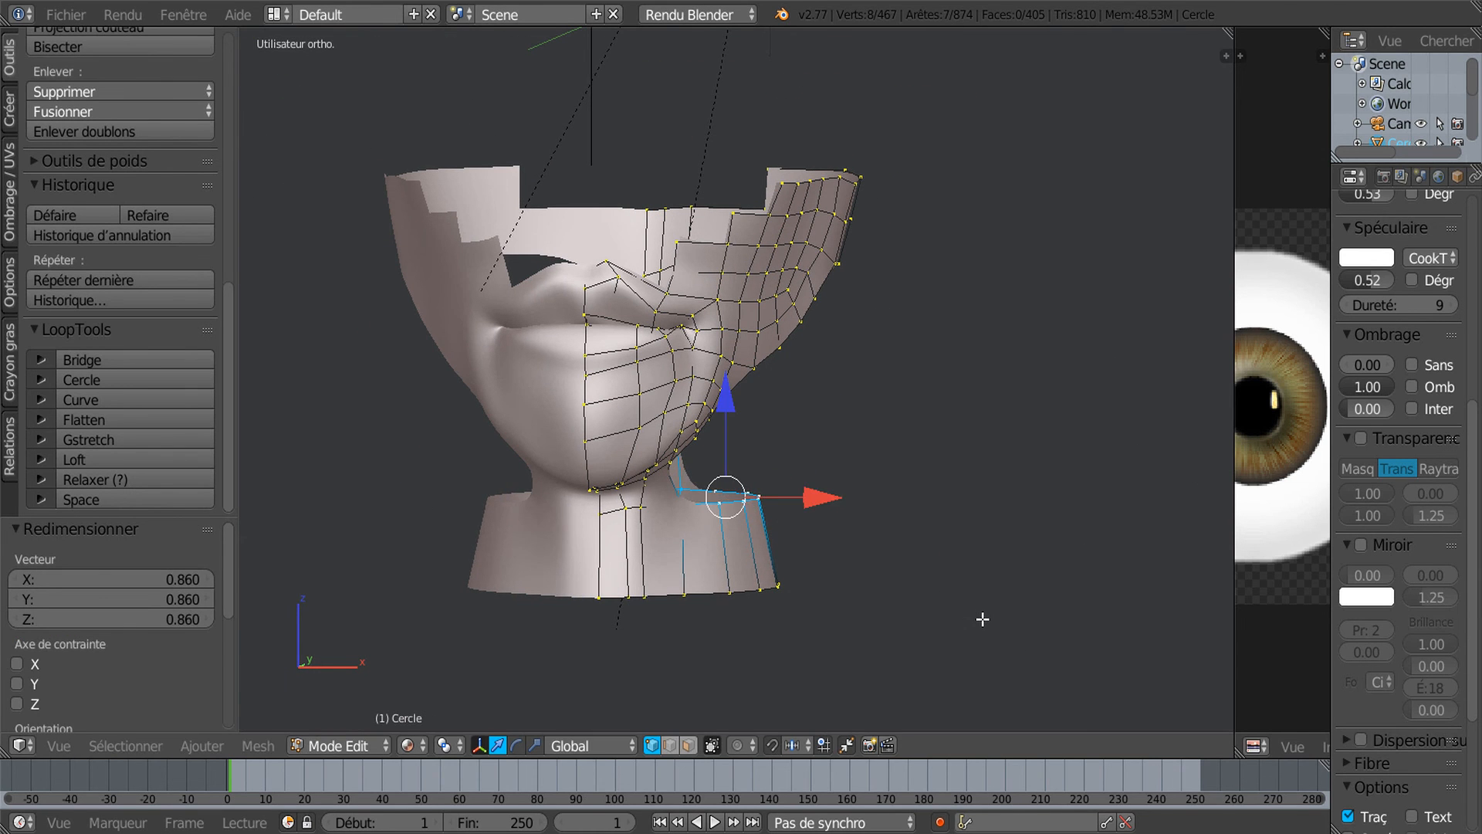
scroll(996, 606, down, 2)
middle_drag(1001, 600, 766, 626)
middle_drag(647, 578, 664, 643)
scroll(630, 610, up, 2)
mouse_move(809, 645)
middle_down()
mouse_move(761, 645)
mouse_move(823, 643)
middle_up()
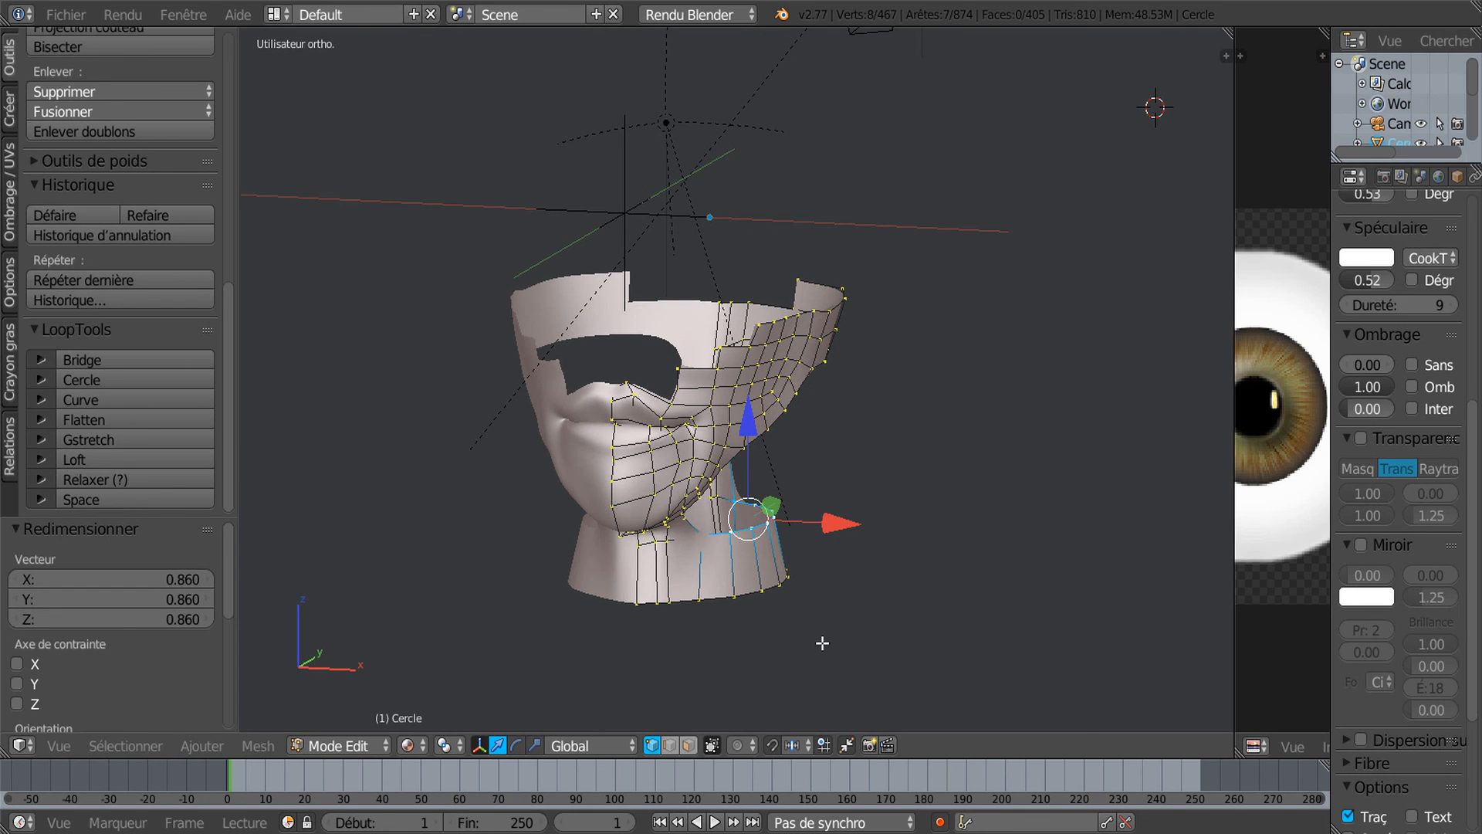
Reveal the head mesh's hidden geometry, return to Object Mode and unhide both eyeballs in a widened 3D view
key(alt+h)
key(Tab)
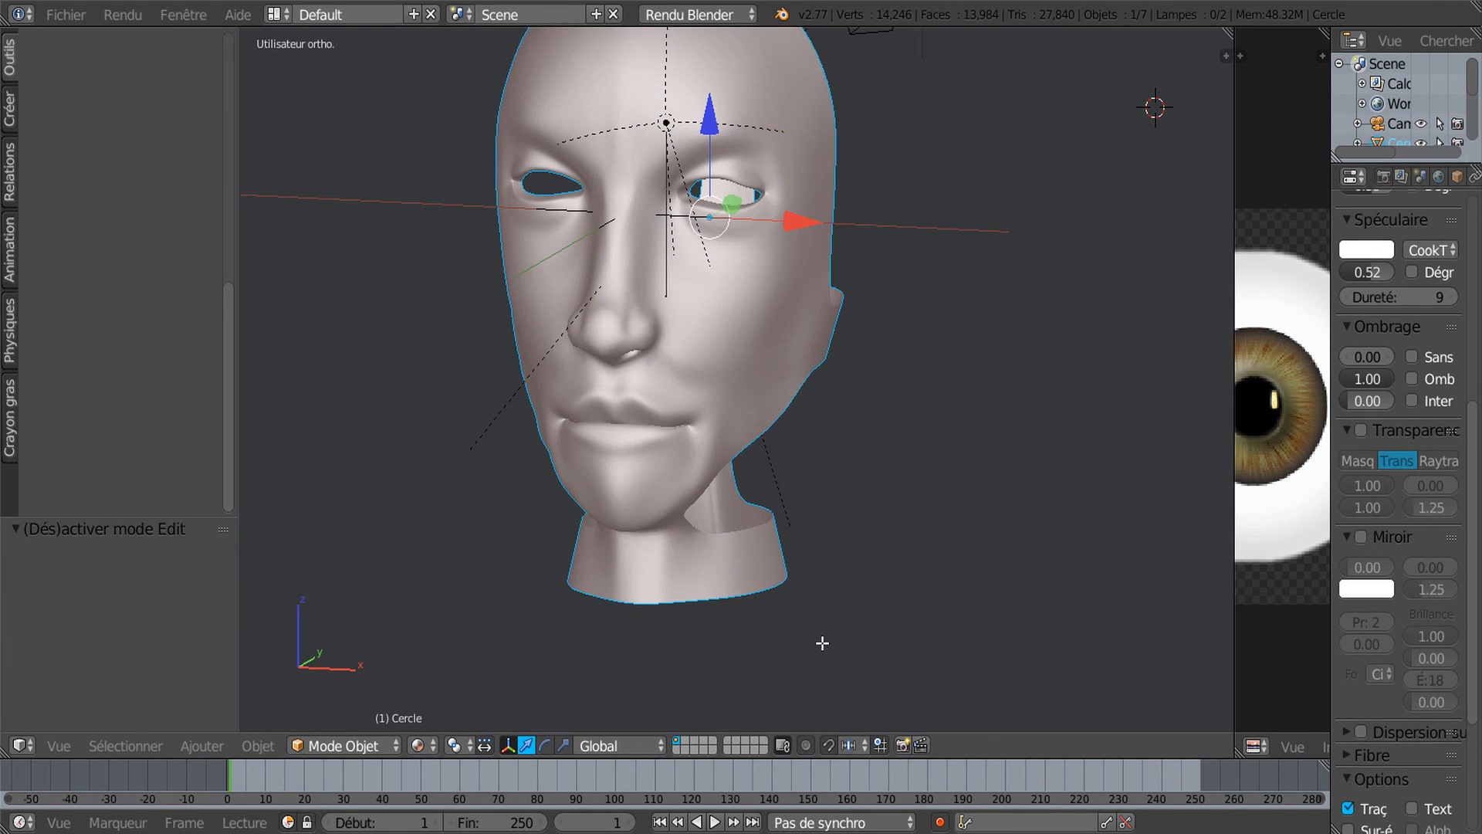
scroll(824, 639, down, 2)
middle_drag(846, 611, 943, 602)
key(alt+h)
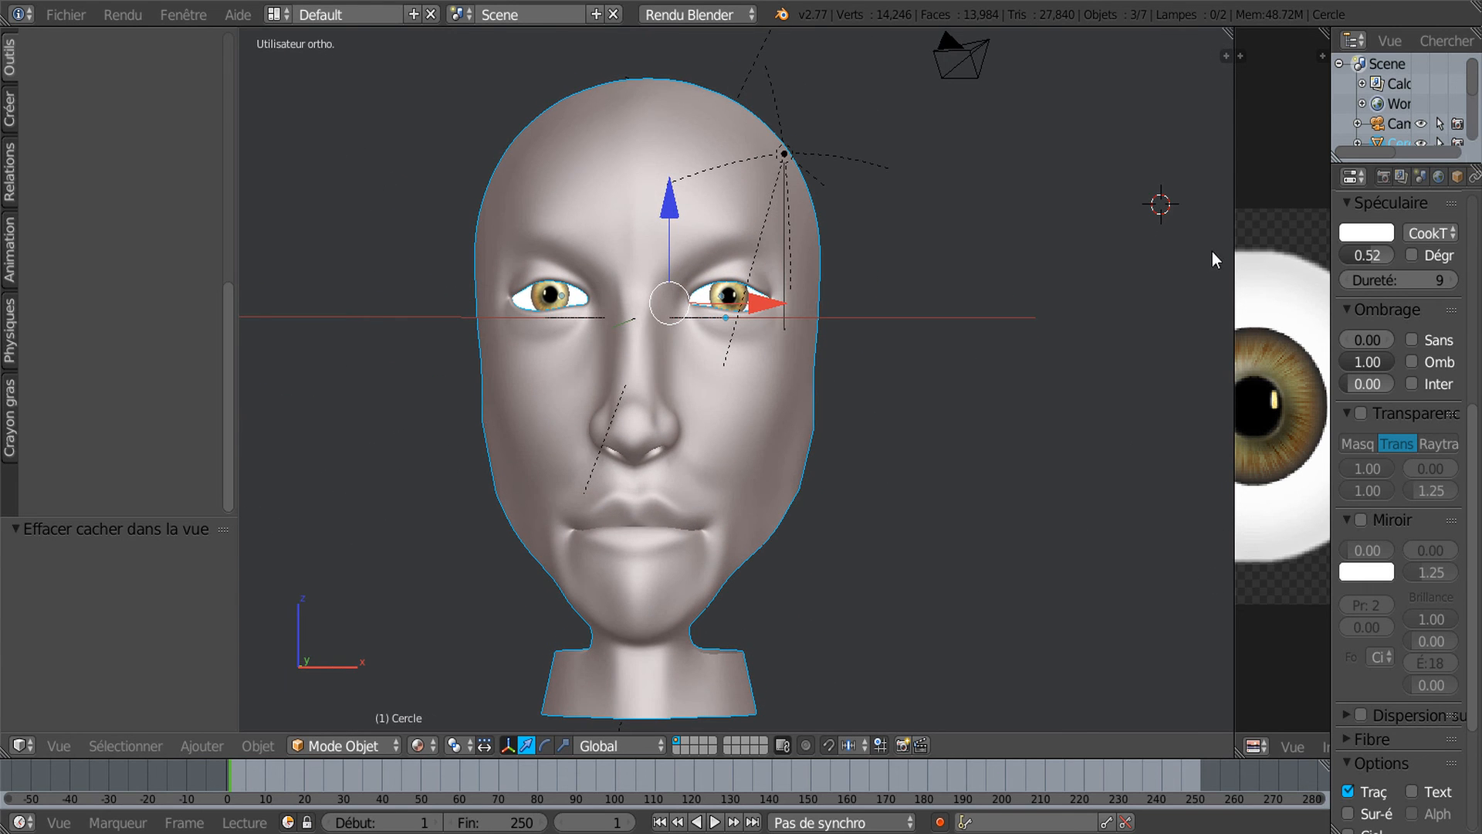
drag(1232, 202, 1296, 192)
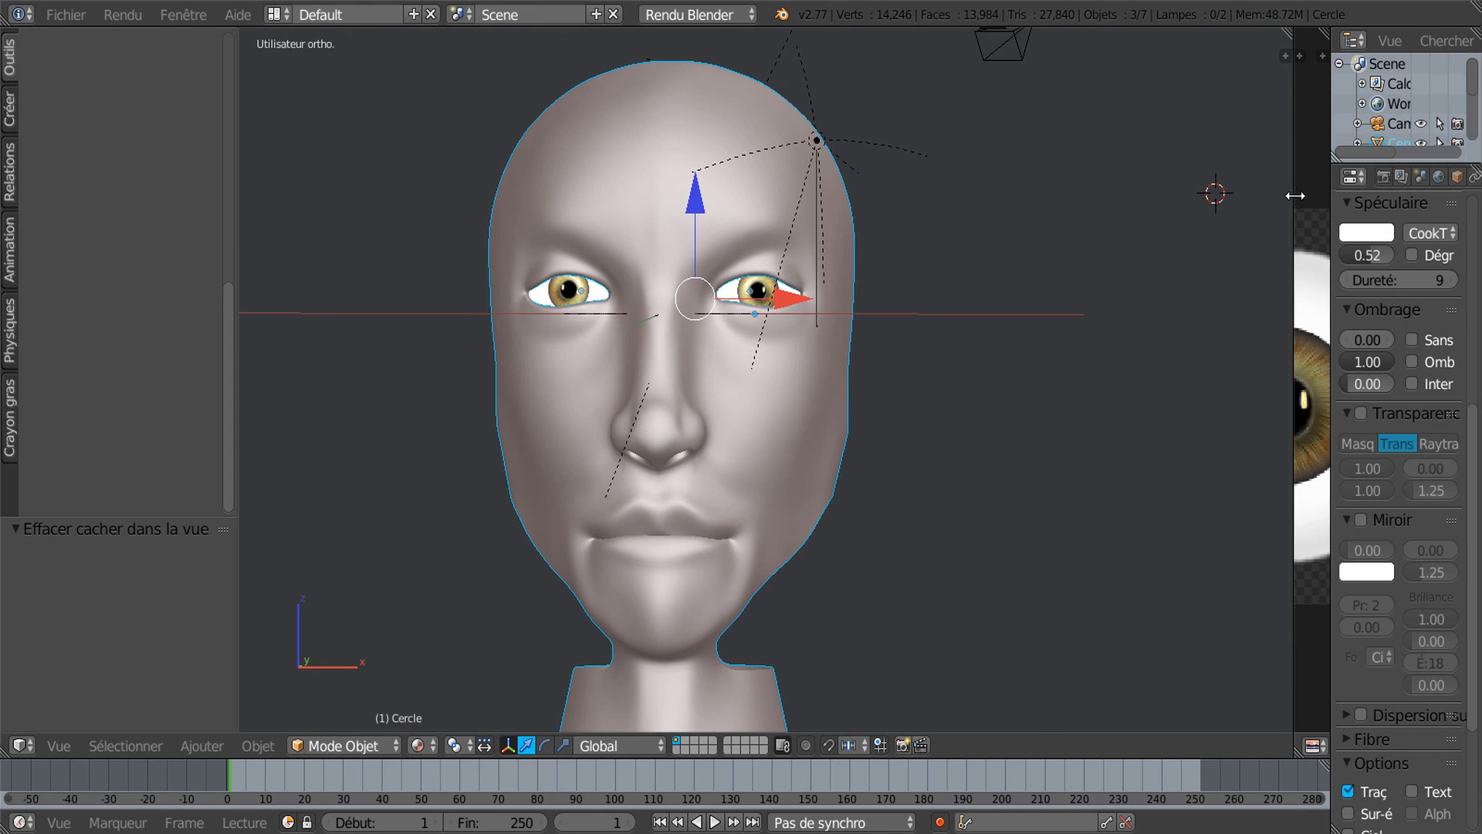
Select the eyeball on the character's left side and trackball-rotate it by 1.146° and -4.011°
scroll(843, 360, up, 2)
right_click(749, 247)
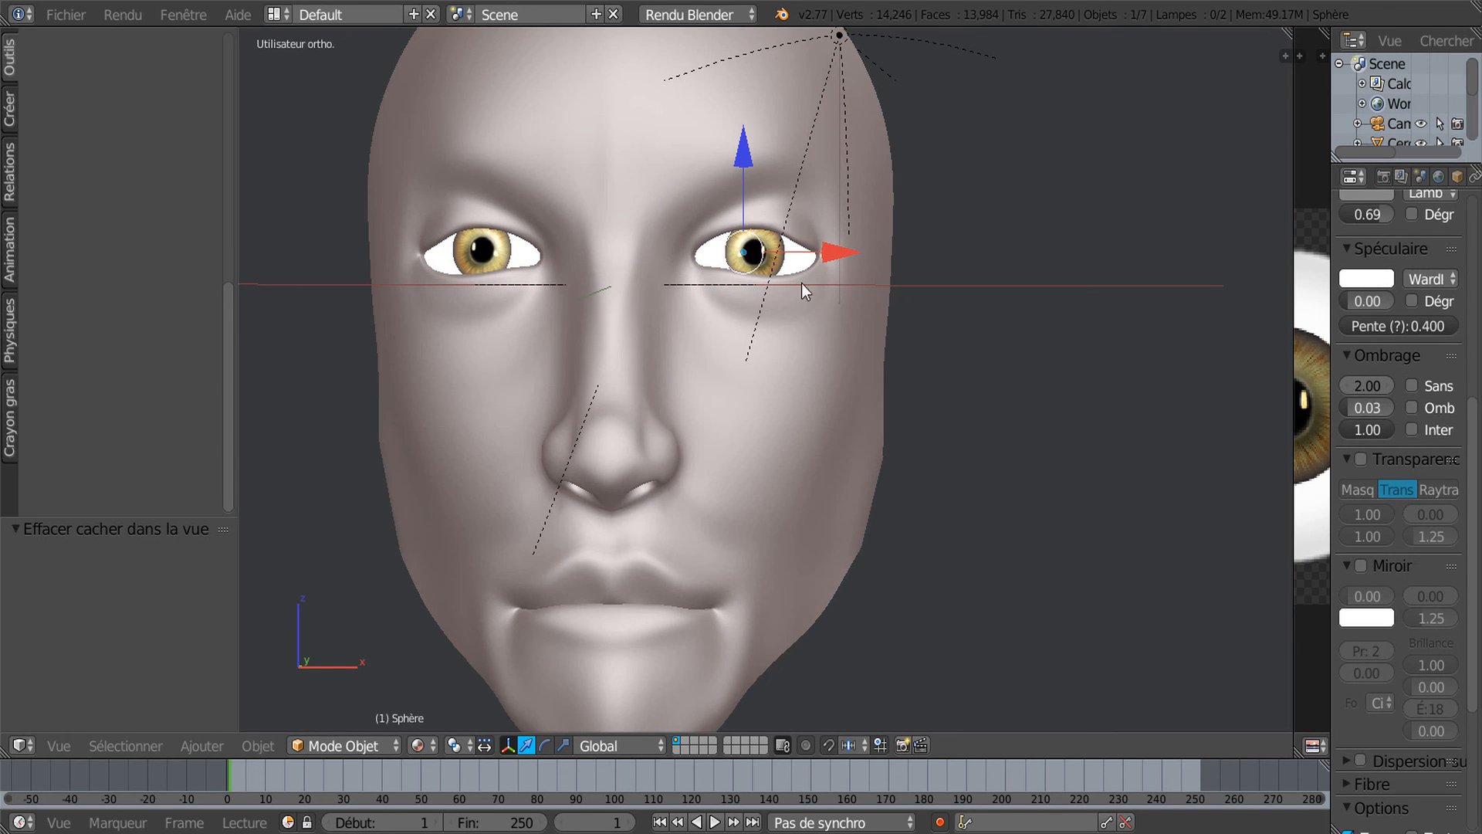
key(g)
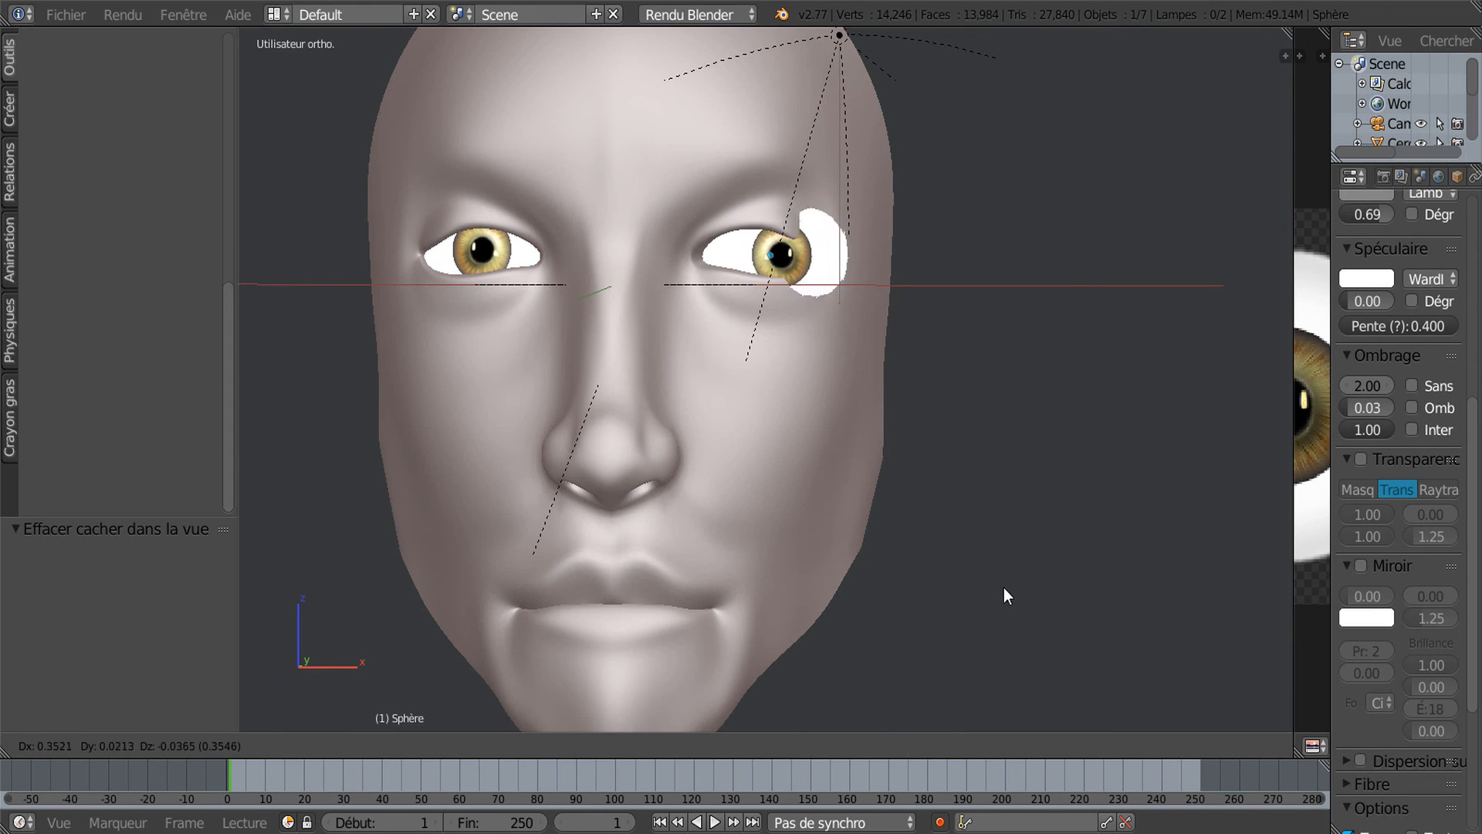
right_click(1004, 587)
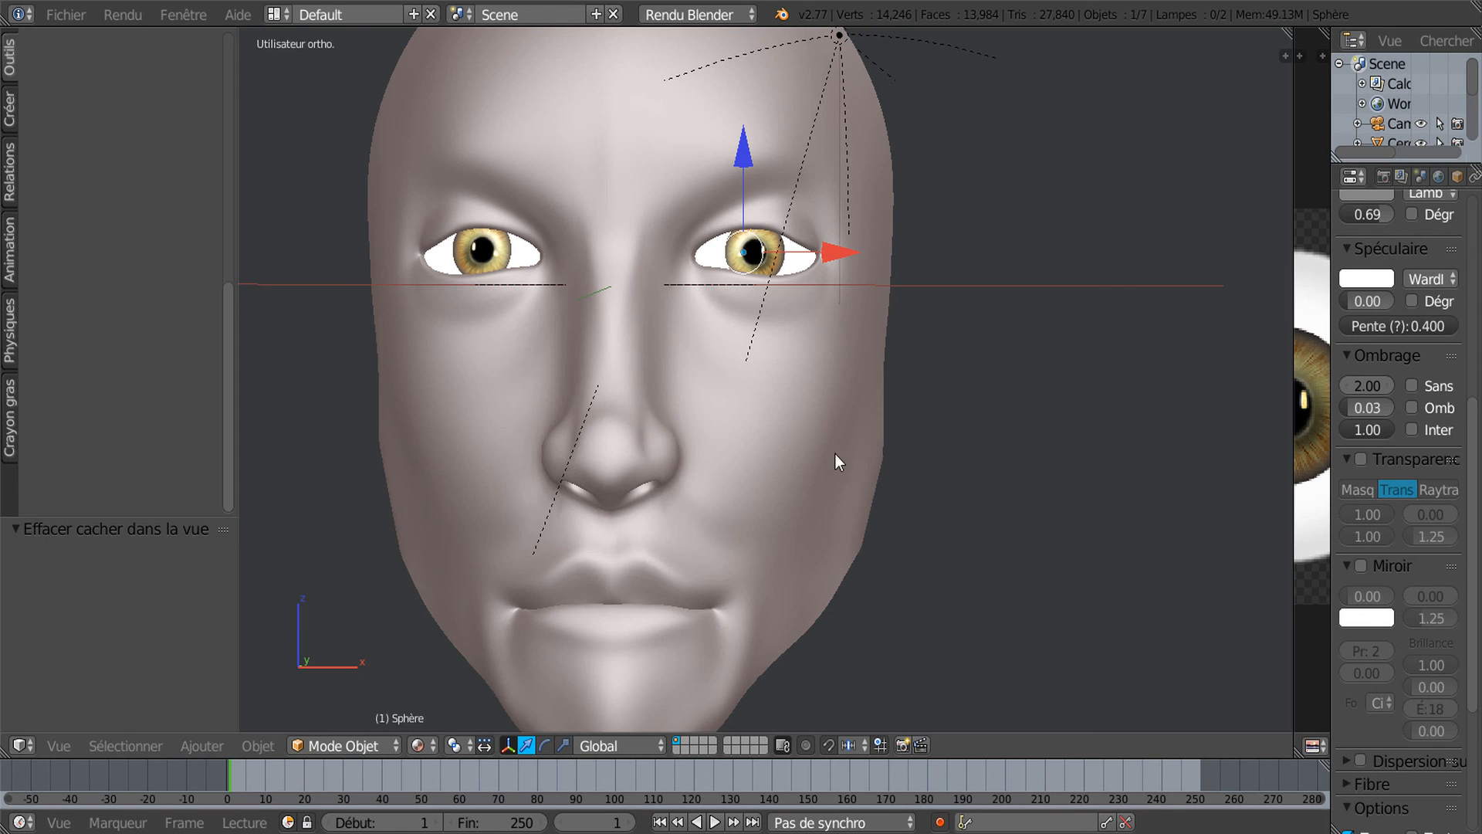
key(r)
key(r)
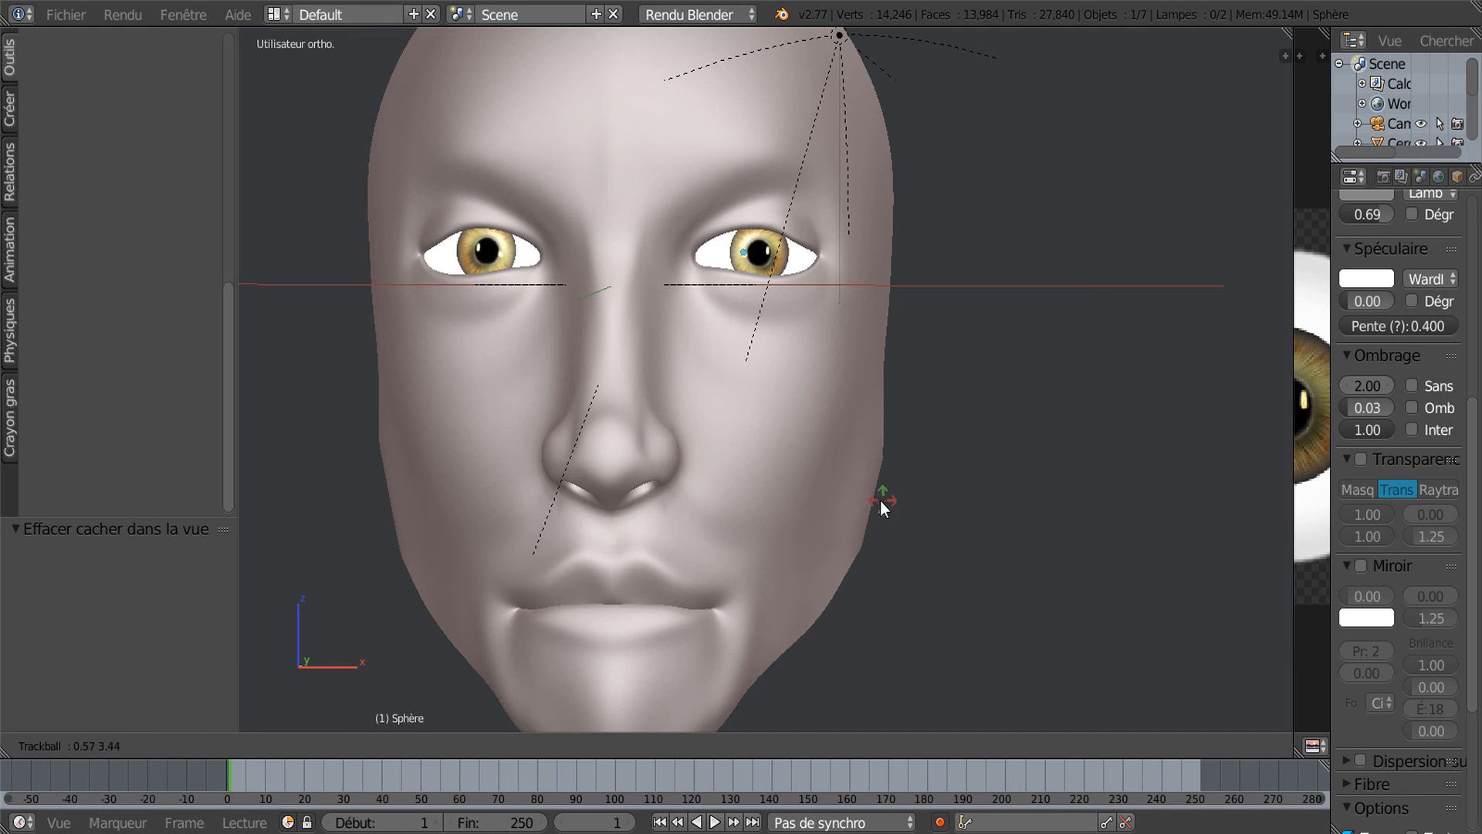
click(871, 502)
Examine the head and the eyes' fit and gaze from the side, three-quarter and front views
middle_drag(871, 502, 730, 531)
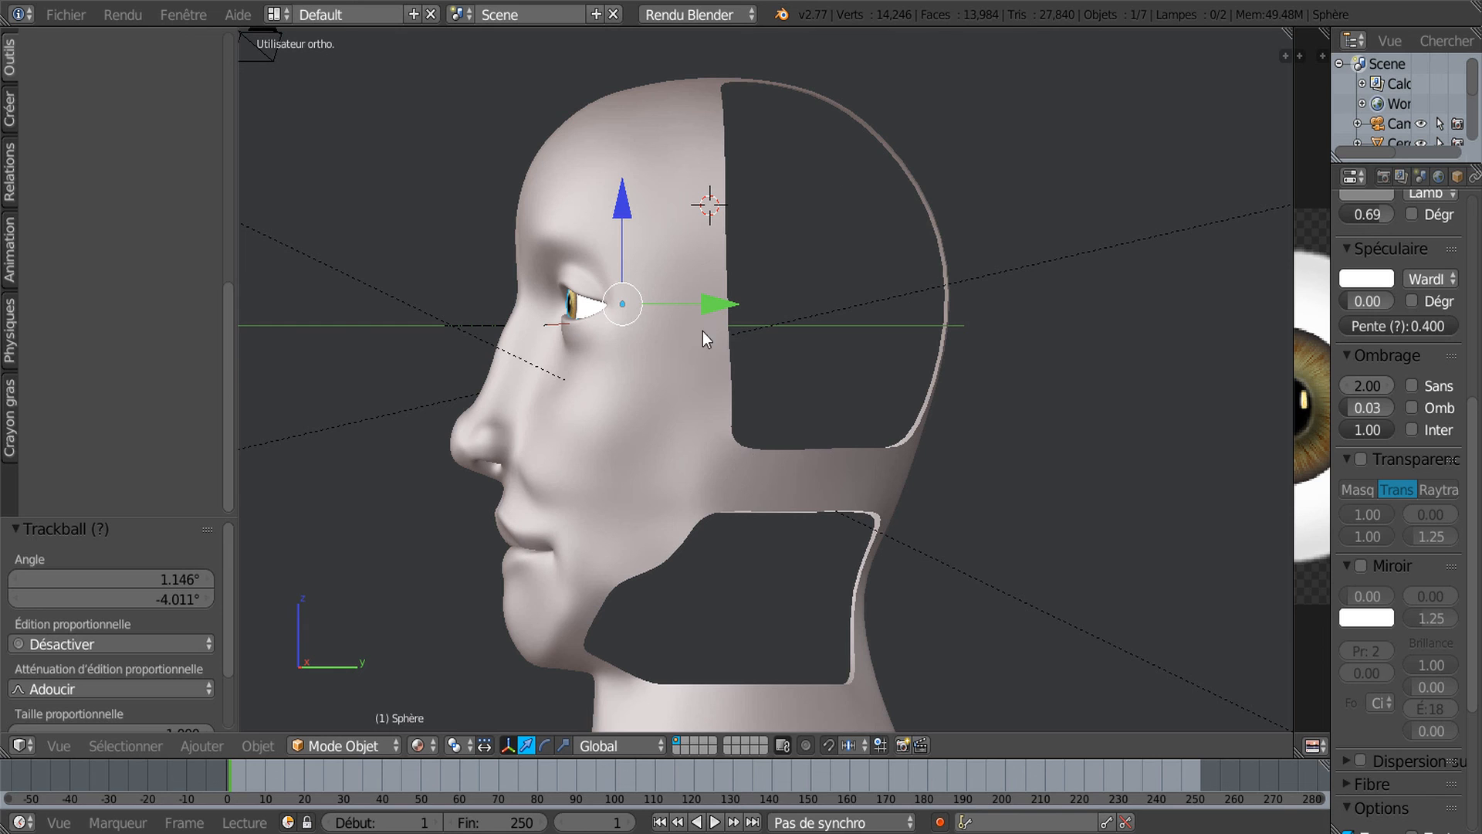
mouse_move(809, 605)
middle_down()
mouse_move(761, 599)
mouse_move(813, 602)
mouse_move(794, 600)
middle_up()
middle_drag(714, 643, 808, 591)
middle_drag(721, 660, 931, 567)
scroll(660, 567, down, 1)
scroll(661, 567, up, 2)
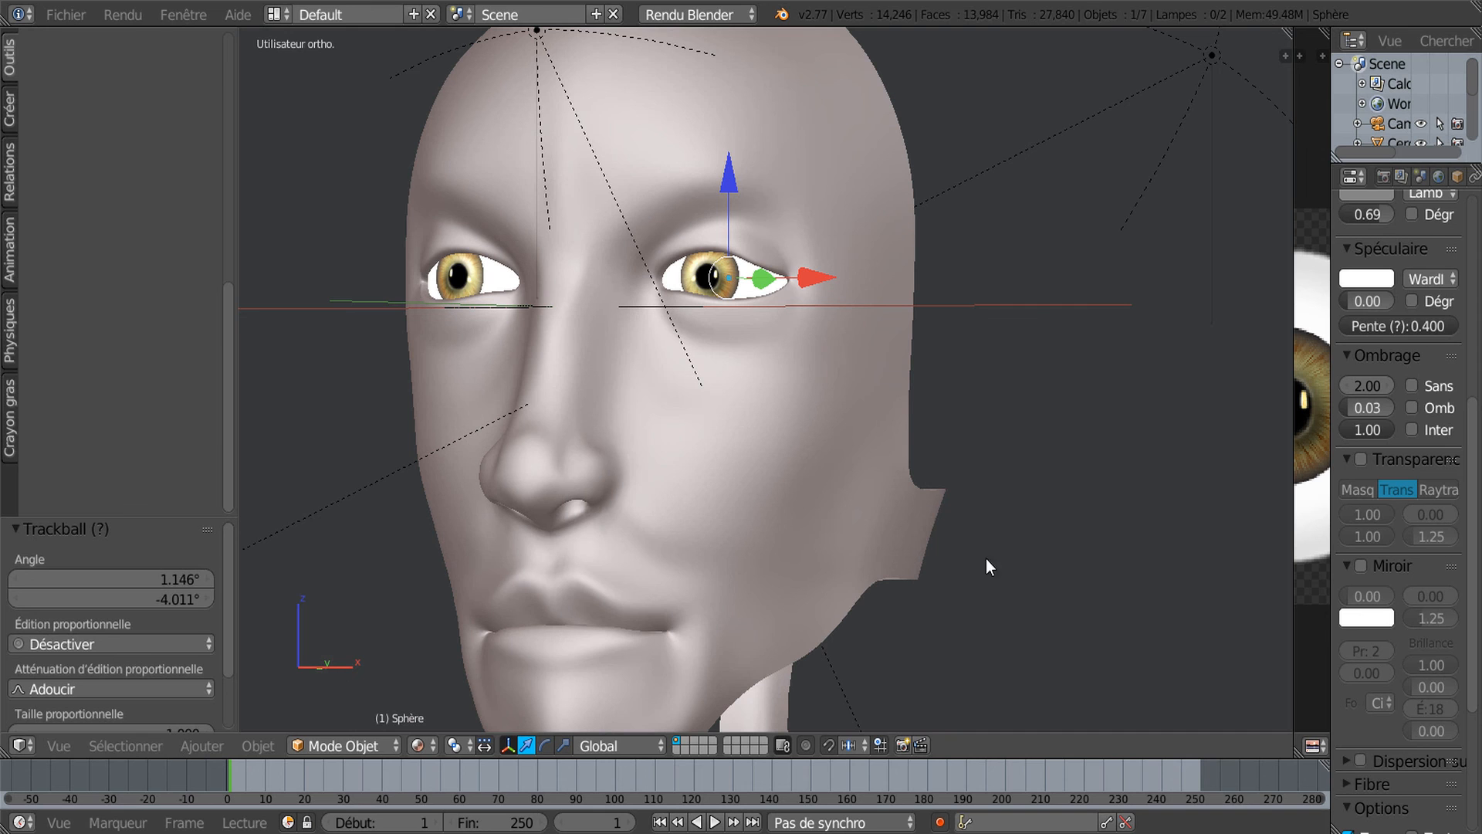
middle_drag(788, 568, 979, 567)
scroll(978, 567, up, 2)
scroll(979, 567, down, 1)
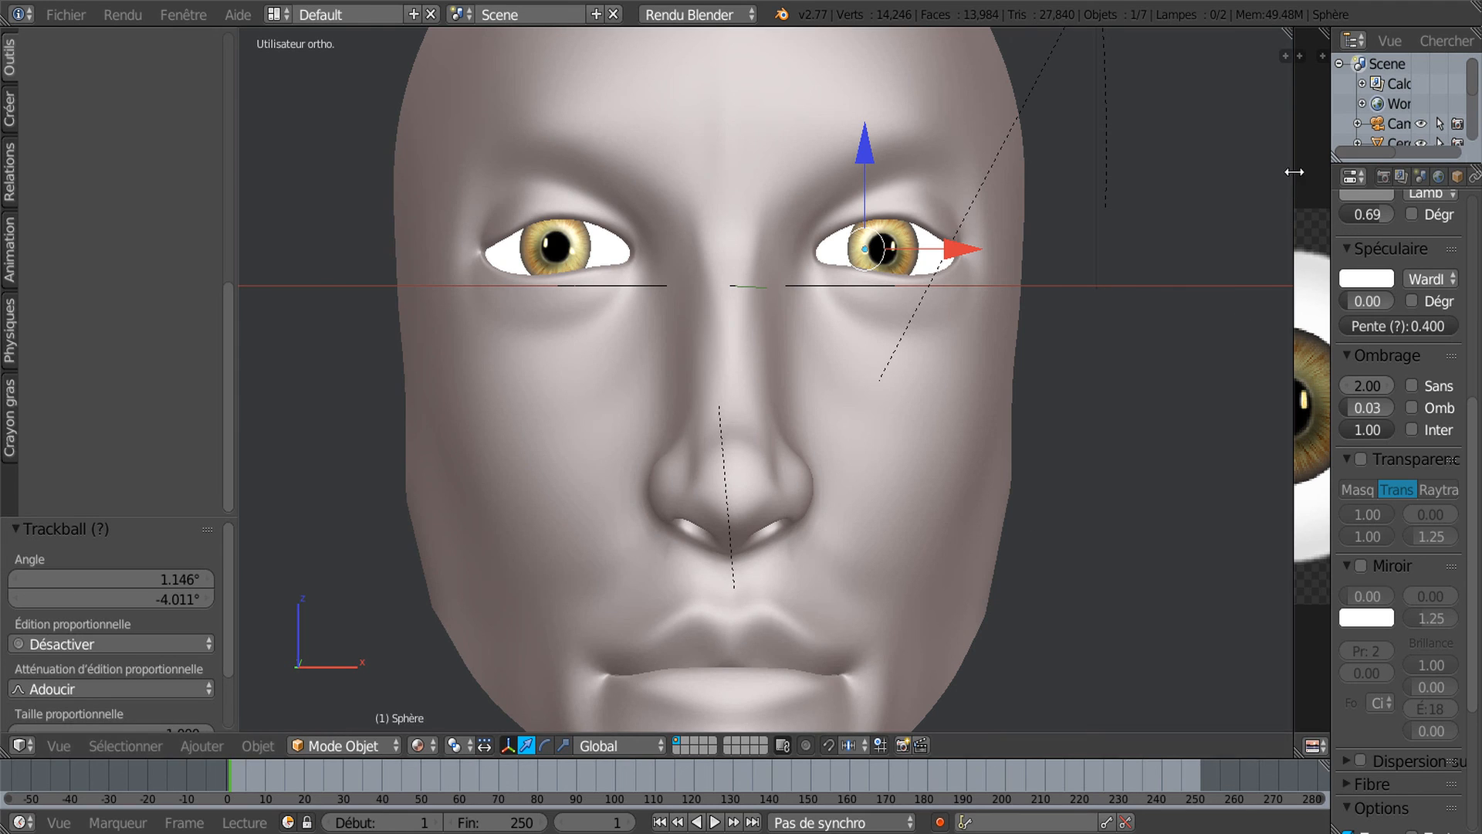
drag(1299, 171, 1302, 171)
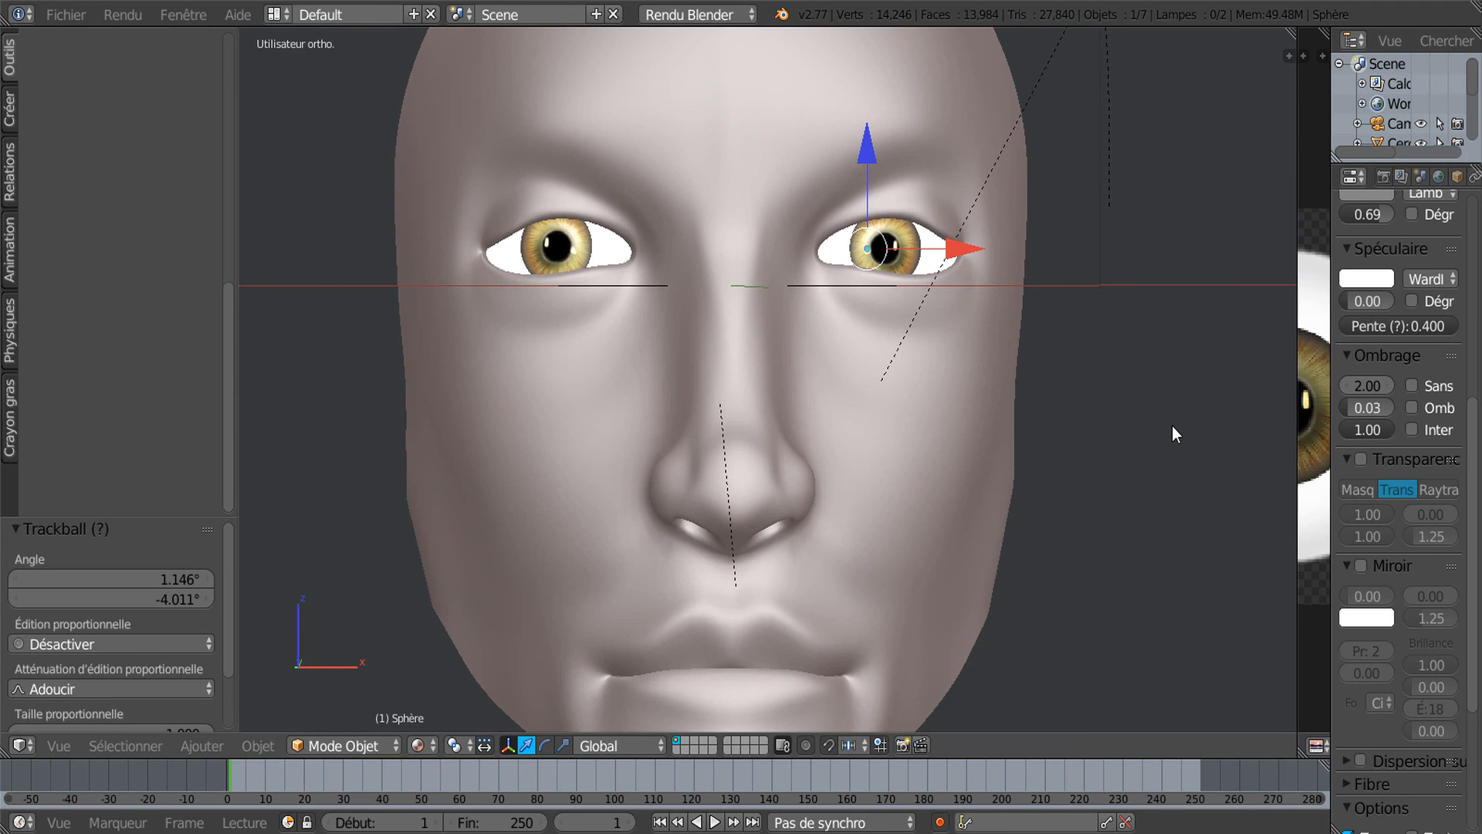